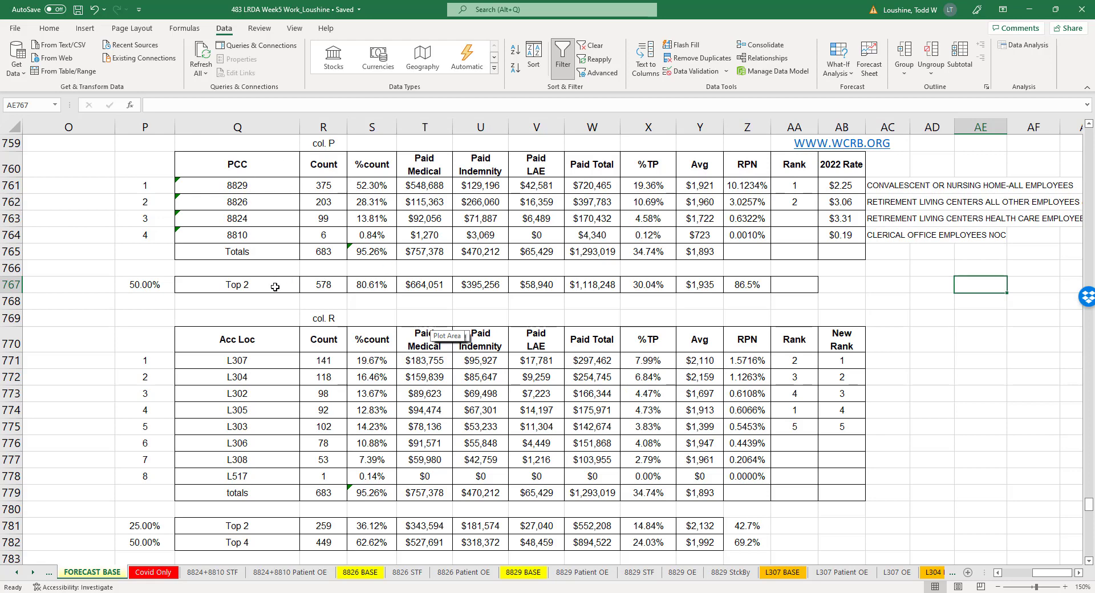
- Review the top two PCC rows and the top-ranked accident locations in the FORECAST BASE summary tables
{"action": "left_click_drag", "start_coordinate": [285, 189], "coordinate": [851, 198]}
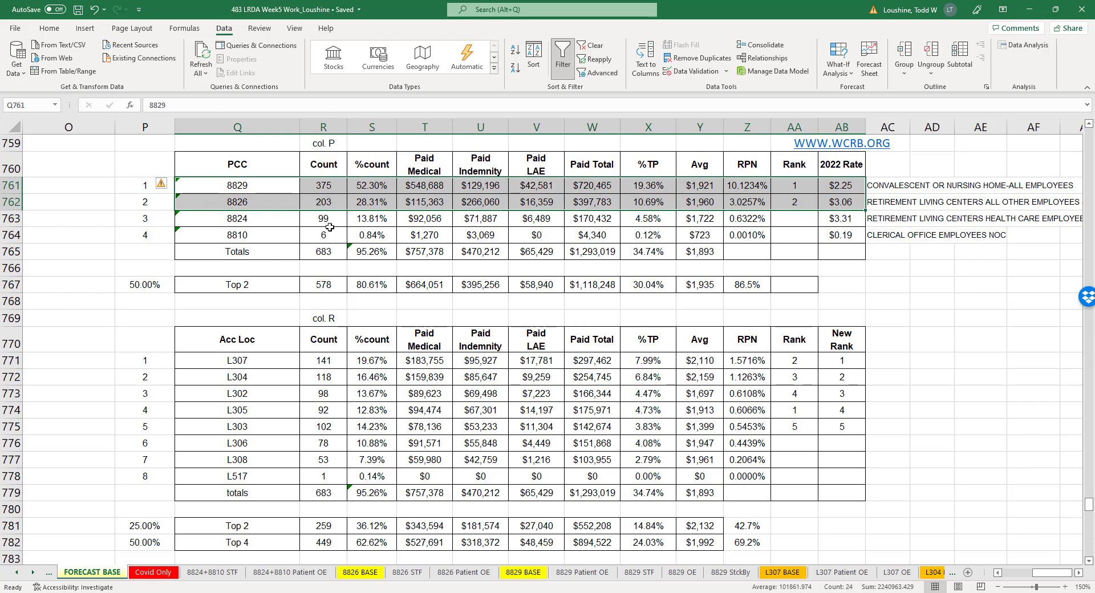
{"action": "left_click", "coordinate": [213, 370]}
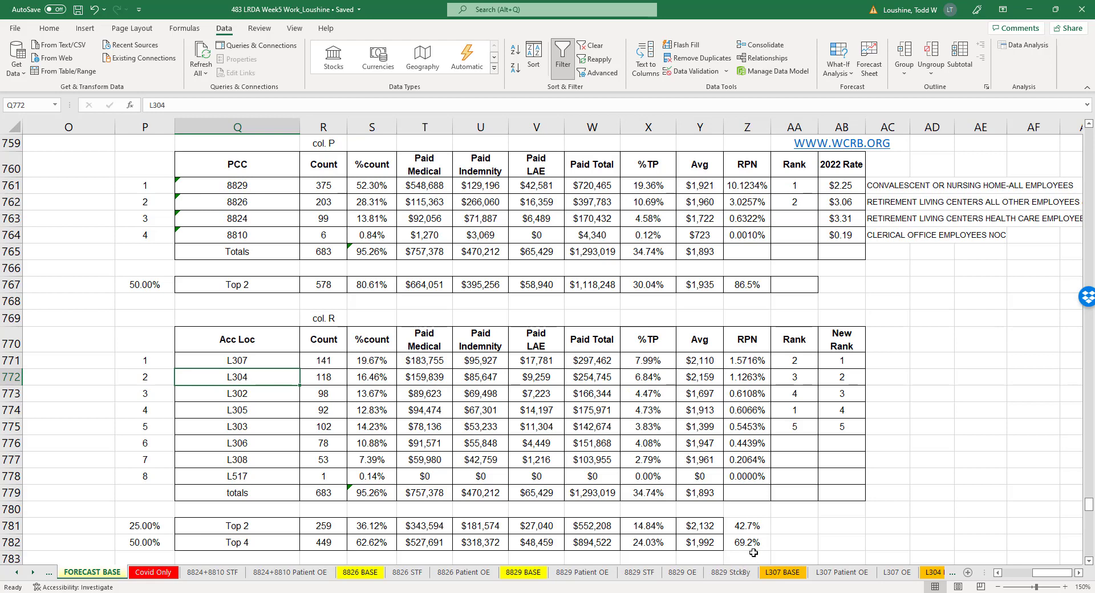
{"action": "left_click_drag", "start_coordinate": [266, 356], "coordinate": [841, 410]}
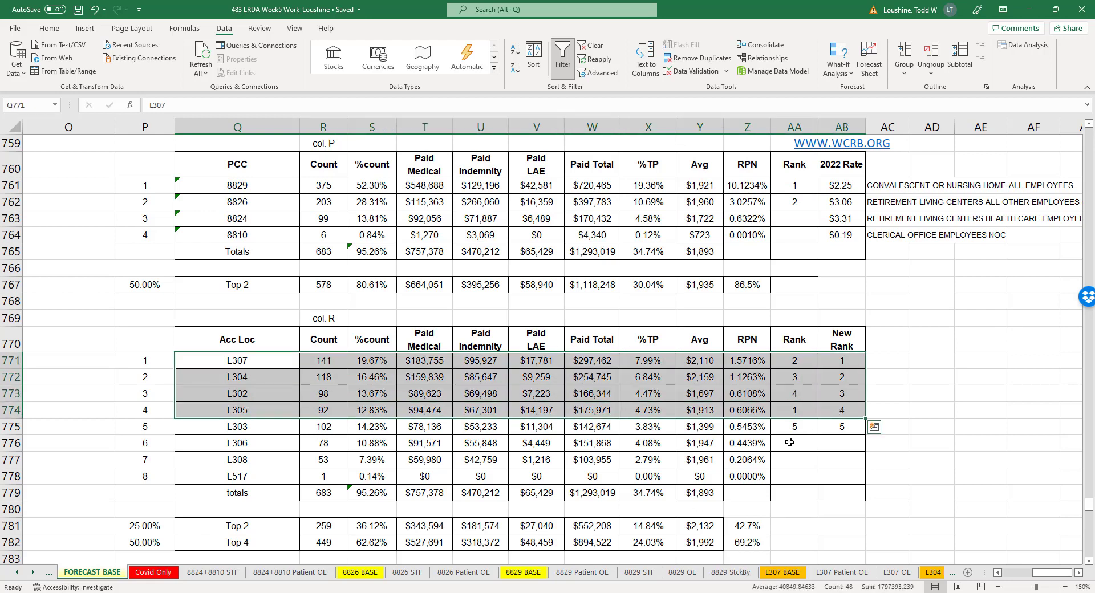
{"action": "left_click_drag", "start_coordinate": [740, 426], "coordinate": [741, 442]}
{"action": "left_click_drag", "start_coordinate": [206, 428], "coordinate": [271, 437]}
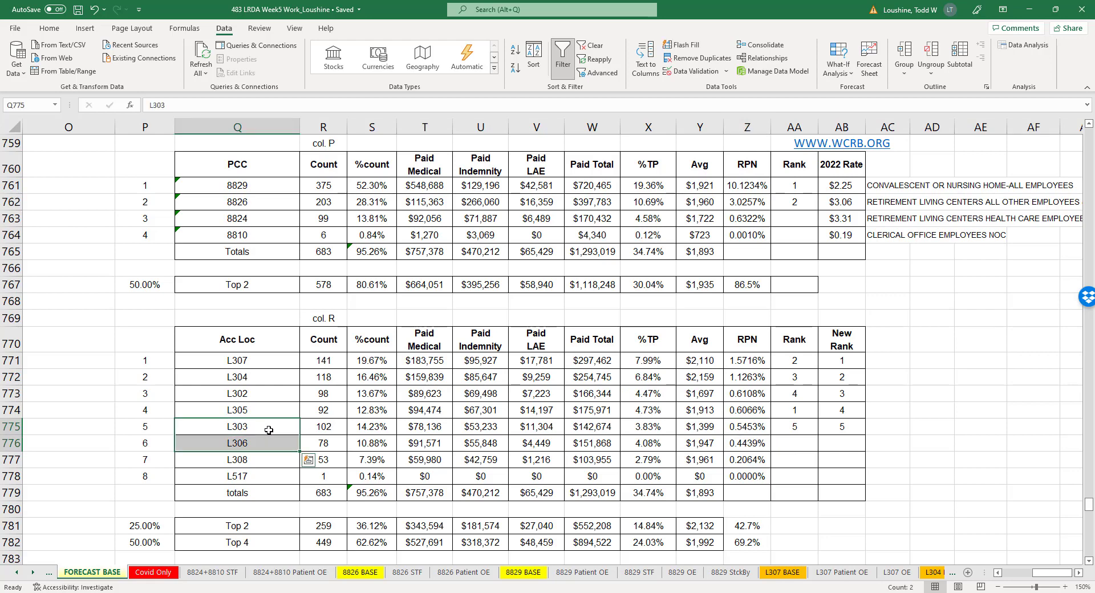
{"action": "left_click_drag", "start_coordinate": [268, 360], "coordinate": [268, 410]}
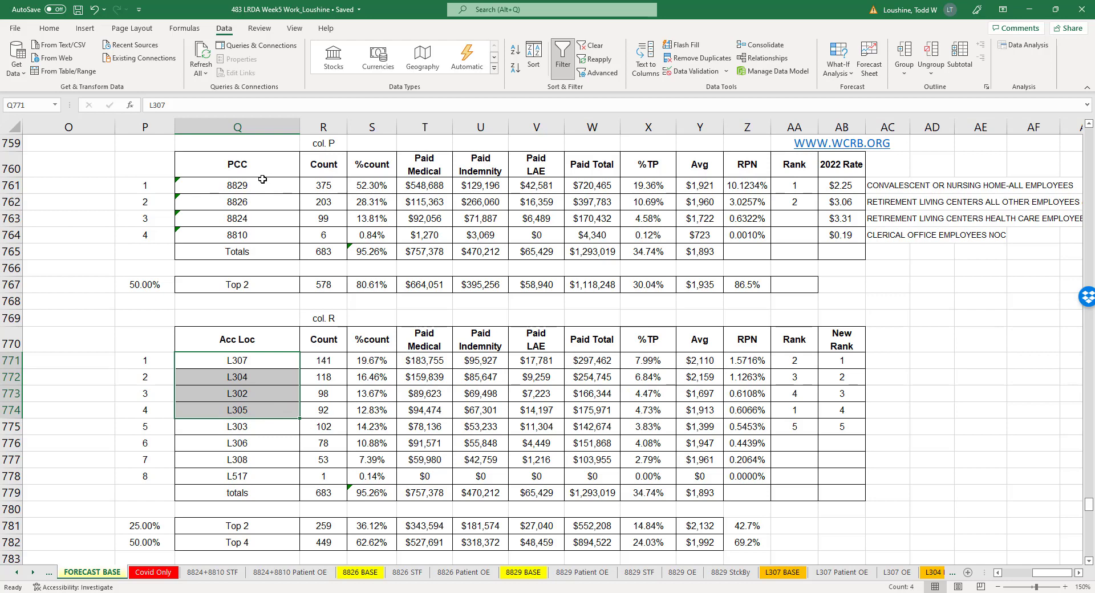
{"action": "left_click", "coordinate": [271, 338]}
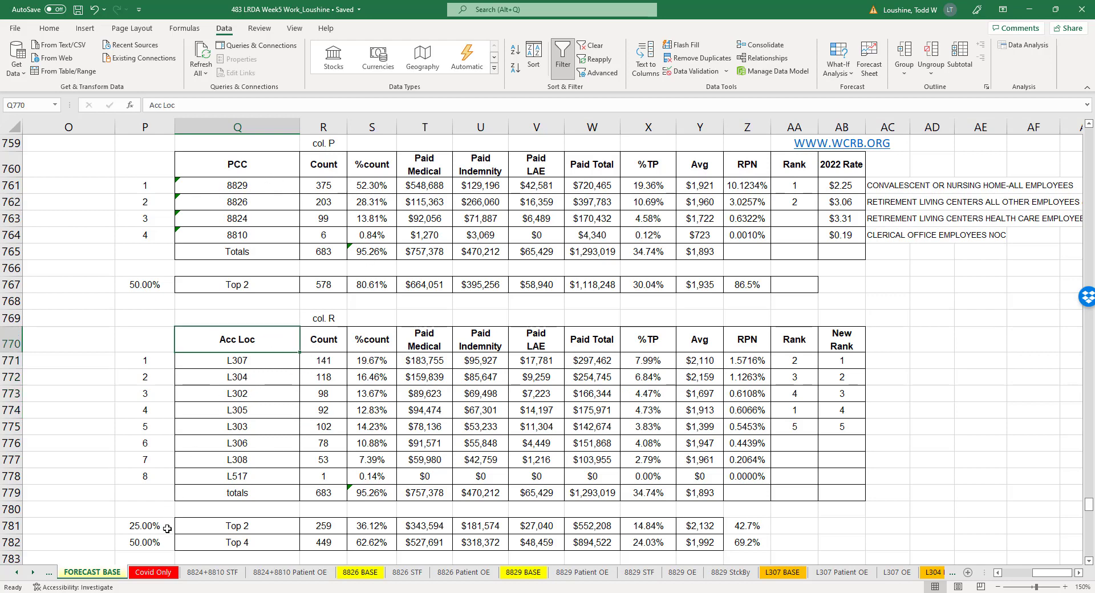
- Review the forecast tables on the Covid Only, 8824+8810 STF and 8824+8810 Patient OE sheets
{"action": "left_click", "coordinate": [152, 572]}
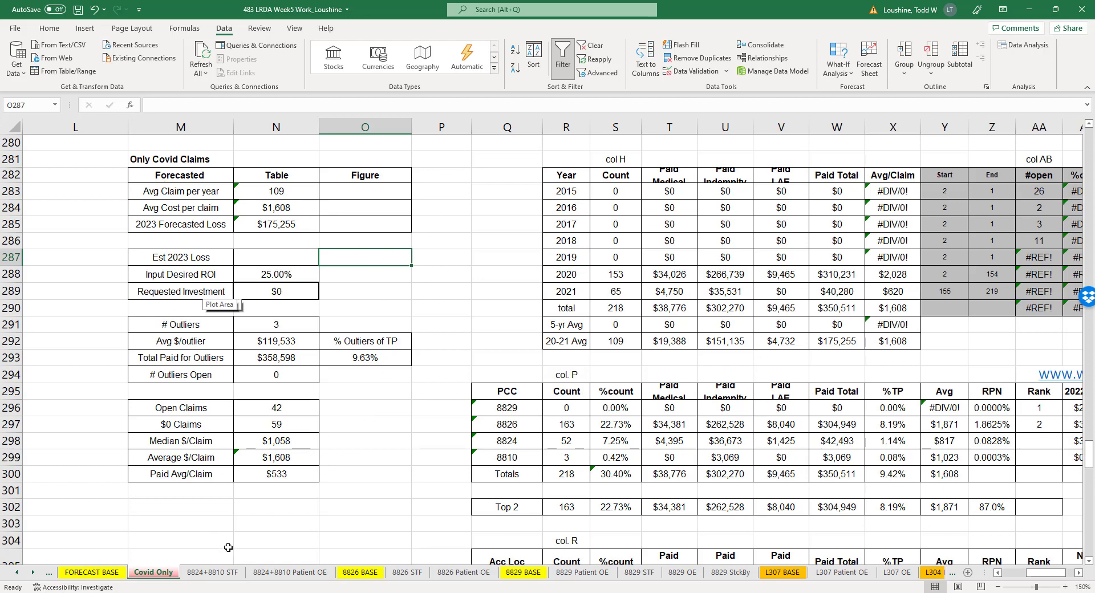
{"action": "left_click", "coordinate": [227, 574]}
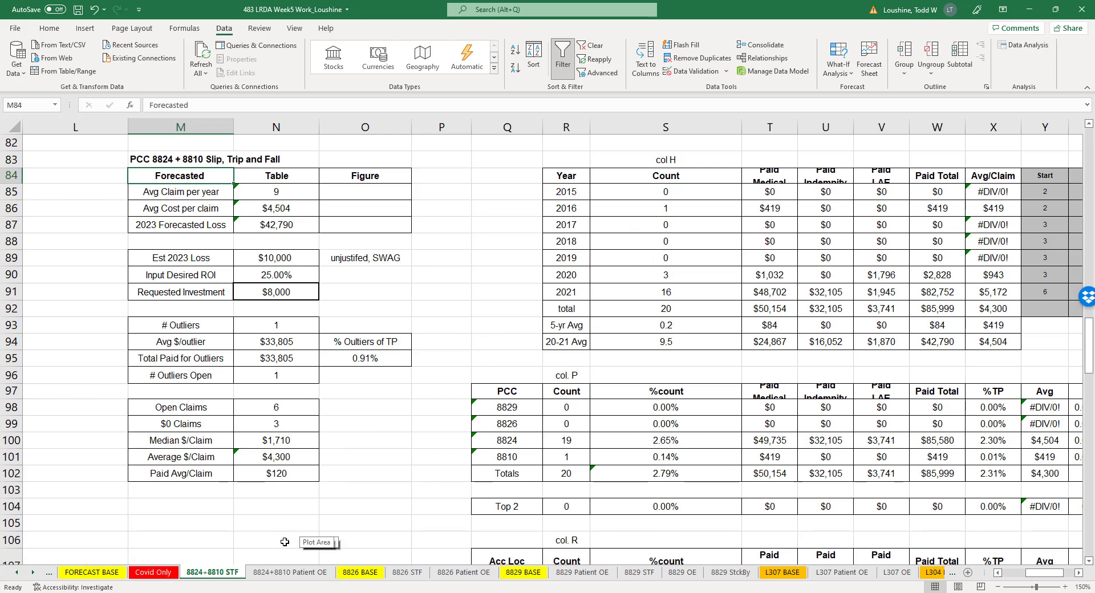
{"action": "left_click", "coordinate": [290, 571]}
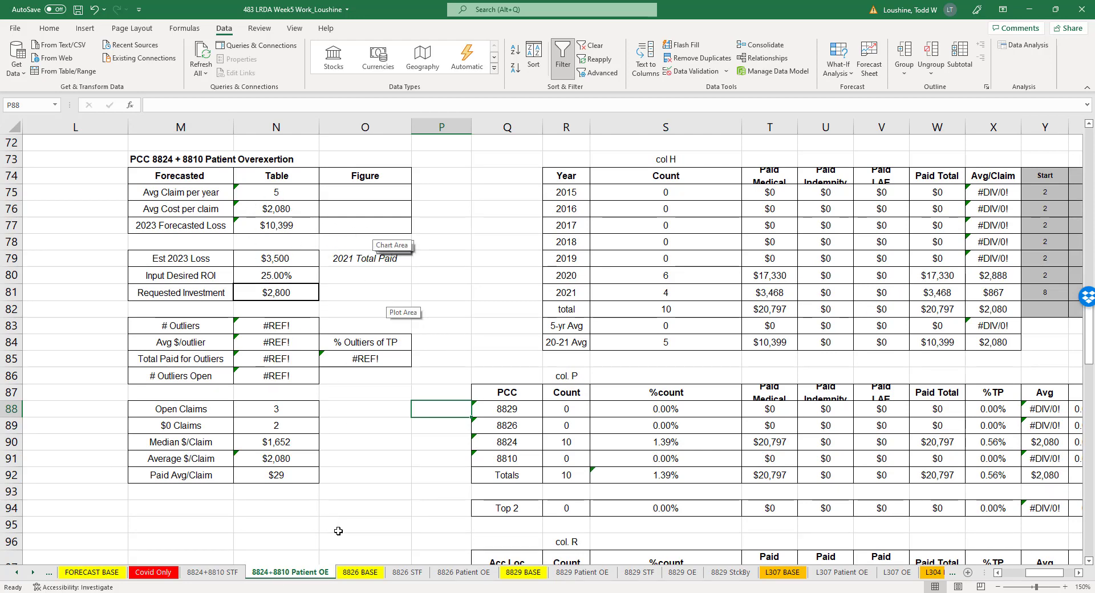
{"action": "left_click", "coordinate": [360, 572]}
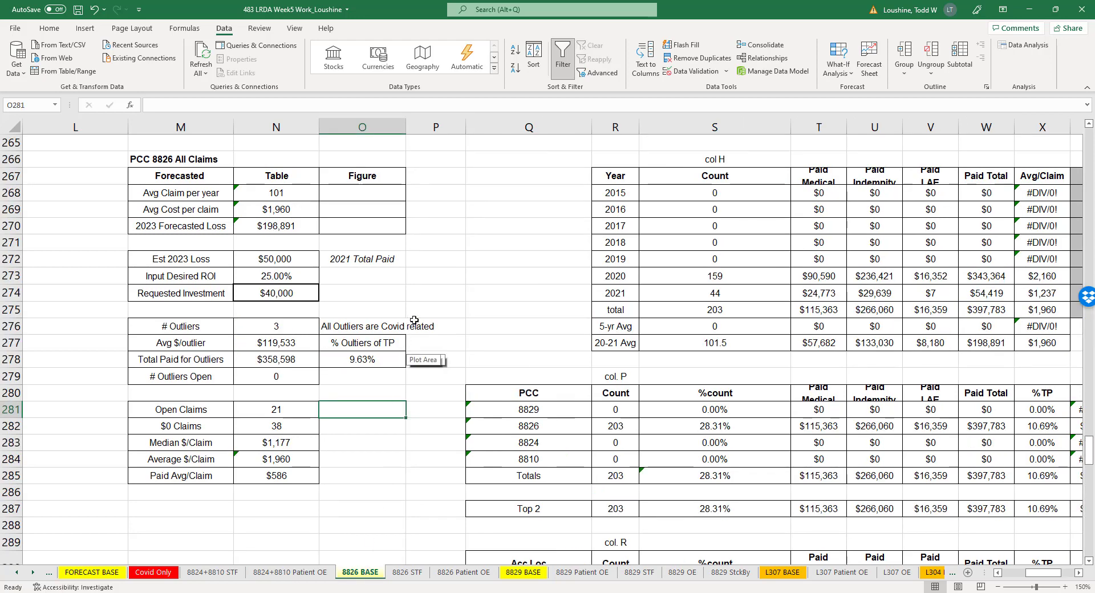
{"action": "left_click", "coordinate": [299, 573]}
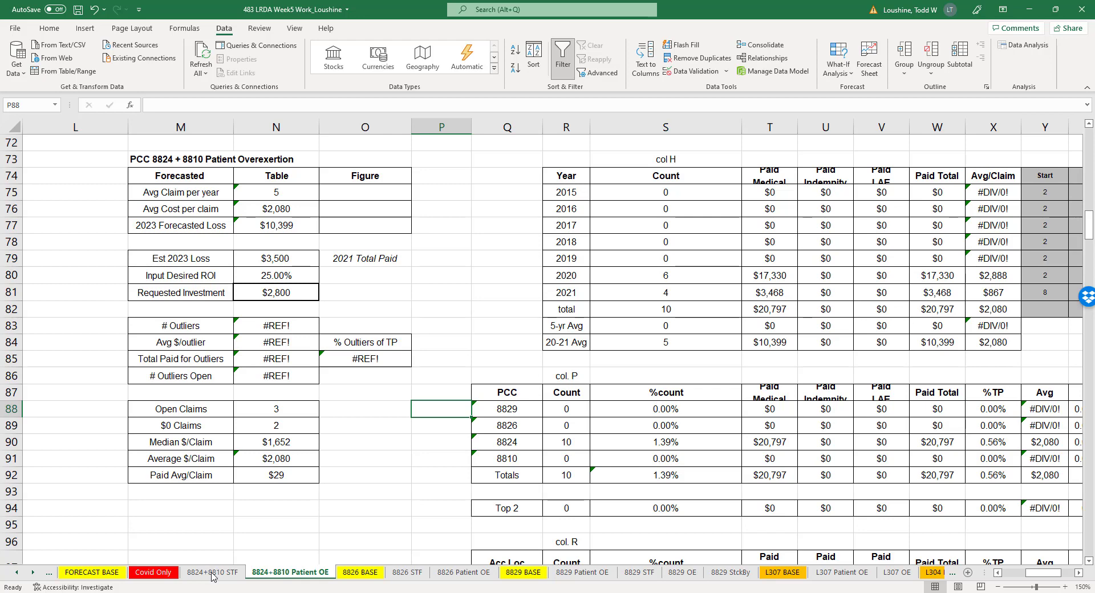
{"action": "key", "text": "ctrl+Page_Up"}
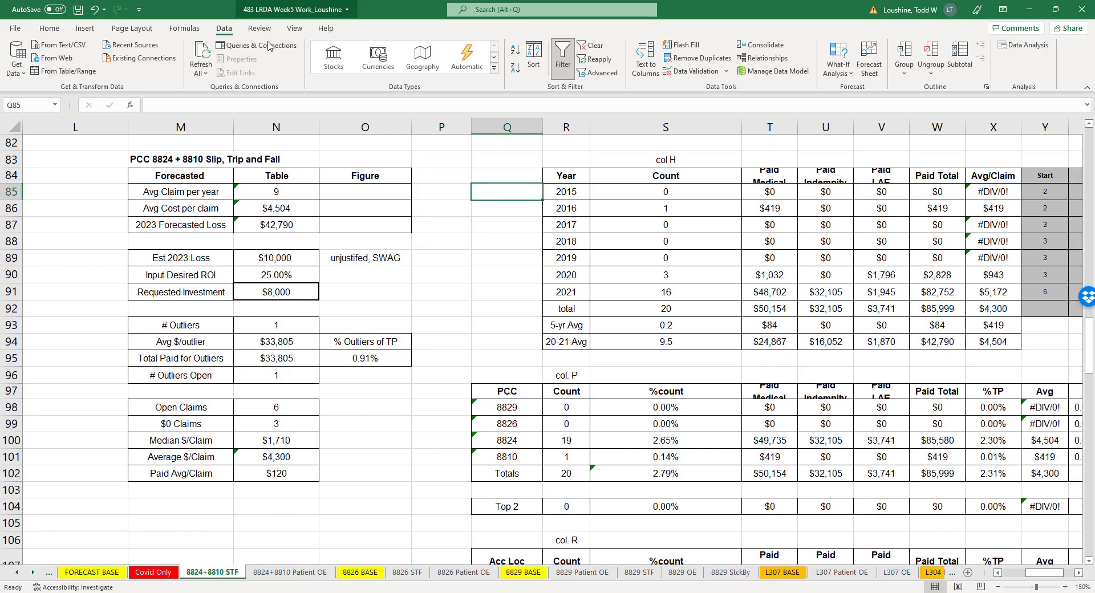
{"action": "left_click", "coordinate": [273, 574]}
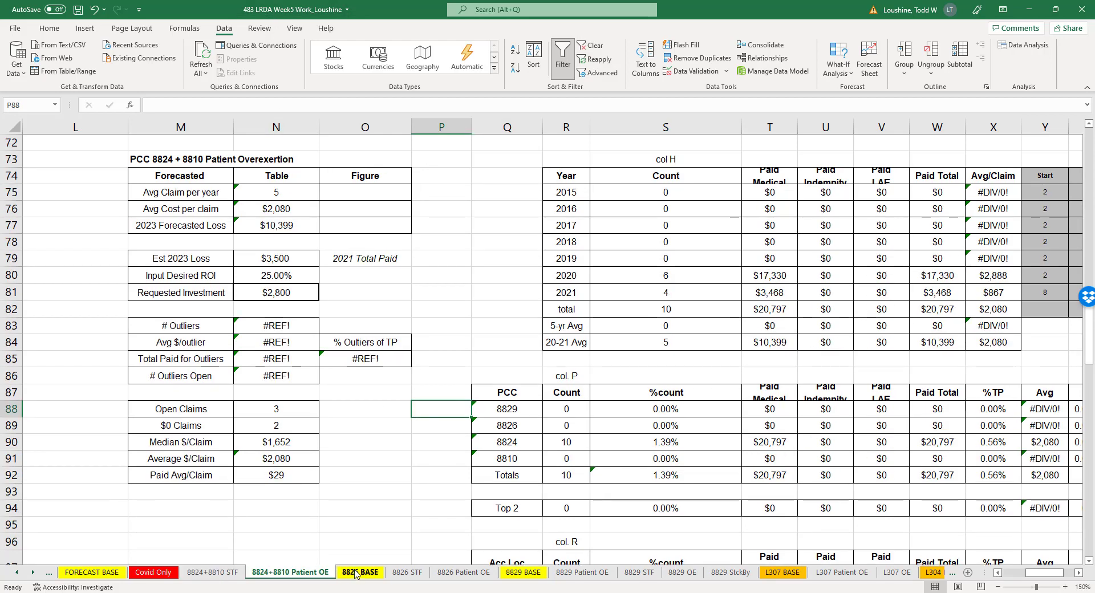
- Check the 8826 BASE loss estimate against its 2021 paid total, and review the 8826 STF and 8826 Patient OE forecasts
{"action": "left_click", "coordinate": [370, 571]}
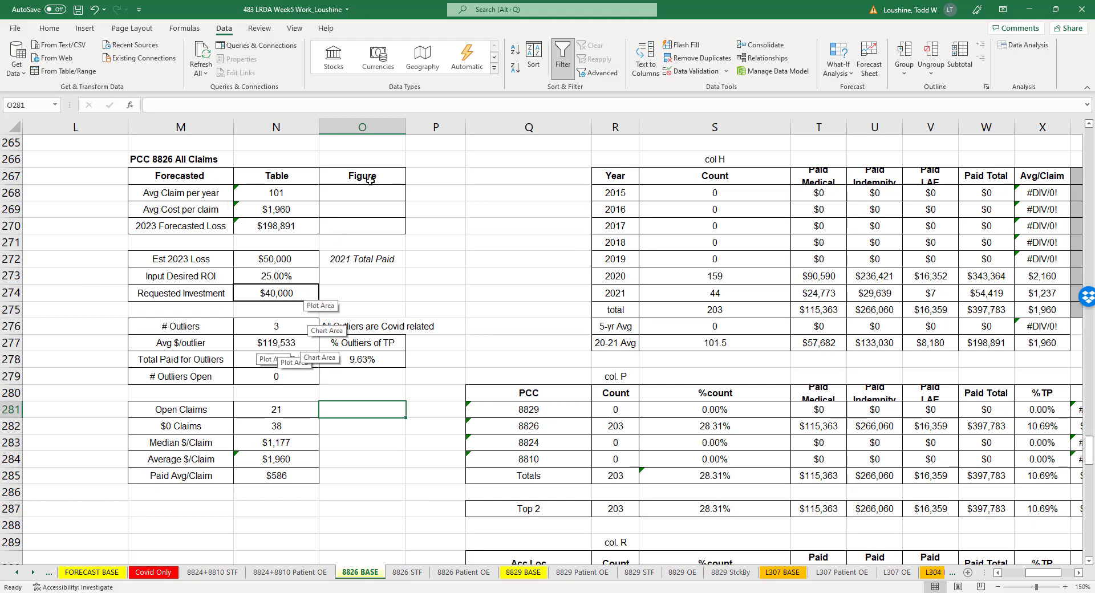
{"action": "left_click", "coordinate": [381, 259]}
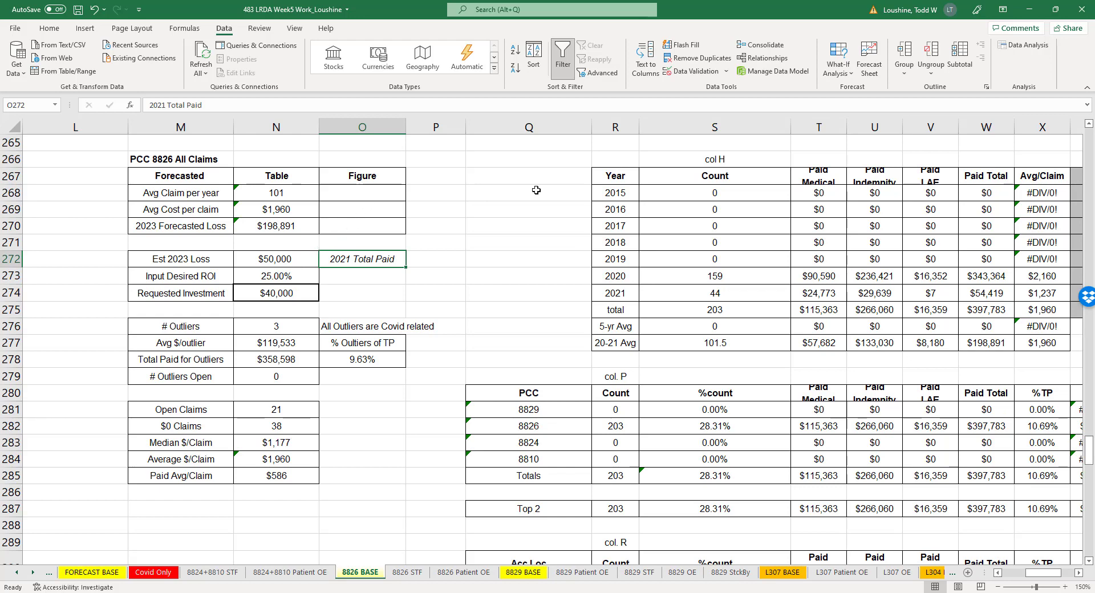
{"action": "left_click", "coordinate": [997, 293]}
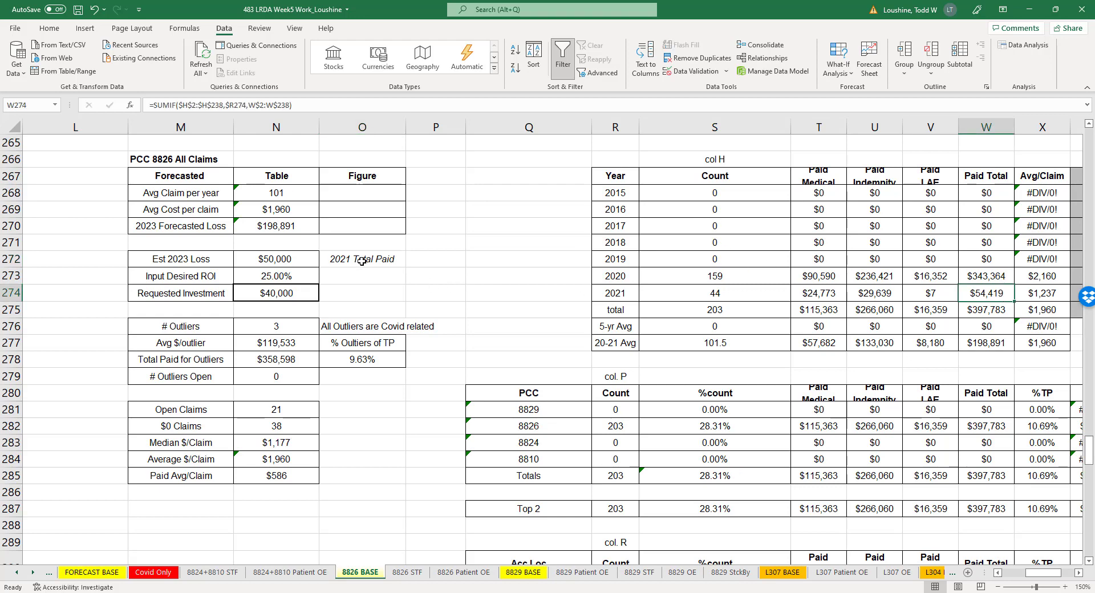
{"action": "key", "text": "ctrl+Page_Down"}
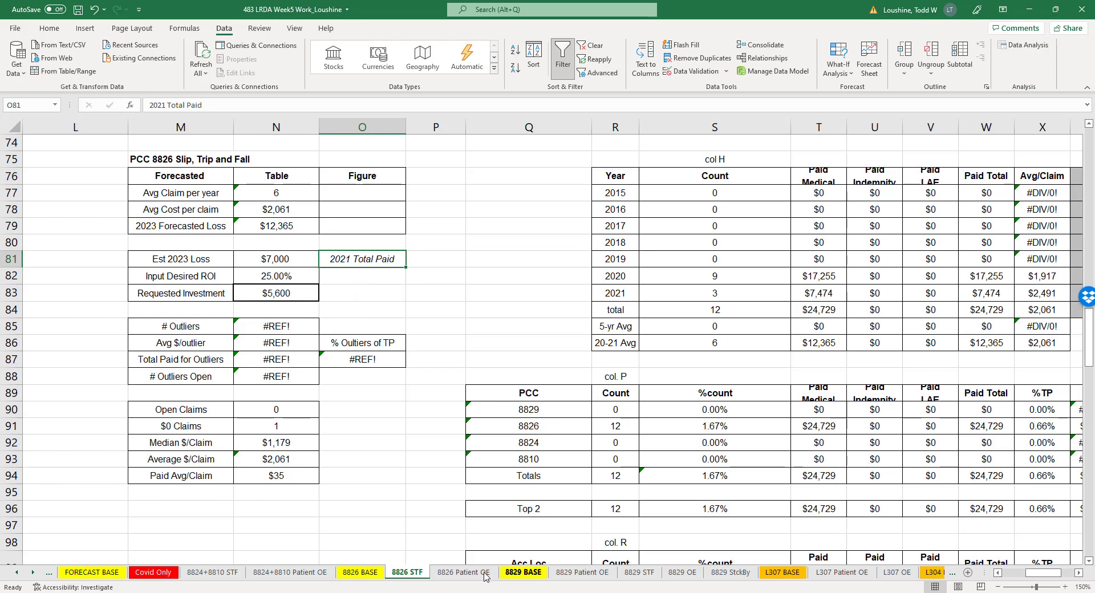
{"action": "left_click", "coordinate": [444, 573]}
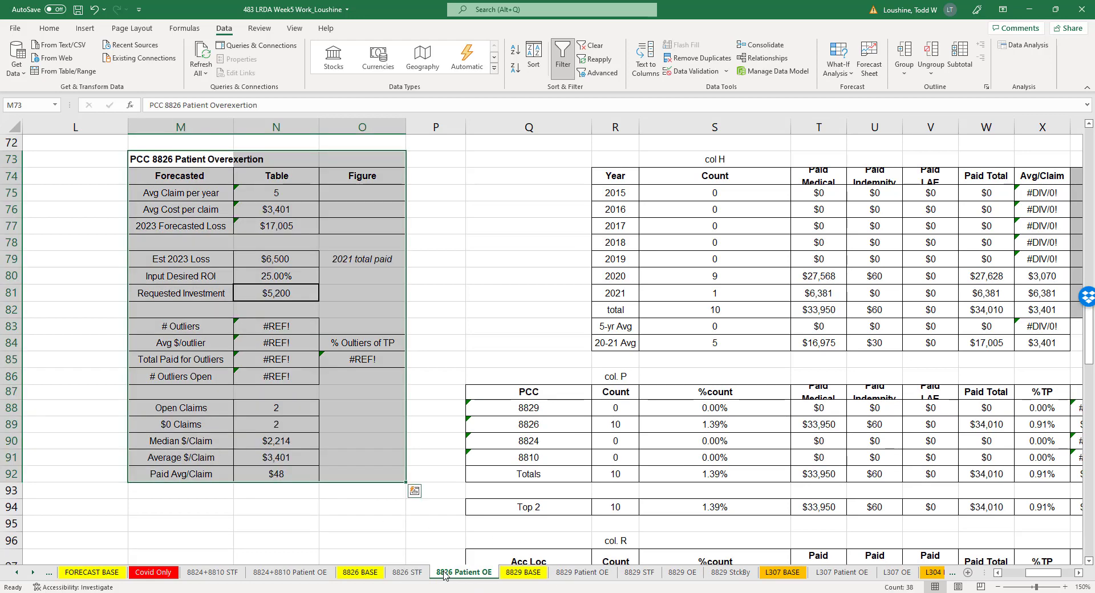
{"action": "left_click", "coordinate": [520, 279]}
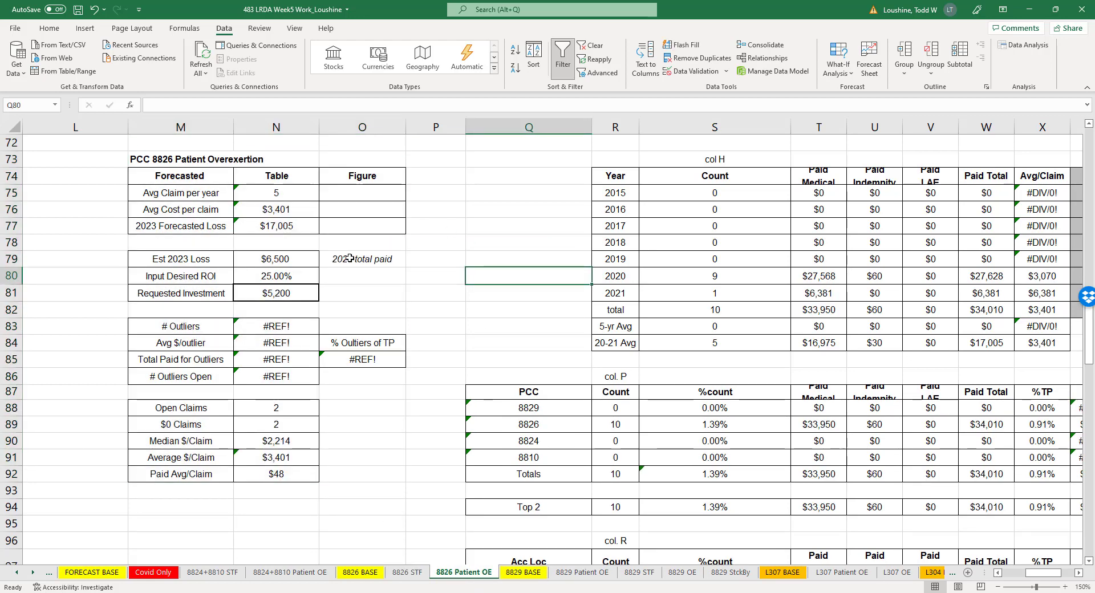
- Examine the PCC 8829 All Claims forecast on the 8829 BASE sheet, including its two outlier percentage formulas
{"action": "left_click", "coordinate": [541, 572]}
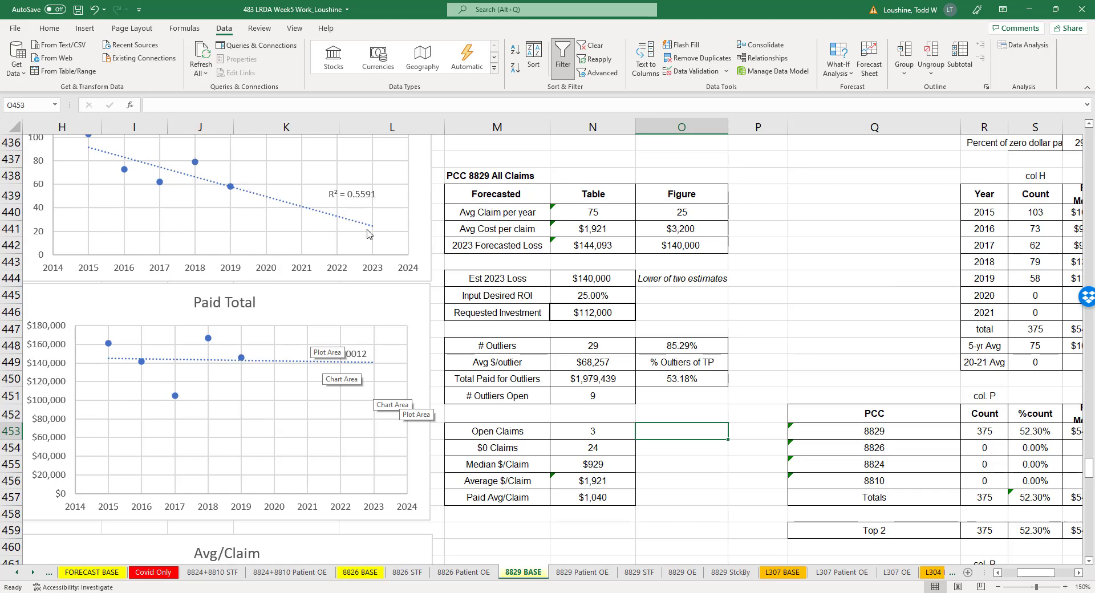
{"action": "left_click", "coordinate": [835, 294]}
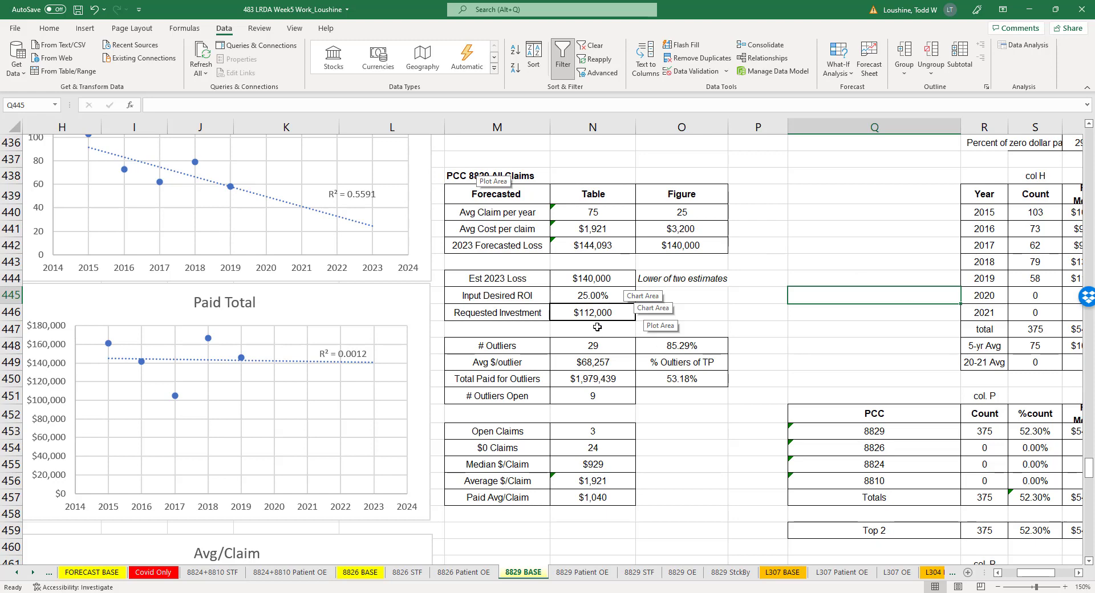
{"action": "left_click", "coordinate": [750, 327]}
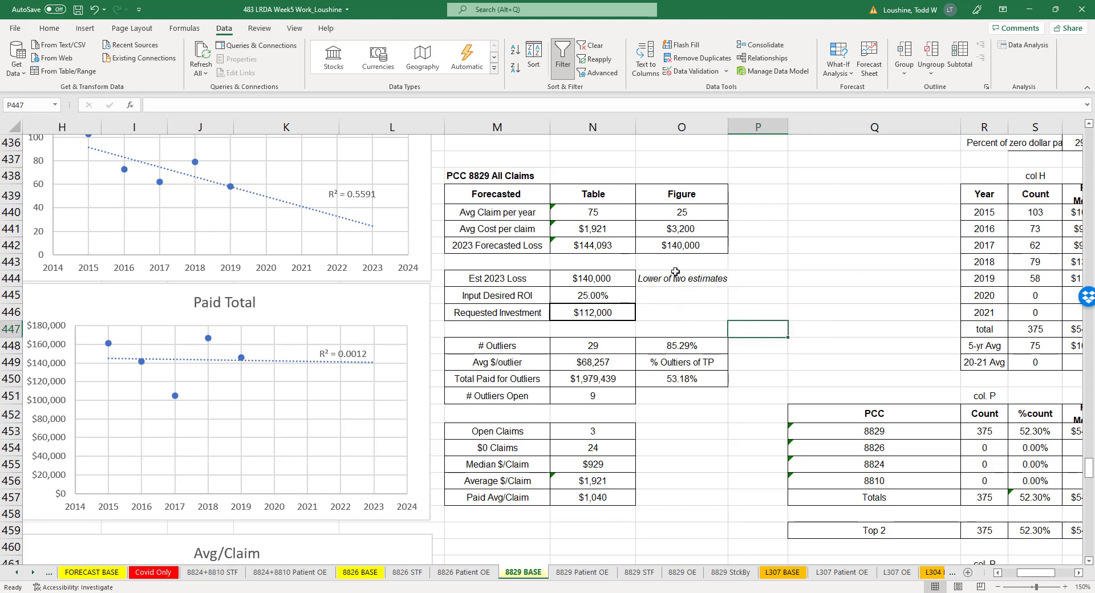
{"action": "left_click", "coordinate": [682, 341]}
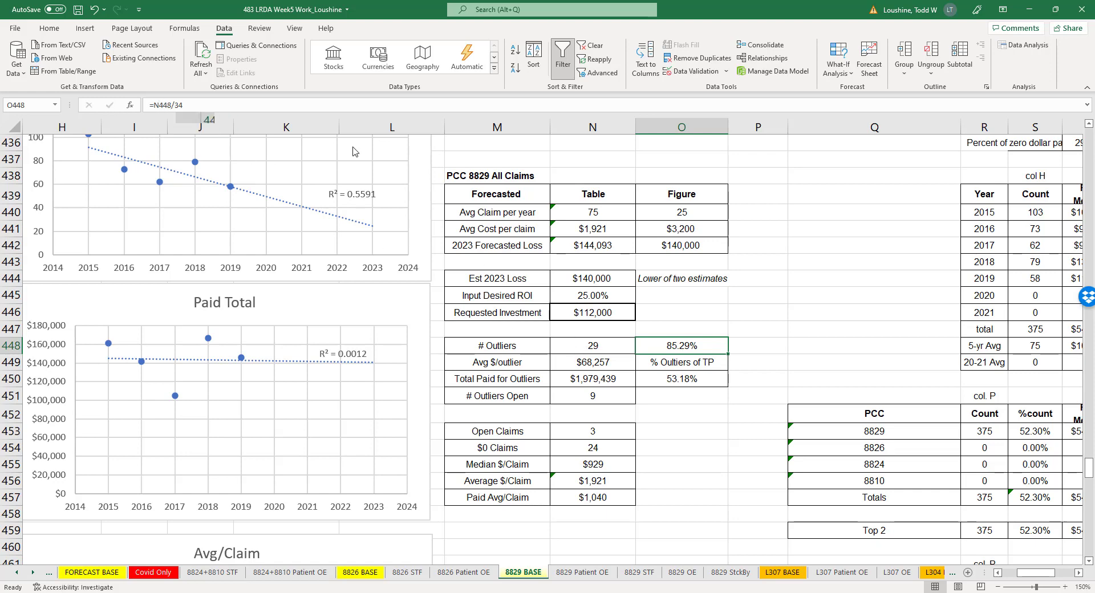
{"action": "left_click", "coordinate": [806, 333]}
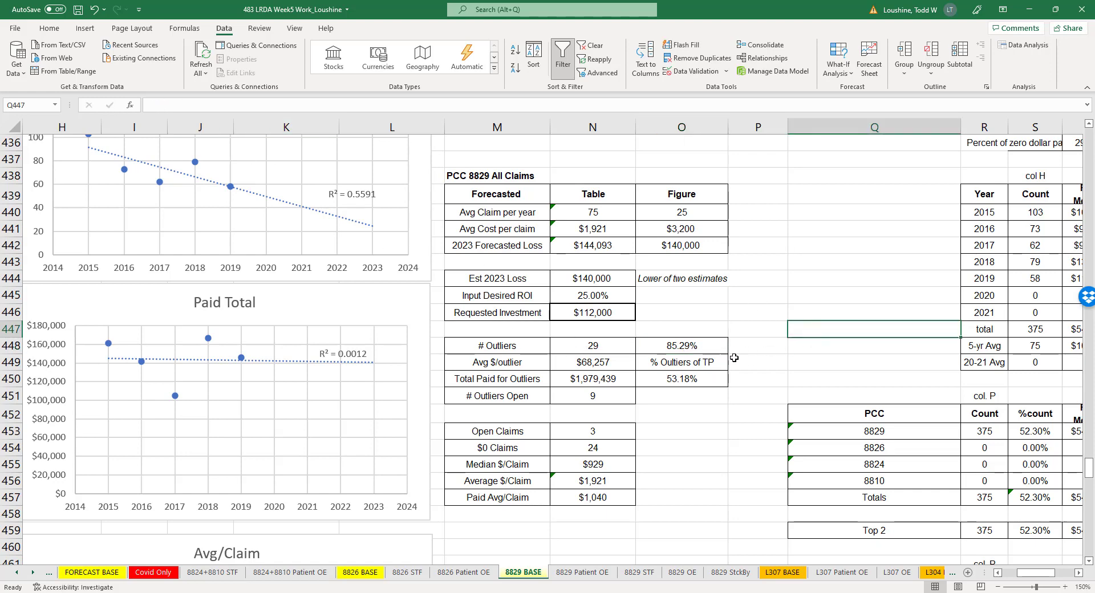
{"action": "left_click", "coordinate": [700, 347]}
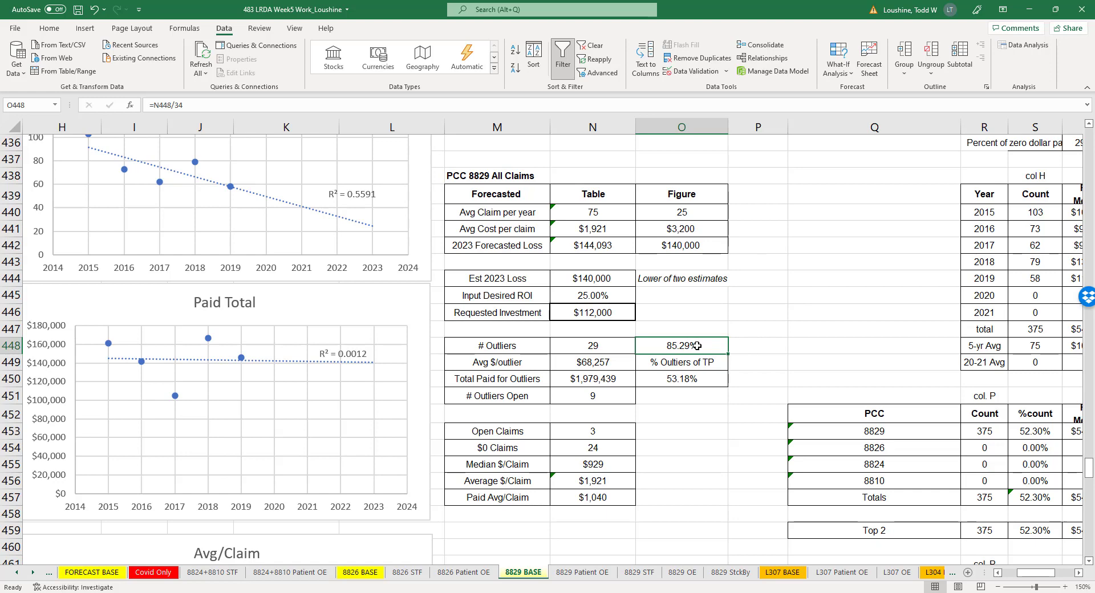
{"action": "left_click", "coordinate": [699, 379]}
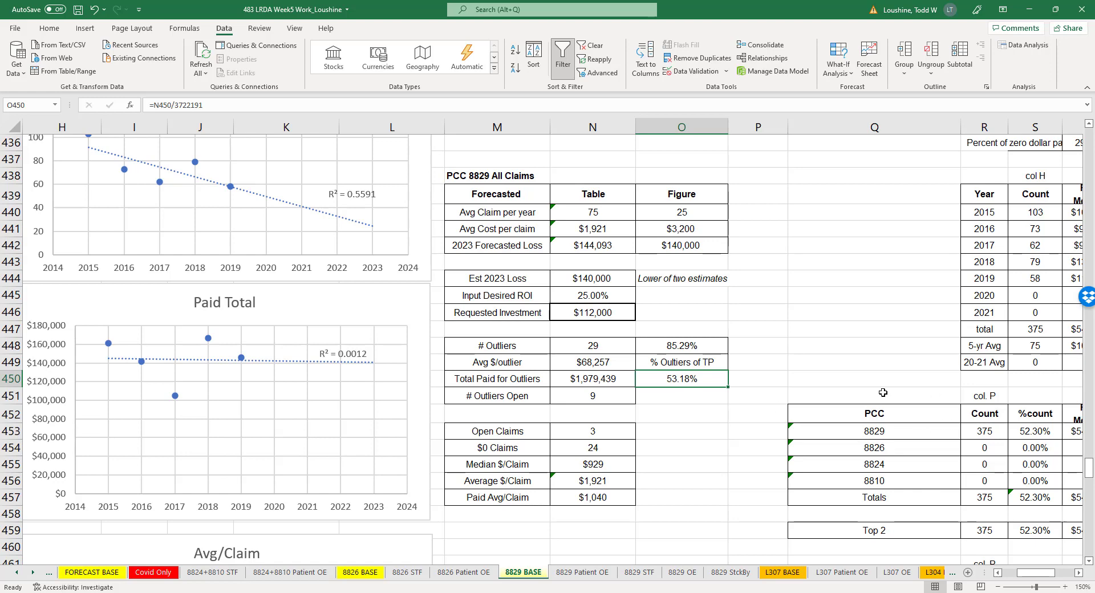
- Examine the first four causes in the New Cause Code table on the 8829 BASE sheet
{"action": "scroll", "coordinate": [883, 393], "scroll_direction": "down", "scroll_amount": 1}
{"action": "scroll", "coordinate": [883, 391], "scroll_direction": "down", "scroll_amount": 16}
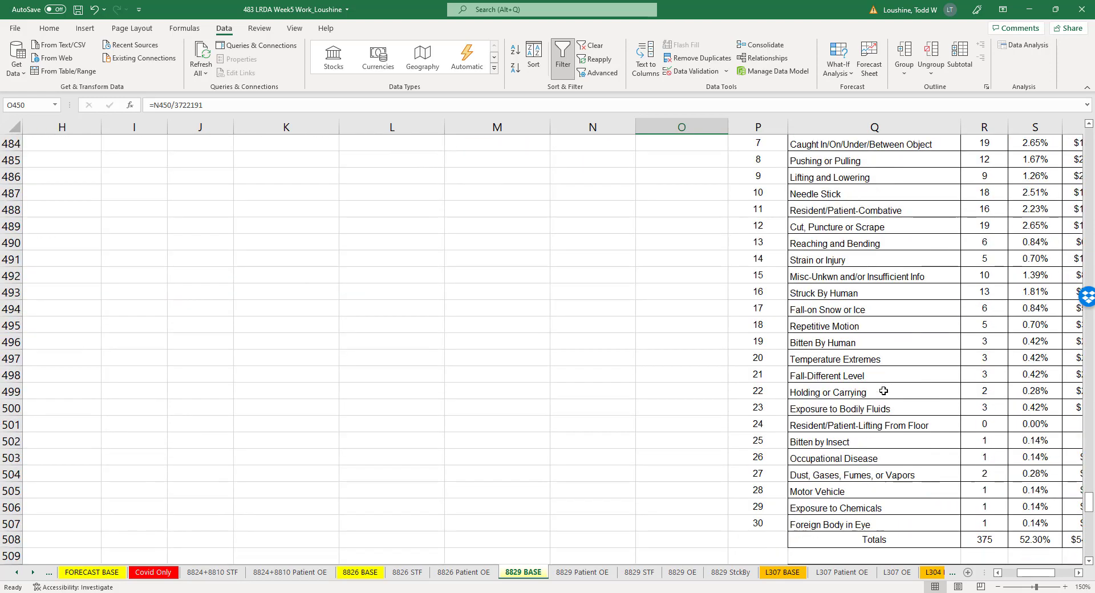
{"action": "left_click", "coordinate": [1078, 572]}
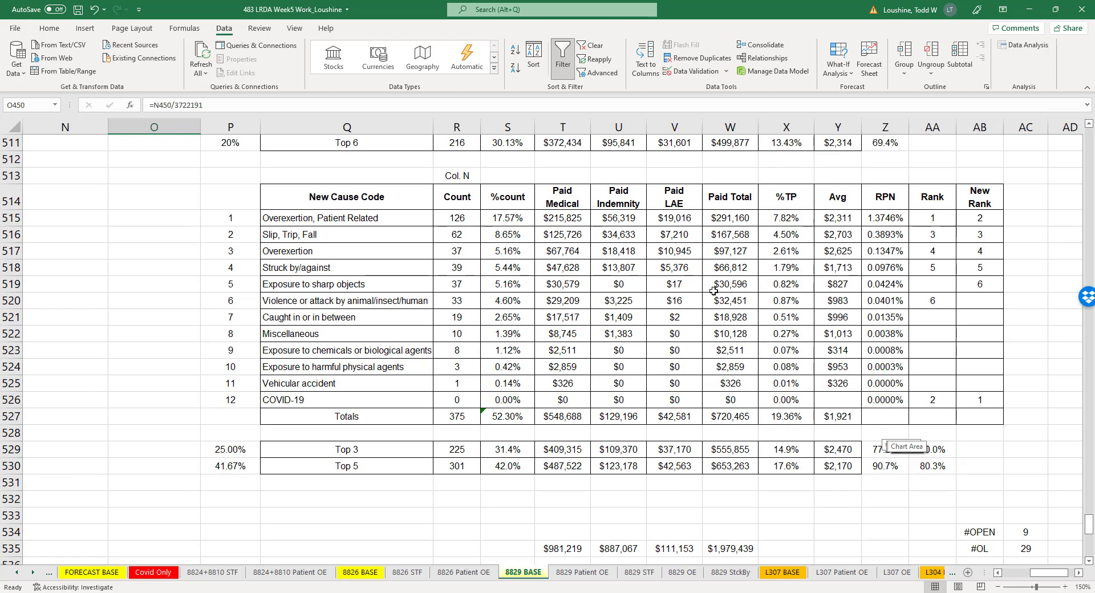
{"action": "left_click", "coordinate": [370, 217]}
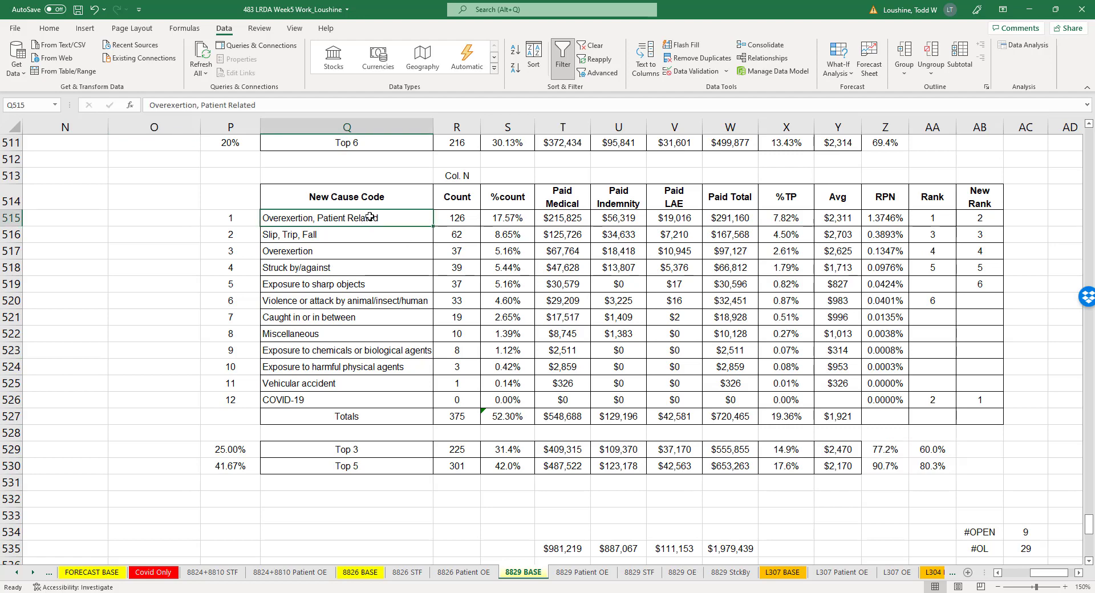
{"action": "left_click", "coordinate": [397, 235]}
{"action": "left_click", "coordinate": [396, 252]}
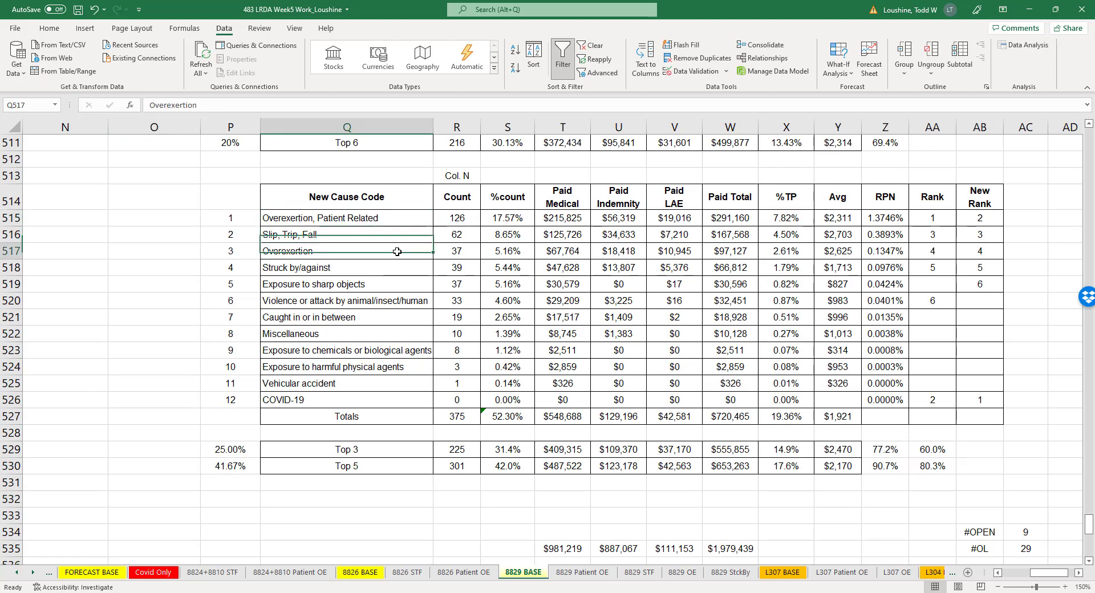
{"action": "left_click", "coordinate": [403, 268]}
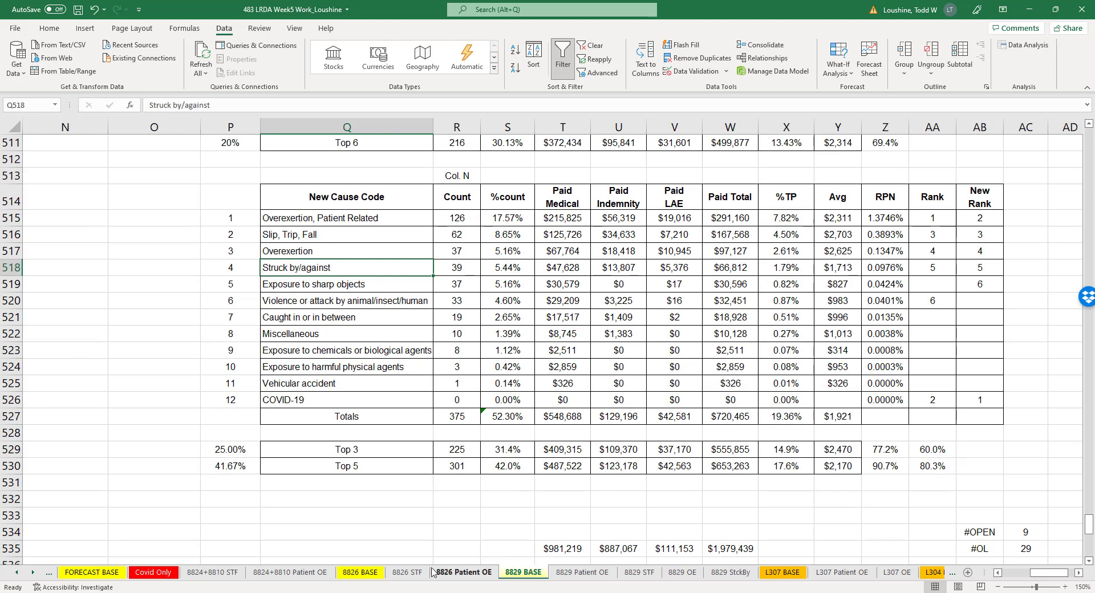
- On the 8829 Patient OE sheet, set the Figure value for Avg Claim per year to 7
{"action": "left_click", "coordinate": [396, 575]}
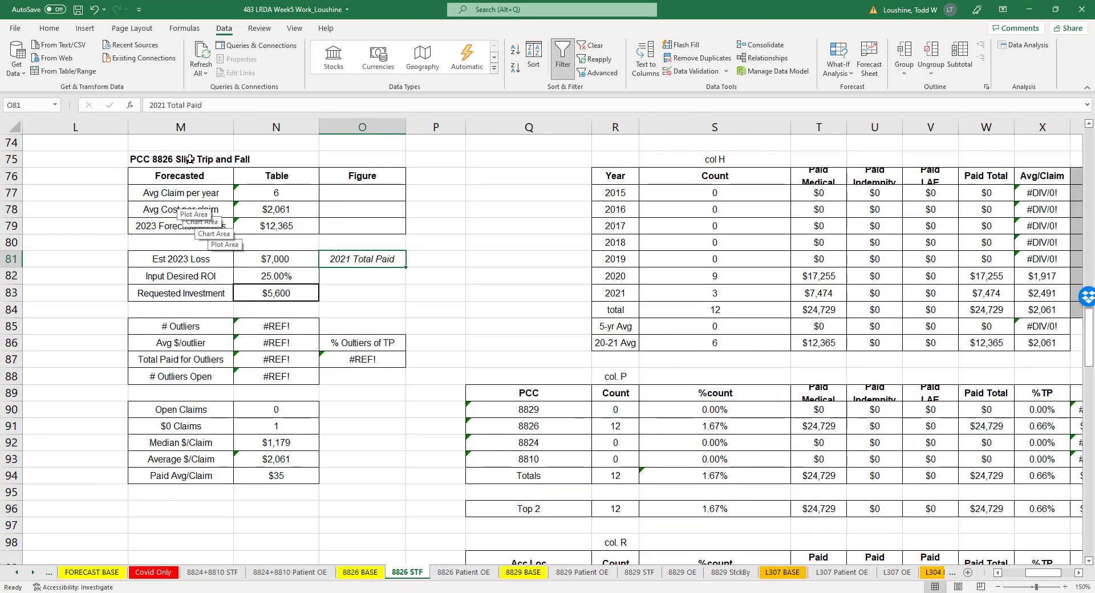
{"action": "left_click", "coordinate": [524, 575]}
{"action": "left_click", "coordinate": [581, 572]}
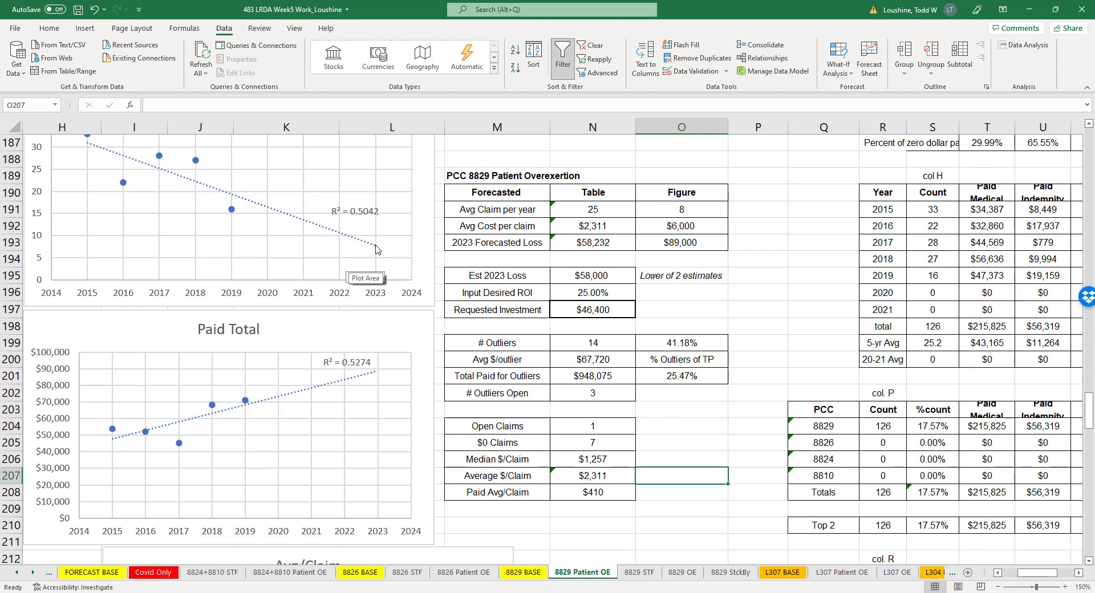
{"action": "left_click", "coordinate": [686, 211]}
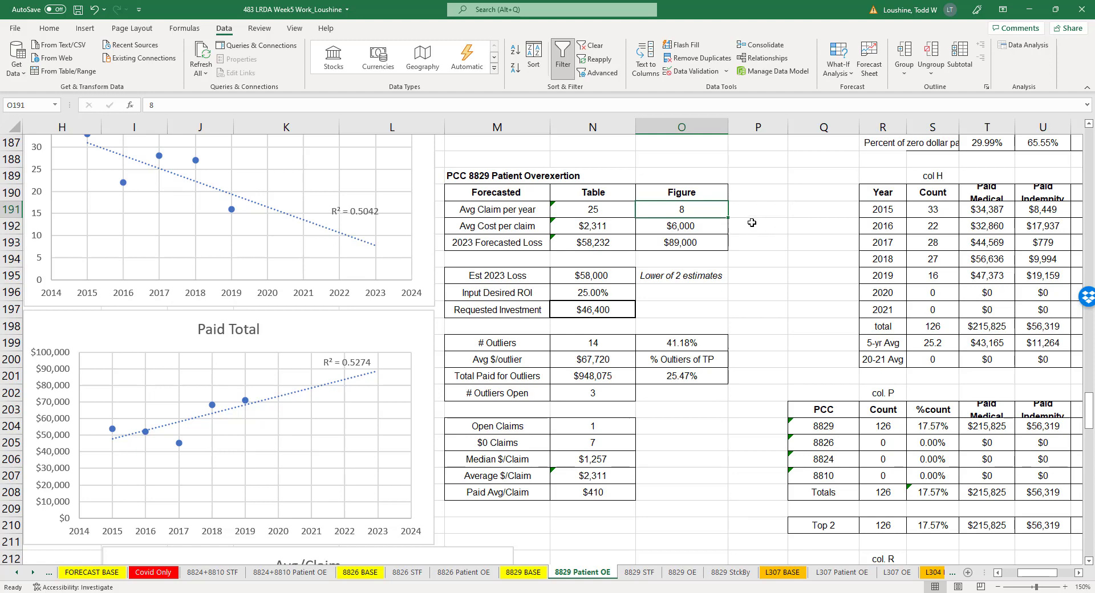
{"action": "type", "text": "7"}
{"action": "left_click", "coordinate": [768, 239]}
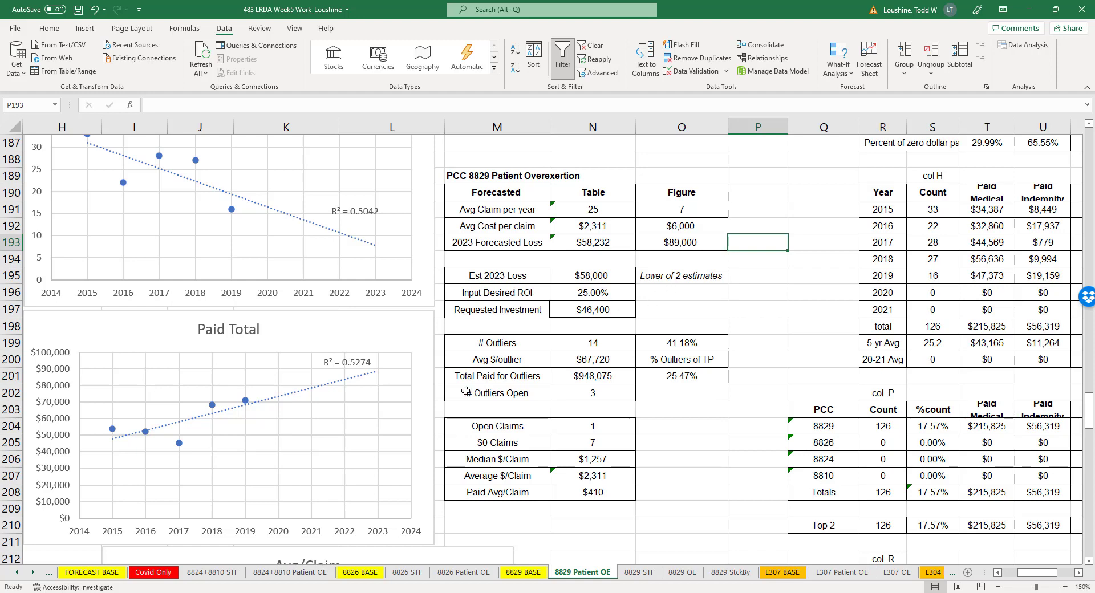
- Examine the Avg/Claim trend chart on the 8829 Patient OE sheet and the formula behind the # Outliers percentage
{"action": "scroll", "coordinate": [410, 410], "scroll_direction": "down", "scroll_amount": 2}
{"action": "scroll", "coordinate": [410, 409], "scroll_direction": "down", "scroll_amount": 1}
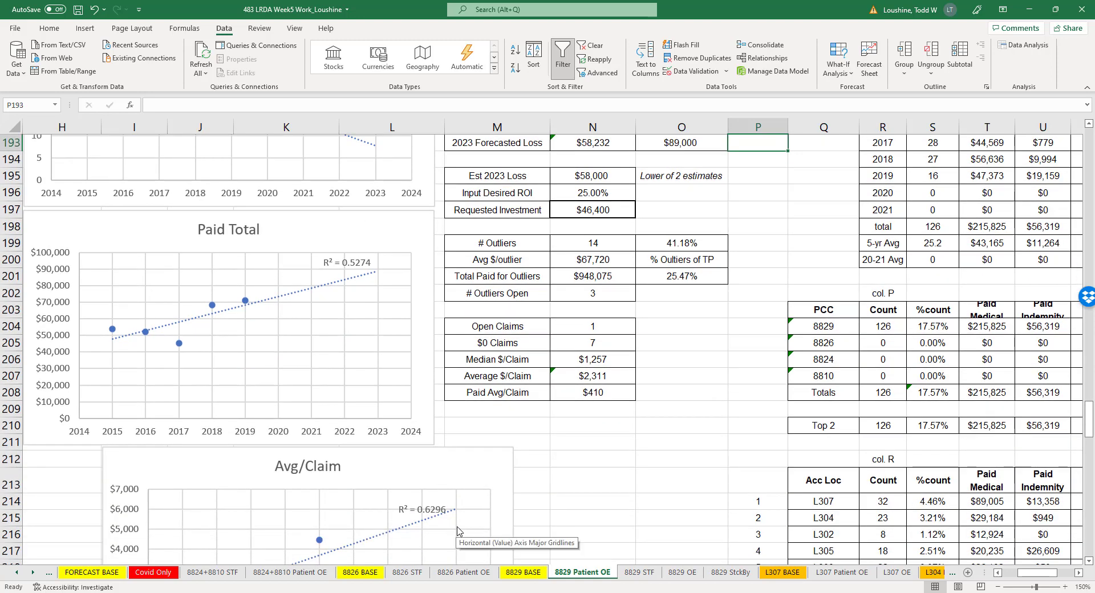
{"action": "scroll", "coordinate": [603, 457], "scroll_direction": "up", "scroll_amount": 2}
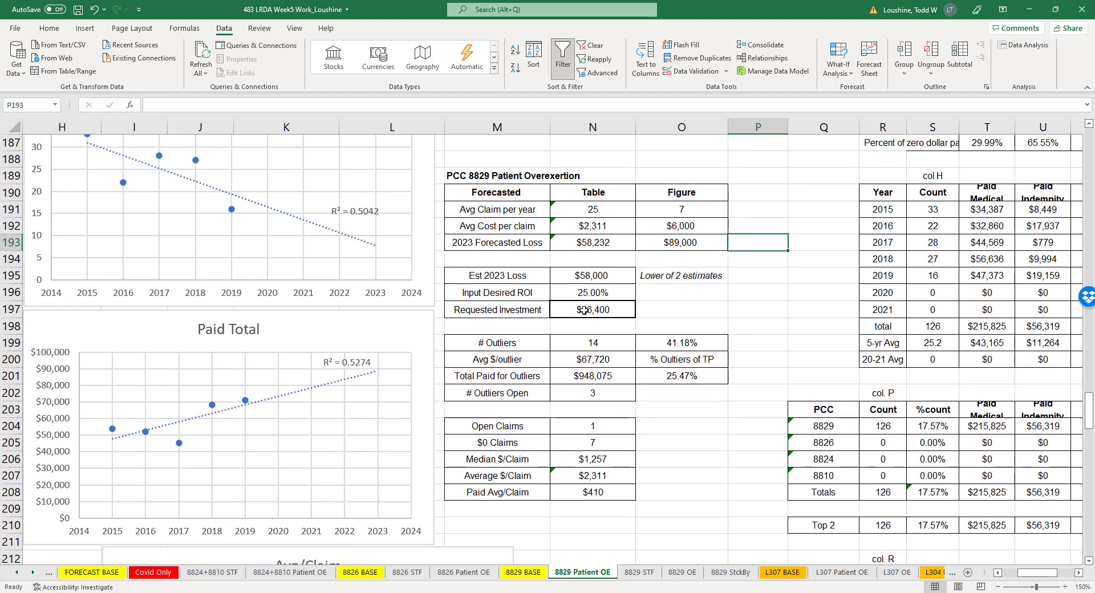
{"action": "left_click", "coordinate": [684, 343]}
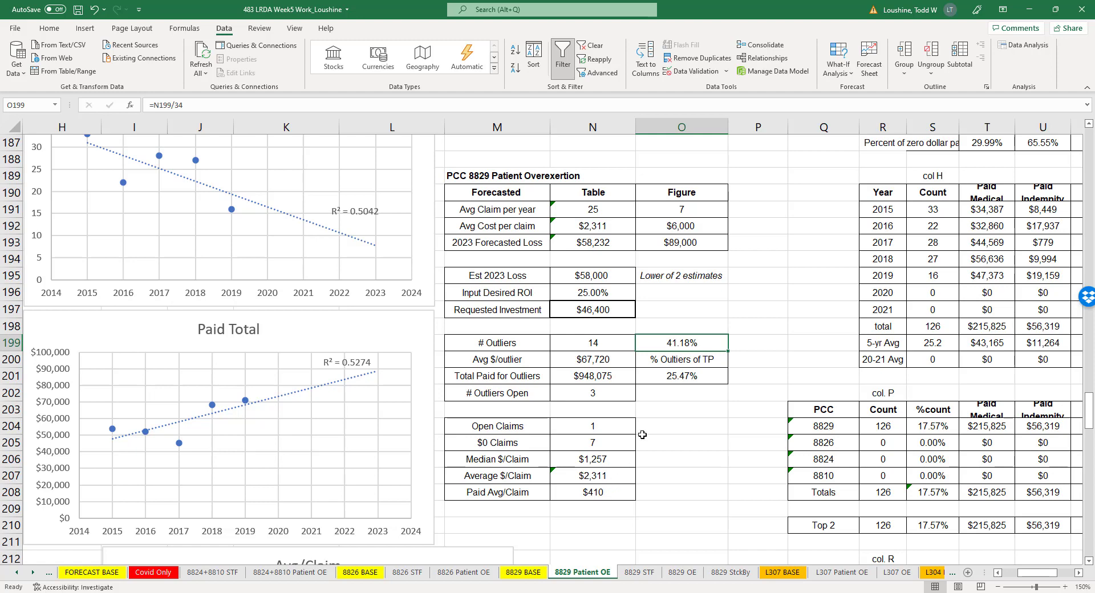
- Look over the PCC 8829 Patient Overexertion summary block, including its title and the note beside Est 2023 Loss
{"action": "left_click_drag", "start_coordinate": [477, 177], "coordinate": [671, 493]}
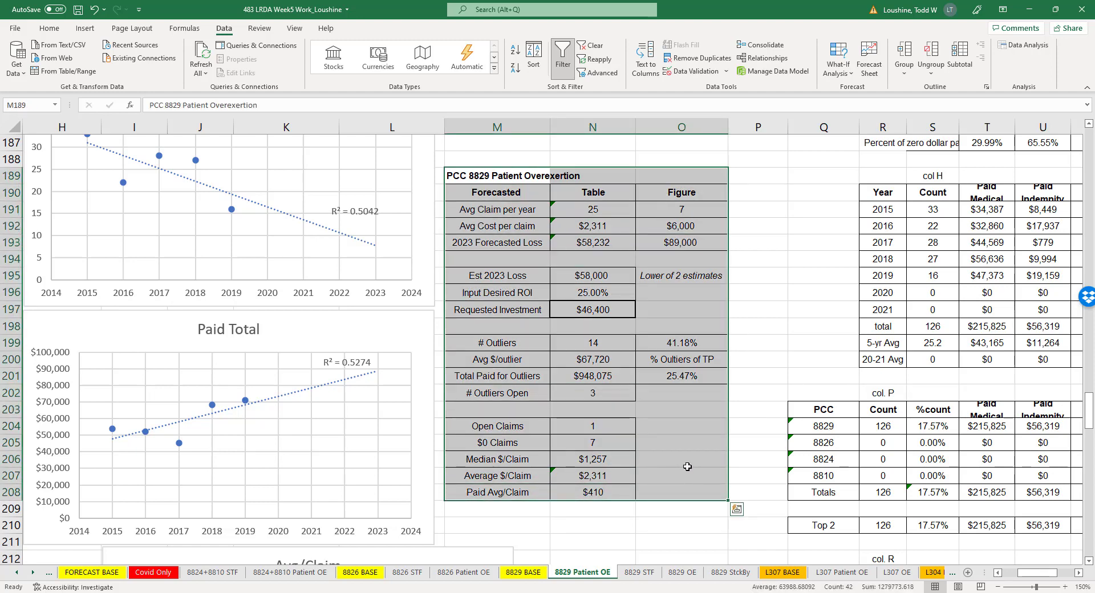
{"action": "key", "text": "ctrl+q"}
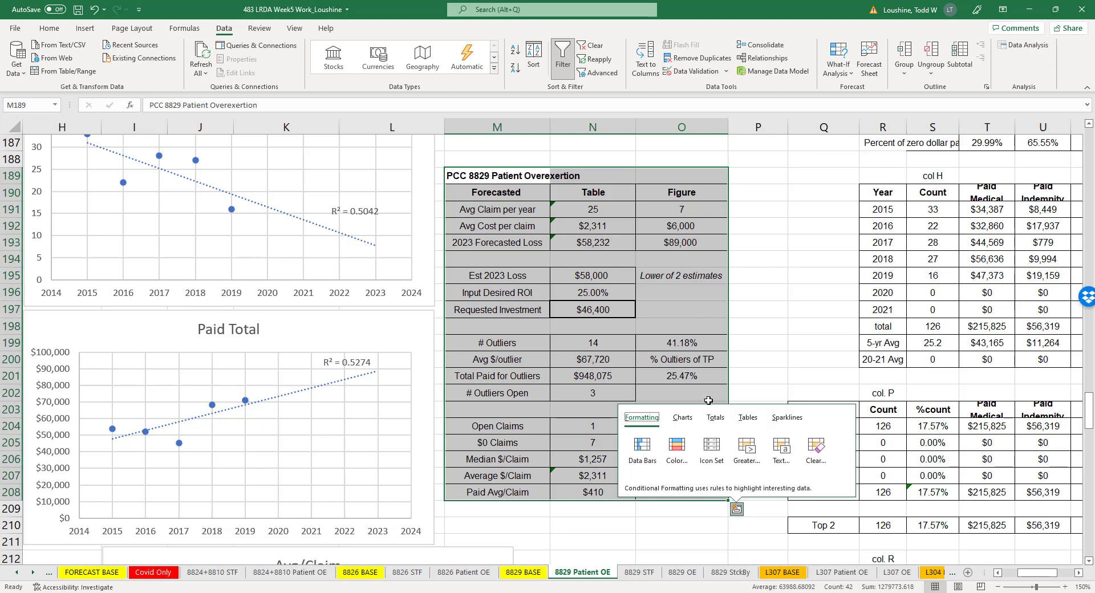
{"action": "left_click", "coordinate": [757, 192]}
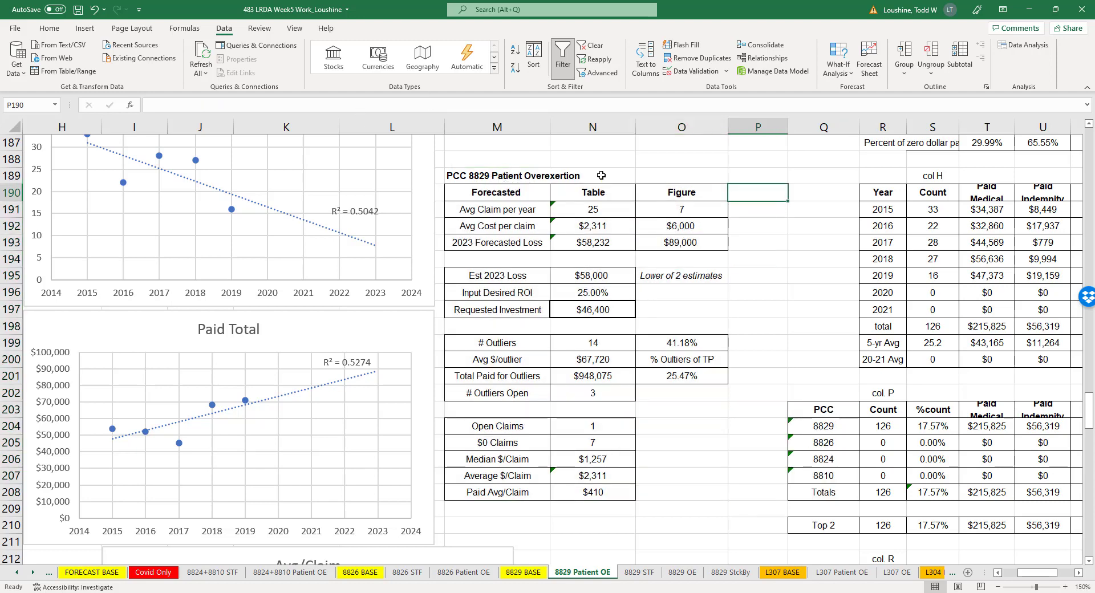
{"action": "left_click", "coordinate": [506, 175]}
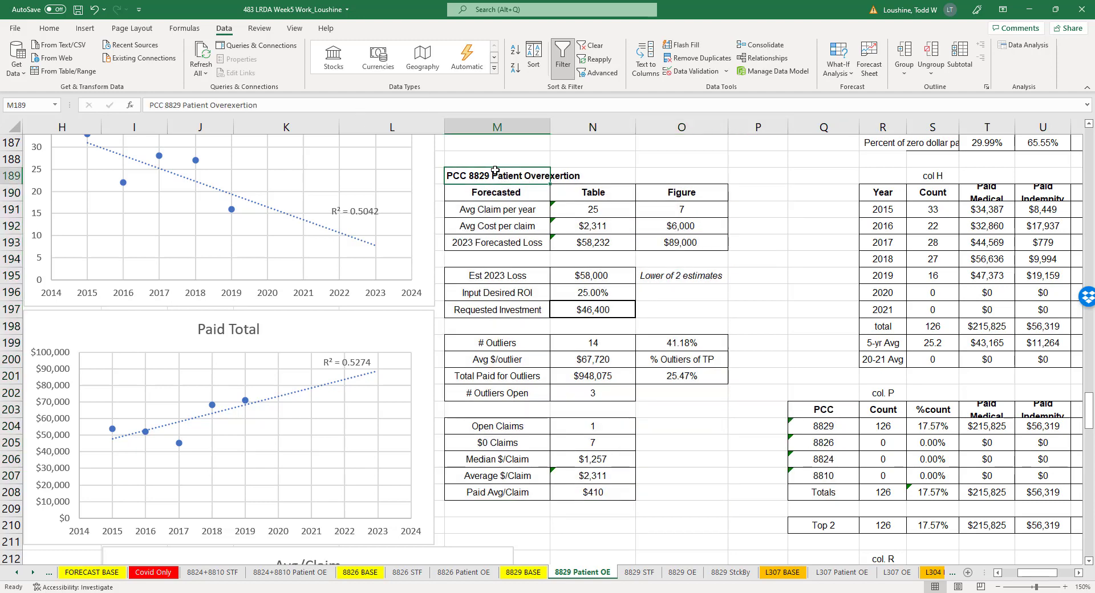
{"action": "left_click", "coordinate": [694, 275]}
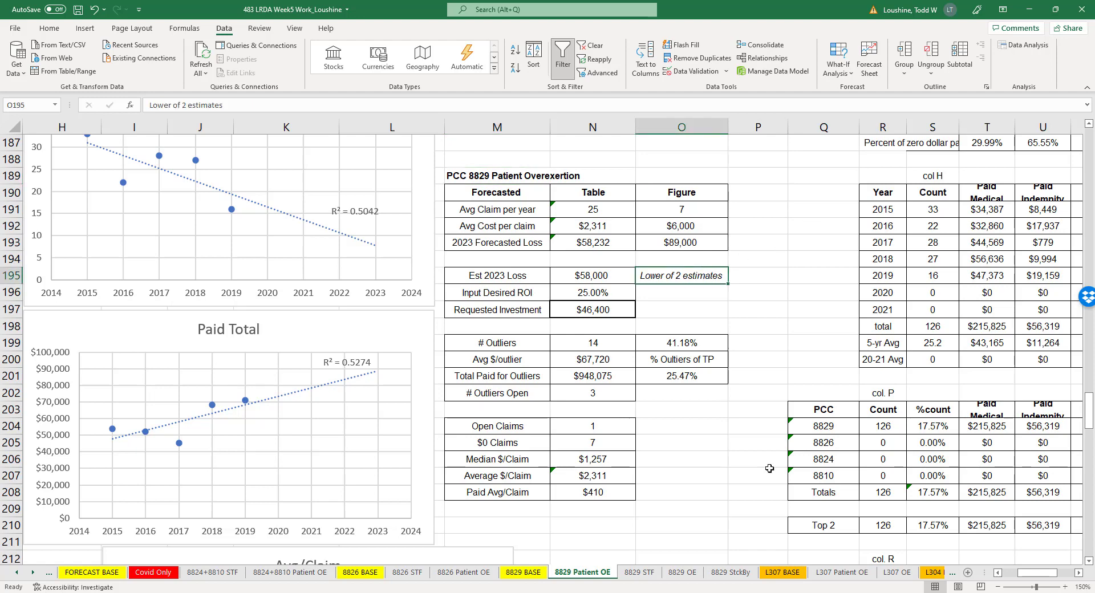
- Review the sheet's claim records, outlier claims, New Cause Code table and accident location counts around the Patient Overexertion forecast
{"action": "scroll", "coordinate": [655, 228], "scroll_direction": "up", "scroll_amount": 20}
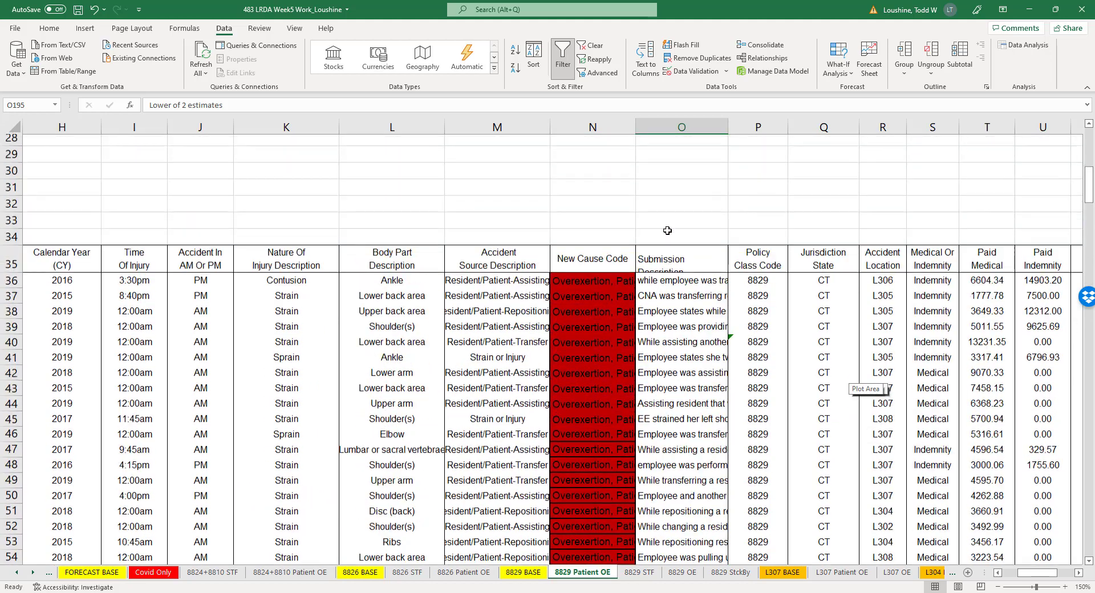
{"action": "scroll", "coordinate": [667, 230], "scroll_direction": "down", "scroll_amount": 20}
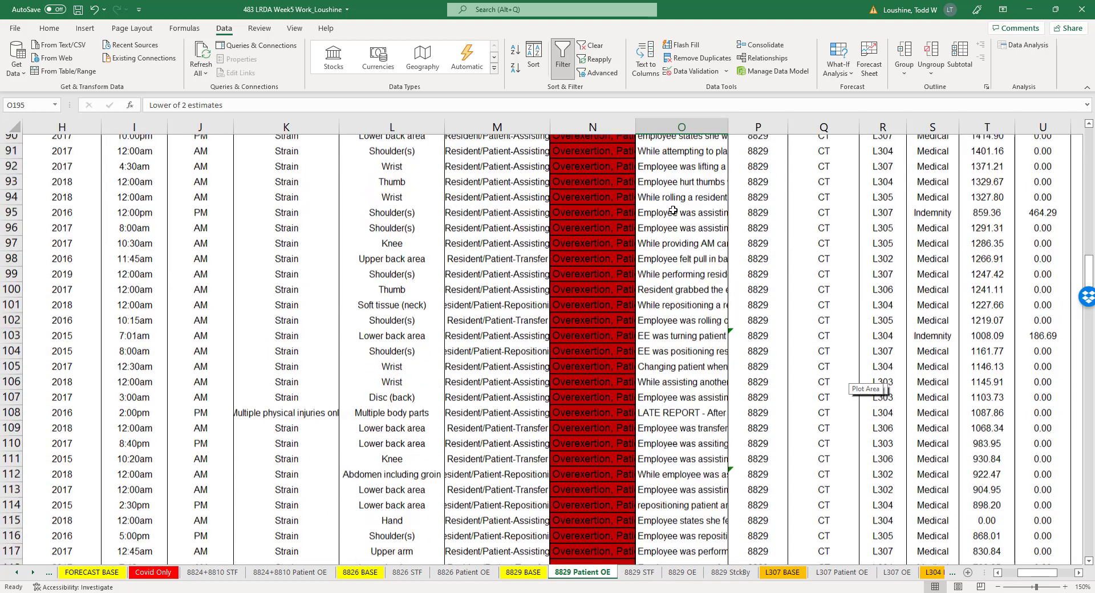
{"action": "scroll", "coordinate": [672, 211], "scroll_direction": "down", "scroll_amount": 20}
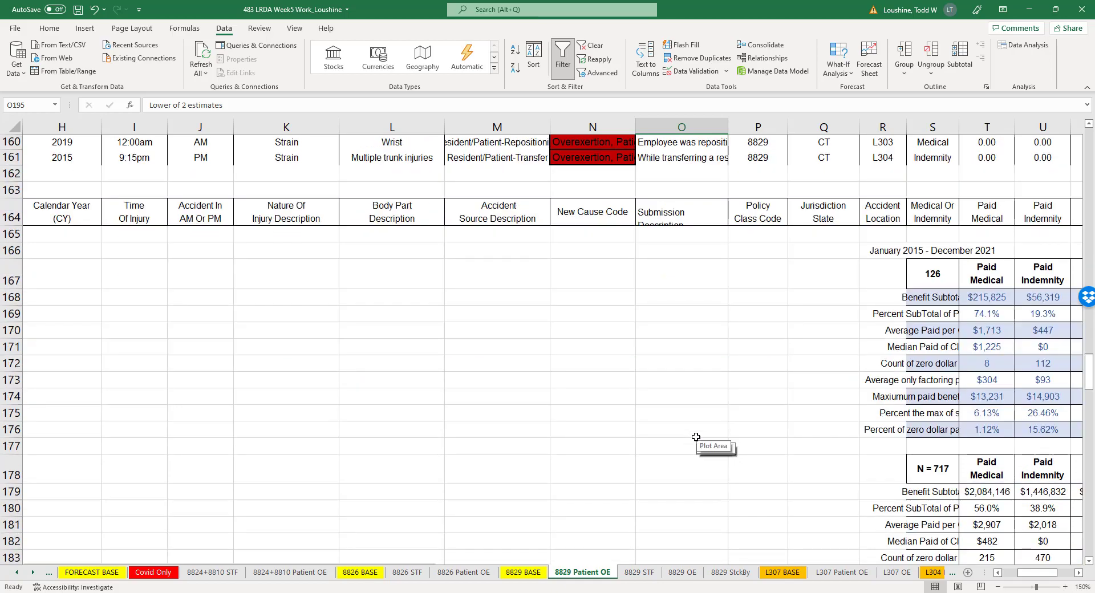
{"action": "scroll", "coordinate": [696, 436], "scroll_direction": "down", "scroll_amount": 20}
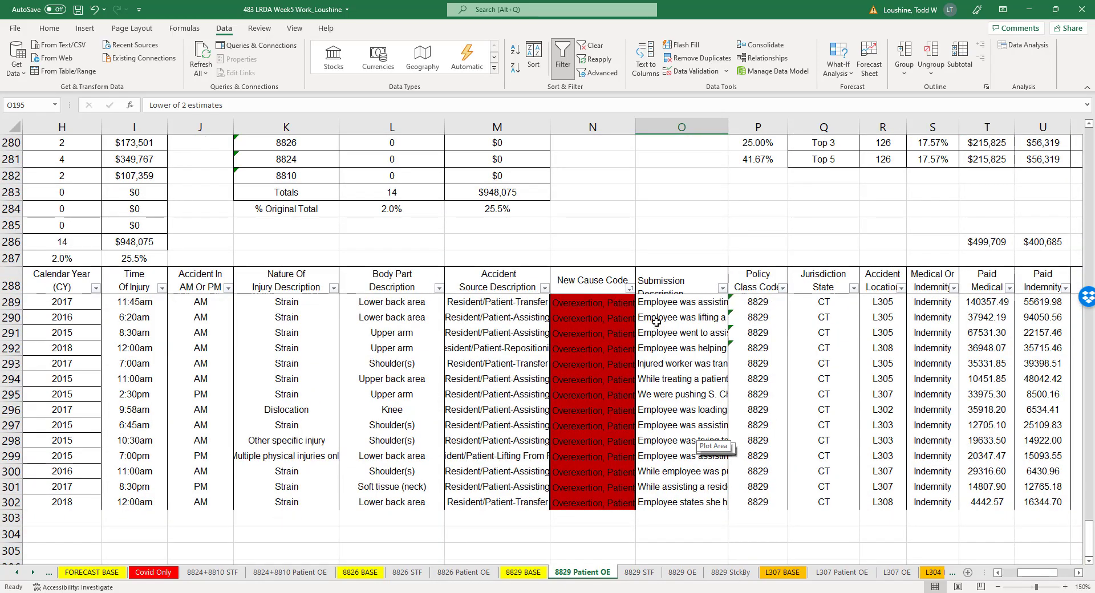
{"action": "scroll", "coordinate": [656, 322], "scroll_direction": "up", "scroll_amount": 7}
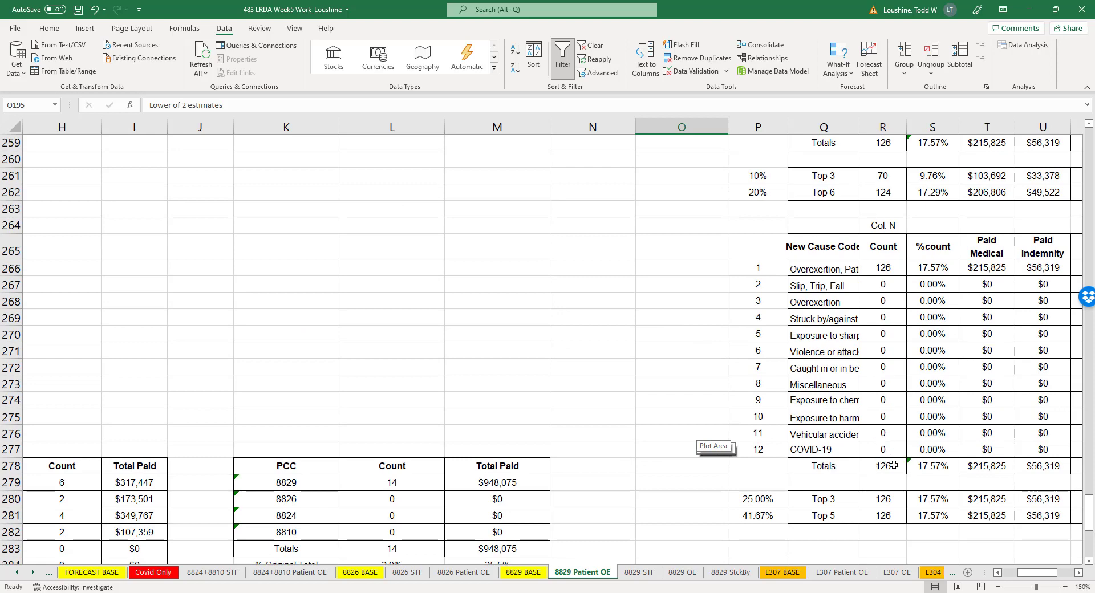
{"action": "scroll", "coordinate": [909, 409], "scroll_direction": "up", "scroll_amount": 12}
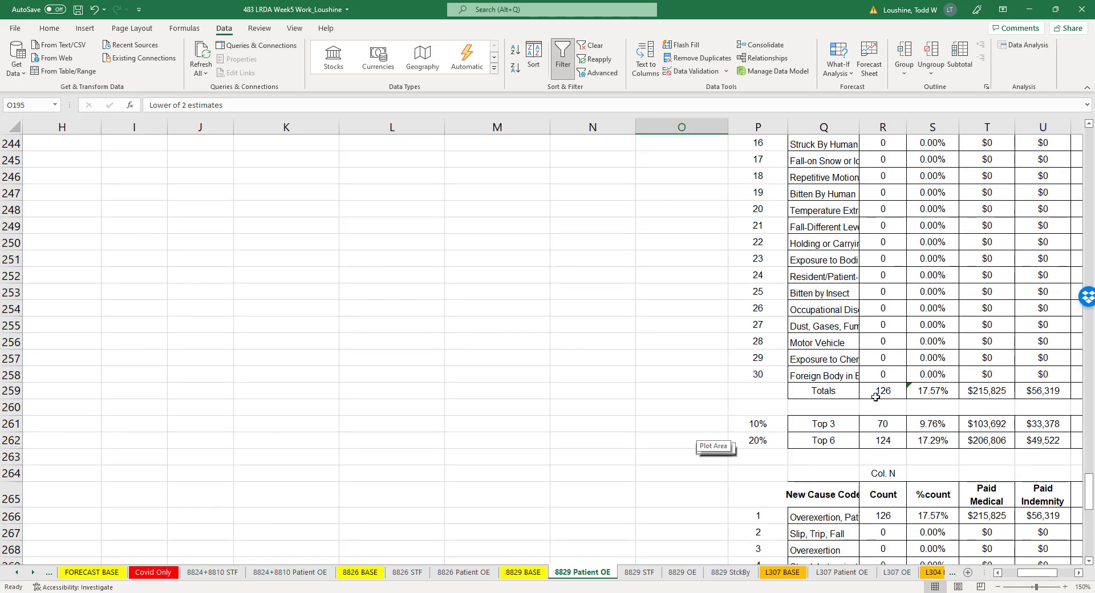
{"action": "scroll", "coordinate": [874, 390], "scroll_direction": "up", "scroll_amount": 7}
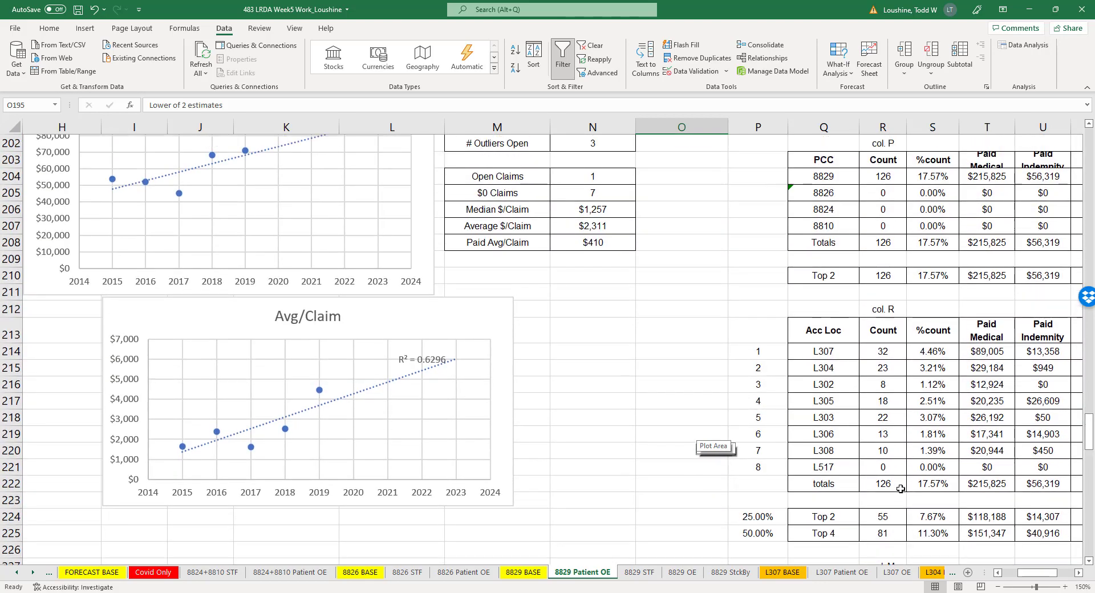
{"action": "scroll", "coordinate": [719, 351], "scroll_direction": "up", "scroll_amount": 5}
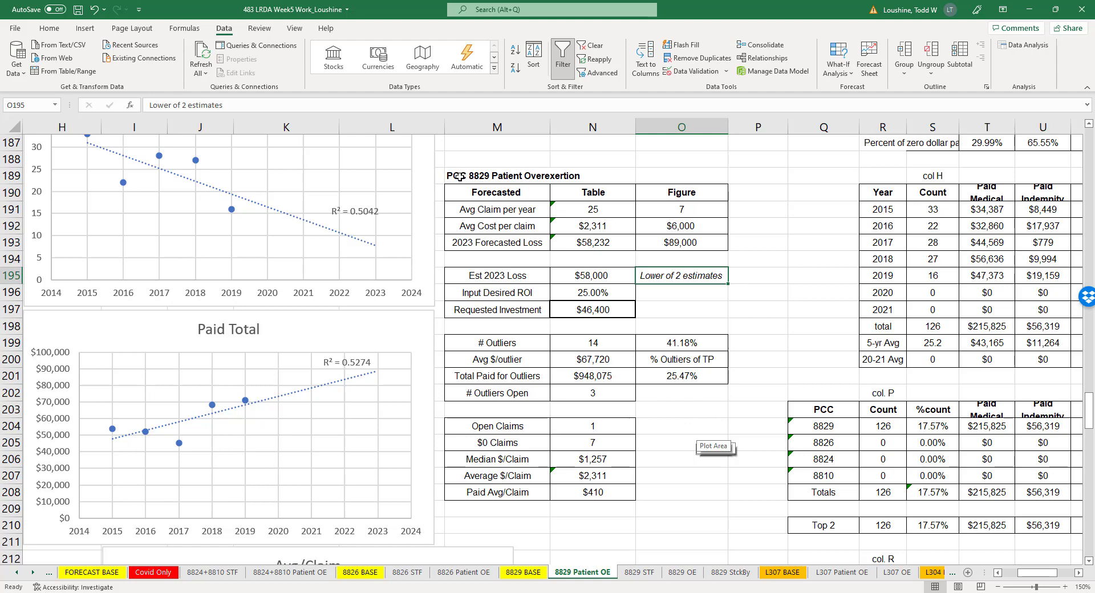
- Copy the PCC 8829 Patient Overexertion block, M189:O208, and open the Final Results sheet
{"action": "left_click_drag", "start_coordinate": [459, 177], "coordinate": [725, 497]}
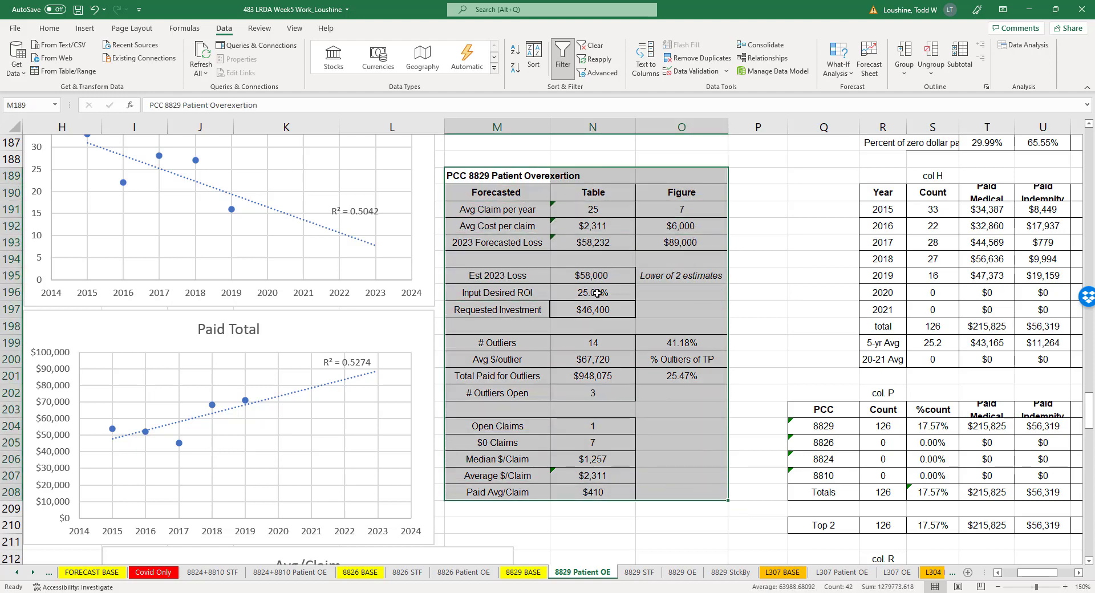
{"action": "key", "text": "ctrl+c"}
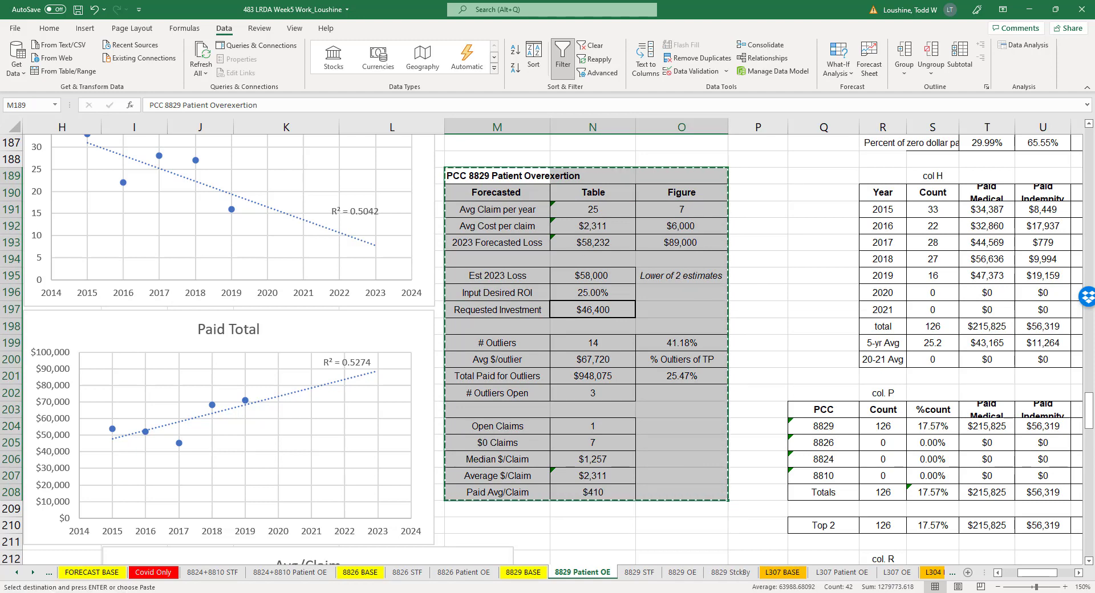
{"action": "left_click", "coordinate": [32, 573]}
{"action": "left_click", "coordinate": [33, 573]}
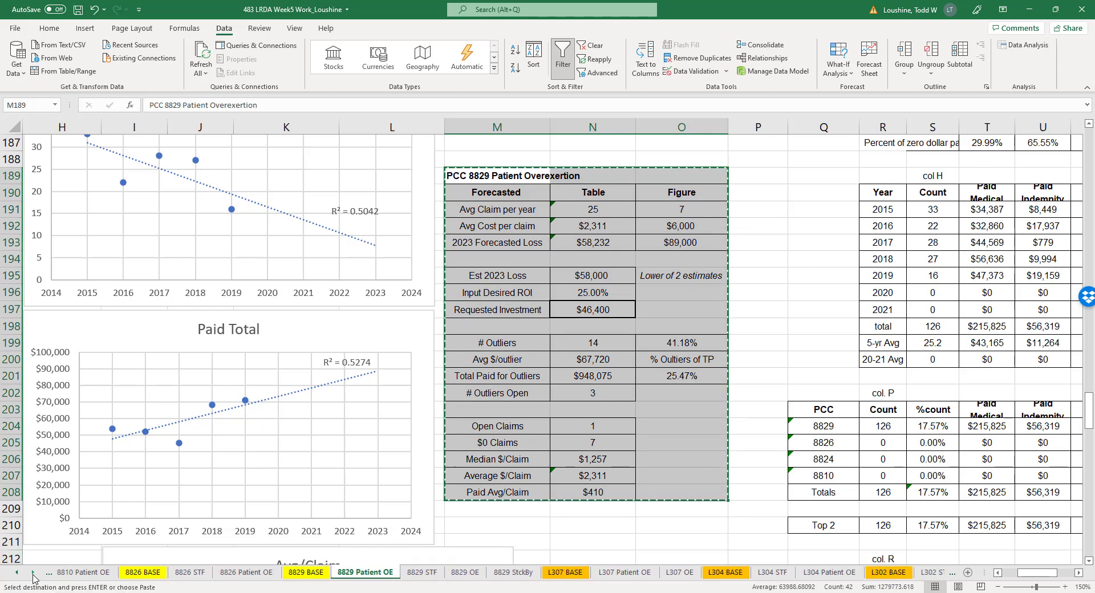
{"action": "left_click", "coordinate": [33, 574]}
{"action": "left_click", "coordinate": [32, 574]}
{"action": "left_click", "coordinate": [32, 574]}
{"action": "left_click", "coordinate": [33, 574]}
{"action": "left_click", "coordinate": [32, 574]}
{"action": "left_click", "coordinate": [33, 574]}
{"action": "left_click", "coordinate": [33, 573]}
{"action": "left_click", "coordinate": [32, 573]}
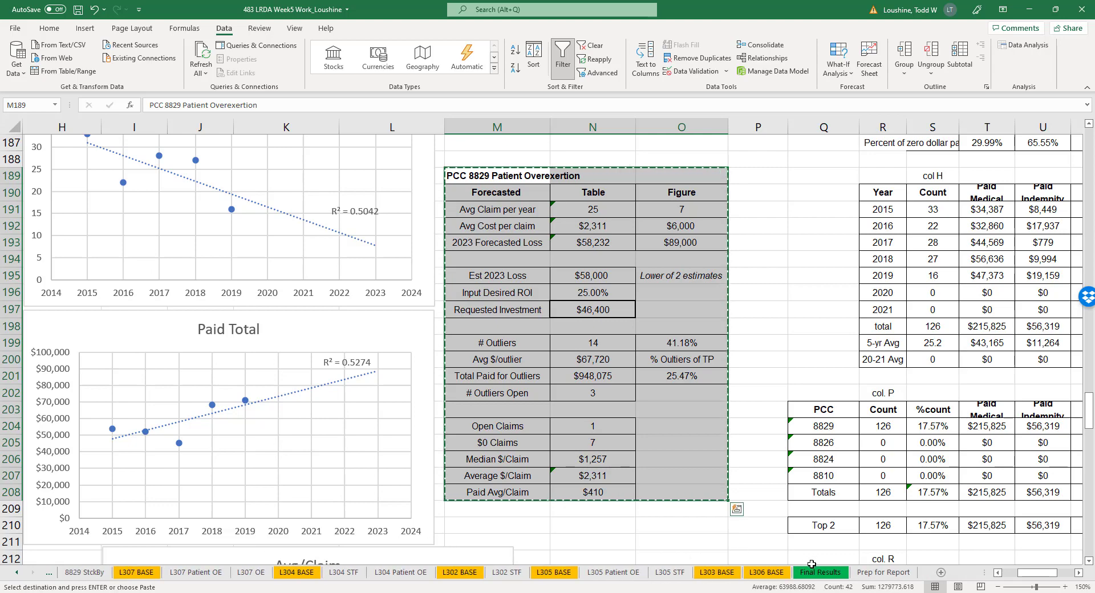
{"action": "left_click", "coordinate": [813, 572]}
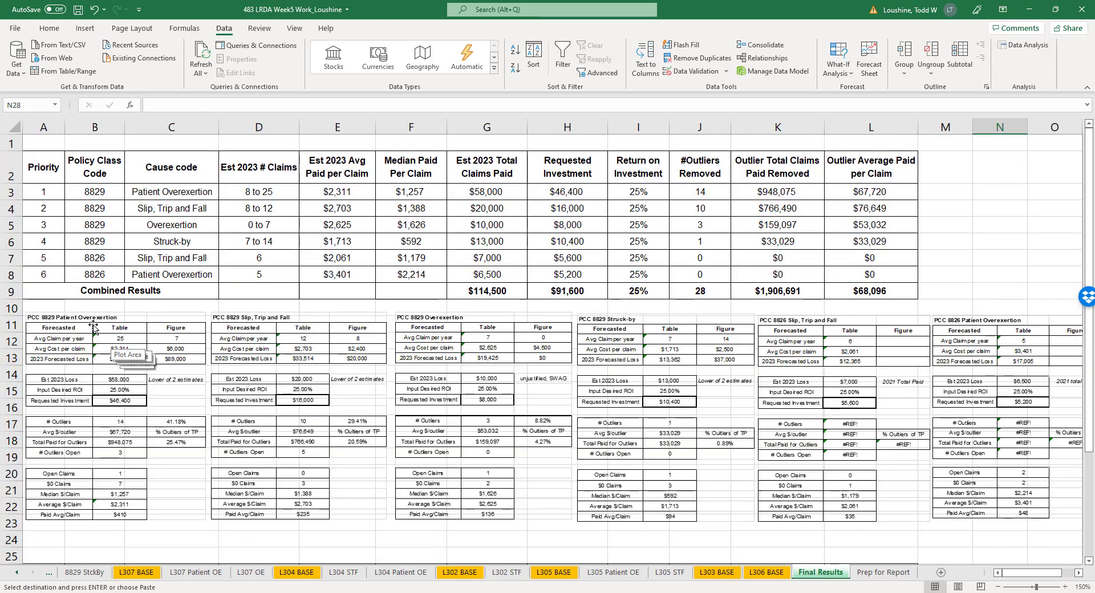
- Paste the copied block as a linked picture at B36, below the empty Accident Location results table
{"action": "scroll", "coordinate": [166, 340], "scroll_direction": "down", "scroll_amount": 4}
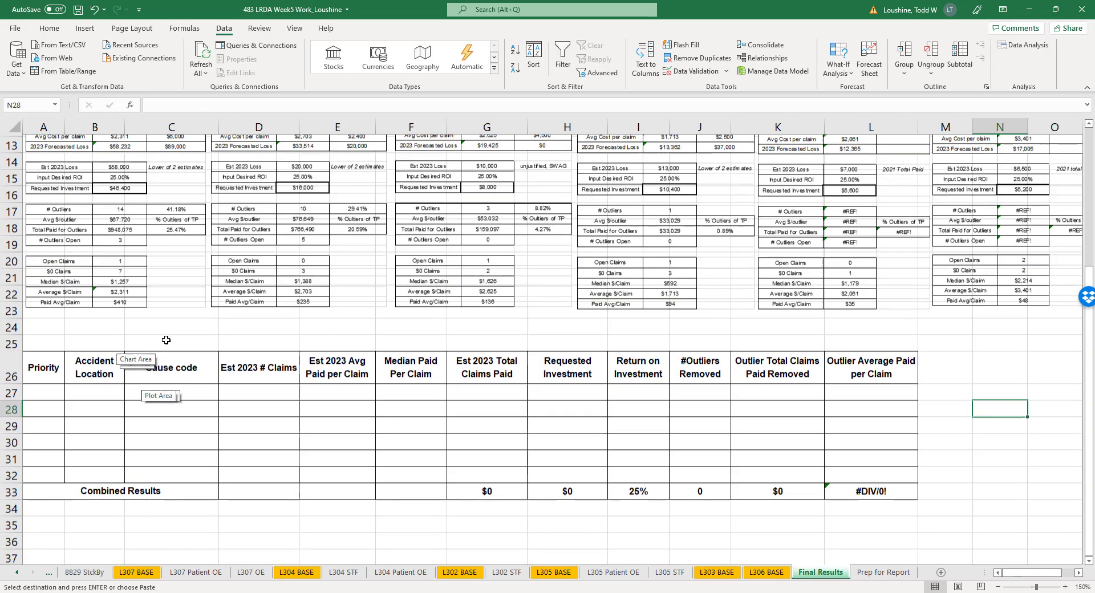
{"action": "scroll", "coordinate": [225, 385], "scroll_direction": "down", "scroll_amount": 1}
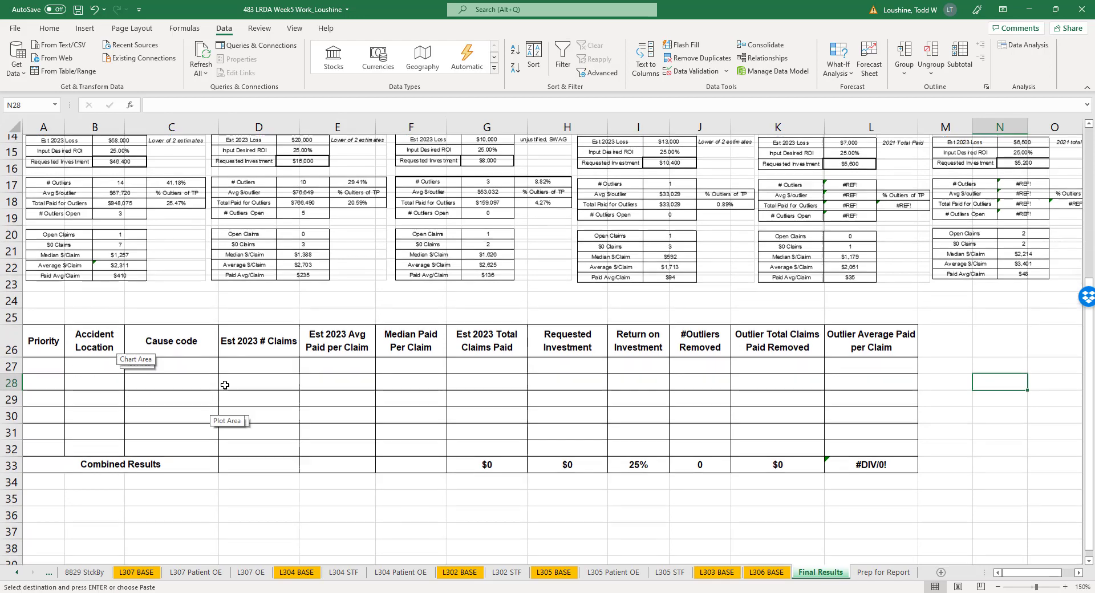
{"action": "scroll", "coordinate": [225, 385], "scroll_direction": "down", "scroll_amount": 4}
{"action": "left_click", "coordinate": [76, 341]}
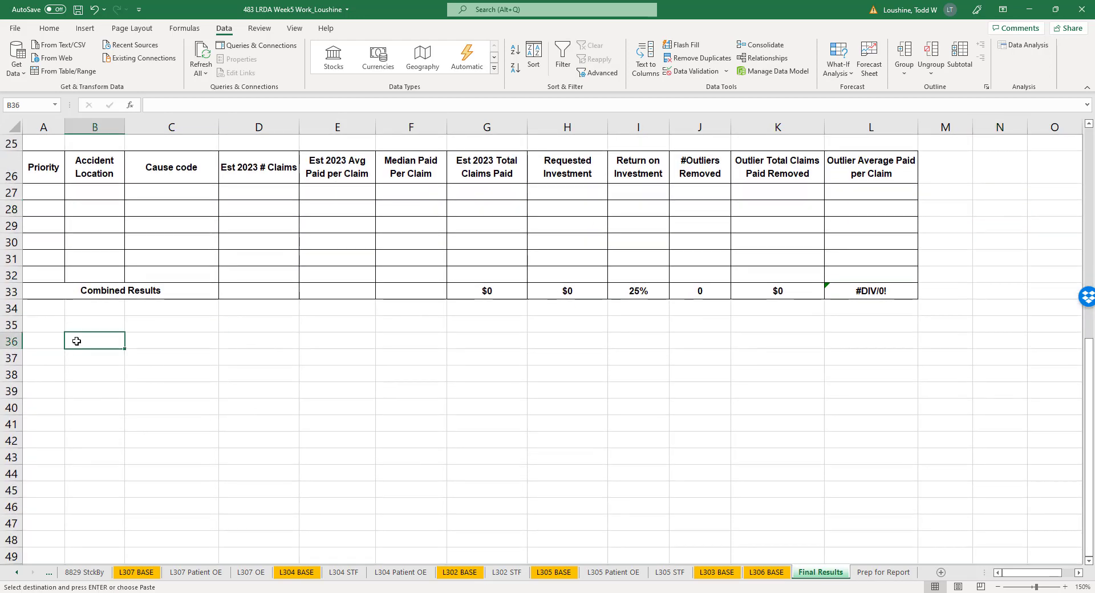
{"action": "right_click", "coordinate": [78, 344]}
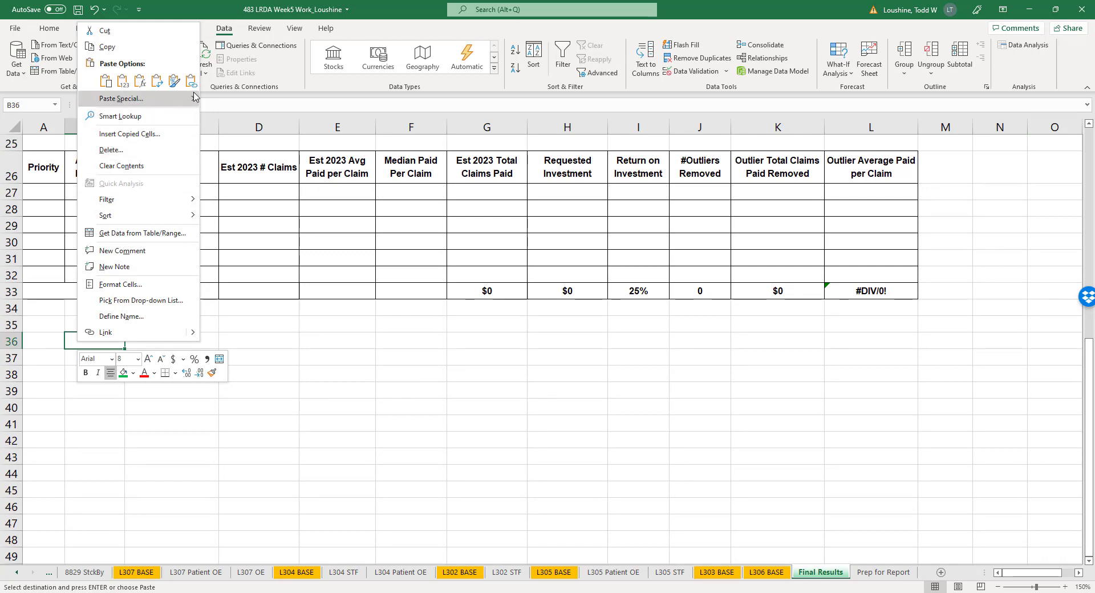
{"action": "mouse_move", "coordinate": [191, 98]}
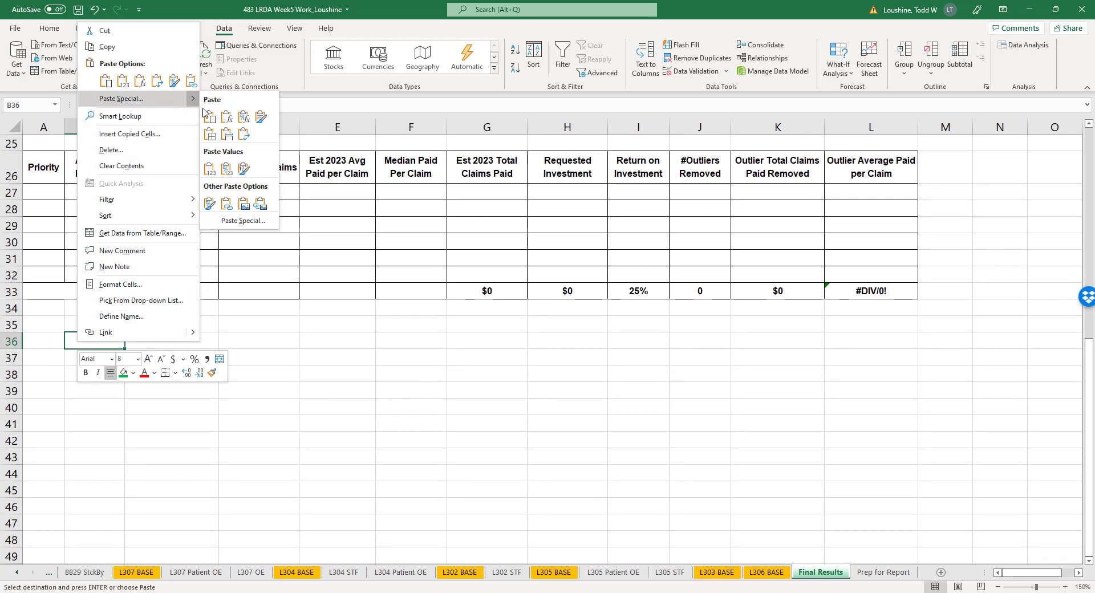
{"action": "left_click", "coordinate": [260, 204]}
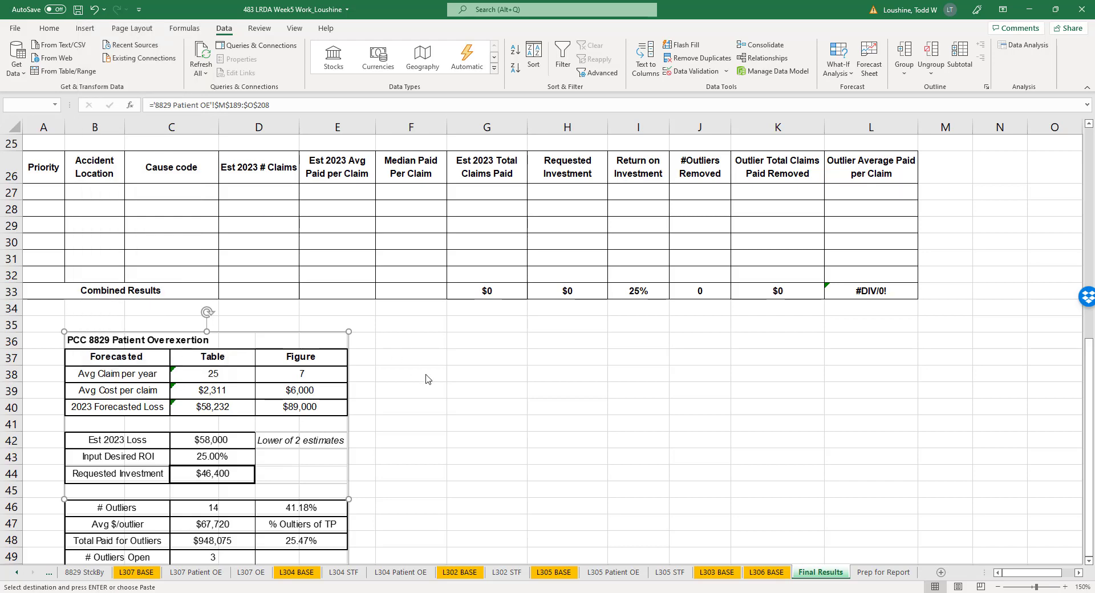
- Shrink the linked picture proportionally so that it spans about B36 to D49
{"action": "scroll", "coordinate": [486, 408], "scroll_direction": "down", "scroll_amount": 1}
{"action": "left_click", "coordinate": [486, 408]}
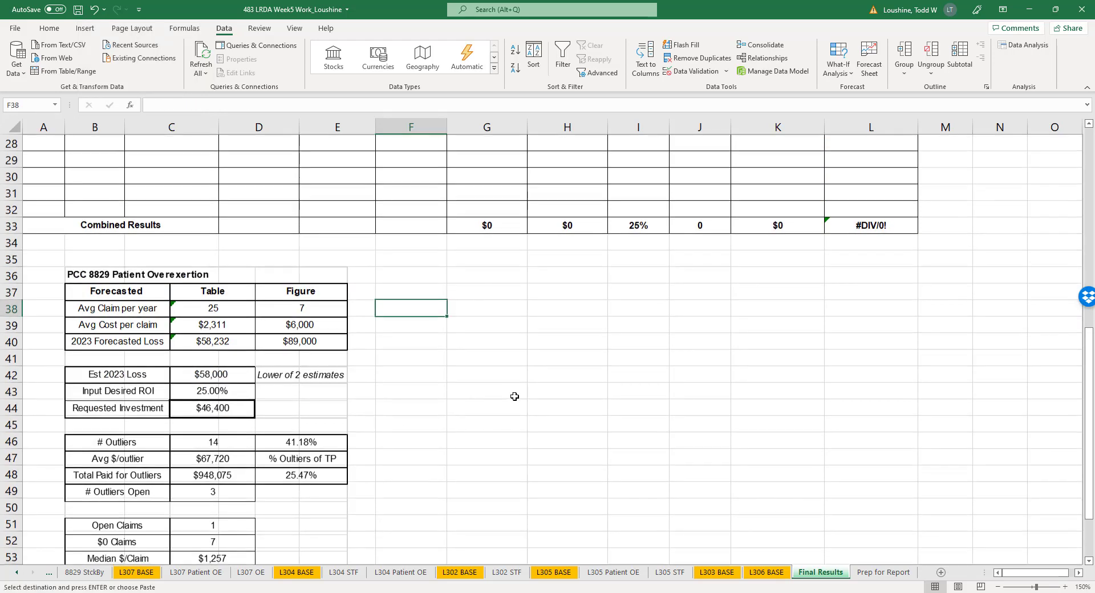
{"action": "scroll", "coordinate": [506, 371], "scroll_direction": "down", "scroll_amount": 3}
{"action": "left_click", "coordinate": [290, 365]}
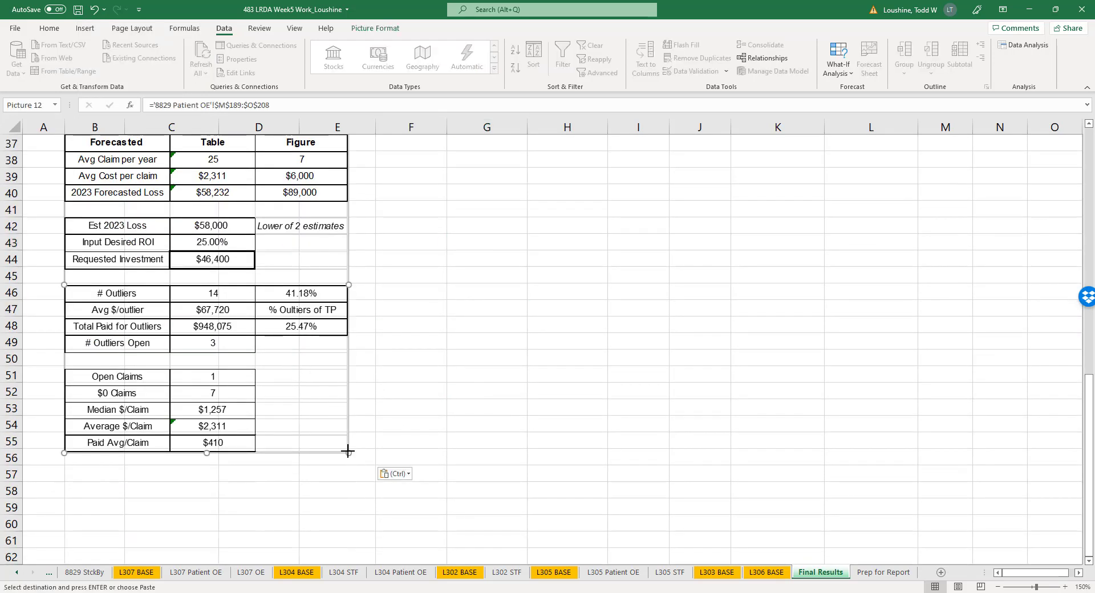
{"action": "left_click_drag", "start_coordinate": [347, 451], "coordinate": [252, 339]}
{"action": "scroll", "coordinate": [259, 309], "scroll_direction": "up", "scroll_amount": 2}
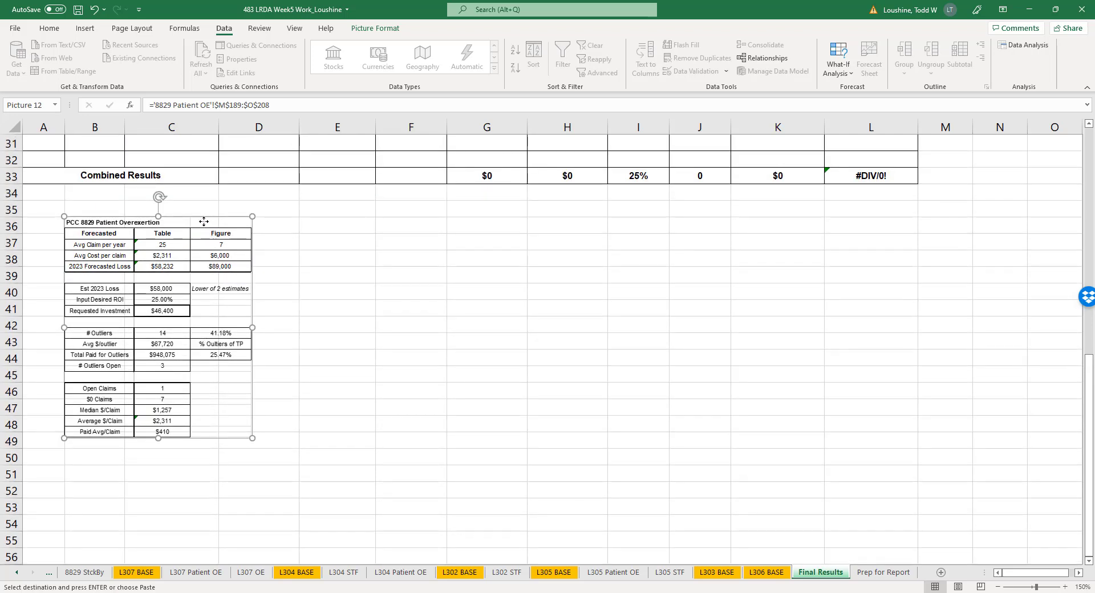
- Delete the linked picture from Final Results and return to the 8829 Patient OE sheet
{"action": "key", "text": "Delete"}
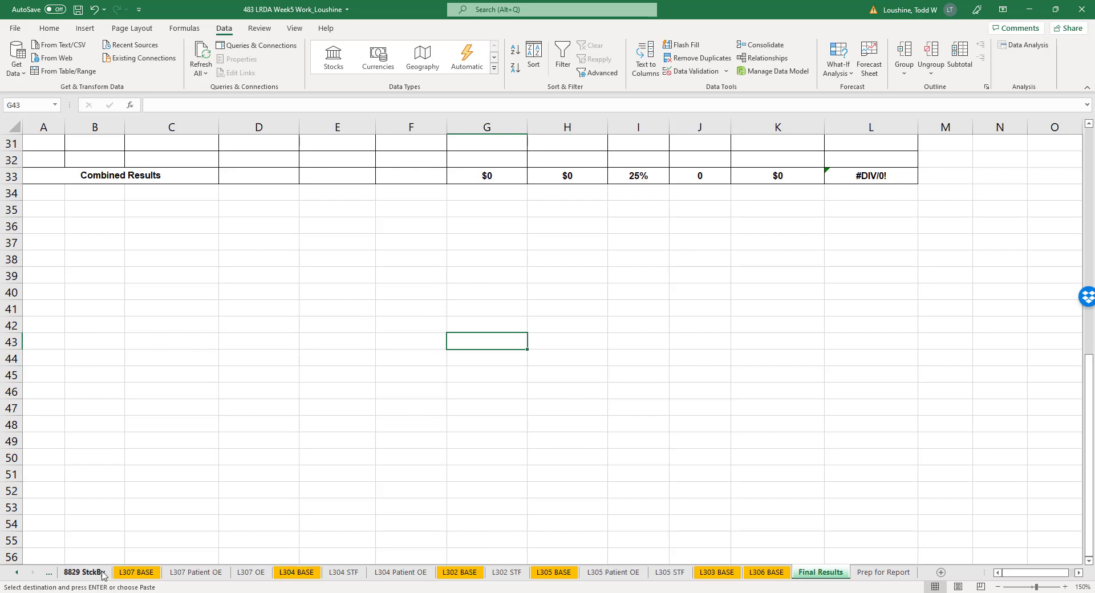
{"action": "left_click", "coordinate": [16, 572]}
{"action": "left_click", "coordinate": [17, 572]}
{"action": "left_click", "coordinate": [16, 573]}
{"action": "left_click", "coordinate": [17, 573]}
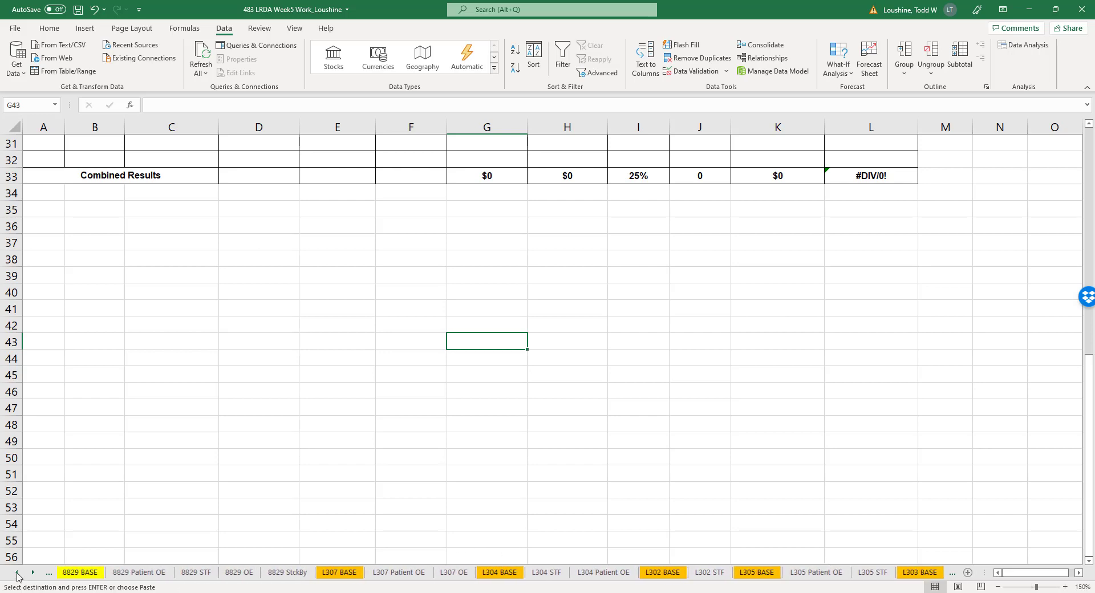
{"action": "left_click", "coordinate": [16, 572]}
{"action": "left_click", "coordinate": [209, 572]}
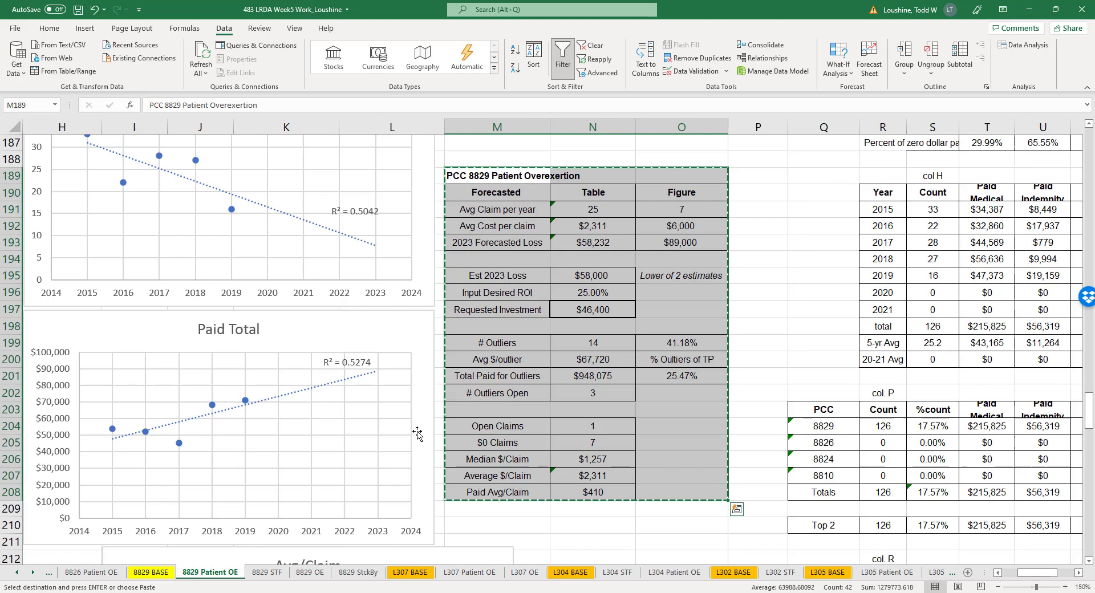
{"action": "left_click", "coordinate": [798, 326]}
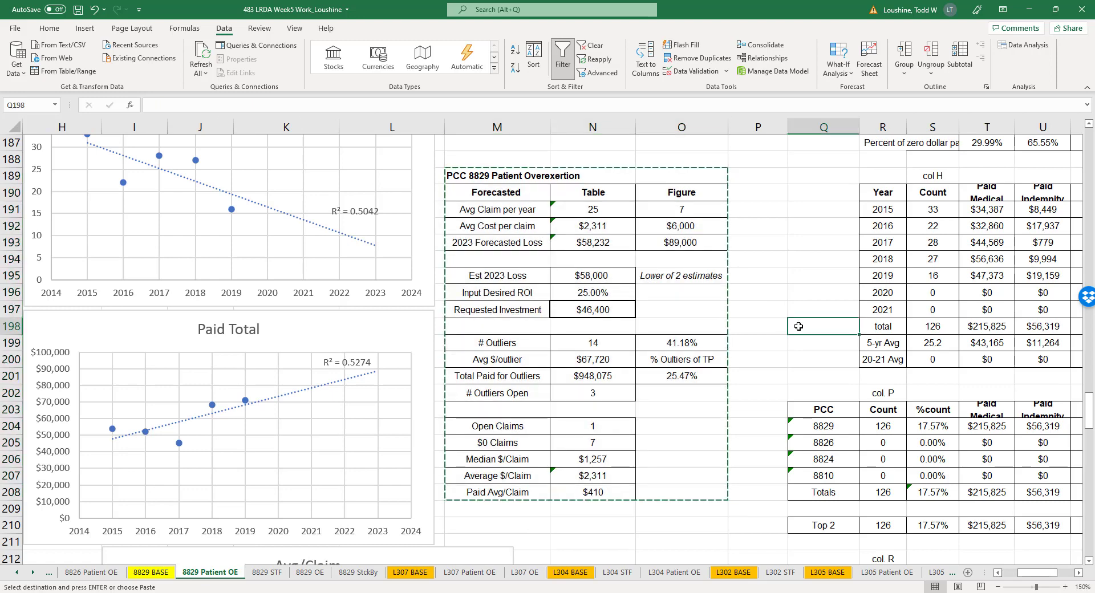
{"action": "left_click", "coordinate": [1088, 125]}
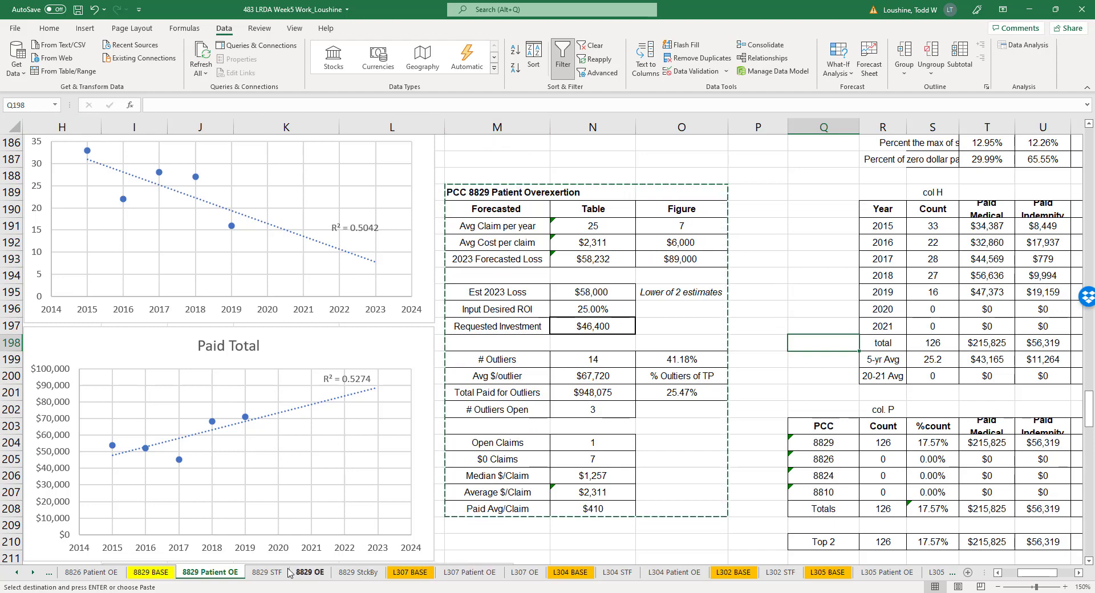
- Review the PCC 8829 forecast blocks on the 8829 STF, 8829 OE and 8829 StckBy sheets
{"action": "left_click", "coordinate": [267, 572]}
{"action": "left_click", "coordinate": [232, 573], "text": "ctrl"}
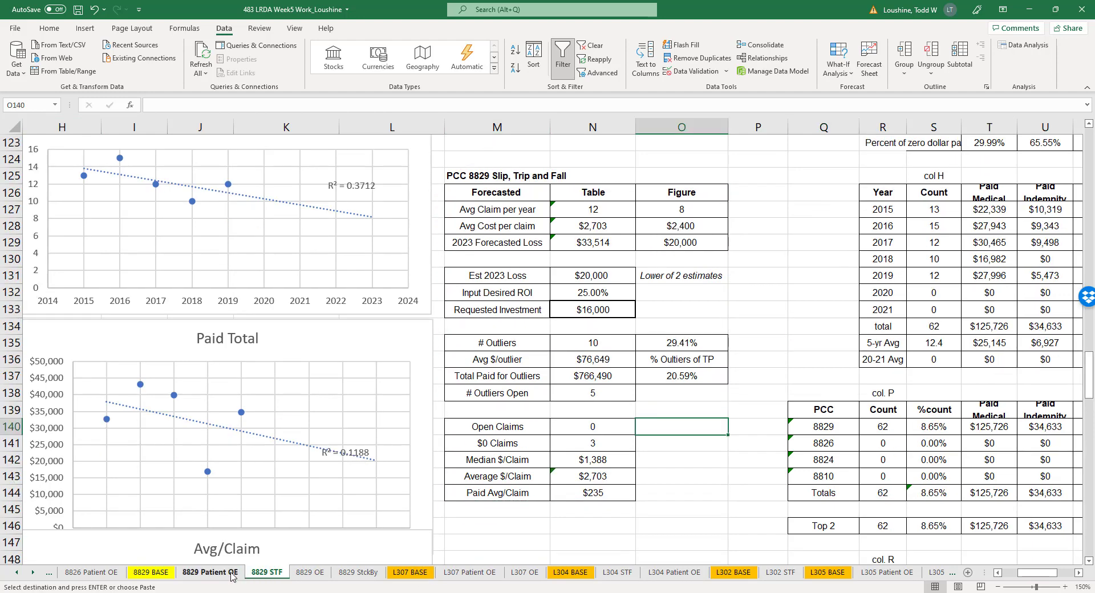
{"action": "left_click", "coordinate": [311, 572]}
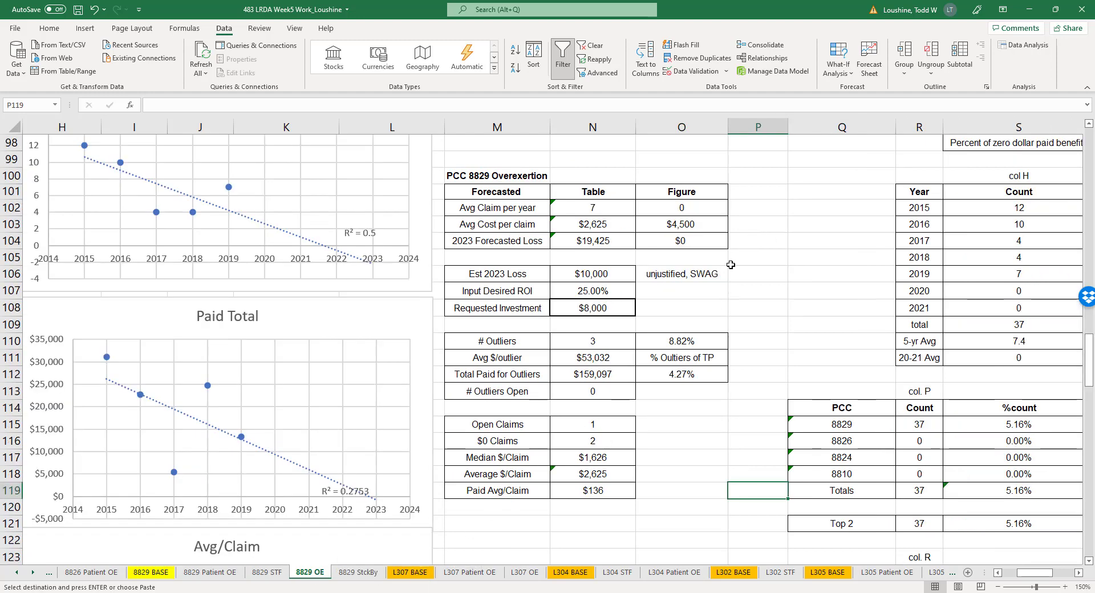
{"action": "left_click", "coordinate": [371, 572]}
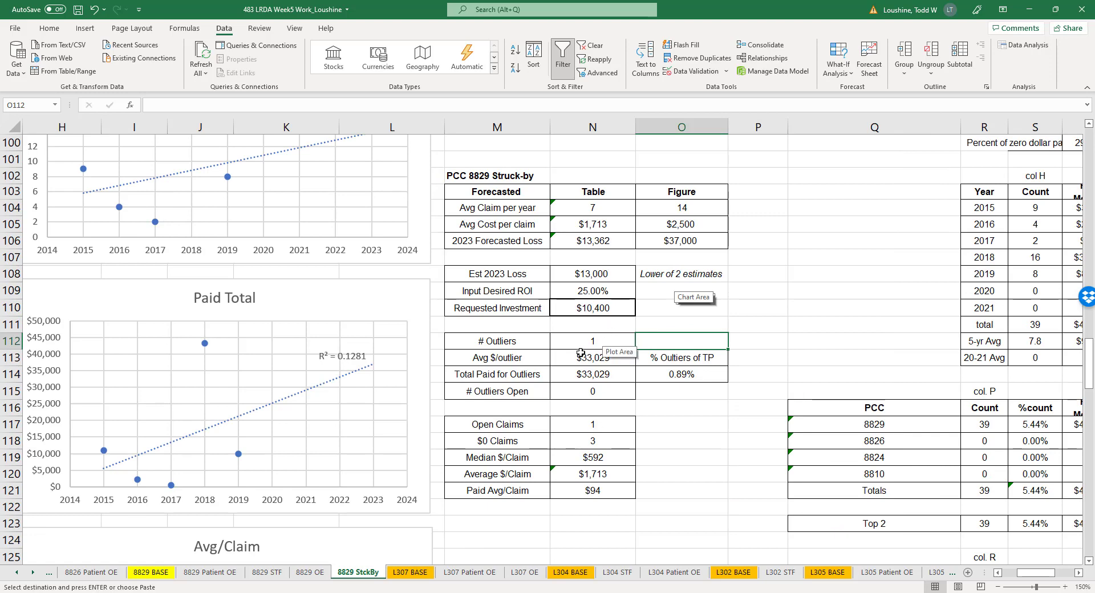
- Narrow column Q on the L307 BASE sheet and check which years the 6-yr average count formula in S214 covers
{"action": "left_click", "coordinate": [407, 573]}
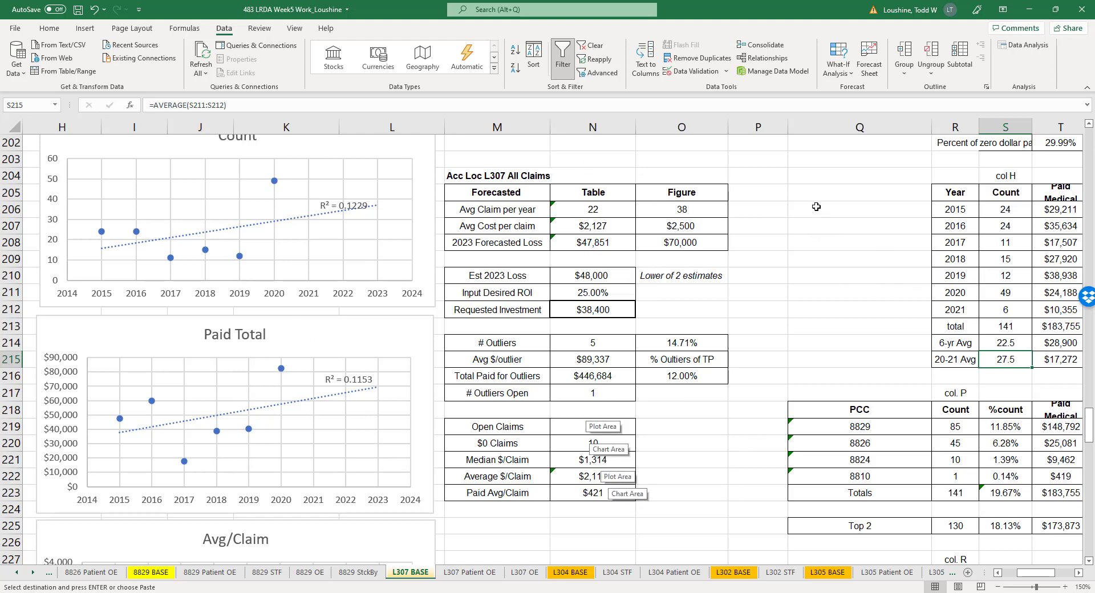
{"action": "left_click_drag", "start_coordinate": [929, 125], "coordinate": [845, 122]}
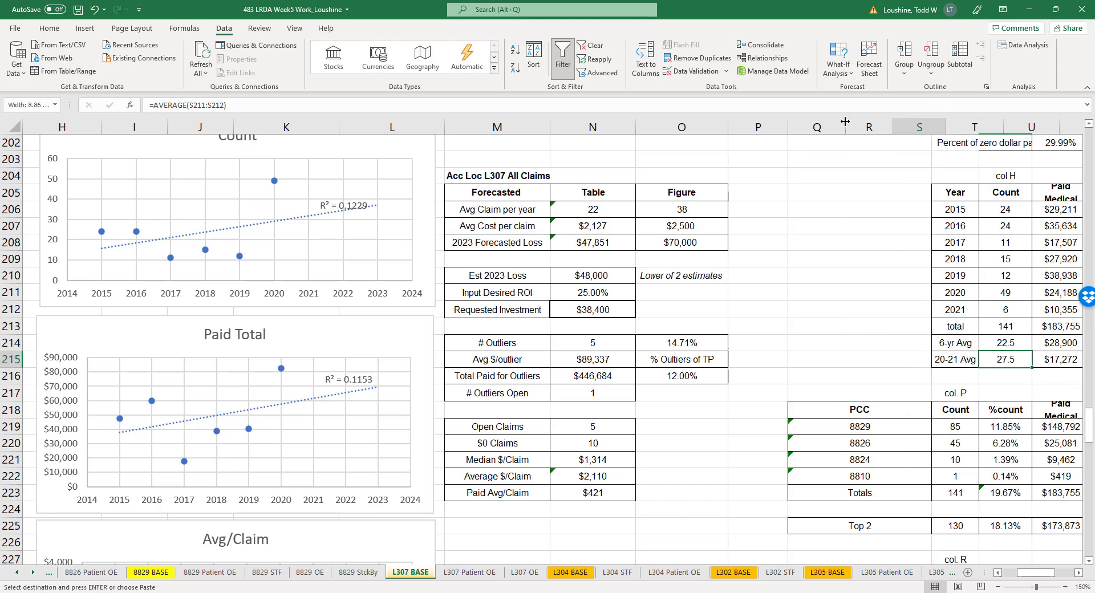
{"action": "left_click", "coordinate": [875, 342]}
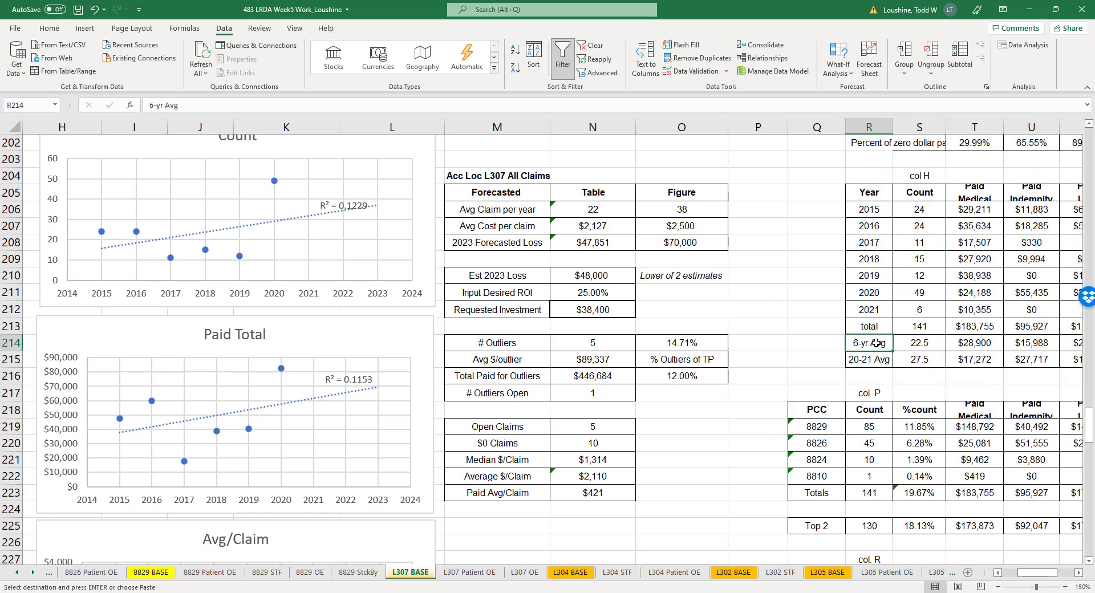
{"action": "double_click", "coordinate": [915, 345]}
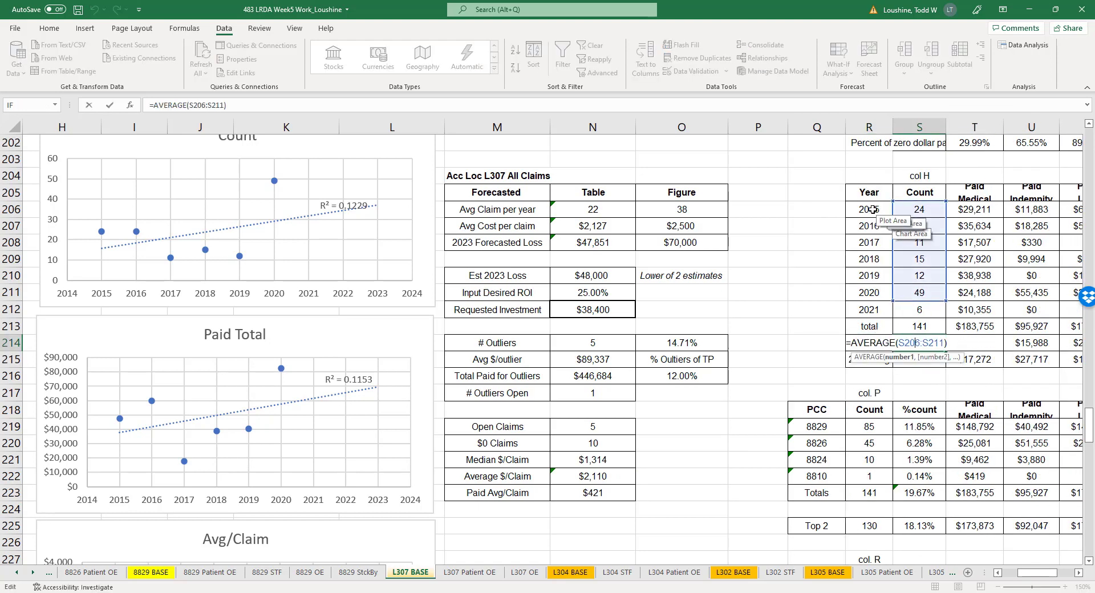
{"action": "key", "text": "Return"}
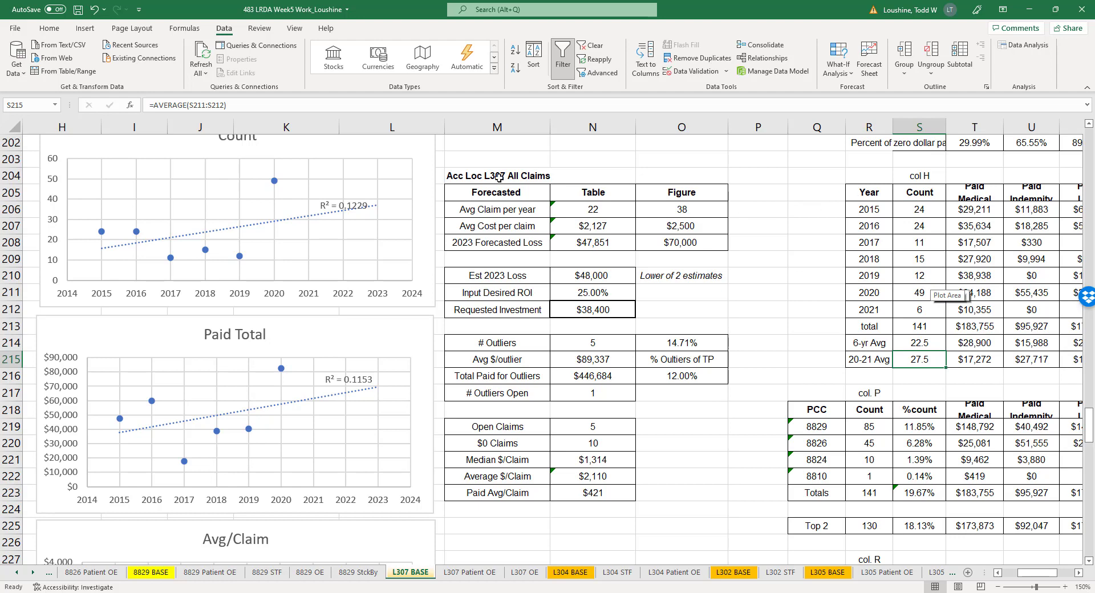
{"action": "left_click", "coordinate": [851, 207]}
{"action": "left_click", "coordinate": [877, 292]}
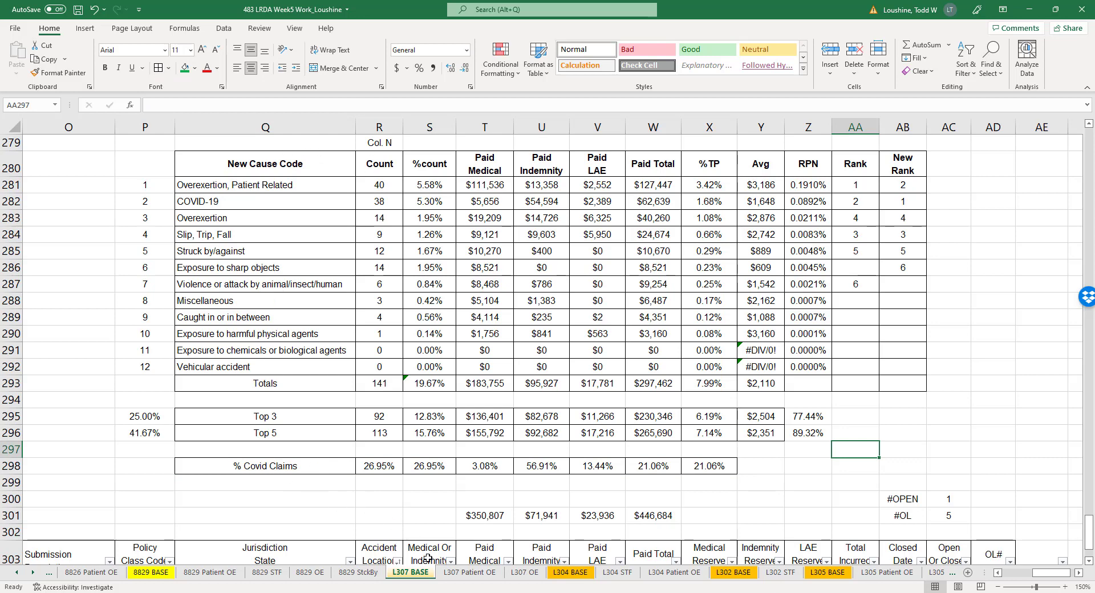
- Examine the % Covid Claims row and compare the top causes' paid totals, counts and RPN in L307 BASE's New Cause Code table
{"action": "left_click", "coordinate": [382, 467]}
{"action": "left_click", "coordinate": [661, 473]}
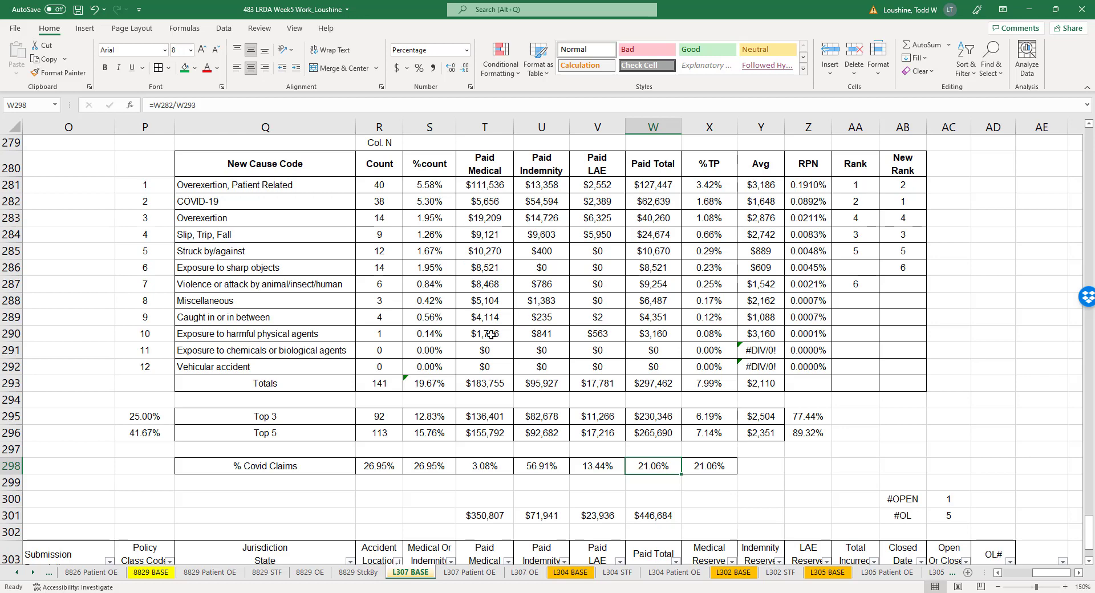
{"action": "left_click", "coordinate": [272, 183]}
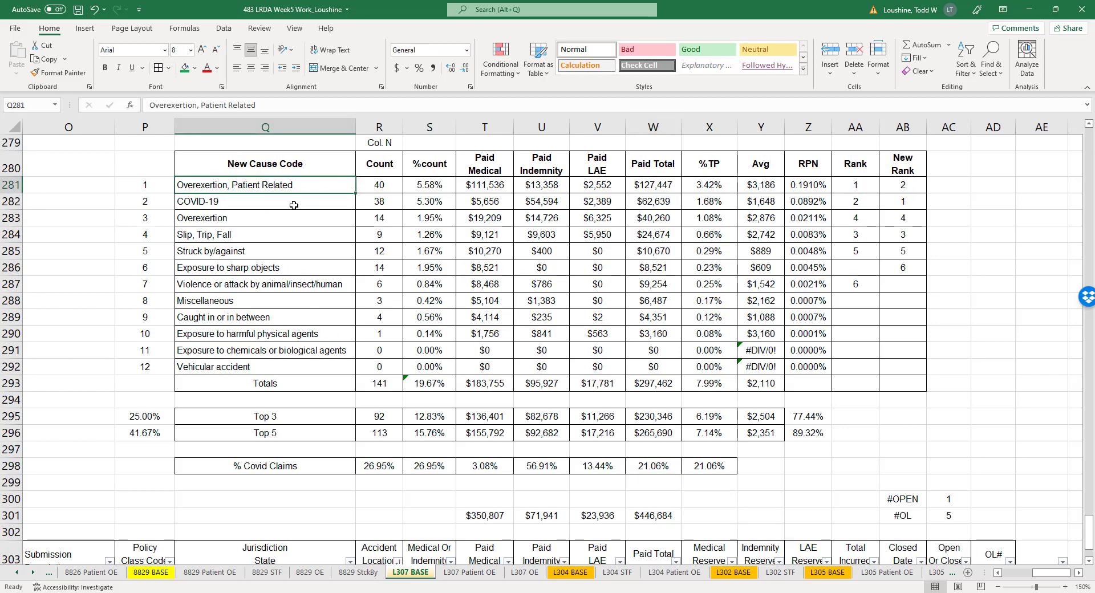
{"action": "left_click", "coordinate": [717, 219]}
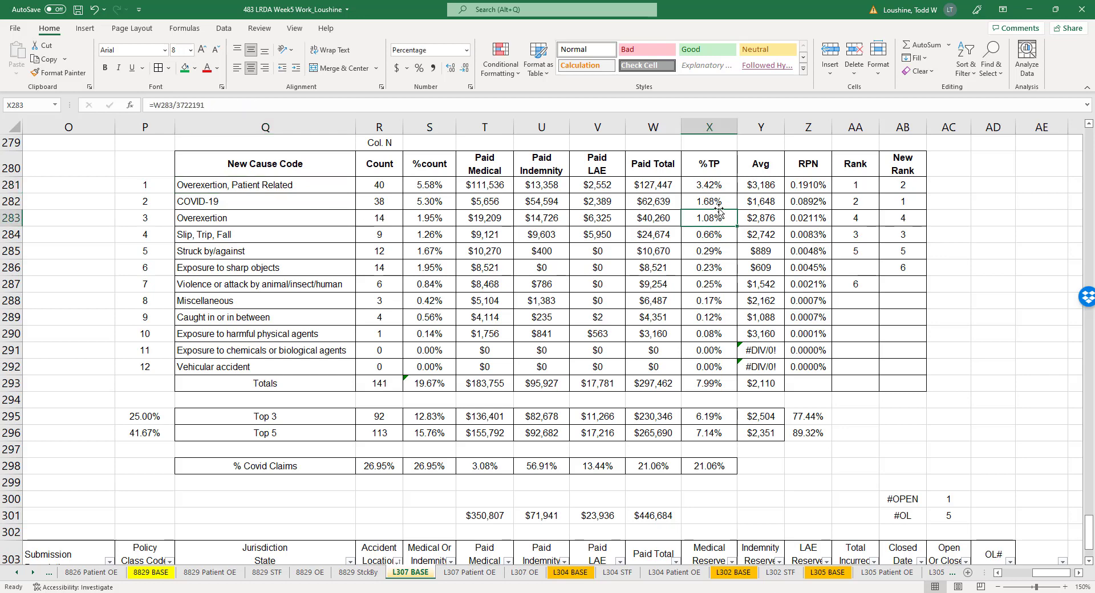
{"action": "left_click", "coordinate": [758, 220]}
{"action": "left_click", "coordinate": [816, 216]}
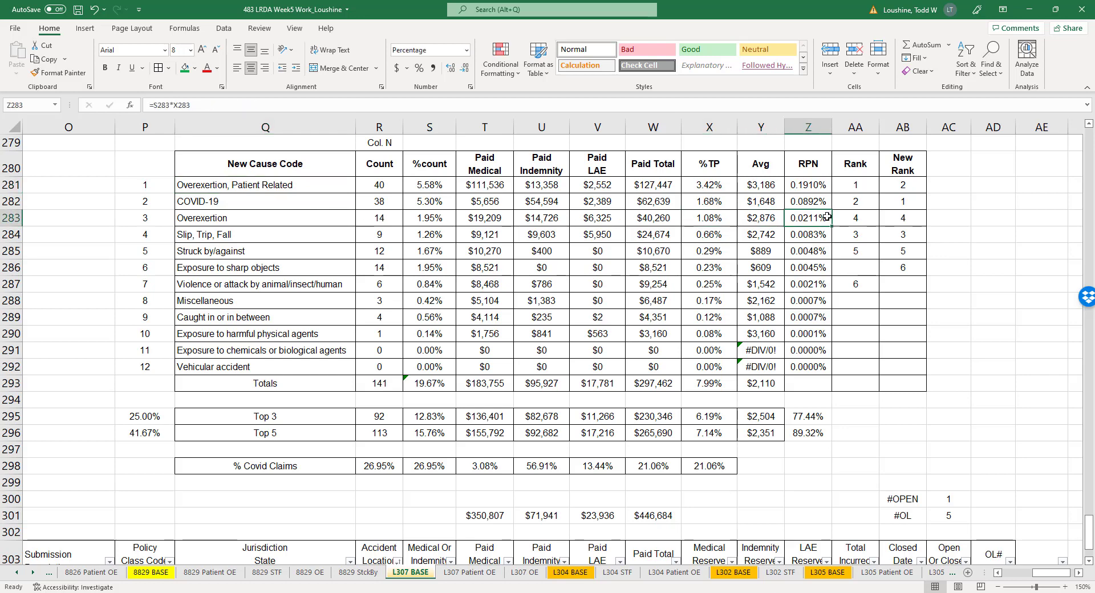
{"action": "left_click", "coordinate": [818, 233]}
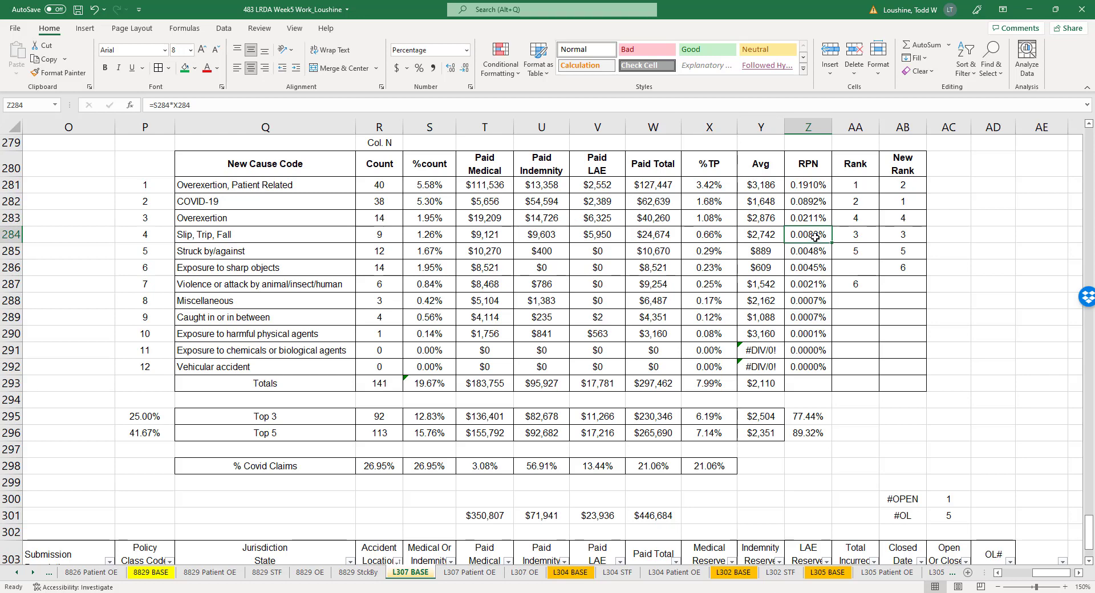
{"action": "left_click", "coordinate": [669, 235]}
{"action": "left_click", "coordinate": [361, 235]}
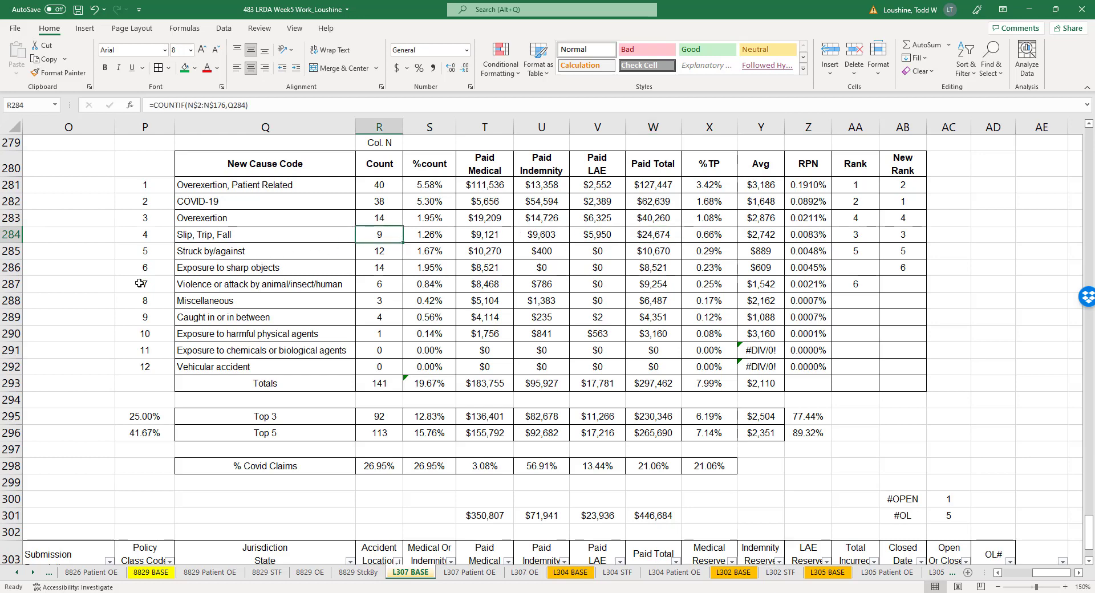
- On the L304 STF sheet, calculate the outlier percentage in O87 with the formula =N87/34
{"action": "left_click", "coordinate": [618, 573]}
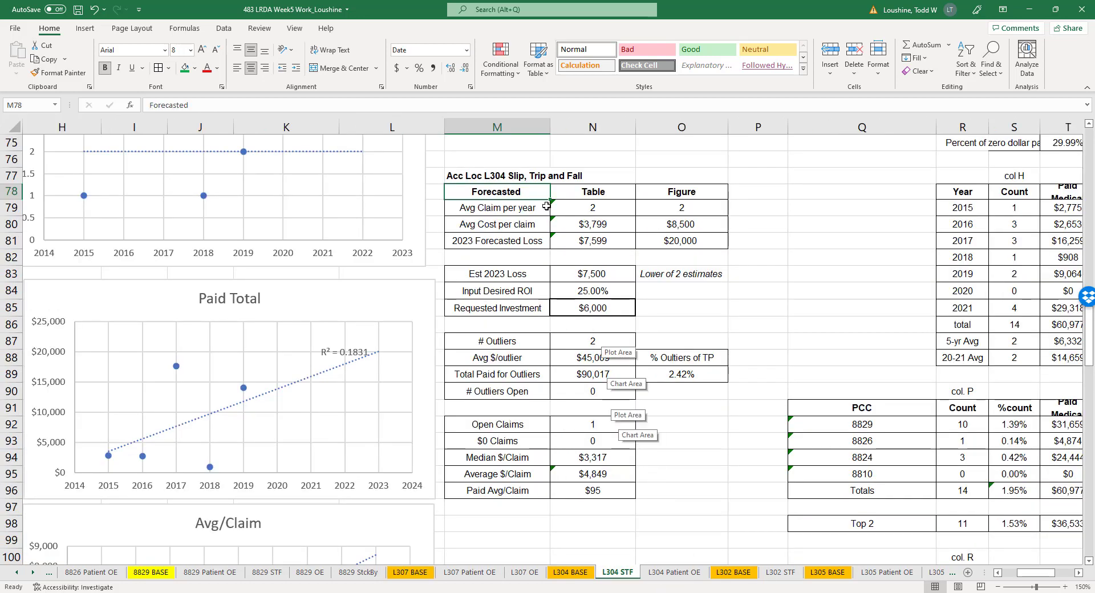
{"action": "left_click", "coordinate": [596, 275]}
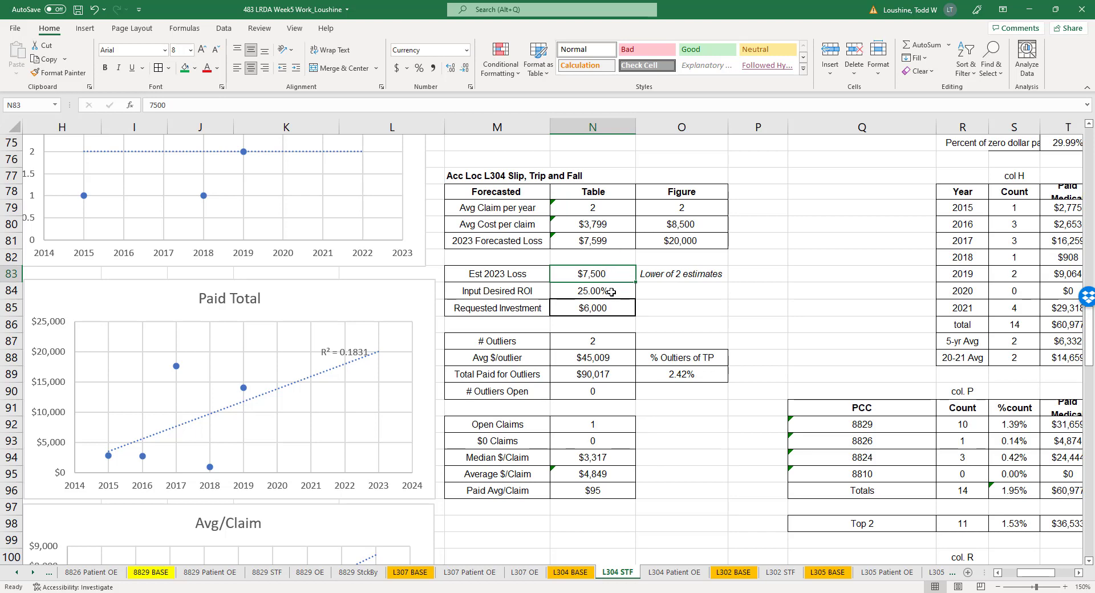
{"action": "left_click", "coordinate": [691, 345]}
{"action": "type", "text": "="}
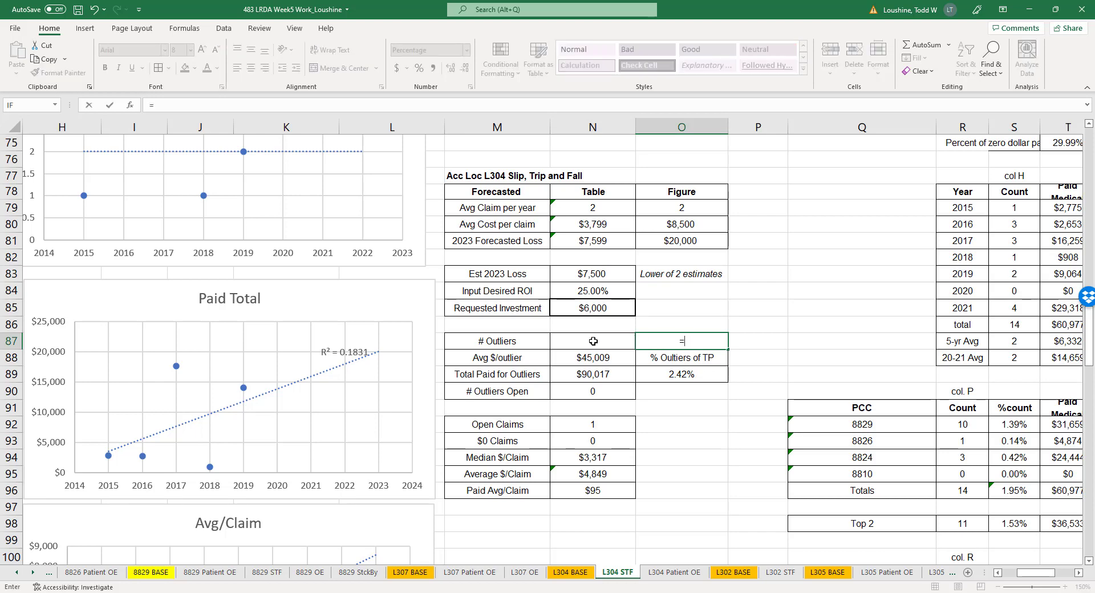
{"action": "left_click", "coordinate": [593, 342]}
{"action": "type", "text": "/34"}
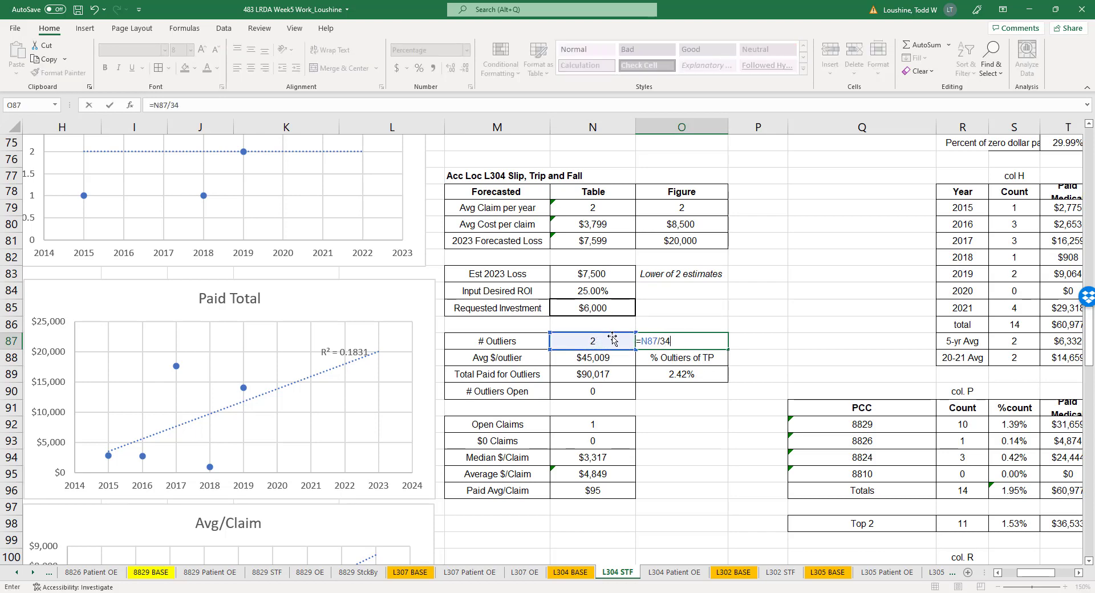
{"action": "key", "text": "Return"}
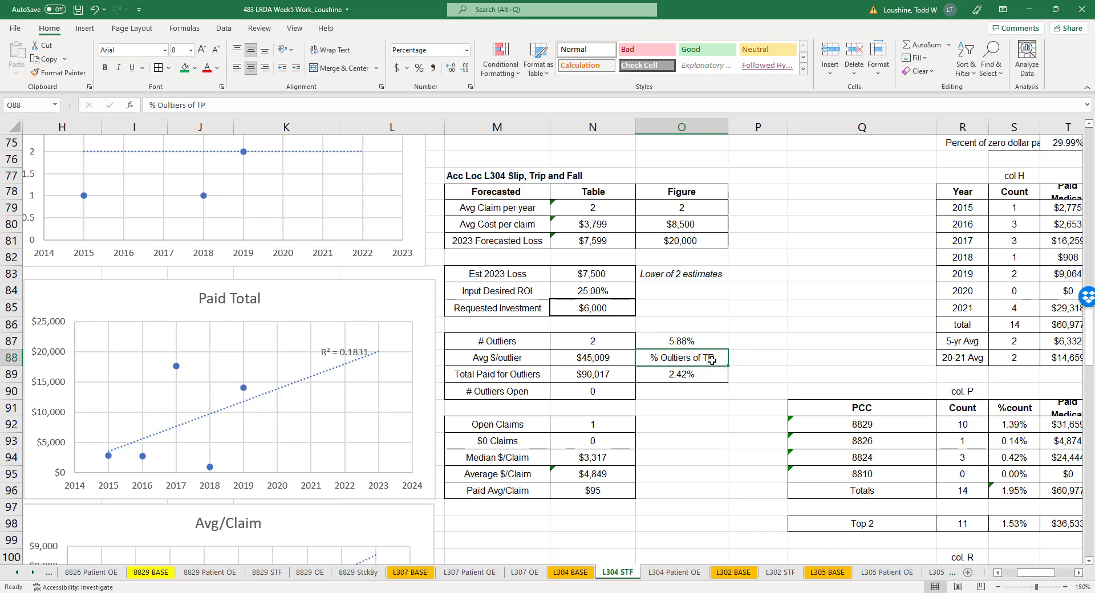
- Review the forecast blocks on L304 Patient OE, L307 Patient OE and L307 OE, including the L307 OE estimated 2023 loss
{"action": "left_click", "coordinate": [674, 572]}
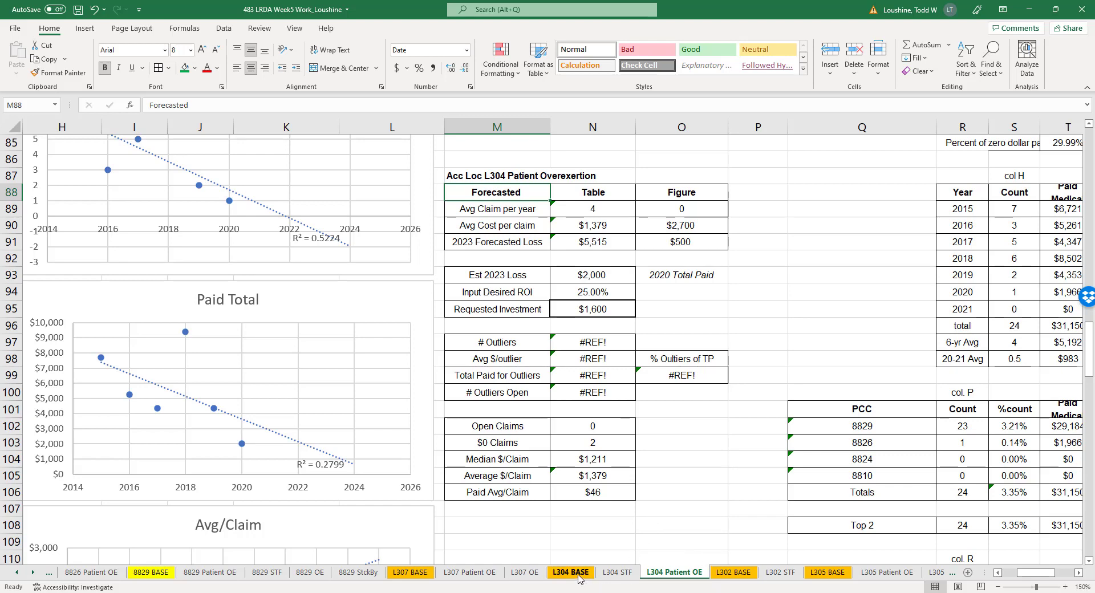
{"action": "left_click", "coordinate": [468, 572]}
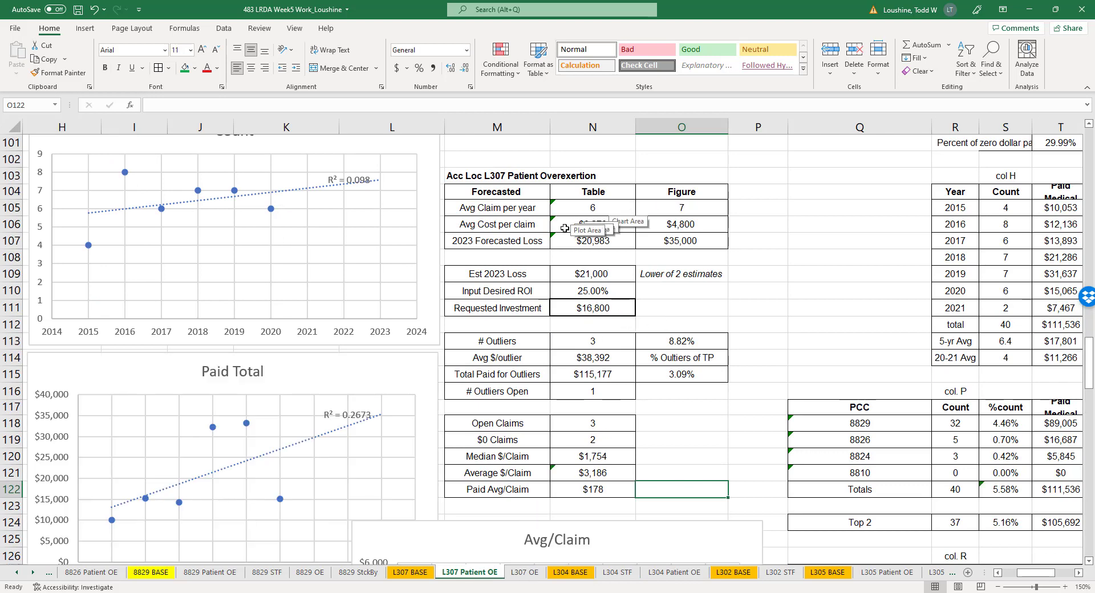
{"action": "left_click", "coordinate": [525, 573]}
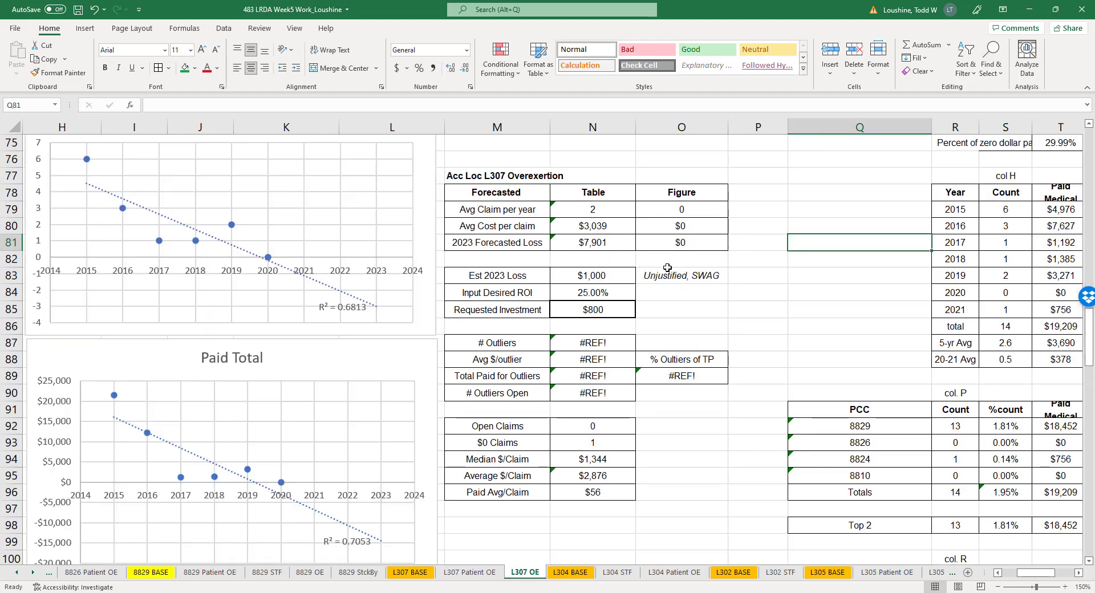
{"action": "left_click", "coordinate": [601, 275]}
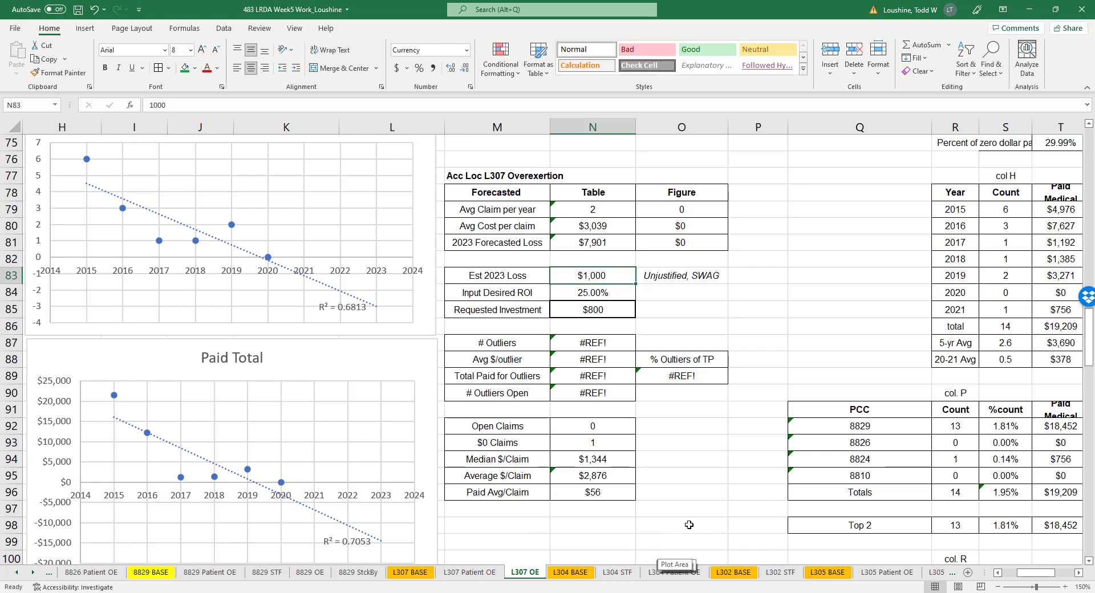
- Examine the % Covid Claims row and the RPN of the slip/trip/fall, patient overexertion and struck-by causes on L304 BASE
{"action": "left_click", "coordinate": [574, 573]}
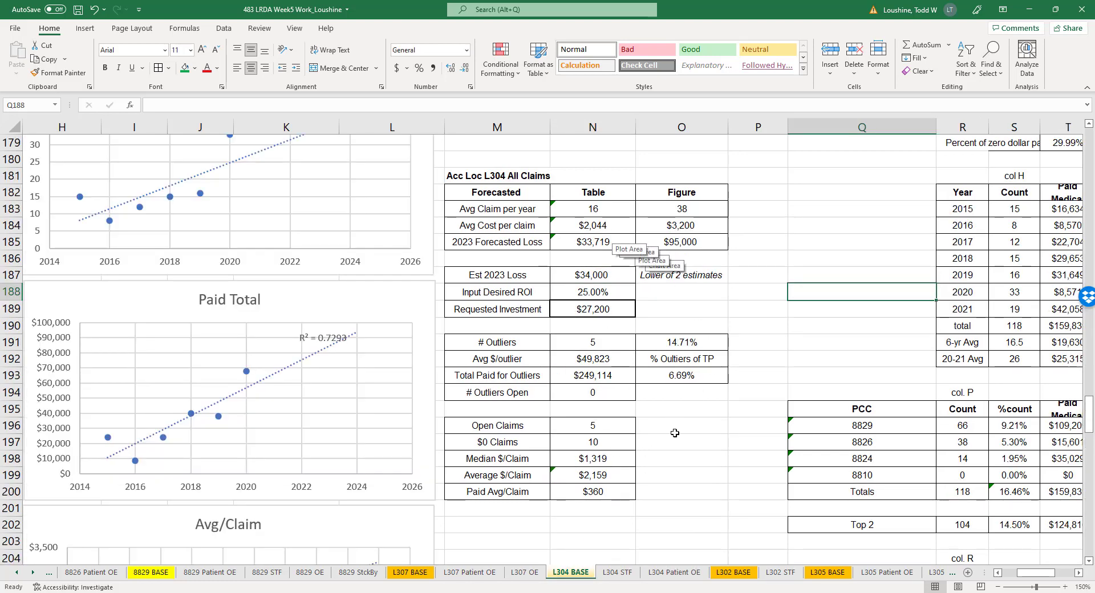
{"action": "scroll", "coordinate": [683, 455], "scroll_direction": "down", "scroll_amount": 20}
{"action": "scroll", "coordinate": [683, 455], "scroll_direction": "right", "scroll_amount": 3}
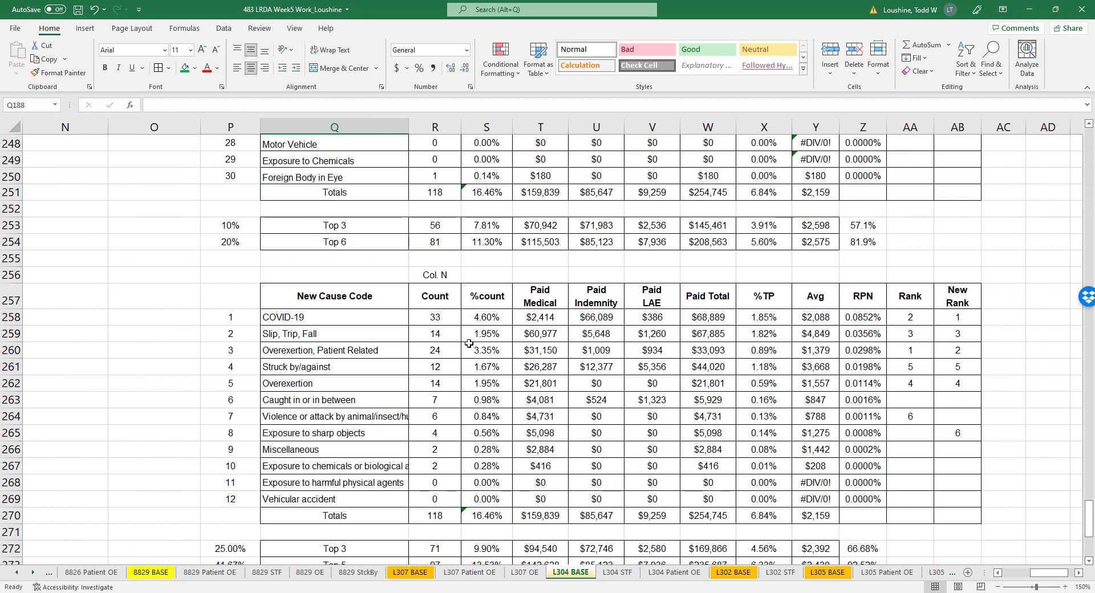
{"action": "scroll", "coordinate": [445, 348], "scroll_direction": "down", "scroll_amount": 2}
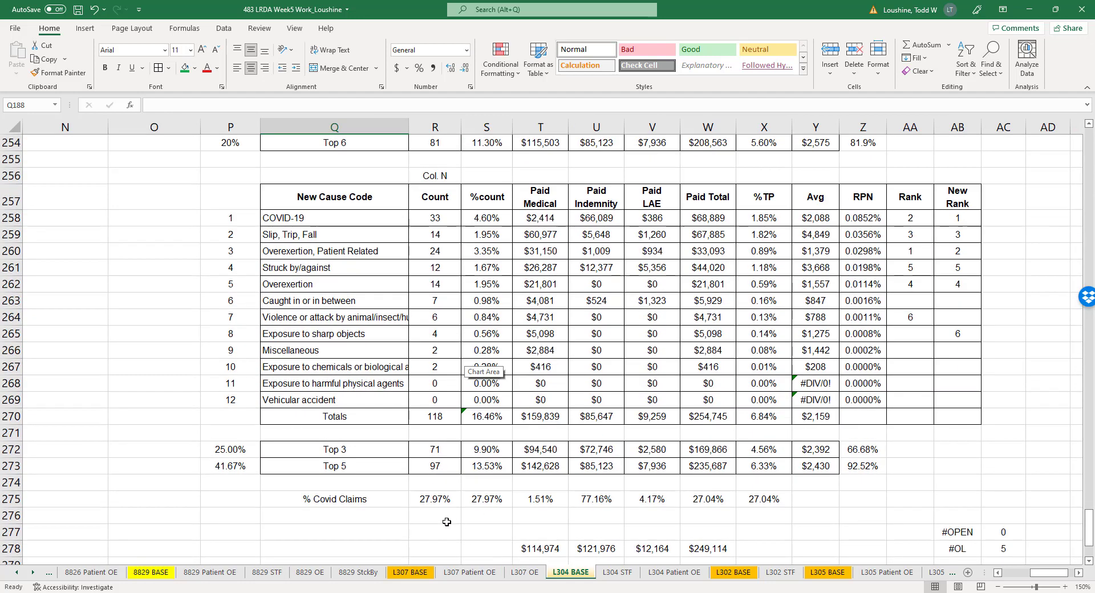
{"action": "left_click", "coordinate": [434, 498]}
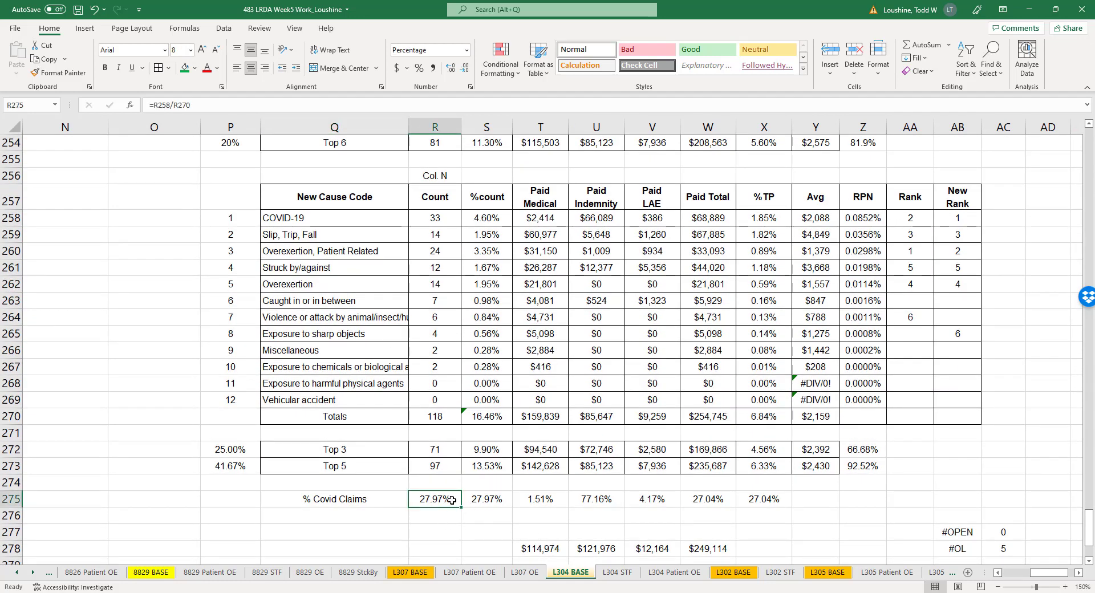
{"action": "left_click", "coordinate": [725, 503]}
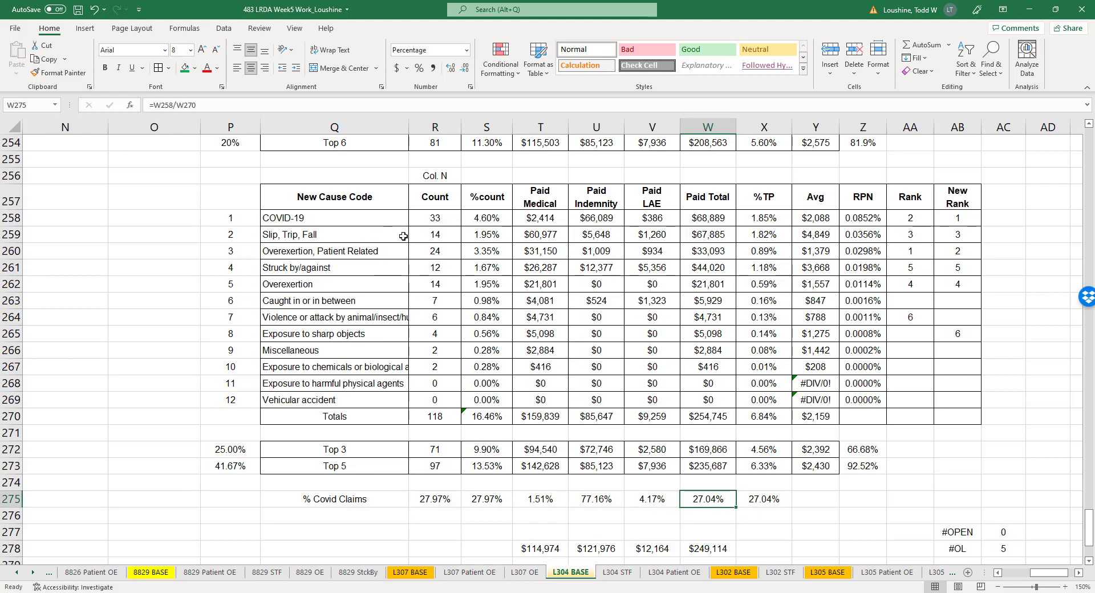
{"action": "left_click", "coordinate": [867, 234]}
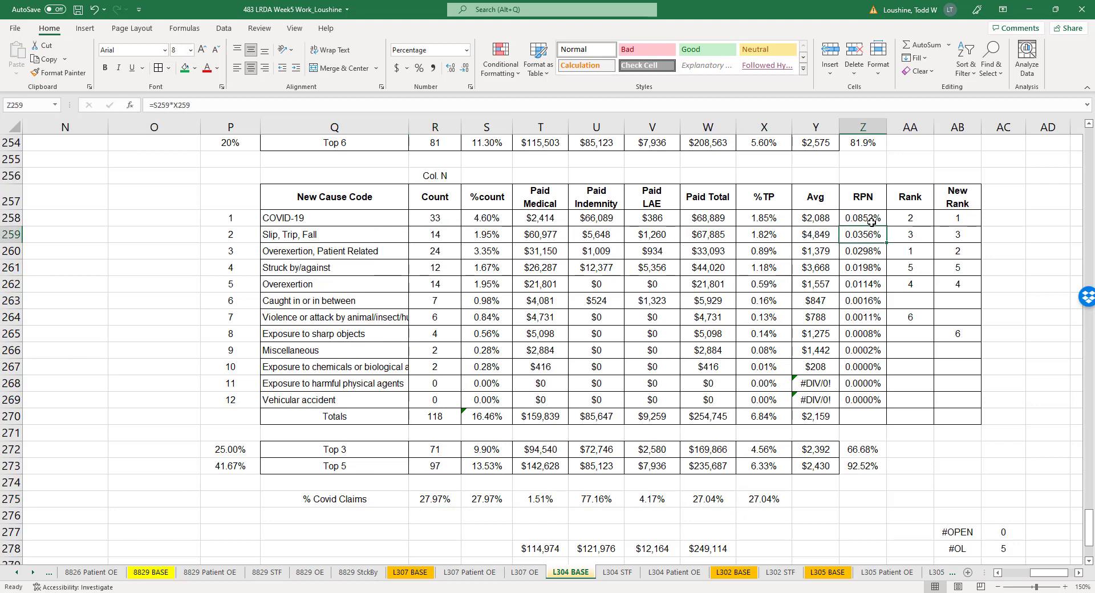
{"action": "left_click", "coordinate": [871, 267]}
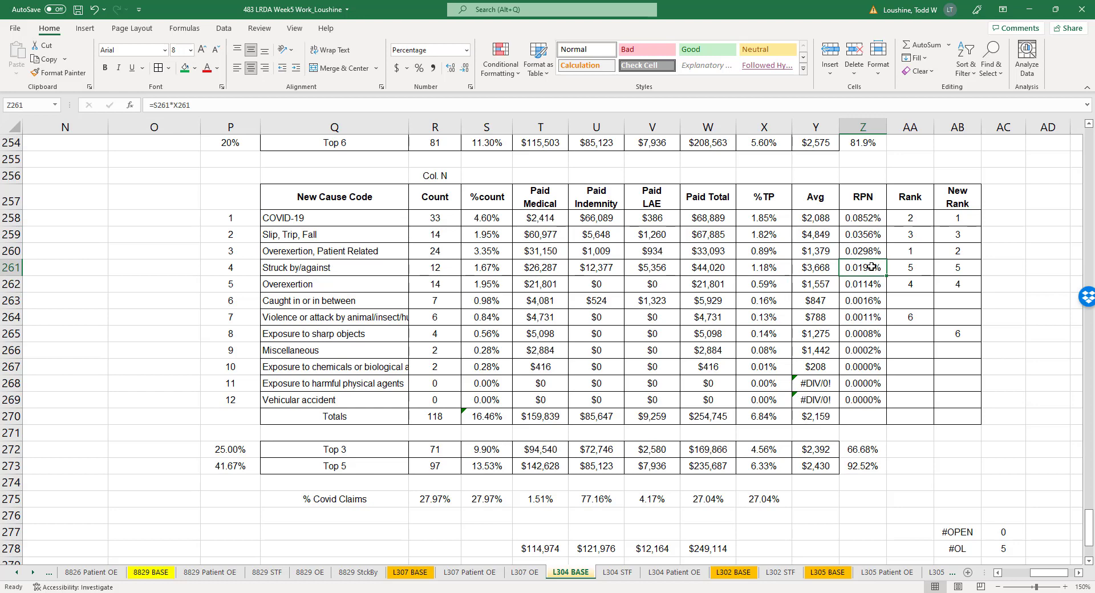
{"action": "left_click_drag", "start_coordinate": [881, 235], "coordinate": [877, 247]}
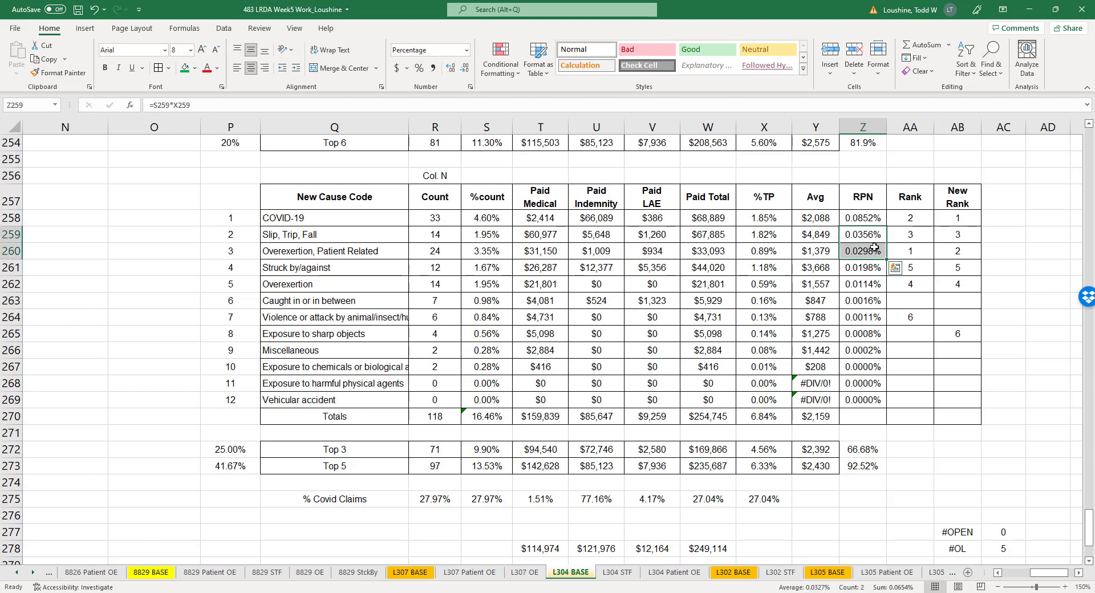
- Review the forecast blocks on the L304 STF and L304 Patient OE sheets
{"action": "left_click", "coordinate": [620, 576]}
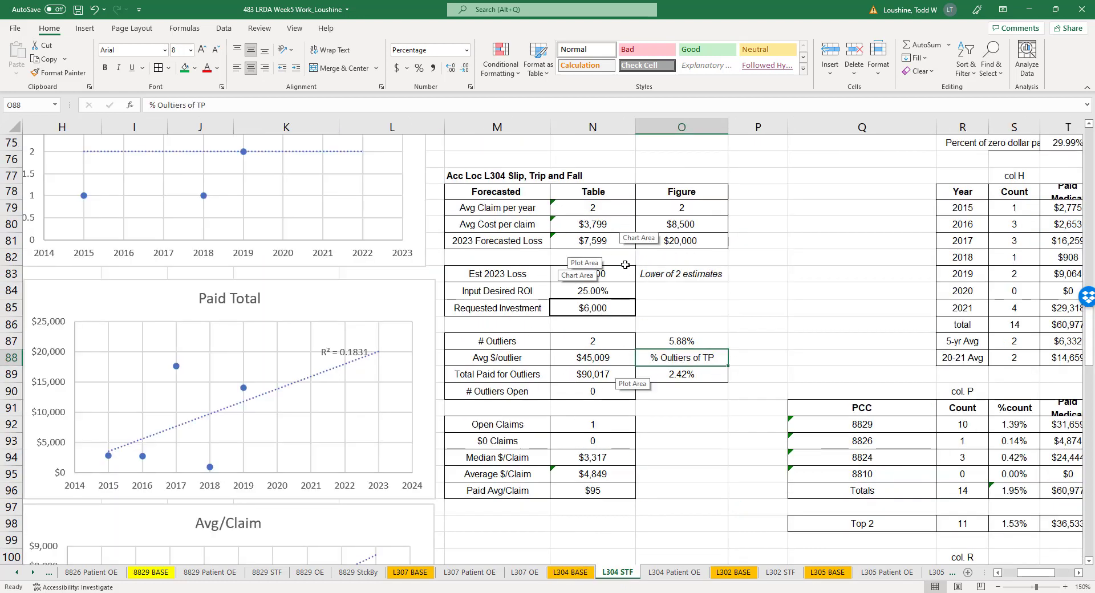
{"action": "left_click", "coordinate": [832, 277]}
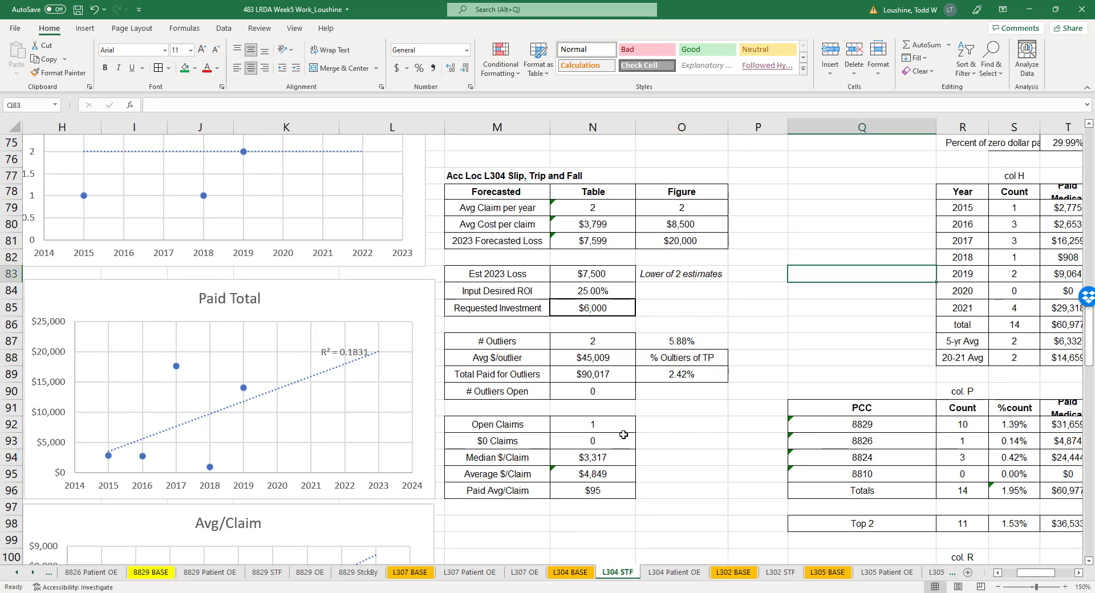
{"action": "left_click", "coordinate": [669, 577]}
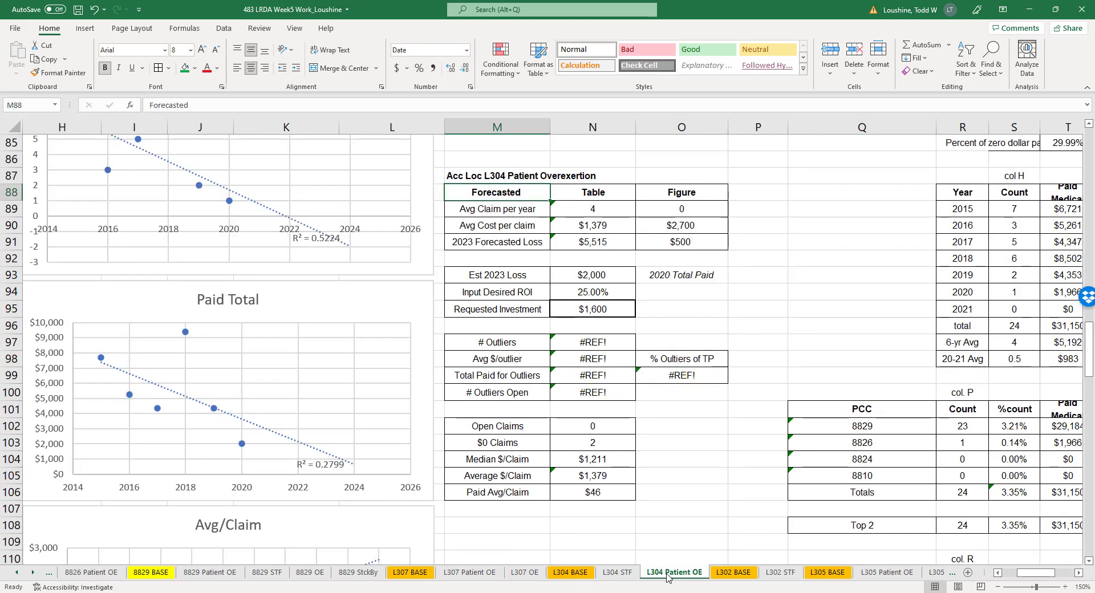
- Examine the estimated 2023 loss on L304 Patient OE, then the RPN of the struck-by, slip/trip/fall and patient overexertion causes on L304 BASE
{"action": "left_click", "coordinate": [605, 274]}
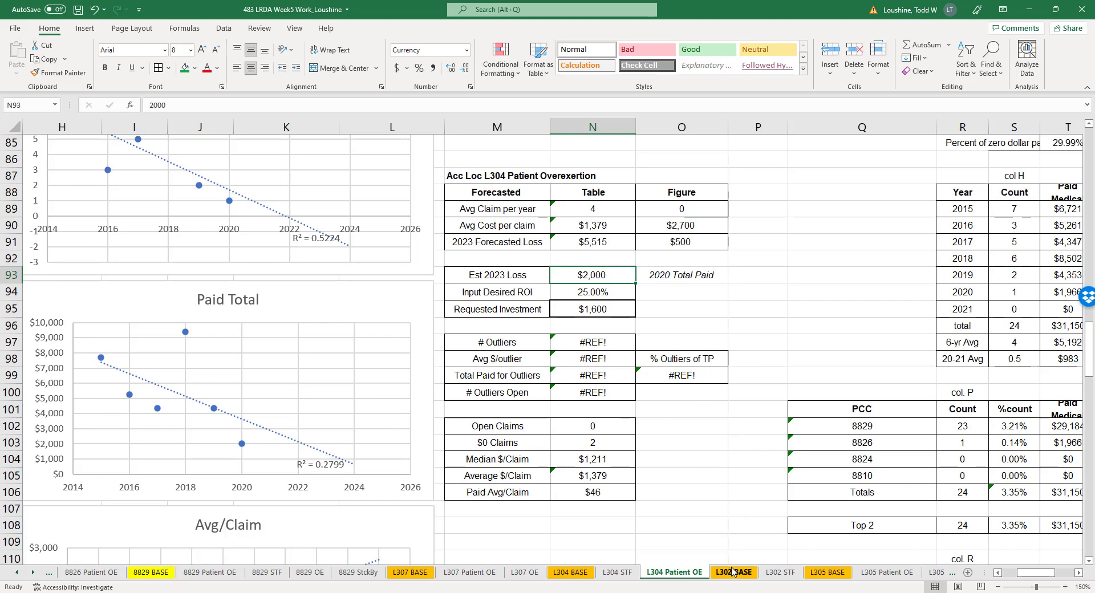
{"action": "left_click", "coordinate": [573, 572]}
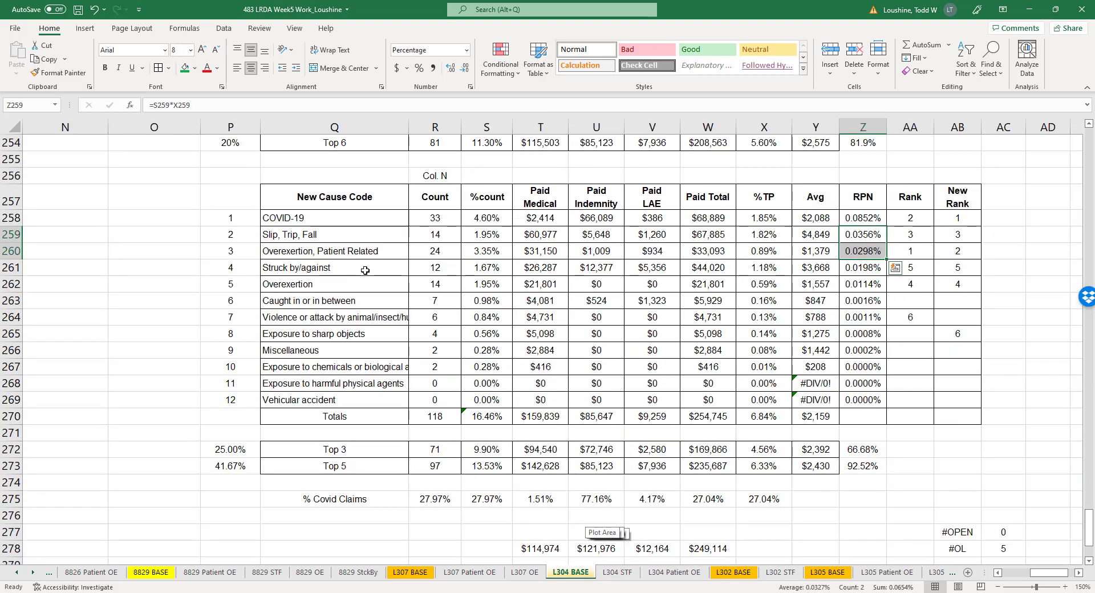
{"action": "left_click", "coordinate": [856, 268]}
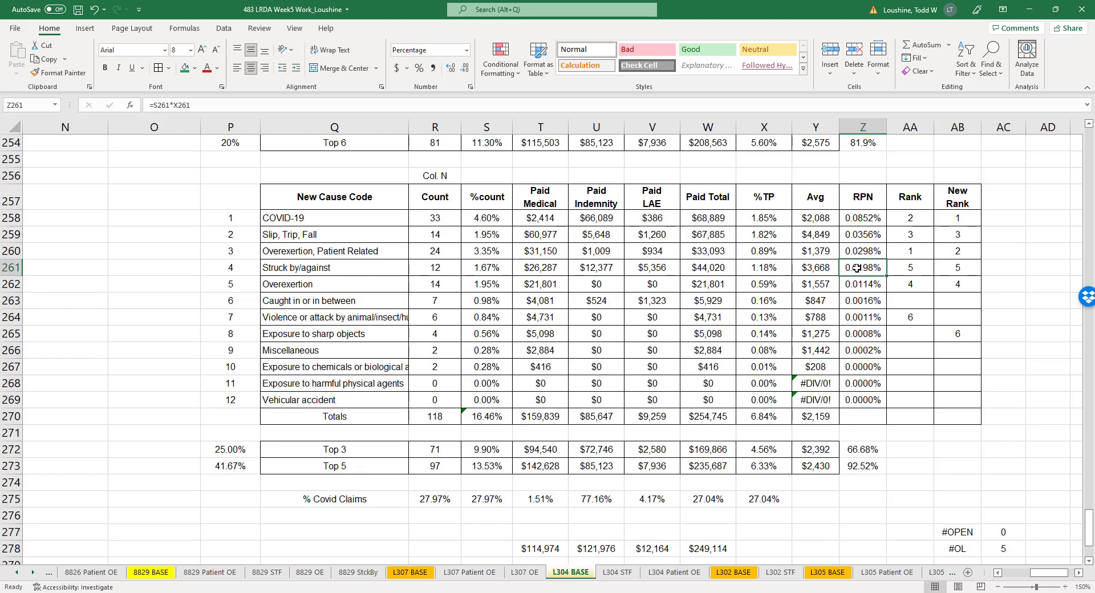
{"action": "left_click_drag", "start_coordinate": [861, 238], "coordinate": [865, 249]}
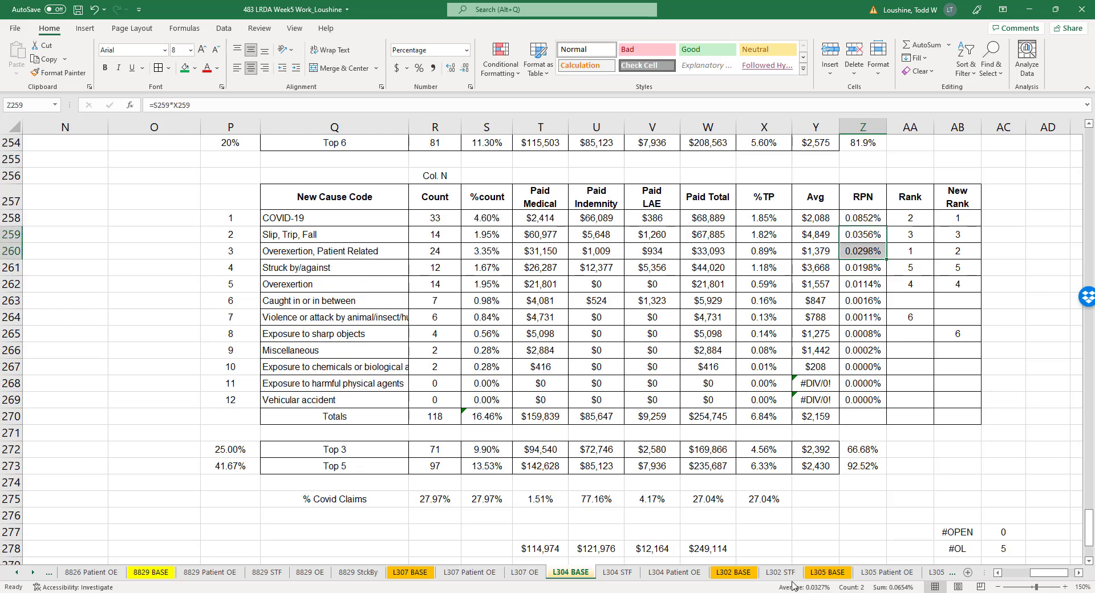
- Examine the % Covid Claims row beneath the New Cause Code table on the L302 BASE sheet
{"action": "left_click", "coordinate": [735, 572]}
{"action": "scroll", "coordinate": [681, 364], "scroll_direction": "up", "scroll_amount": 1}
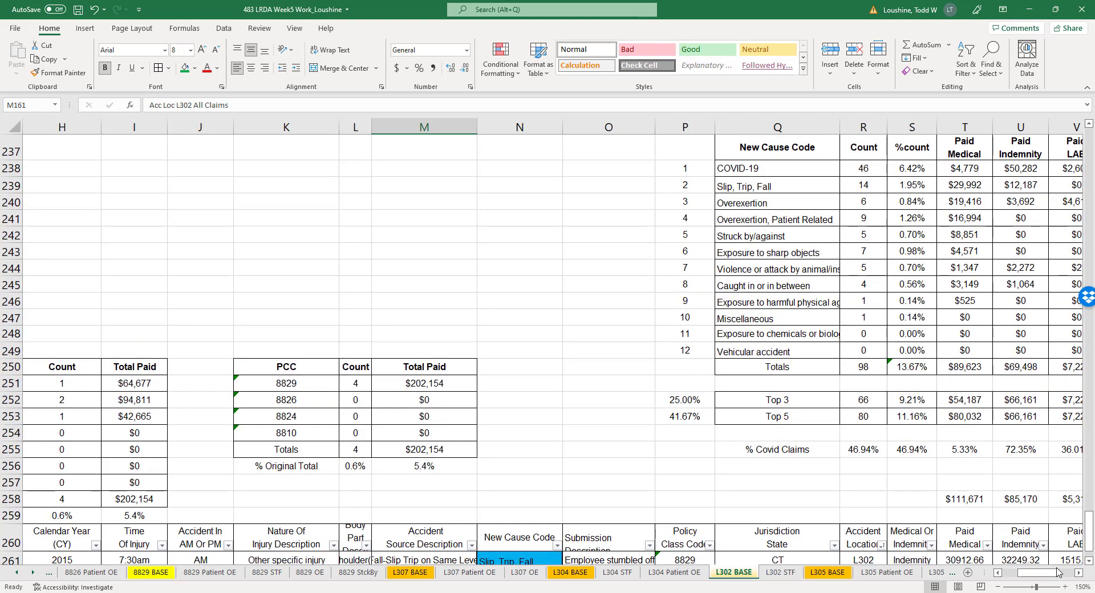
{"action": "left_click", "coordinate": [1078, 572]}
{"action": "left_click", "coordinate": [1078, 572]}
{"action": "left_click", "coordinate": [1078, 573]}
{"action": "left_click", "coordinate": [1078, 573]}
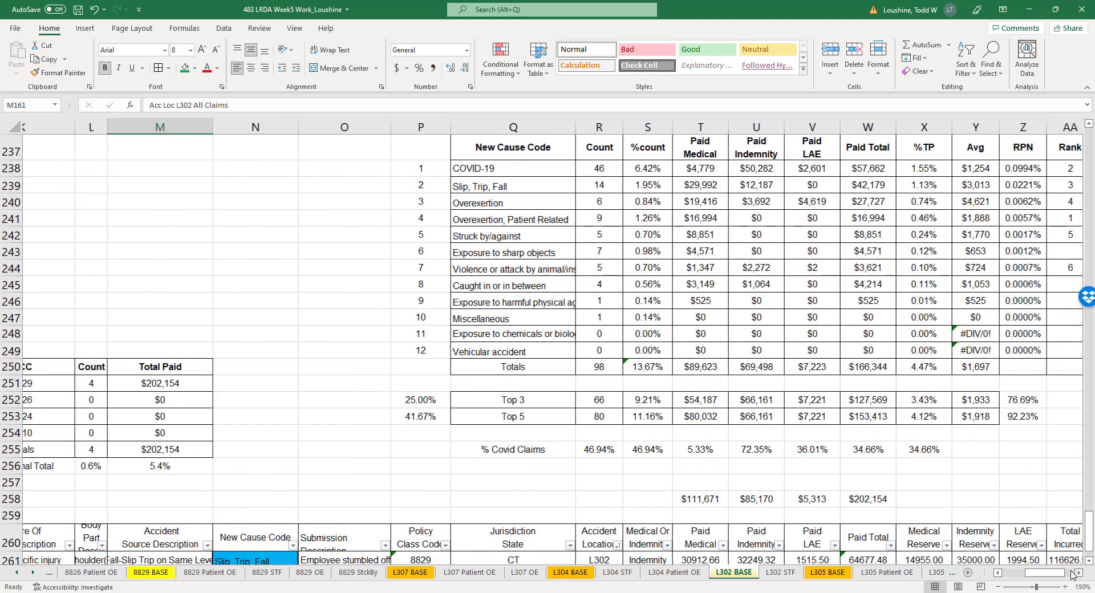
{"action": "left_click", "coordinate": [1074, 573]}
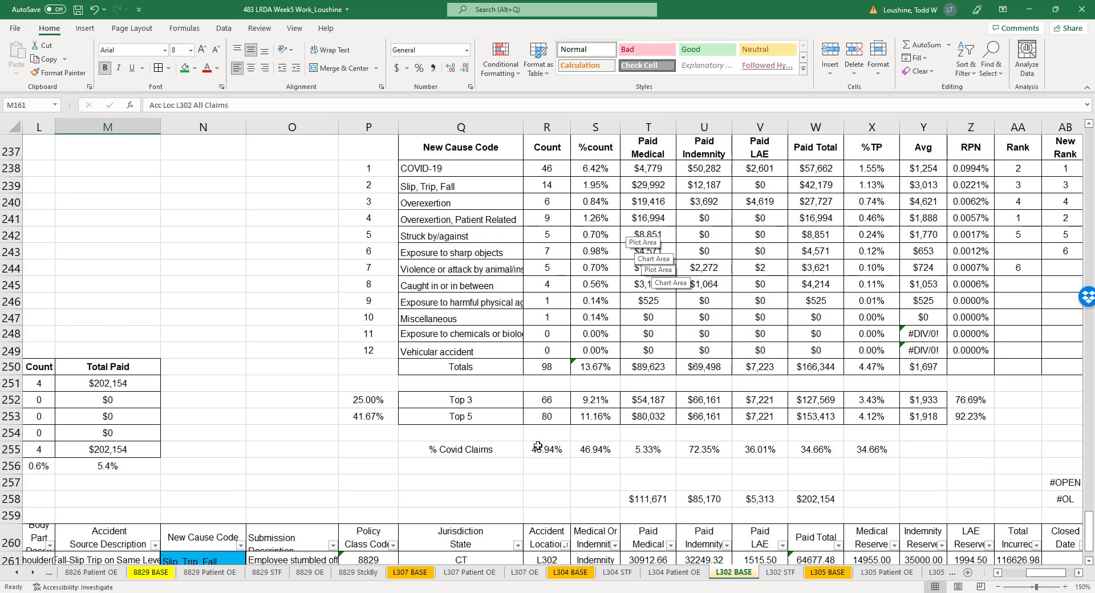
{"action": "left_click_drag", "start_coordinate": [470, 453], "coordinate": [872, 451]}
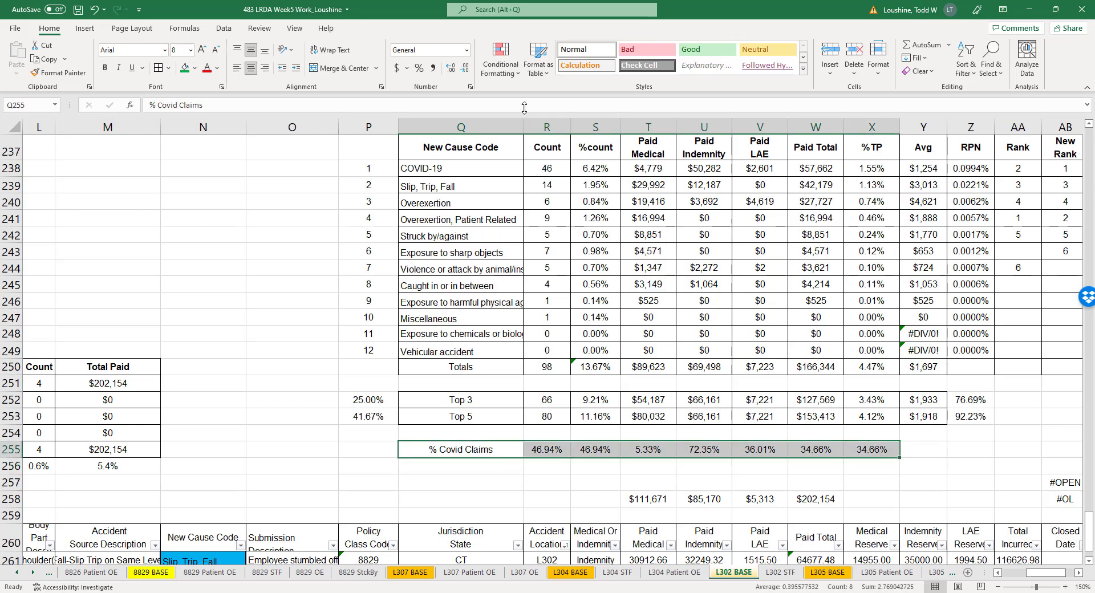
- Review the L302 STF forecast block and the New Cause Code table with its % Covid Claims row on L305 BASE
{"action": "key", "text": "ctrl+Page_Down"}
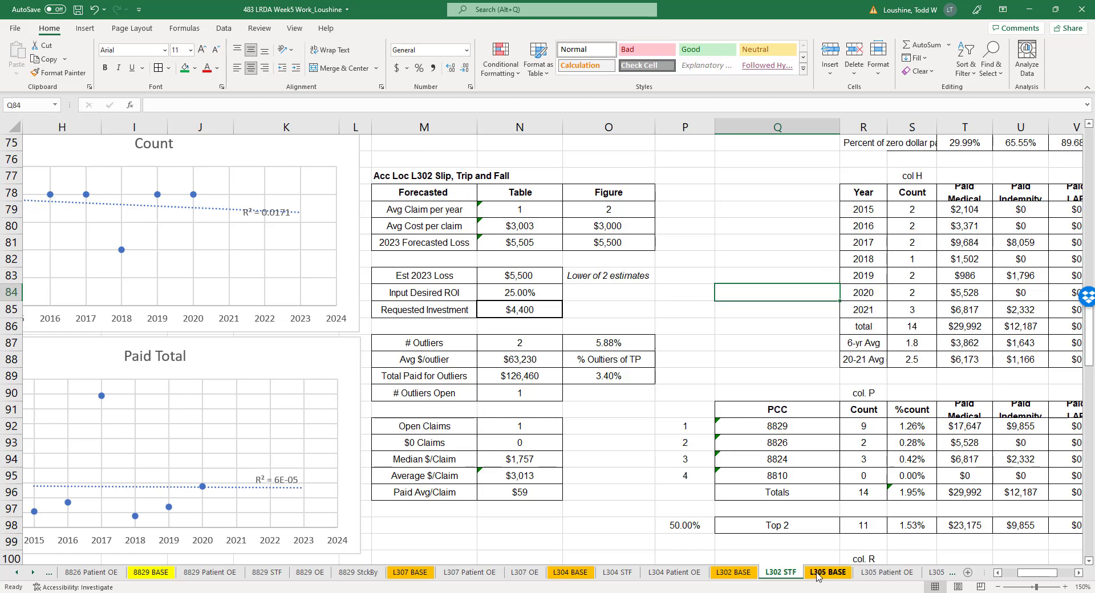
{"action": "key", "text": "ctrl+Page_Down"}
{"action": "left_click", "coordinate": [849, 325]}
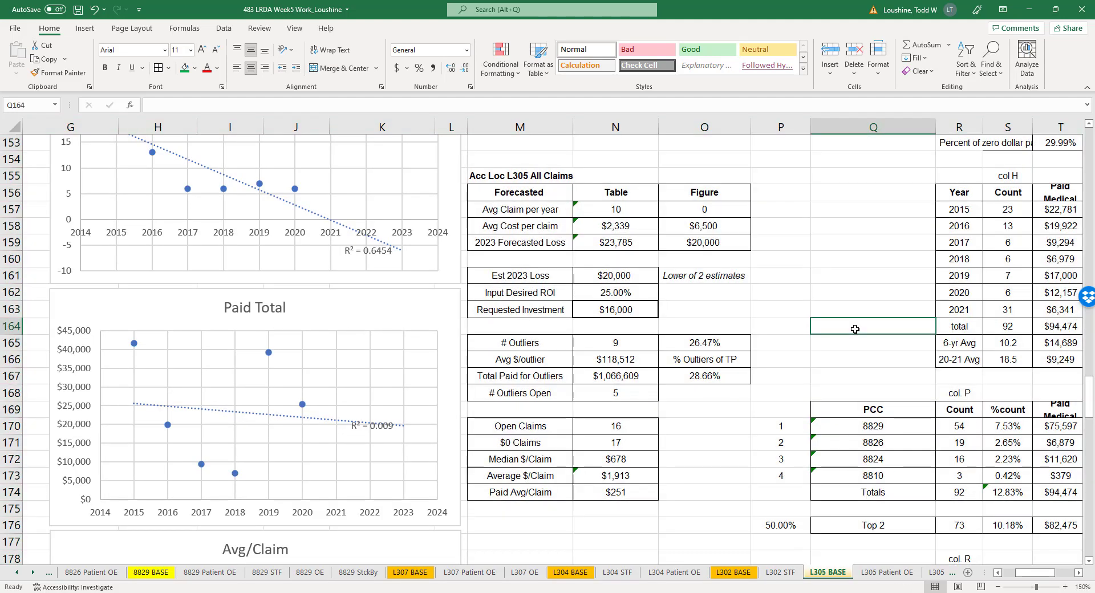
{"action": "scroll", "coordinate": [849, 324], "scroll_direction": "down", "scroll_amount": 20}
{"action": "scroll", "coordinate": [851, 325], "scroll_direction": "down", "scroll_amount": 4}
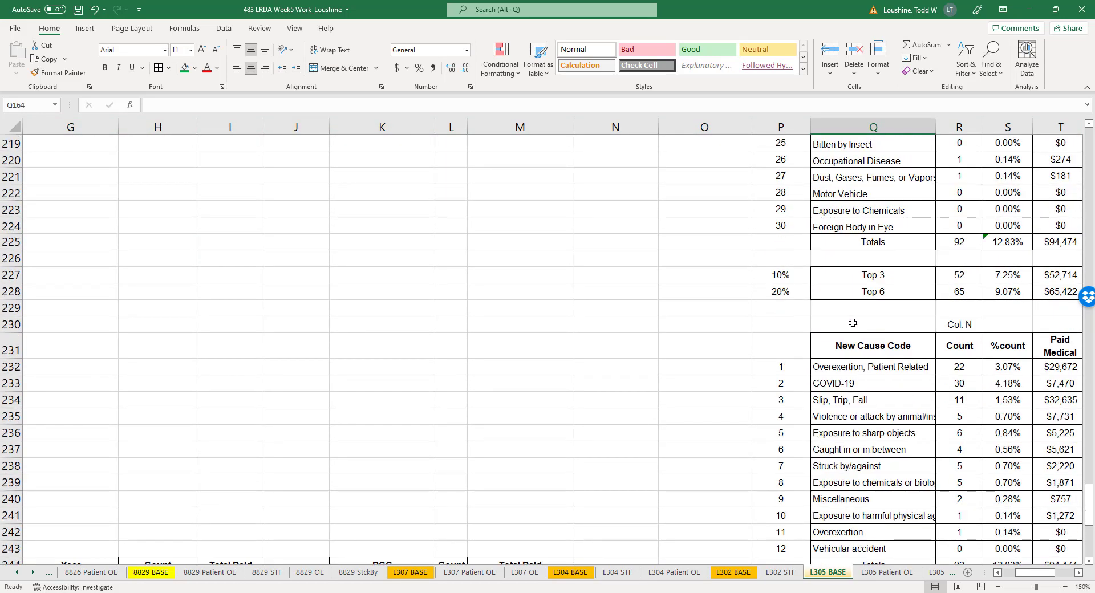
{"action": "left_click", "coordinate": [1078, 573]}
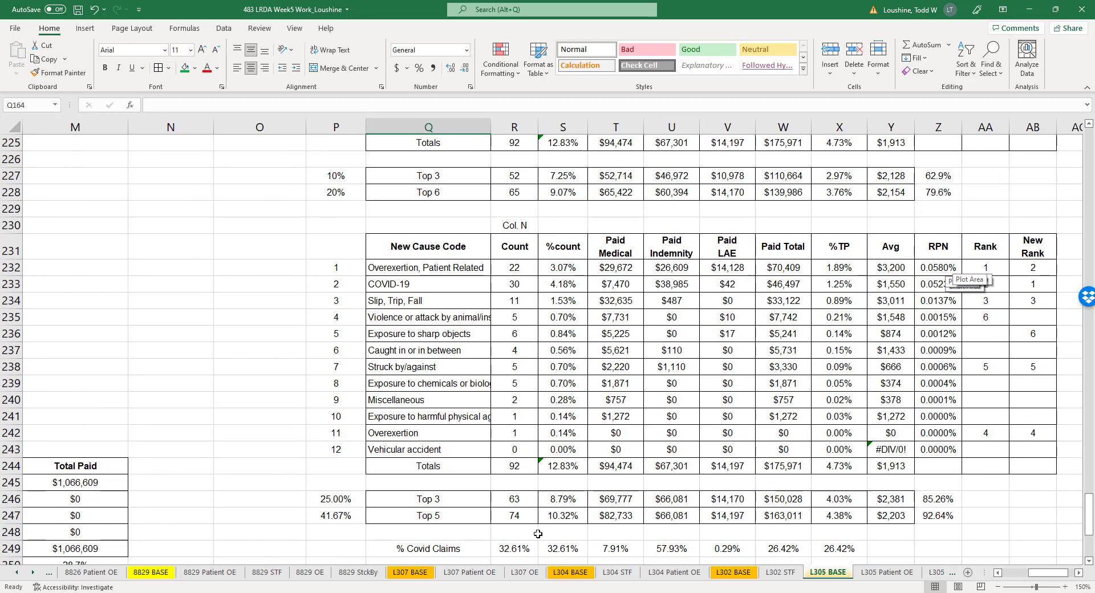
{"action": "left_click_drag", "start_coordinate": [439, 550], "coordinate": [838, 549]}
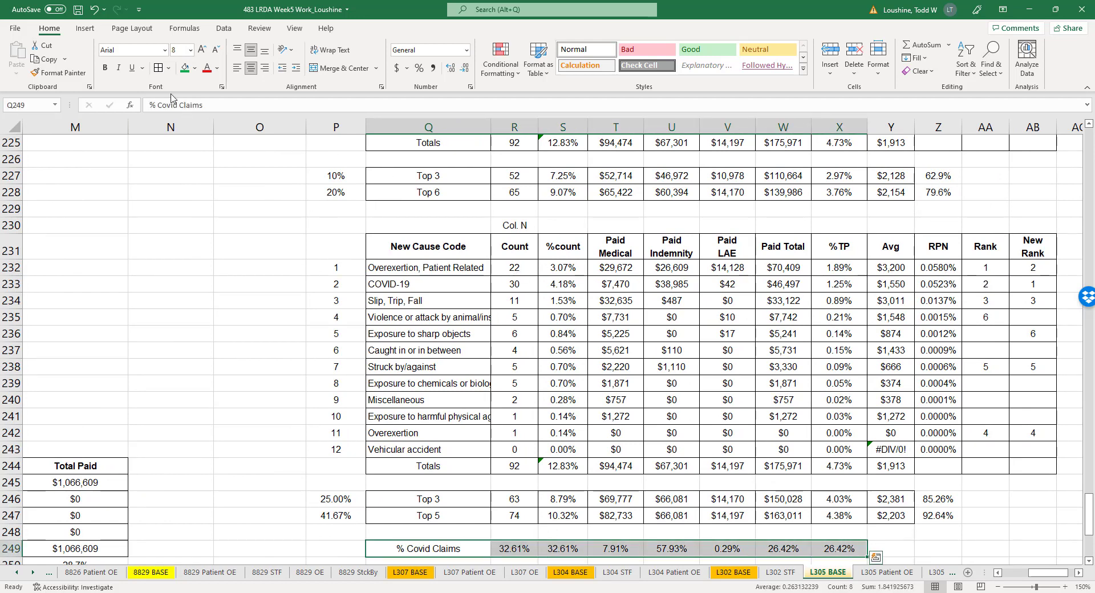
{"action": "left_click", "coordinate": [1033, 516]}
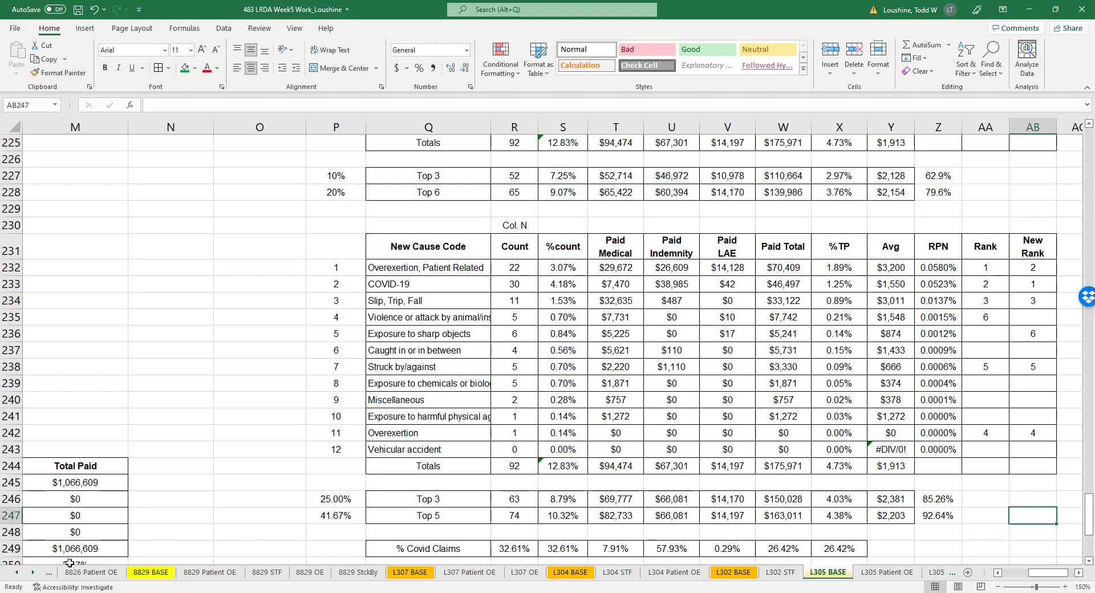
- Review the forecast blocks on the L305 Patient OE and L305 STF sheets
{"action": "left_click", "coordinate": [32, 572]}
{"action": "left_click", "coordinate": [32, 573]}
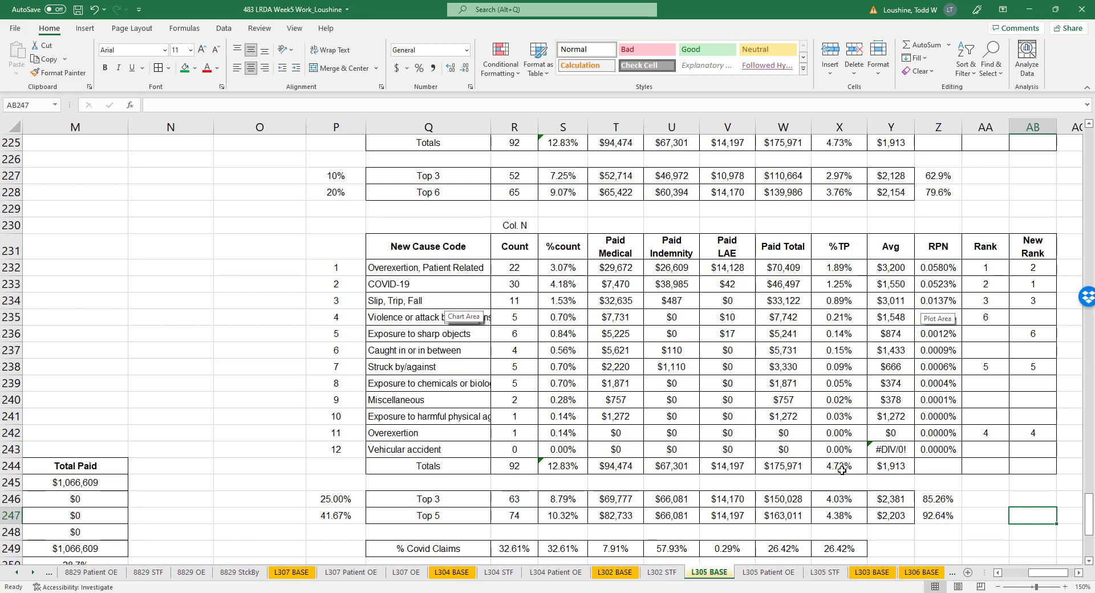
{"action": "left_click", "coordinate": [767, 572]}
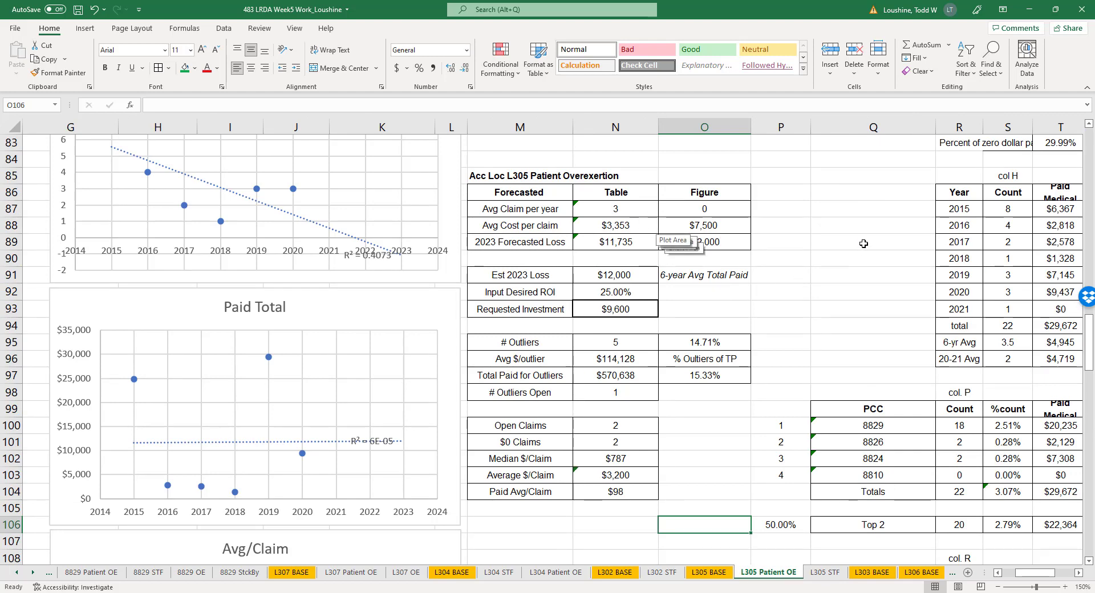
{"action": "left_click", "coordinate": [811, 269]}
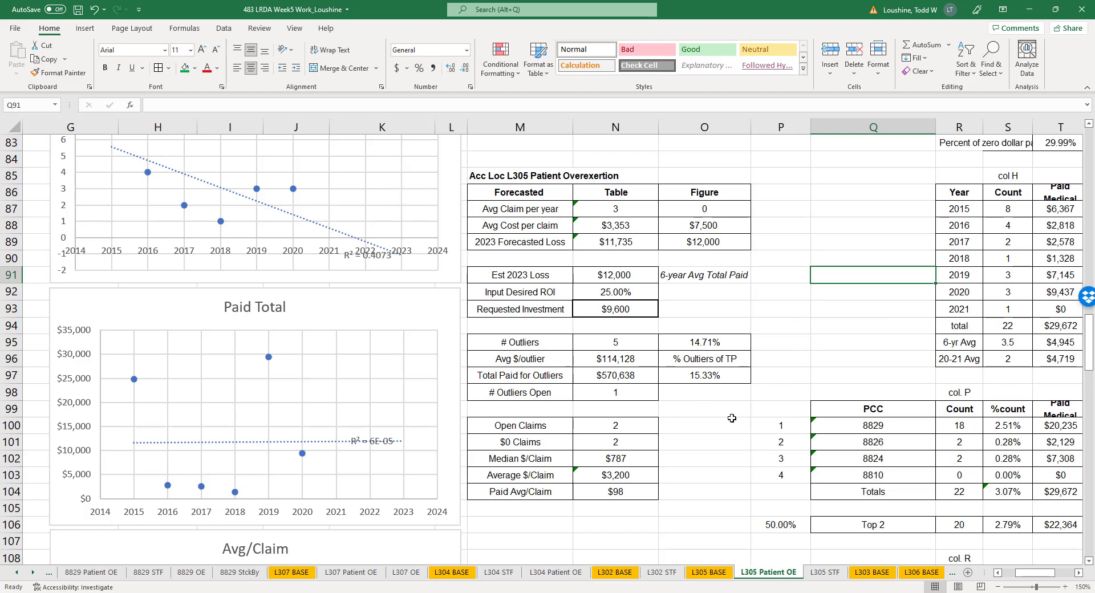
{"action": "left_click", "coordinate": [825, 572]}
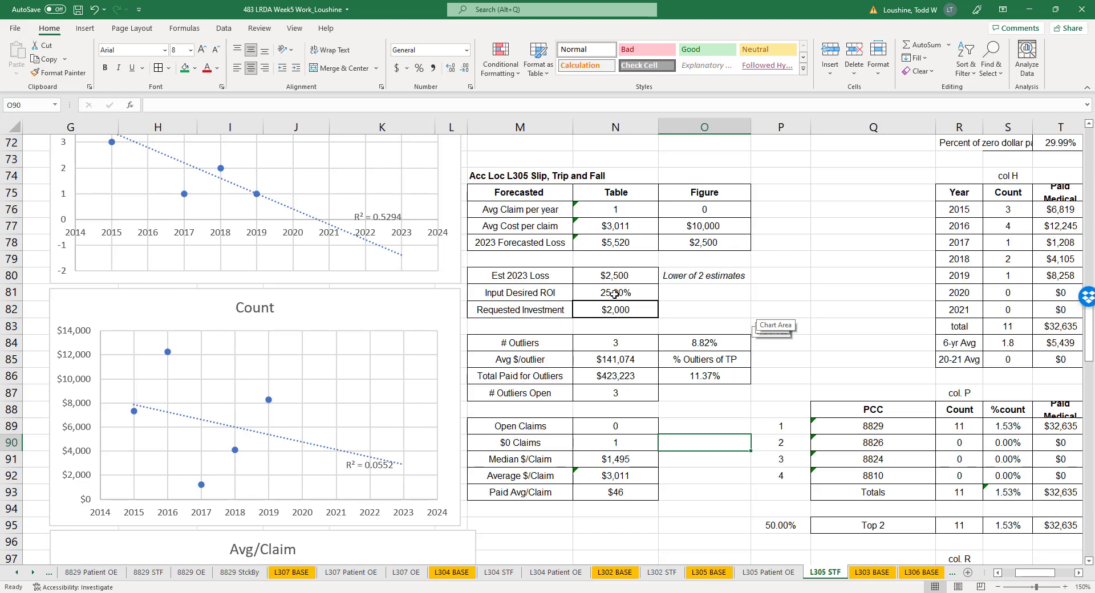
- On the L303 BASE sheet, turn on filtering for the claims header in row 35
{"action": "left_click", "coordinate": [871, 573]}
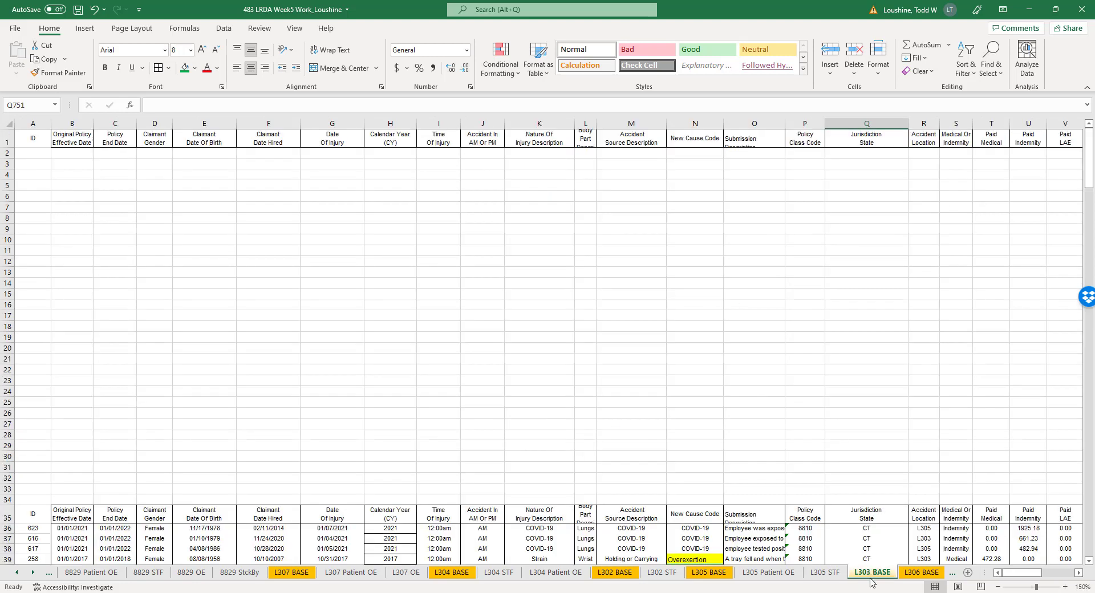
{"action": "left_click", "coordinate": [920, 572]}
{"action": "key", "text": "ctrl+Page_Up"}
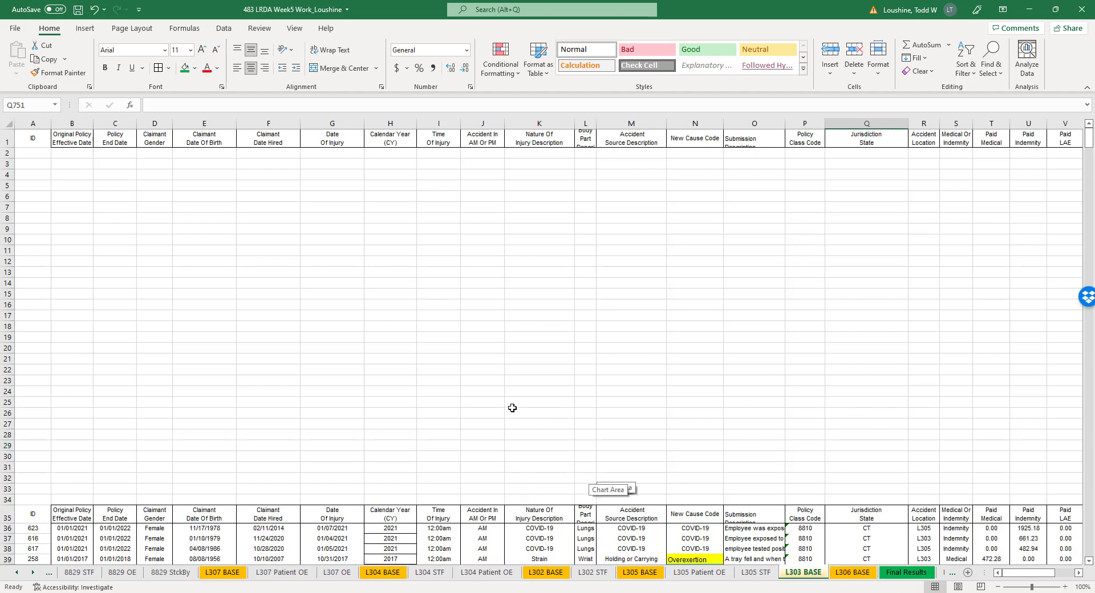
{"action": "left_click", "coordinate": [1064, 587]}
{"action": "left_click", "coordinate": [1065, 587]}
{"action": "left_click", "coordinate": [1065, 586]}
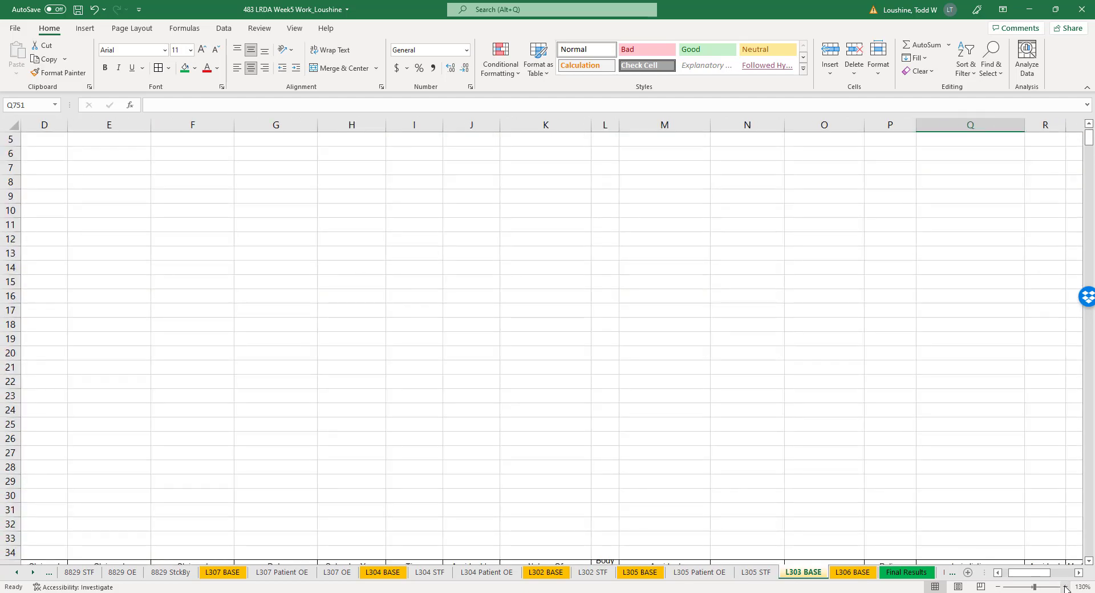
{"action": "left_click", "coordinate": [1065, 587]}
{"action": "left_click", "coordinate": [1064, 587]}
{"action": "scroll", "coordinate": [794, 403], "scroll_direction": "down", "scroll_amount": 6}
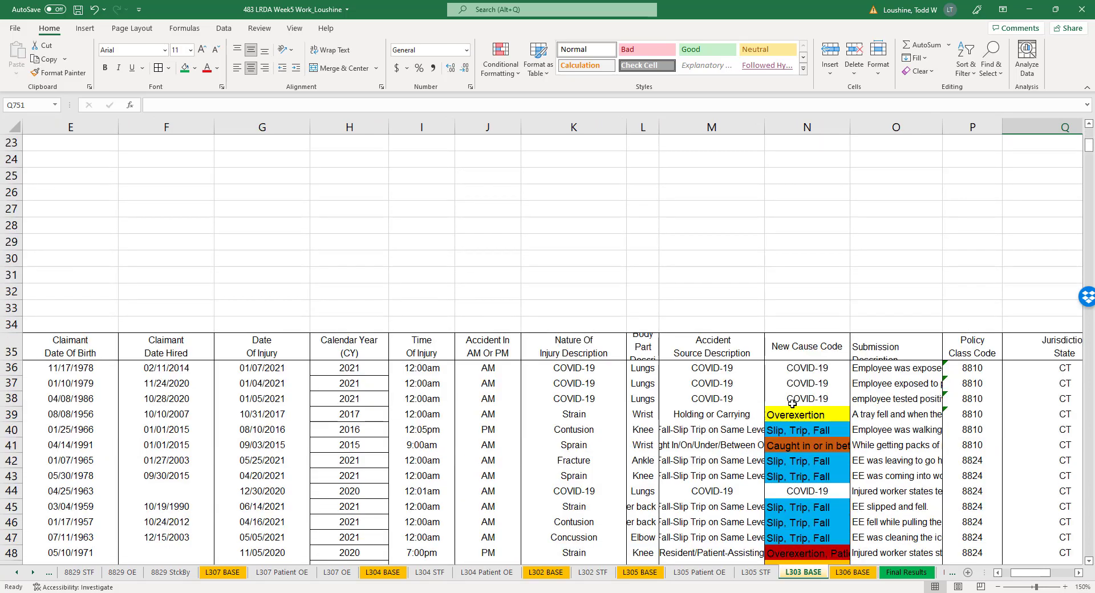
{"action": "scroll", "coordinate": [831, 386], "scroll_direction": "down", "scroll_amount": 1}
{"action": "left_click", "coordinate": [12, 247]}
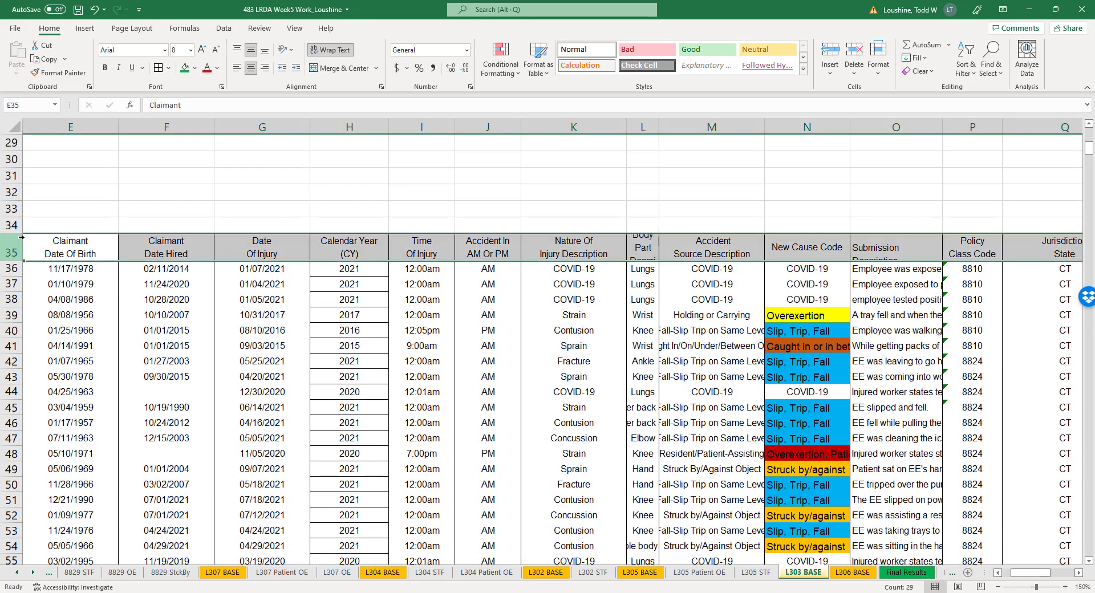
{"action": "left_click", "coordinate": [224, 29]}
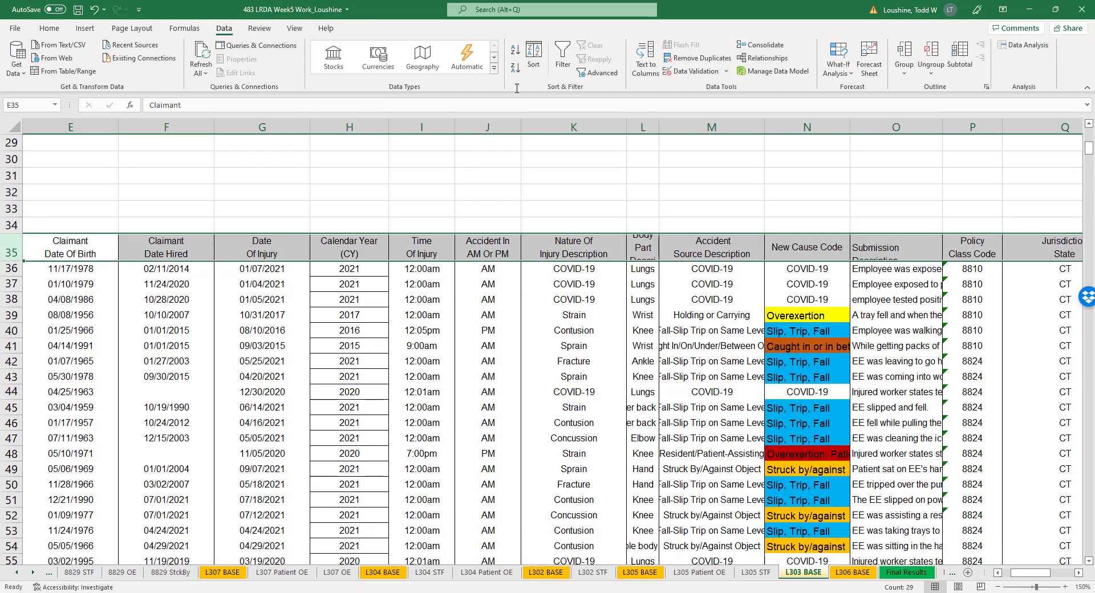
{"action": "left_click", "coordinate": [561, 57]}
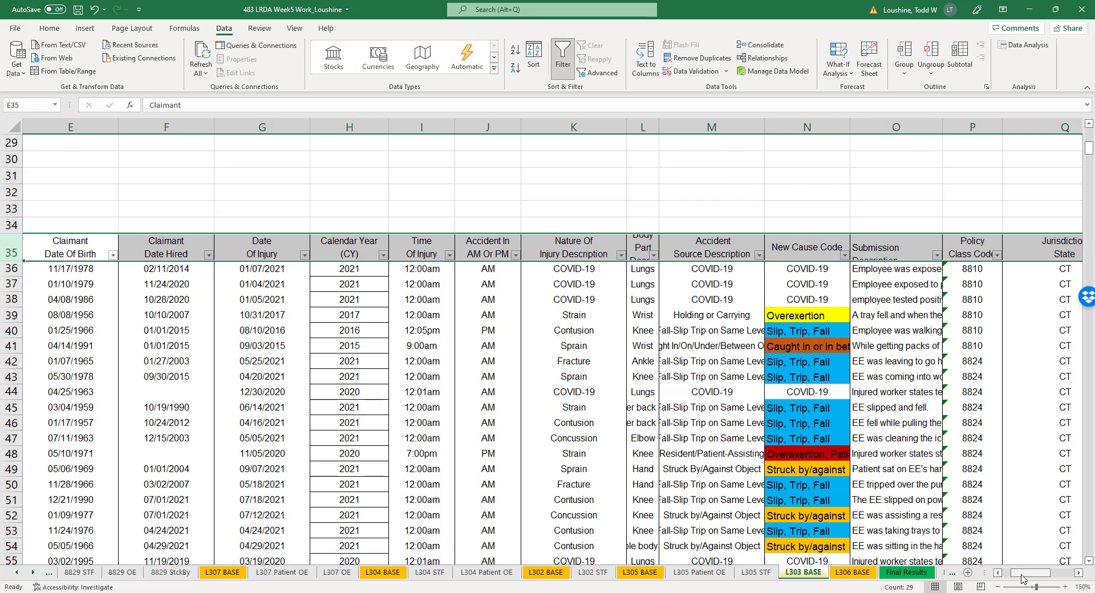
- Sort the L303 BASE claims by Accident Location from A to Z
{"action": "left_click_drag", "start_coordinate": [1024, 573], "coordinate": [1039, 576]}
{"action": "left_click", "coordinate": [671, 255]}
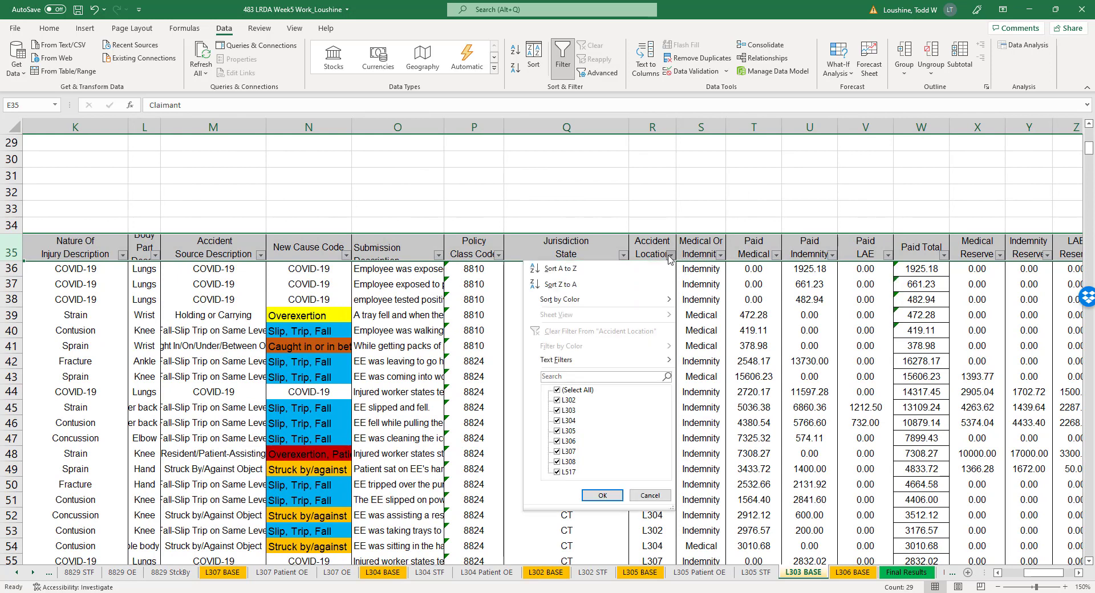
{"action": "left_click", "coordinate": [614, 266]}
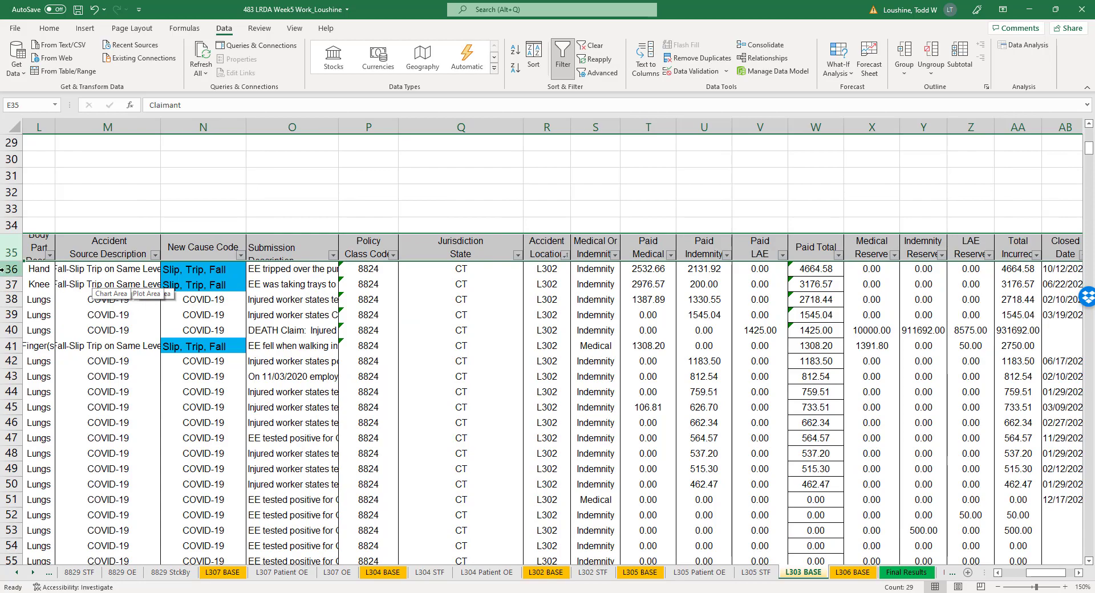
- Delete all L302 claim rows above the first L303 claim, starting at row 36
{"action": "left_click_drag", "start_coordinate": [11, 269], "coordinate": [2, 422]}
{"action": "right_click", "coordinate": [10, 351]}
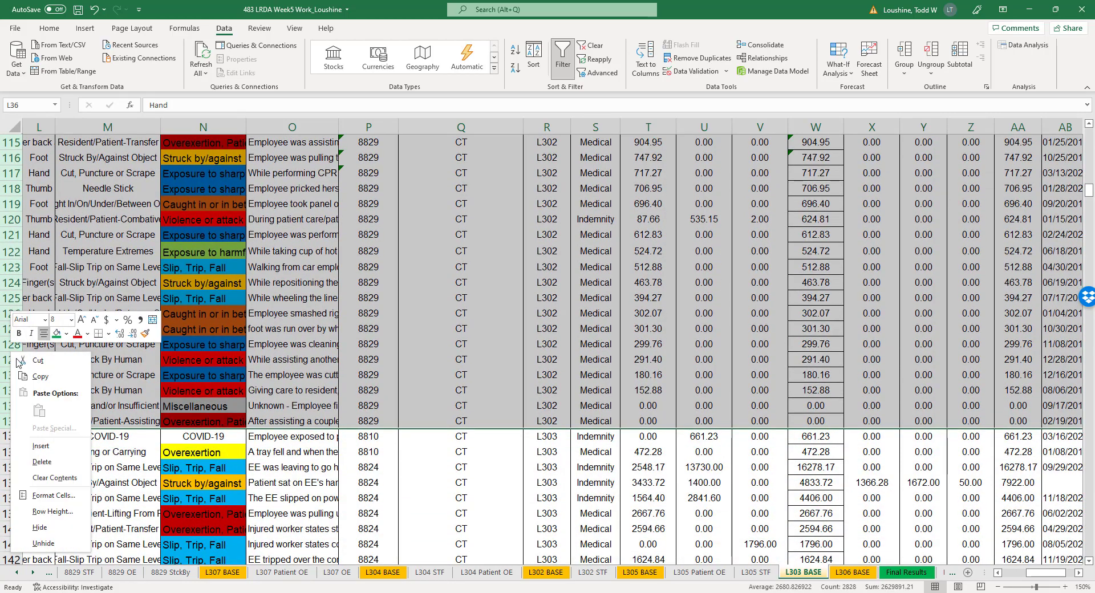
{"action": "left_click", "coordinate": [67, 465]}
- Delete all claim rows for locations L304 through L517 below the last L303 claim, starting at row 138
{"action": "scroll", "coordinate": [101, 440], "scroll_direction": "down", "scroll_amount": 14}
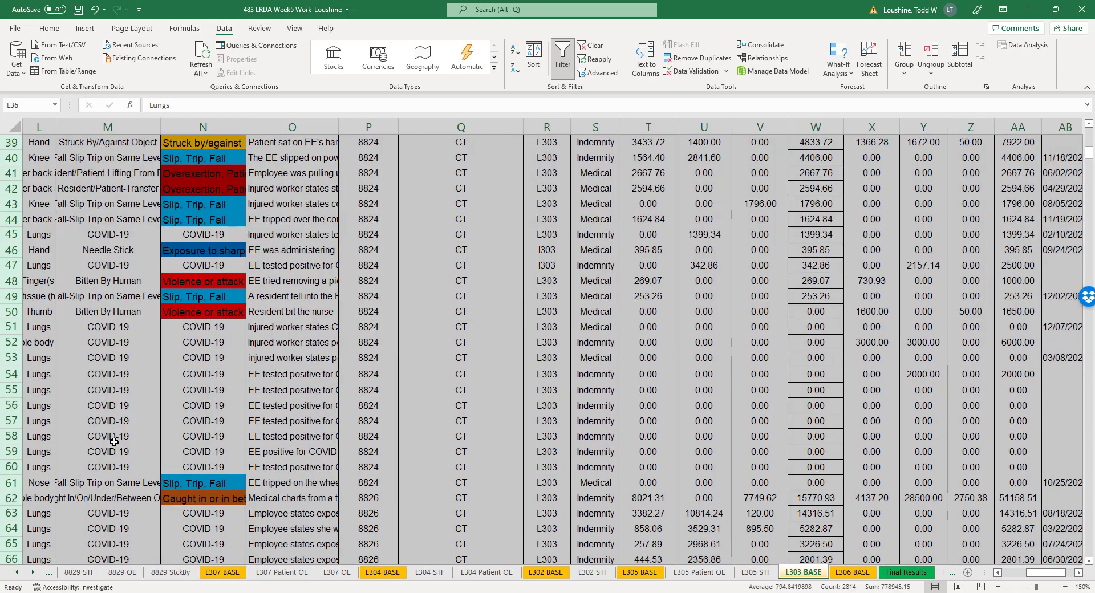
{"action": "scroll", "coordinate": [122, 427], "scroll_direction": "down", "scroll_amount": 11}
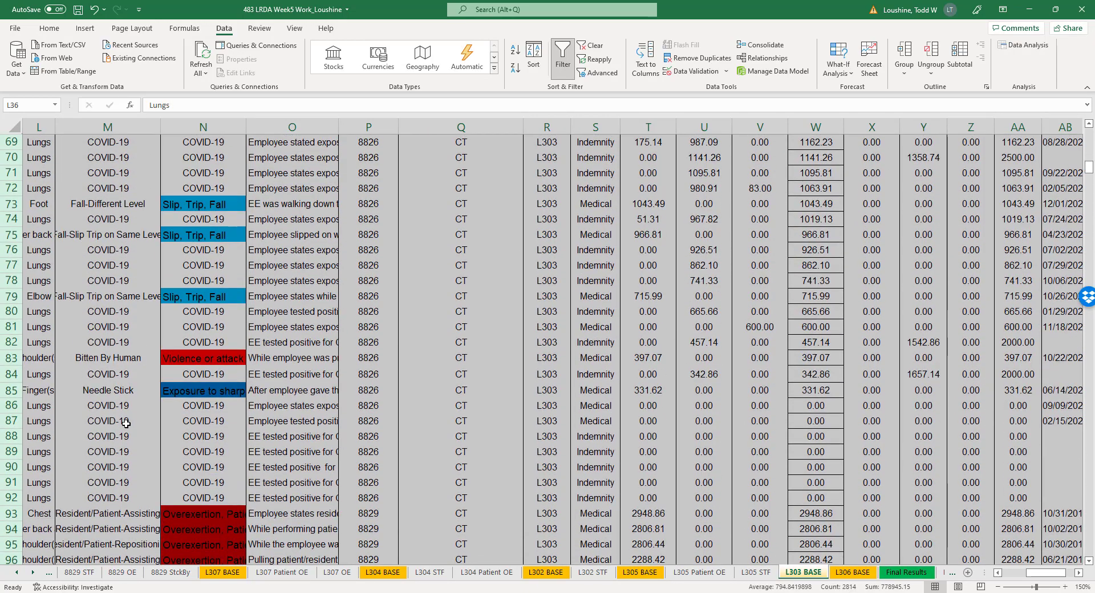
{"action": "scroll", "coordinate": [127, 421], "scroll_direction": "down", "scroll_amount": 7}
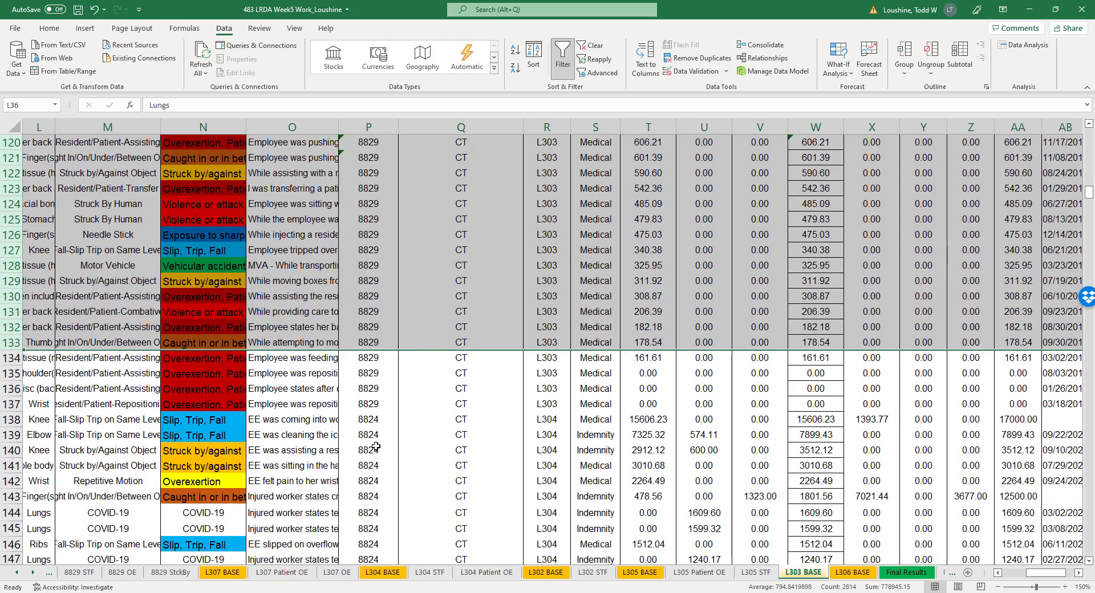
{"action": "left_click", "coordinate": [373, 449]}
{"action": "left_click_drag", "start_coordinate": [13, 419], "coordinate": [4, 545]}
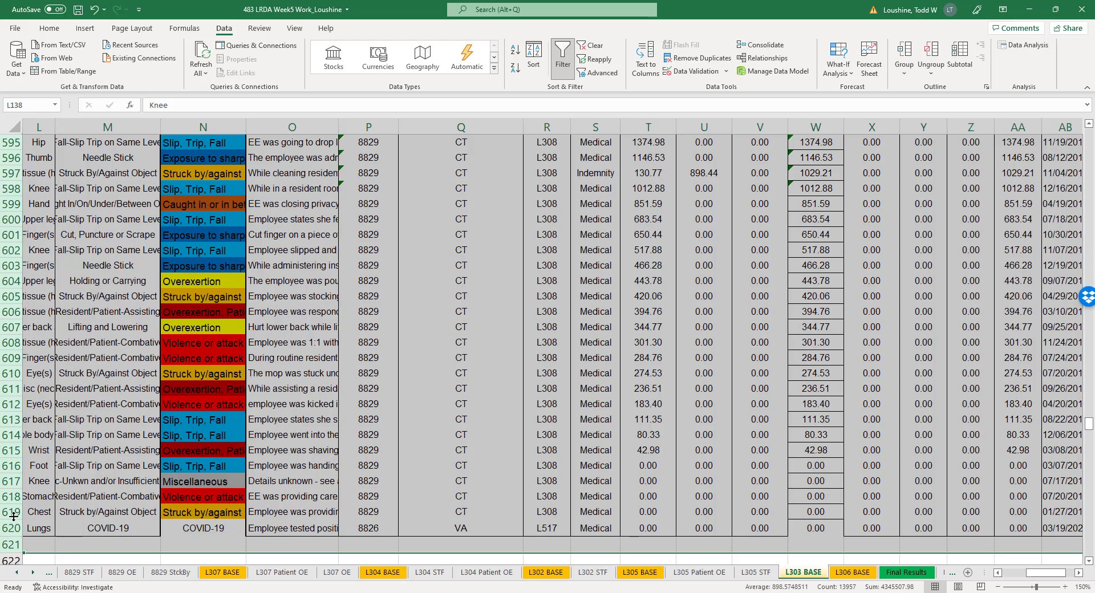
{"action": "right_click", "coordinate": [19, 481]}
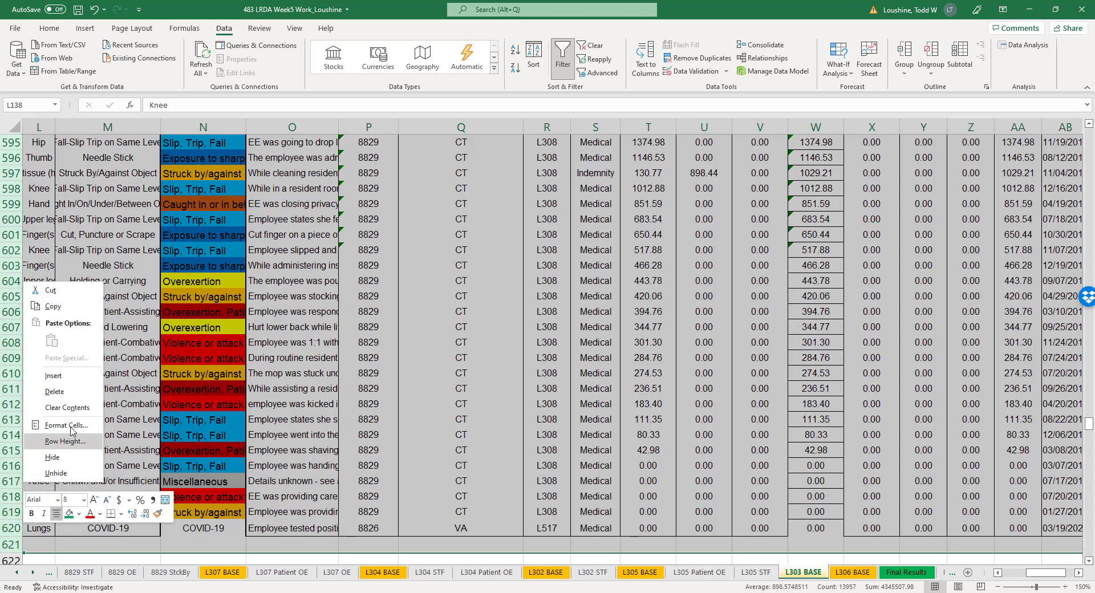
{"action": "left_click", "coordinate": [82, 394]}
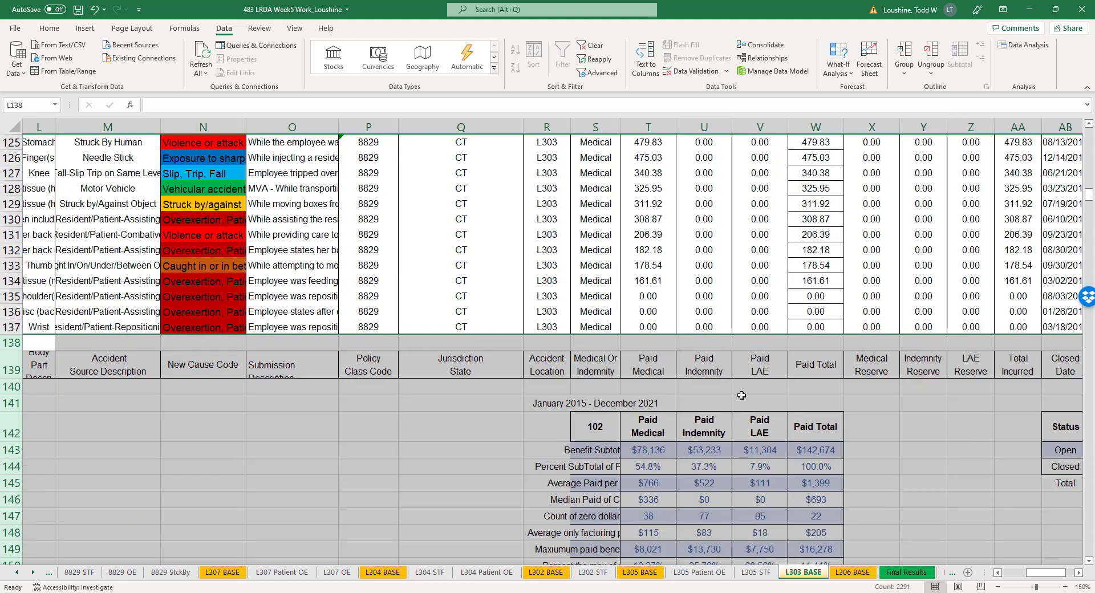
{"action": "scroll", "coordinate": [735, 385], "scroll_direction": "down", "scroll_amount": 4}
{"action": "left_click", "coordinate": [468, 412]}
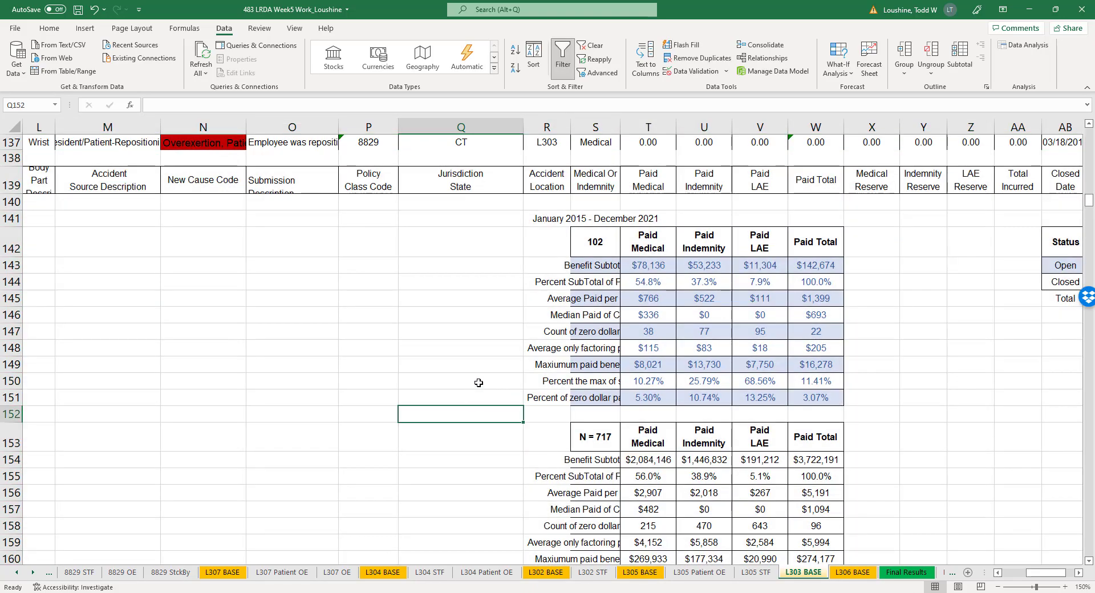
- Turn on filtering for the outlier claims header in row 263 and sort that list by Accident Location from A to Z
{"action": "scroll", "coordinate": [472, 434], "scroll_direction": "down", "scroll_amount": 5}
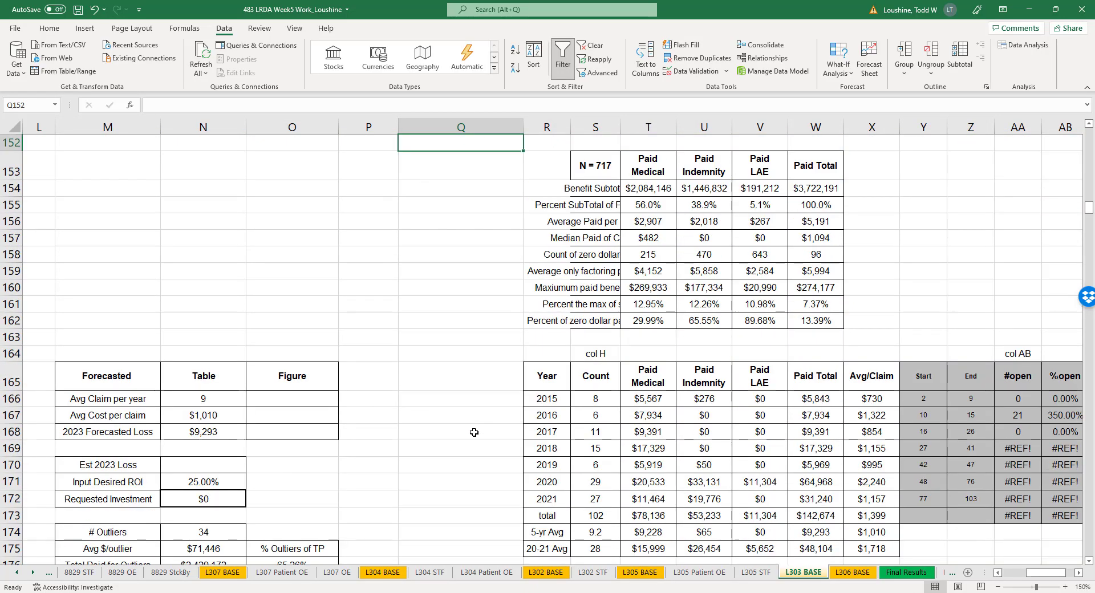
{"action": "scroll", "coordinate": [475, 432], "scroll_direction": "down", "scroll_amount": 1}
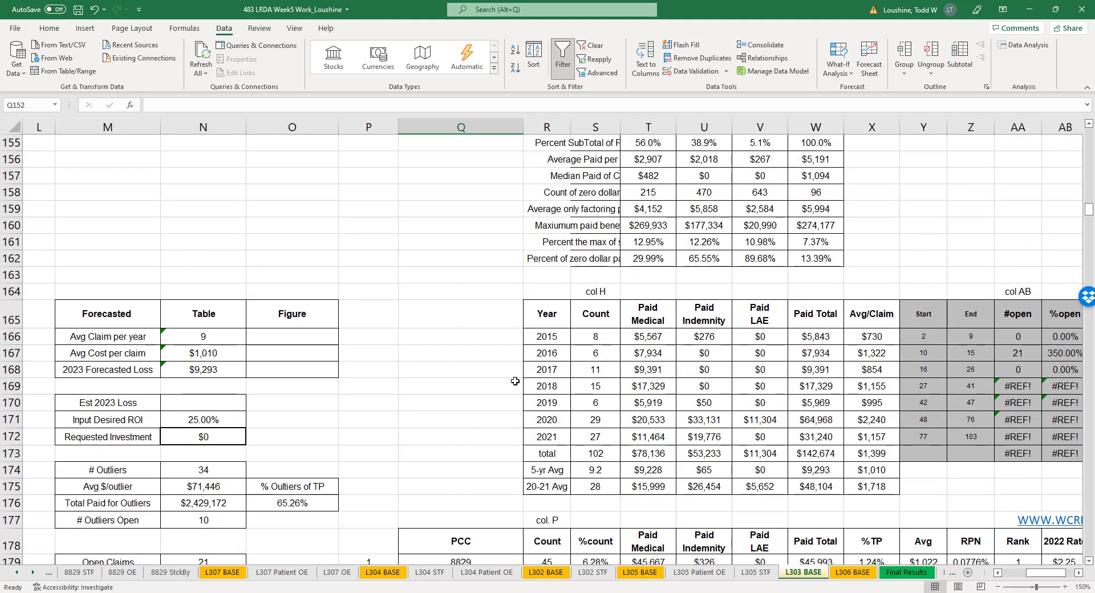
{"action": "scroll", "coordinate": [502, 420], "scroll_direction": "down", "scroll_amount": 7}
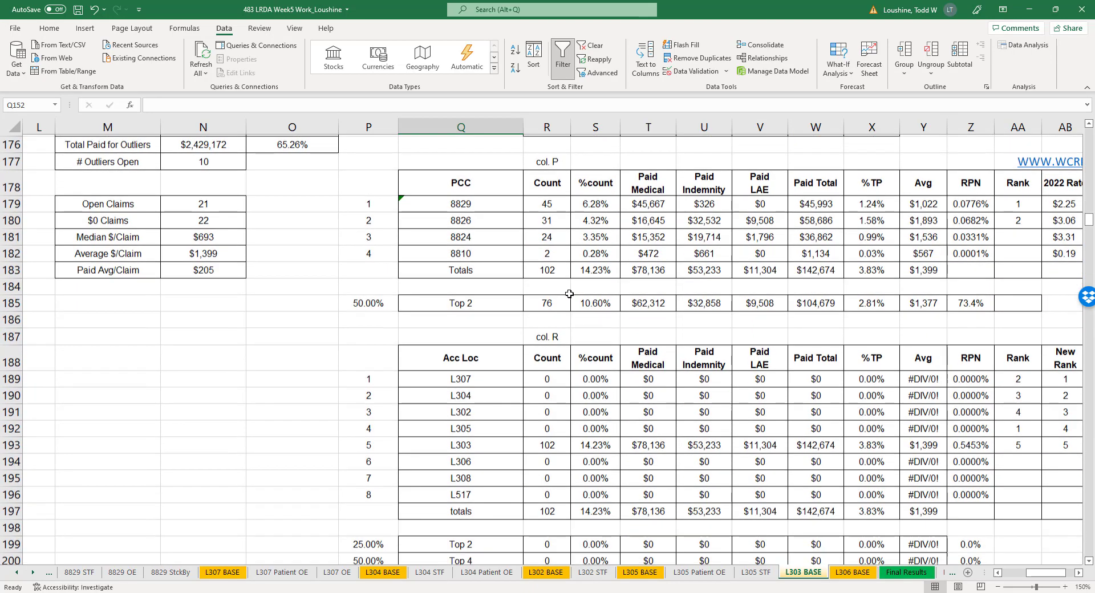
{"action": "scroll", "coordinate": [308, 467], "scroll_direction": "down", "scroll_amount": 9}
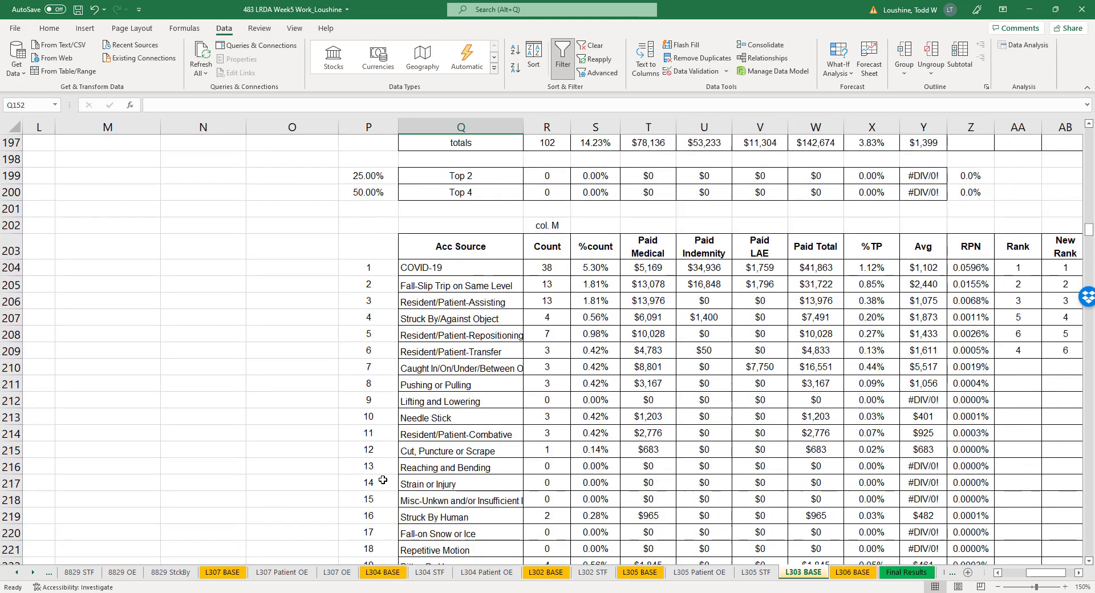
{"action": "scroll", "coordinate": [301, 442], "scroll_direction": "down", "scroll_amount": 11}
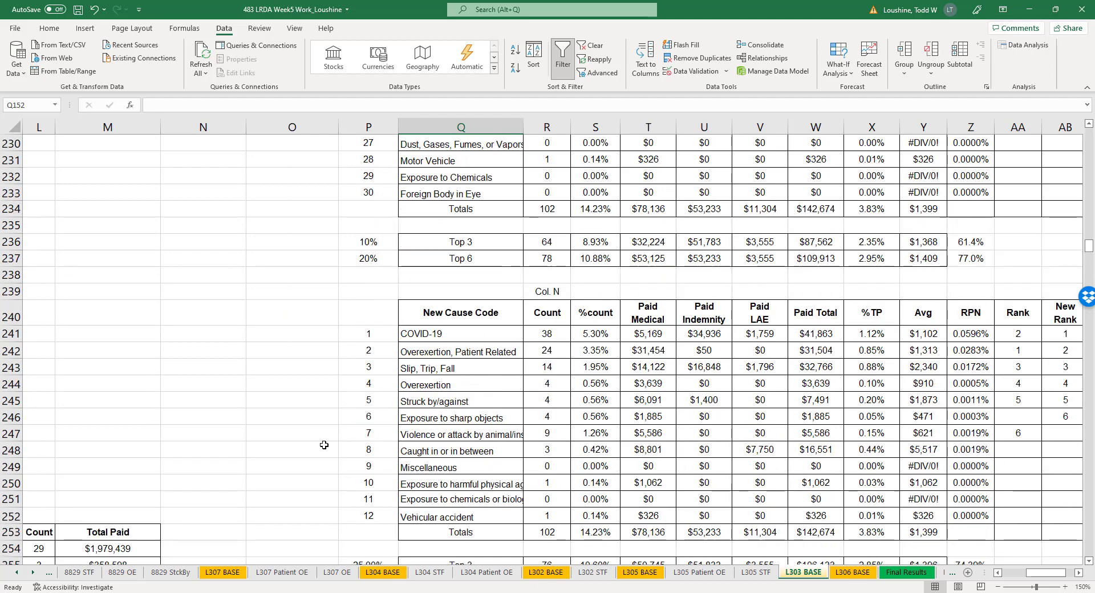
{"action": "scroll", "coordinate": [291, 476], "scroll_direction": "down", "scroll_amount": 4}
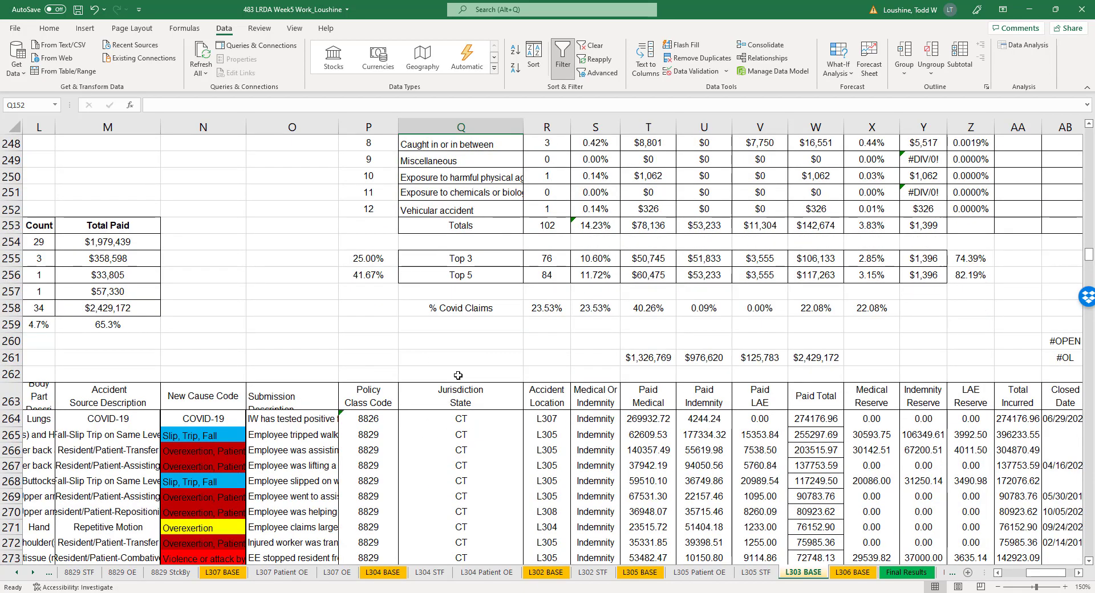
{"action": "scroll", "coordinate": [237, 458], "scroll_direction": "down", "scroll_amount": 2}
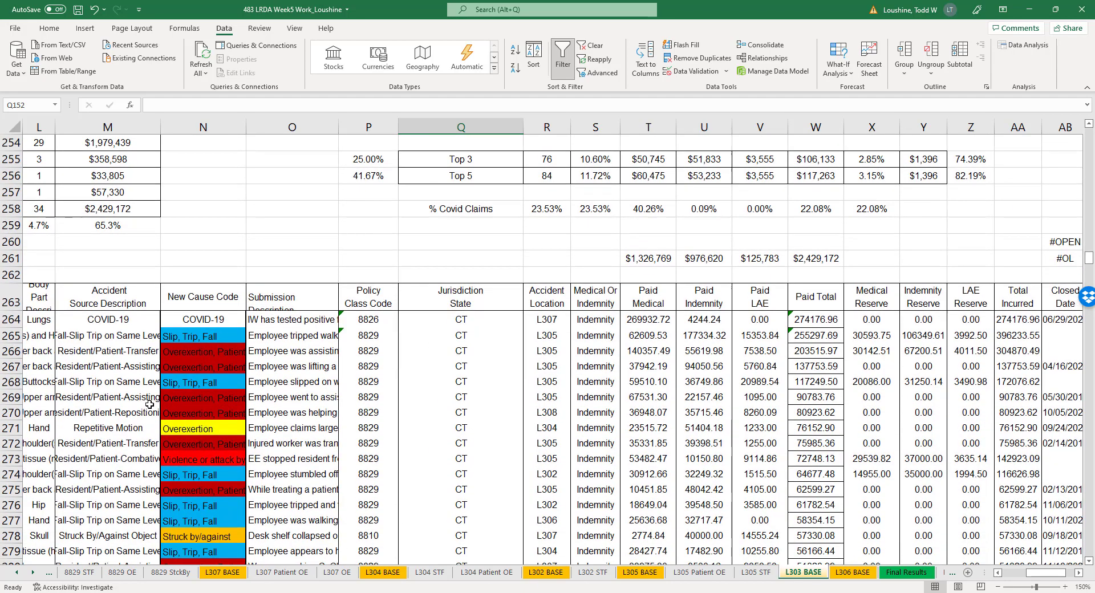
{"action": "left_click", "coordinate": [8, 298]}
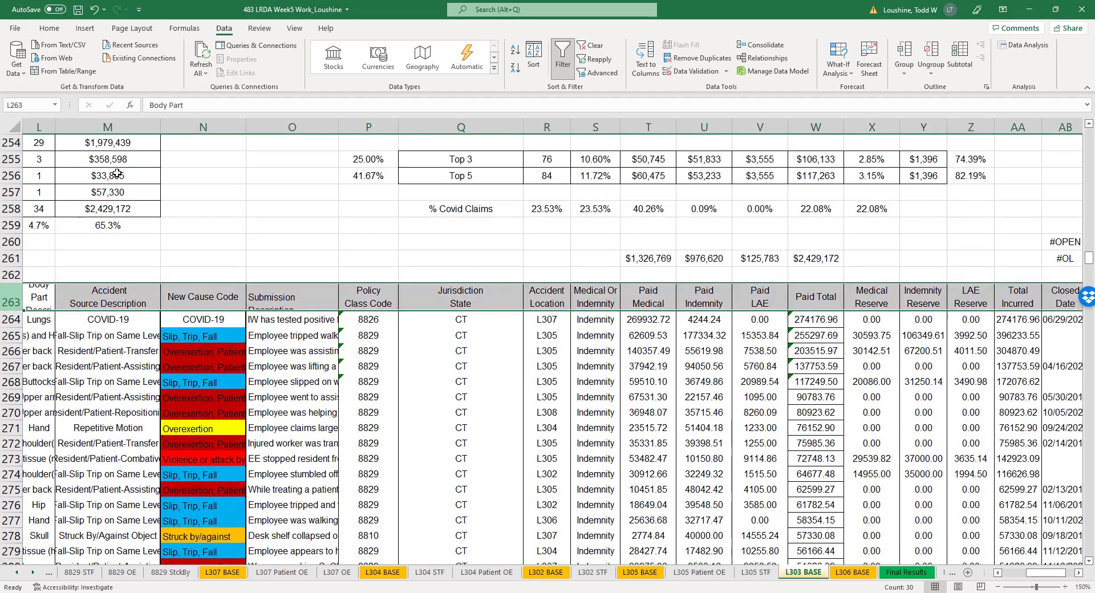
{"action": "left_click", "coordinate": [562, 57]}
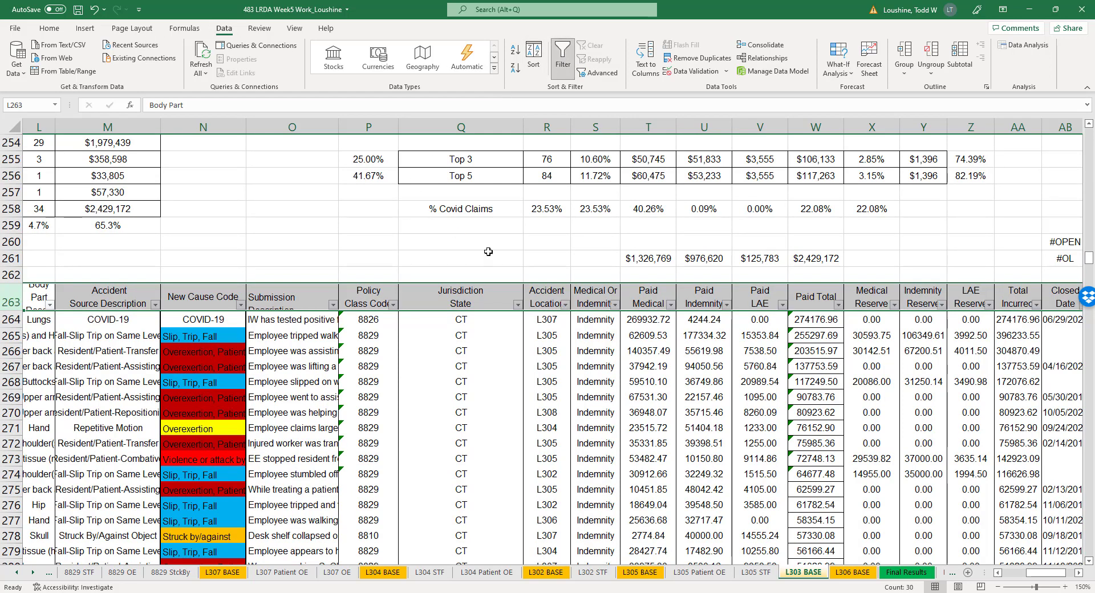
{"action": "left_click", "coordinate": [565, 303]}
{"action": "left_click", "coordinate": [502, 338]}
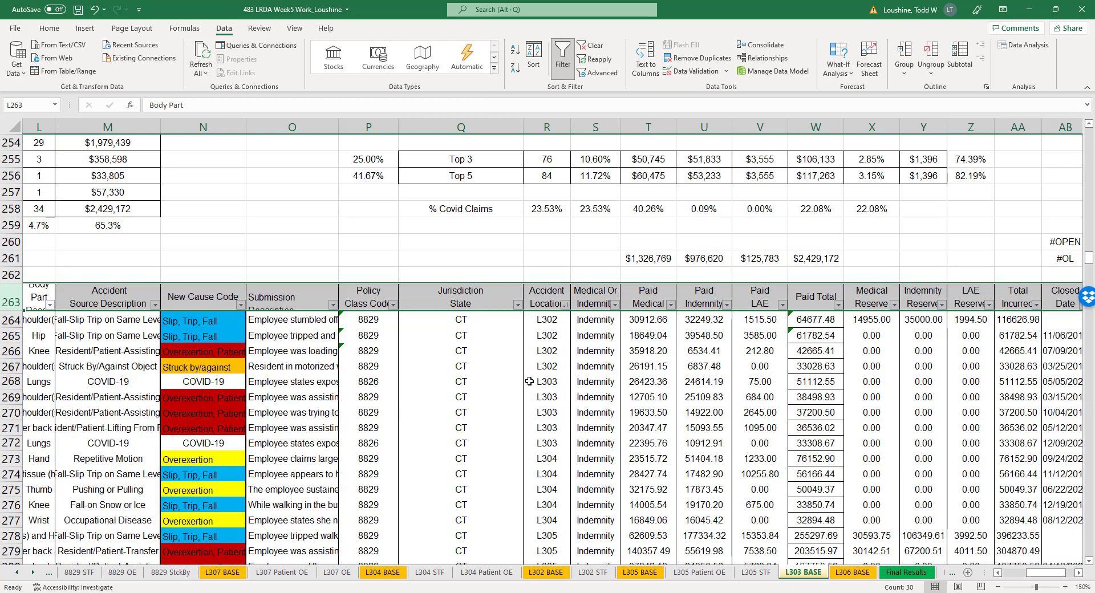
- Delete the L302 outlier claim rows above the first L303 claim, rows 264 to 267
{"action": "left_click_drag", "start_coordinate": [5, 321], "coordinate": [5, 367]}
{"action": "right_click", "coordinate": [4, 351]}
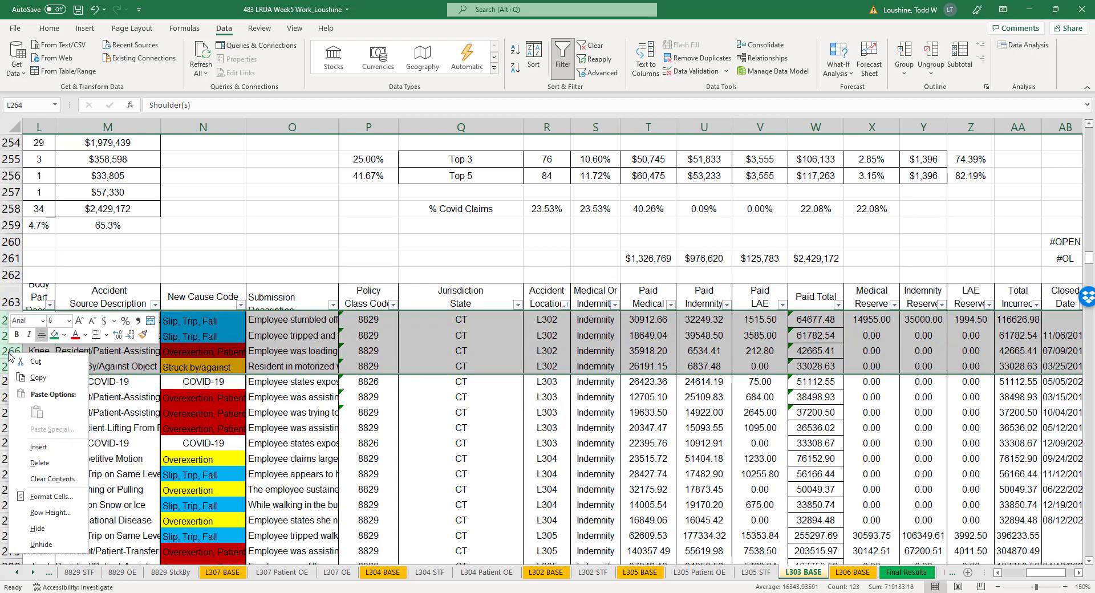
{"action": "left_click", "coordinate": [62, 455]}
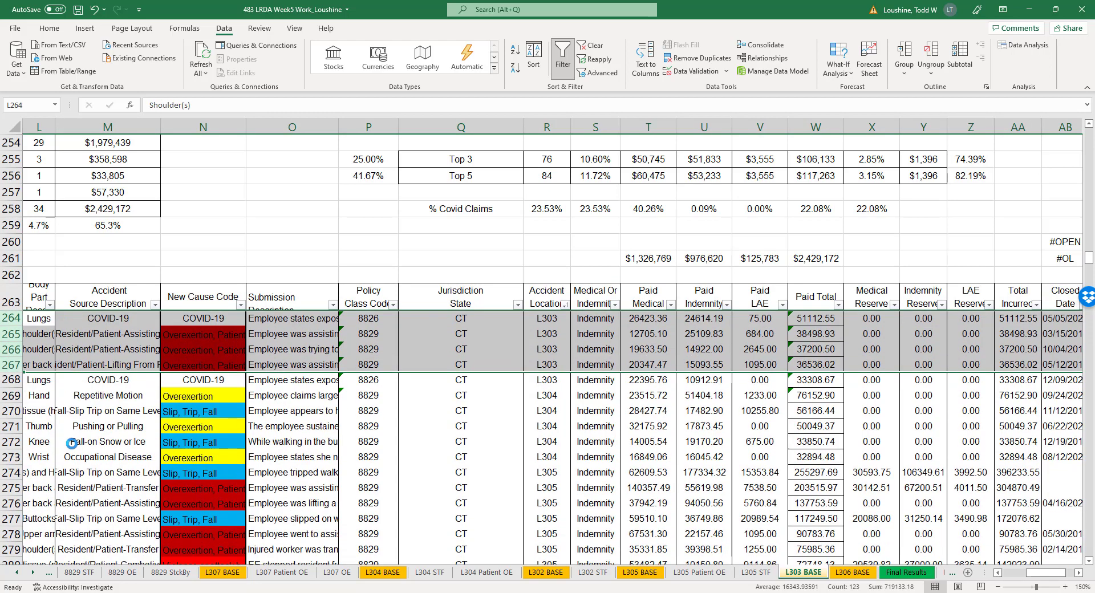
{"action": "left_click", "coordinate": [81, 456]}
- Delete the outlier claim rows for locations L304 through L308 below the last L303 claim, starting at row 269
{"action": "left_click_drag", "start_coordinate": [8, 395], "coordinate": [2, 519]}
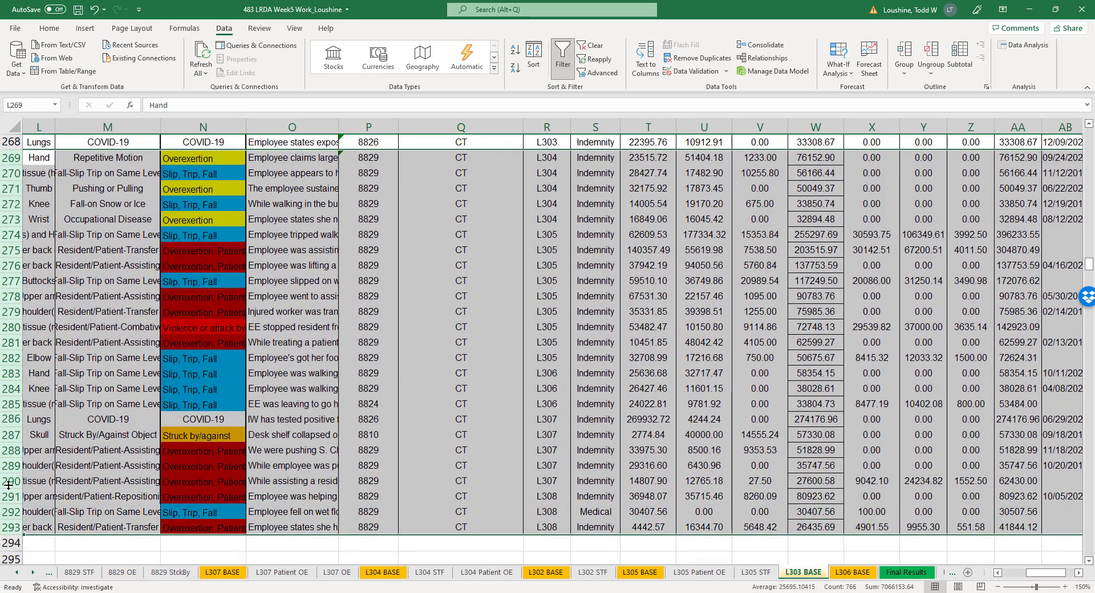
{"action": "right_click", "coordinate": [11, 464]}
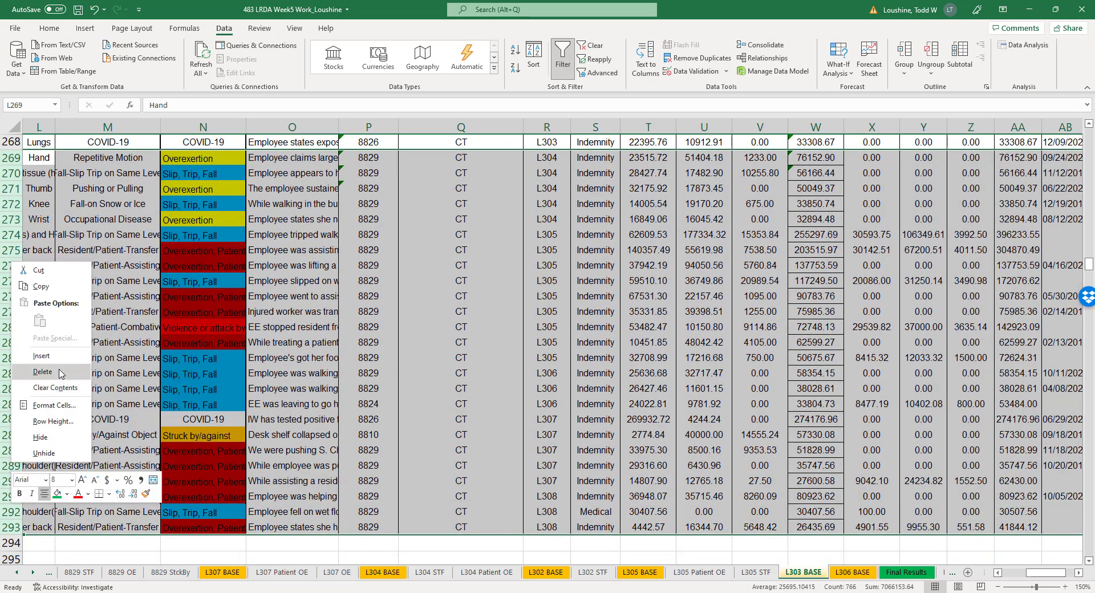
{"action": "left_click", "coordinate": [55, 389]}
{"action": "left_click", "coordinate": [510, 350]}
{"action": "scroll", "coordinate": [512, 349], "scroll_direction": "up", "scroll_amount": 3}
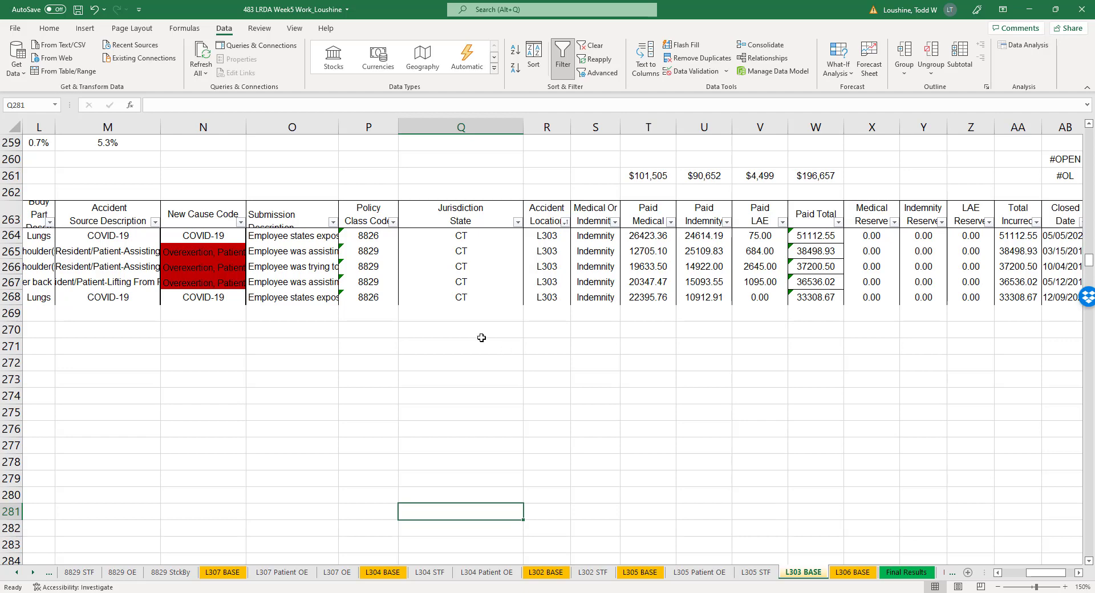
{"action": "scroll", "coordinate": [333, 373], "scroll_direction": "up", "scroll_amount": 9}
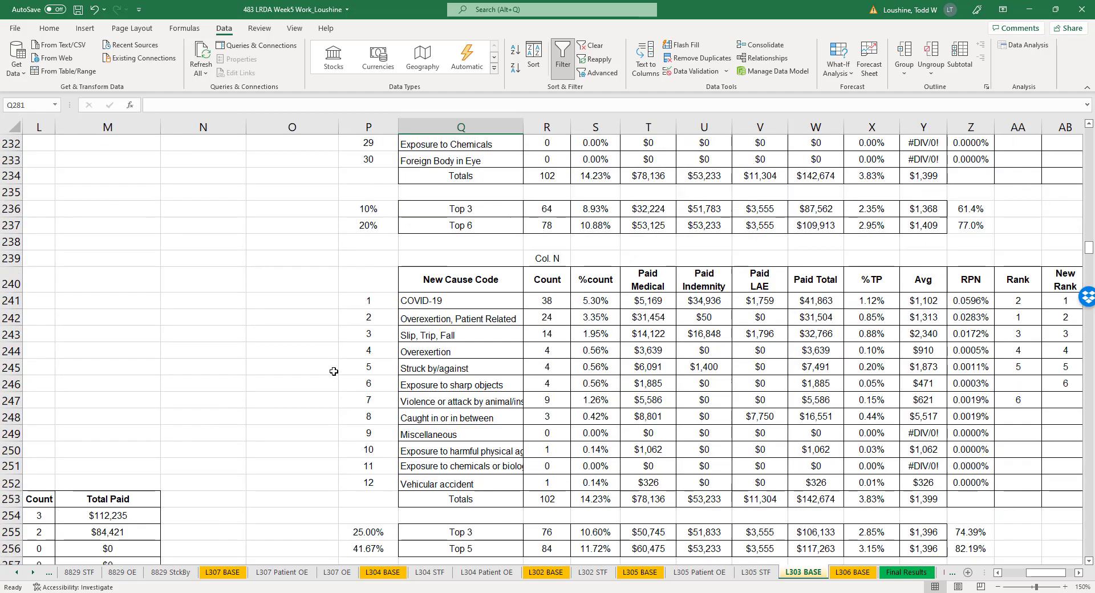
{"action": "scroll", "coordinate": [334, 371], "scroll_direction": "down", "scroll_amount": 3}
{"action": "left_click_drag", "start_coordinate": [480, 433], "coordinate": [895, 428]}
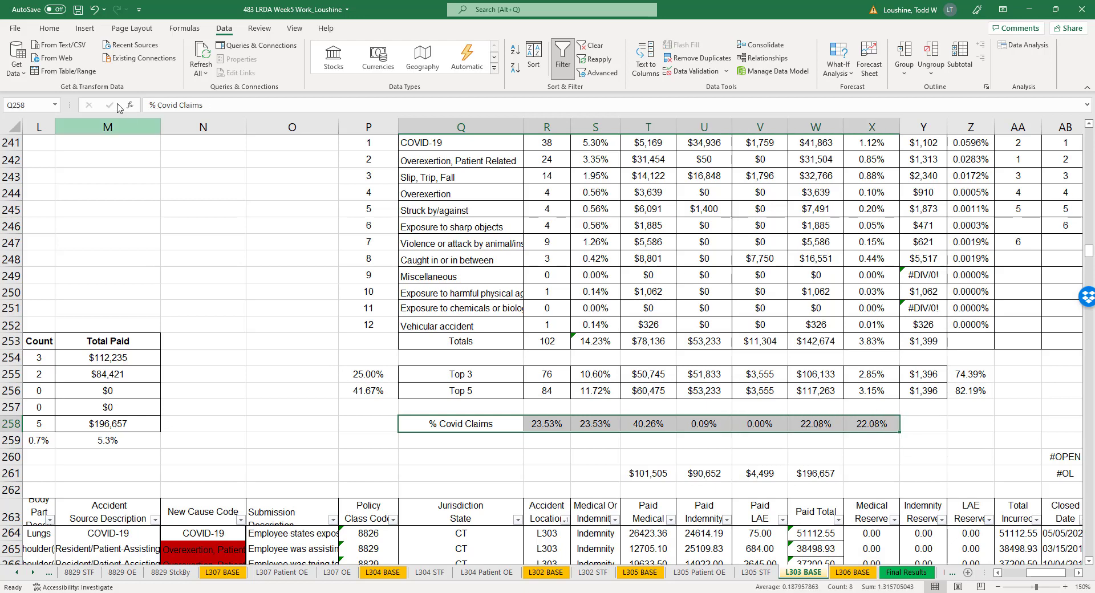
{"action": "left_click", "coordinate": [49, 28]}
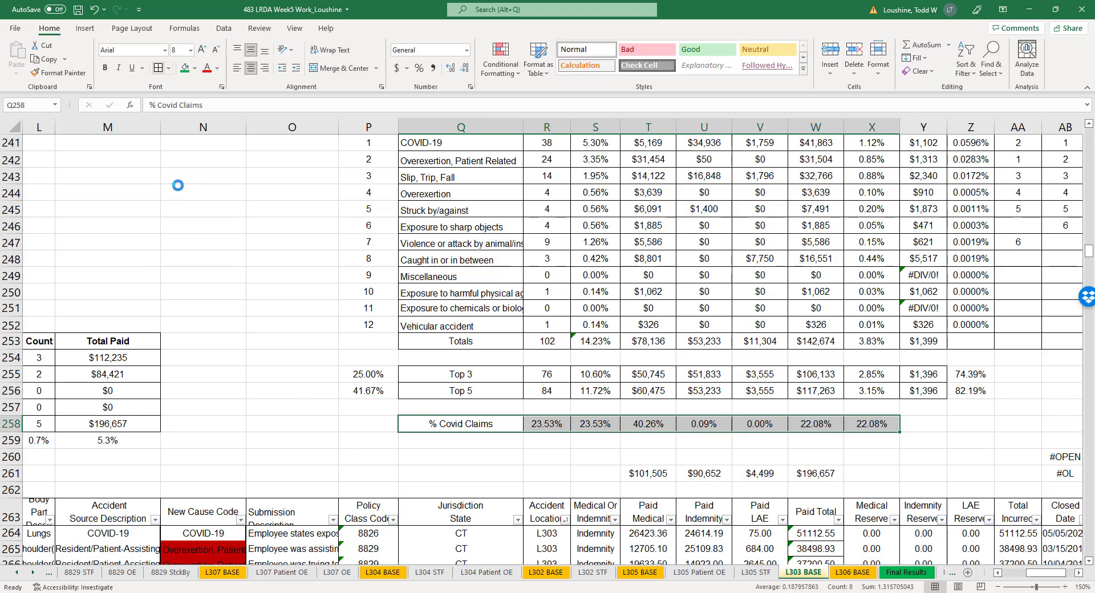
{"action": "left_click", "coordinate": [188, 209]}
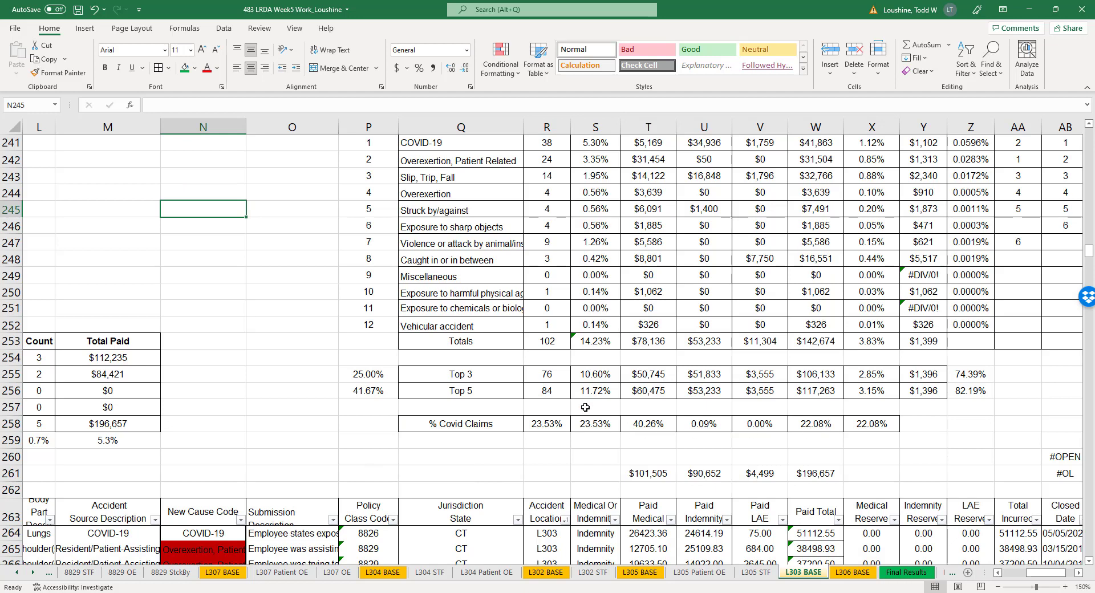
- Correct the % Covid Claims formula in R258 to =R241/R253 and fill it across the row to X258
{"action": "scroll", "coordinate": [573, 341], "scroll_direction": "up", "scroll_amount": 1}
{"action": "double_click", "coordinate": [557, 483]}
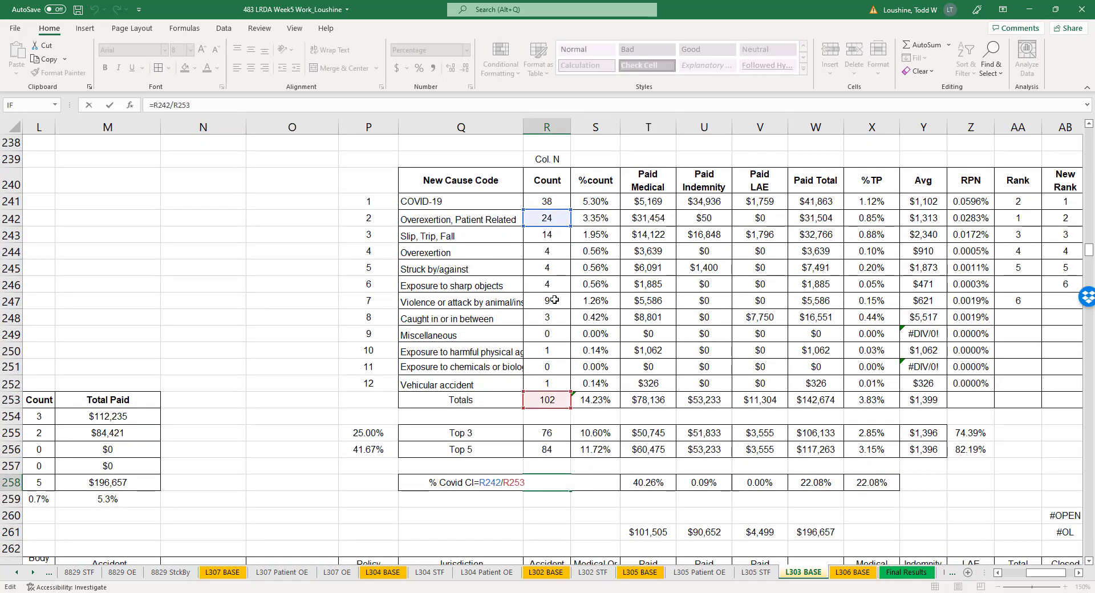
{"action": "left_click", "coordinate": [170, 105]}
{"action": "key", "text": "BackSpace"}
{"action": "key", "text": "BackSpace"}
{"action": "key", "text": "BackSpace"}
{"action": "key", "text": "BackSpace"}
{"action": "left_click", "coordinate": [548, 200]}
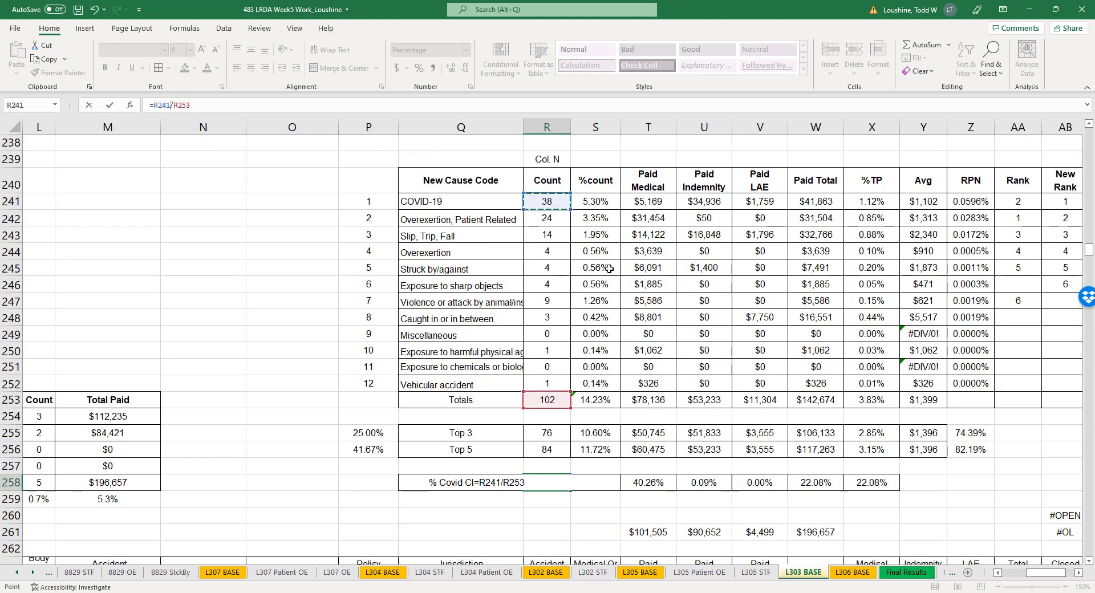
{"action": "key", "text": "Return"}
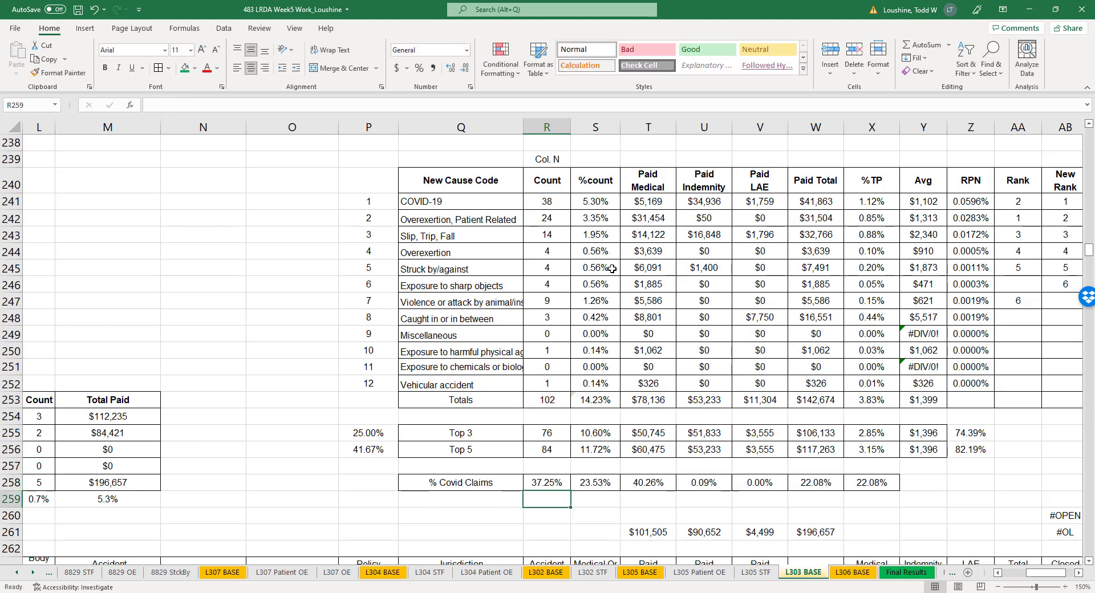
{"action": "left_click", "coordinate": [551, 482]}
{"action": "left_click_drag", "start_coordinate": [570, 491], "coordinate": [885, 498]}
{"action": "left_click", "coordinate": [971, 498]}
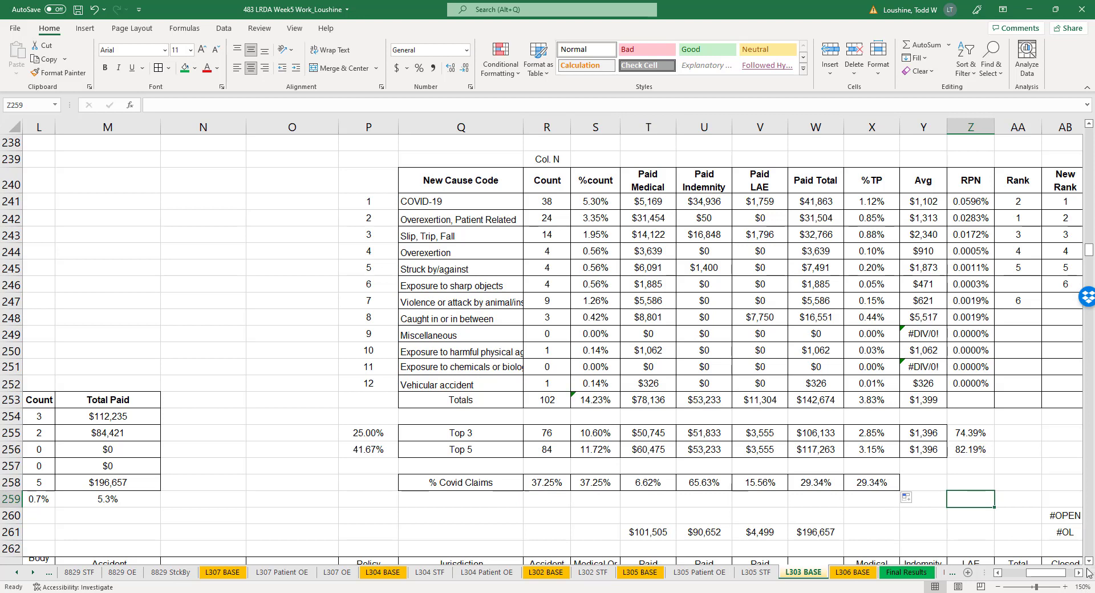
- Sort the New Cause Code table Q241:AB252, without headers, by the RPN in Column Z from largest to smallest
{"action": "left_click", "coordinate": [1078, 572]}
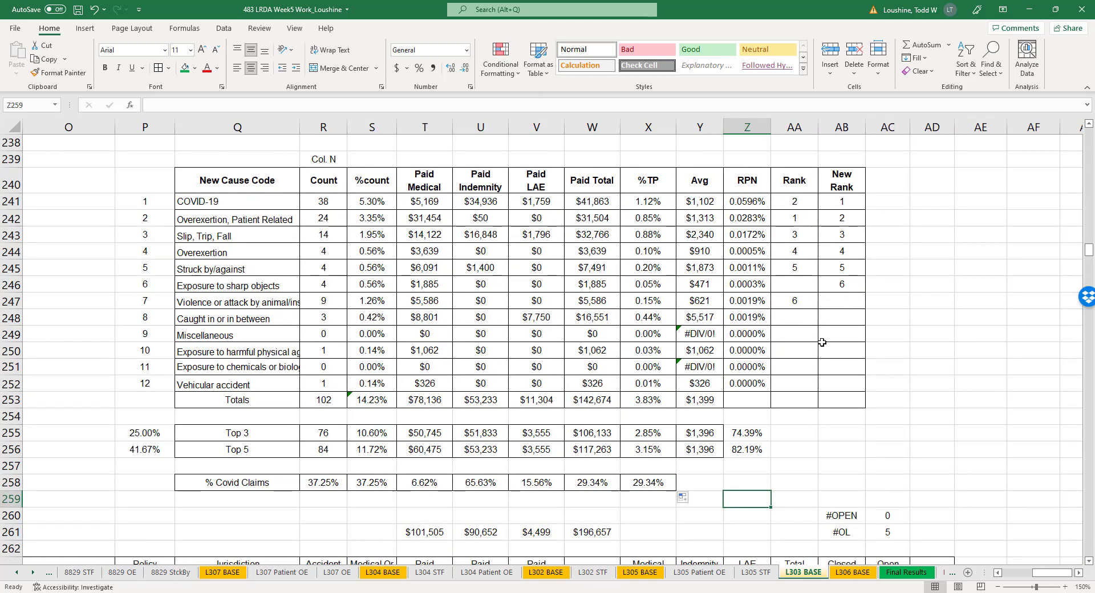
{"action": "left_click_drag", "start_coordinate": [843, 384], "coordinate": [231, 204]}
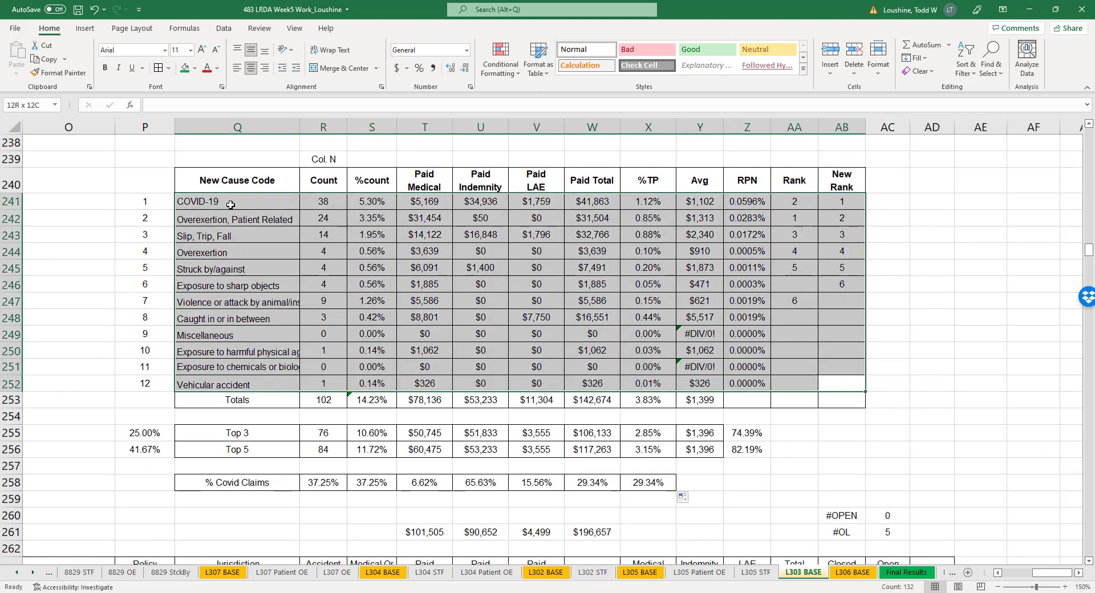
{"action": "left_click", "coordinate": [224, 28]}
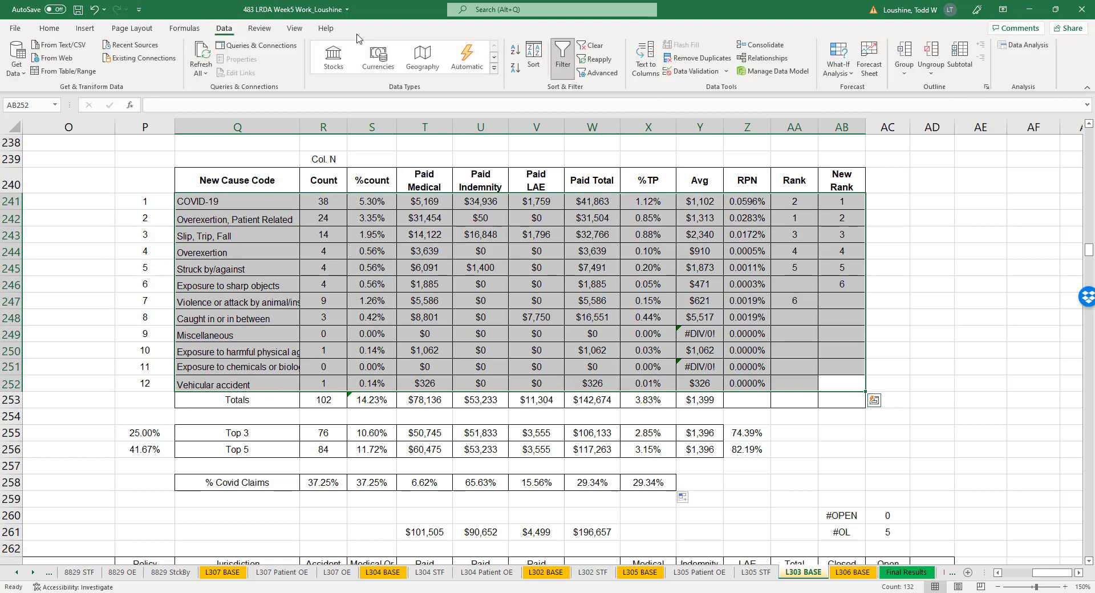
{"action": "left_click", "coordinate": [533, 57]}
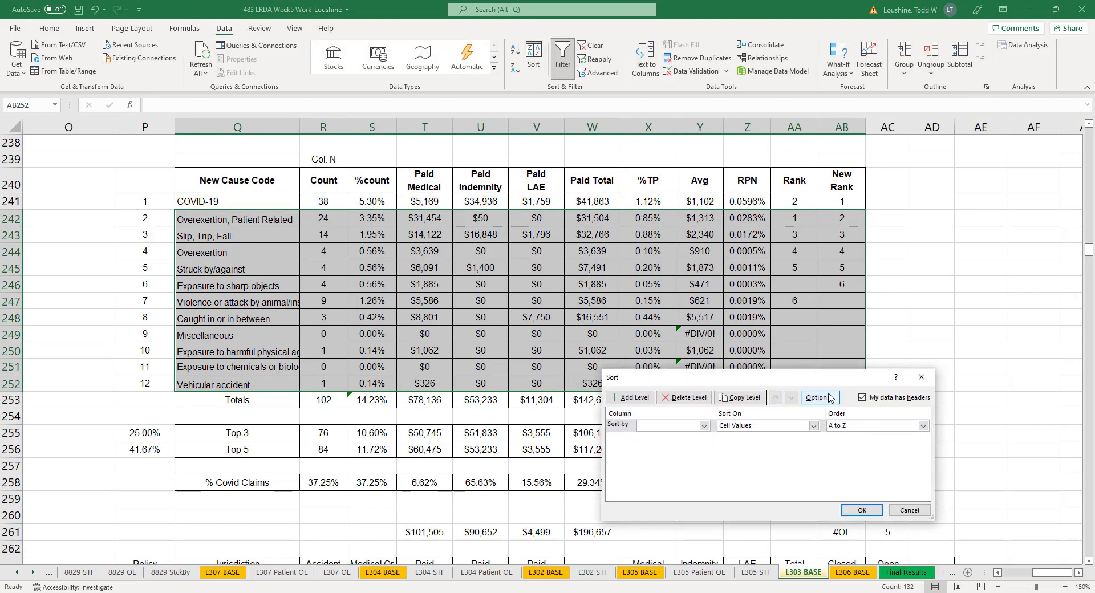
{"action": "left_click", "coordinate": [861, 399]}
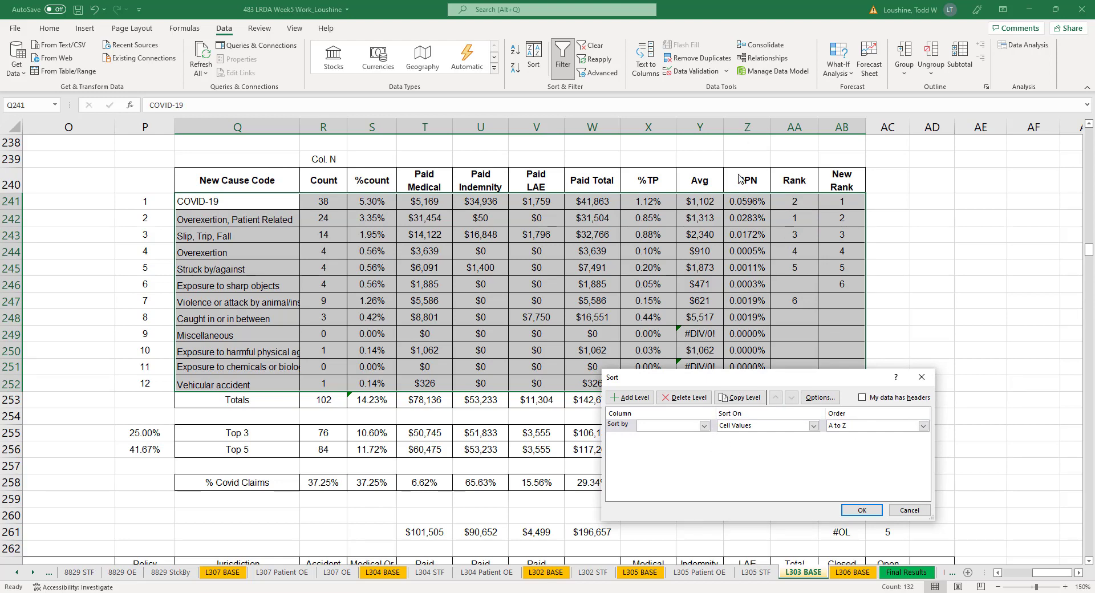
{"action": "left_click", "coordinate": [704, 426]}
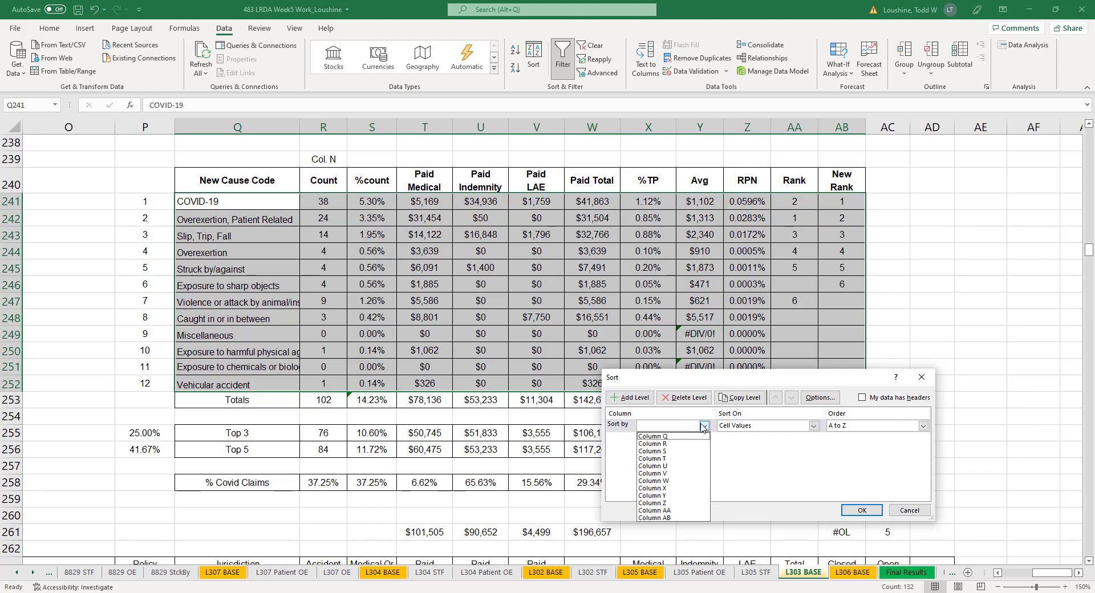
{"action": "left_click", "coordinate": [667, 503]}
{"action": "left_click", "coordinate": [923, 426]}
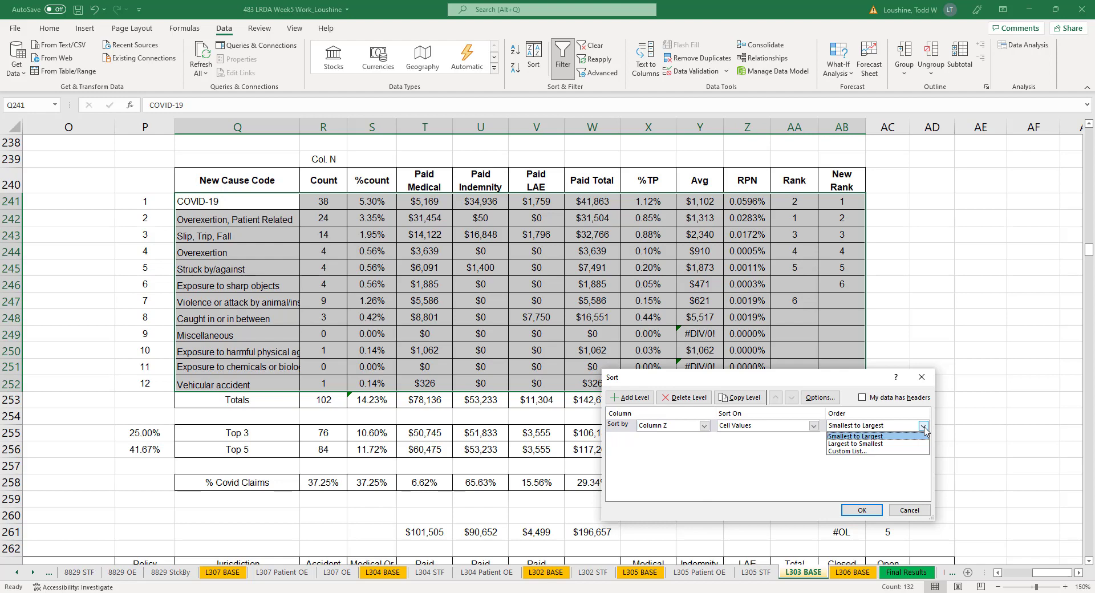
{"action": "left_click", "coordinate": [894, 444]}
{"action": "left_click", "coordinate": [862, 510]}
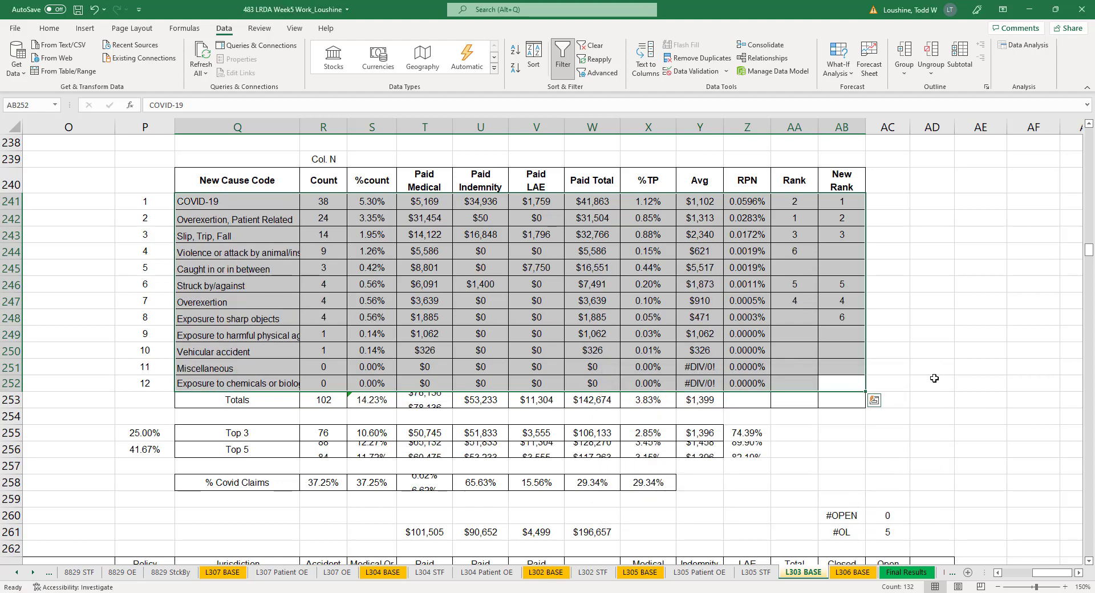
{"action": "left_click", "coordinate": [931, 383]}
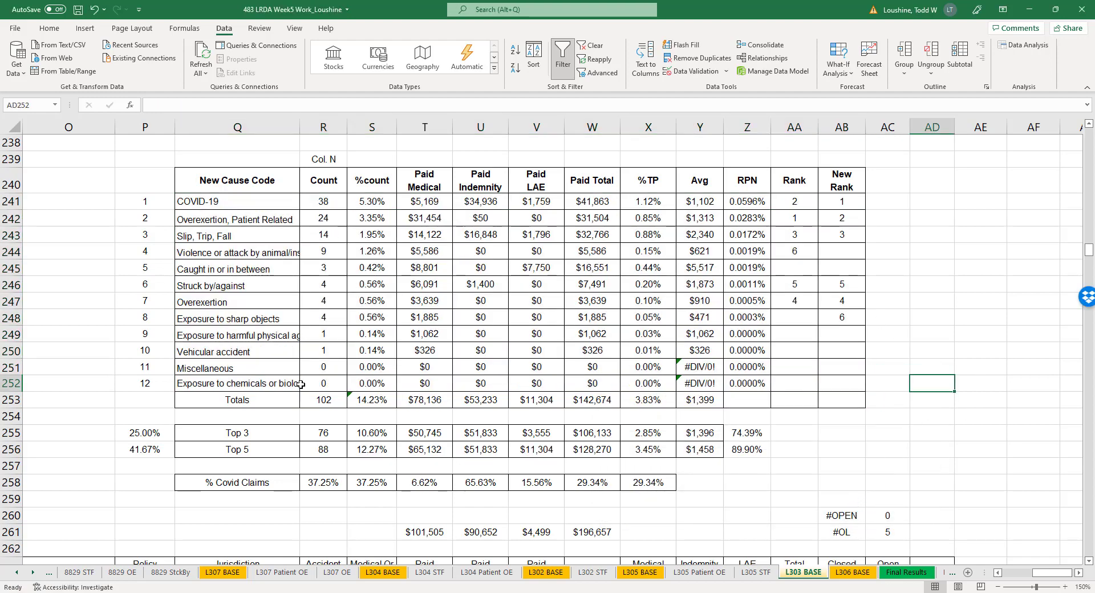
- Check that the % Covid Claims formulas in R258 and X258 reference the COVID-19 row and the totals
{"action": "left_click", "coordinate": [322, 475]}
{"action": "type", "text": "=R241/R253"}
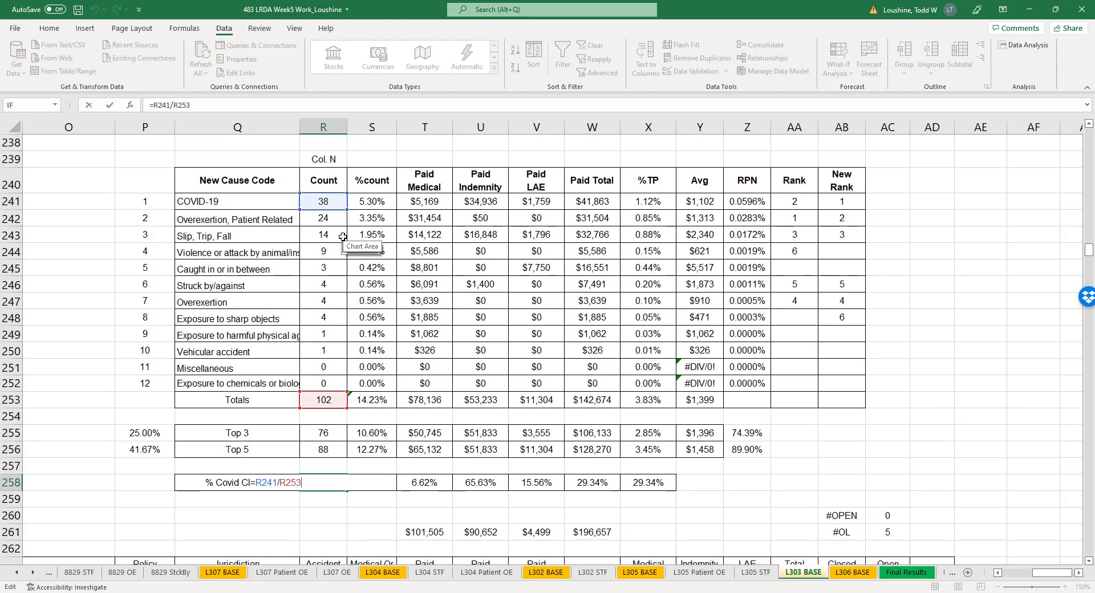
{"action": "key", "text": "Return"}
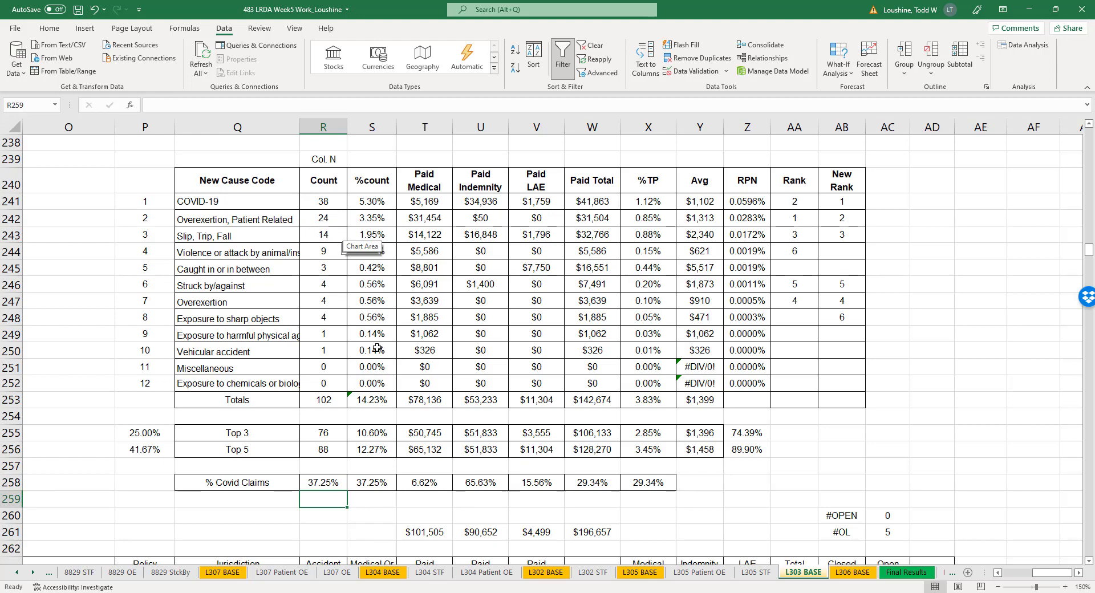
{"action": "left_click", "coordinate": [671, 490]}
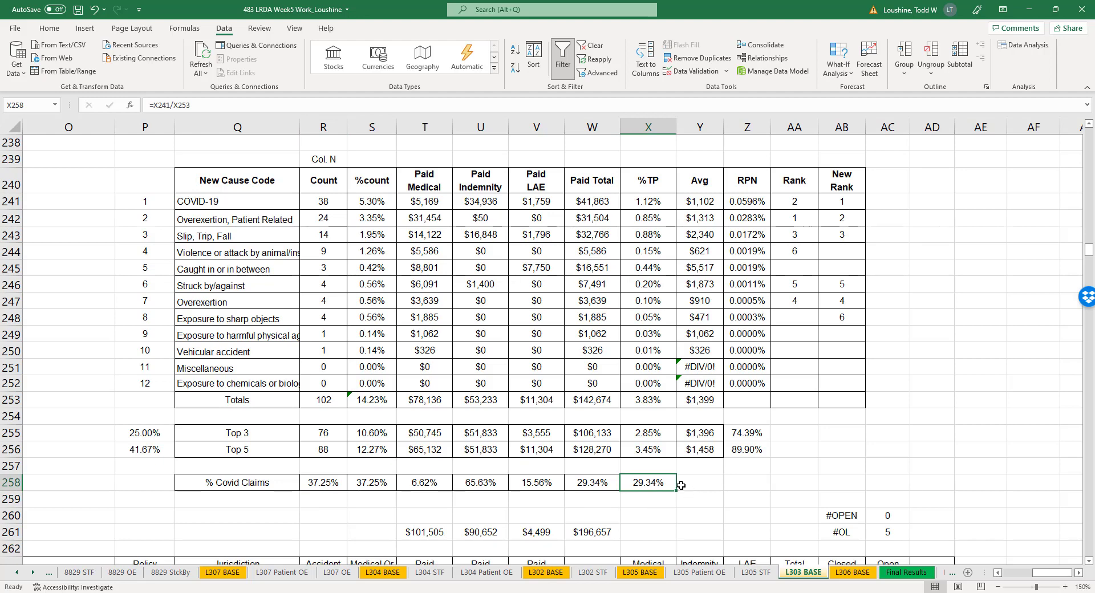
- Review the RPN formula in Z242 and the second- and third-ranked causes in the New Cause Code table
{"action": "left_click", "coordinate": [611, 491]}
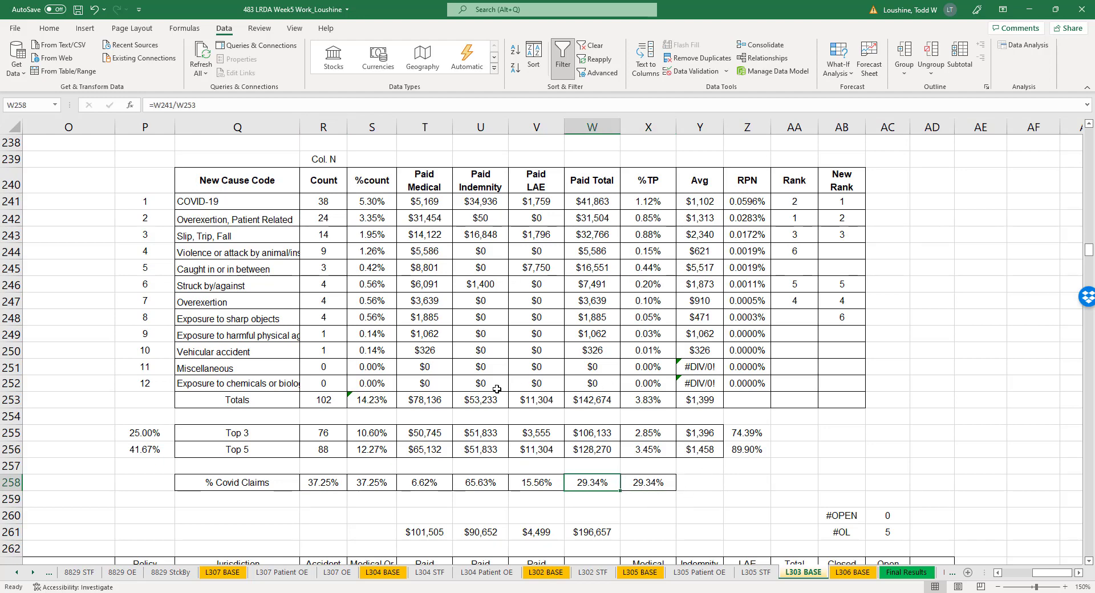
{"action": "left_click", "coordinate": [767, 221]}
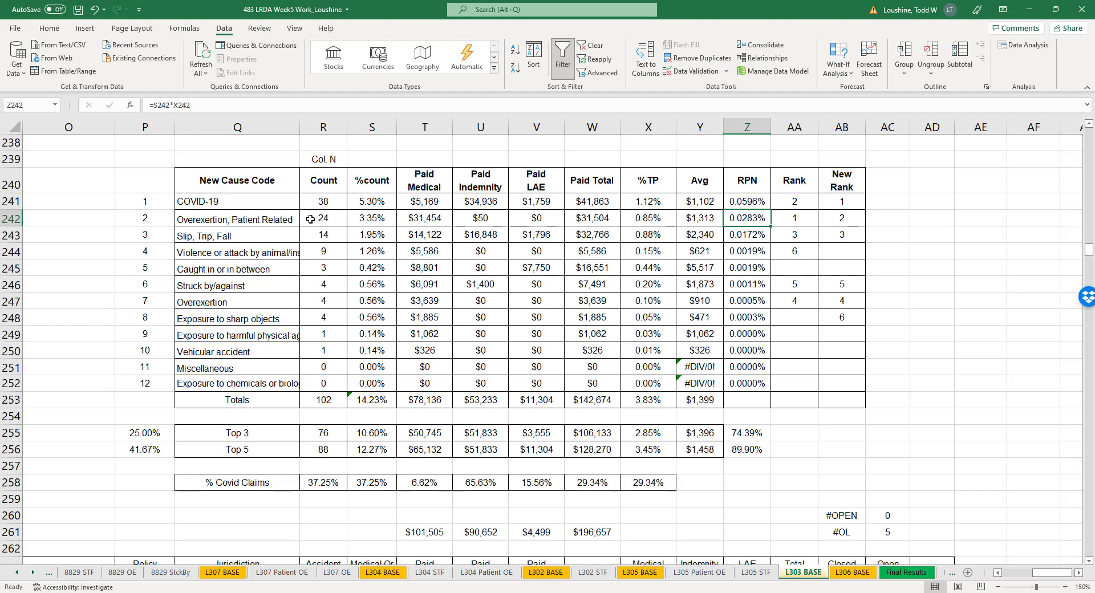
{"action": "left_click", "coordinate": [247, 219]}
{"action": "left_click", "coordinate": [260, 234]}
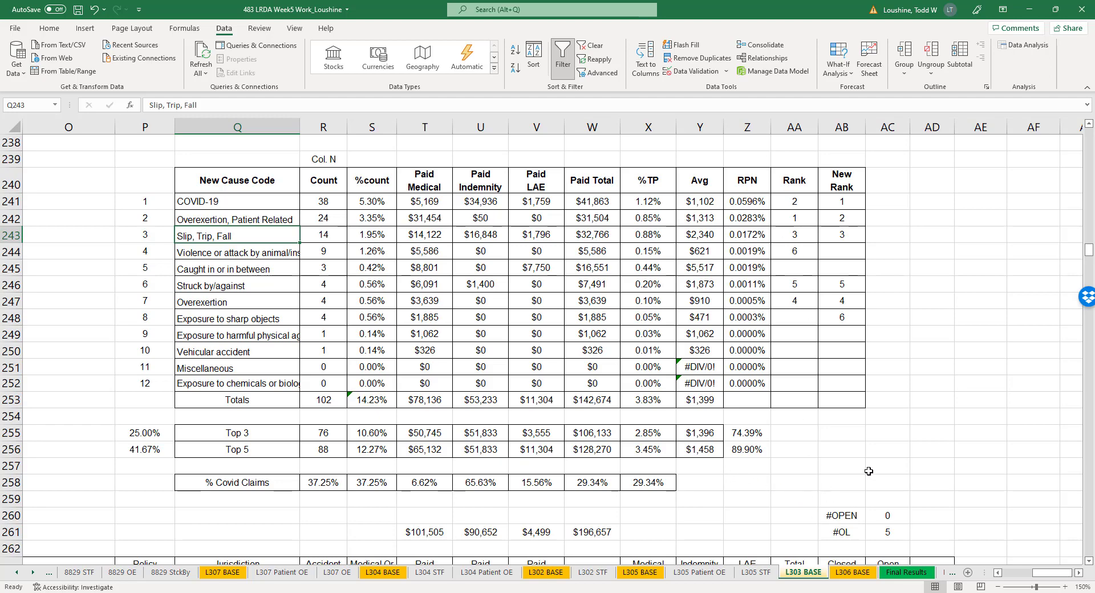
- Check which cell the Avg Claim per year formula in N166 of the Forecasted table references
{"action": "scroll", "coordinate": [578, 335], "scroll_direction": "up", "scroll_amount": 20}
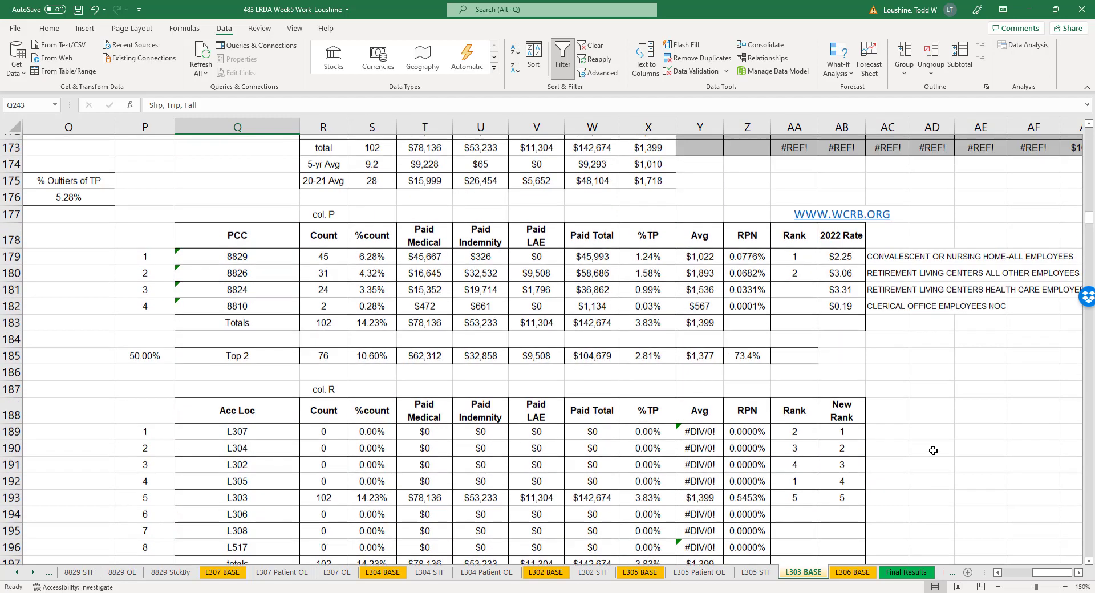
{"action": "left_click_drag", "start_coordinate": [1046, 573], "coordinate": [1034, 576]}
{"action": "scroll", "coordinate": [653, 459], "scroll_direction": "up", "scroll_amount": 3}
{"action": "scroll", "coordinate": [652, 459], "scroll_direction": "up", "scroll_amount": 2}
{"action": "scroll", "coordinate": [652, 459], "scroll_direction": "down", "scroll_amount": 1}
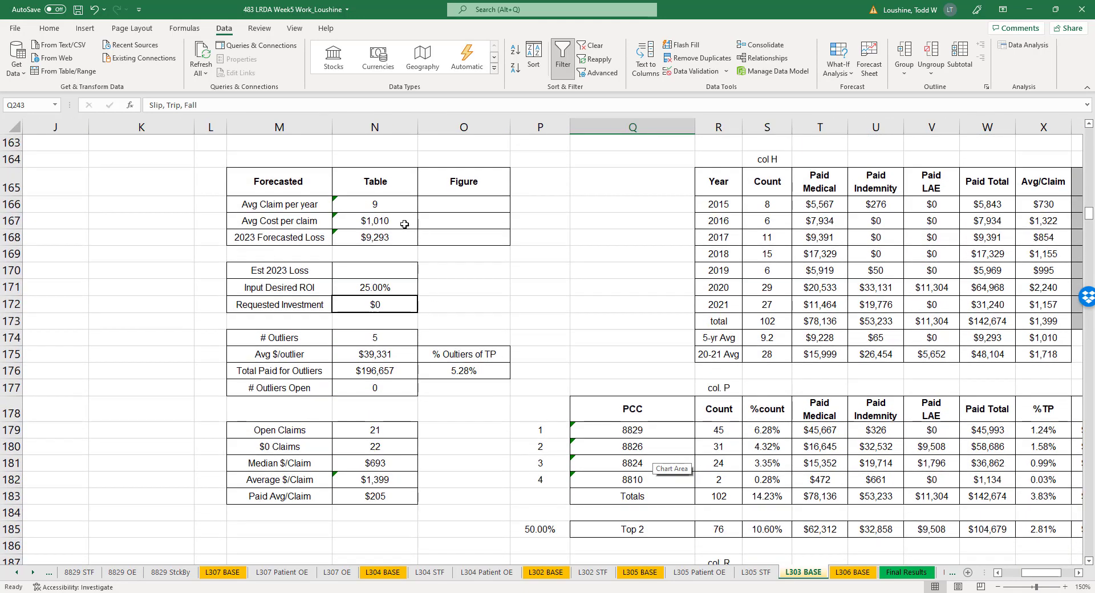
{"action": "double_click", "coordinate": [385, 203]}
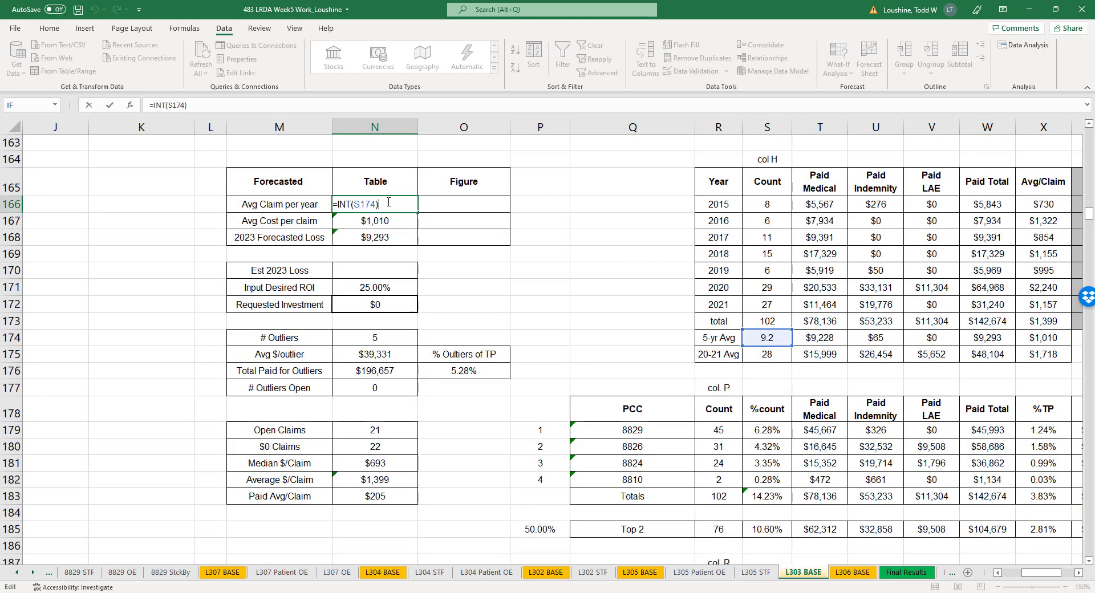
{"action": "key", "text": "Return"}
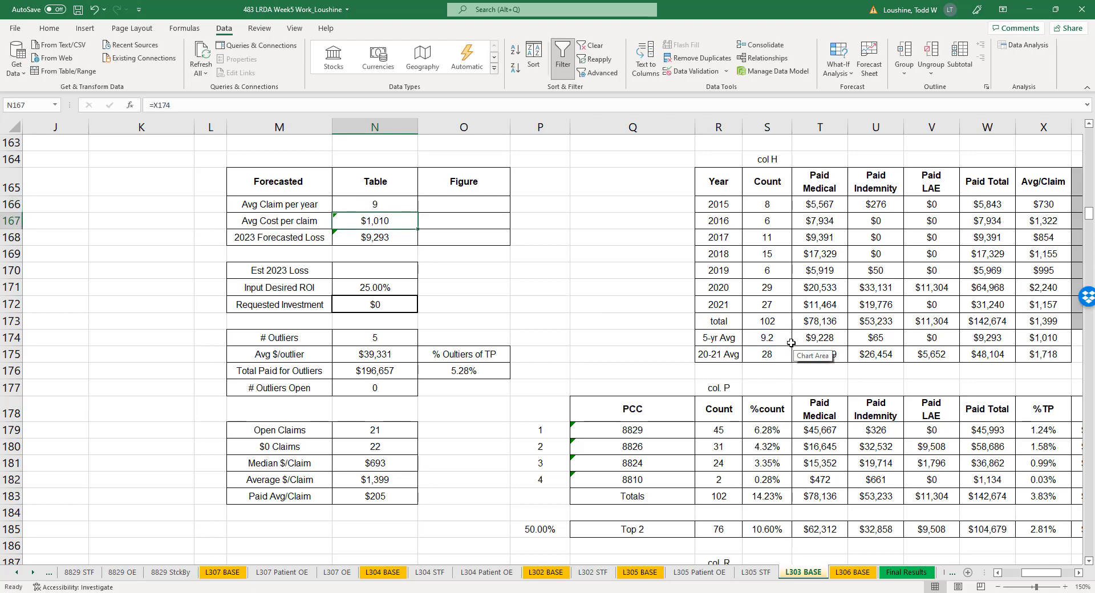
- Extend the yearly claim count average in S174 to =AVERAGE(S166:S171) and relabel R174 as 6-yr Avg
{"action": "double_click", "coordinate": [773, 339]}
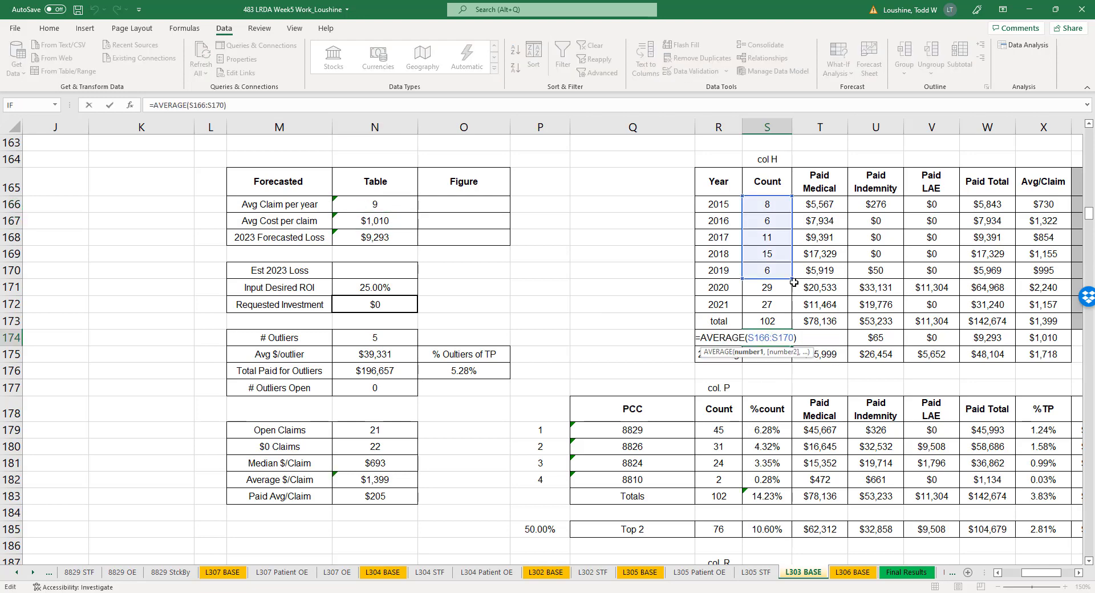
{"action": "left_click_drag", "start_coordinate": [791, 278], "coordinate": [790, 290]}
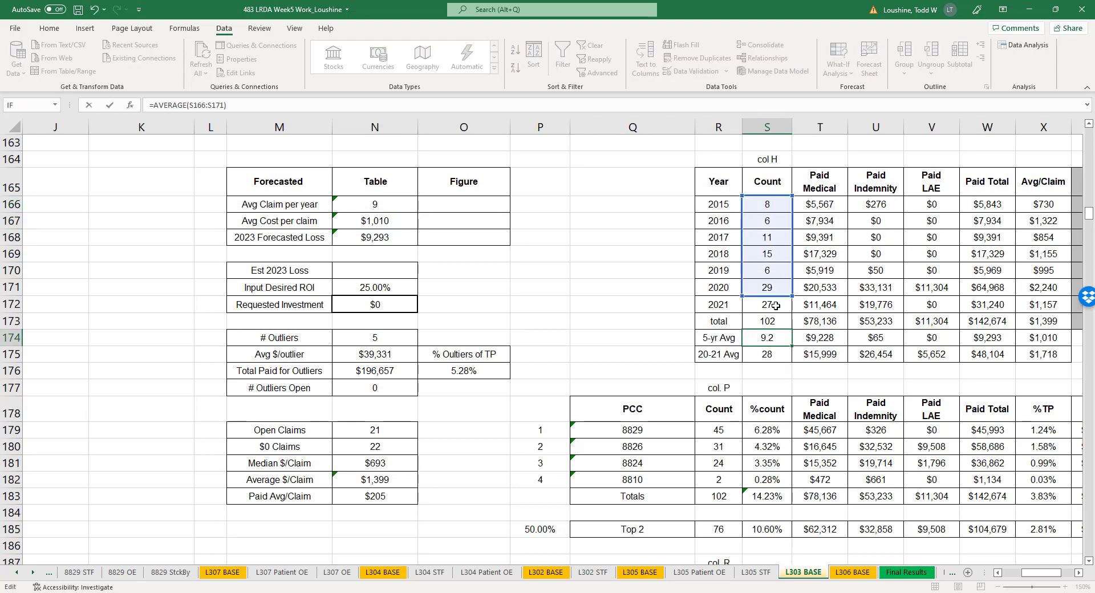
{"action": "key", "text": "Return"}
{"action": "left_click", "coordinate": [719, 338]}
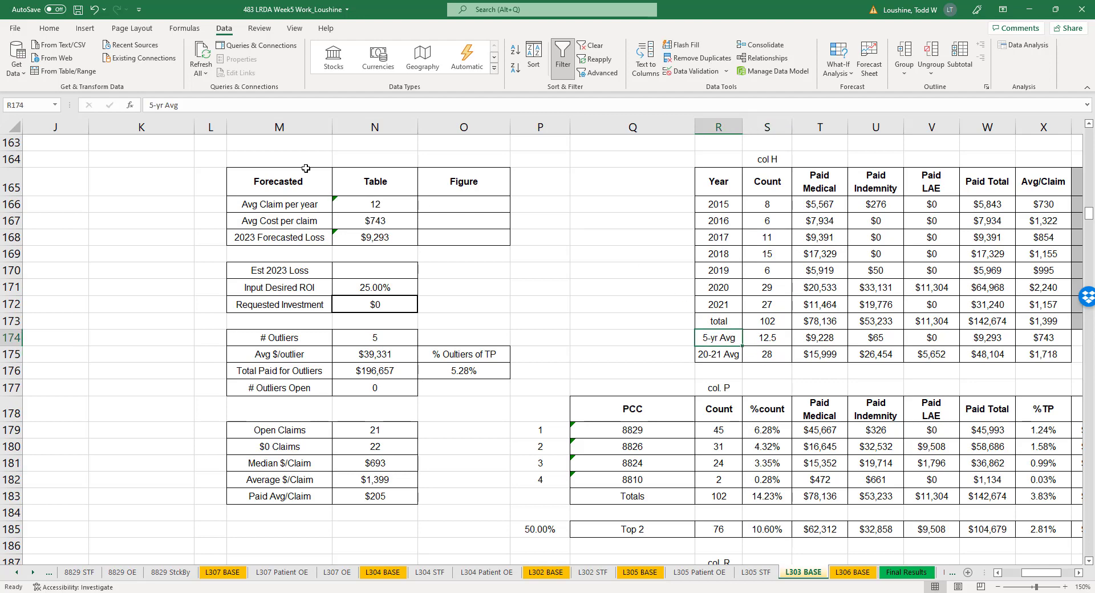
{"action": "left_click", "coordinate": [155, 106]}
{"action": "key", "text": "BackSpace"}
{"action": "type", "text": "6"}
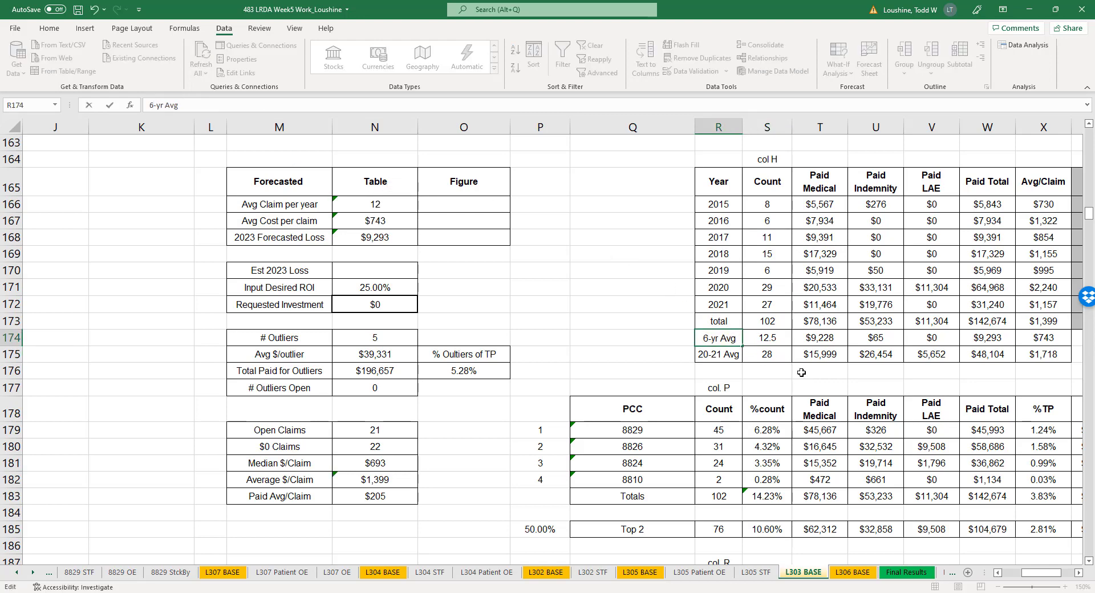
{"action": "left_click", "coordinate": [800, 381]}
- Change the Paid Medical average in T174 to =AVERAGE(T166:T171) and fill it across the row through Paid Total in W174
{"action": "left_click", "coordinate": [278, 239]}
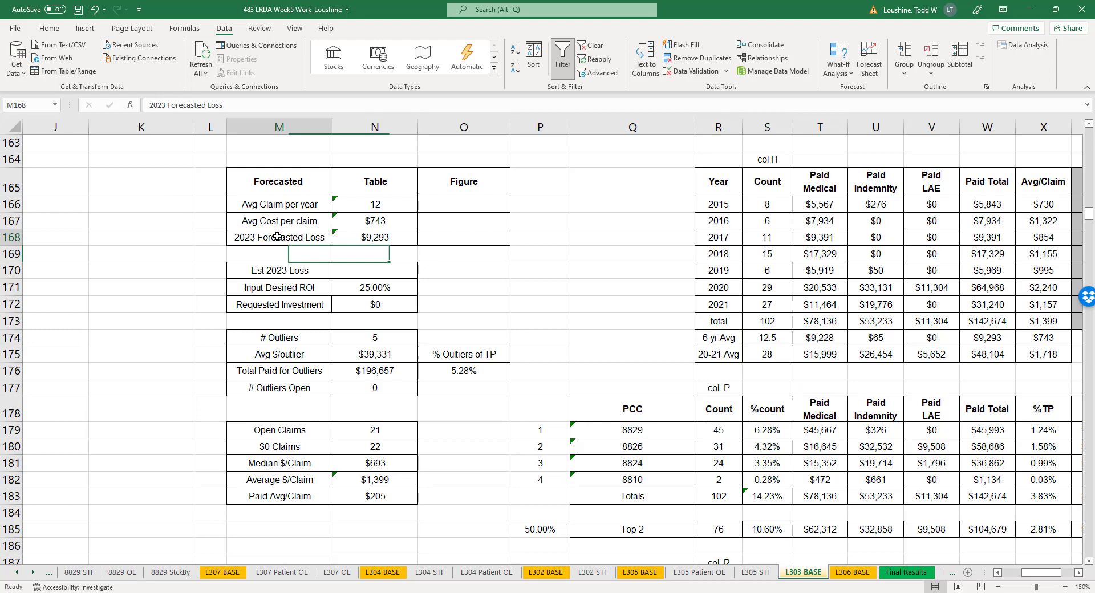
{"action": "left_click", "coordinate": [290, 272]}
{"action": "left_click", "coordinate": [813, 305]}
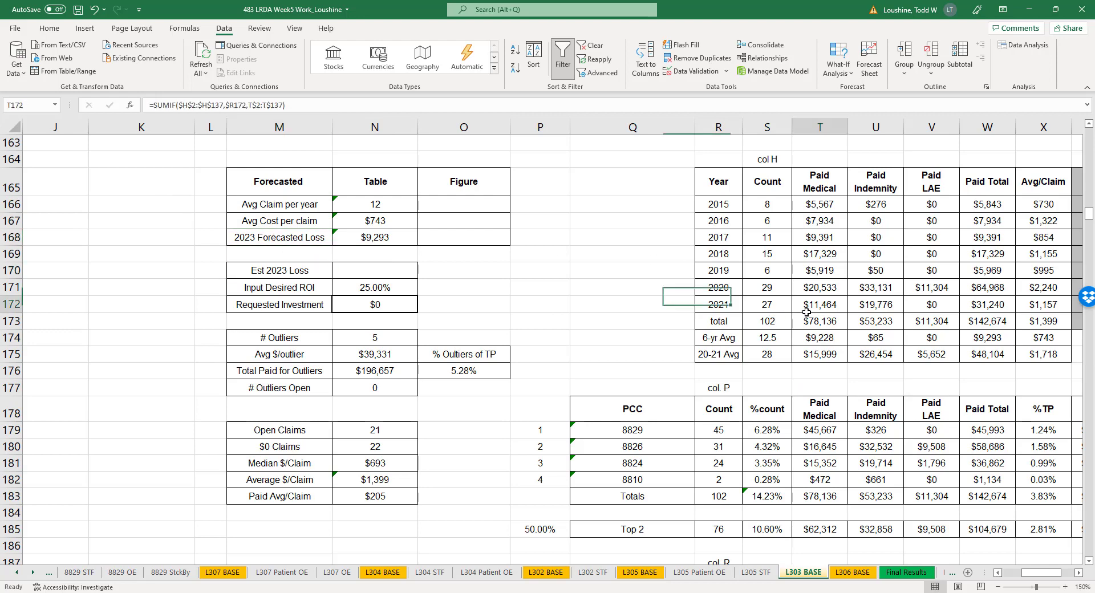
{"action": "double_click", "coordinate": [826, 337]}
{"action": "left_click_drag", "start_coordinate": [848, 281], "coordinate": [848, 297]}
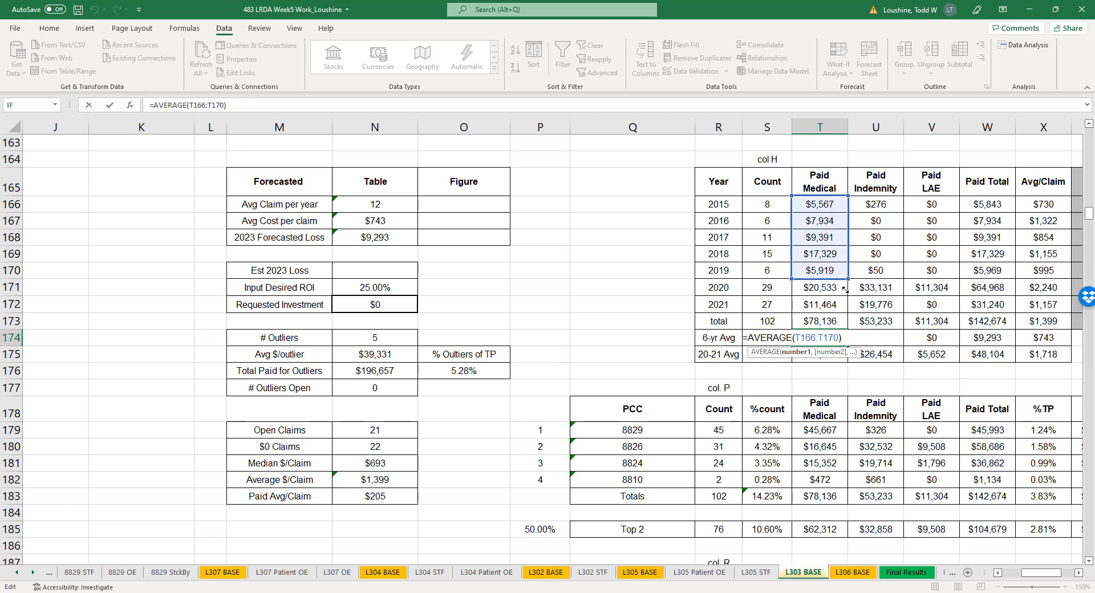
{"action": "key", "text": "Return"}
{"action": "left_click", "coordinate": [843, 339]}
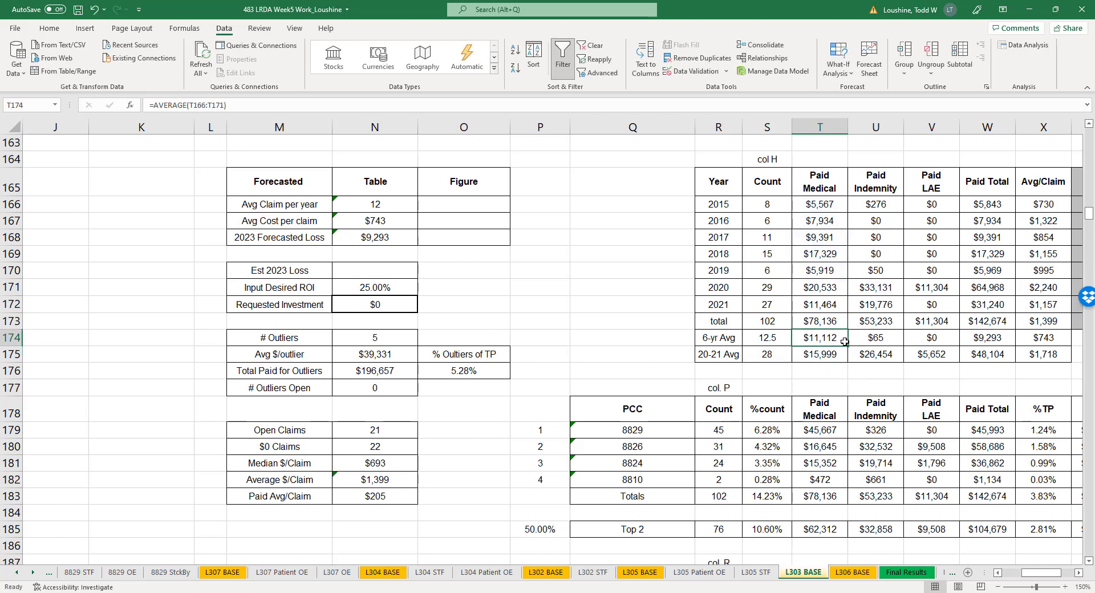
{"action": "left_click_drag", "start_coordinate": [848, 345], "coordinate": [1009, 343]}
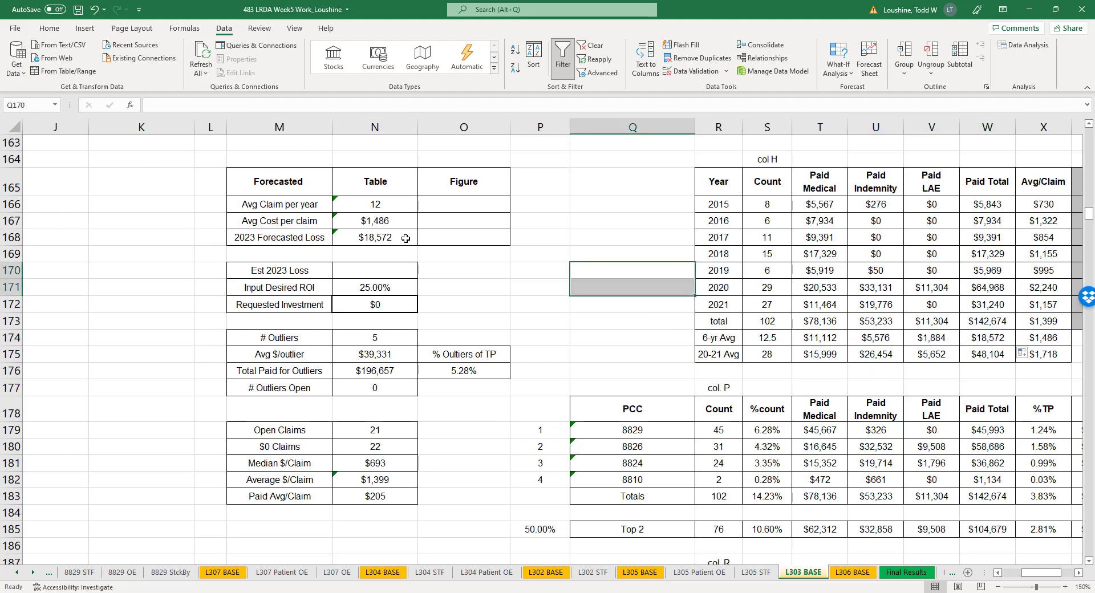
- Calculate the outlier share beside # Outliers by entering =N174/34 in O174, and add borders to the cell
{"action": "left_click", "coordinate": [484, 338]}
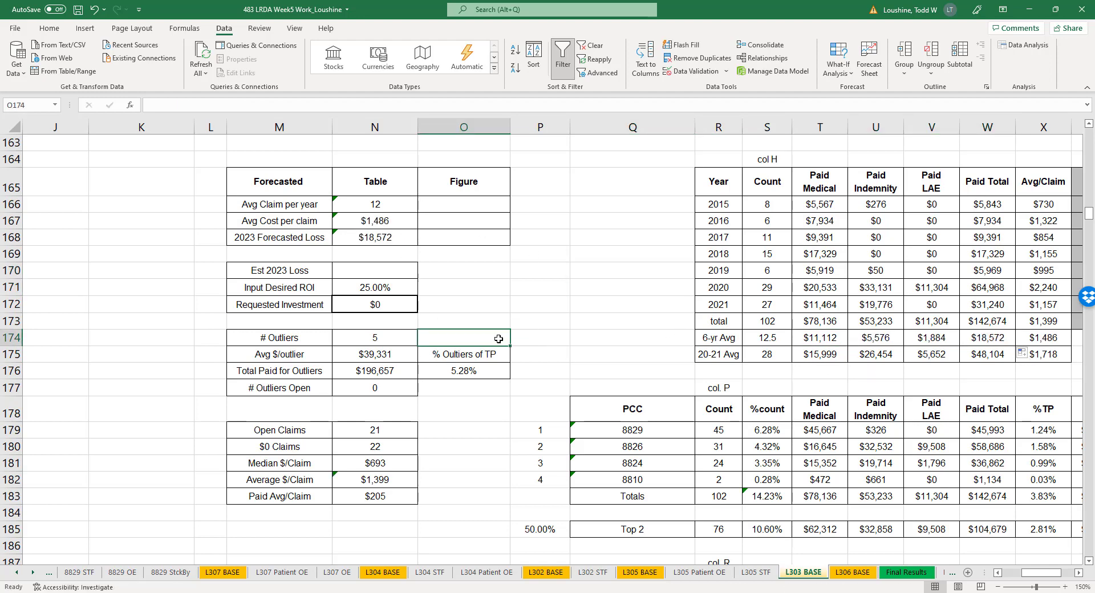
{"action": "type", "text": "="}
{"action": "left_click", "coordinate": [396, 338]}
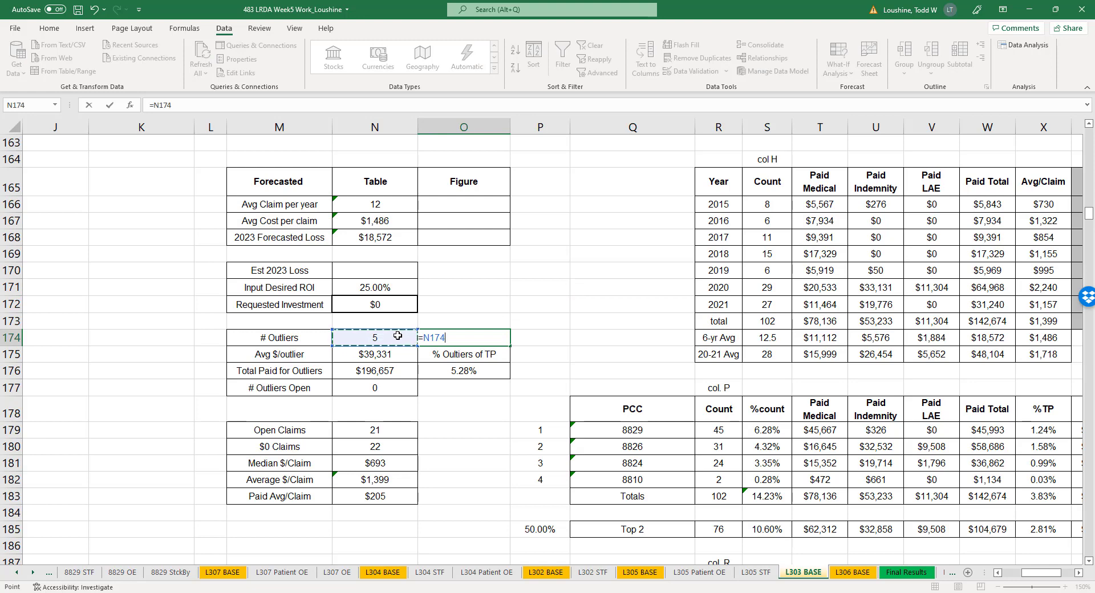
{"action": "type", "text": "/34"}
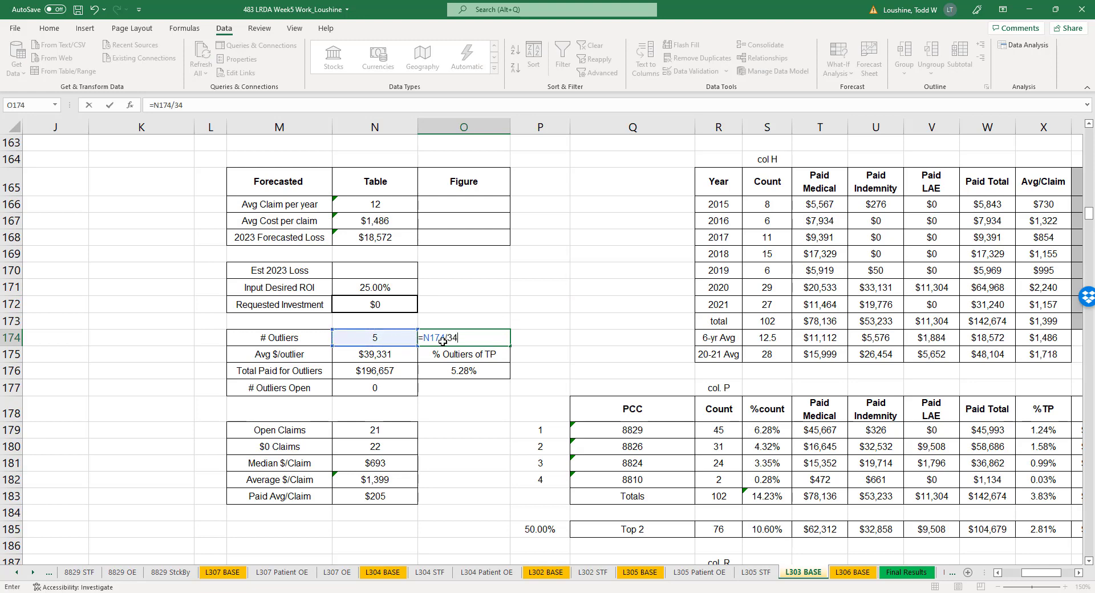
{"action": "key", "text": "ctrl+Return"}
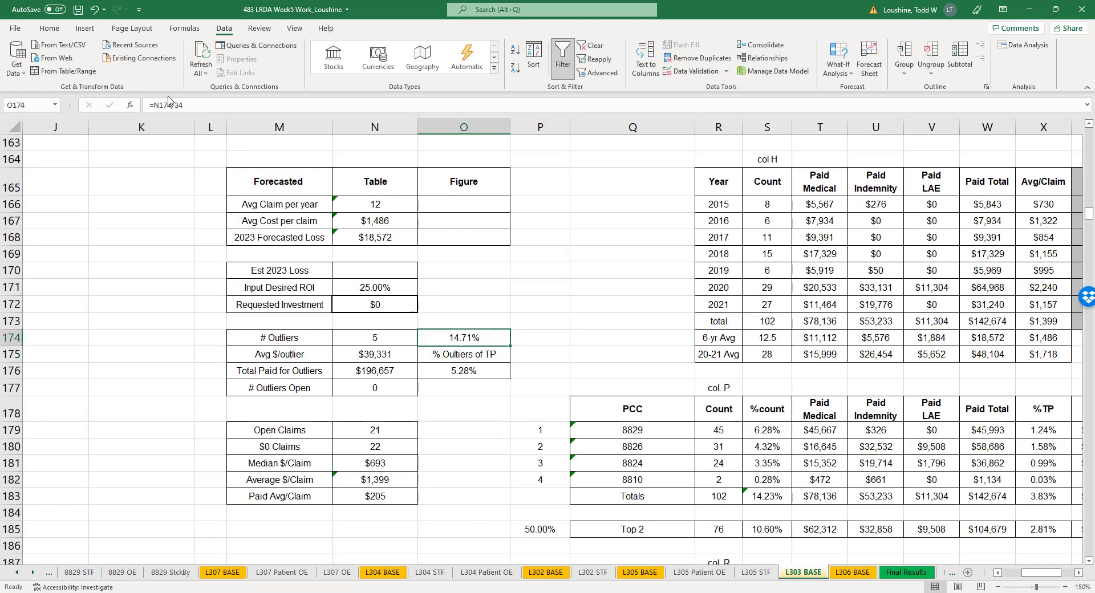
{"action": "left_click", "coordinate": [49, 29]}
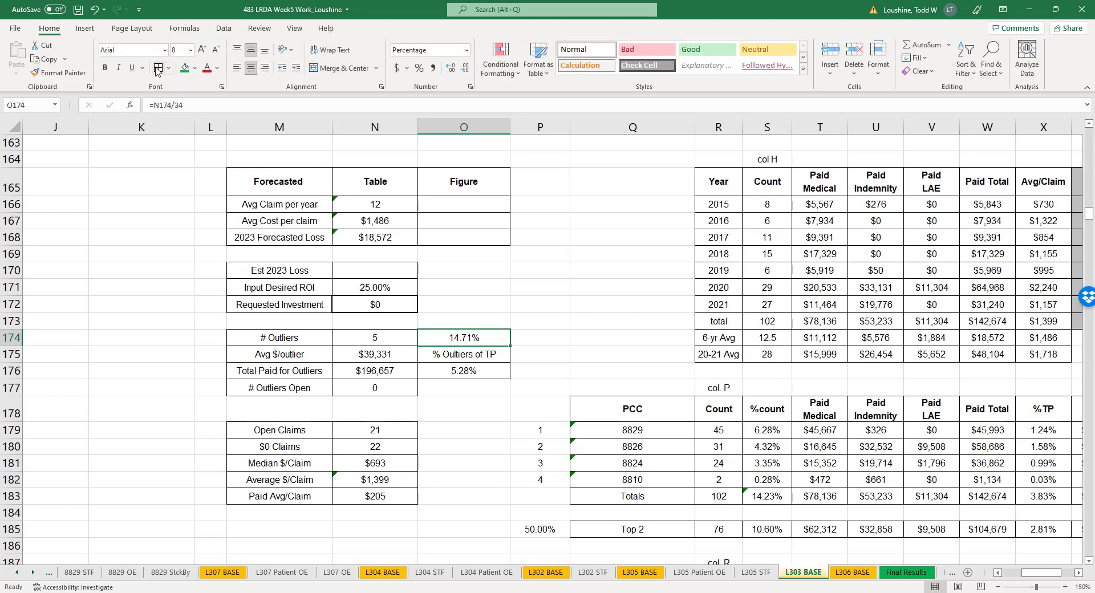
{"action": "left_click", "coordinate": [572, 307]}
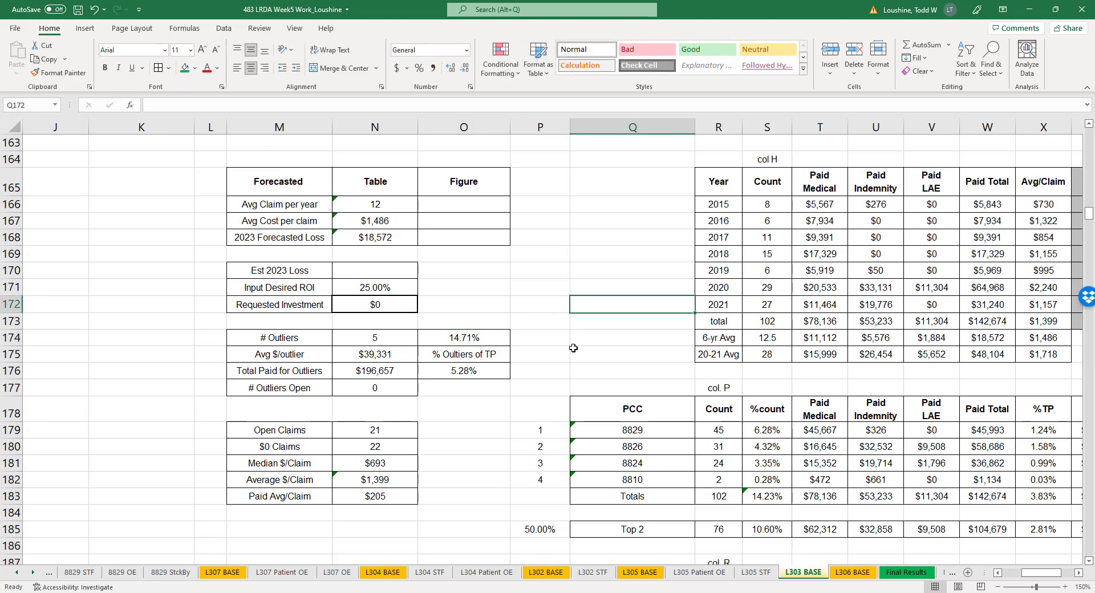
{"action": "left_click", "coordinate": [602, 372]}
- Insert a scatter chart of yearly claim counts from R165:S171 and place it beside the Forecasted table, over the empty columns before M
{"action": "left_click_drag", "start_coordinate": [714, 188], "coordinate": [779, 288]}
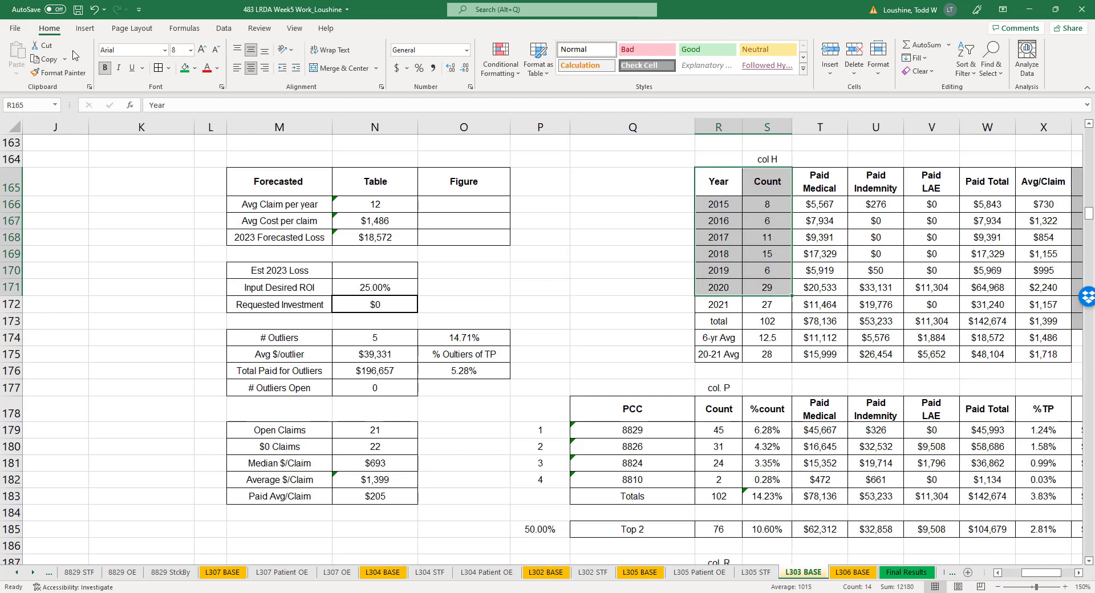
{"action": "left_click", "coordinate": [85, 27]}
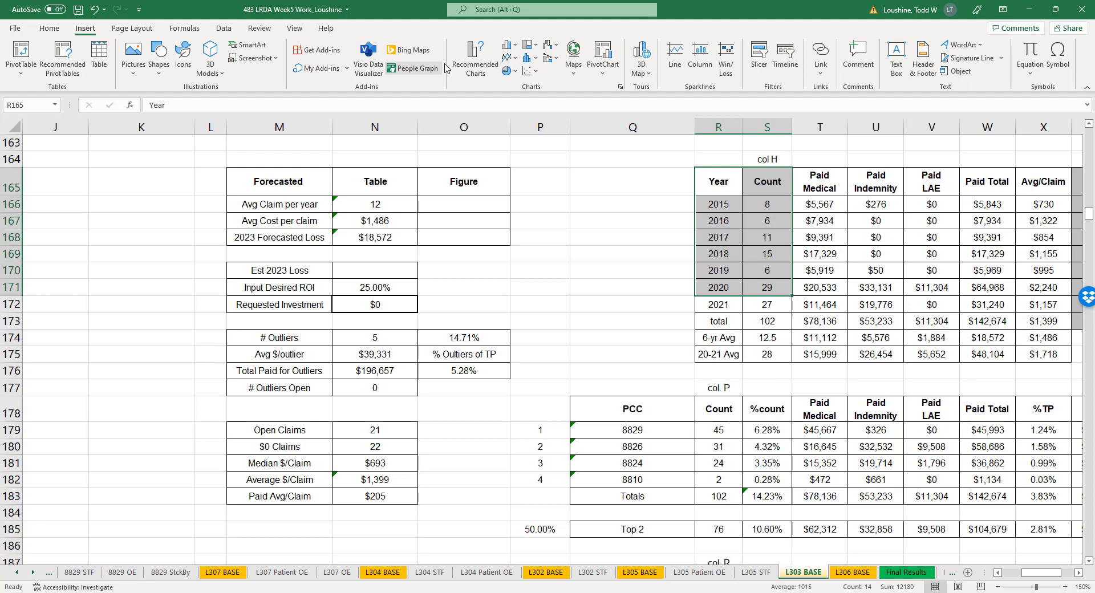
{"action": "left_click", "coordinate": [525, 74]}
{"action": "left_click", "coordinate": [536, 109]}
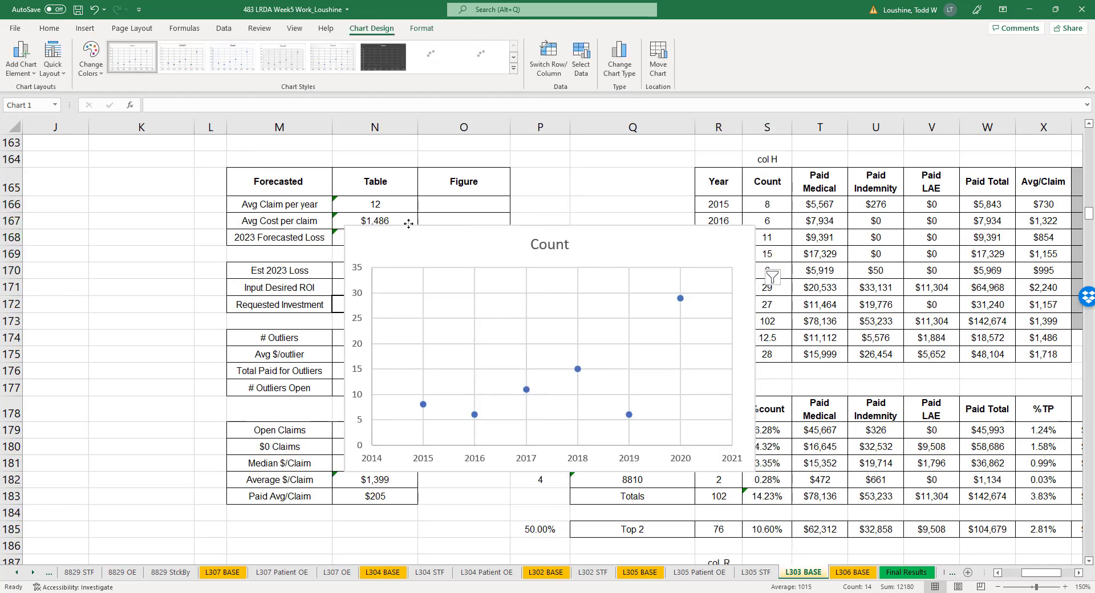
{"action": "left_click_drag", "start_coordinate": [408, 223], "coordinate": [95, 140]}
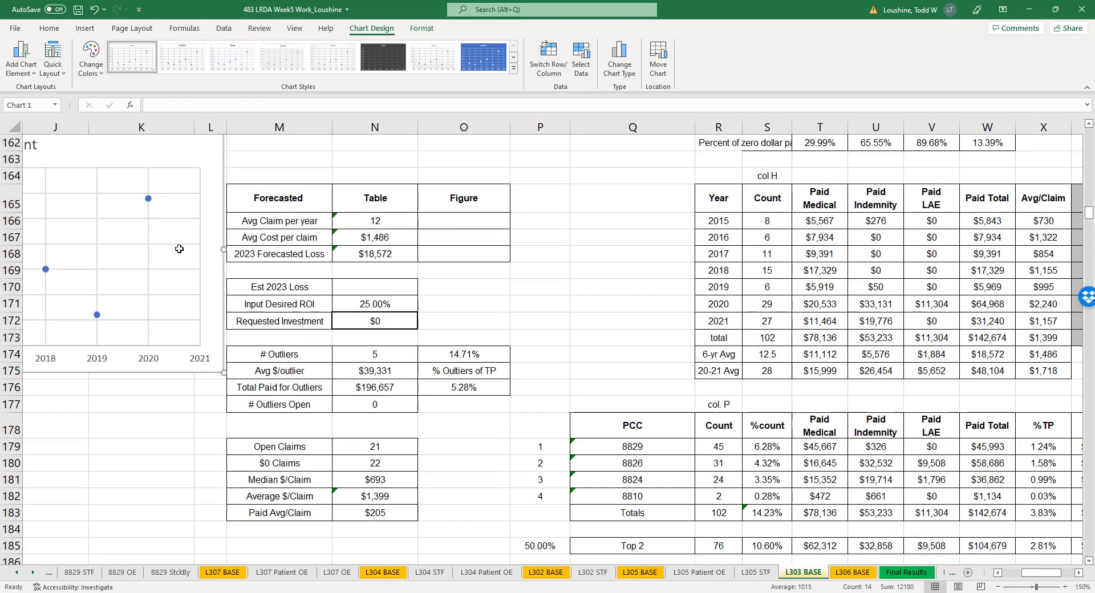
{"action": "scroll", "coordinate": [179, 249], "scroll_direction": "up", "scroll_amount": 3}
{"action": "left_click_drag", "start_coordinate": [144, 364], "coordinate": [146, 345]}
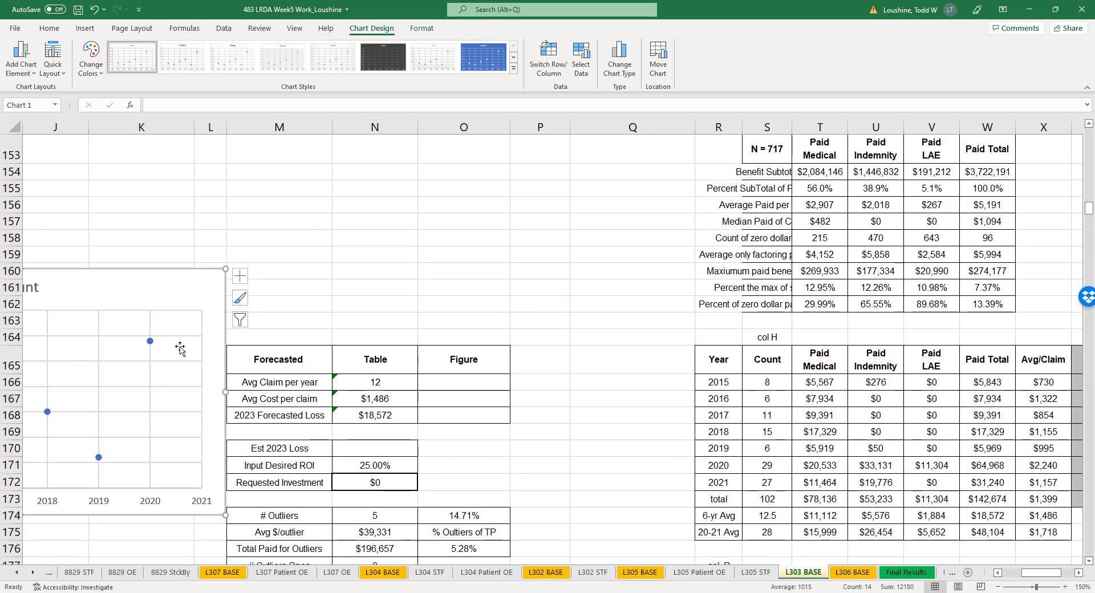
- Add a linear trendline to the Count chart, forecast forward 3 periods, with the R-squared value displayed
{"action": "right_click", "coordinate": [149, 341]}
{"action": "left_click", "coordinate": [224, 449]}
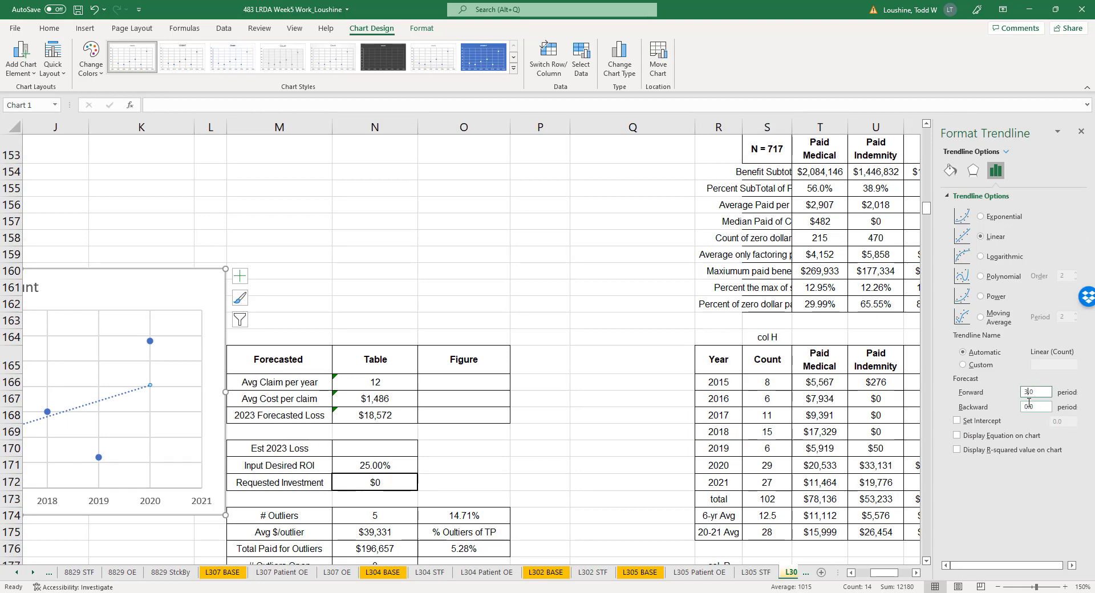
{"action": "left_click", "coordinate": [957, 450]}
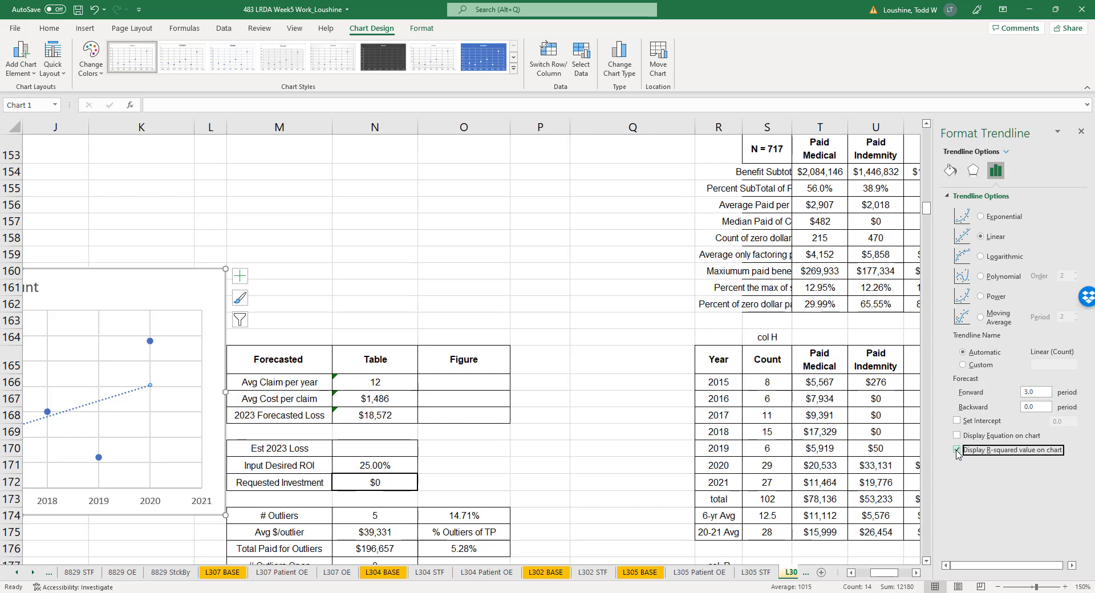
{"action": "left_click", "coordinate": [1081, 132]}
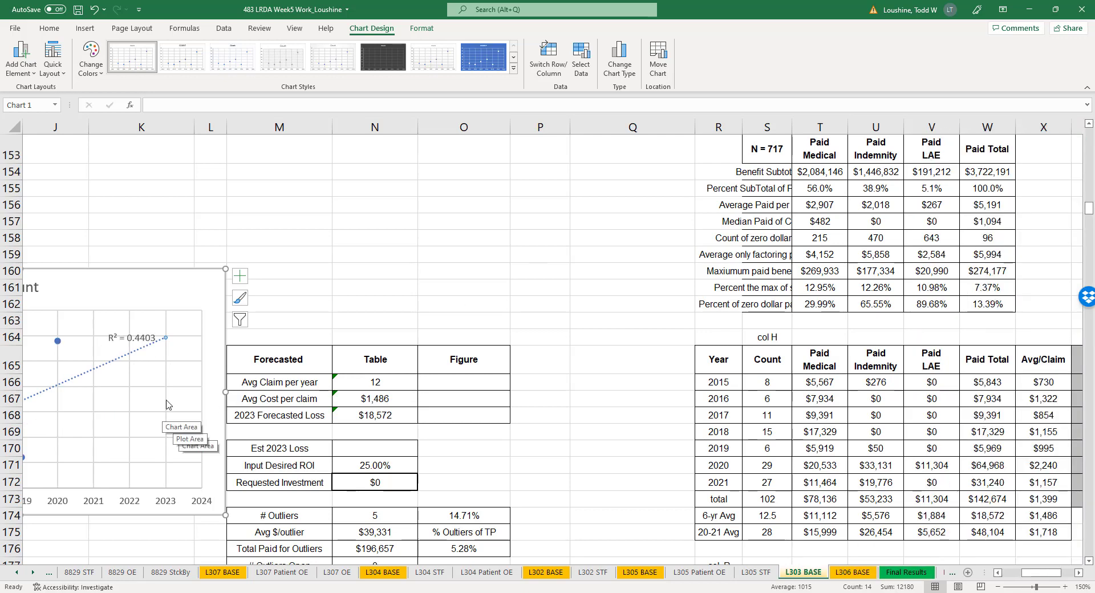
- Enter 30 as the Figure value for Avg Claim per year in O166, read from the Count trendline at 2023
{"action": "left_click", "coordinate": [997, 572]}
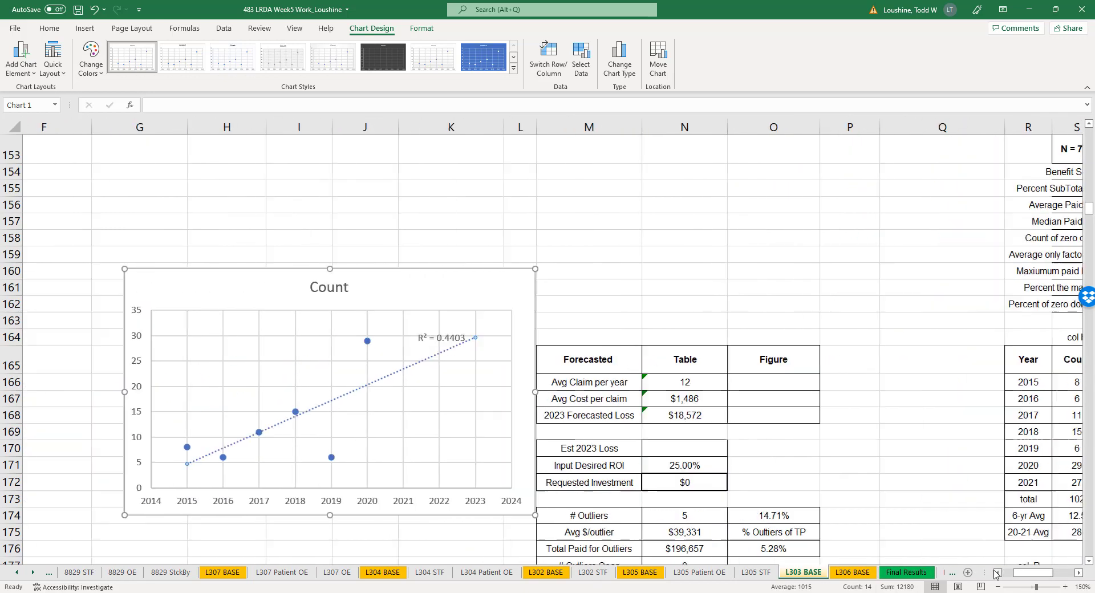
{"action": "left_click", "coordinate": [786, 387]}
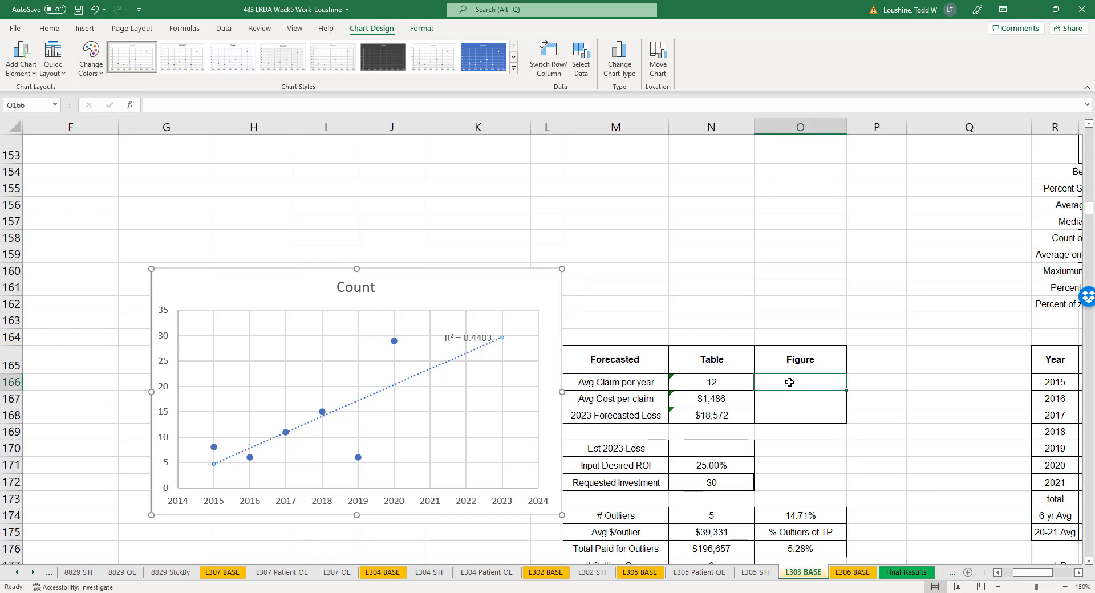
{"action": "type", "text": "36"}
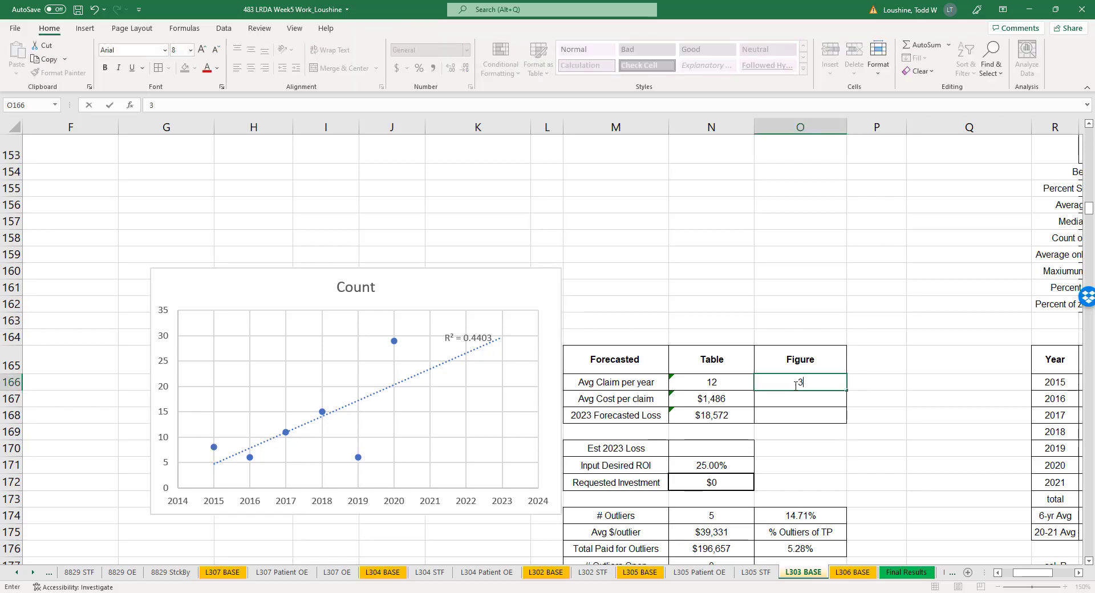
{"action": "left_click", "coordinate": [891, 317]}
- Insert a scatter chart of the yearly Paid Total values from W165:W171
{"action": "left_click", "coordinate": [1077, 572]}
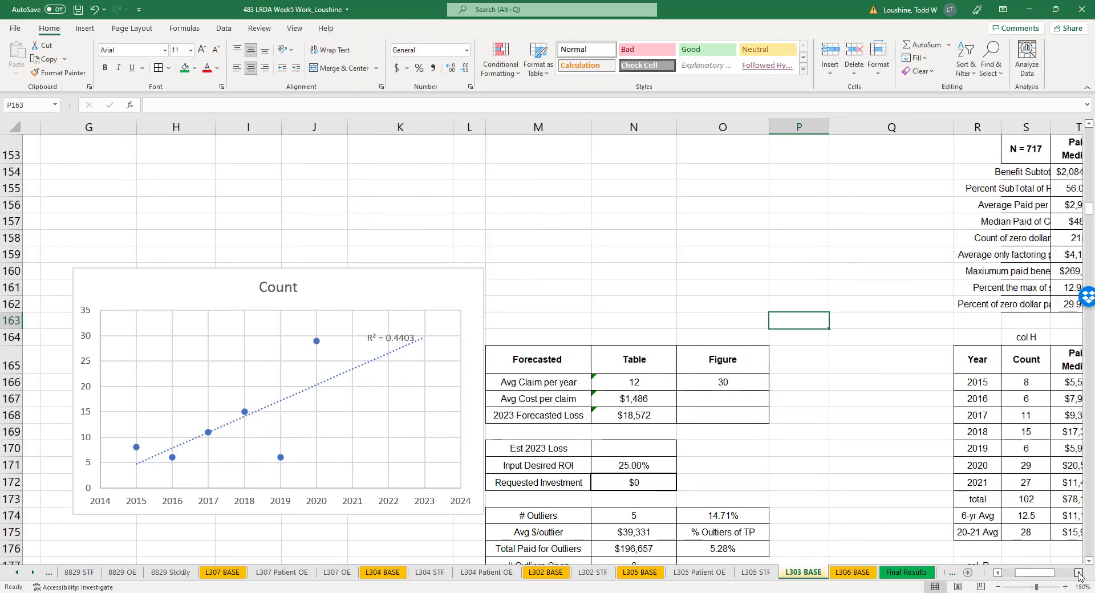
{"action": "left_click", "coordinate": [1077, 572]}
{"action": "left_click", "coordinate": [1077, 573]}
{"action": "left_click", "coordinate": [922, 362]}
{"action": "left_click_drag", "start_coordinate": [925, 391], "coordinate": [924, 466]}
{"action": "left_click", "coordinate": [83, 28]}
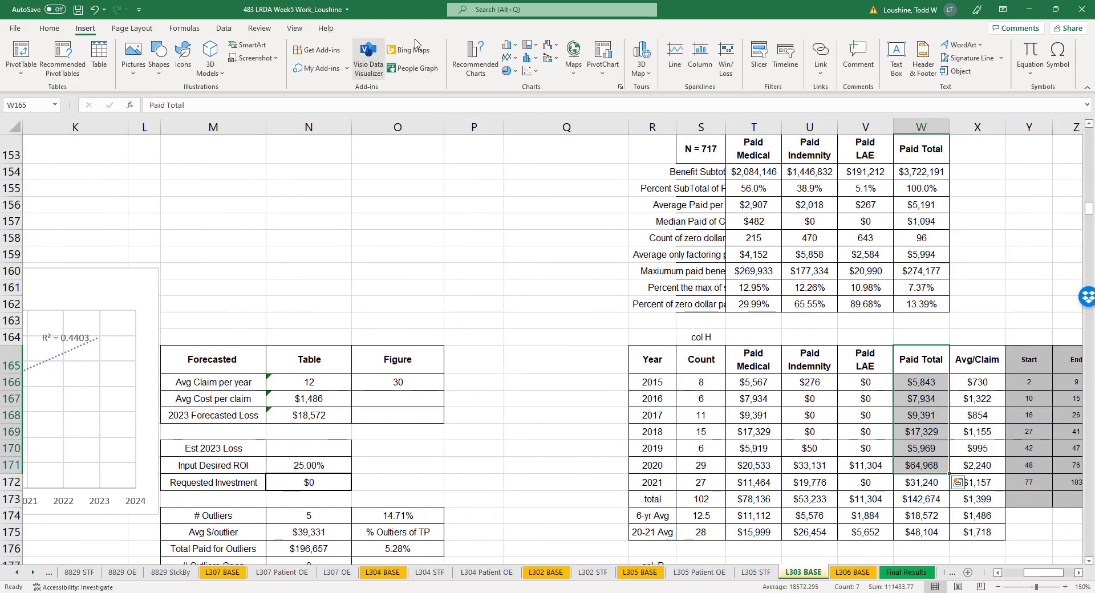
{"action": "left_click", "coordinate": [529, 70]}
{"action": "left_click", "coordinate": [537, 111]}
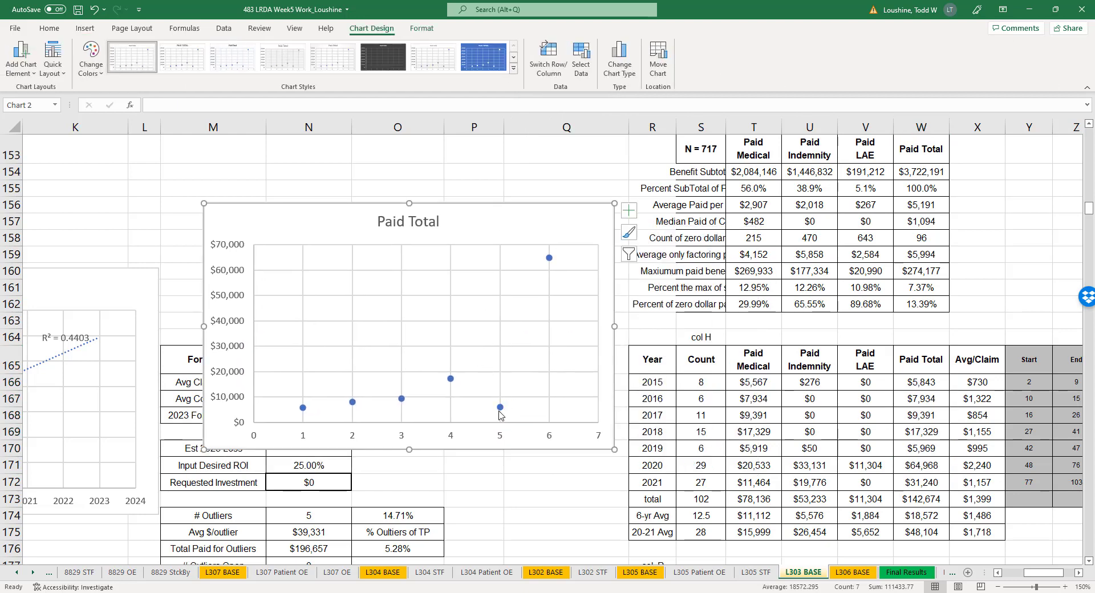
- Set the Paid Total series' X values to the years 2015 to 2020 in R166:R171
{"action": "right_click", "coordinate": [501, 409]}
{"action": "left_click", "coordinate": [557, 476]}
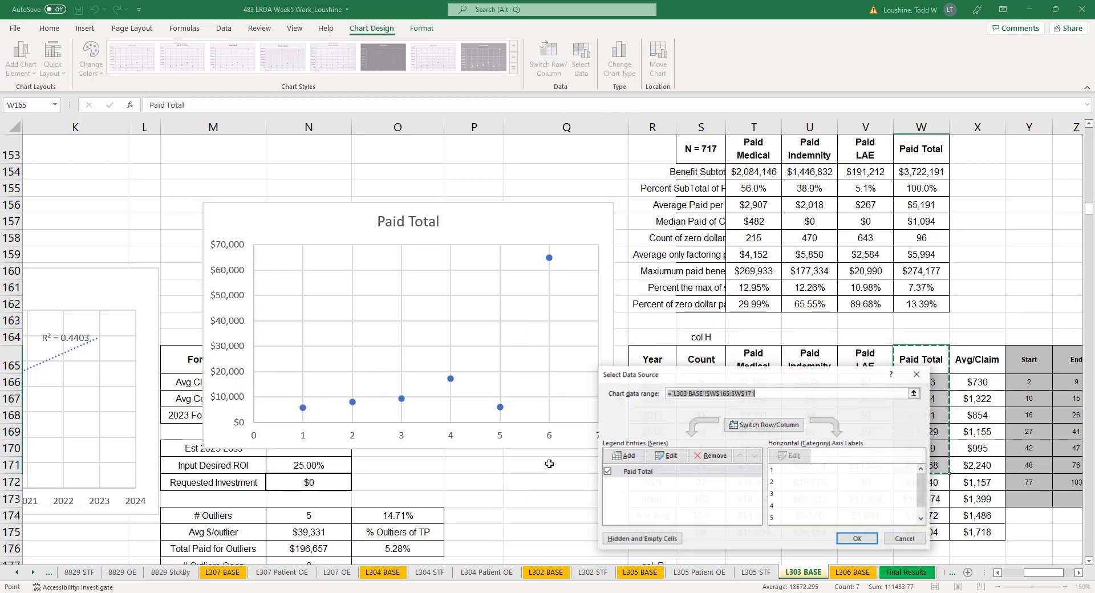
{"action": "left_click", "coordinate": [676, 458]}
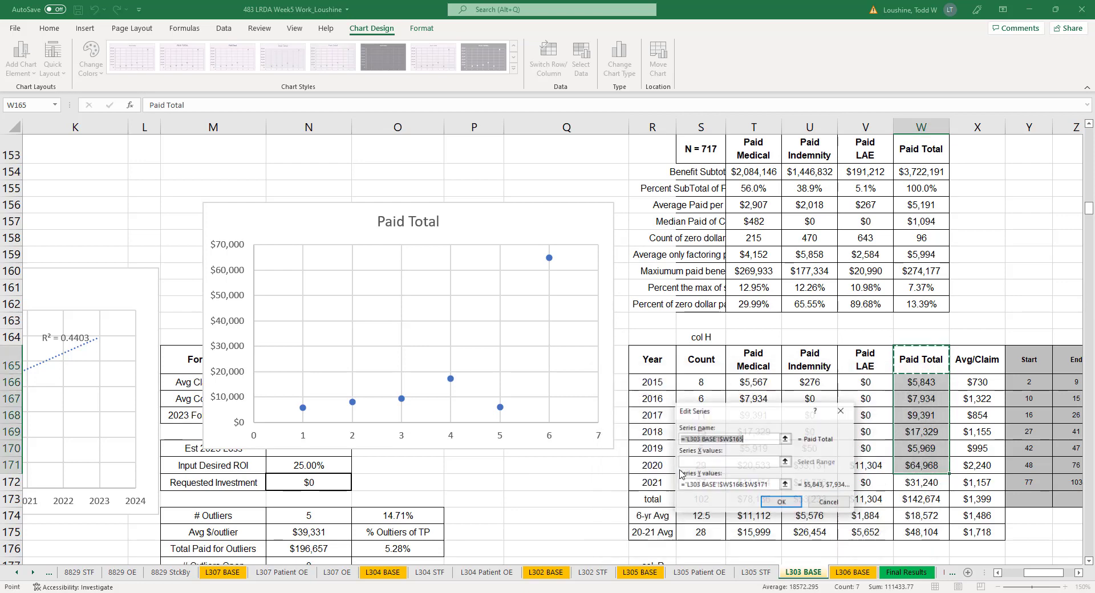
{"action": "left_click", "coordinate": [785, 461]}
{"action": "left_click_drag", "start_coordinate": [653, 383], "coordinate": [655, 465]}
{"action": "left_click", "coordinate": [843, 429]}
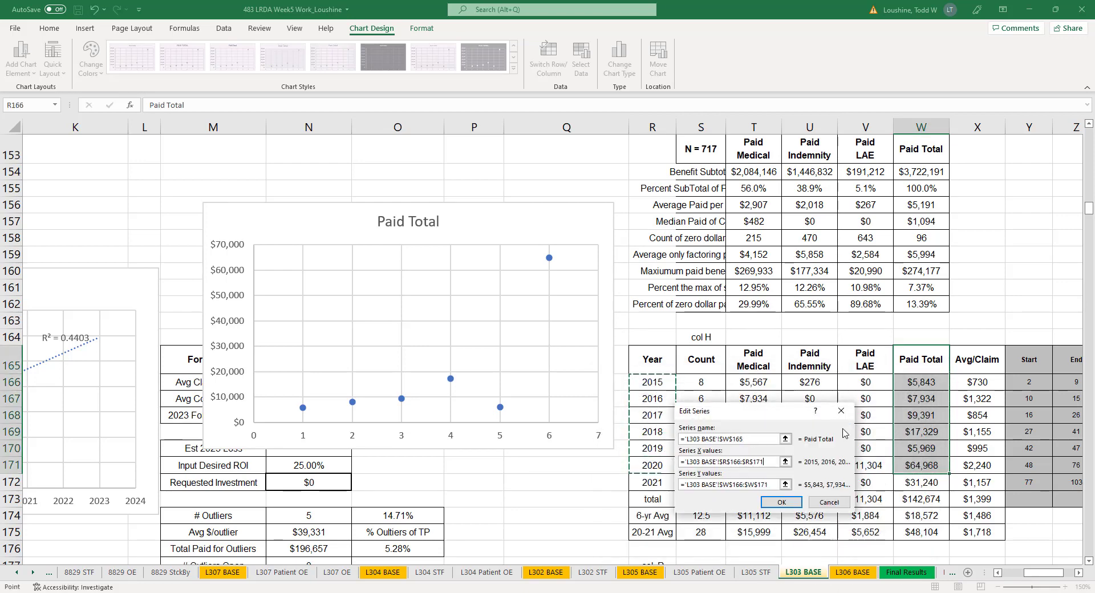
{"action": "left_click", "coordinate": [781, 502]}
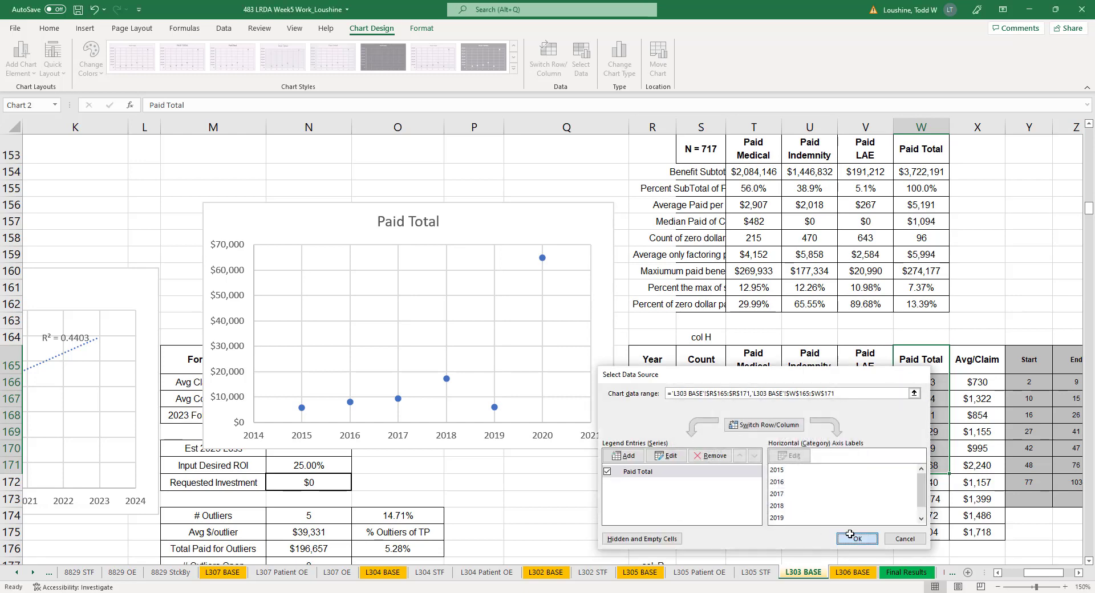
{"action": "left_click", "coordinate": [857, 538]}
- Add a linear trendline to the Paid Total chart, forecast forward 3 periods, with the R-squared value displayed
{"action": "left_click", "coordinate": [542, 258]}
{"action": "right_click", "coordinate": [544, 257]}
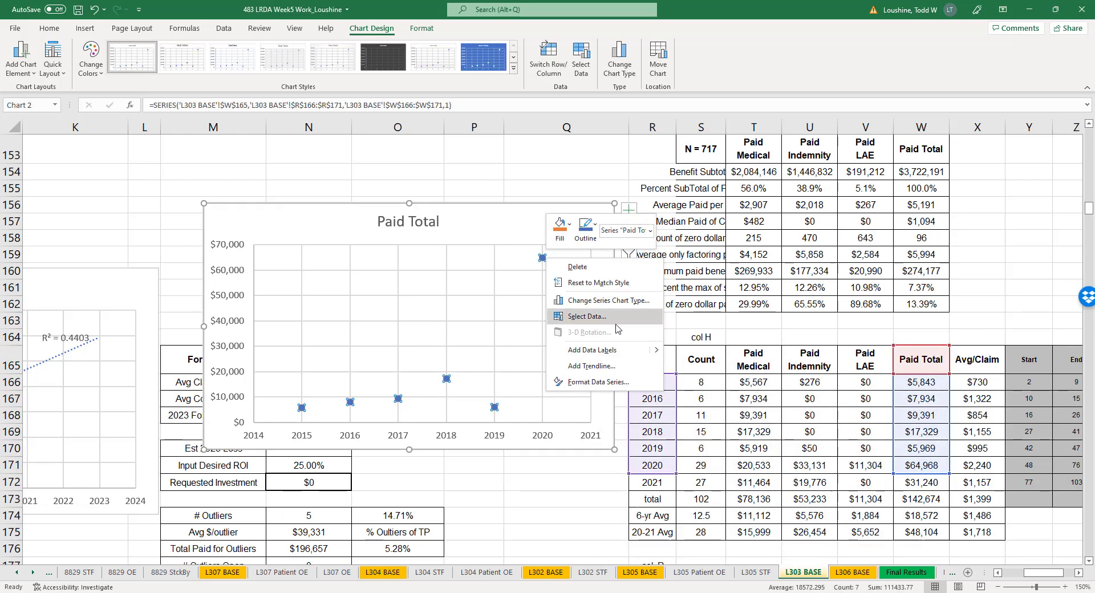
{"action": "left_click", "coordinate": [576, 360]}
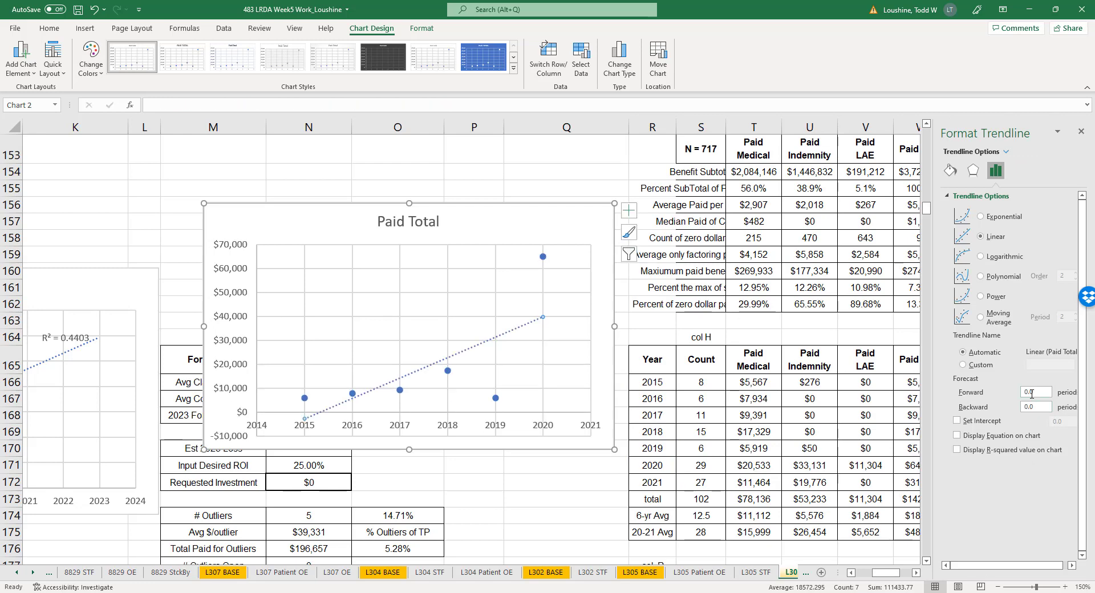
{"action": "left_click", "coordinate": [1026, 392]}
{"action": "left_click", "coordinate": [957, 451]}
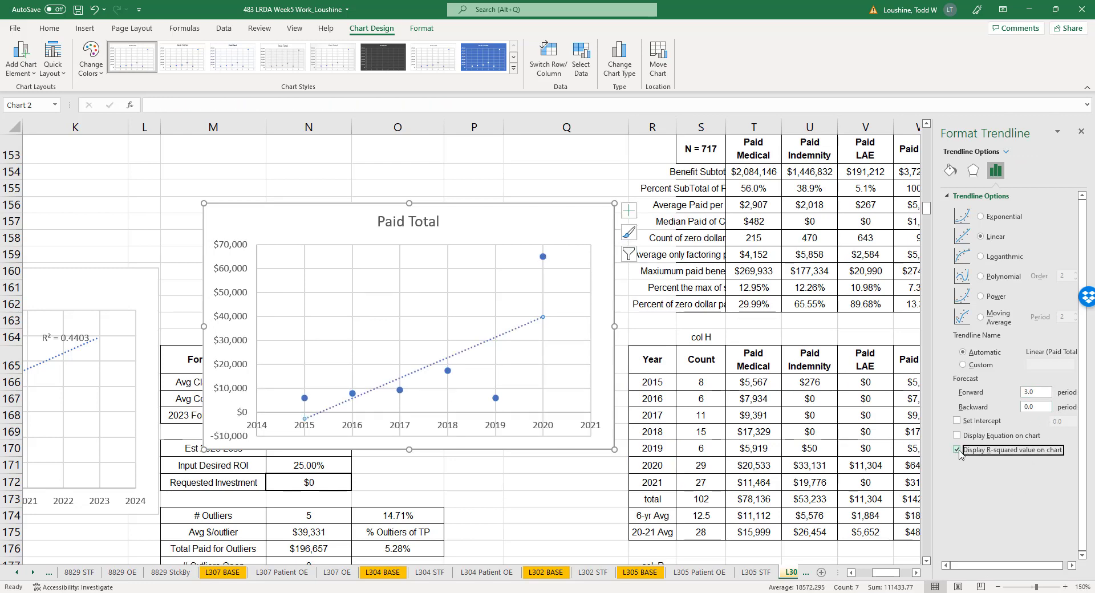
{"action": "left_click", "coordinate": [1081, 132]}
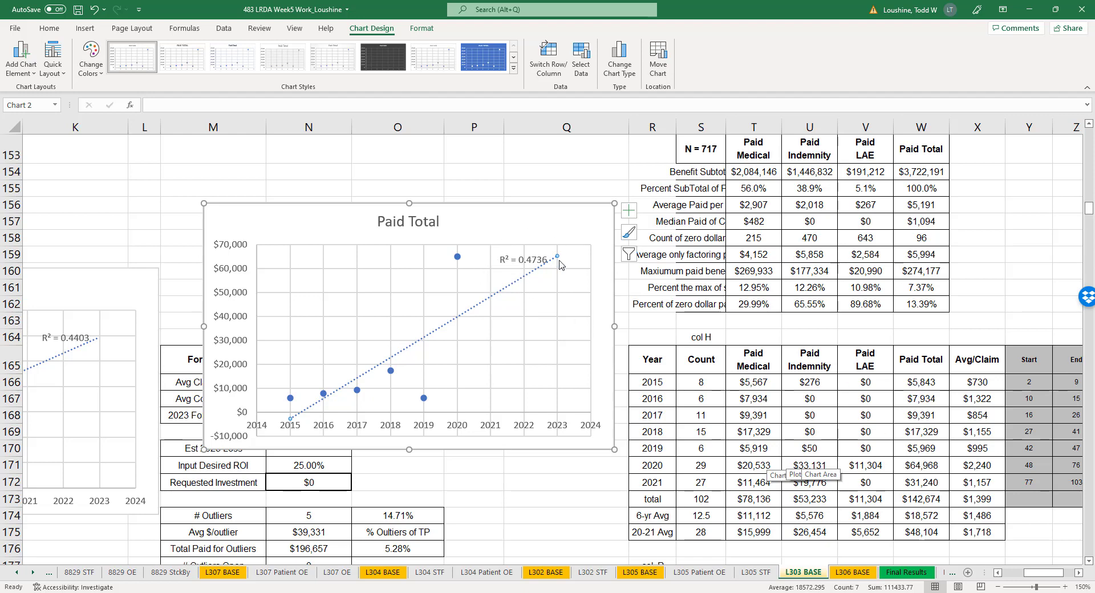
- Place the Paid Total chart directly below the Count chart and enter 65,000 as the Figure value for 2023 Forecasted Loss in O168
{"action": "left_click_drag", "start_coordinate": [561, 218], "coordinate": [89, 542]}
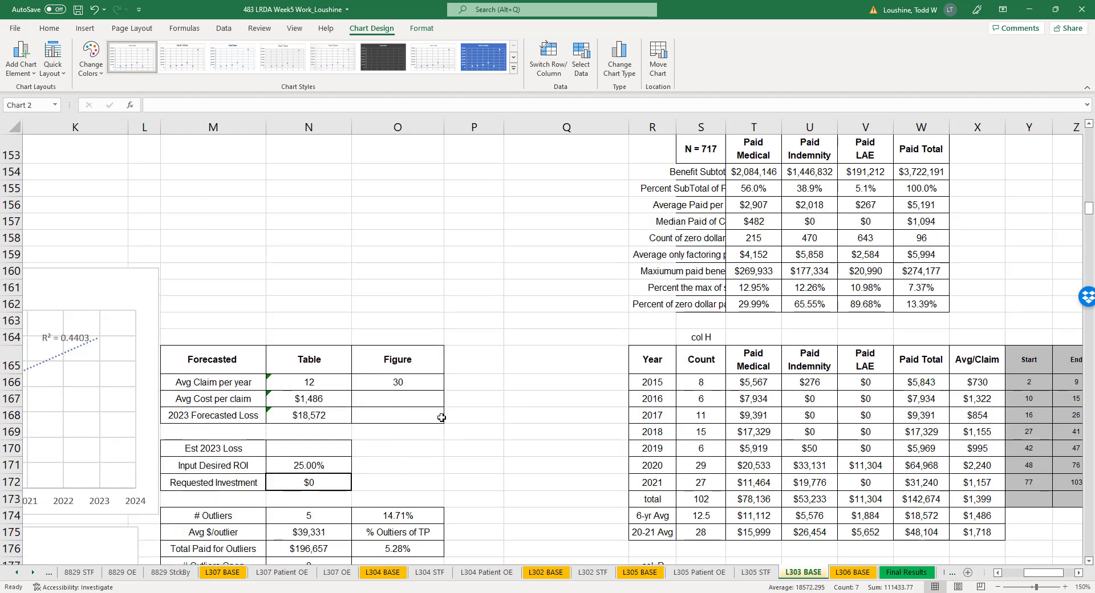
{"action": "left_click", "coordinate": [408, 419]}
{"action": "type", "text": "65"}
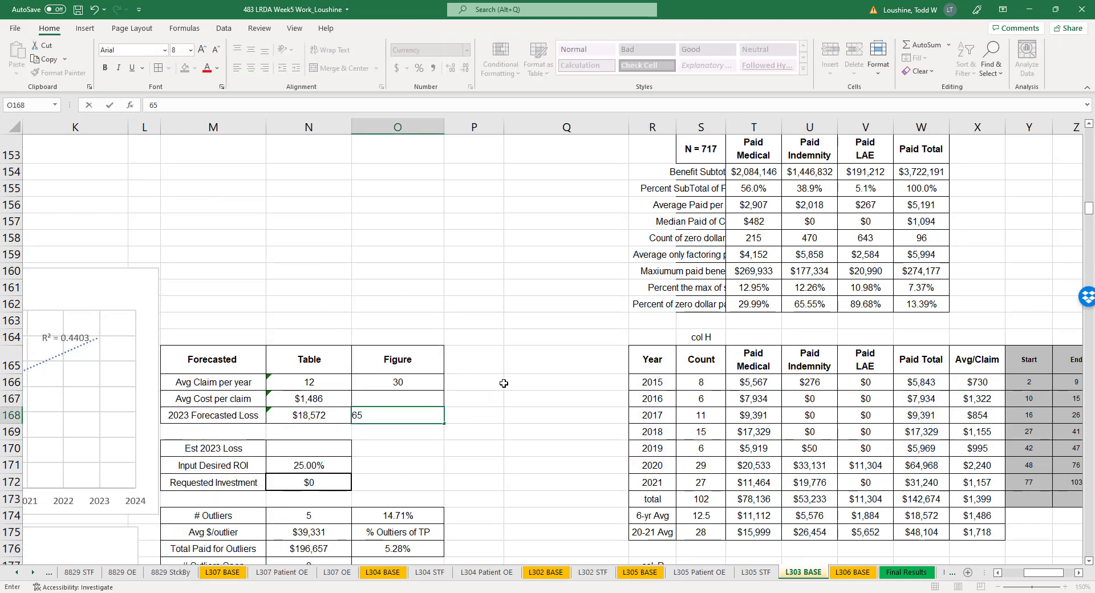
{"action": "type", "text": ",000"}
{"action": "left_click_drag", "start_coordinate": [504, 383], "coordinate": [502, 399]}
{"action": "scroll", "coordinate": [497, 348], "scroll_direction": "down", "scroll_amount": 1}
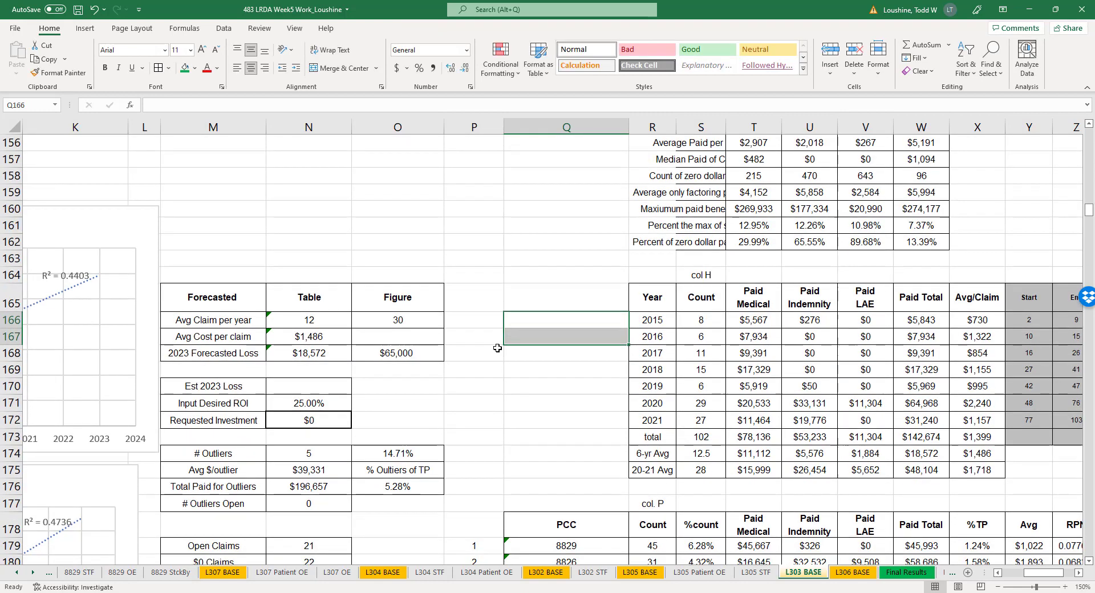
{"action": "scroll", "coordinate": [497, 348], "scroll_direction": "down", "scroll_amount": 3}
{"action": "left_click_drag", "start_coordinate": [129, 321], "coordinate": [150, 317]}
- Insert a scatter chart of the yearly Avg/Claim values from X165:X171 and place it below the Paid Total chart
{"action": "left_click_drag", "start_coordinate": [977, 149], "coordinate": [984, 258]}
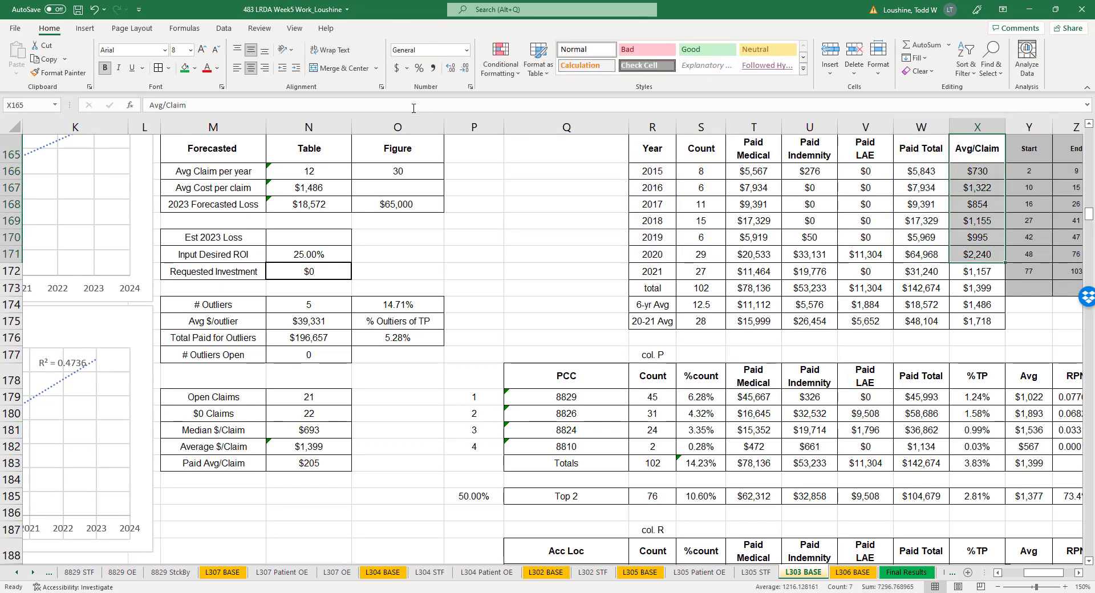
{"action": "left_click", "coordinate": [84, 28]}
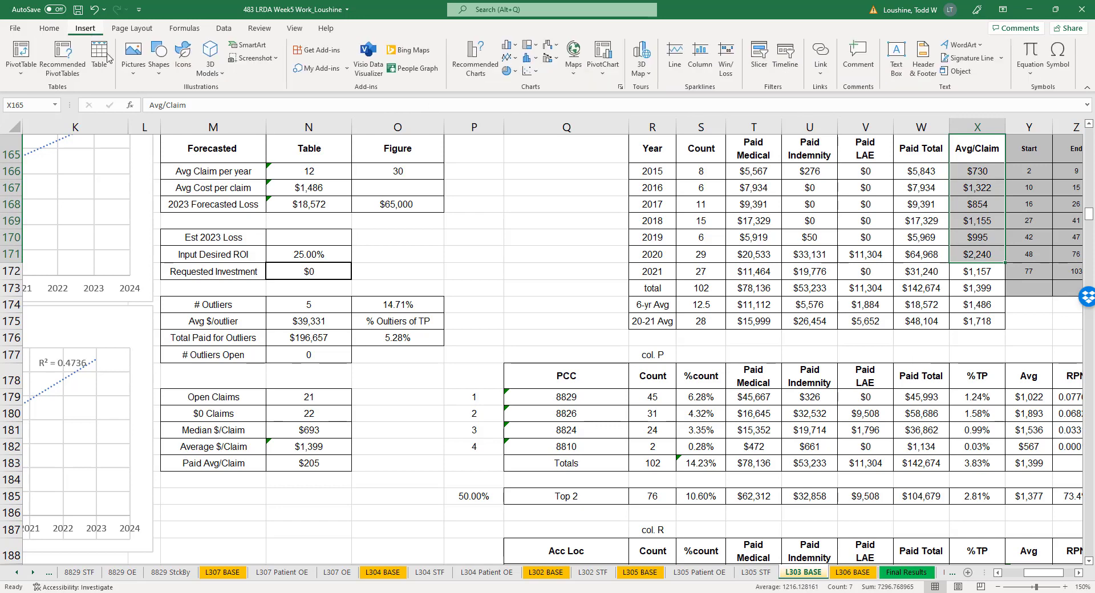
{"action": "left_click", "coordinate": [527, 71]}
{"action": "left_click", "coordinate": [536, 110]}
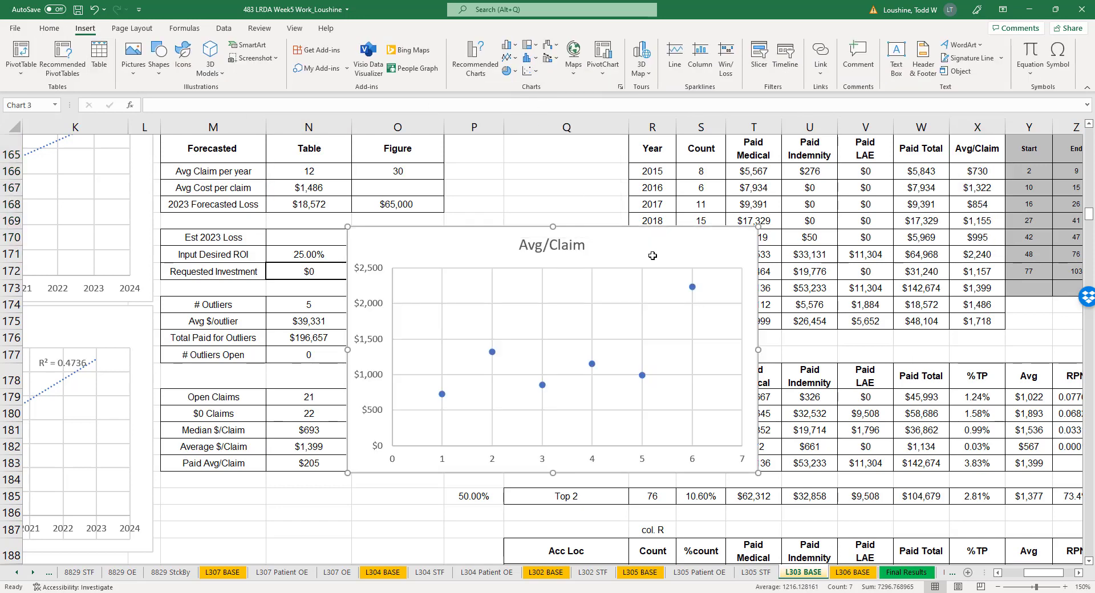
{"action": "left_click_drag", "start_coordinate": [647, 245], "coordinate": [297, 492]}
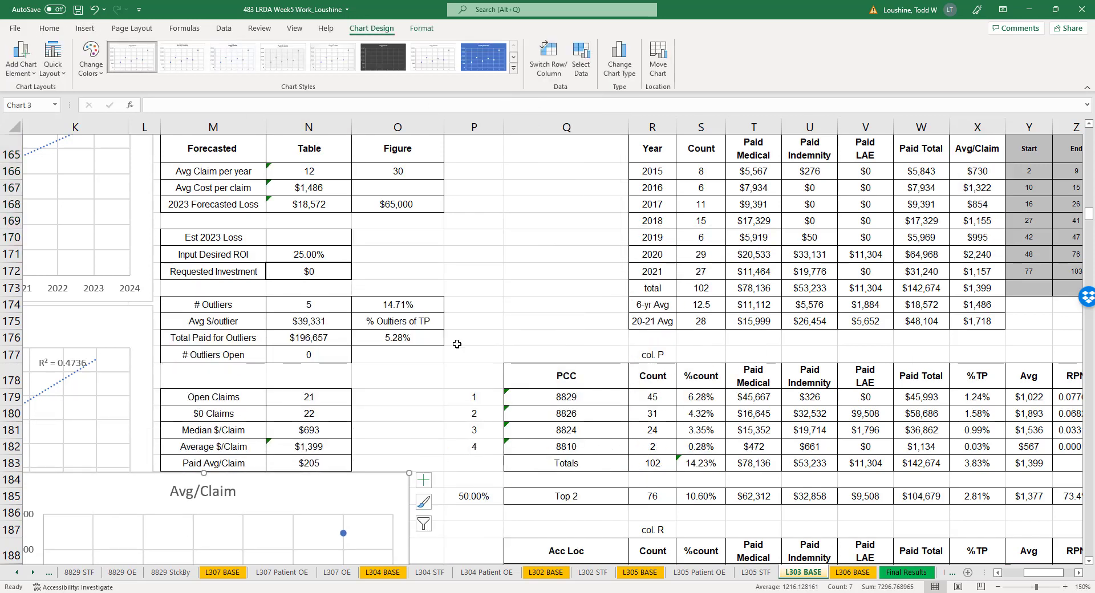
{"action": "scroll", "coordinate": [487, 276], "scroll_direction": "down", "scroll_amount": 4}
{"action": "left_click_drag", "start_coordinate": [385, 267], "coordinate": [145, 354]}
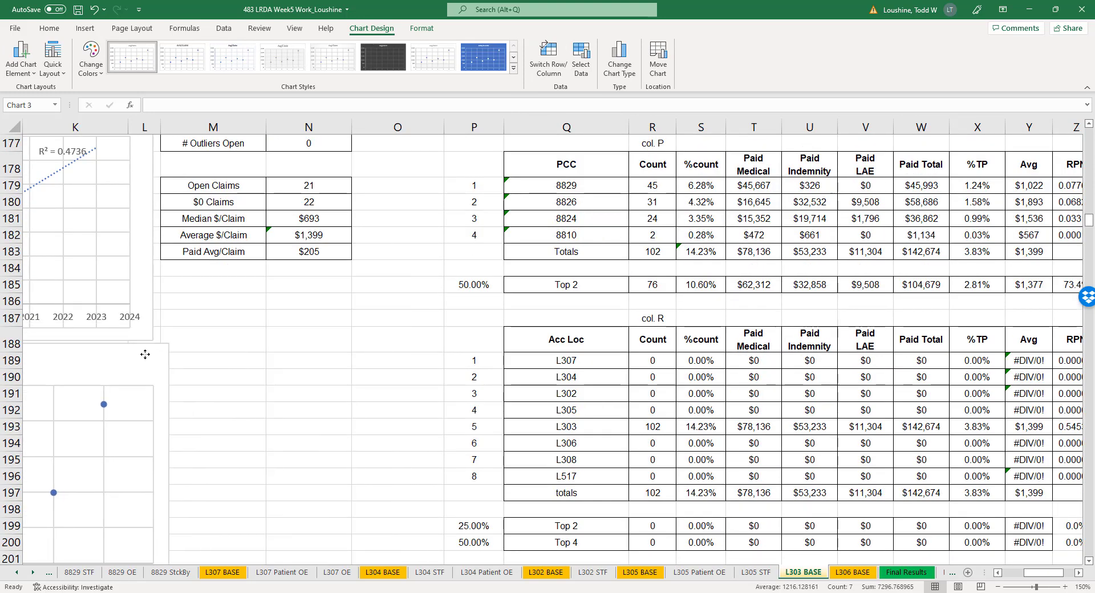
- Set the Avg/Claim series' X values to the years 2015 to 2020 in R166:R171
{"action": "right_click", "coordinate": [104, 405]}
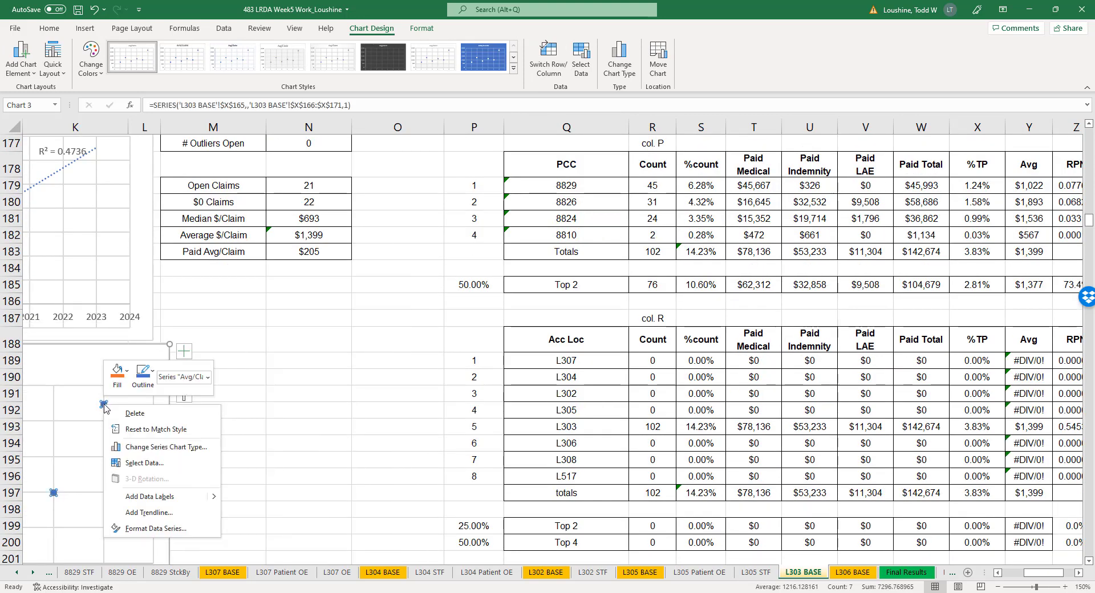
{"action": "left_click", "coordinate": [183, 463]}
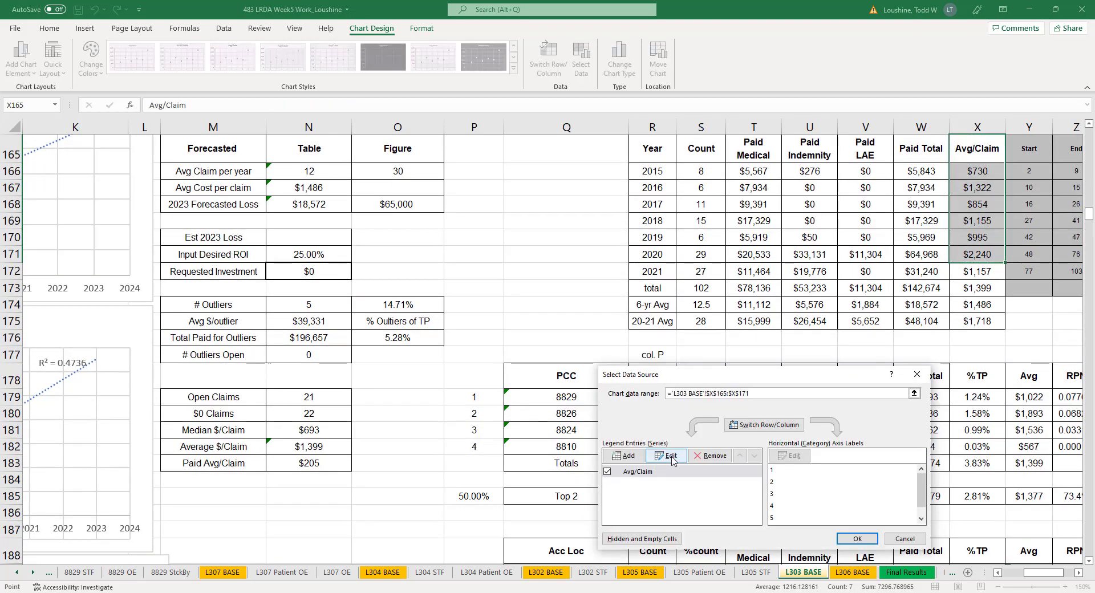
{"action": "left_click", "coordinate": [671, 456]}
{"action": "left_click", "coordinate": [786, 462]}
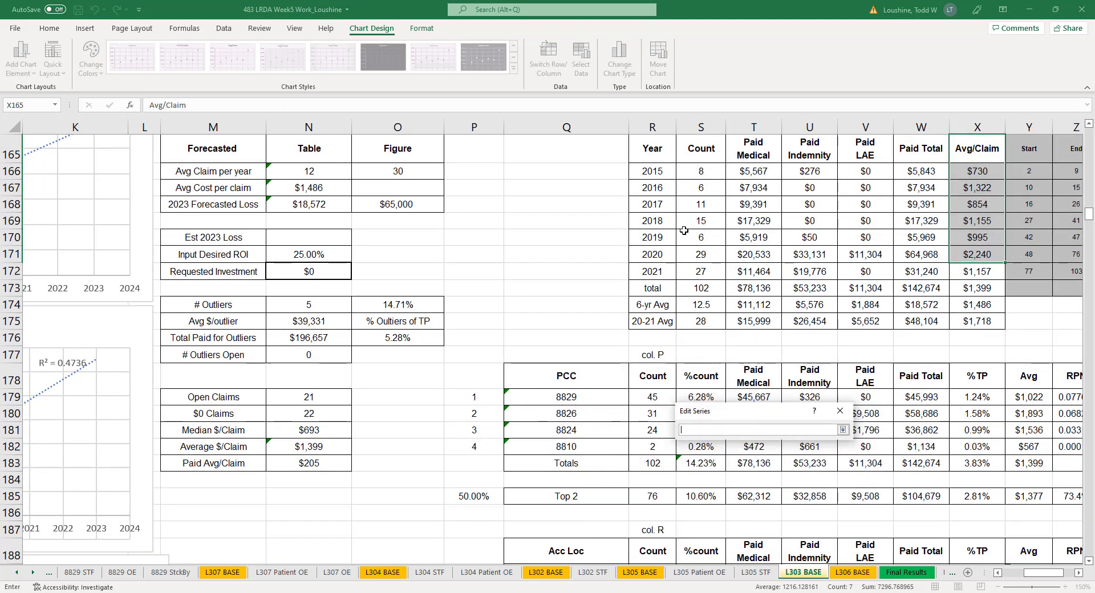
{"action": "left_click_drag", "start_coordinate": [659, 173], "coordinate": [660, 256]}
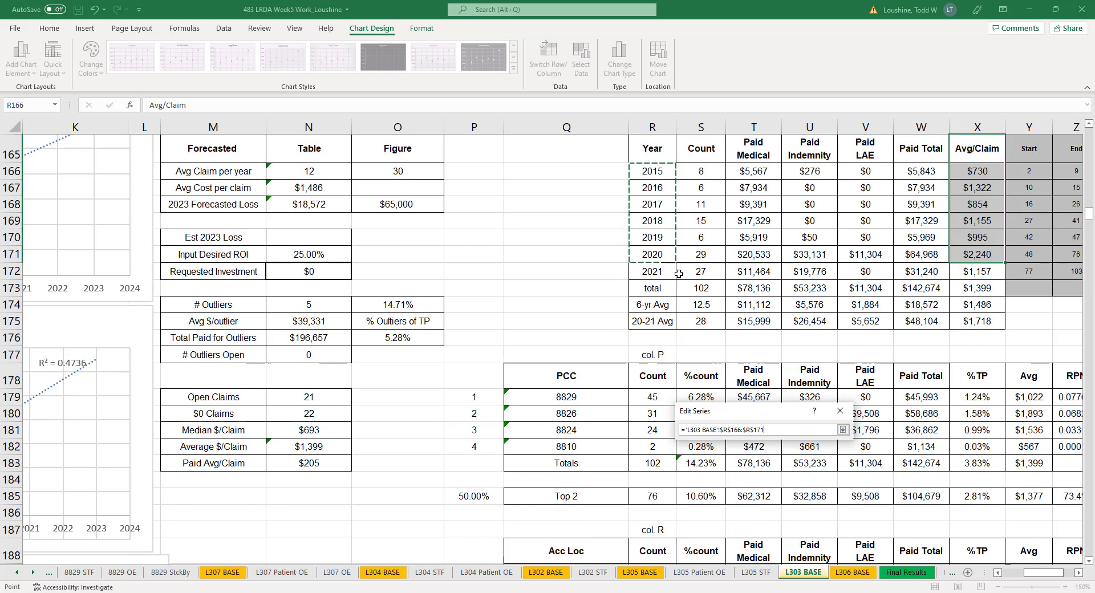
{"action": "left_click", "coordinate": [843, 429]}
{"action": "left_click", "coordinate": [780, 502]}
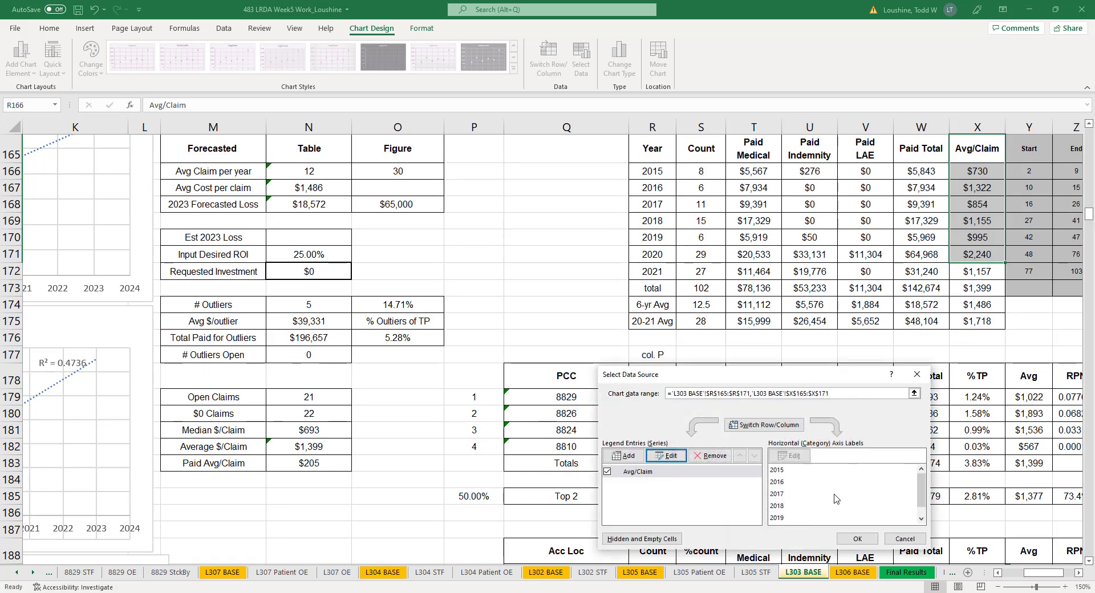
{"action": "left_click", "coordinate": [849, 540]}
- Add a linear trendline to the Avg/Claim chart, forecast forward 3 periods, with the R-squared value displayed
{"action": "scroll", "coordinate": [134, 529], "scroll_direction": "down", "scroll_amount": 5}
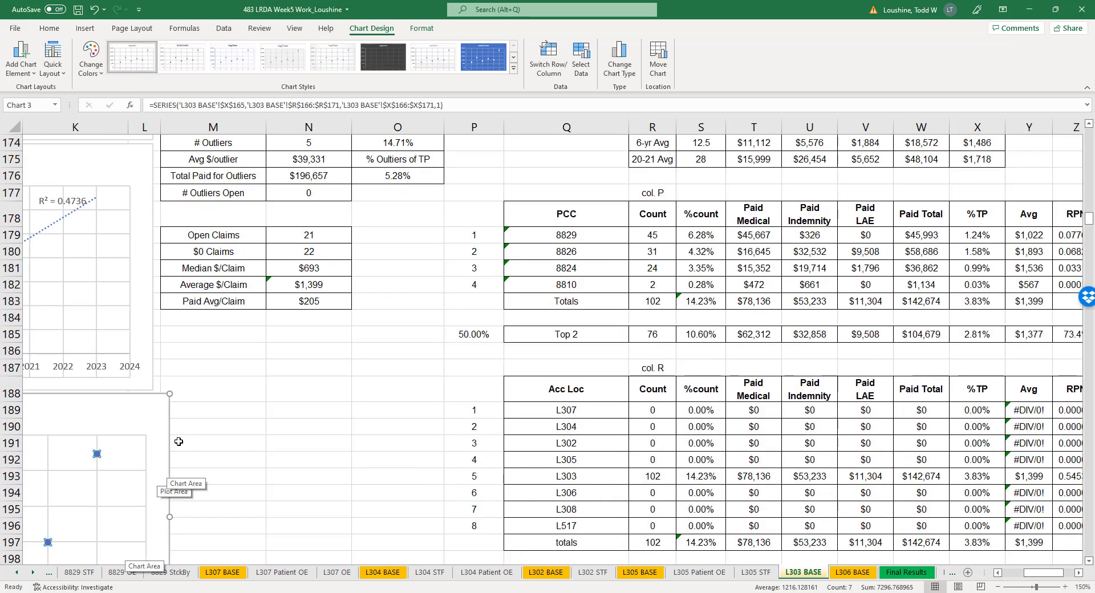
{"action": "right_click", "coordinate": [96, 346]}
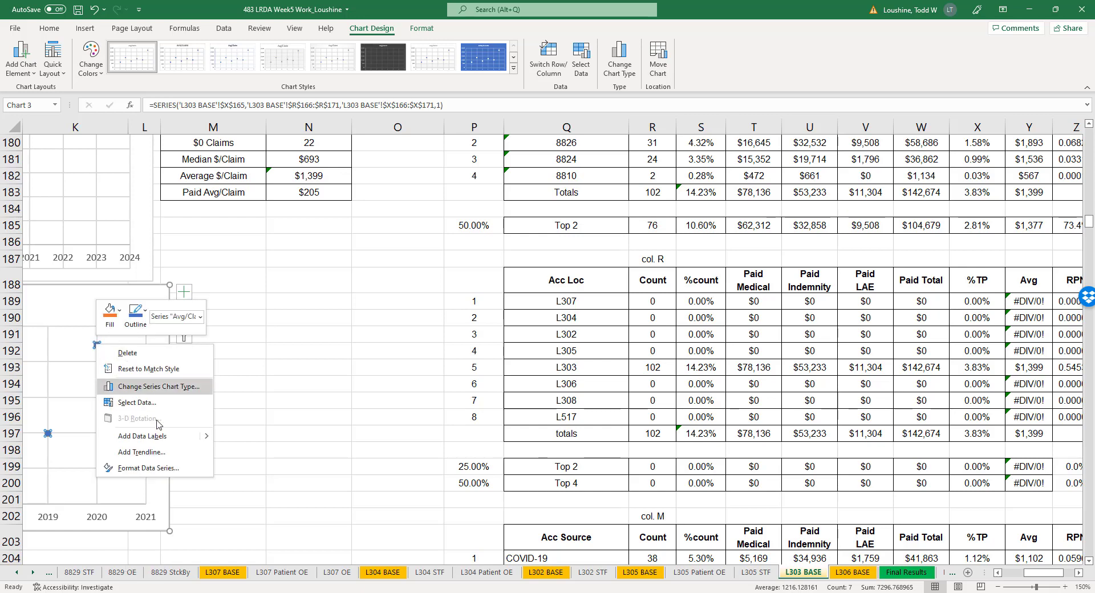
{"action": "left_click", "coordinate": [164, 458]}
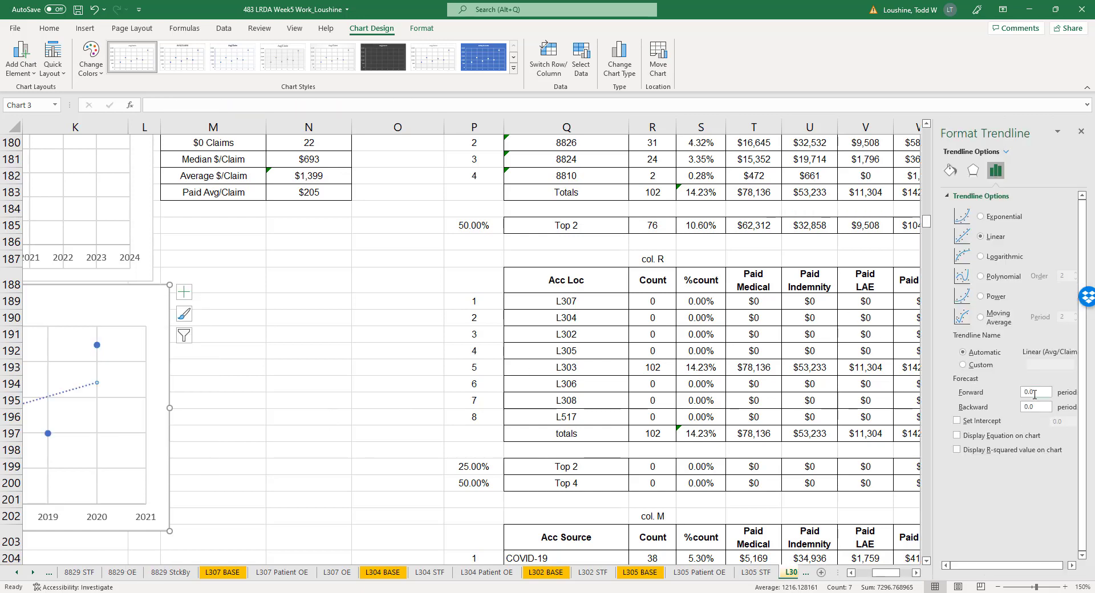
{"action": "left_click", "coordinate": [1030, 393]}
{"action": "left_click", "coordinate": [957, 450]}
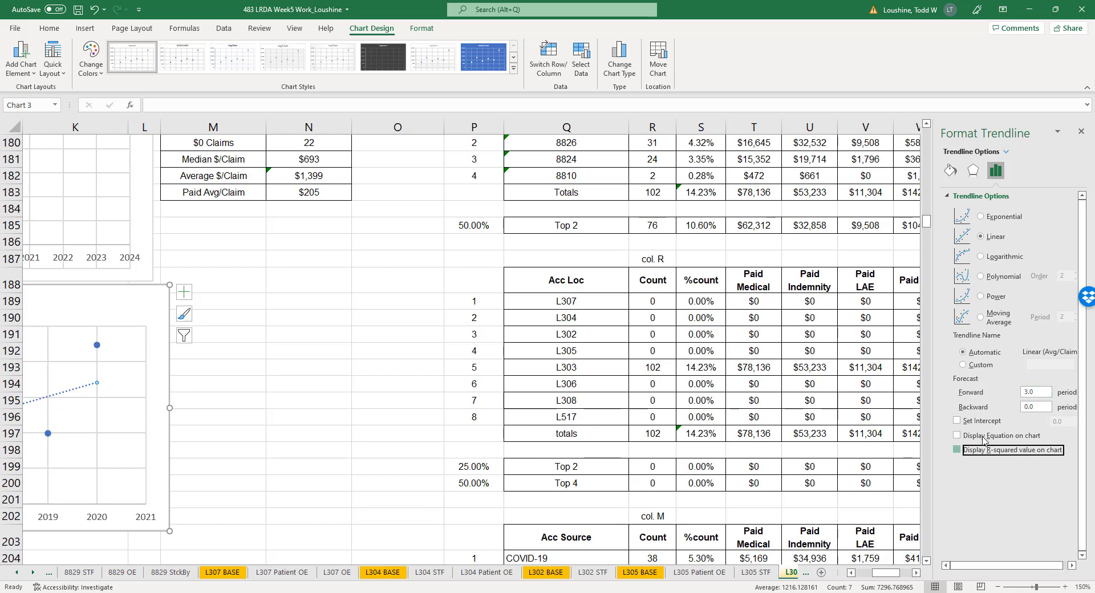
{"action": "left_click", "coordinate": [1069, 133]}
{"action": "left_click", "coordinate": [282, 399]}
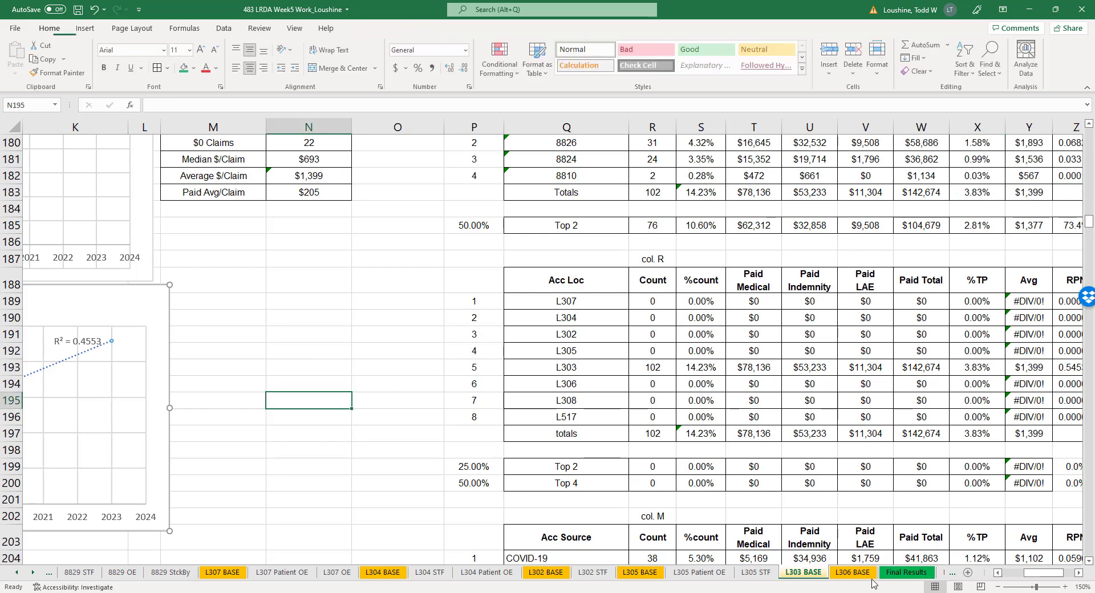
- Enter 2,250 as the Figure value for Avg Cost per claim in O167, read from the Avg/Claim trendline at 2023
{"action": "left_click", "coordinate": [997, 573]}
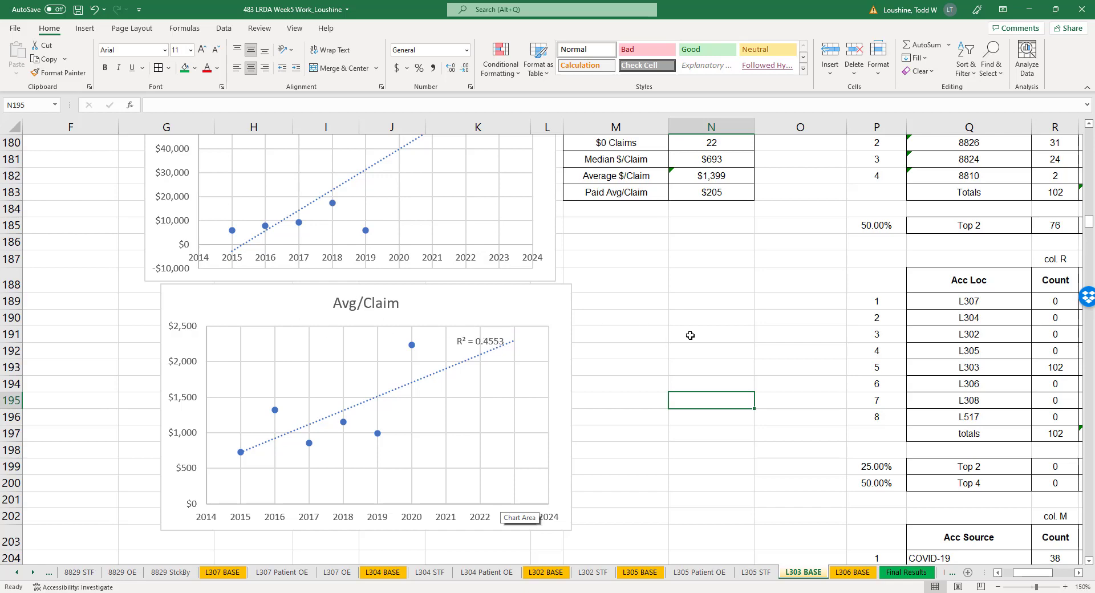
{"action": "scroll", "coordinate": [689, 335], "scroll_direction": "up", "scroll_amount": 6}
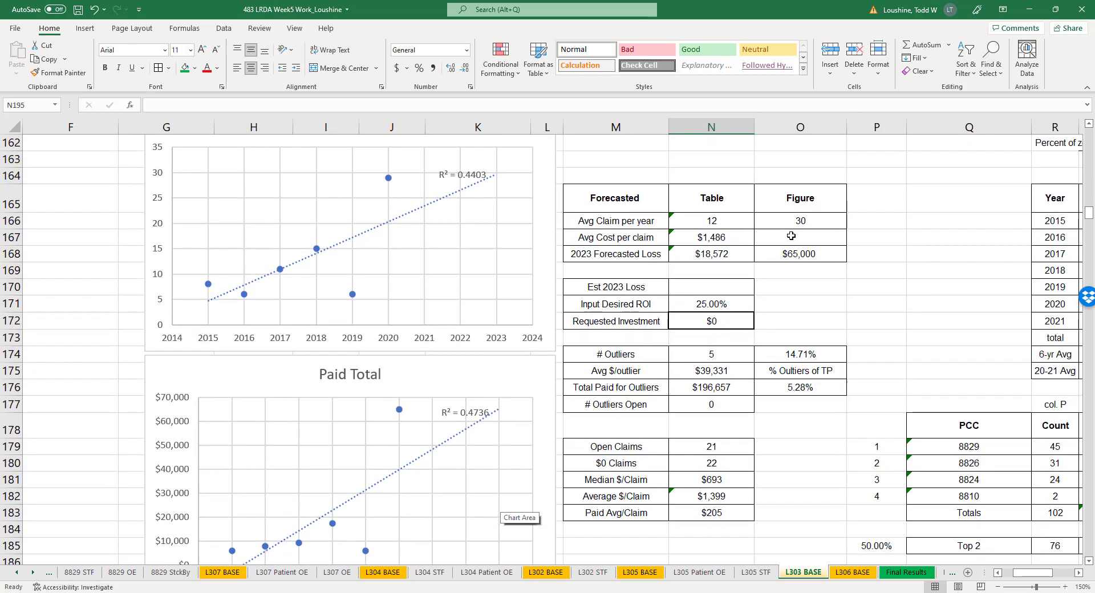
{"action": "left_click", "coordinate": [791, 236]}
{"action": "type", "text": "2,25"}
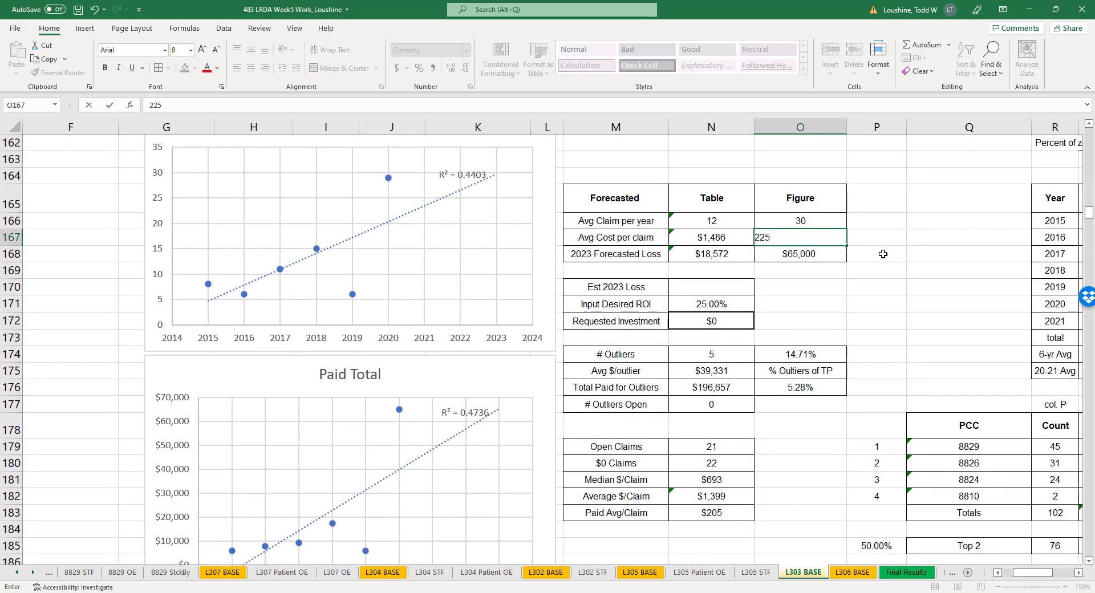
{"action": "type", "text": "0"}
{"action": "left_click", "coordinate": [914, 273]}
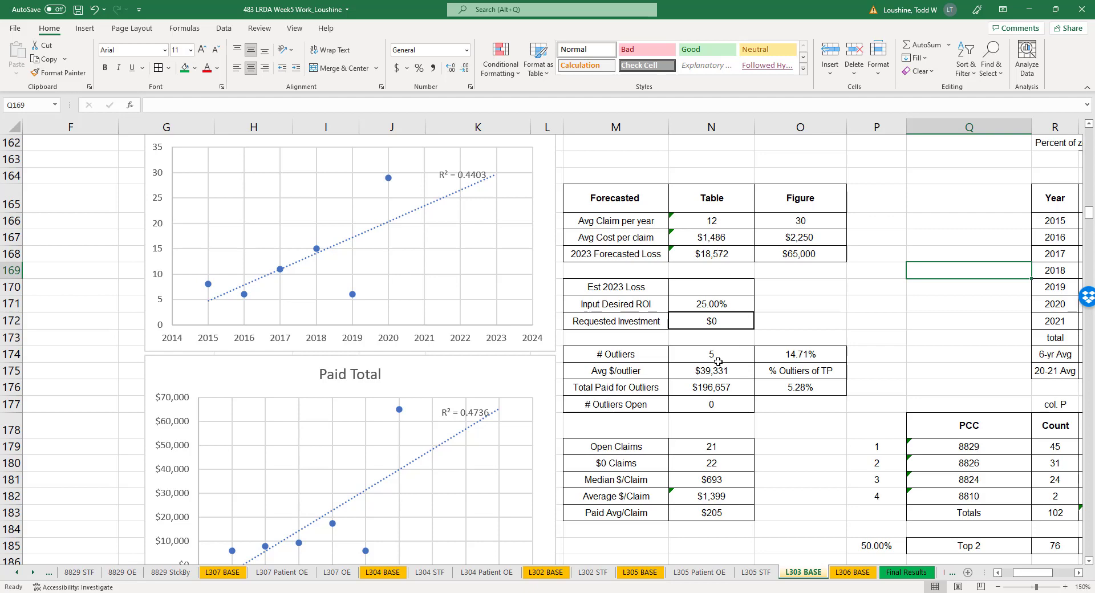
- Enter 19,000 as the Est 2023 Loss in N170
{"action": "left_click", "coordinate": [726, 288]}
{"action": "type", "text": "1"}
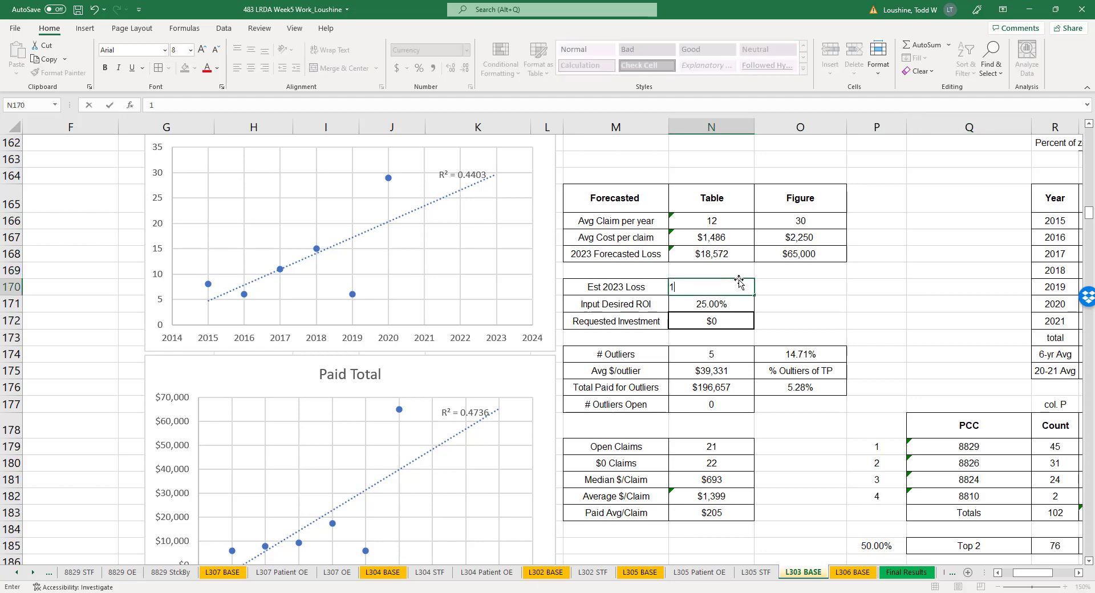
{"action": "type", "text": "9,000"}
{"action": "key", "text": "Tab"}
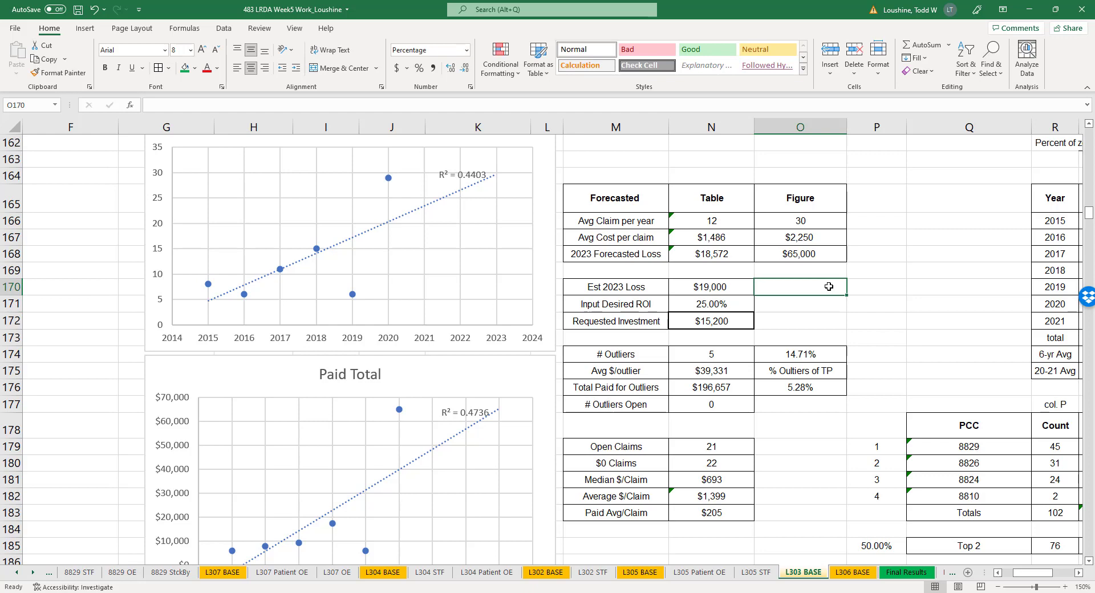
- Enter the note "Lower of 2 estimates" in O170 beside the Est 2023 Loss and italicize it
{"action": "type", "text": "Lower o"}
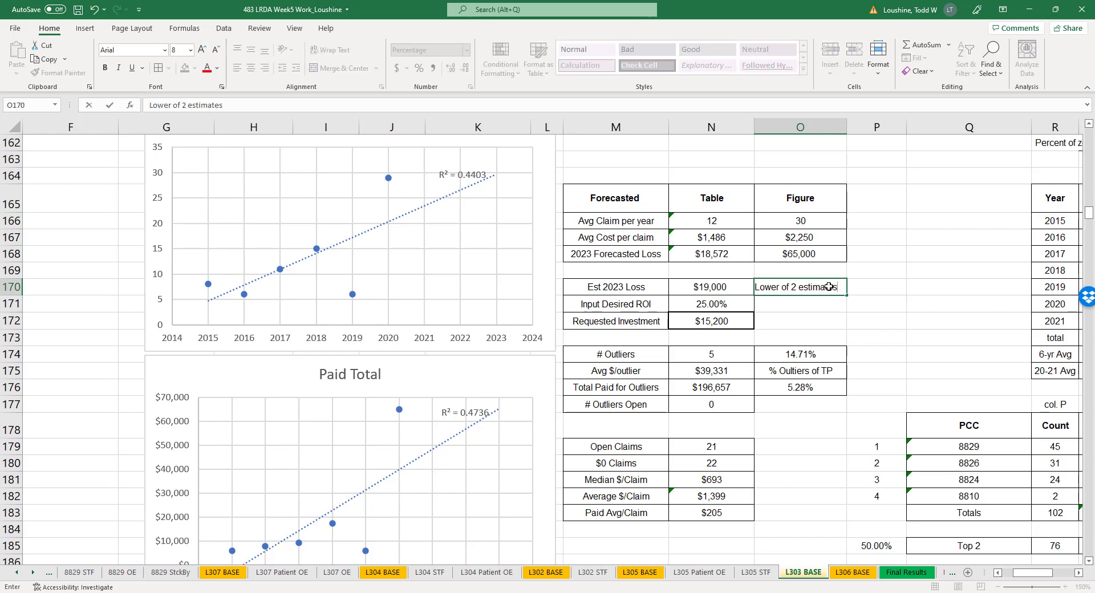
{"action": "type", "text": "f 2 estimates"}
{"action": "key", "text": "ctrl+Return"}
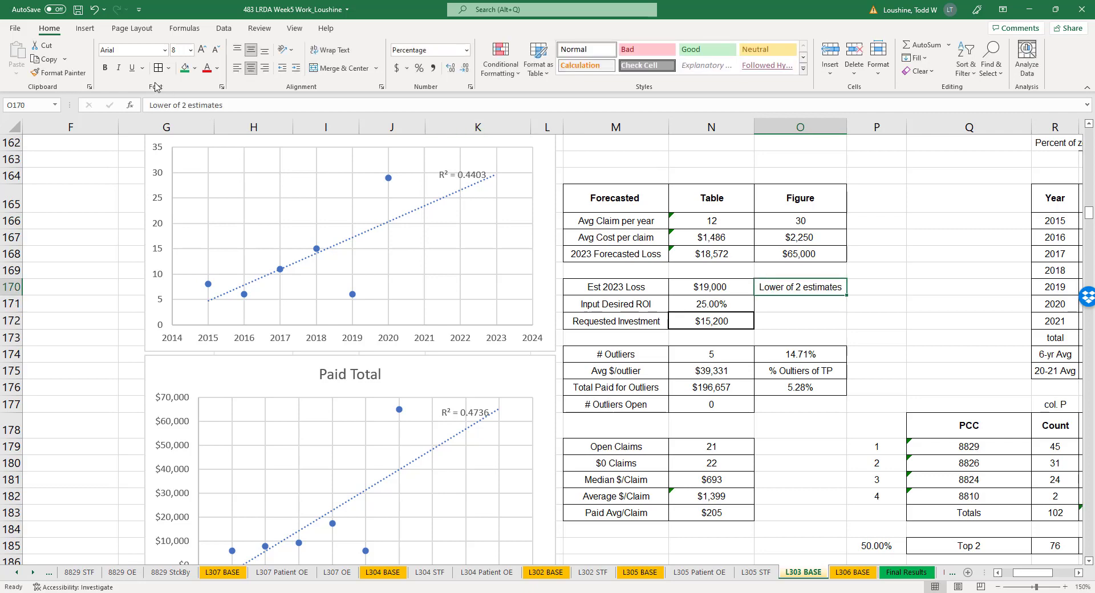
{"action": "left_click", "coordinate": [118, 68]}
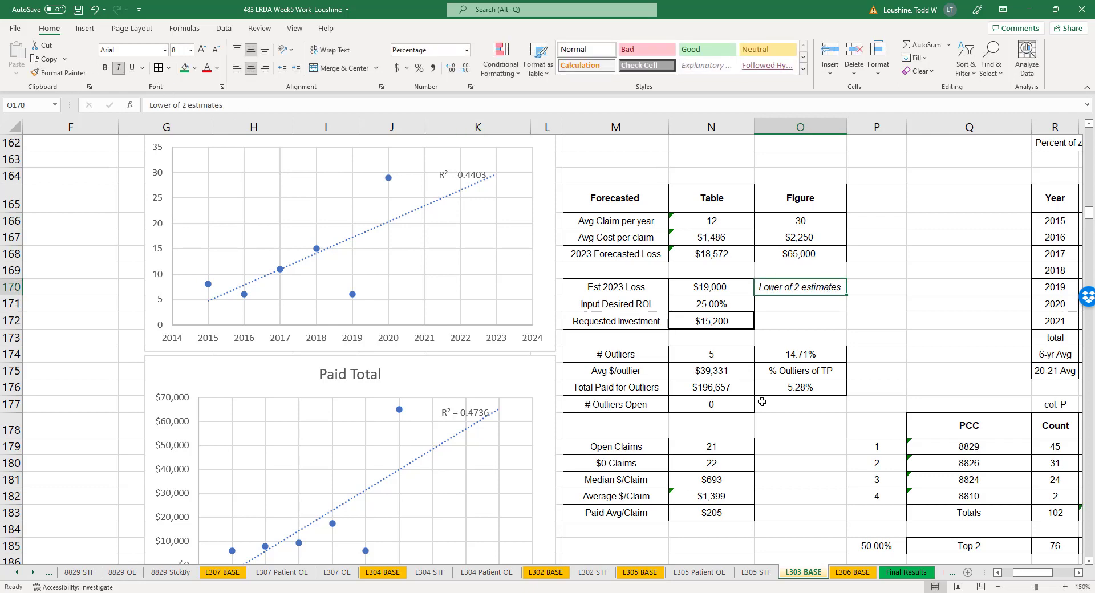
{"action": "left_click", "coordinate": [819, 437]}
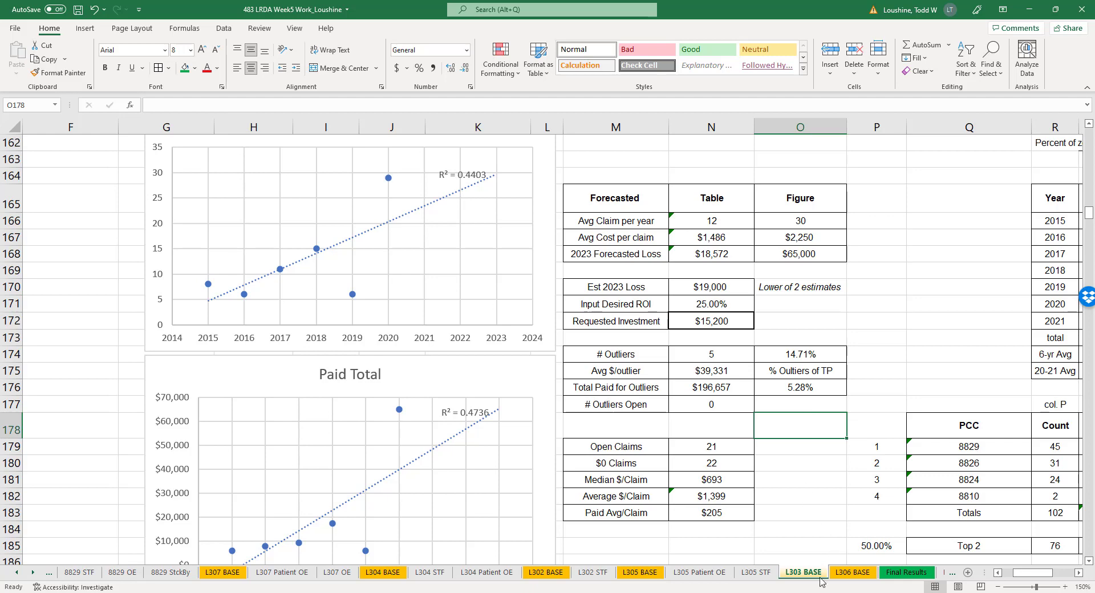
- Title the forecast table "Acc Loc L303 All Claims" in M164, left-aligned, bold and in a smaller font size
{"action": "left_click", "coordinate": [610, 176]}
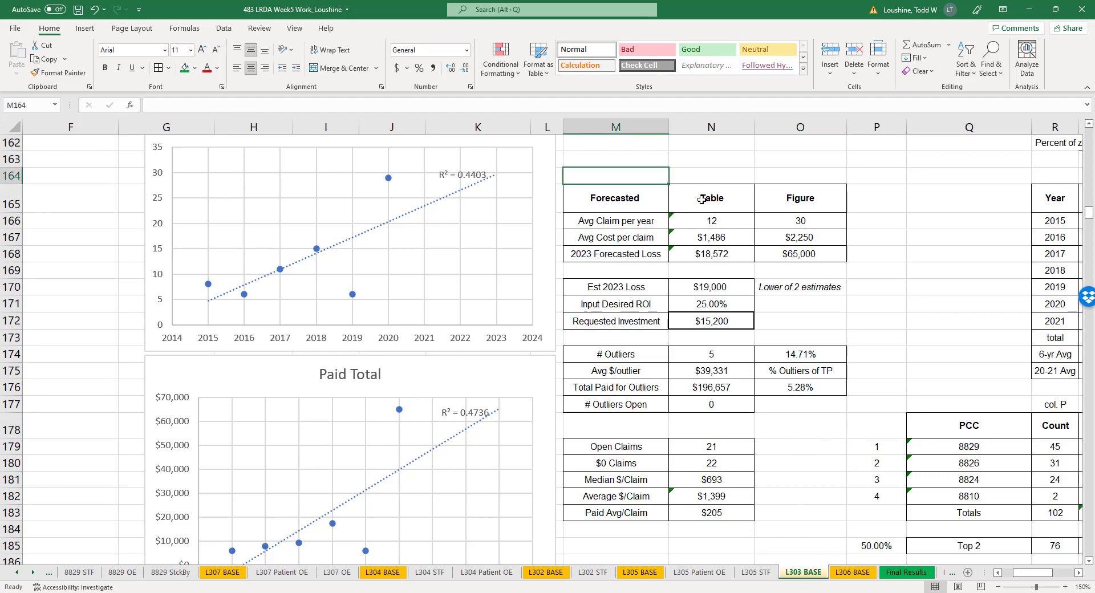
{"action": "type", "text": "Acc Loc"}
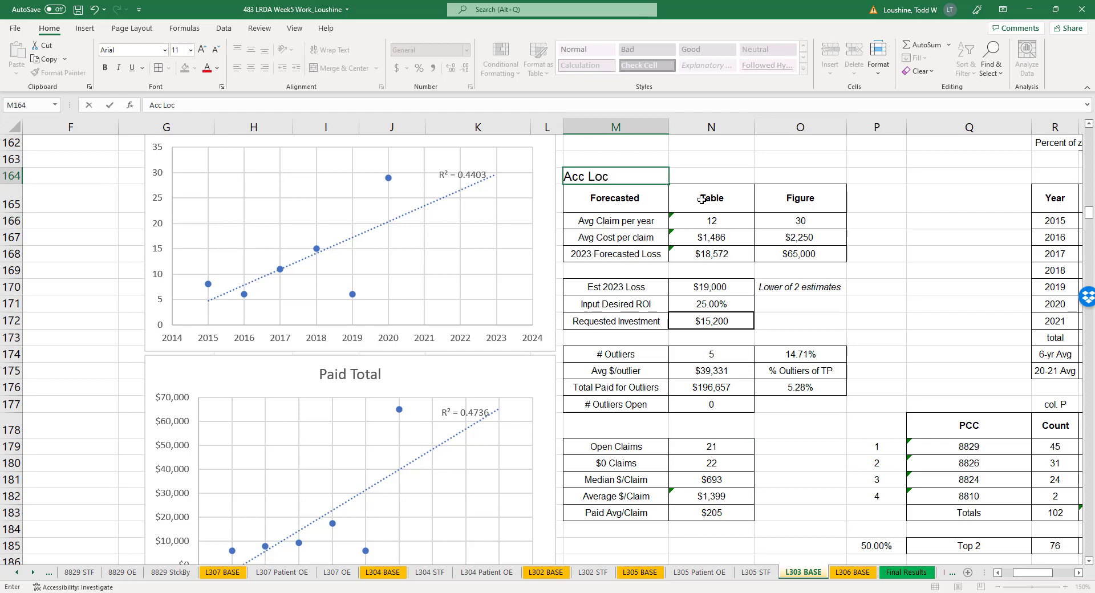
{"action": "type", "text": " L303 All Claims"}
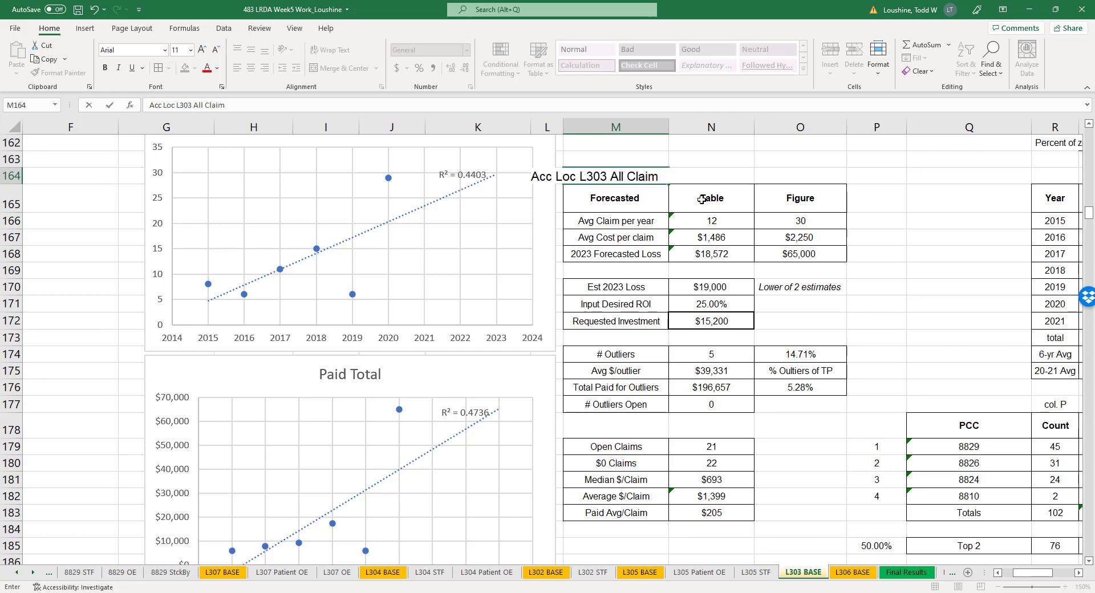
{"action": "key", "text": "ctrl+Return"}
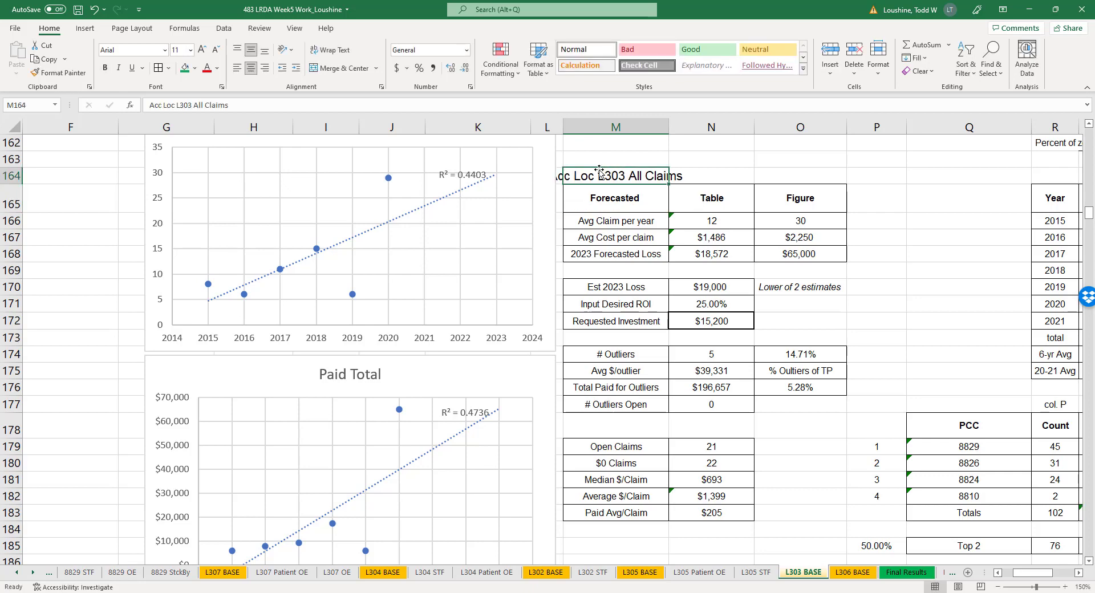
{"action": "left_click", "coordinate": [237, 68]}
{"action": "left_click", "coordinate": [190, 50]}
{"action": "left_click", "coordinate": [181, 64]}
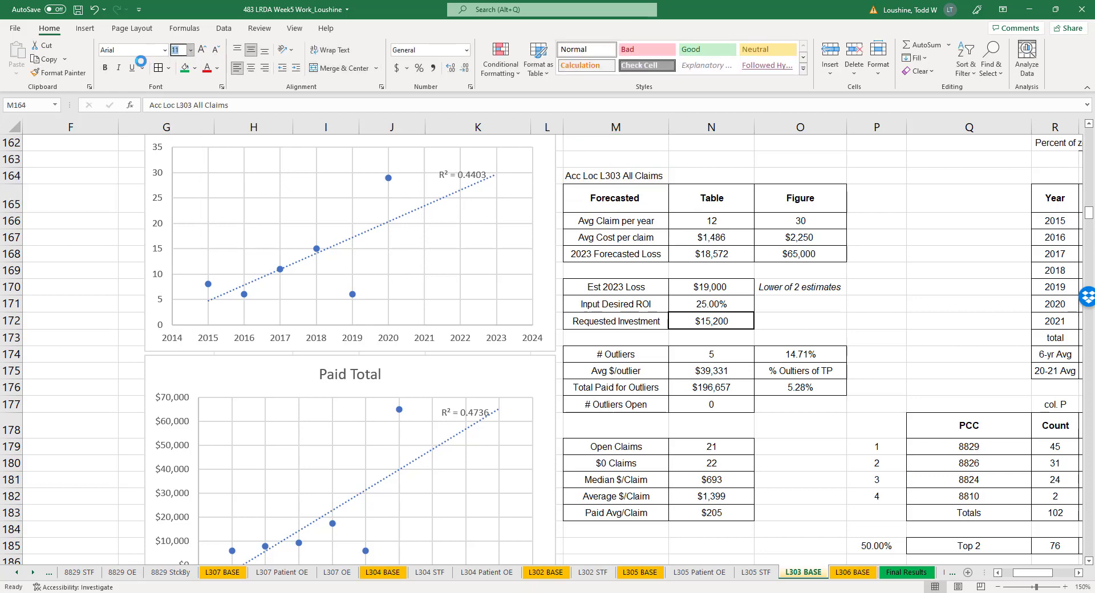
{"action": "left_click", "coordinate": [105, 67]}
{"action": "left_click", "coordinate": [749, 180]}
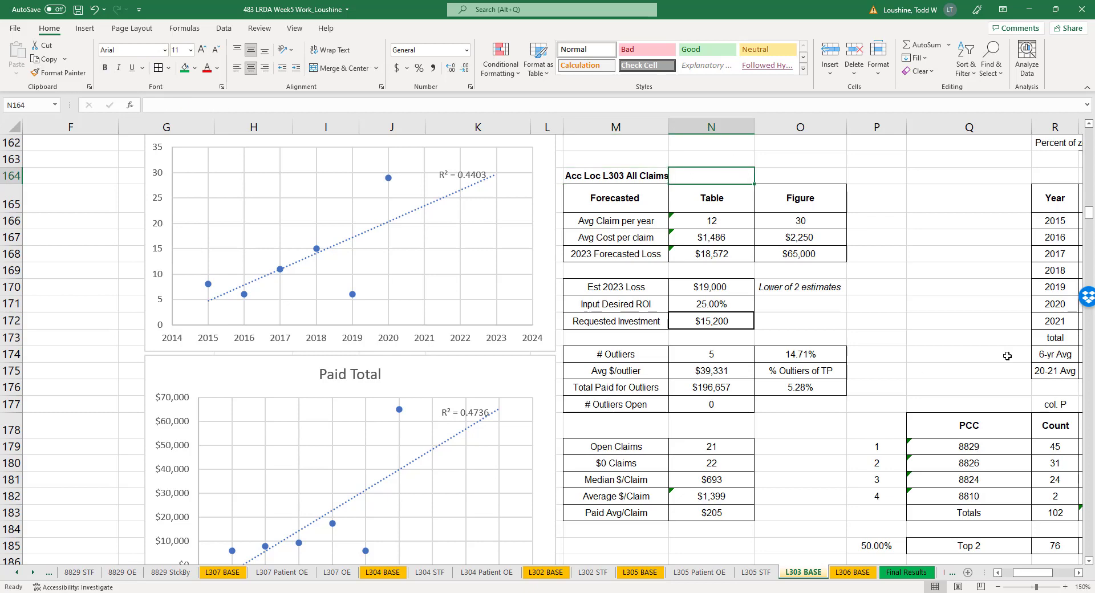
- Reduce the heights of rows 165 and 178 to about the height of the neighbouring rows
{"action": "left_click", "coordinate": [627, 198]}
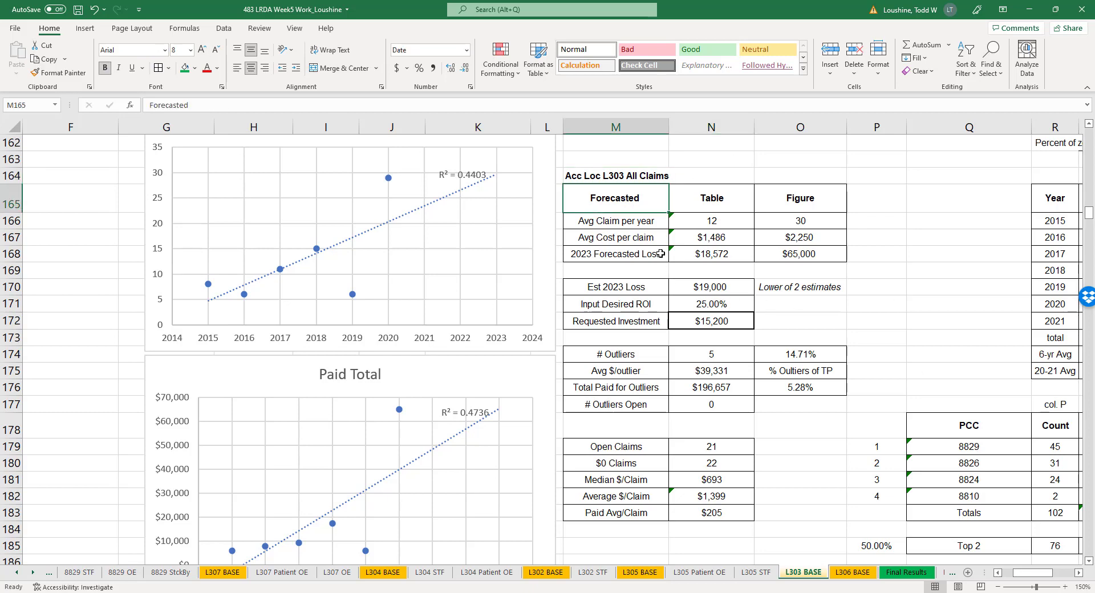
{"action": "left_click", "coordinate": [638, 415]}
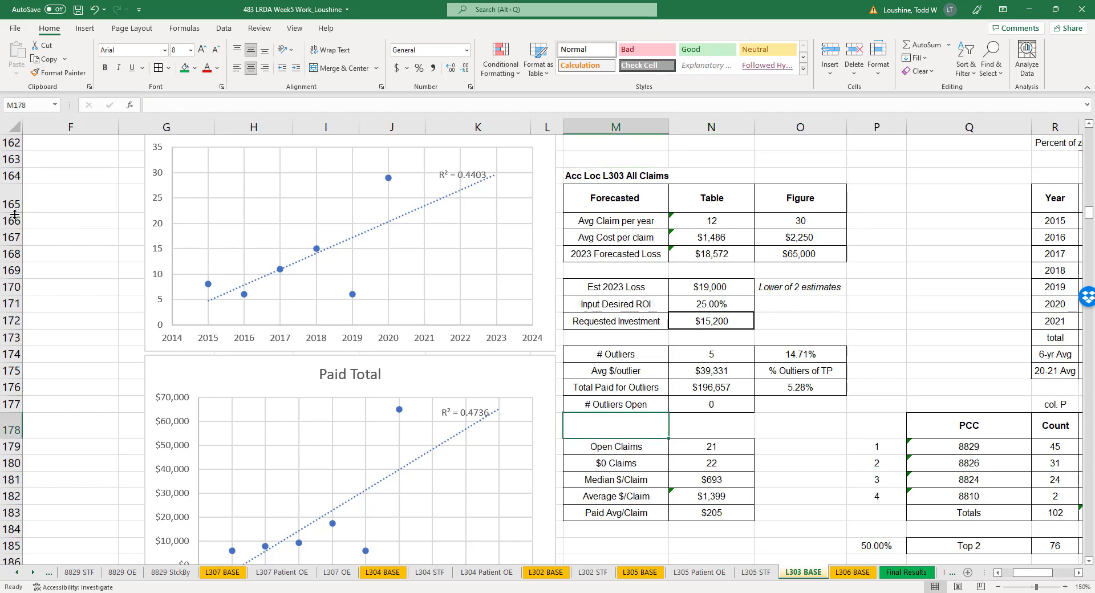
{"action": "left_click_drag", "start_coordinate": [16, 212], "coordinate": [16, 200]}
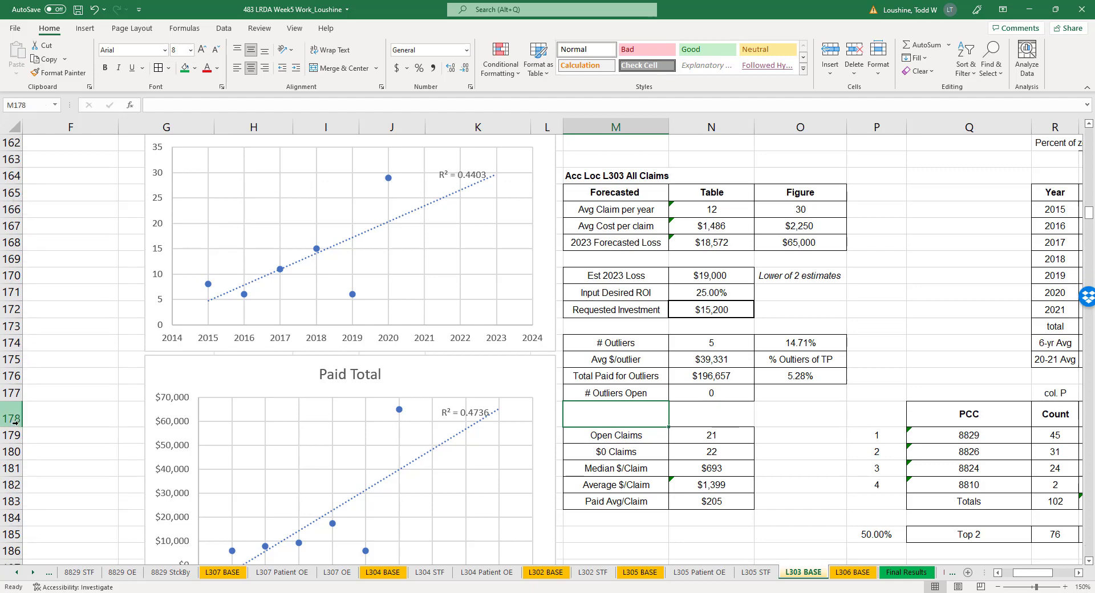
{"action": "left_click_drag", "start_coordinate": [16, 426], "coordinate": [16, 419]}
{"action": "left_click", "coordinate": [1060, 213]}
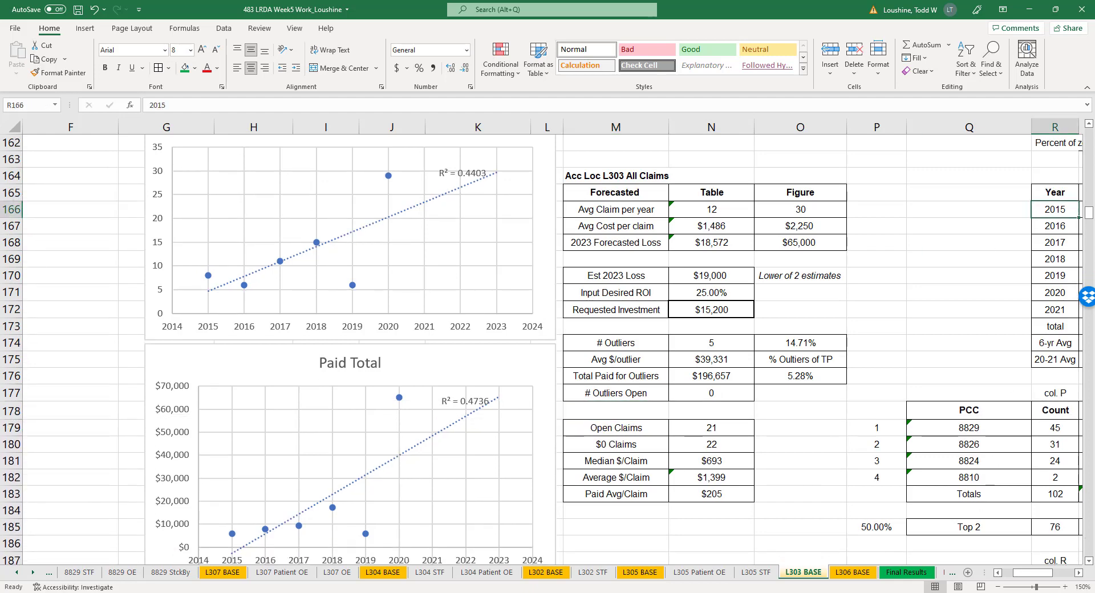
- Save the workbook
{"action": "left_click", "coordinate": [1077, 573]}
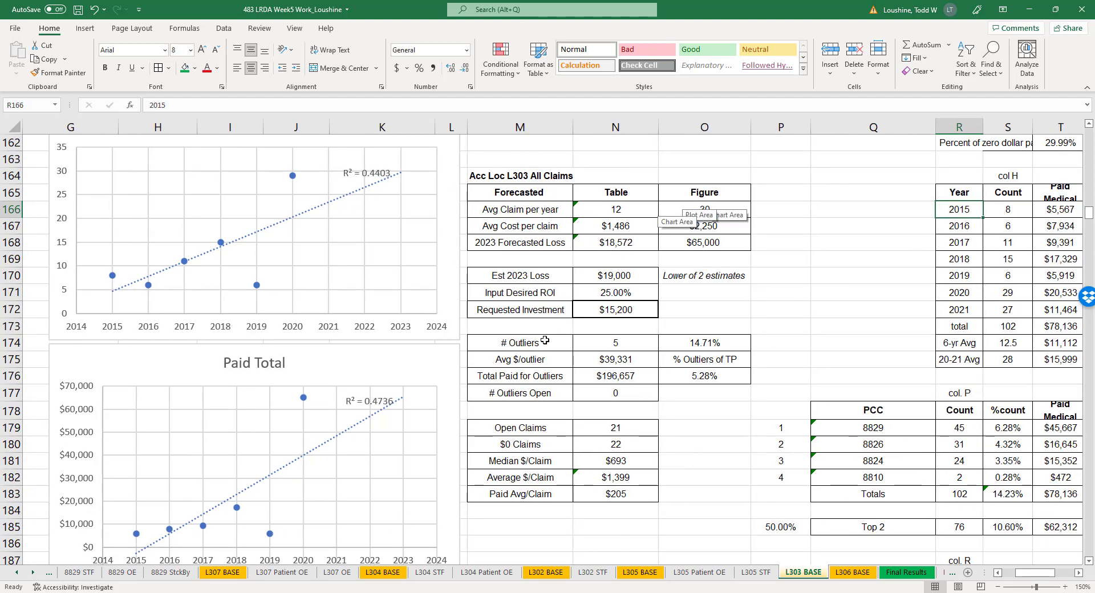
{"action": "key", "text": "Left"}
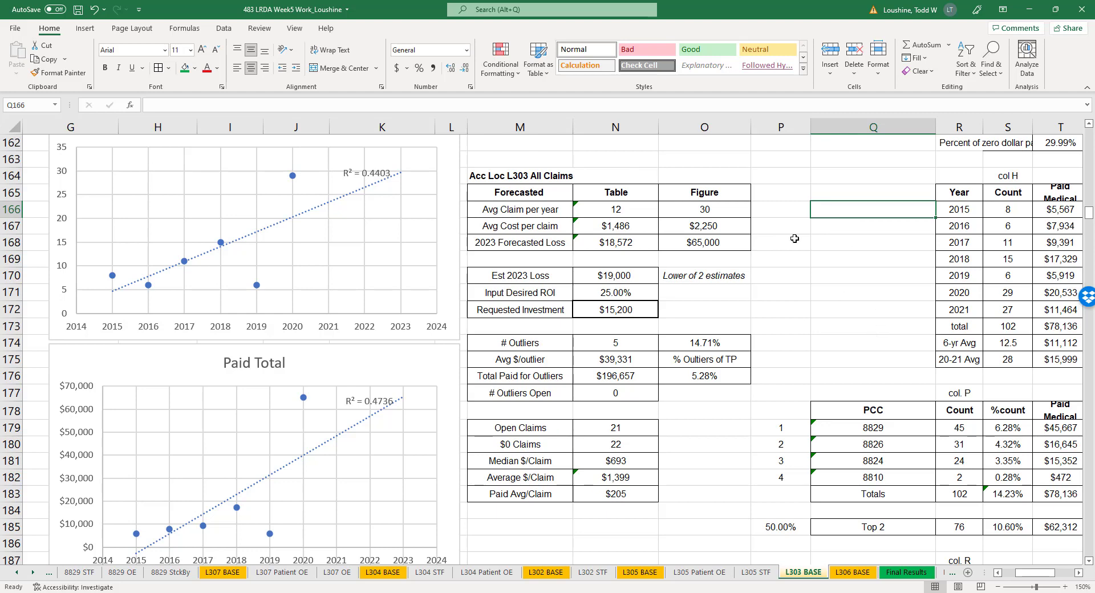
{"action": "left_click", "coordinate": [78, 9]}
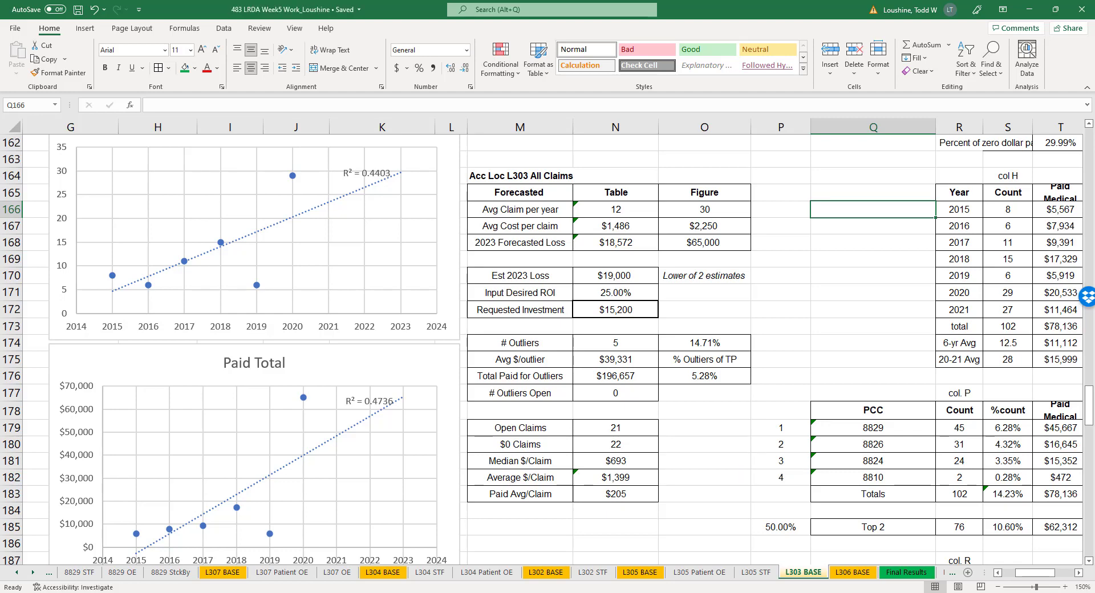
- Copy the entire L303 BASE sheet into a new worksheet placed right after it
{"action": "left_click_drag", "start_coordinate": [1089, 401], "coordinate": [1089, 524]}
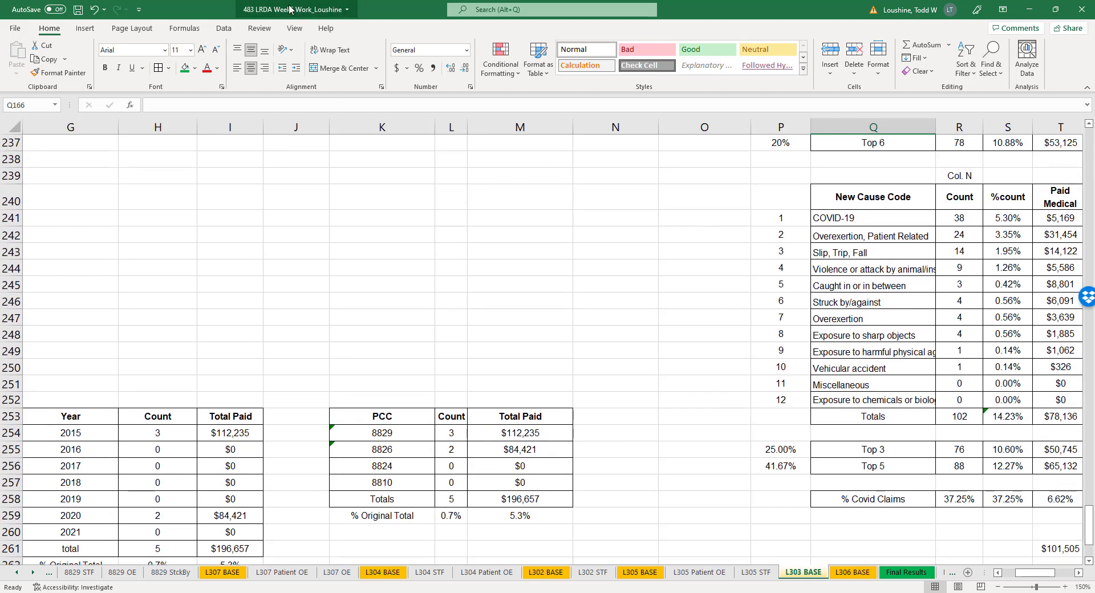
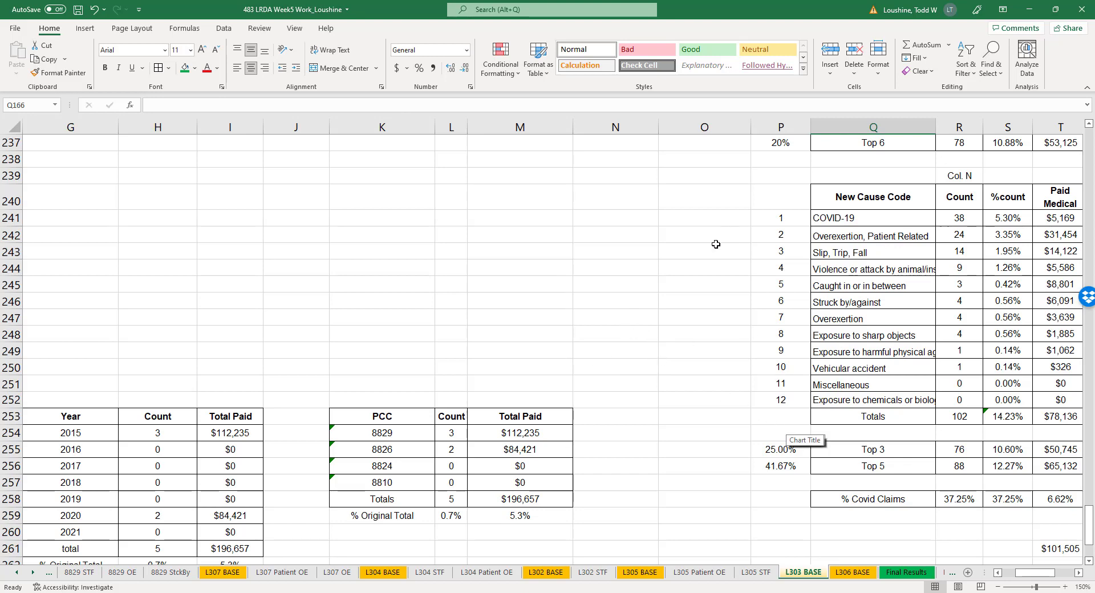
{"action": "left_click", "coordinate": [15, 127]}
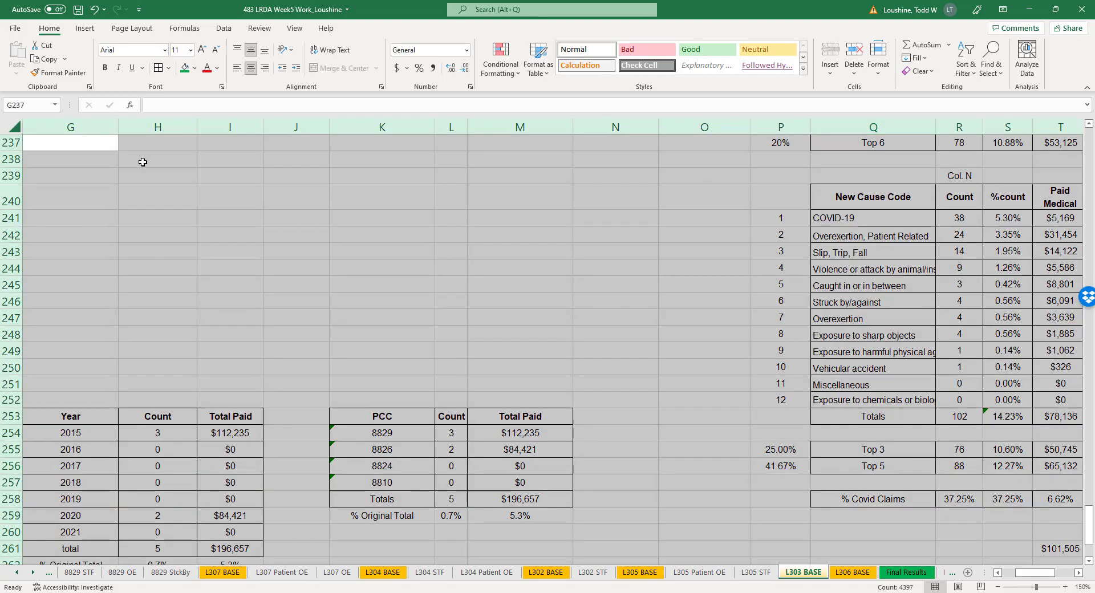
{"action": "key", "text": "ctrl+c"}
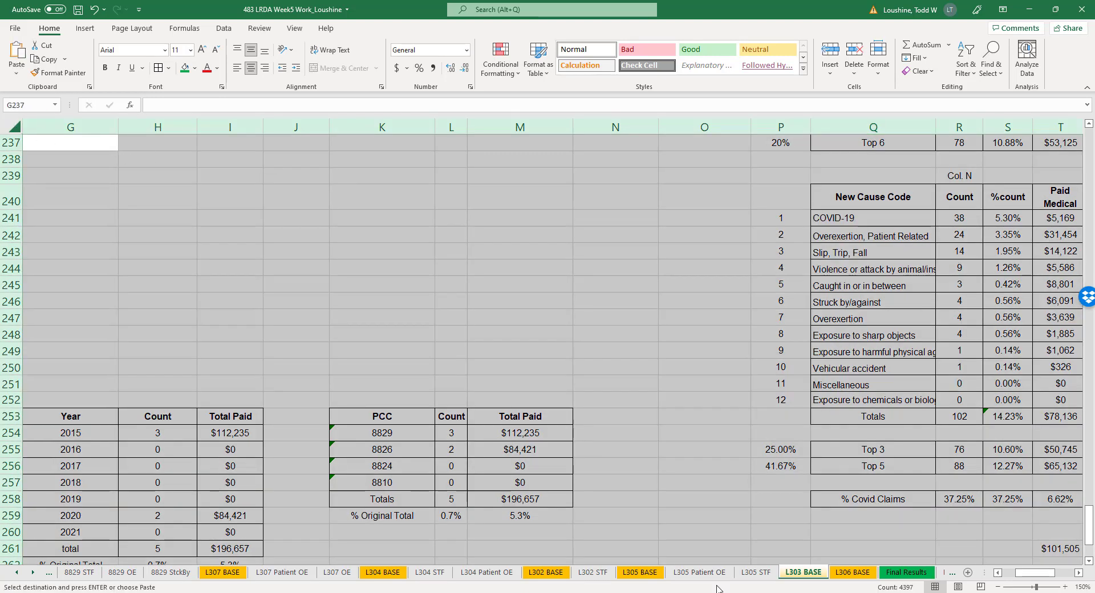
{"action": "left_click", "coordinate": [966, 572]}
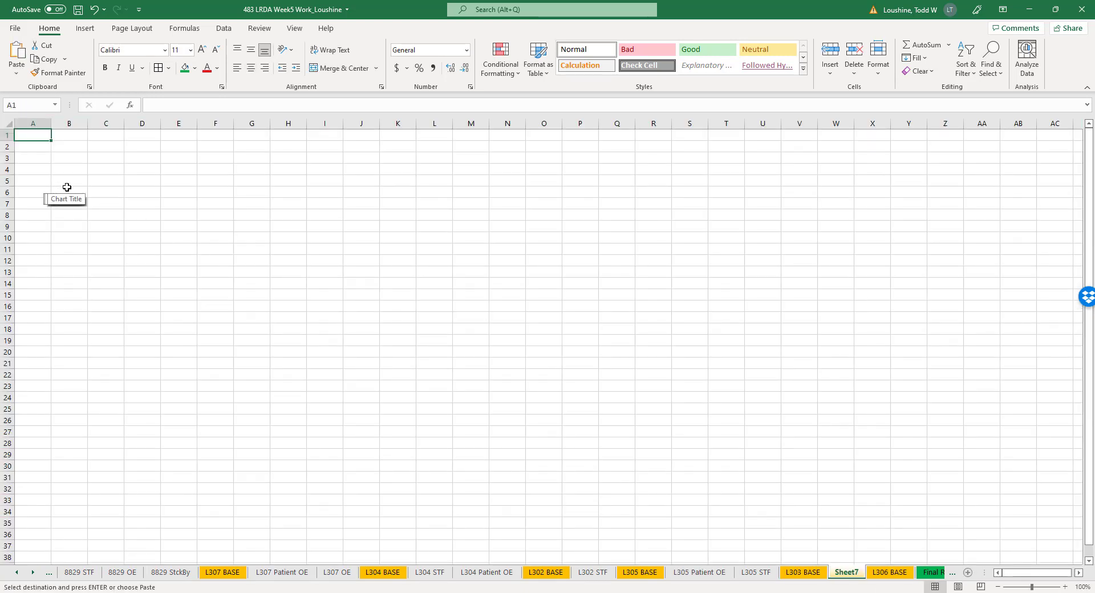
{"action": "key", "text": "ctrl+v"}
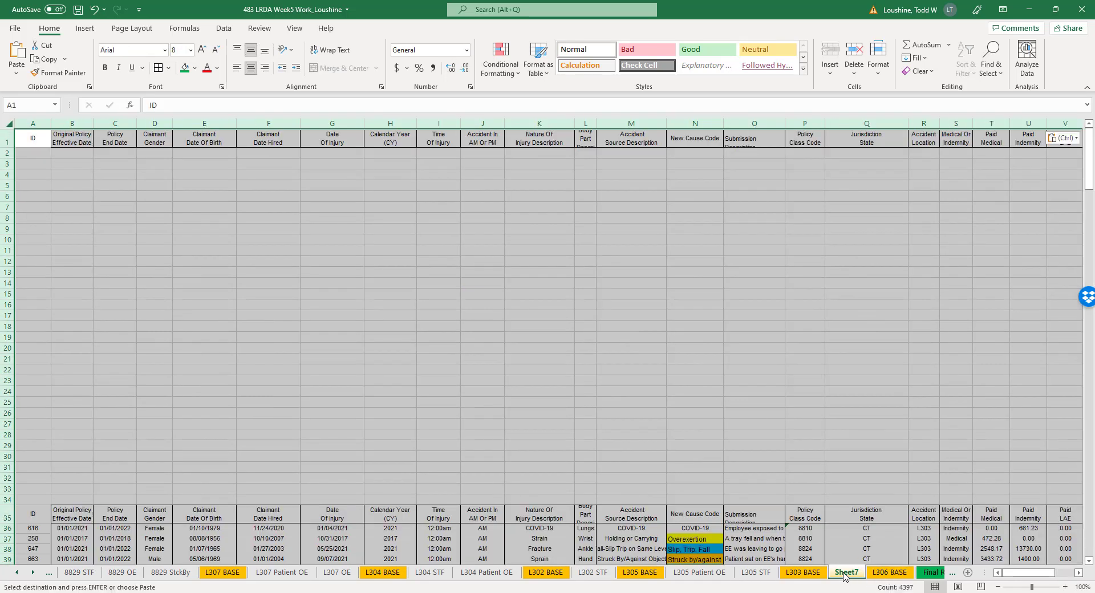
- Rename the new sheet as L303 Patient OE
{"action": "double_click", "coordinate": [846, 572]}
{"action": "type", "text": "L"}
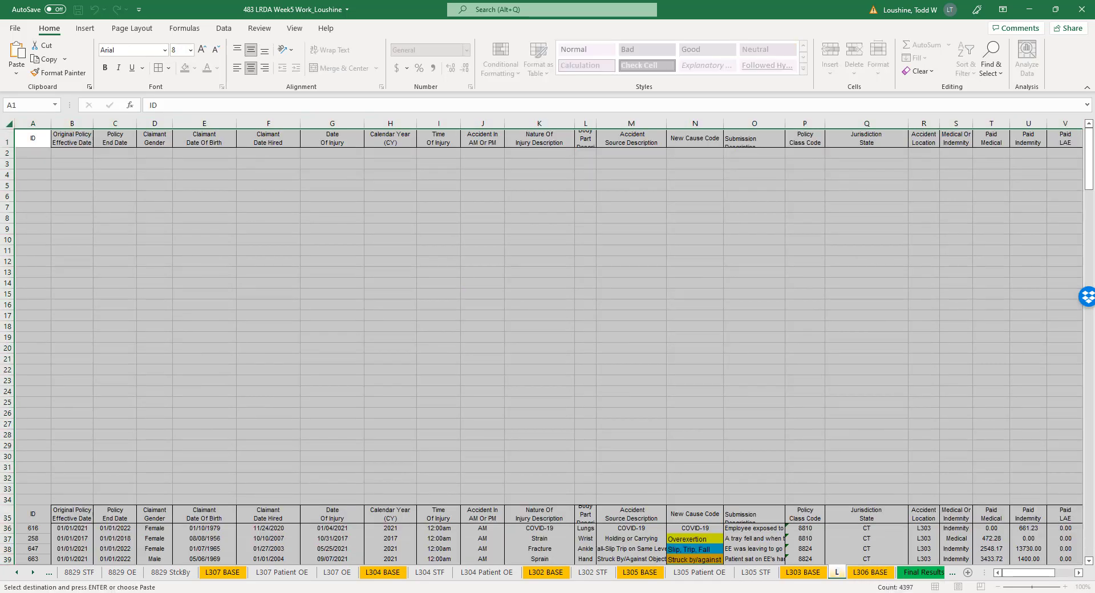
{"action": "type", "text": "303 Patient OE"}
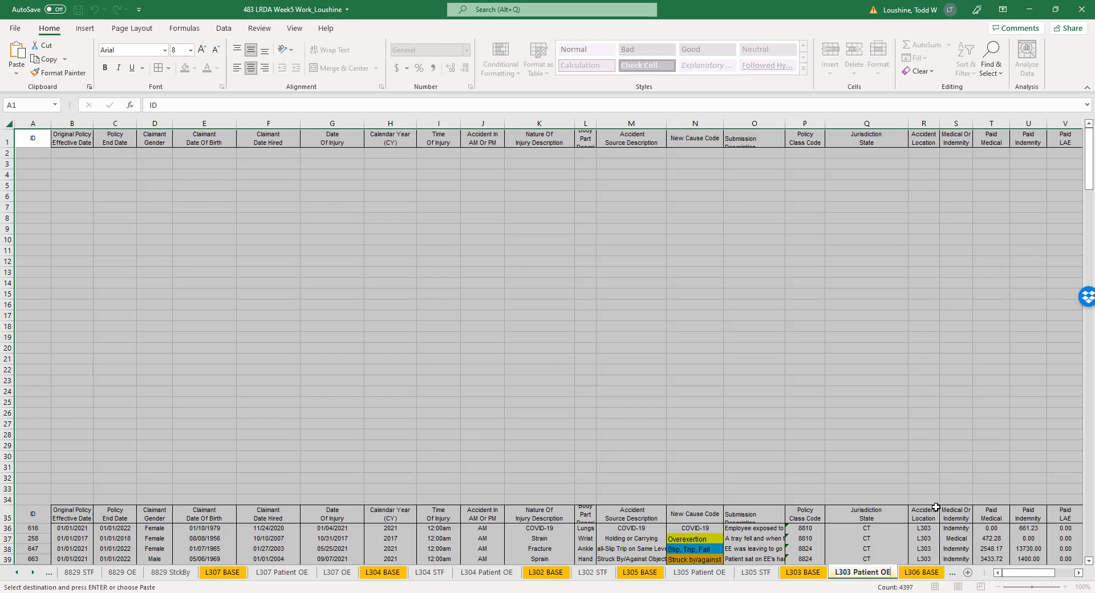
{"action": "left_click", "coordinate": [878, 465]}
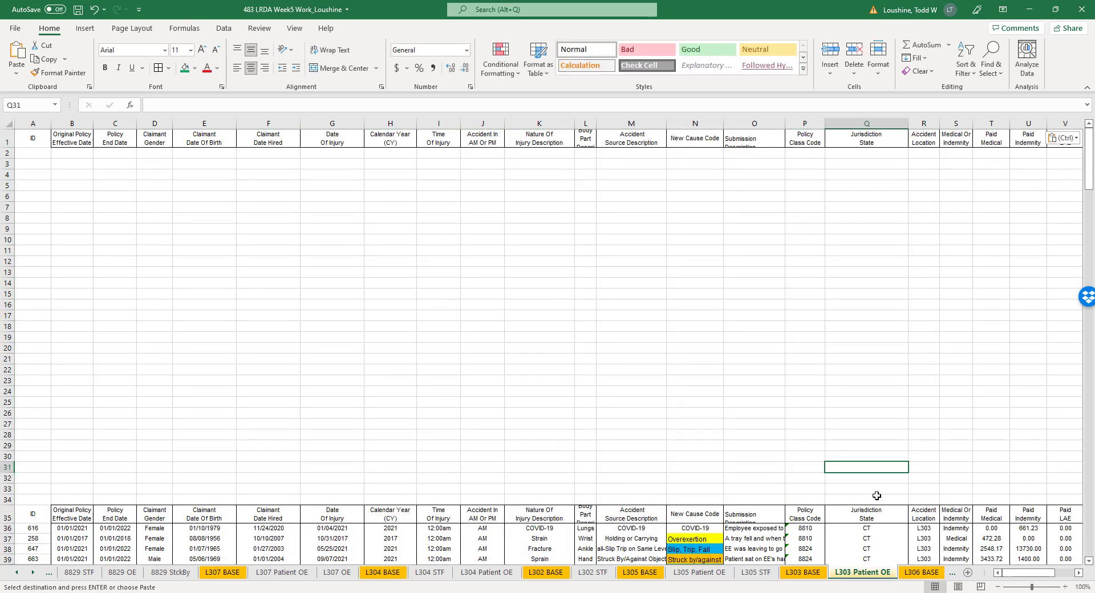
- Turn on filters for the claims header in row 35 and sort the claims by New Cause Code from A to Z
{"action": "left_click", "coordinate": [690, 363]}
{"action": "scroll", "coordinate": [875, 402], "scroll_direction": "down", "scroll_amount": 5}
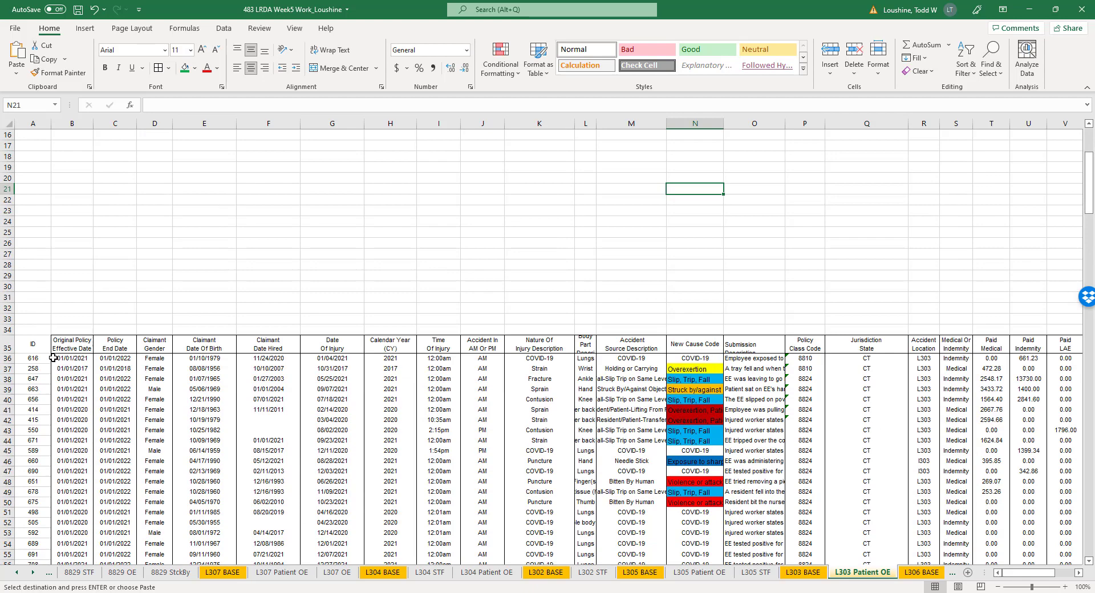
{"action": "left_click", "coordinate": [1065, 587]}
{"action": "left_click", "coordinate": [1064, 587]}
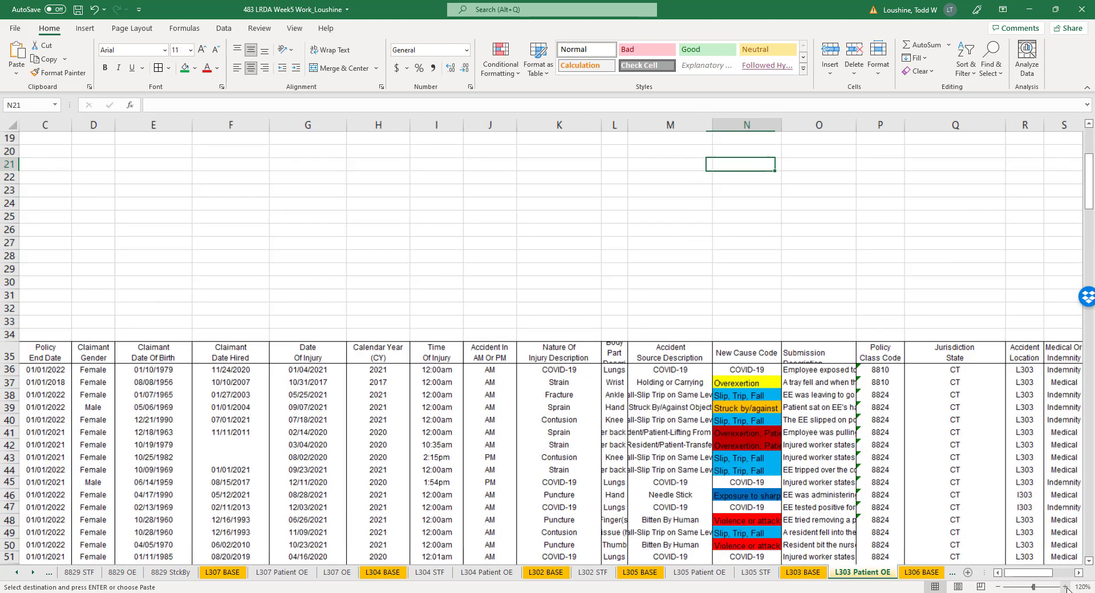
{"action": "left_click", "coordinate": [1065, 586]}
{"action": "left_click", "coordinate": [1065, 586]}
{"action": "left_click", "coordinate": [1065, 587]}
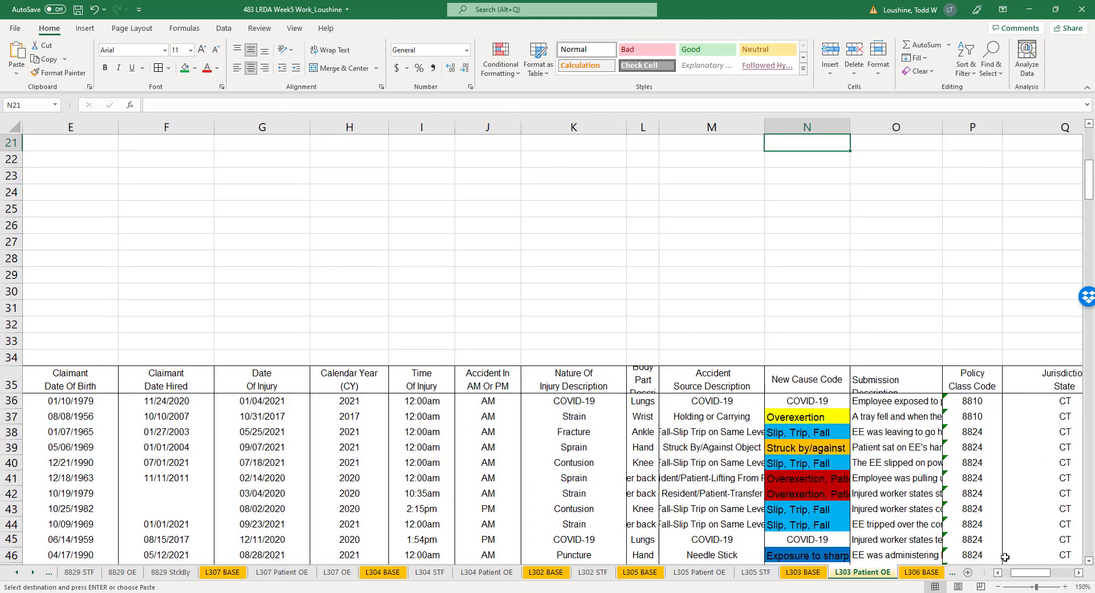
{"action": "scroll", "coordinate": [548, 347], "scroll_direction": "down", "scroll_amount": 3}
{"action": "left_click", "coordinate": [11, 234]}
{"action": "left_click", "coordinate": [224, 28]}
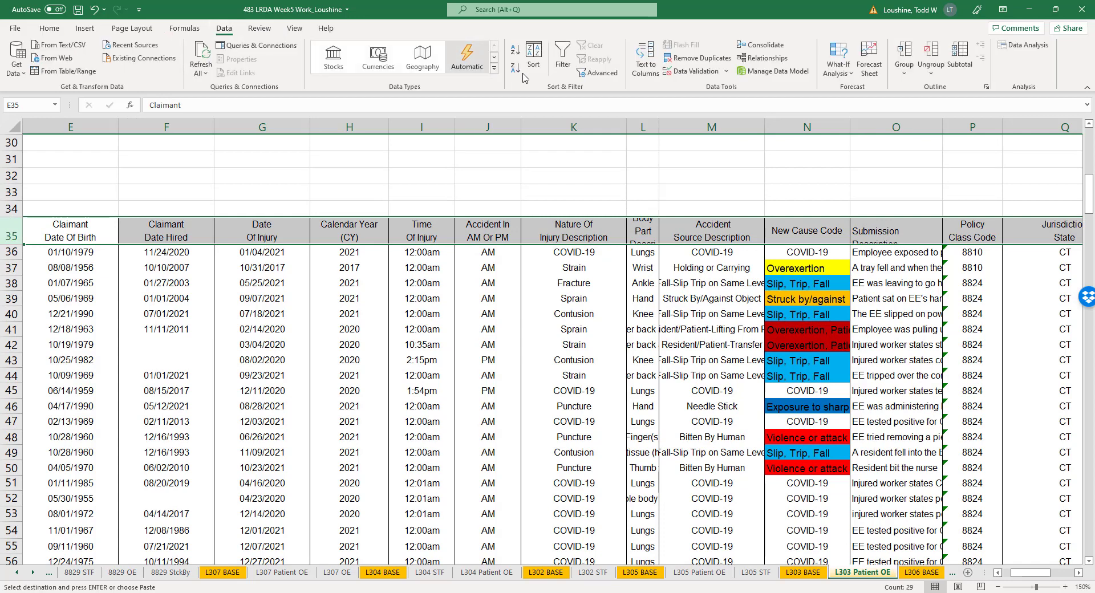
{"action": "left_click", "coordinate": [562, 59]}
{"action": "left_click", "coordinate": [844, 239]}
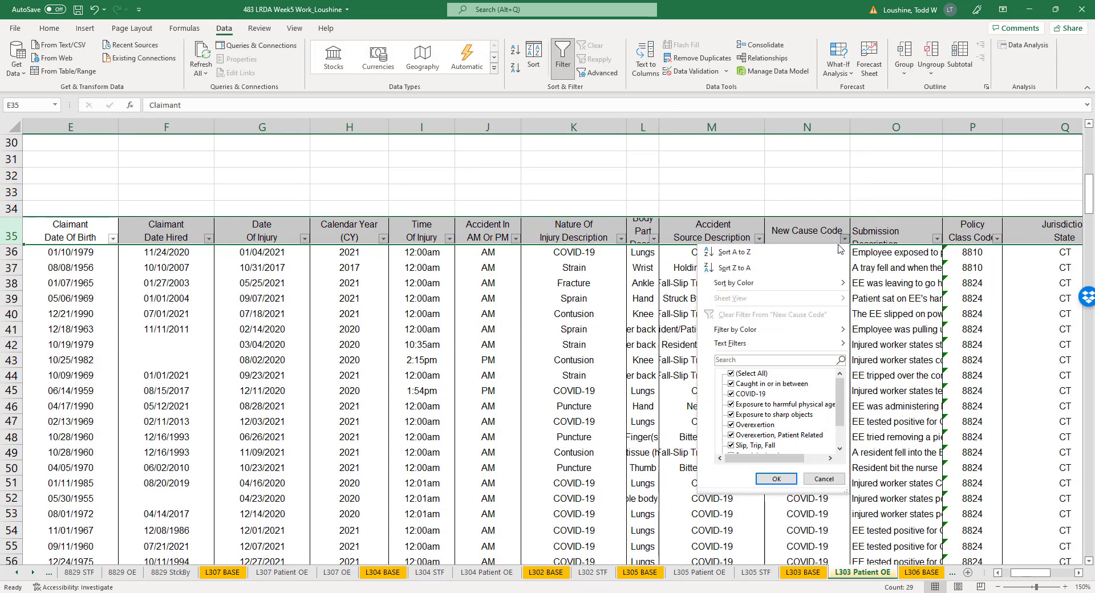
{"action": "left_click", "coordinate": [819, 256]}
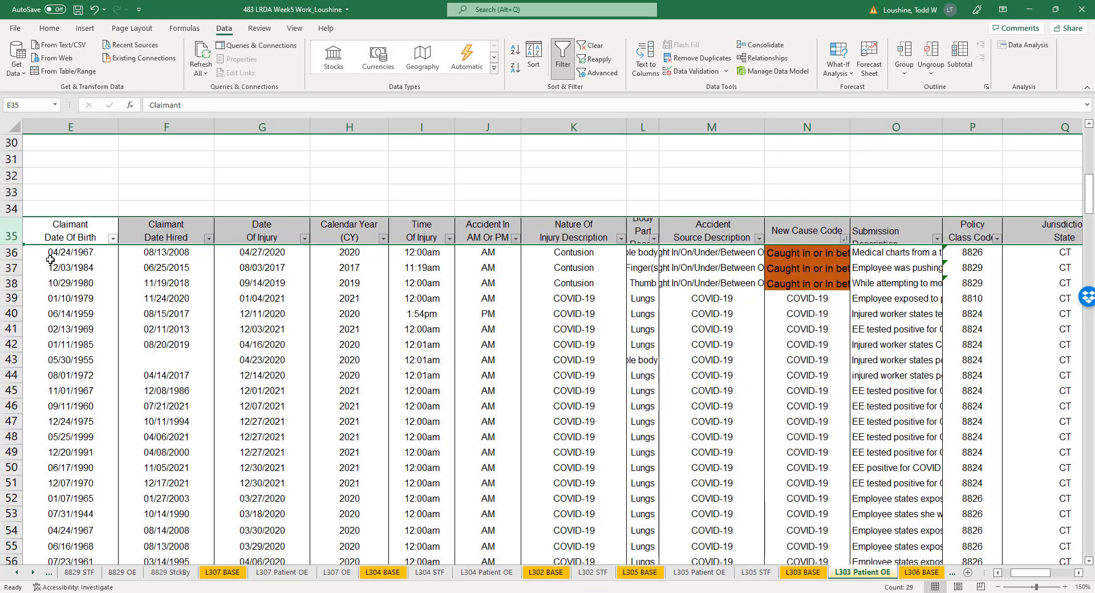
- Delete claim rows 36 to 85, covering every cause code sorted ahead of Overexertion, Patient Related
{"action": "key", "text": "Down"}
{"action": "key", "text": "Down"}
{"action": "key", "text": "Down"}
{"action": "left_click_drag", "start_coordinate": [5, 253], "coordinate": [10, 220]}
{"action": "right_click", "coordinate": [6, 176]}
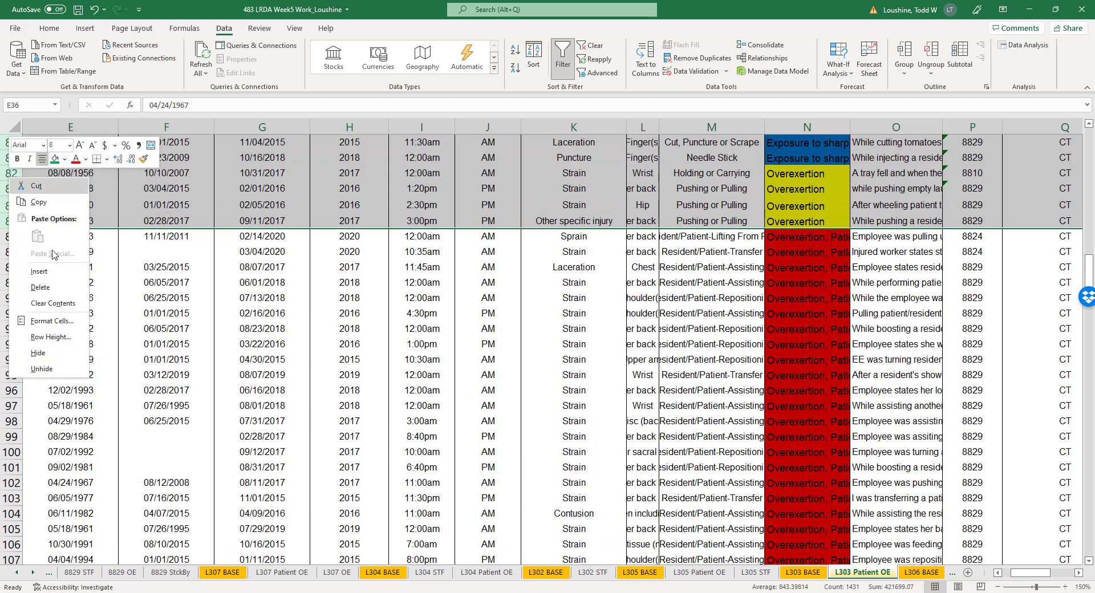
{"action": "left_click", "coordinate": [58, 287]}
- Delete claim rows 60 to 87, from Slip, Trip, Fall through the violence or attack cases
{"action": "scroll", "coordinate": [155, 340], "scroll_direction": "down", "scroll_amount": 9}
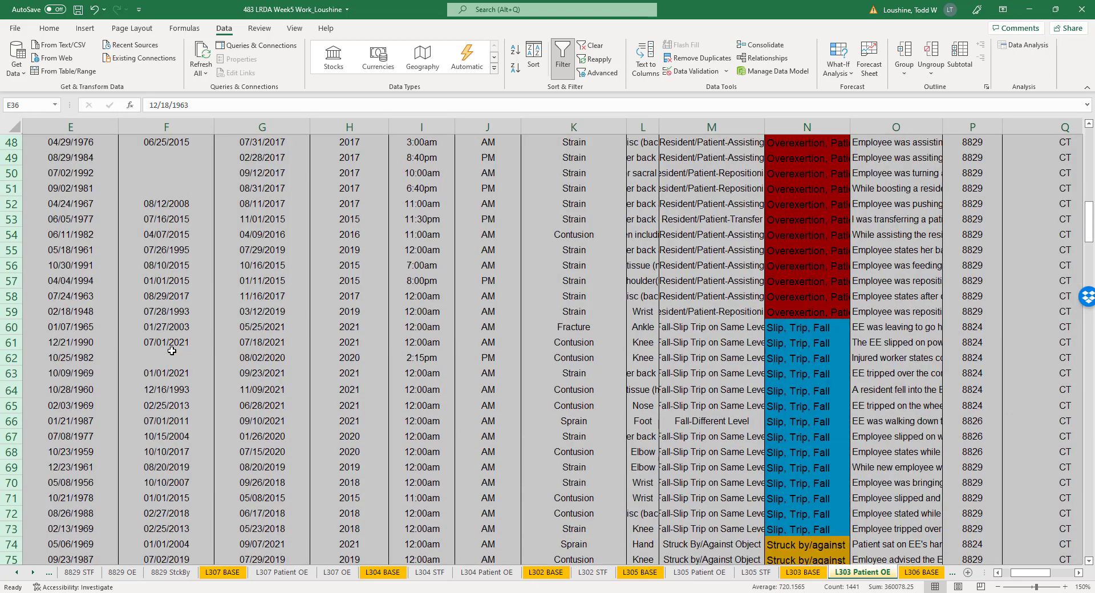
{"action": "left_click_drag", "start_coordinate": [11, 281], "coordinate": [3, 529]}
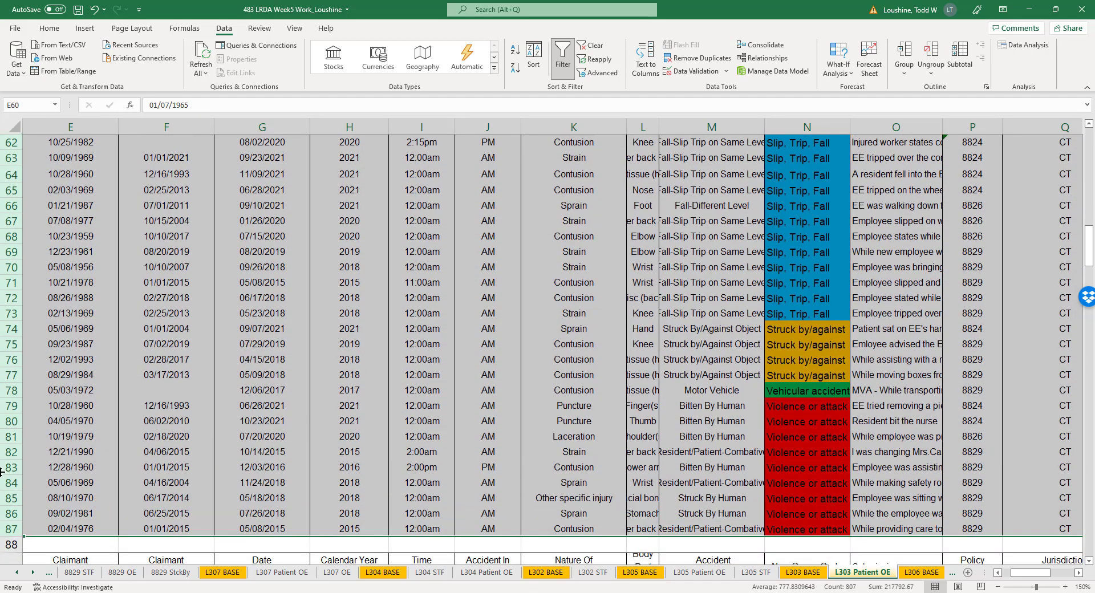
{"action": "key", "text": "ctrl+minus"}
- Delete the two COVID-19 claims from the outlier list below row 185, keeping only the patient-related overexertion claims
{"action": "scroll", "coordinate": [102, 248], "scroll_direction": "down", "scroll_amount": 20}
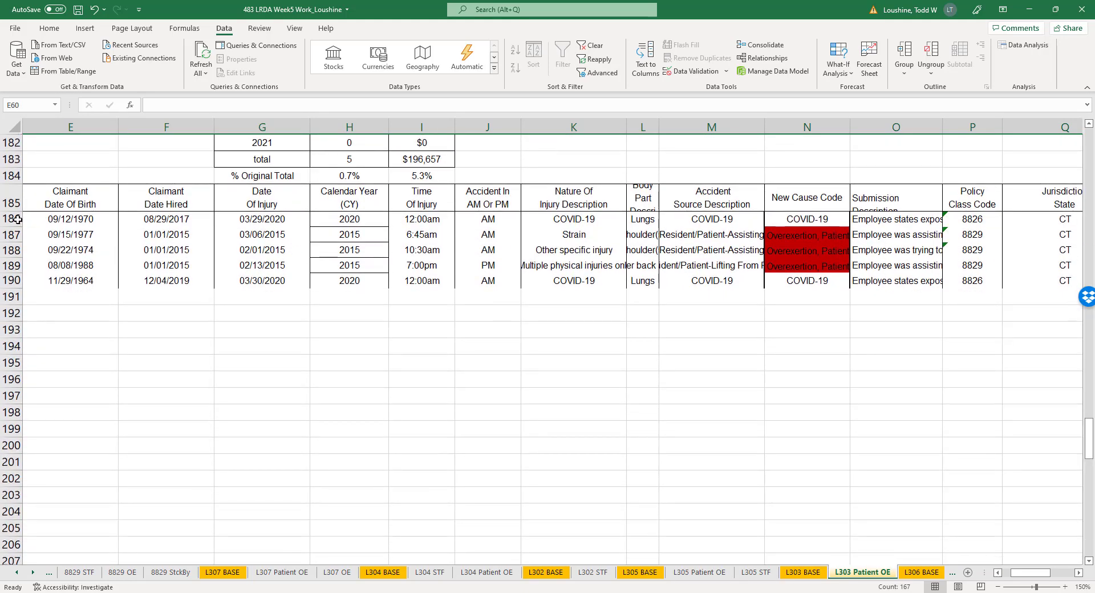
{"action": "right_click", "coordinate": [17, 219]}
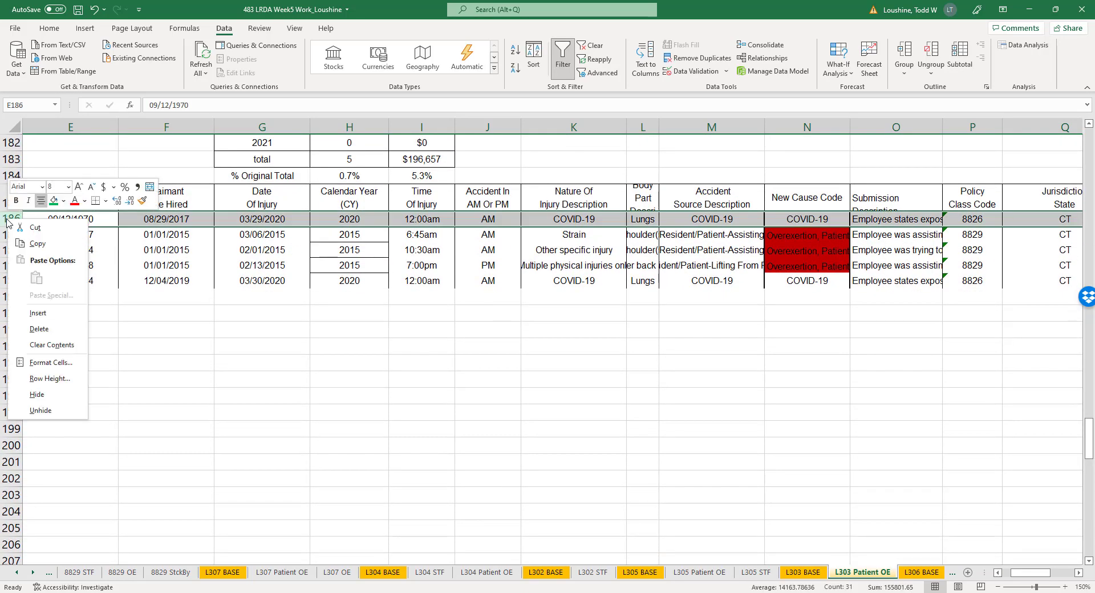
{"action": "left_click", "coordinate": [64, 329]}
{"action": "right_click", "coordinate": [11, 265]}
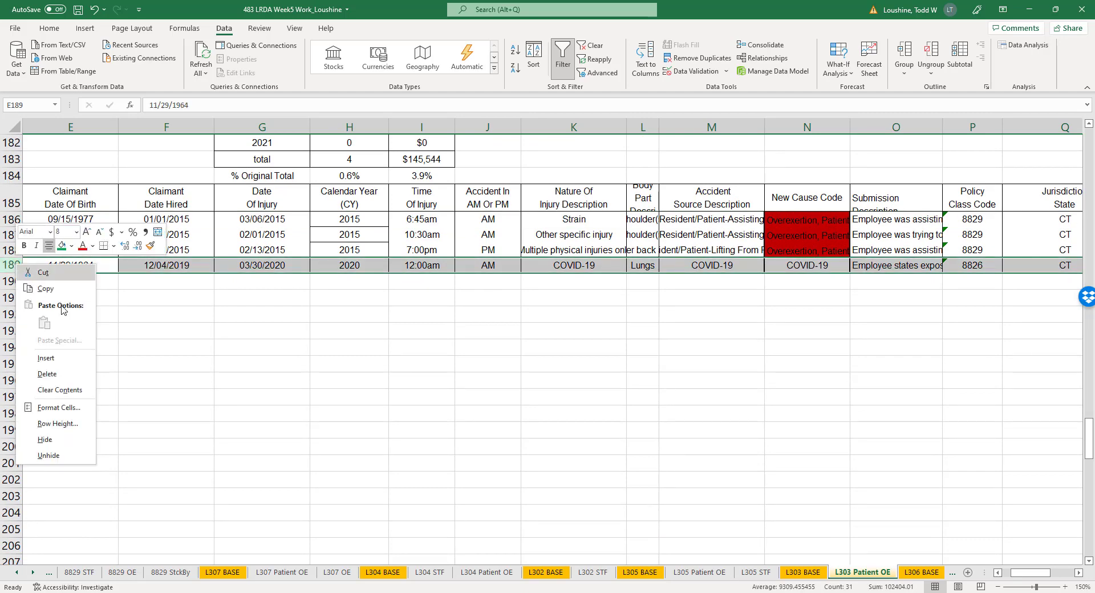
{"action": "left_click", "coordinate": [51, 373]}
{"action": "left_click", "coordinate": [732, 346]}
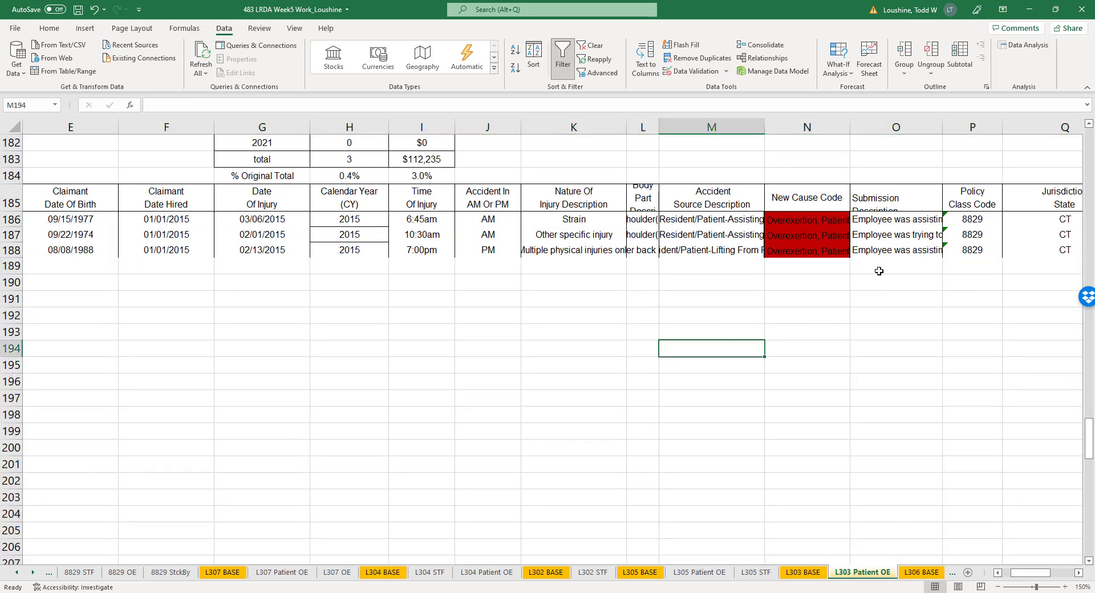
{"action": "scroll", "coordinate": [878, 271], "scroll_direction": "up", "scroll_amount": 7}
{"action": "scroll", "coordinate": [881, 273], "scroll_direction": "down", "scroll_amount": 1}
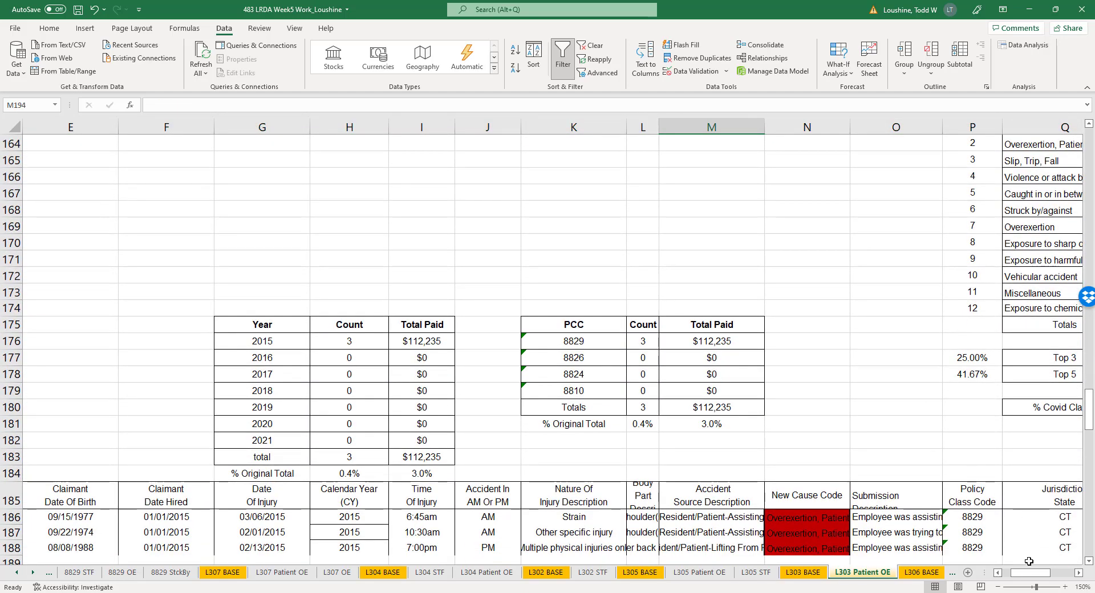
- Review the summary tables on the L303 Patient OE sheet and inspect the formula behind the 6-yr Avg count
{"action": "left_click_drag", "start_coordinate": [1029, 573], "coordinate": [1046, 573]}
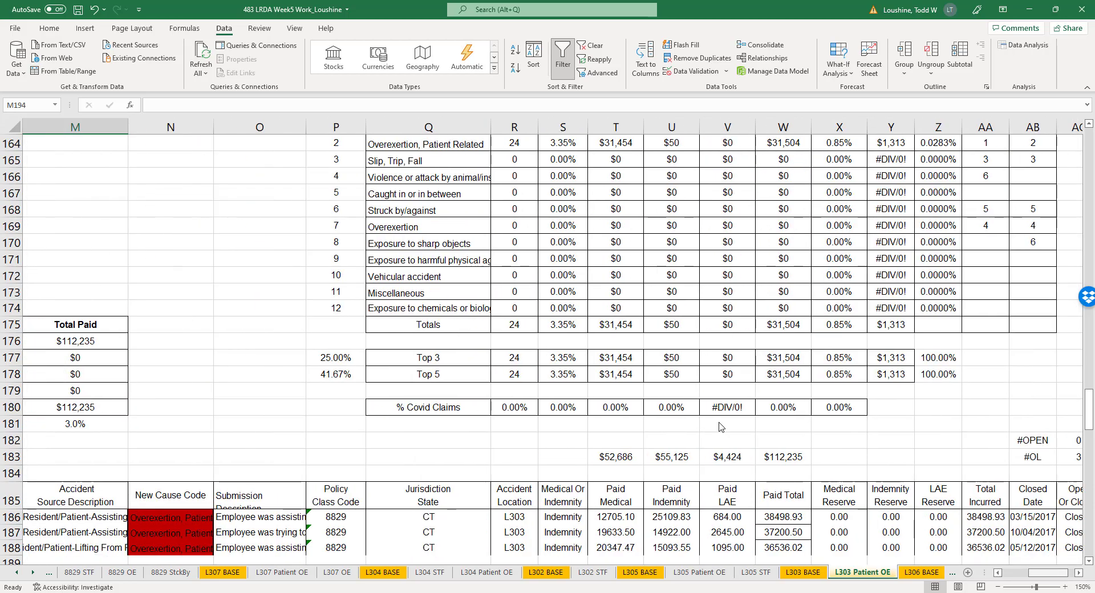
{"action": "scroll", "coordinate": [720, 427], "scroll_direction": "up", "scroll_amount": 10}
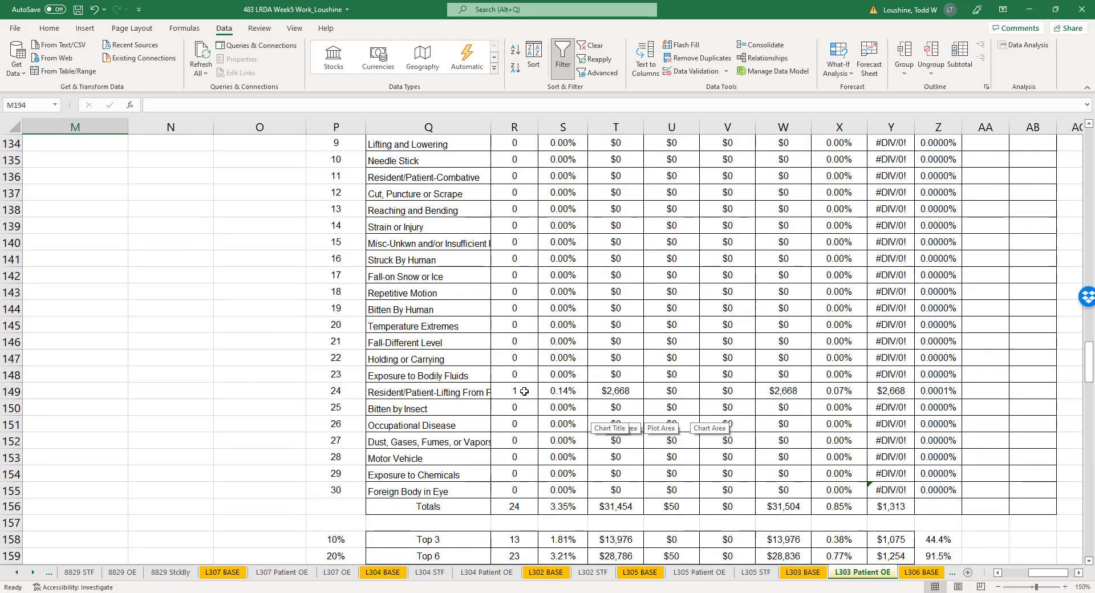
{"action": "scroll", "coordinate": [522, 354], "scroll_direction": "up", "scroll_amount": 13}
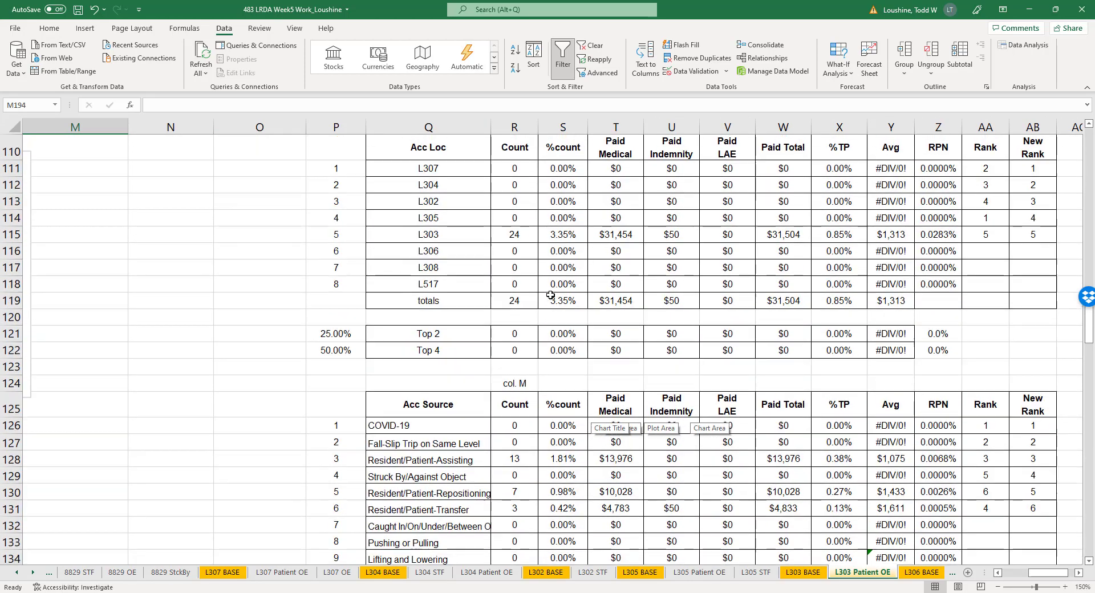
{"action": "scroll", "coordinate": [543, 301], "scroll_direction": "up", "scroll_amount": 3}
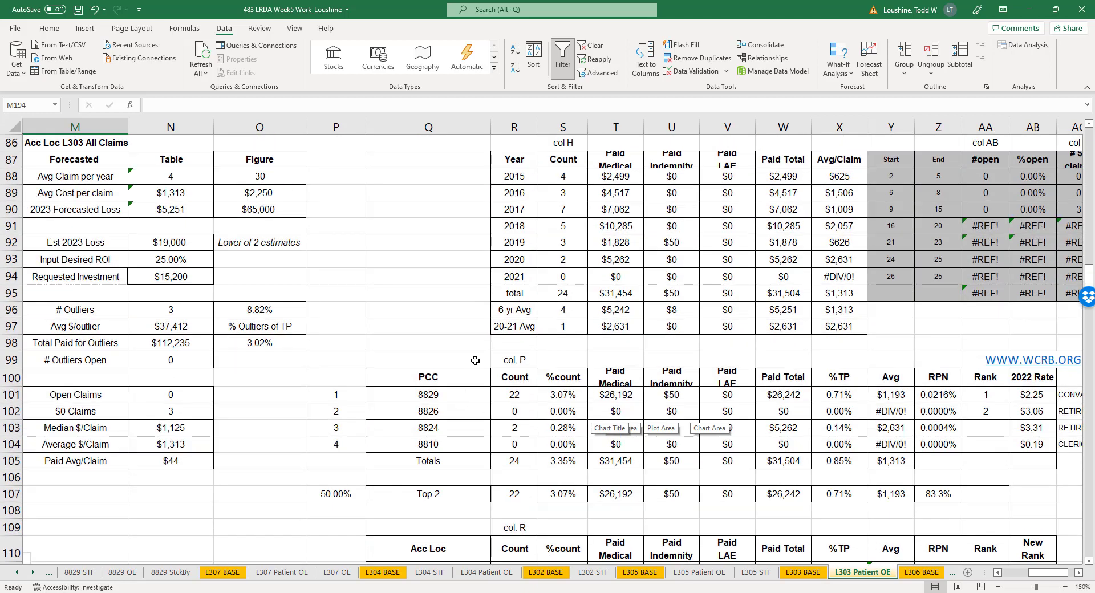
{"action": "scroll", "coordinate": [475, 360], "scroll_direction": "up", "scroll_amount": 2}
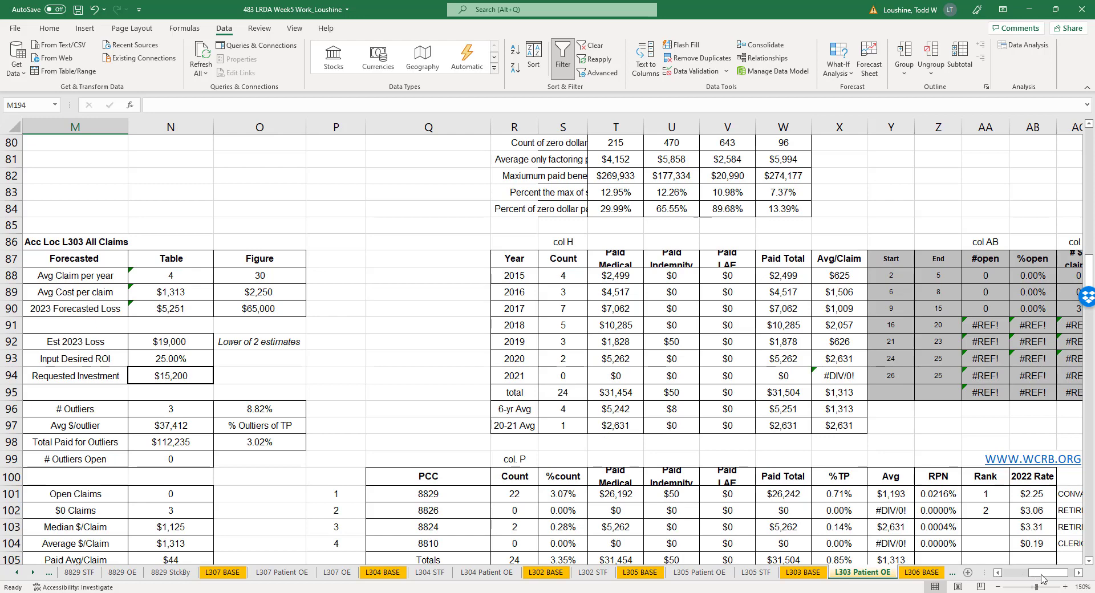
{"action": "scroll", "coordinate": [1041, 576], "scroll_direction": "left", "scroll_amount": 3}
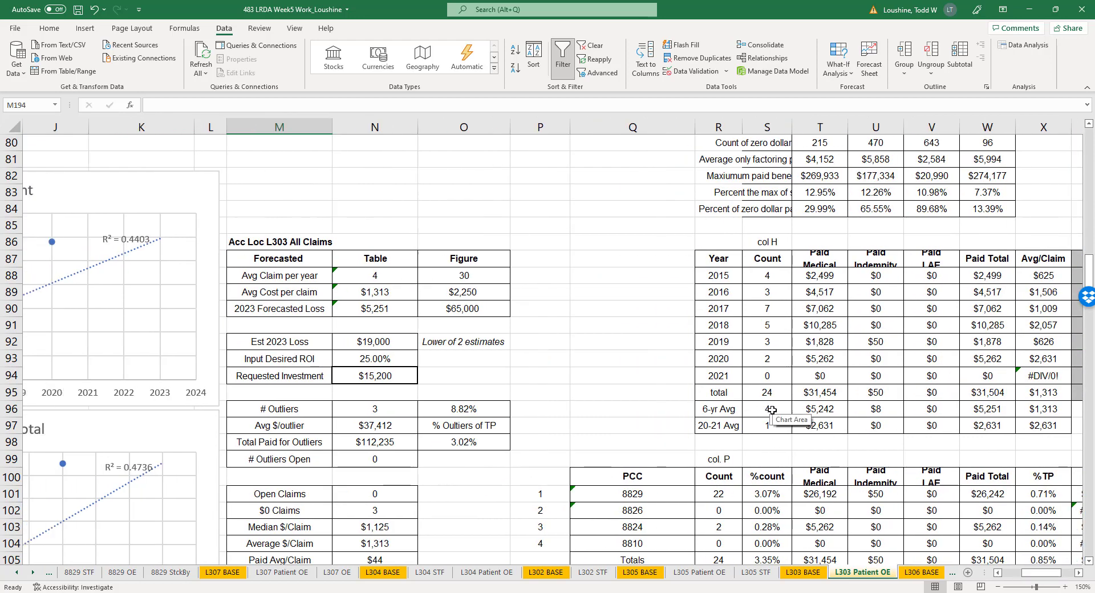
{"action": "left_click", "coordinate": [772, 409]}
{"action": "double_click", "coordinate": [775, 409]}
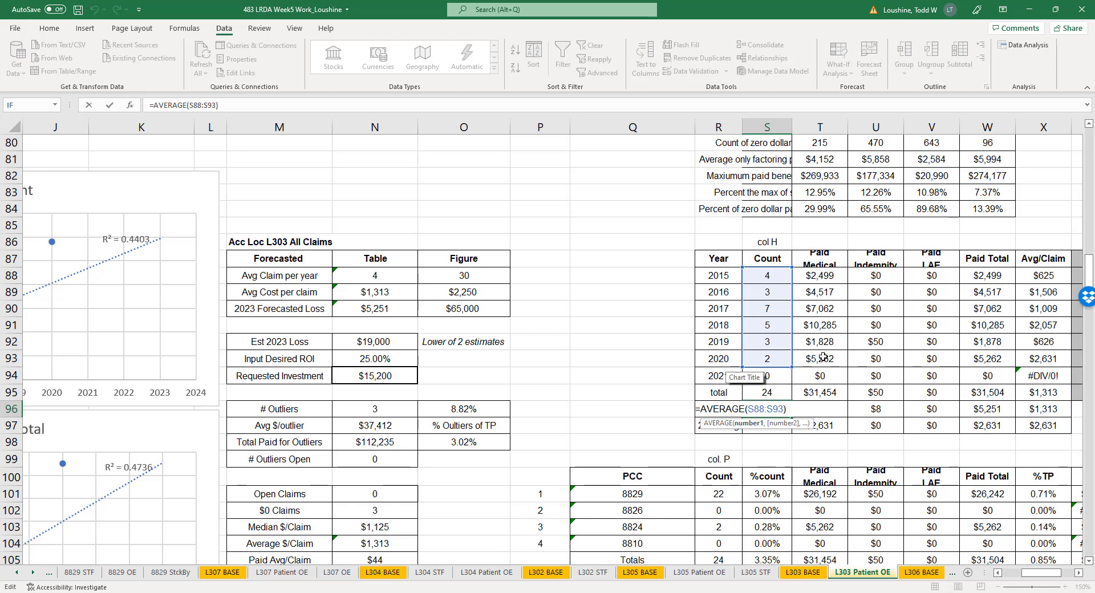
{"action": "key", "text": "Return"}
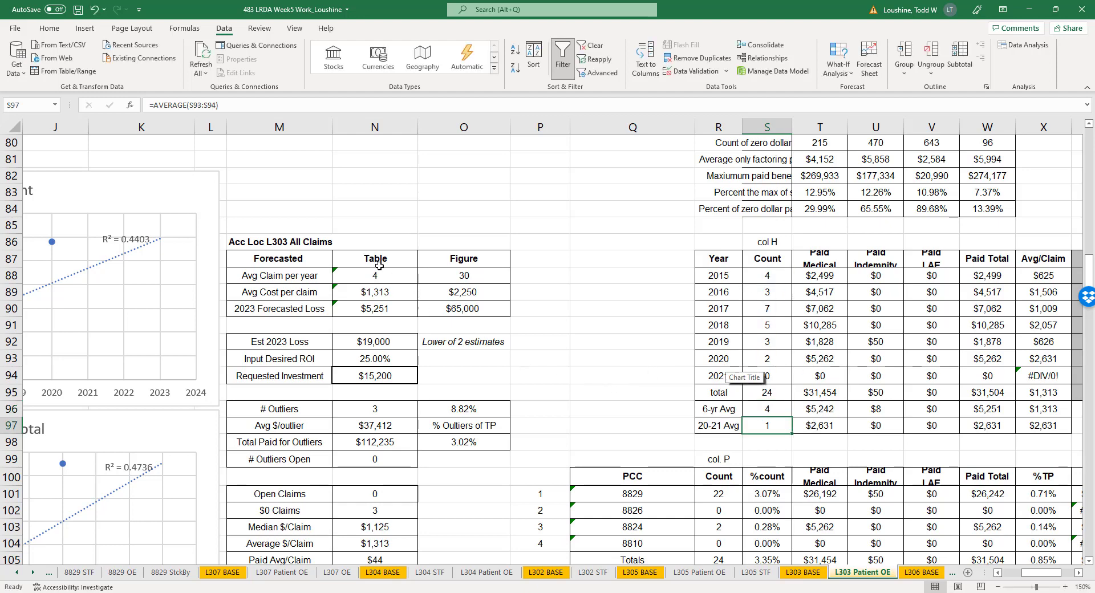
- Set the Count chart's series X values to the years 2015 to 2020 in 'L303 Patient OE'!$R$88:$R$93
{"action": "left_click", "coordinate": [997, 573]}
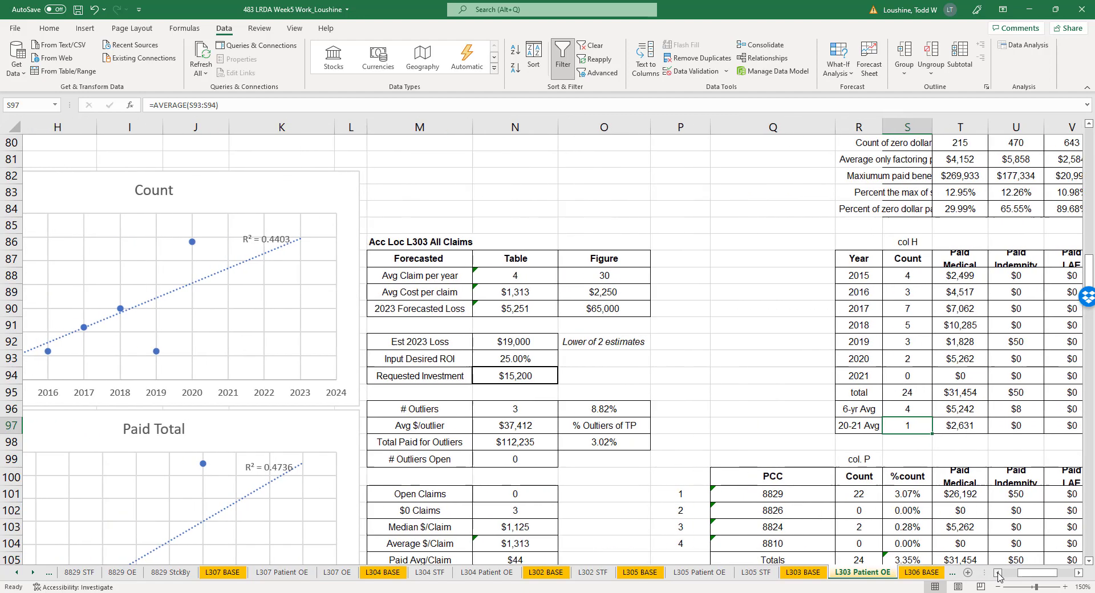
{"action": "left_click", "coordinate": [997, 572]}
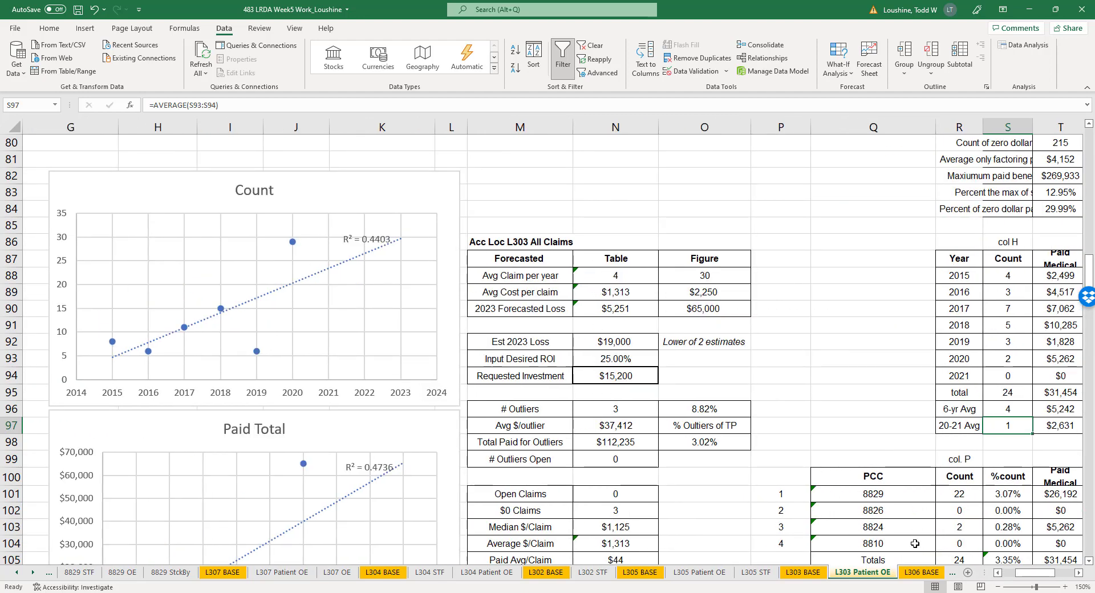
{"action": "left_click", "coordinate": [826, 576]}
{"action": "left_click", "coordinate": [861, 572]}
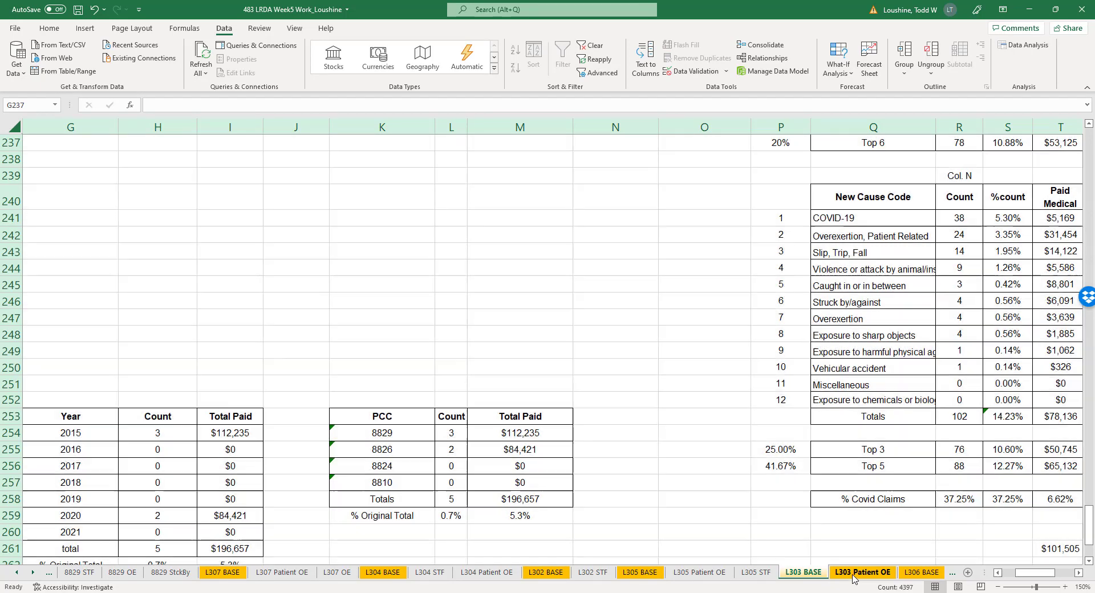
{"action": "right_click", "coordinate": [292, 243]}
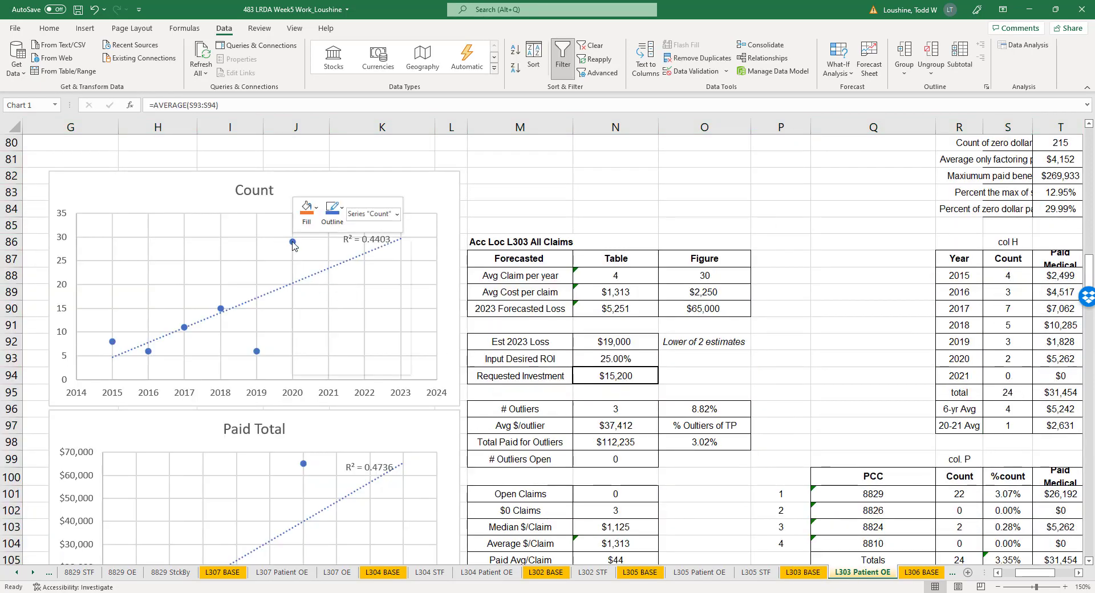
{"action": "left_click", "coordinate": [346, 308]}
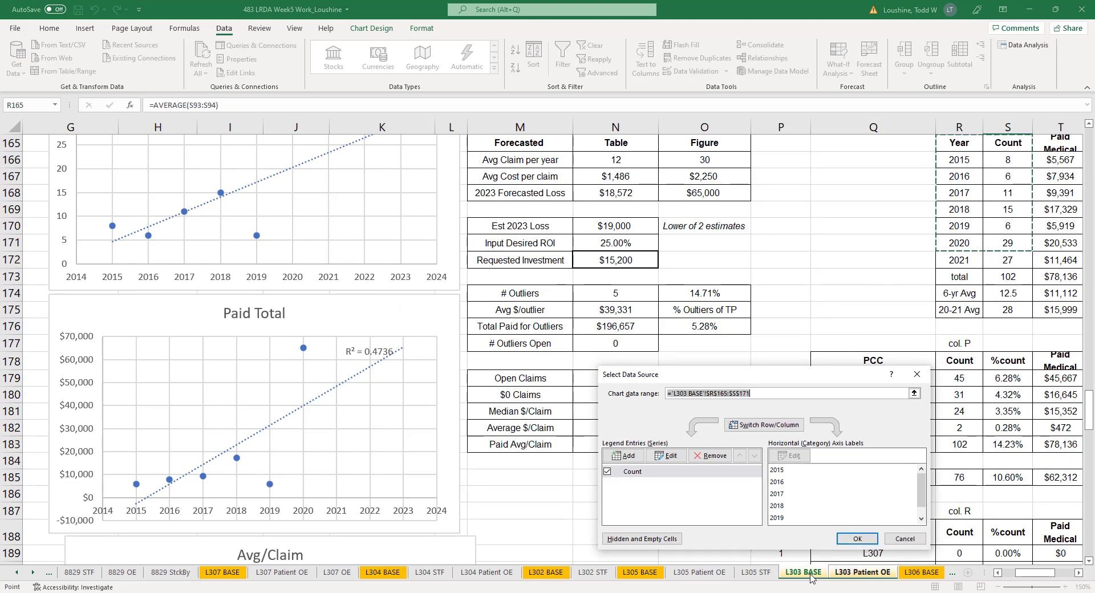
{"action": "left_click", "coordinate": [669, 464]}
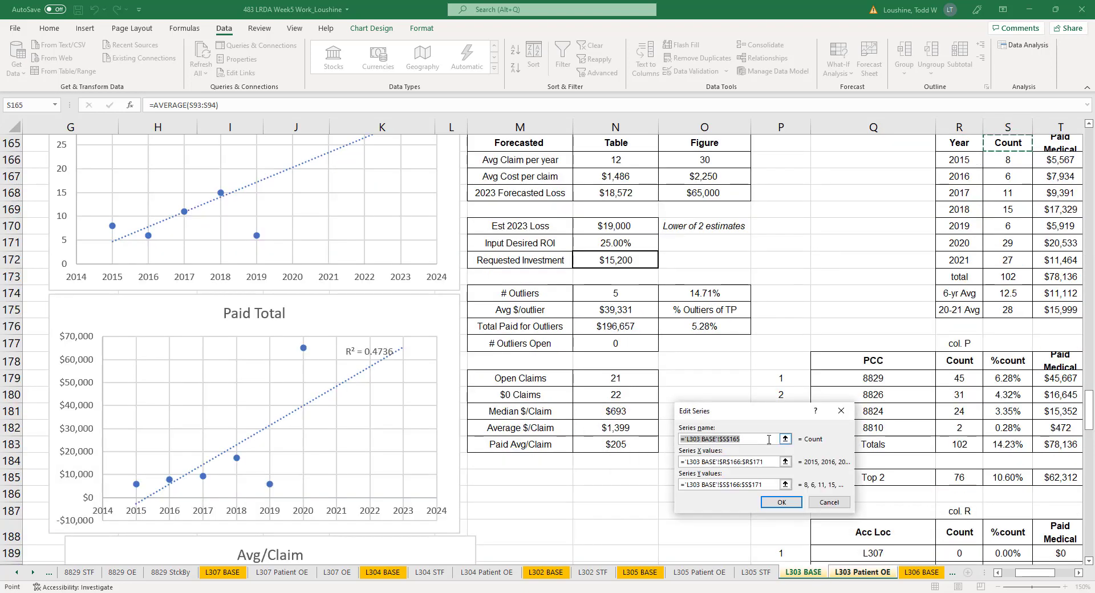
{"action": "left_click", "coordinate": [785, 461]}
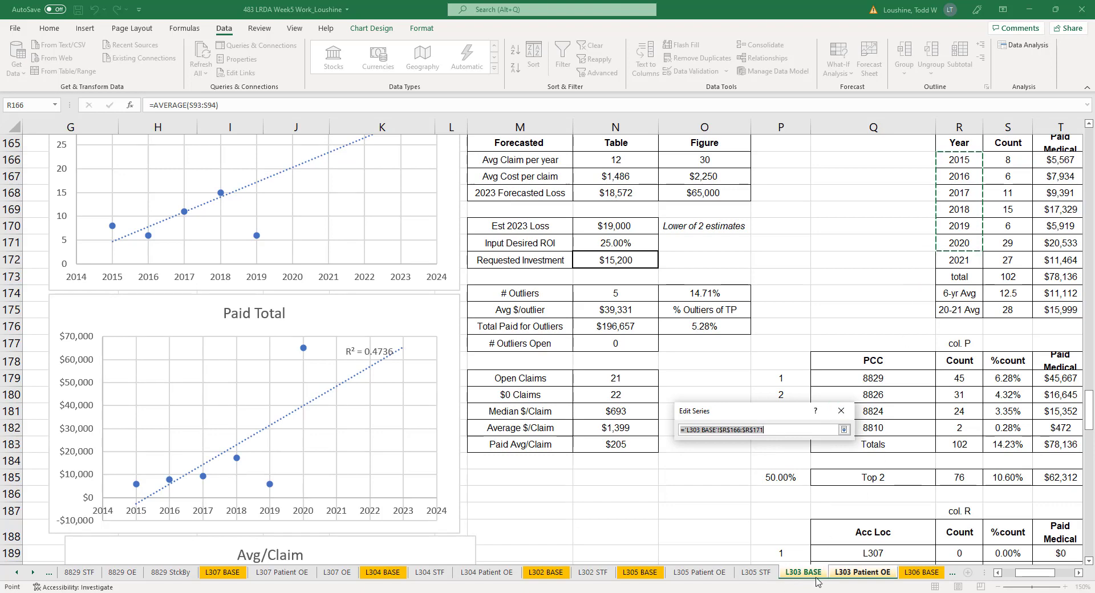
{"action": "left_click", "coordinate": [860, 572]}
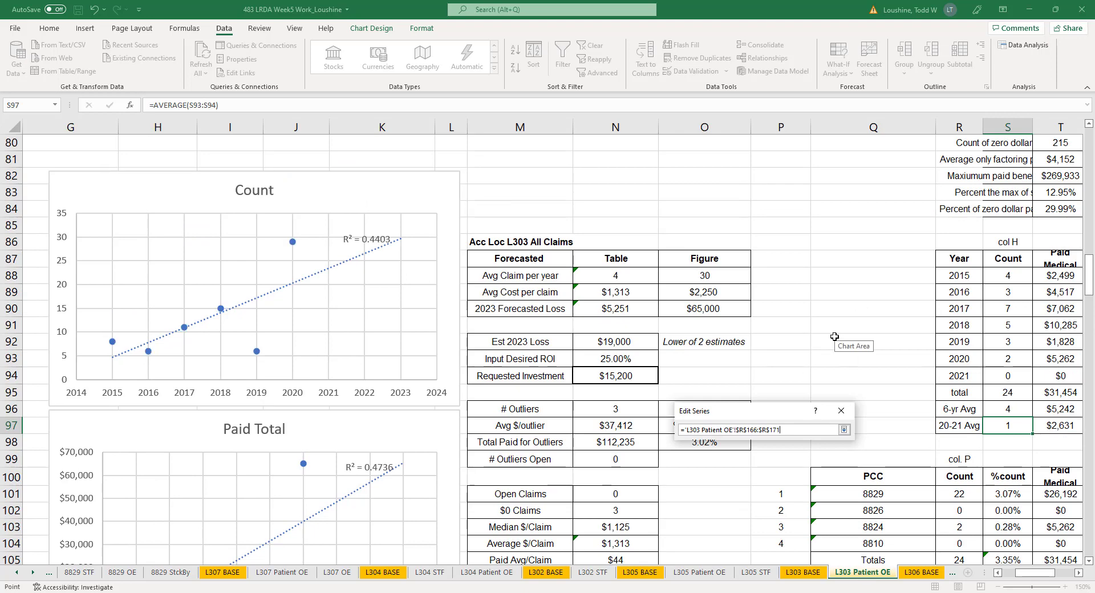
{"action": "left_click_drag", "start_coordinate": [962, 274], "coordinate": [960, 360]}
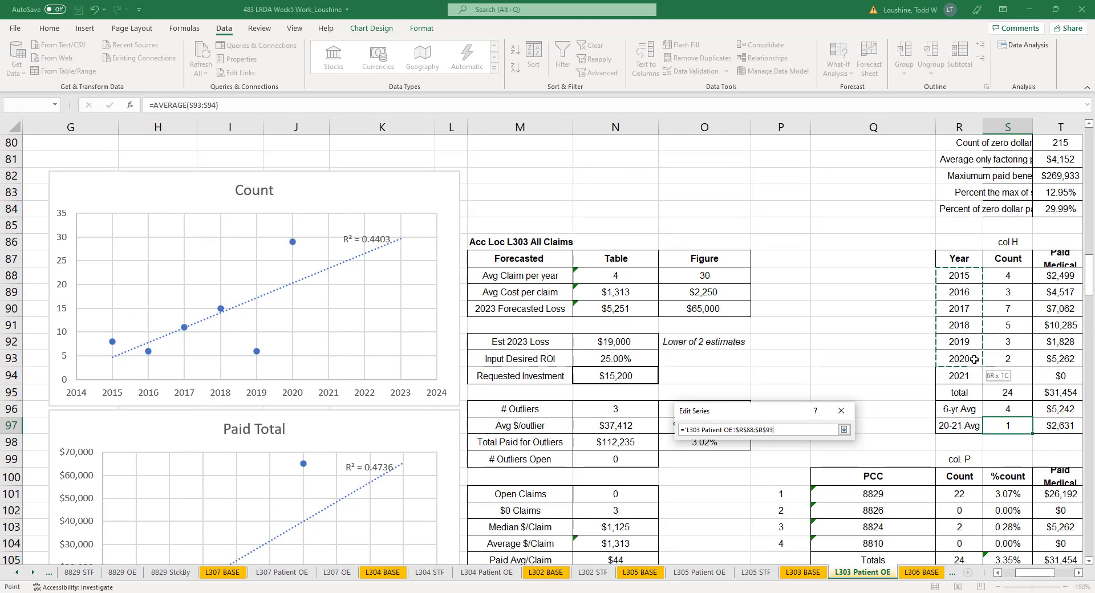
{"action": "left_click", "coordinate": [844, 430]}
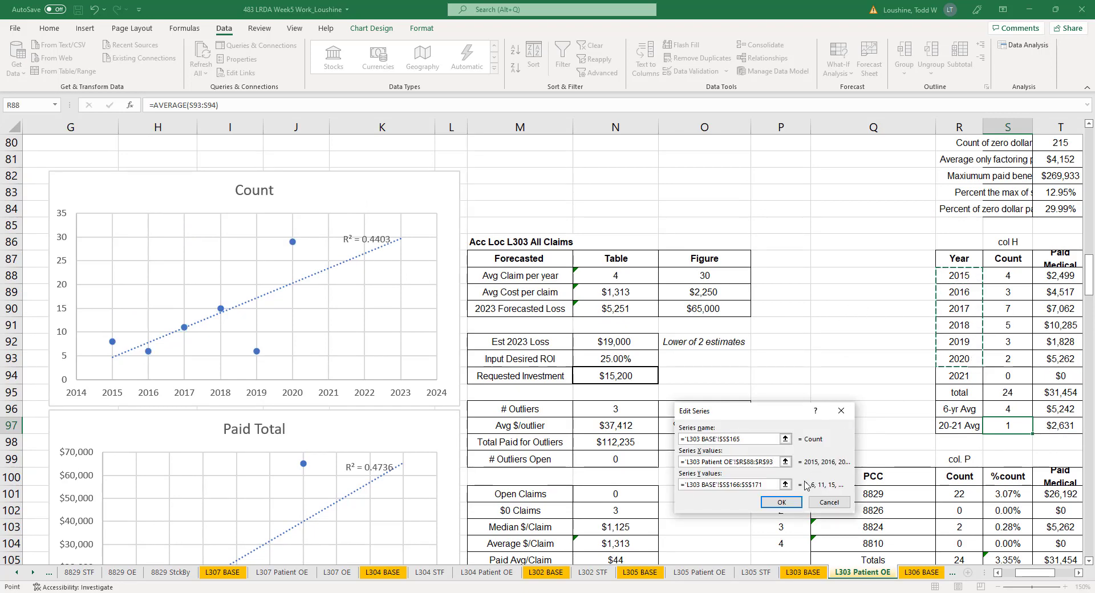
- Set the Count chart's series Y values to 'L303 Patient OE'!$S$88:$S$93 and apply the new data source
{"action": "left_click", "coordinate": [785, 484]}
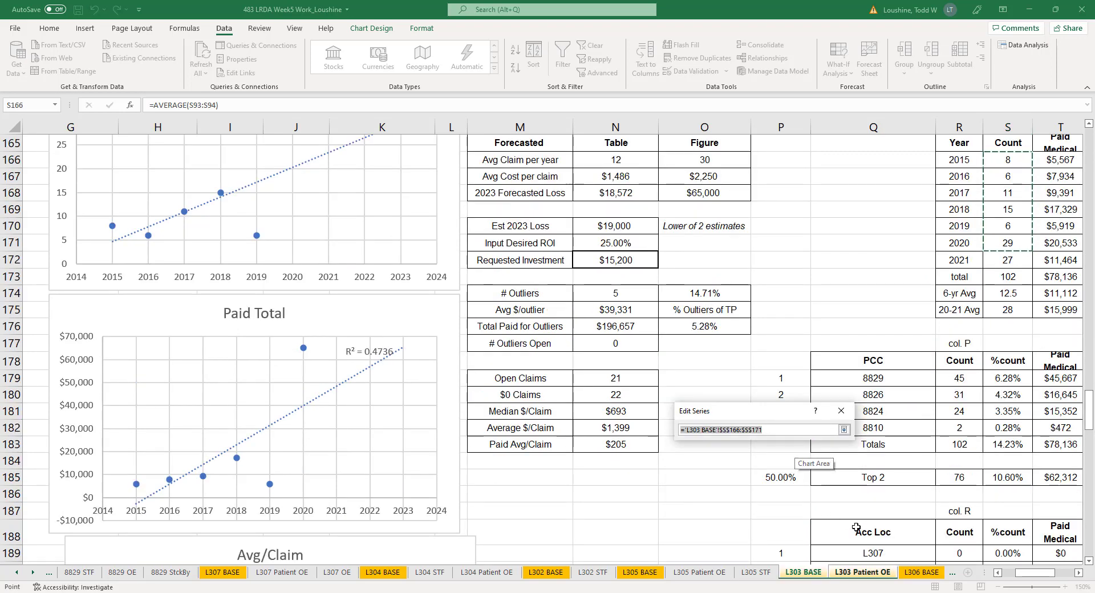
{"action": "left_click", "coordinate": [878, 573]}
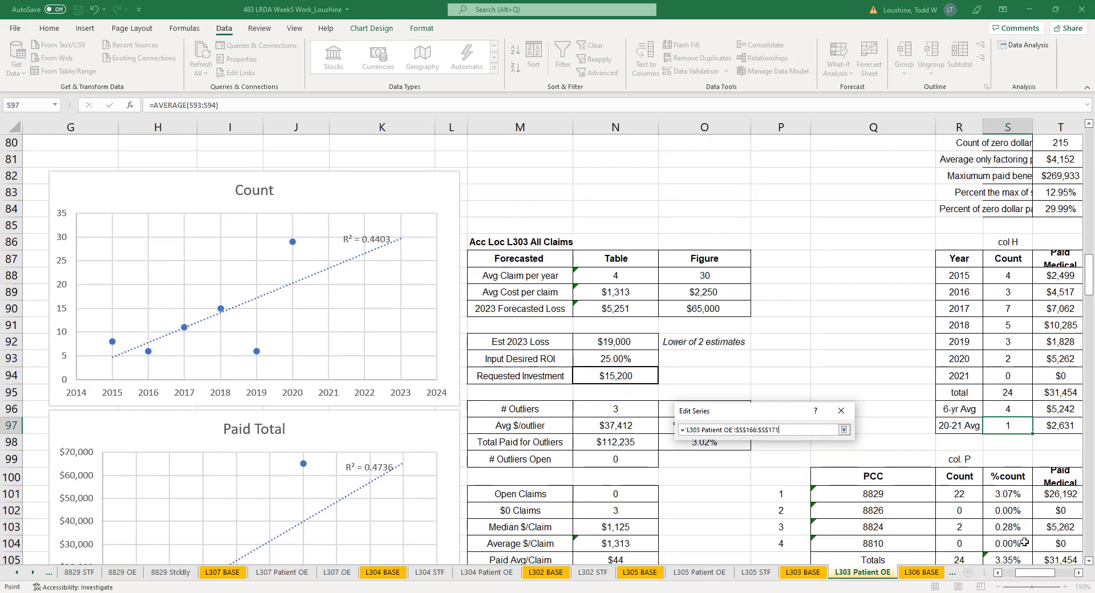
{"action": "left_click_drag", "start_coordinate": [1006, 276], "coordinate": [1007, 359]}
{"action": "left_click", "coordinate": [843, 429]}
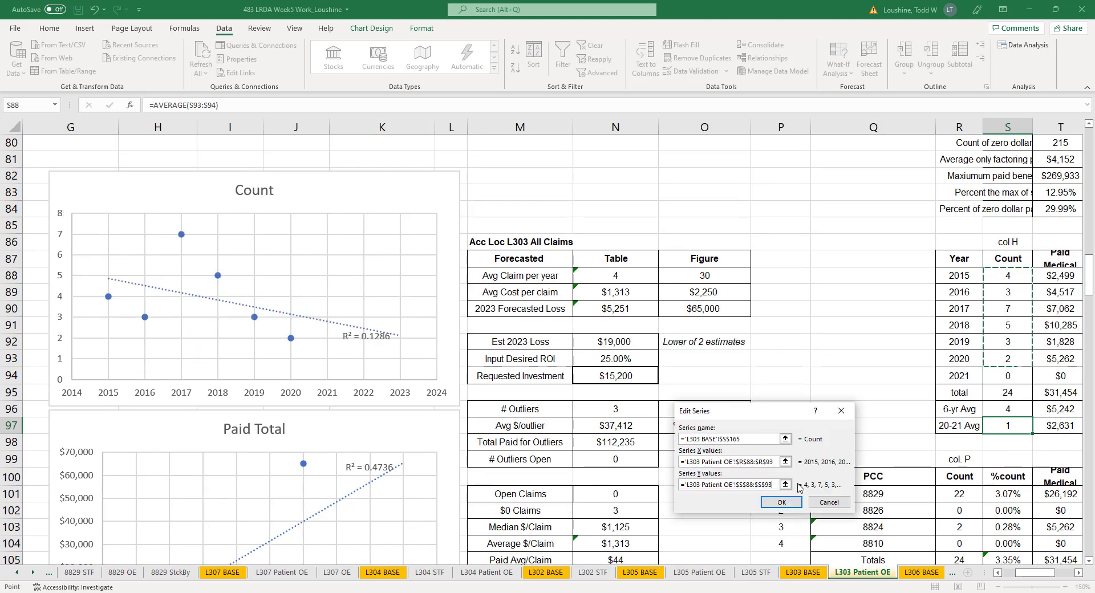
{"action": "left_click", "coordinate": [789, 503]}
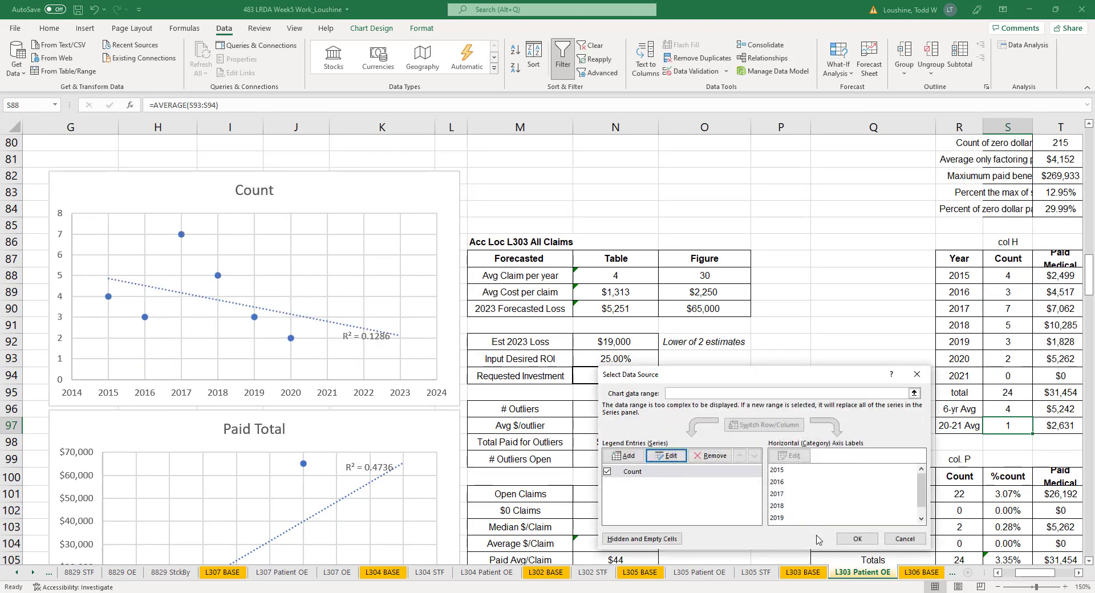
{"action": "left_click", "coordinate": [869, 542]}
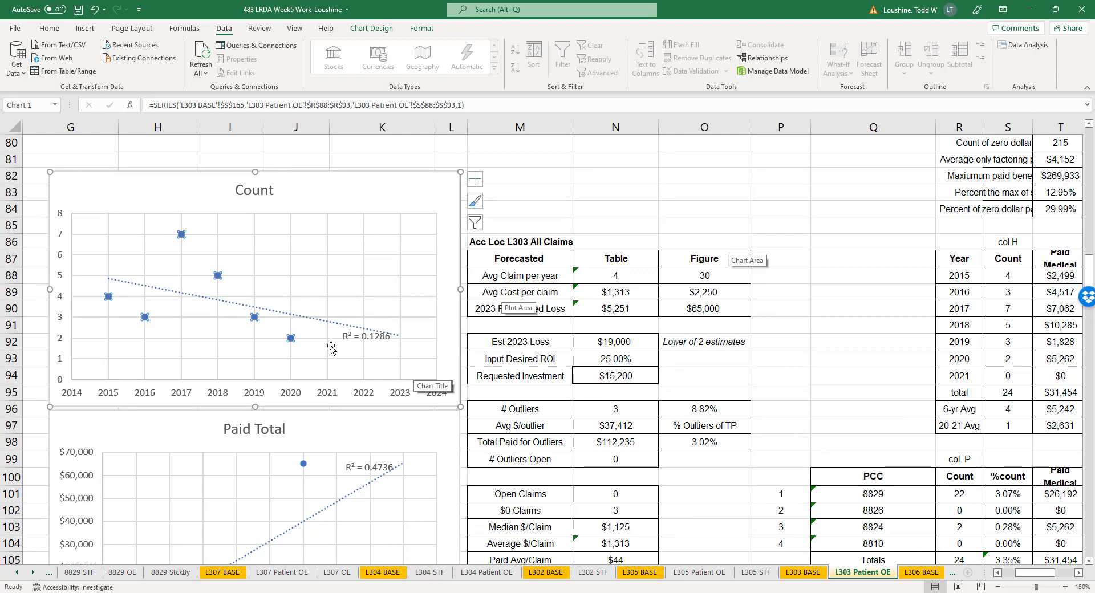
- Set the Figure value for Avg Claim per year to 2 in the forecast table
{"action": "left_click", "coordinate": [727, 278]}
{"action": "type", "text": "2"}
{"action": "left_click", "coordinate": [843, 279]}
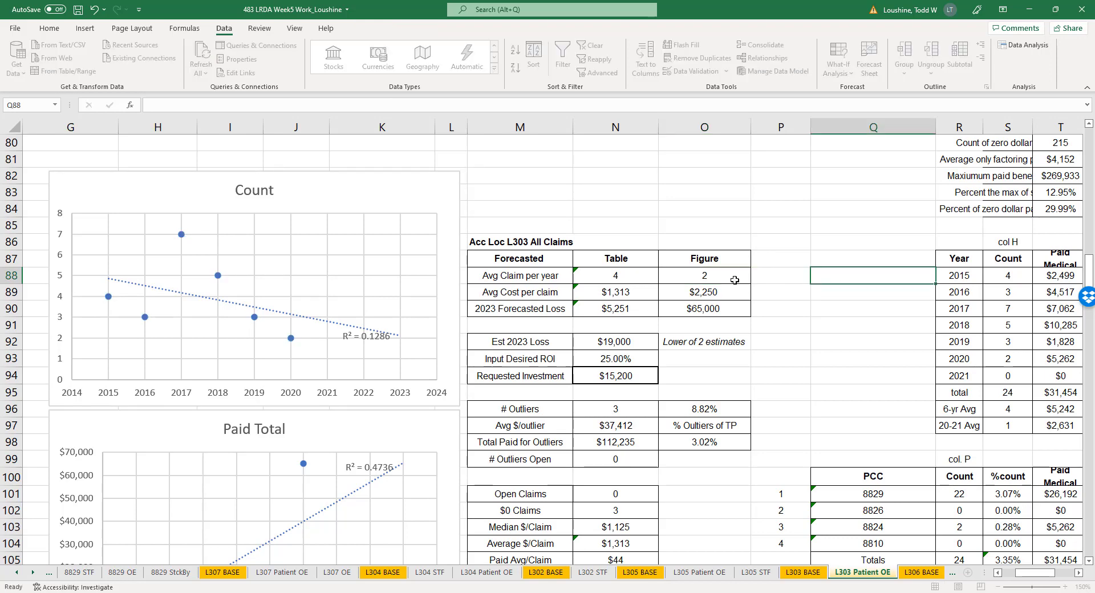
- Move the R² label in the Count chart just above the end of the trendline
{"action": "left_click", "coordinate": [368, 331]}
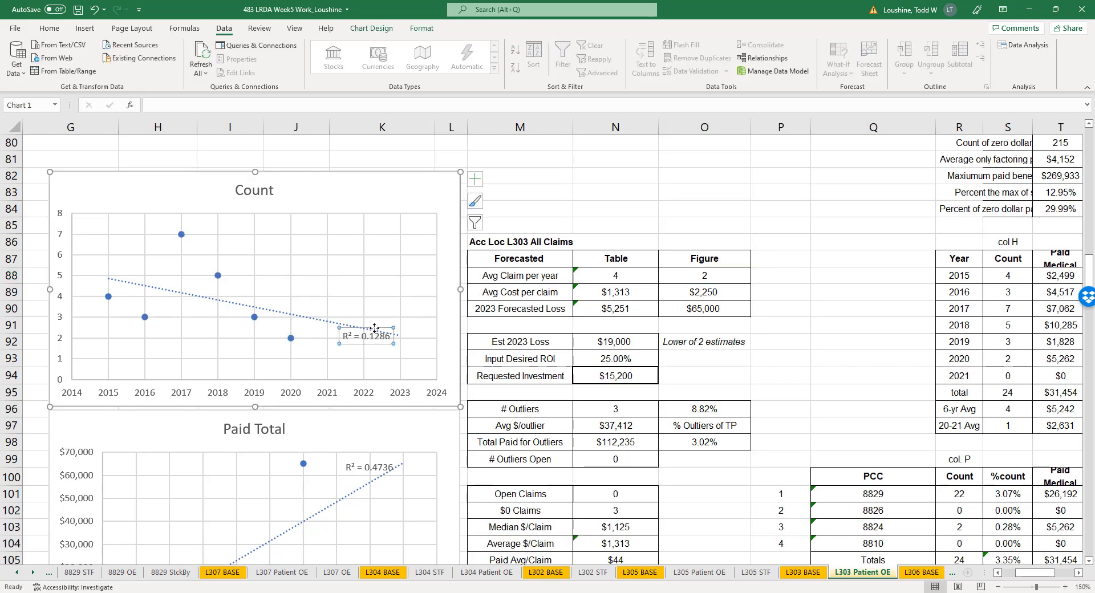
{"action": "left_click_drag", "start_coordinate": [374, 329], "coordinate": [380, 312]}
{"action": "left_click", "coordinate": [813, 347]}
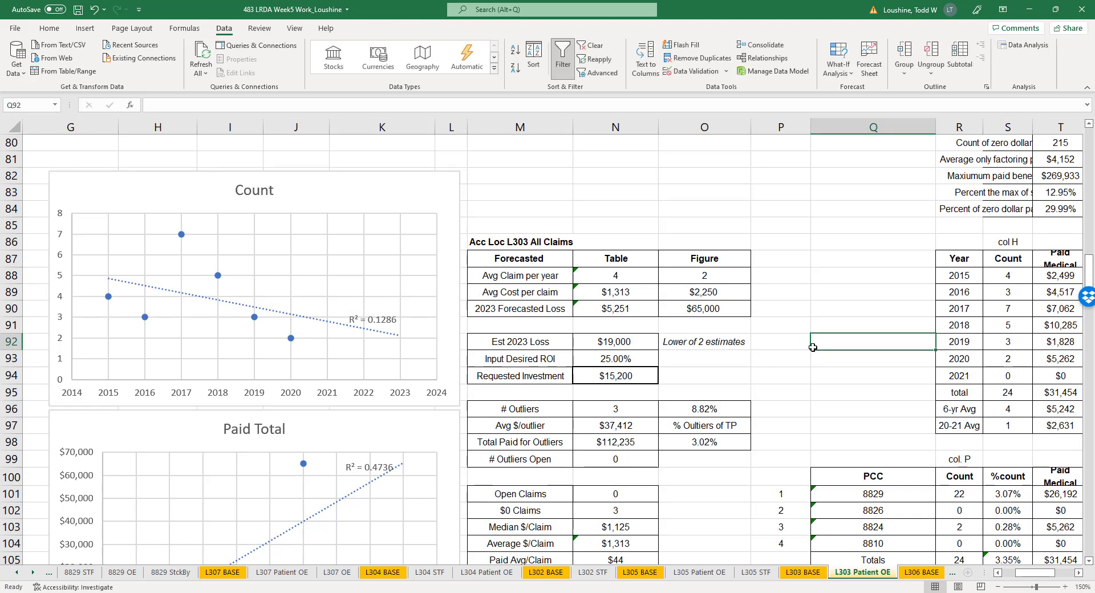
- Set the Paid Total chart's series X values to the years in 'L303 Patient OE'!$R$88:$R$93
{"action": "scroll", "coordinate": [284, 292], "scroll_direction": "down", "scroll_amount": 5}
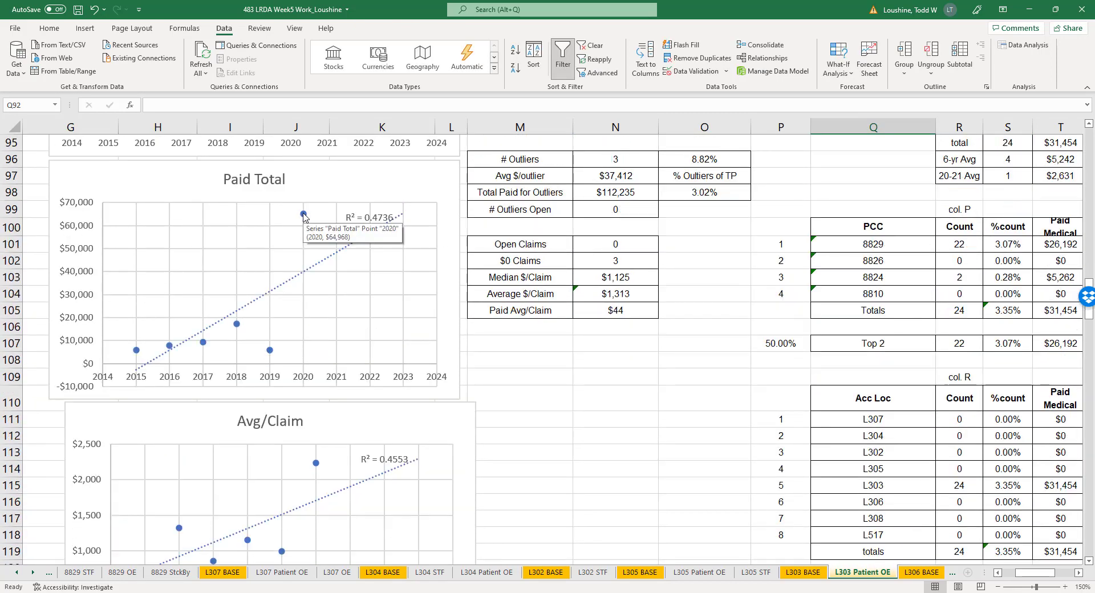
{"action": "right_click", "coordinate": [303, 215]}
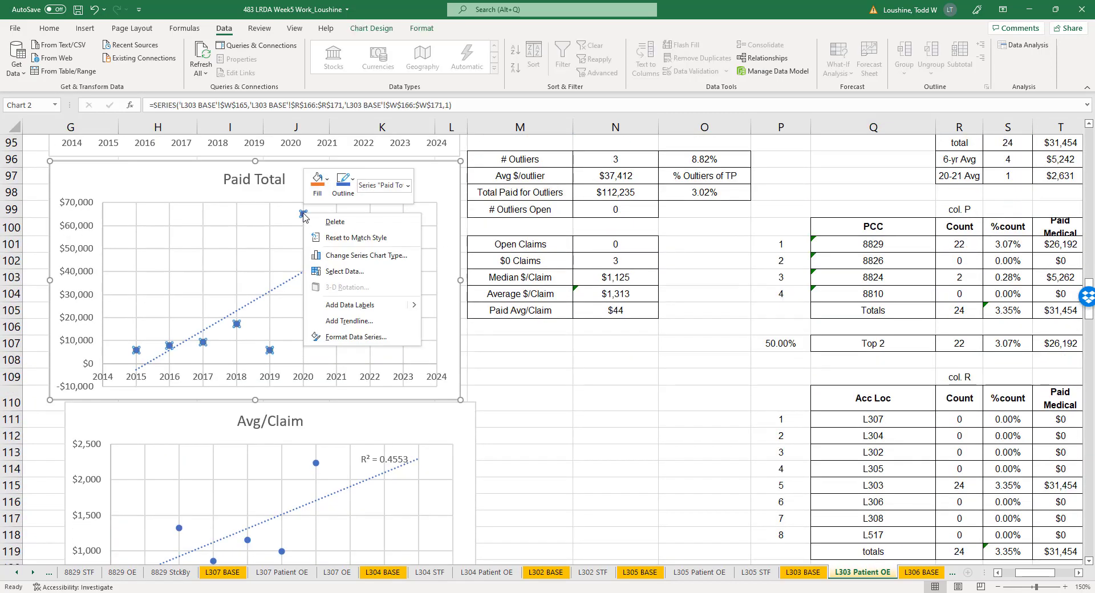
{"action": "left_click", "coordinate": [363, 271]}
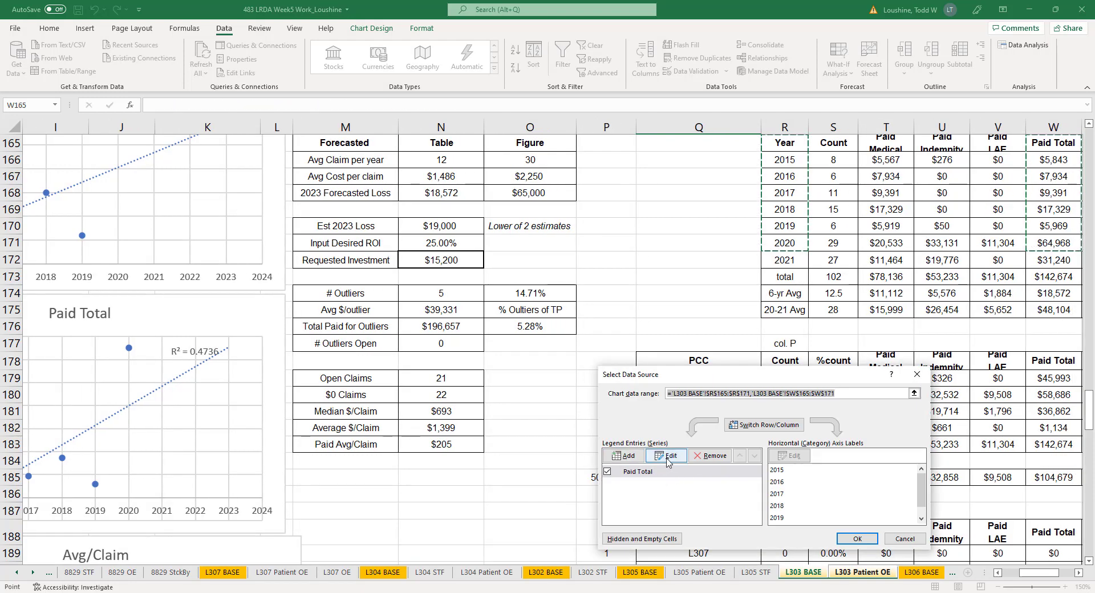
{"action": "left_click", "coordinate": [667, 458]}
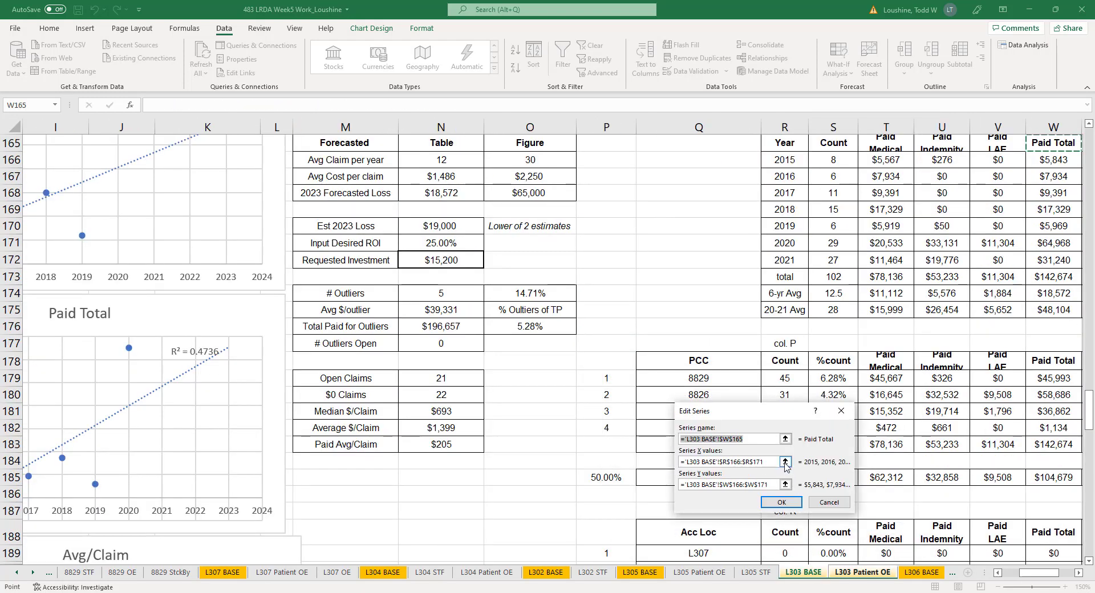
{"action": "left_click", "coordinate": [785, 463]}
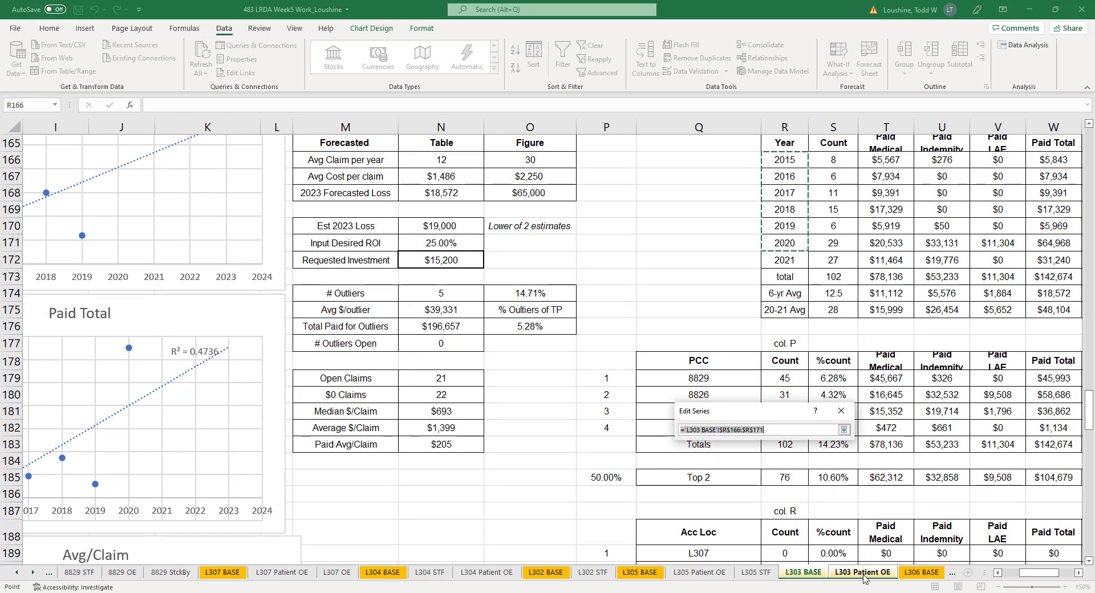
{"action": "left_click", "coordinate": [862, 573]}
{"action": "scroll", "coordinate": [994, 280], "scroll_direction": "up", "scroll_amount": 4}
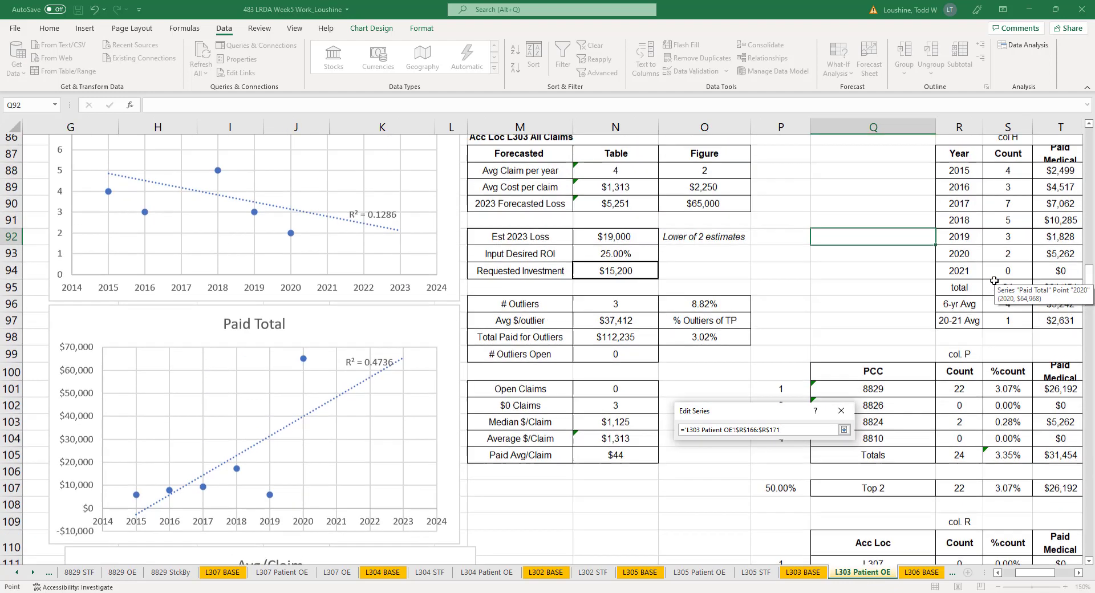
{"action": "left_click_drag", "start_coordinate": [969, 226], "coordinate": [969, 310]}
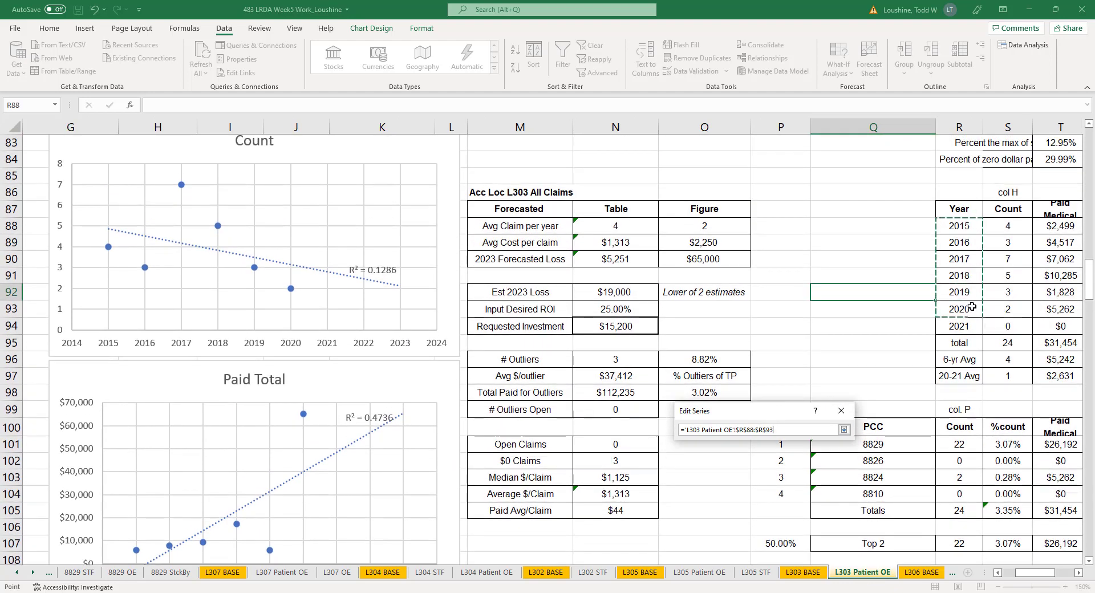
{"action": "left_click", "coordinate": [844, 429]}
- Set the Paid Total chart's series Y values to 'L303 Patient OE'!$W$88:$W$93 and apply the new data source
{"action": "left_click", "coordinate": [785, 485]}
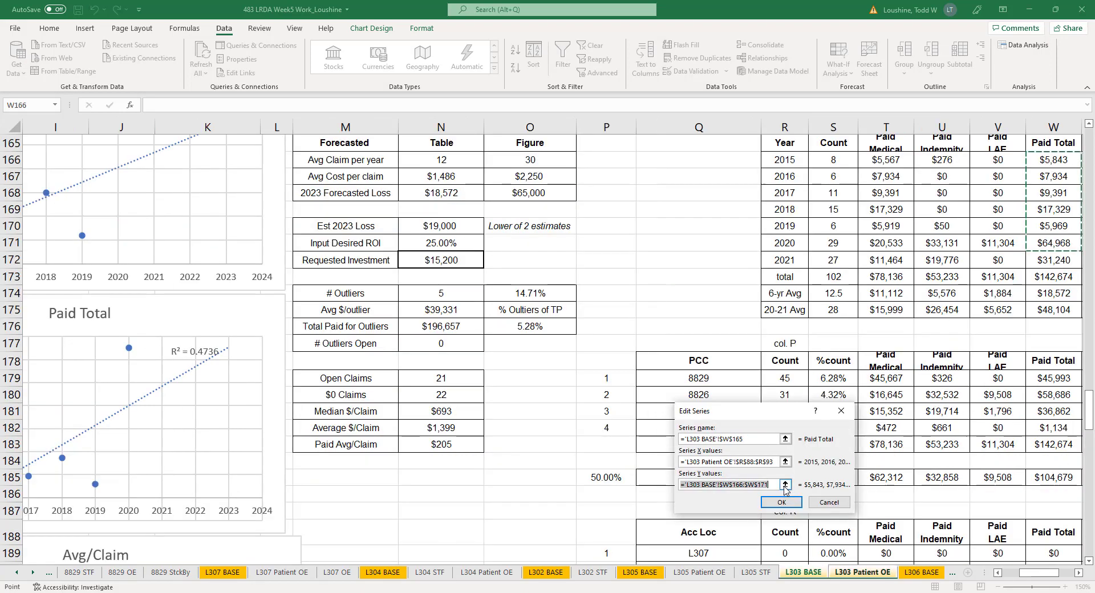
{"action": "left_click", "coordinate": [880, 573]}
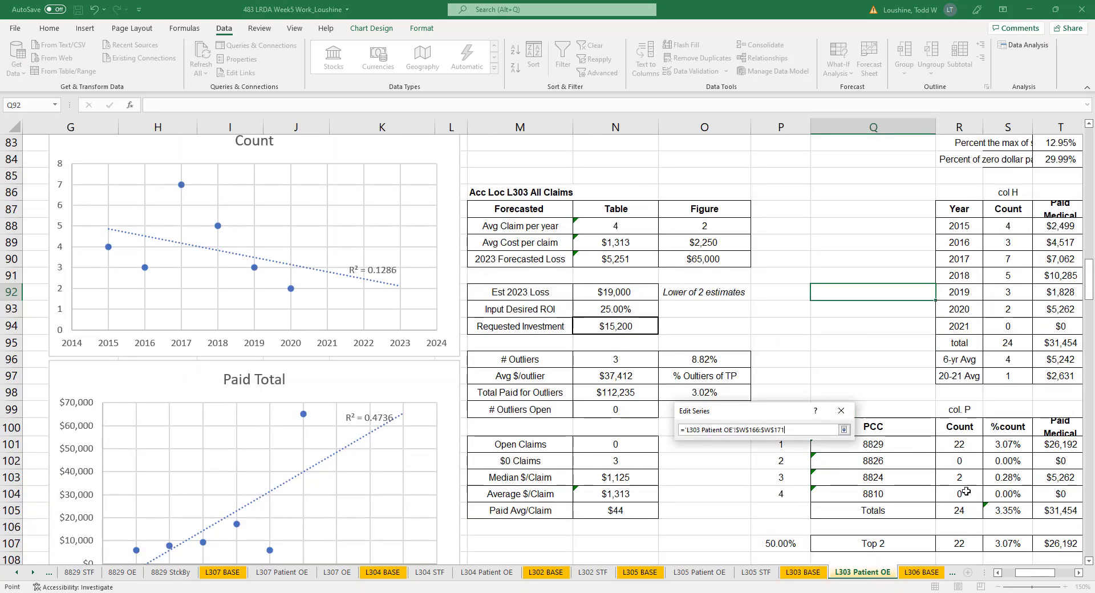
{"action": "left_click", "coordinate": [1077, 573]}
{"action": "left_click", "coordinate": [1078, 573]}
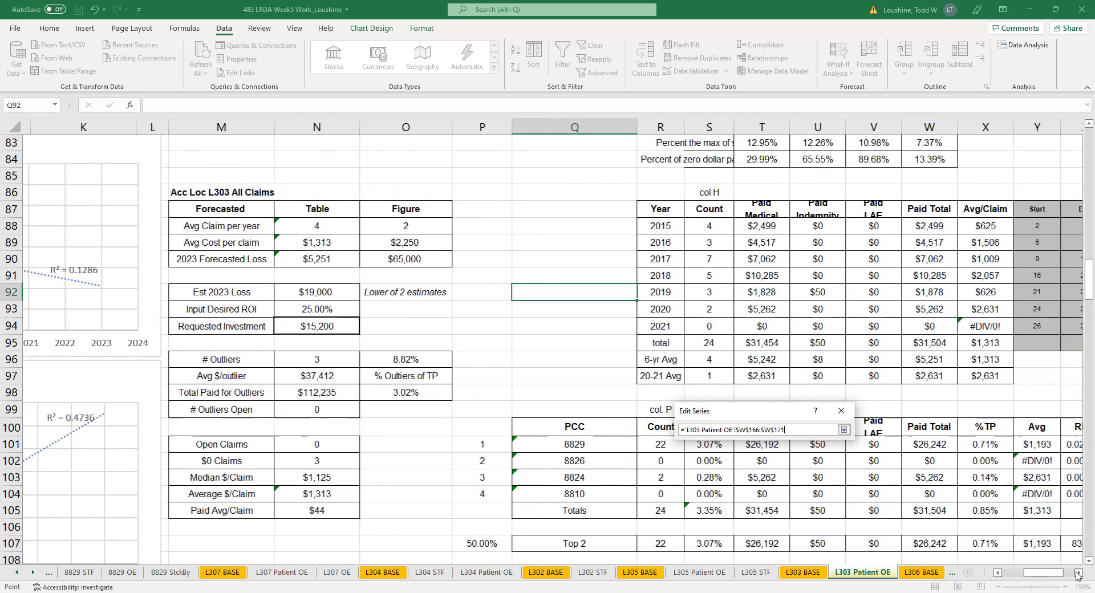
{"action": "left_click_drag", "start_coordinate": [915, 226], "coordinate": [915, 310]}
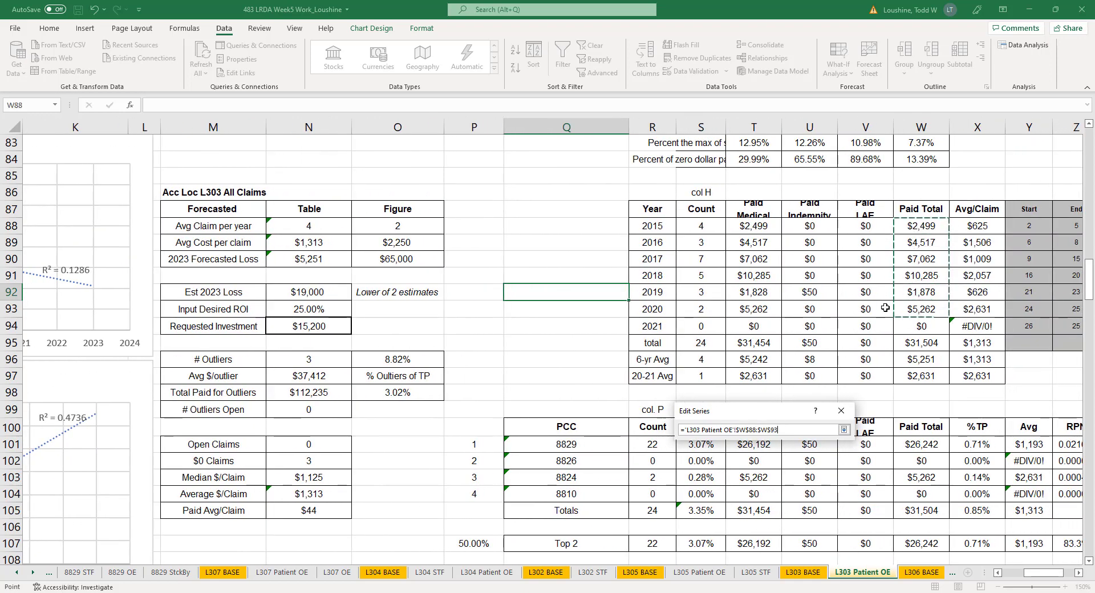
{"action": "left_click", "coordinate": [843, 429]}
{"action": "left_click", "coordinate": [781, 503]}
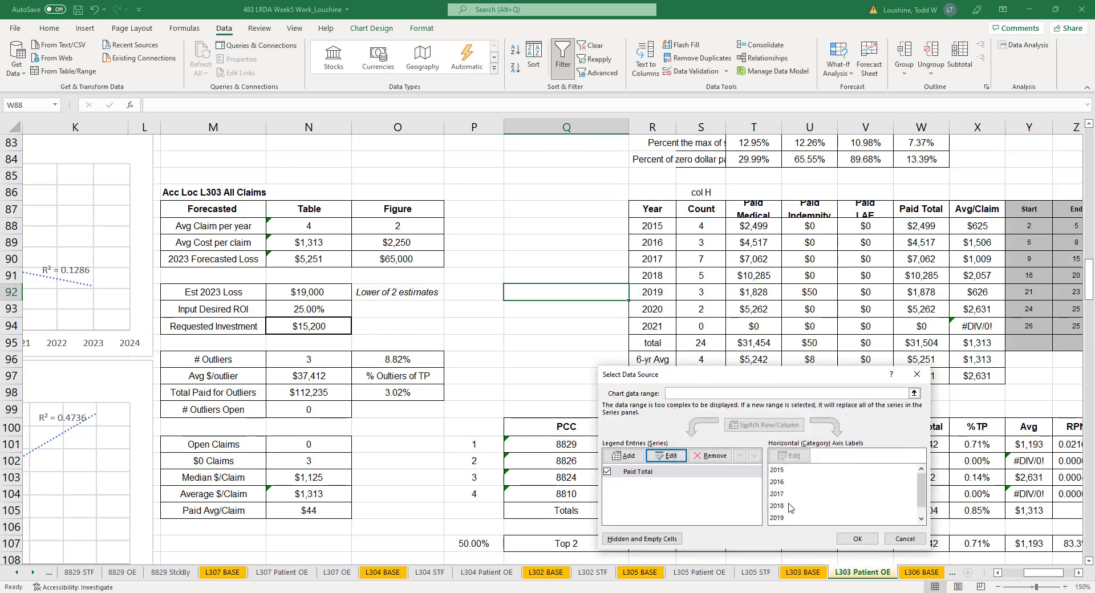
{"action": "left_click", "coordinate": [857, 539]}
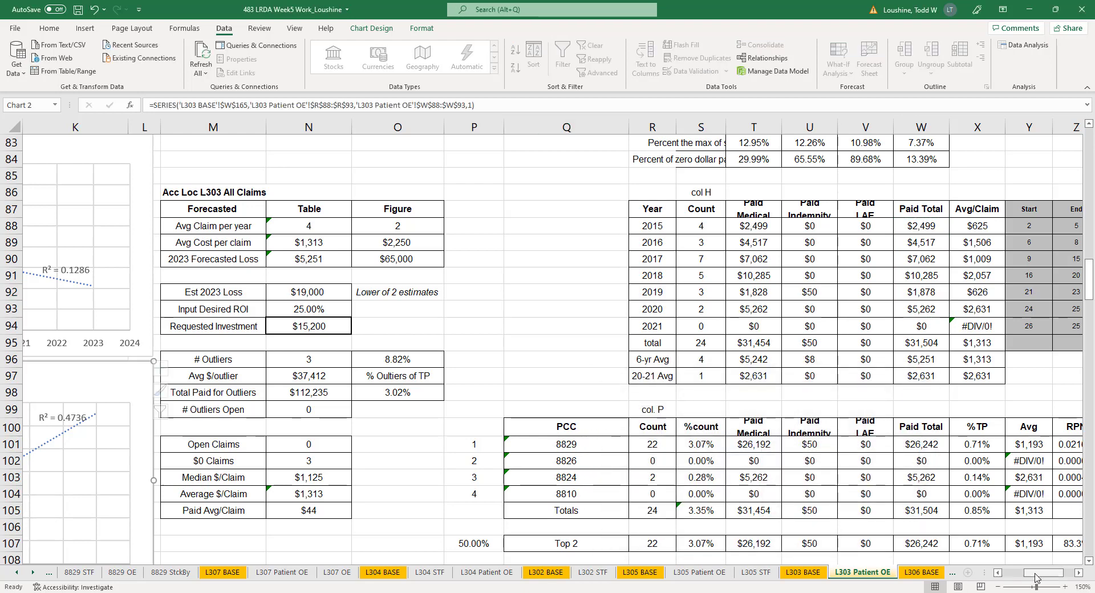
{"action": "left_click_drag", "start_coordinate": [1038, 572], "coordinate": [1024, 575]}
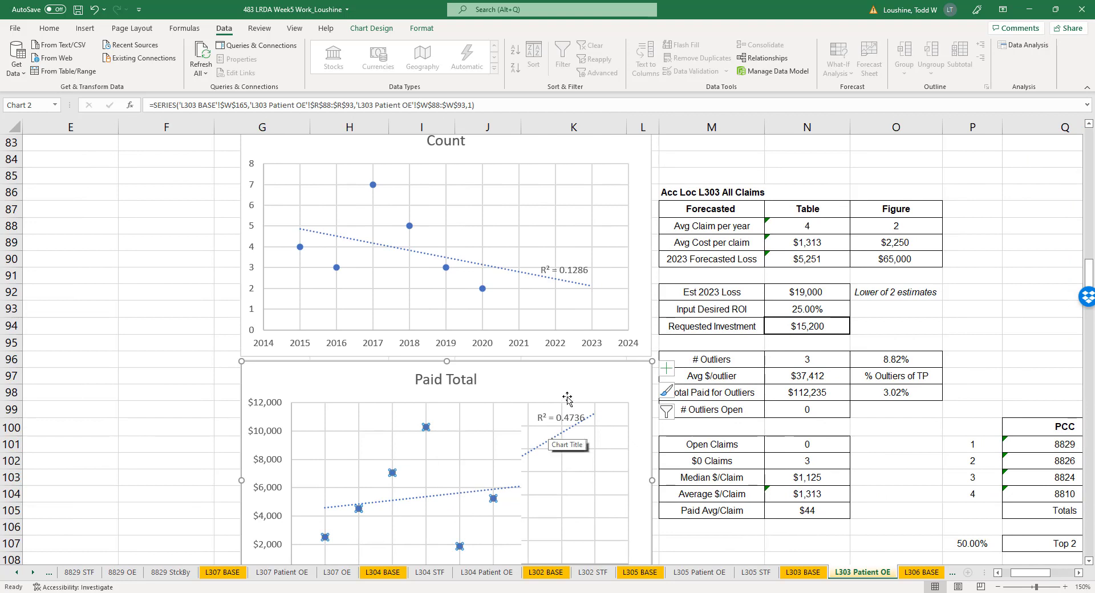
{"action": "left_click", "coordinate": [549, 422]}
{"action": "left_click", "coordinate": [564, 379]}
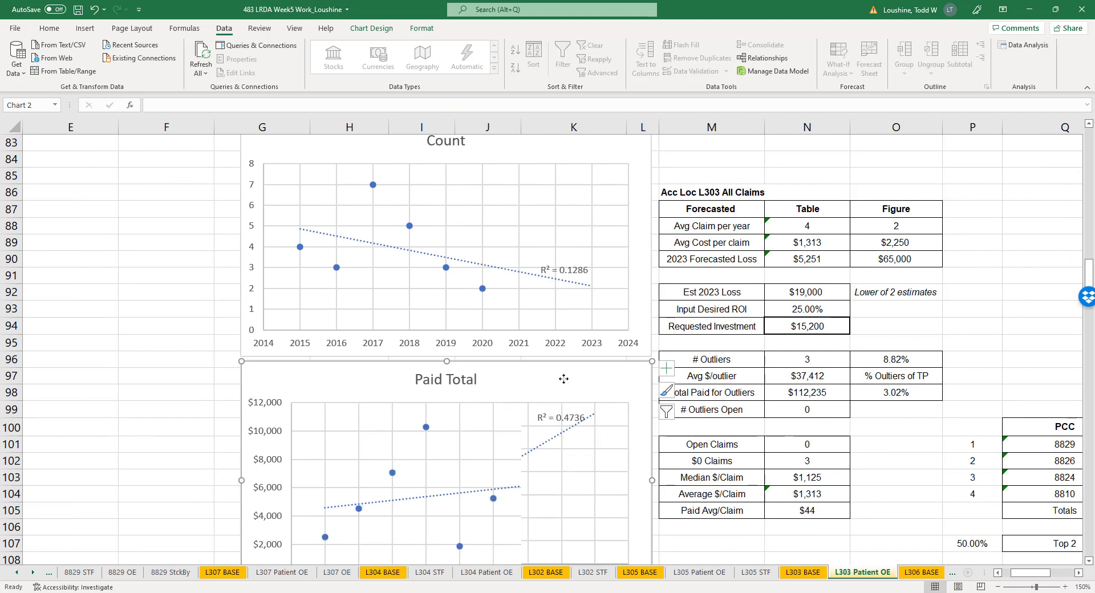
{"action": "left_click", "coordinate": [641, 331]}
{"action": "left_click", "coordinate": [603, 308]}
{"action": "left_click", "coordinate": [525, 400]}
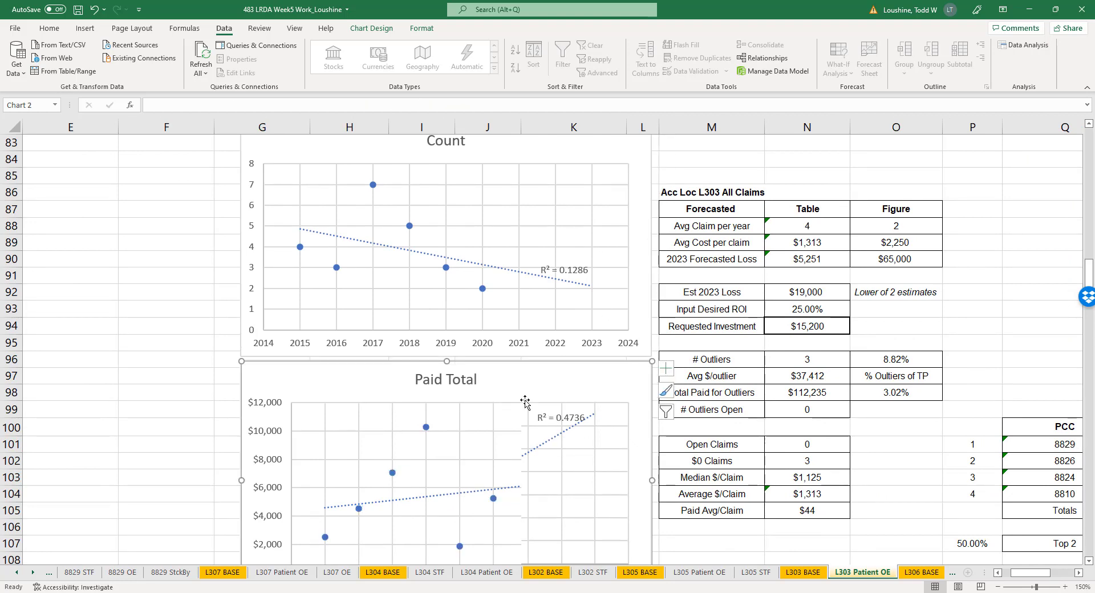
{"action": "left_click", "coordinate": [471, 423]}
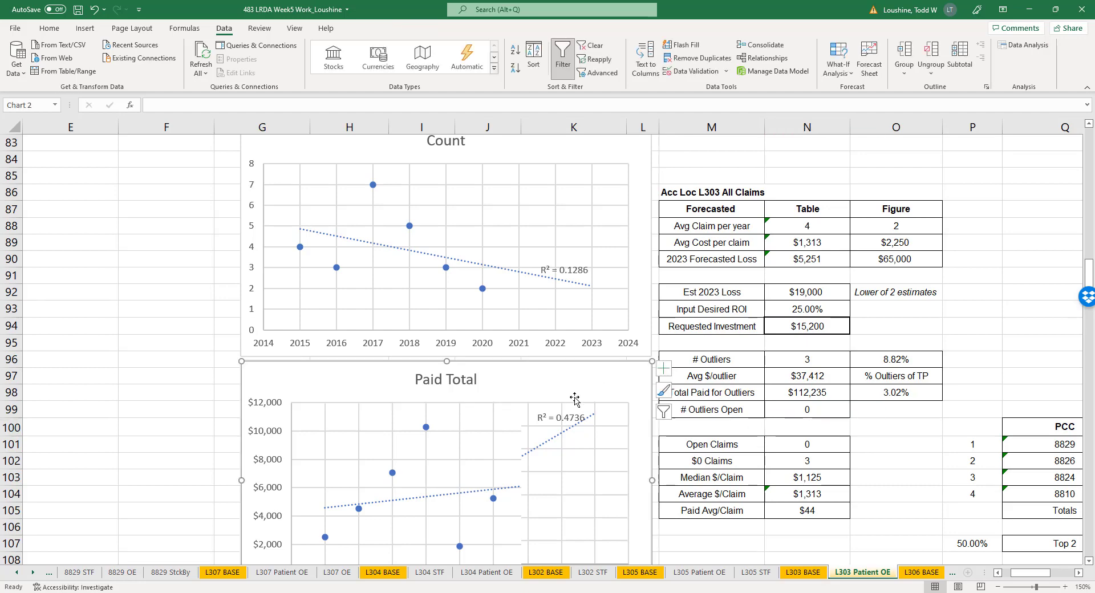
{"action": "left_click", "coordinate": [569, 428]}
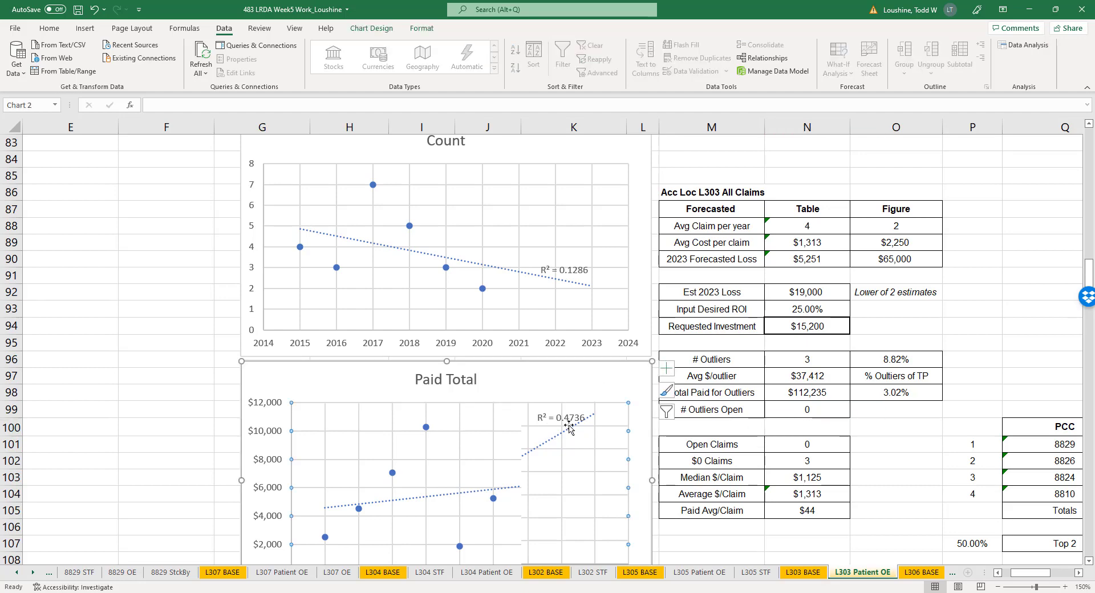
{"action": "left_click", "coordinate": [612, 477]}
{"action": "left_click", "coordinate": [957, 456]}
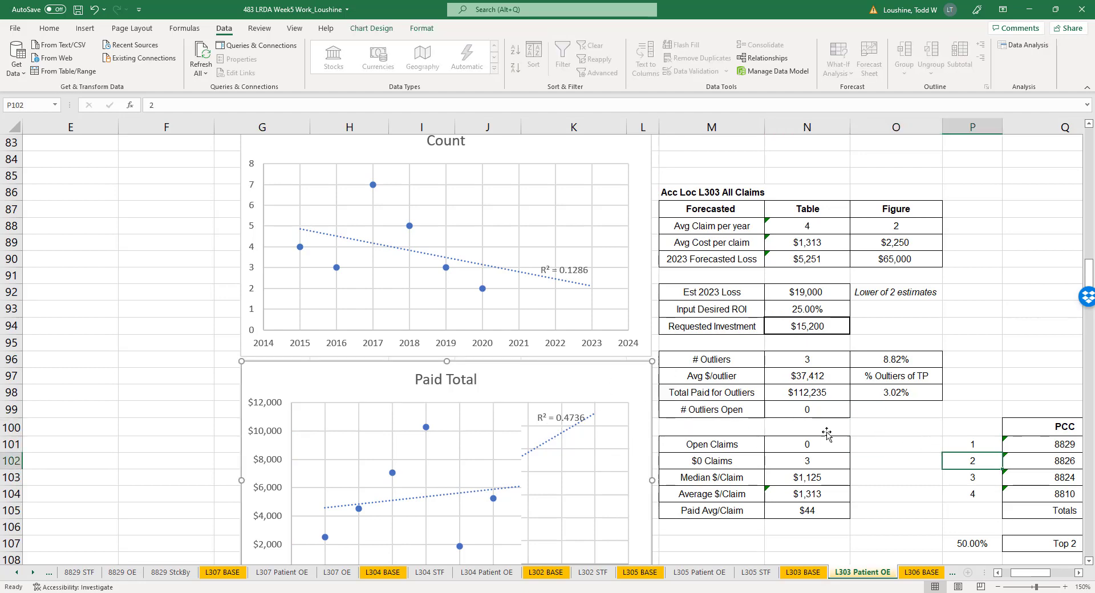
- Set the Avg/Claim chart's series X values to the years in 'L303 Patient OE'!$R$88:$R$93
{"action": "scroll", "coordinate": [765, 412], "scroll_direction": "down", "scroll_amount": 5}
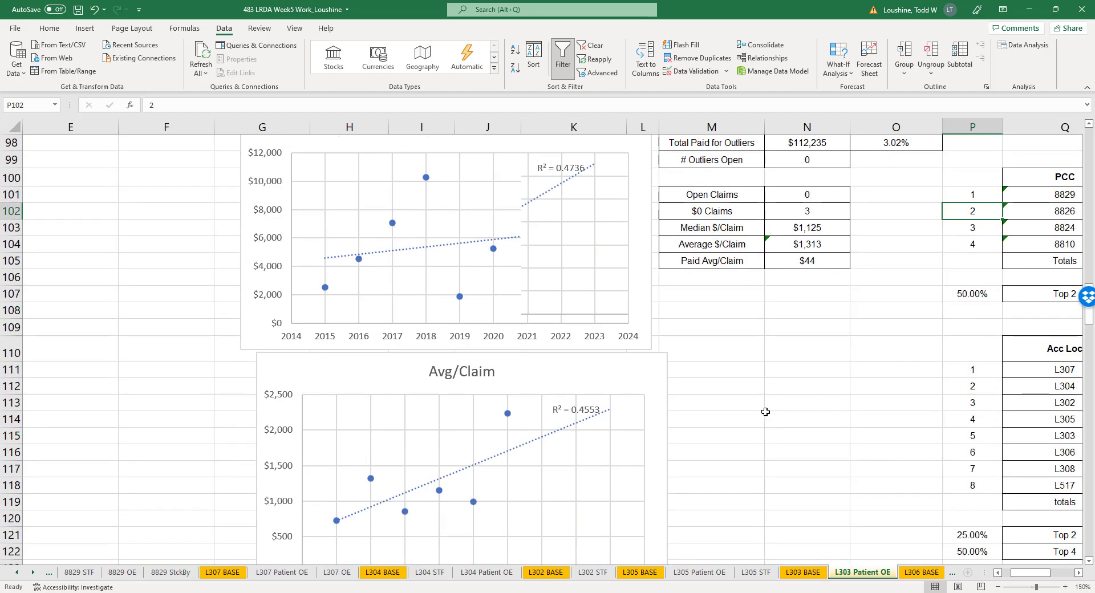
{"action": "right_click", "coordinate": [507, 415]}
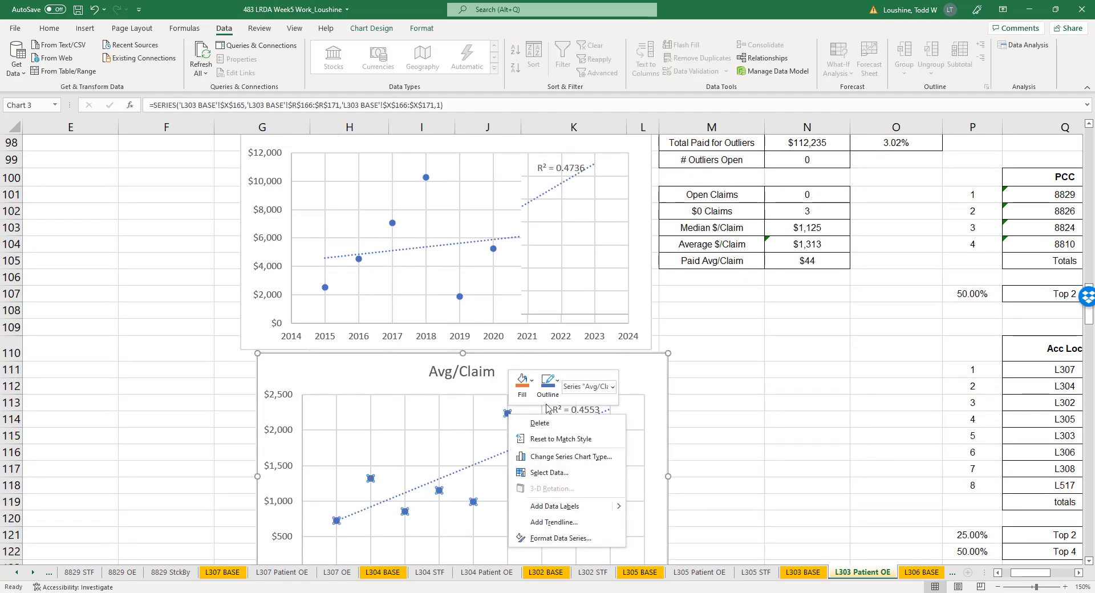
{"action": "left_click", "coordinate": [550, 472]}
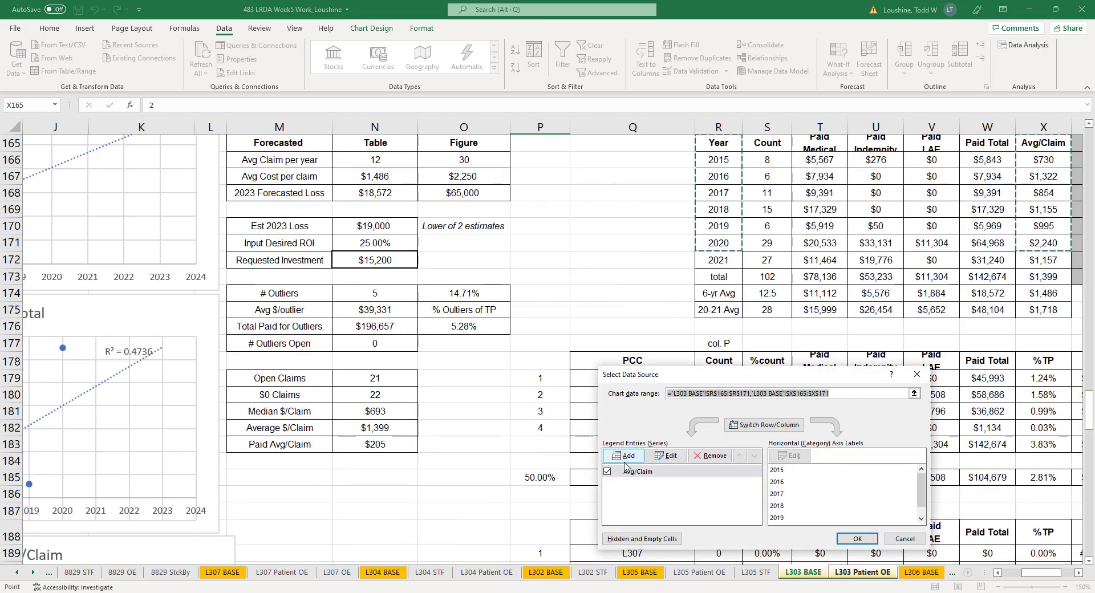
{"action": "left_click", "coordinate": [668, 456]}
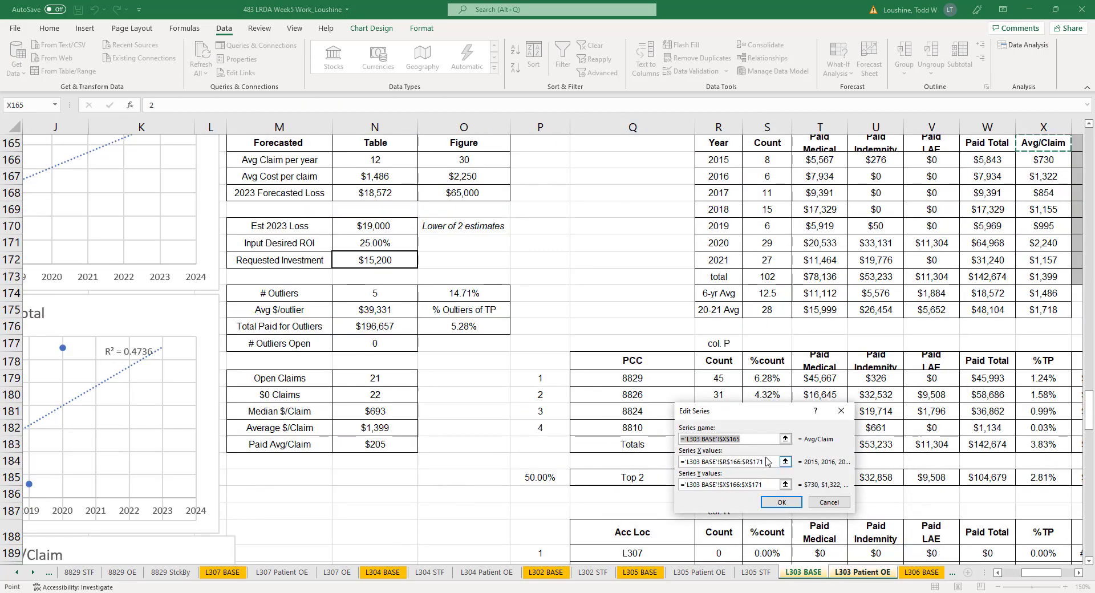
{"action": "left_click", "coordinate": [785, 461]}
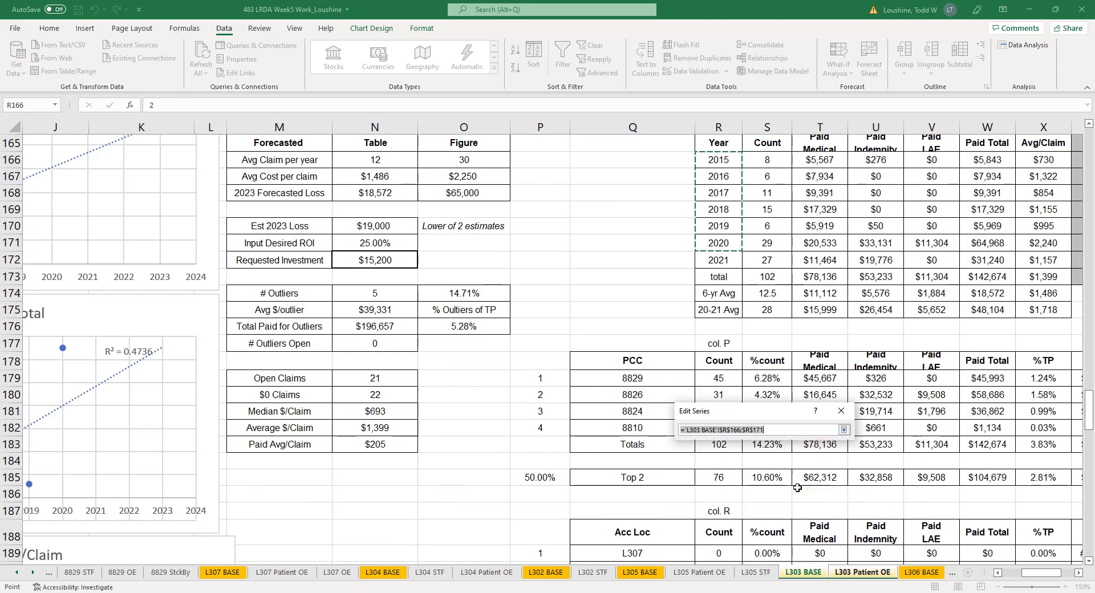
{"action": "left_click", "coordinate": [861, 572]}
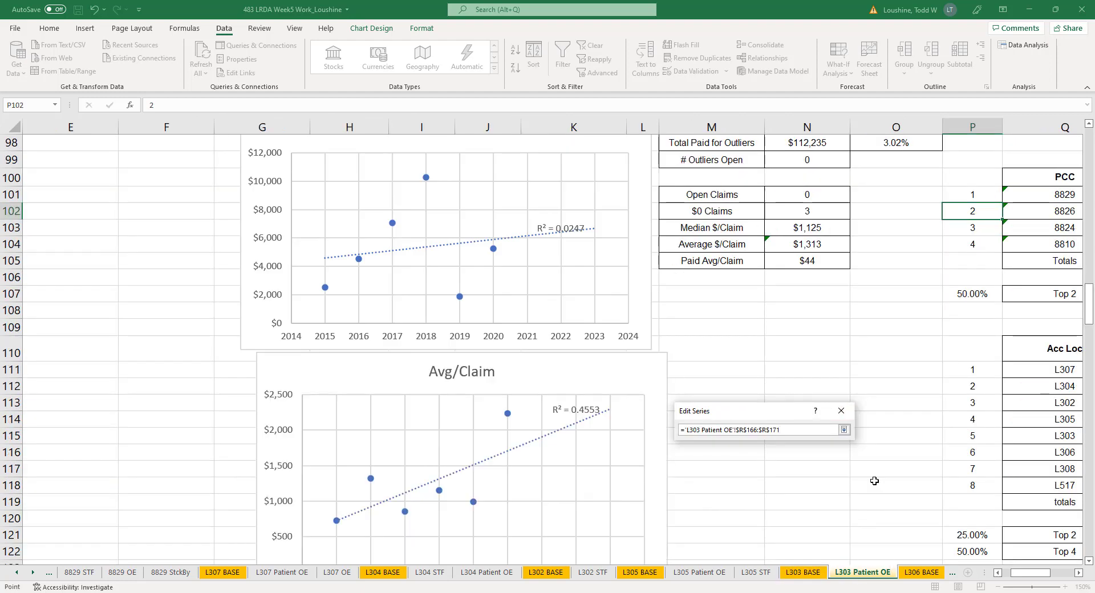
{"action": "left_click", "coordinate": [1078, 573]}
{"action": "left_click", "coordinate": [1078, 573]}
{"action": "left_click", "coordinate": [1079, 573]}
{"action": "scroll", "coordinate": [895, 334], "scroll_direction": "up", "scroll_amount": 4}
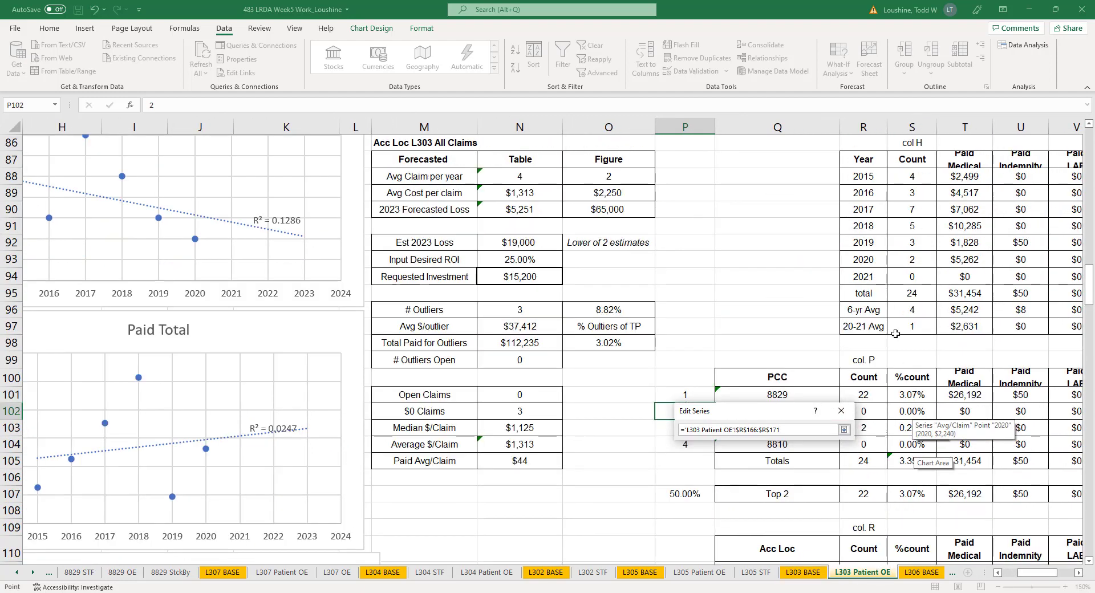
{"action": "left_click_drag", "start_coordinate": [858, 176], "coordinate": [862, 260]}
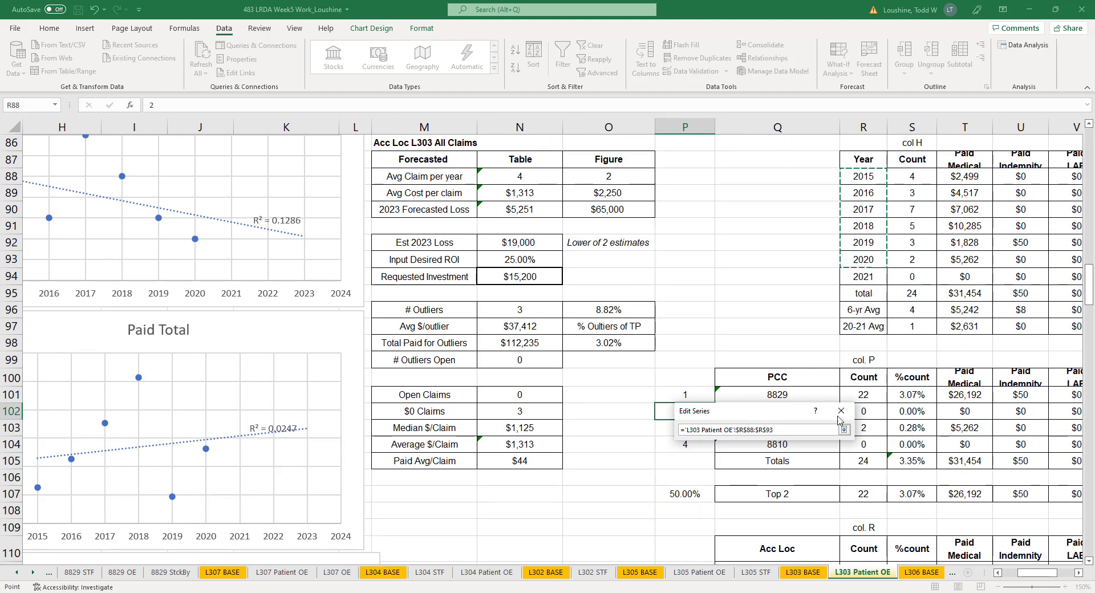
{"action": "left_click", "coordinate": [843, 430]}
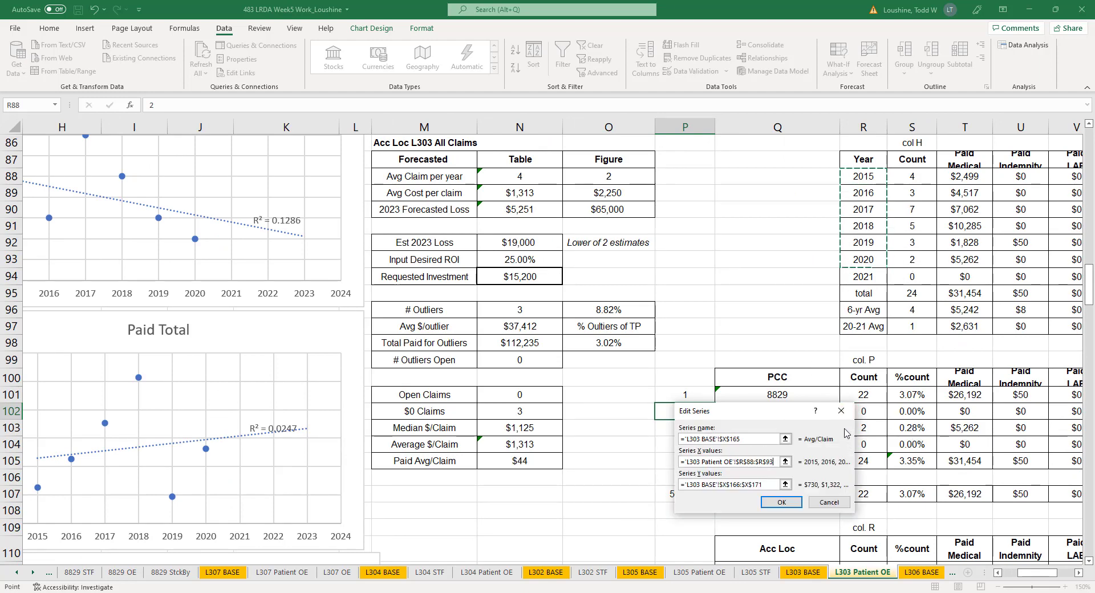
- Set the Avg/Claim chart's series Y values to 'L303 Patient OE'!$X$88:$X$93 and apply the new data source
{"action": "left_click", "coordinate": [785, 484]}
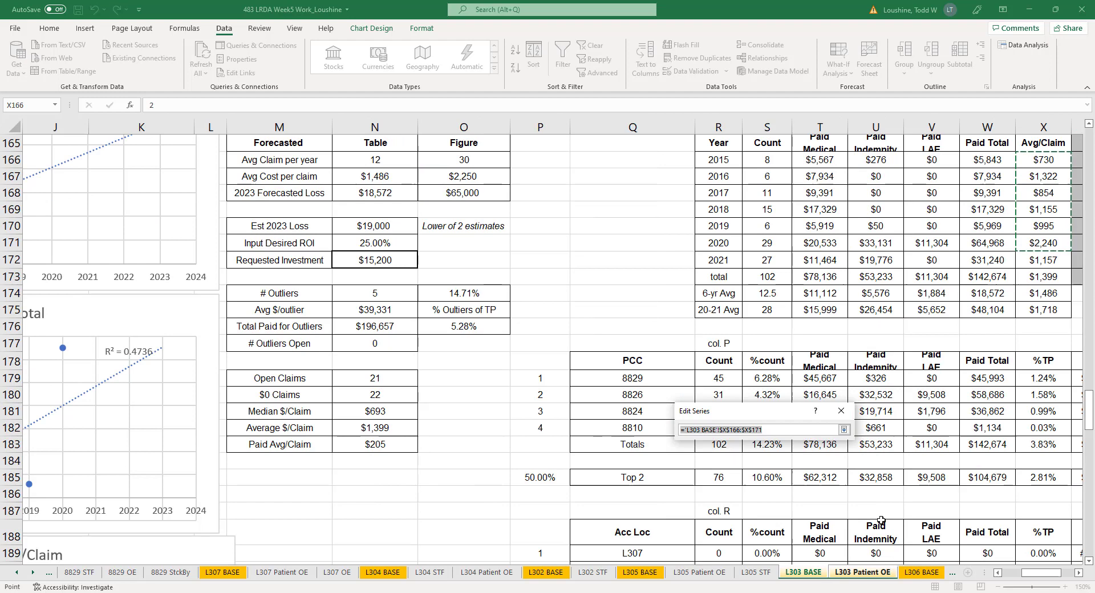
{"action": "left_click", "coordinate": [864, 572]}
{"action": "left_click", "coordinate": [1077, 574]}
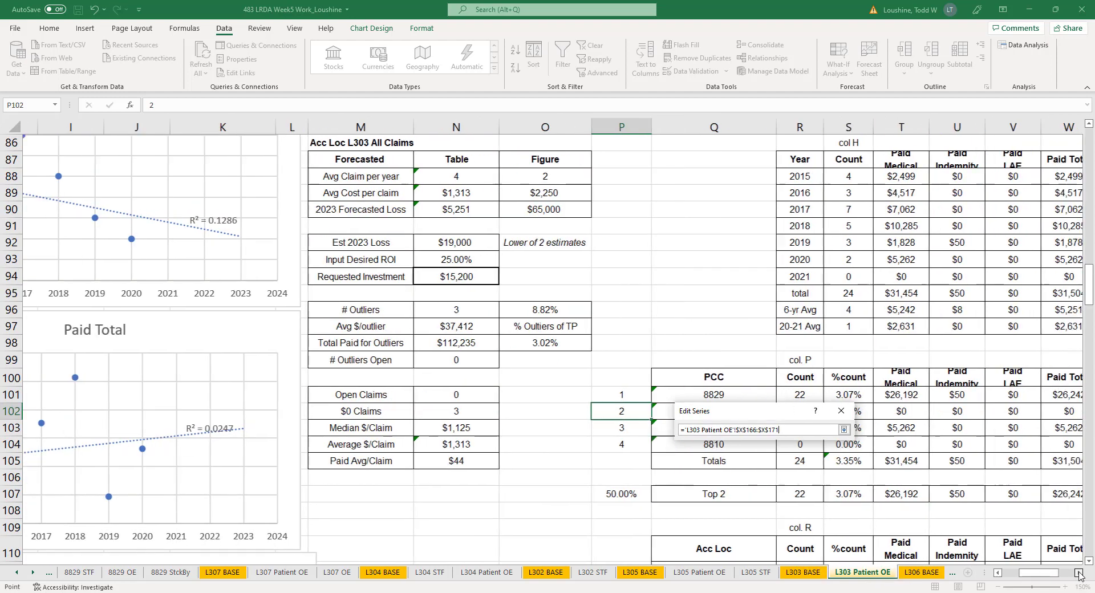
{"action": "left_click", "coordinate": [1078, 574]}
{"action": "left_click", "coordinate": [1077, 573]}
{"action": "left_click_drag", "start_coordinate": [964, 178], "coordinate": [978, 261]}
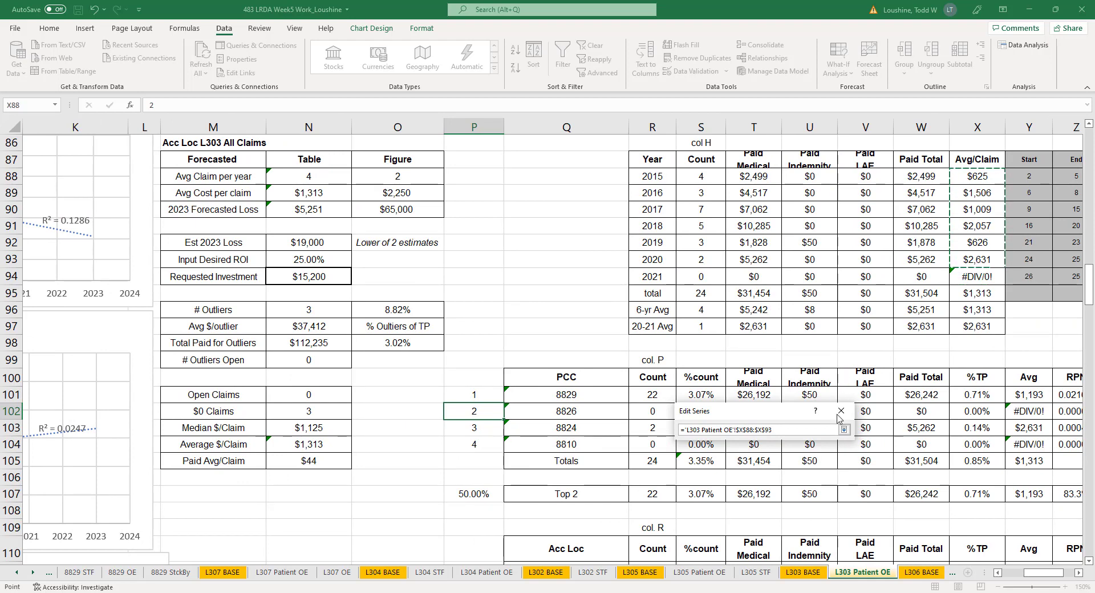
{"action": "left_click", "coordinate": [843, 429]}
{"action": "left_click", "coordinate": [781, 502]}
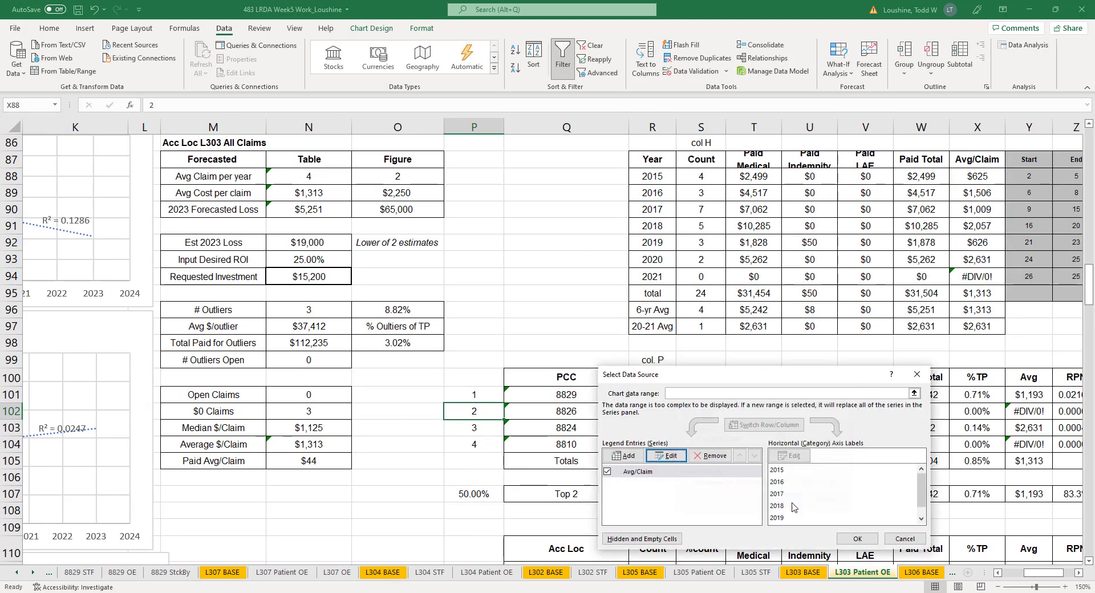
{"action": "left_click", "coordinate": [856, 539]}
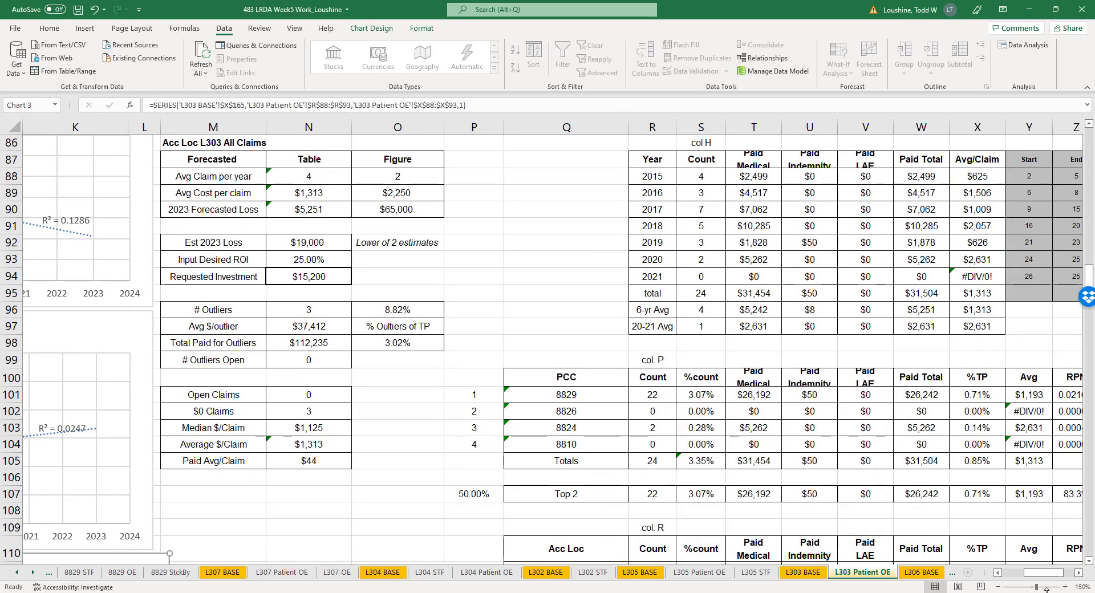
- Set the Figure value for 2023 Forecasted Loss to 6500, read from the Paid Total trendline
{"action": "left_click_drag", "start_coordinate": [1038, 577], "coordinate": [1026, 577]}
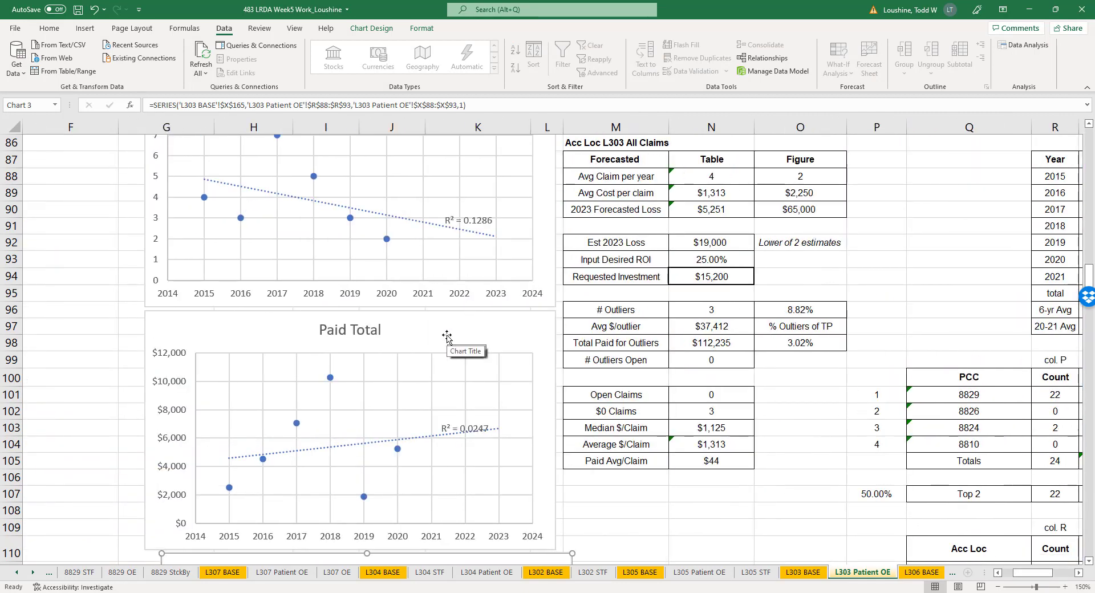
{"action": "scroll", "coordinate": [442, 337], "scroll_direction": "up", "scroll_amount": 2}
{"action": "scroll", "coordinate": [490, 342], "scroll_direction": "down", "scroll_amount": 4}
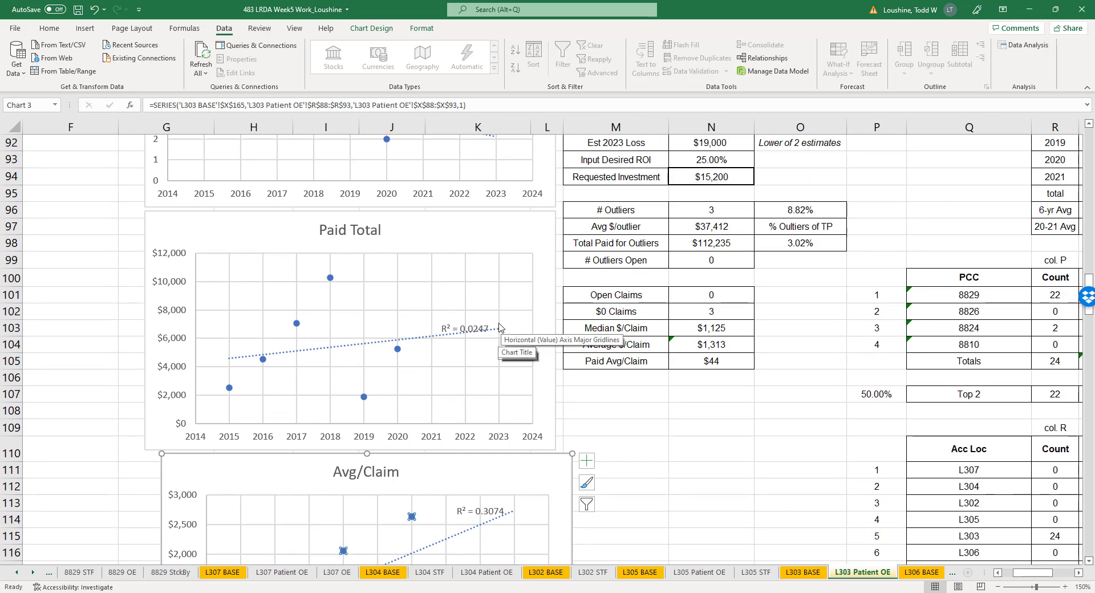
{"action": "scroll", "coordinate": [698, 319], "scroll_direction": "up", "scroll_amount": 3}
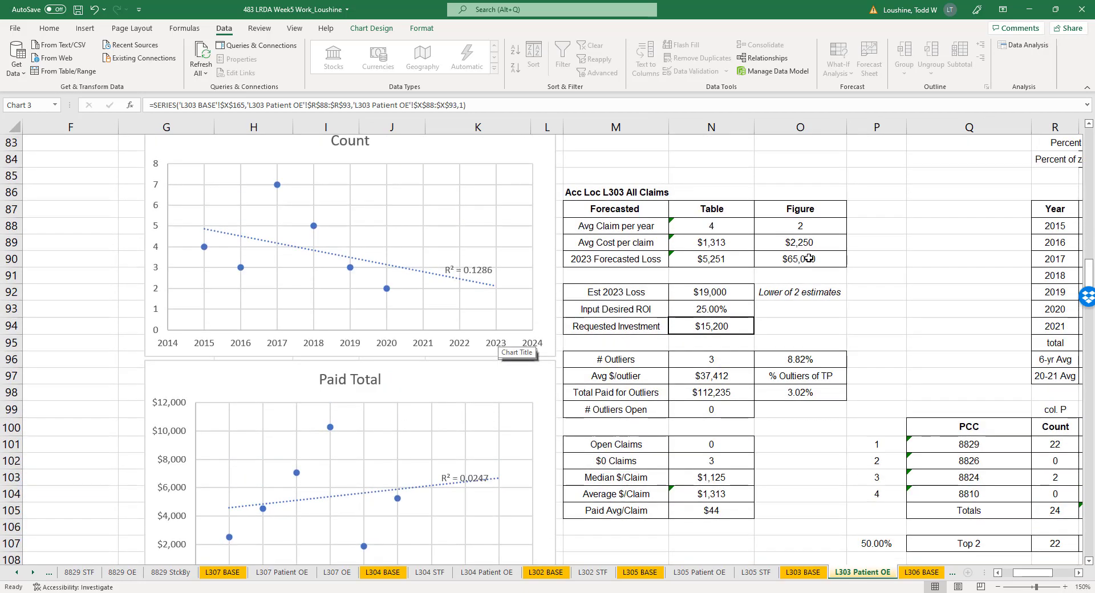
{"action": "left_click", "coordinate": [808, 258]}
{"action": "type", "text": "6"}
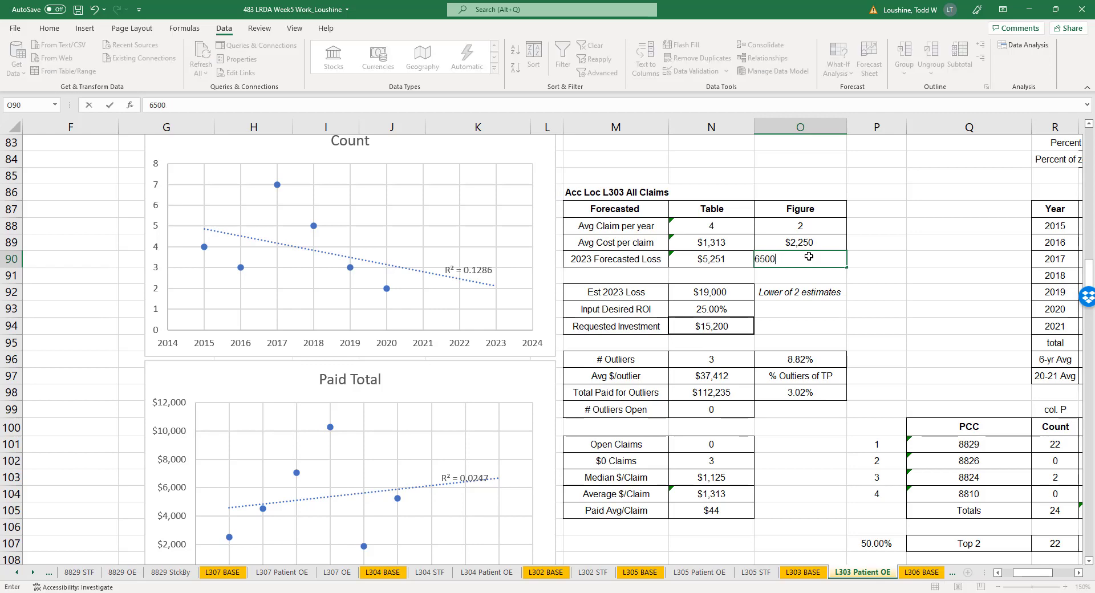
{"action": "key", "text": "Return"}
- Set the Figure value for Avg Cost per claim to 2750, read from the Avg/Claim trendline at 2023
{"action": "scroll", "coordinate": [565, 336], "scroll_direction": "down", "scroll_amount": 5}
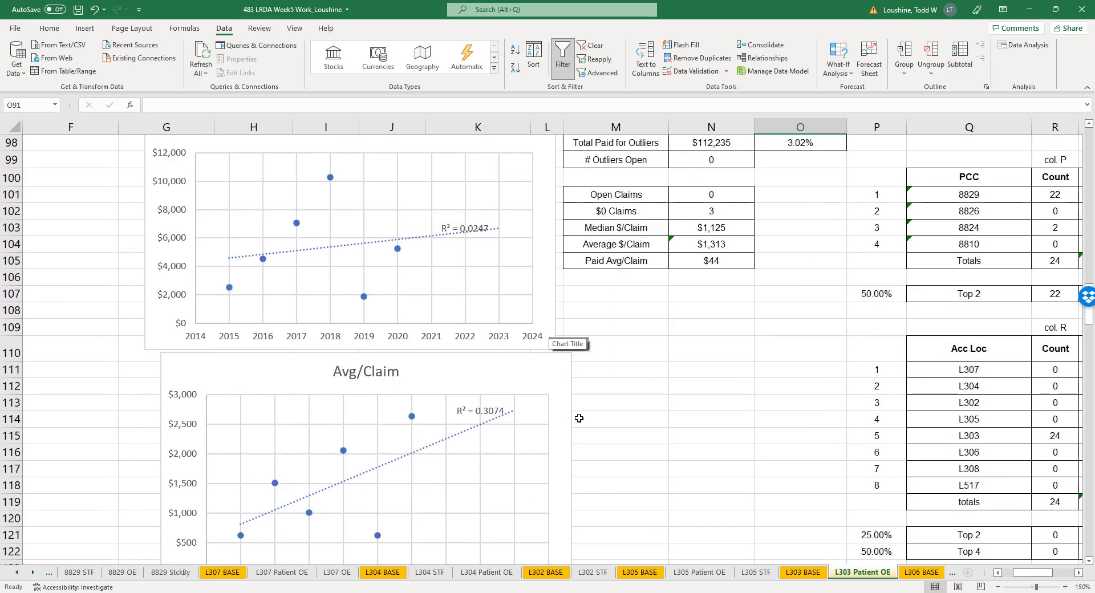
{"action": "left_click", "coordinate": [482, 441]}
{"action": "left_click", "coordinate": [721, 405]}
{"action": "scroll", "coordinate": [543, 437], "scroll_direction": "down", "scroll_amount": 2}
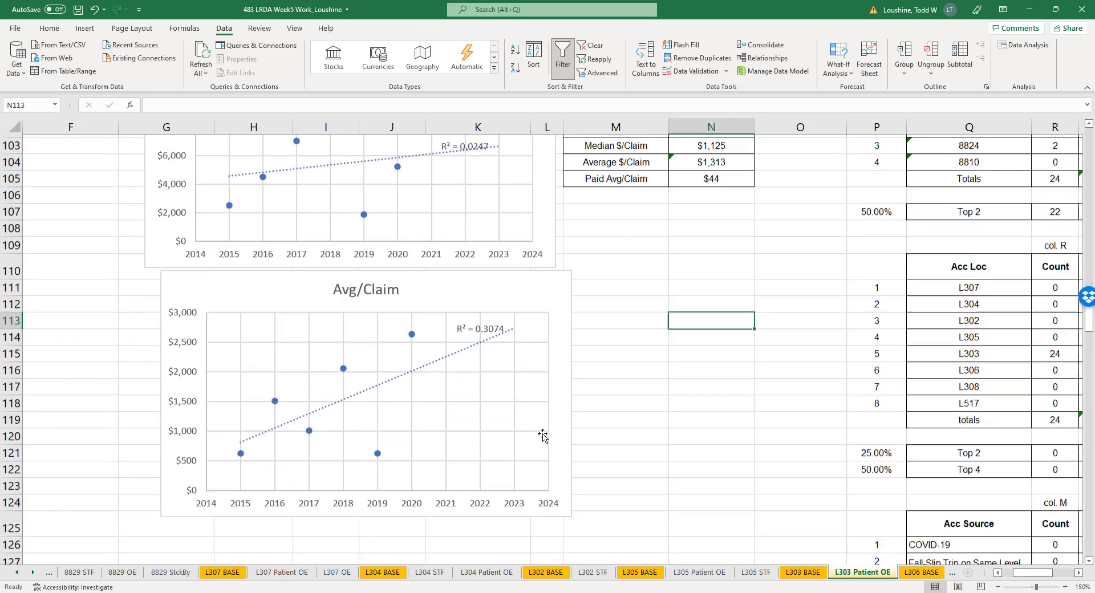
{"action": "scroll", "coordinate": [543, 437], "scroll_direction": "down", "scroll_amount": 1}
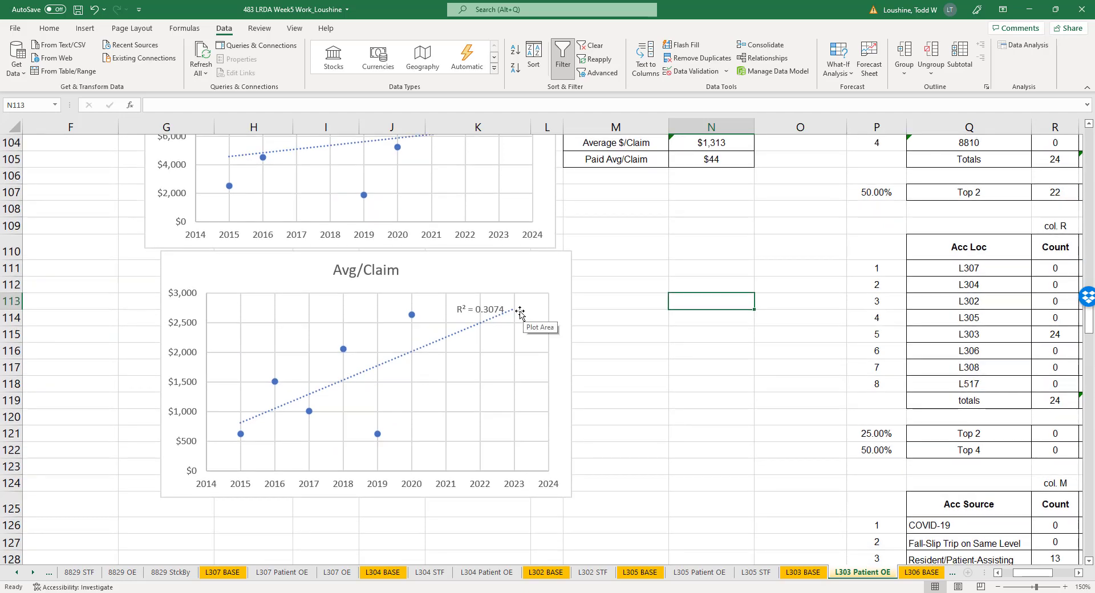
{"action": "scroll", "coordinate": [777, 317], "scroll_direction": "up", "scroll_amount": 5}
{"action": "scroll", "coordinate": [843, 236], "scroll_direction": "up", "scroll_amount": 3}
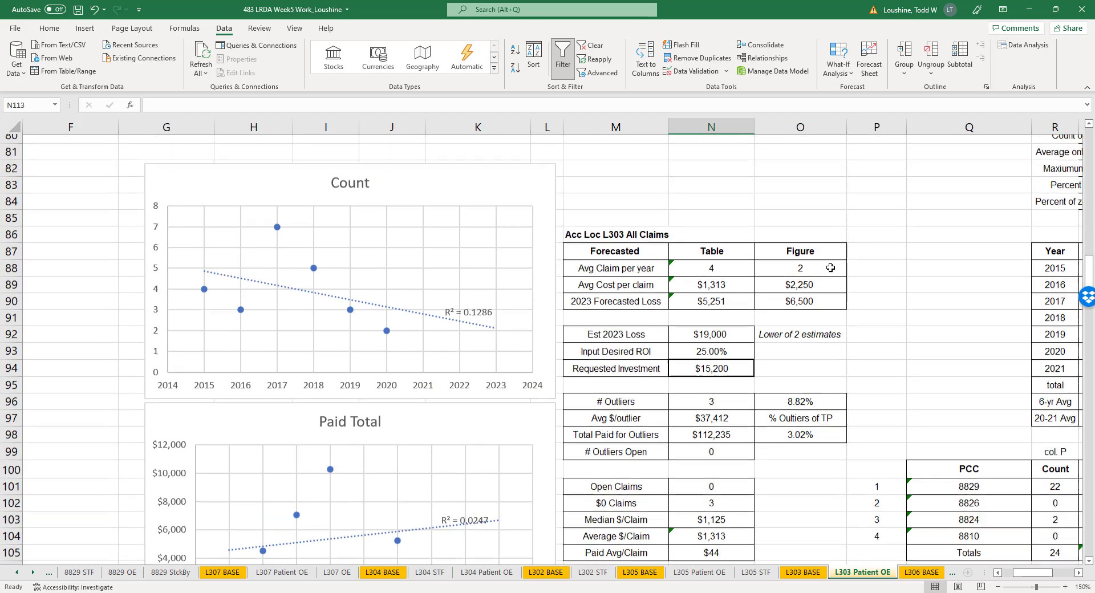
{"action": "left_click", "coordinate": [828, 292]}
{"action": "type", "text": "27"}
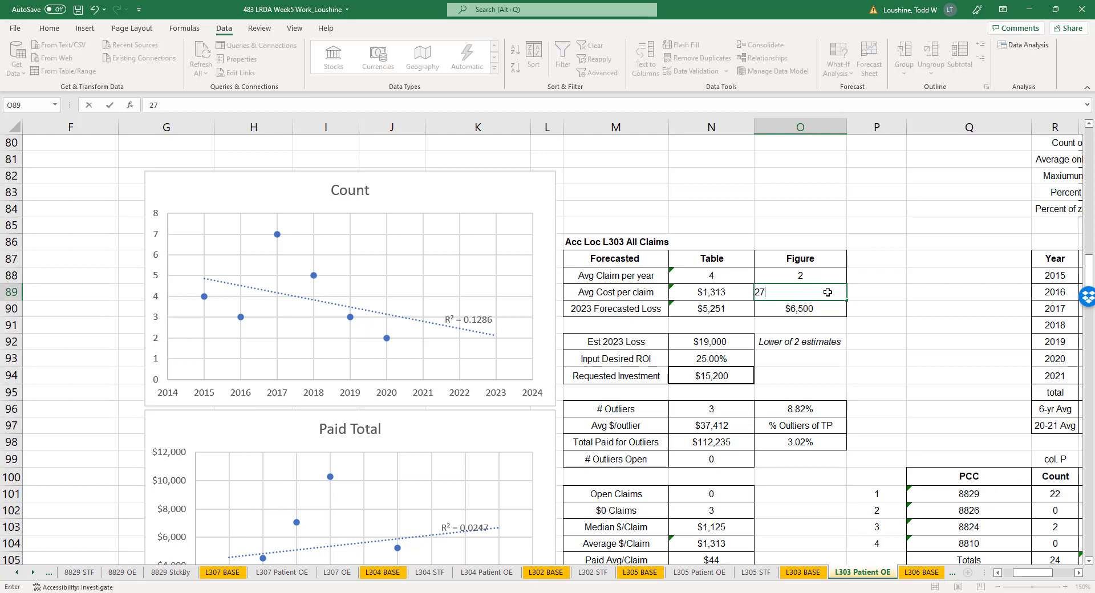
{"action": "key", "text": "Return"}
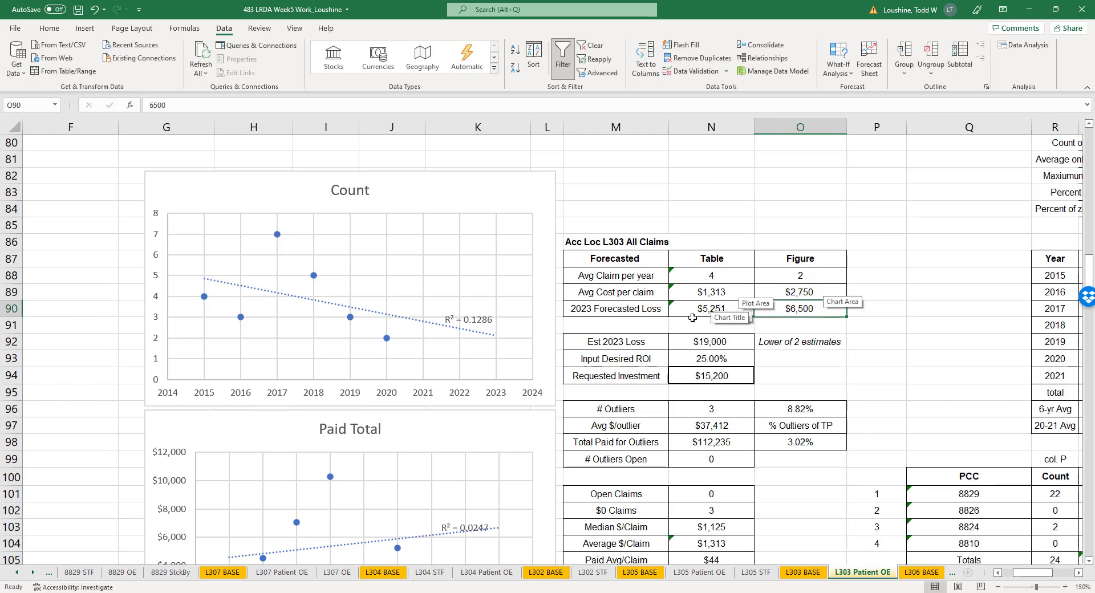
- Set Est 2023 Loss to 5,500 in the L303 forecast table
{"action": "scroll", "coordinate": [803, 325], "scroll_direction": "down", "scroll_amount": 1}
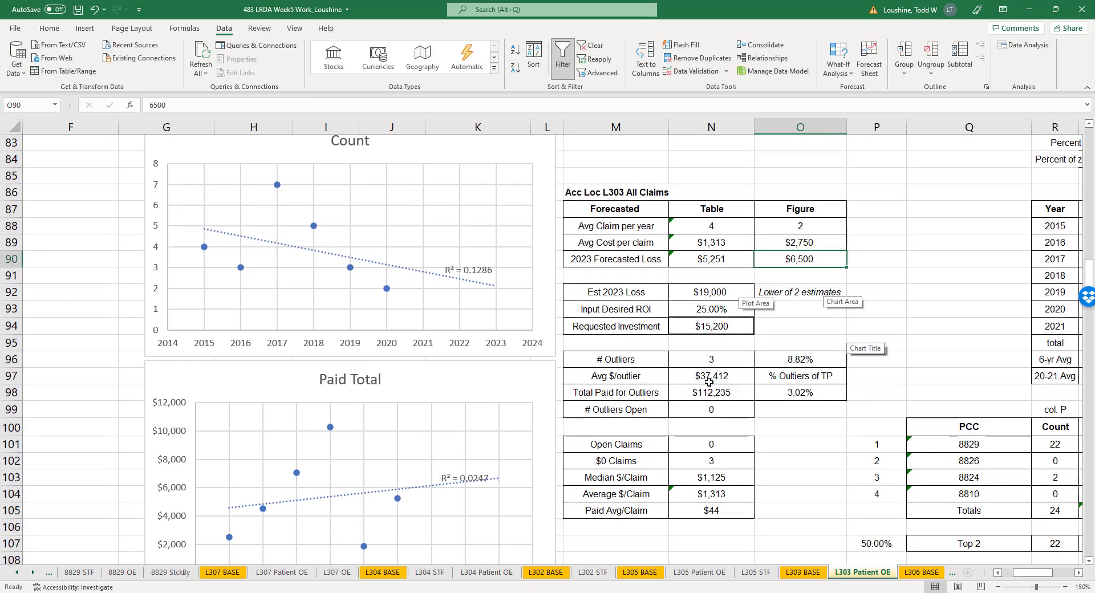
{"action": "left_click", "coordinate": [722, 291]}
{"action": "type", "text": "5"}
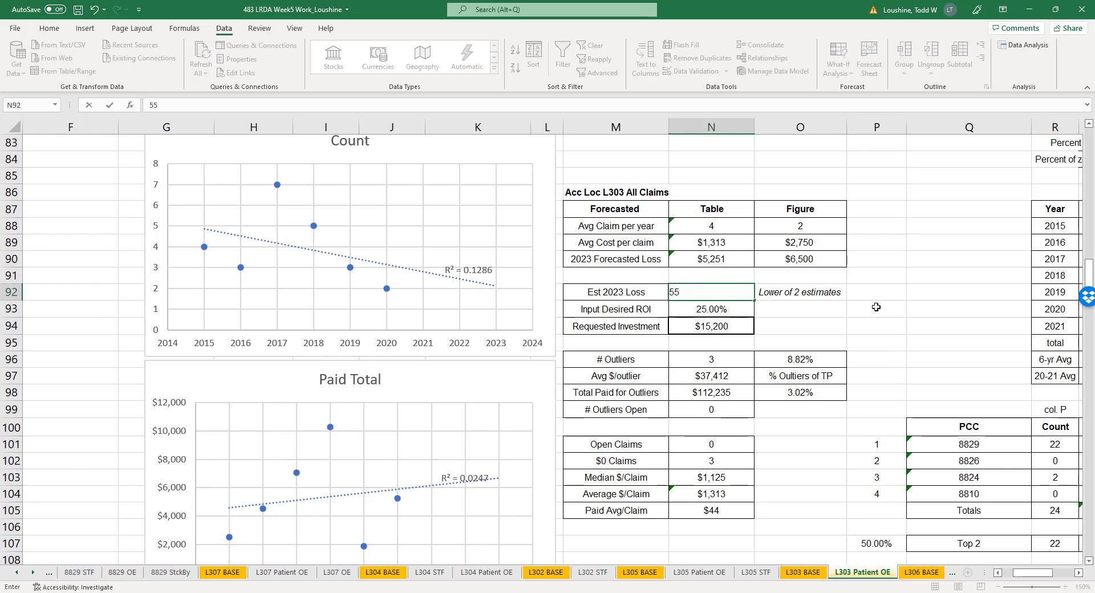
{"action": "type", "text": ",500"}
{"action": "key", "text": "Return"}
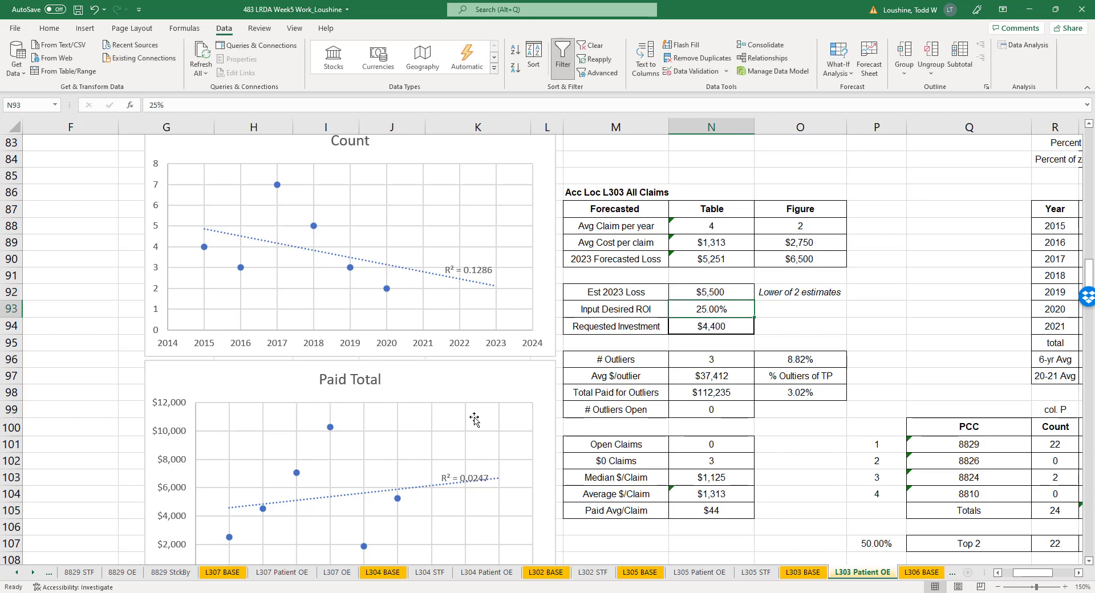
- Check the forecast against the yearly Paid Total and Avg/Claim data and set Est 2023 Loss to 5000
{"action": "left_click", "coordinate": [954, 293]}
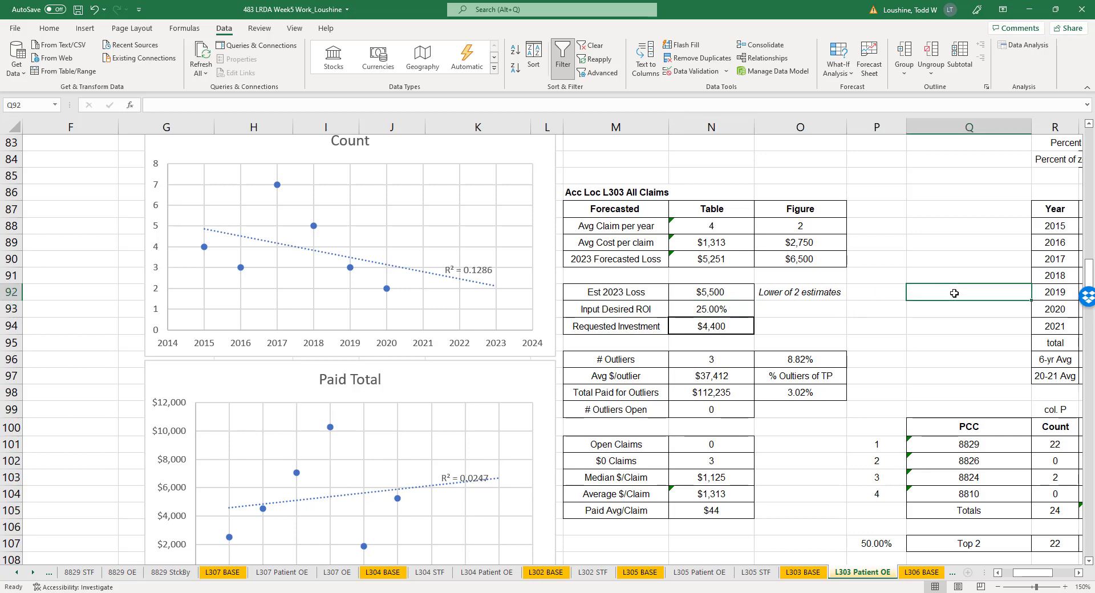
{"action": "scroll", "coordinate": [1082, 578], "scroll_direction": "right", "scroll_amount": 3}
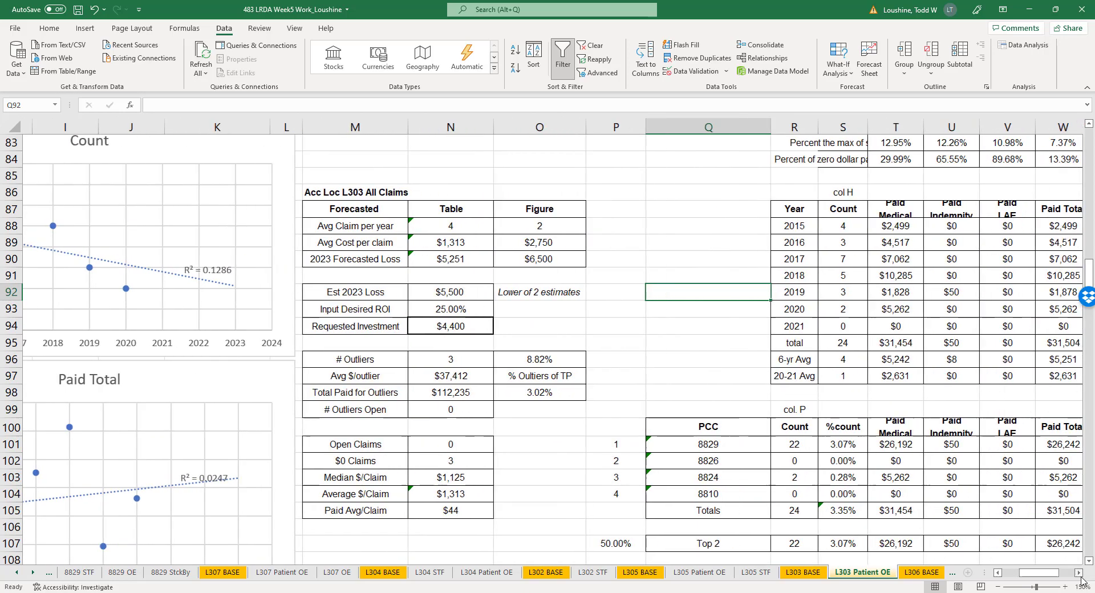
{"action": "left_click", "coordinate": [455, 395]}
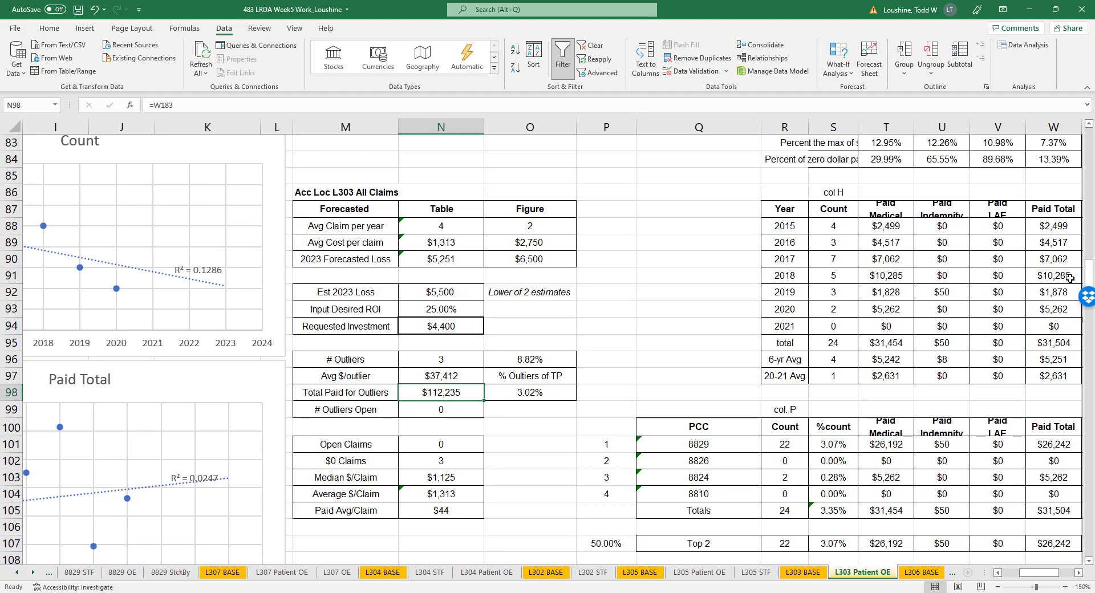
{"action": "left_click", "coordinate": [1077, 573]}
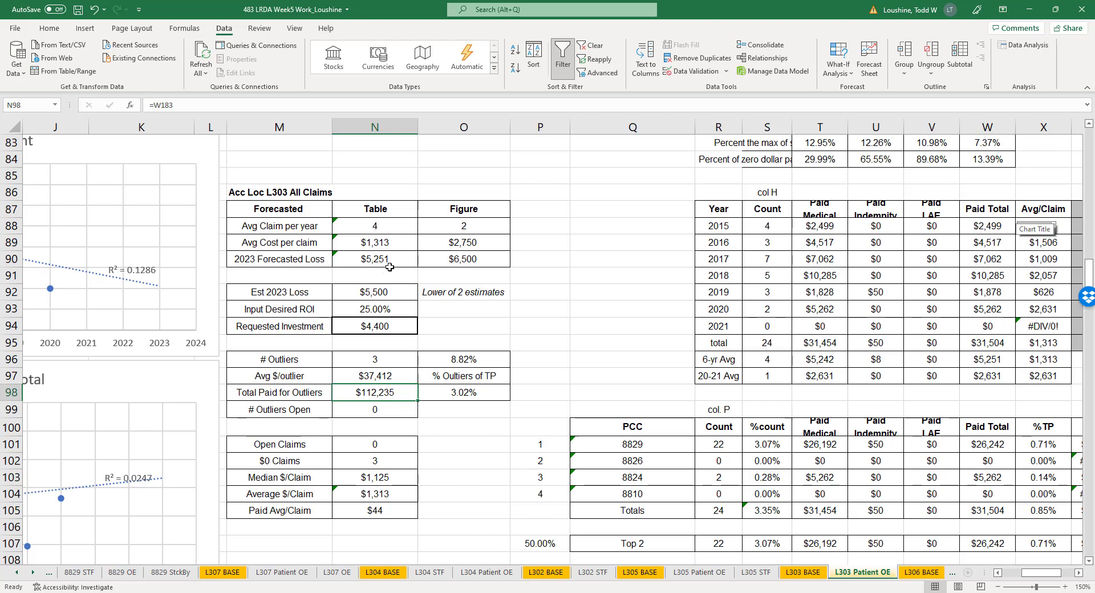
{"action": "left_click", "coordinate": [398, 297]}
{"action": "type", "text": "50"}
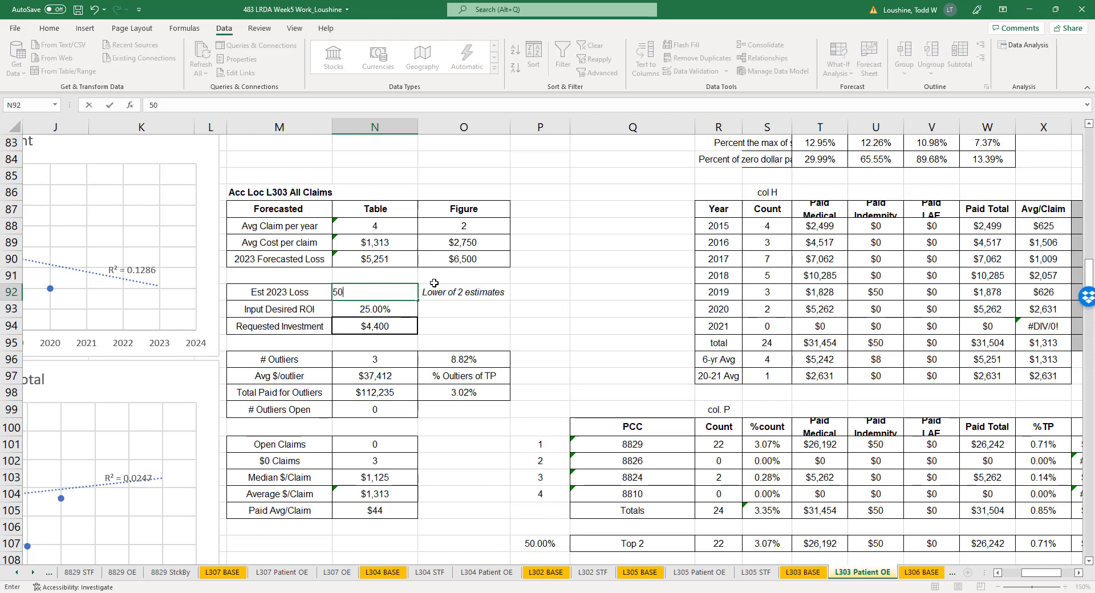
{"action": "key", "text": "Return"}
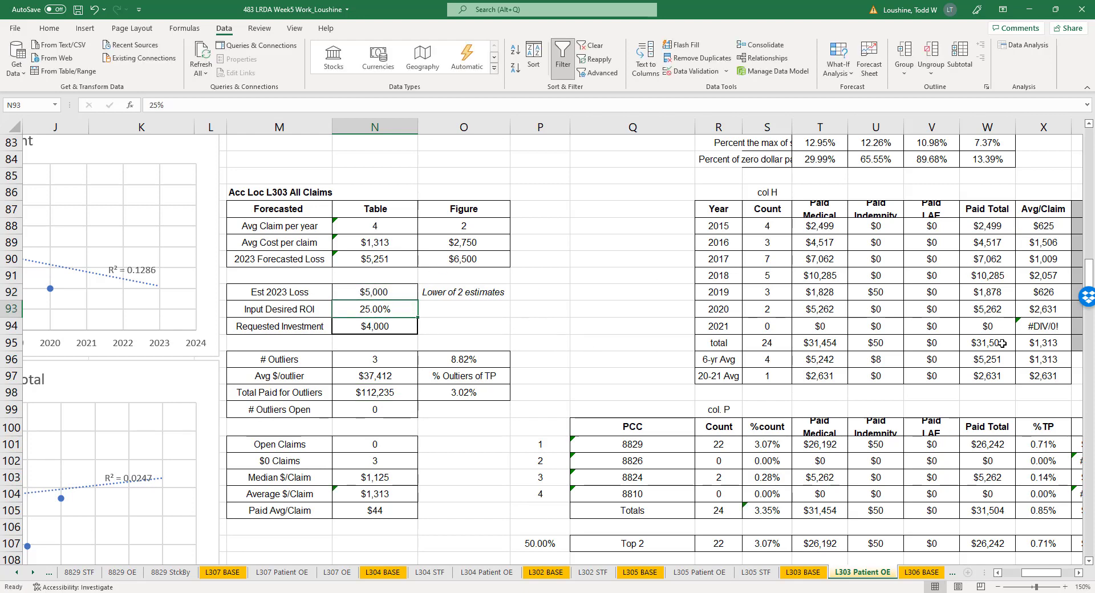
- Bring the charts and the forecast table back into view together and save the workbook
{"action": "left_click", "coordinate": [564, 306]}
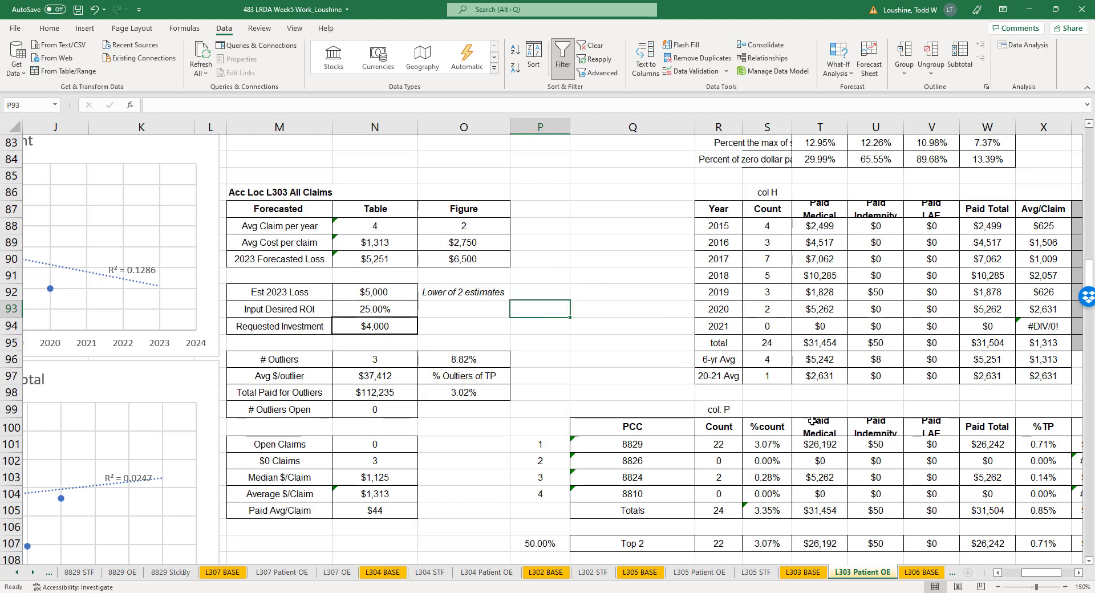
{"action": "left_click", "coordinate": [996, 573]}
{"action": "left_click", "coordinate": [997, 573]}
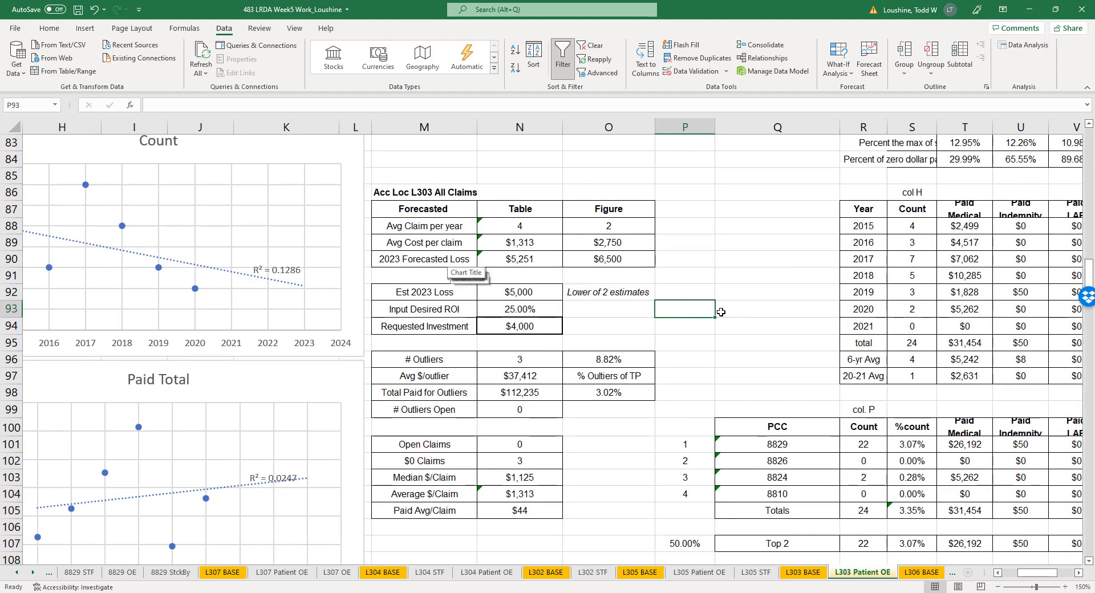
{"action": "left_click", "coordinate": [1088, 561]}
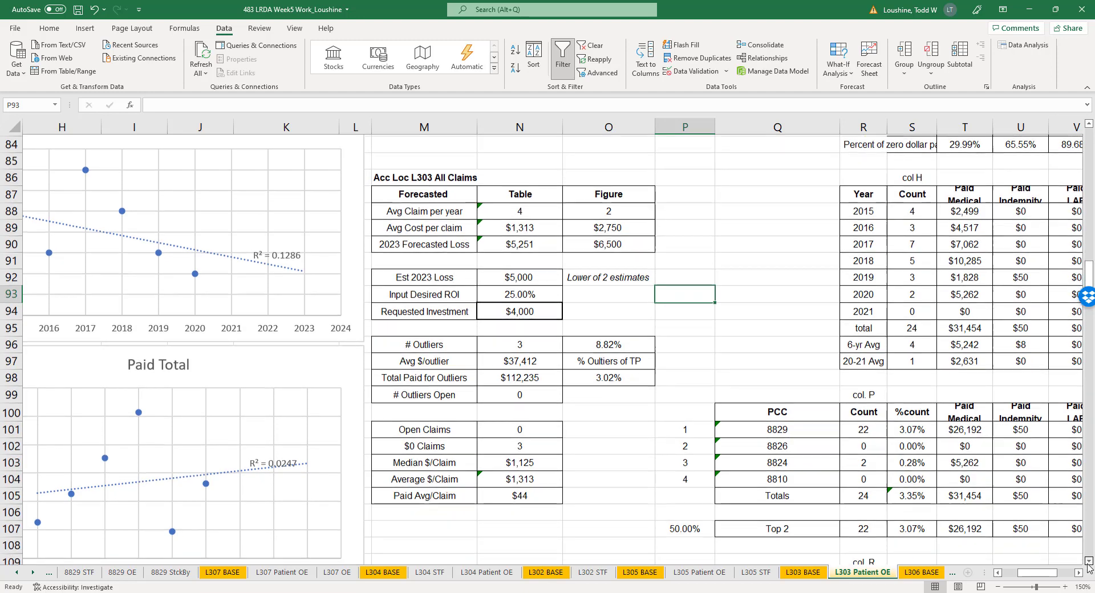
{"action": "left_click", "coordinate": [78, 11]}
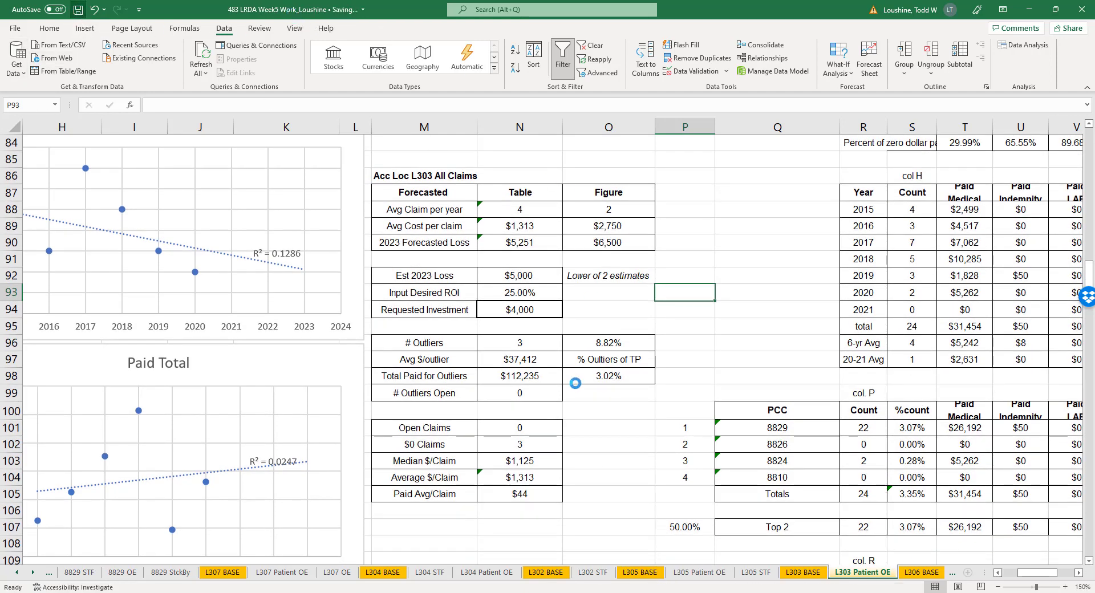
- Compare the forecast tables and charts of the L303 BASE and L303 Patient OE sheets
{"action": "left_click", "coordinate": [807, 576]}
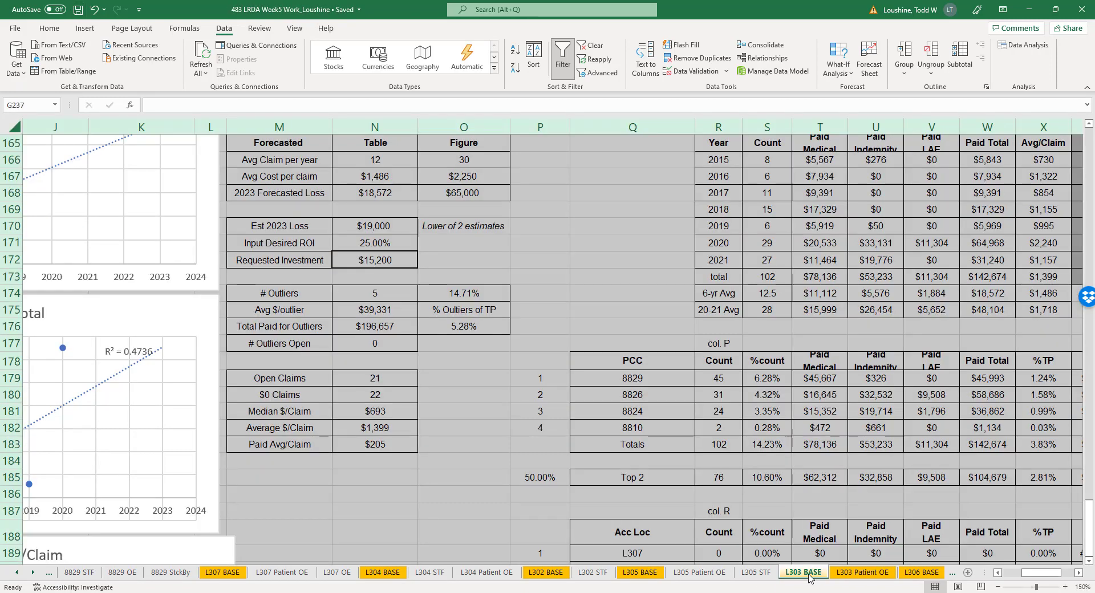
{"action": "scroll", "coordinate": [502, 393], "scroll_direction": "up", "scroll_amount": 1}
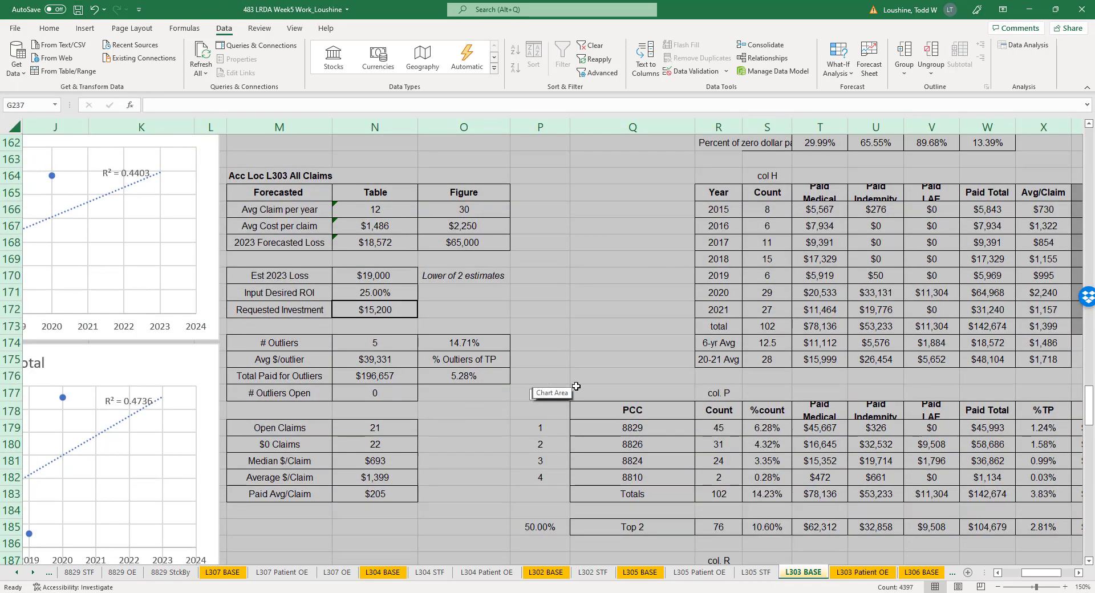
{"action": "left_click", "coordinate": [998, 573]}
{"action": "left_click", "coordinate": [998, 573]}
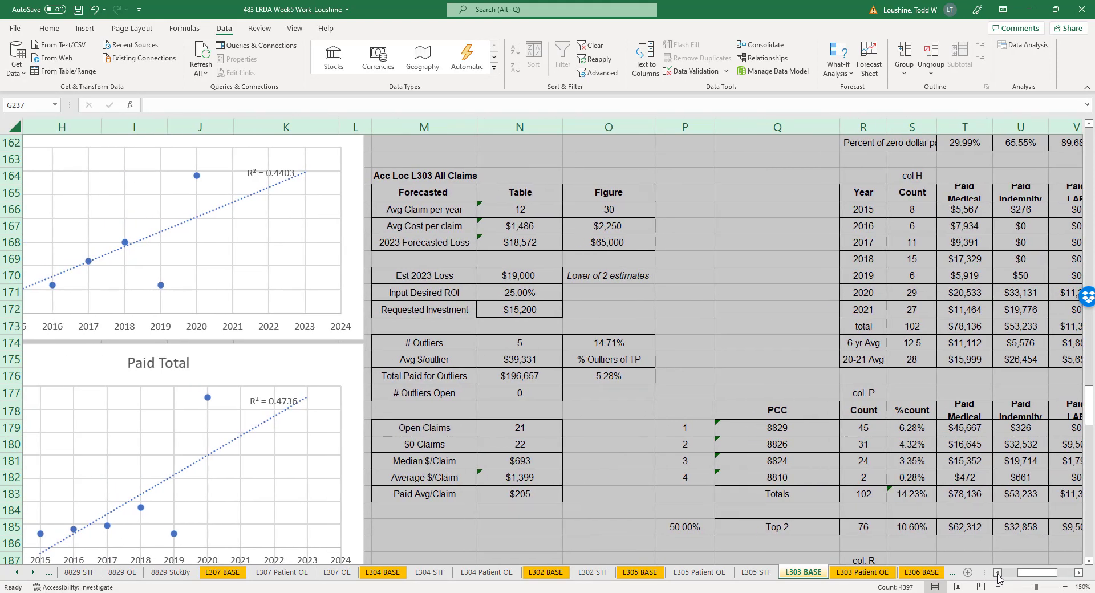
{"action": "left_click", "coordinate": [862, 572]}
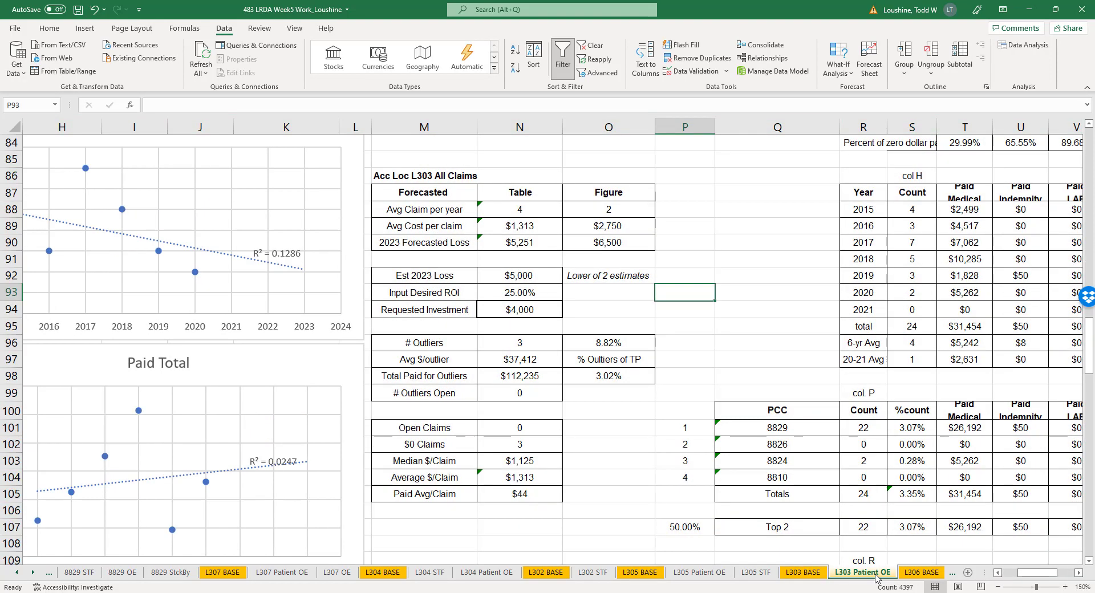
{"action": "left_click", "coordinate": [801, 572]}
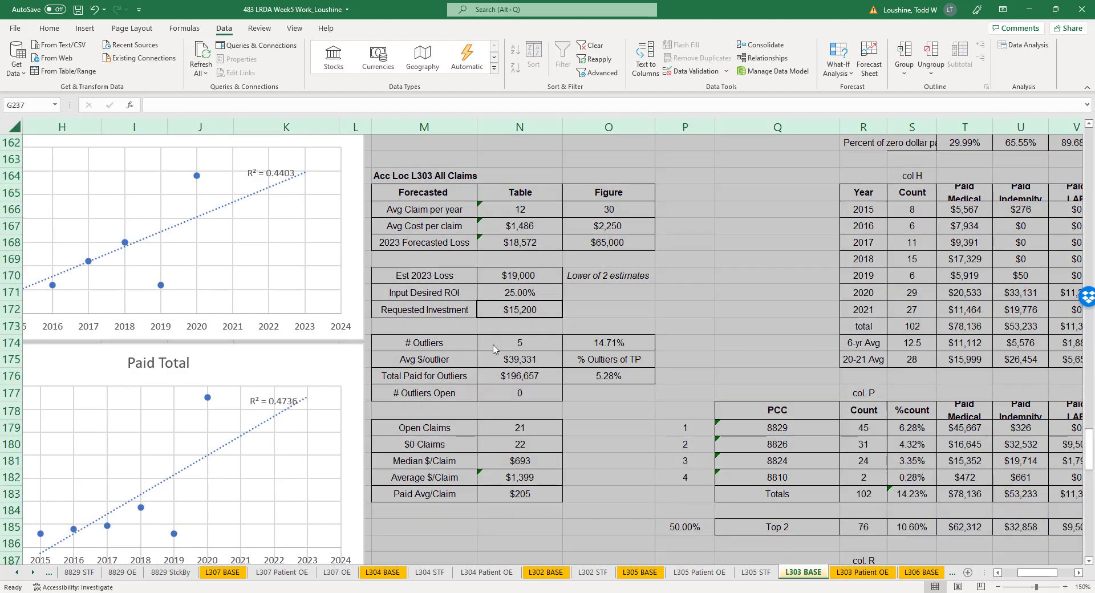
{"action": "left_click", "coordinate": [856, 573]}
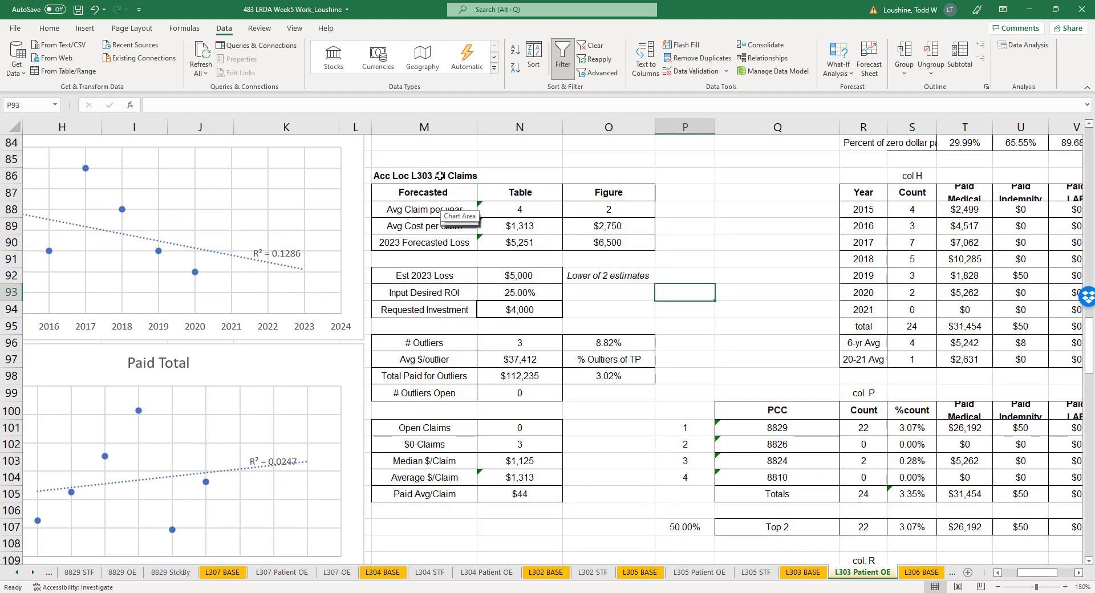
- Retitle the forecast table in M86 of L303 Patient OE as "Acc Loc L303 Patient Overexertion"
{"action": "left_click", "coordinate": [440, 176]}
{"action": "left_click_drag", "start_coordinate": [247, 103], "coordinate": [192, 104]}
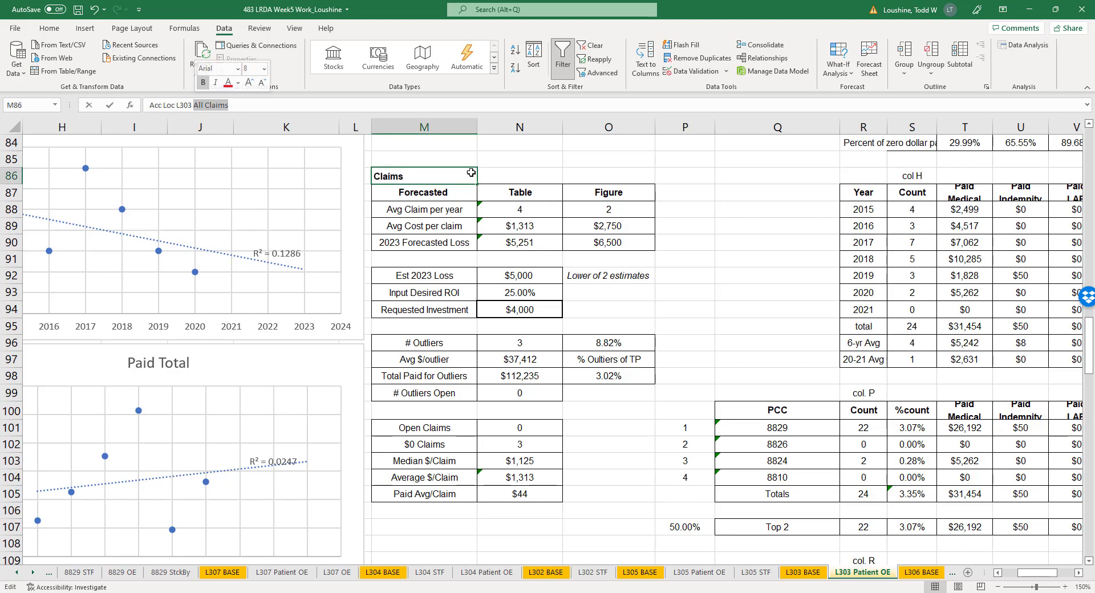
{"action": "type", "text": "Patient"}
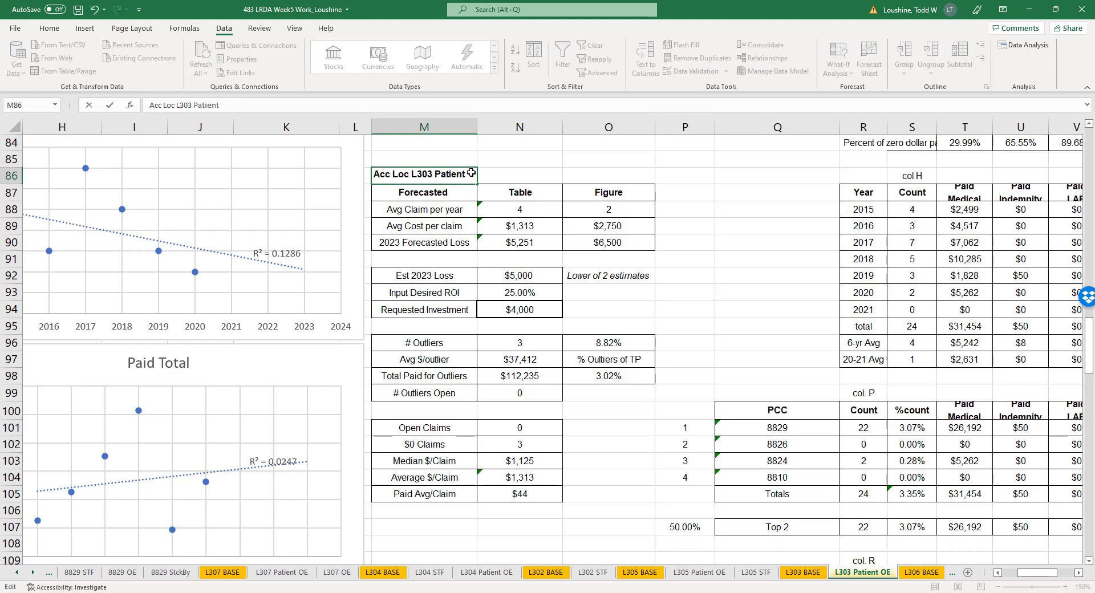
{"action": "type", "text": " Overexertion"}
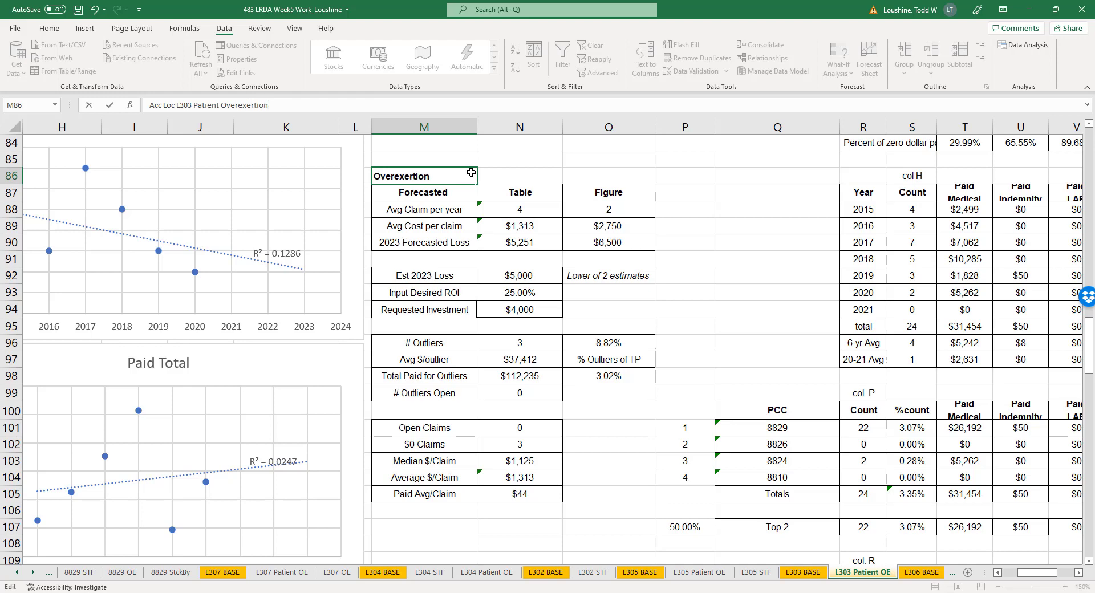
{"action": "key", "text": "Return"}
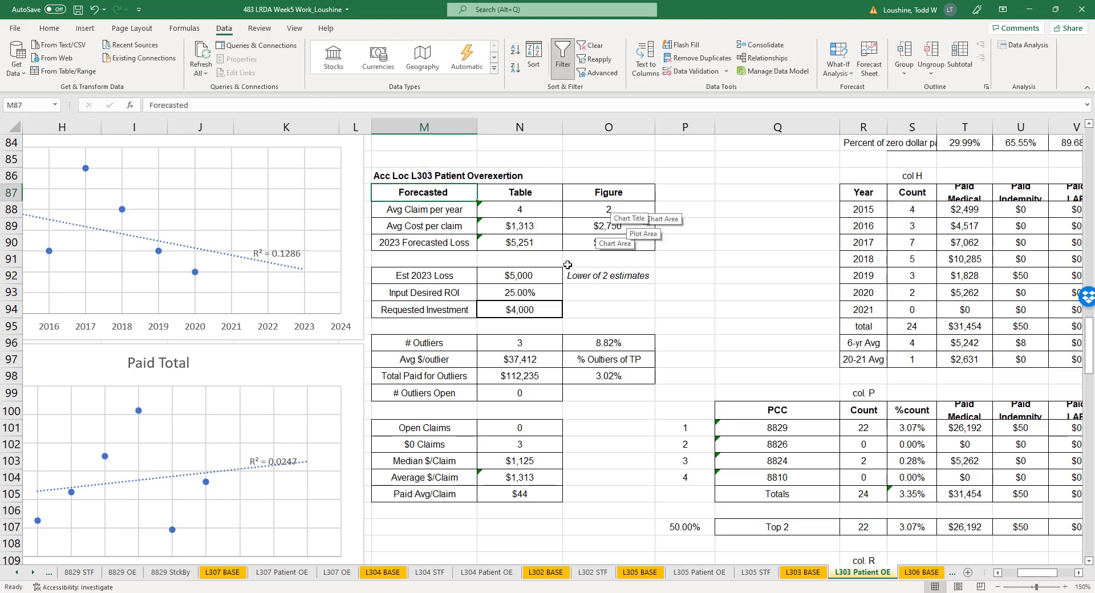
- Copy the entire L303 BASE sheet into a new worksheet placed directly after it and enlarge the view to 140%
{"action": "left_click", "coordinate": [808, 573]}
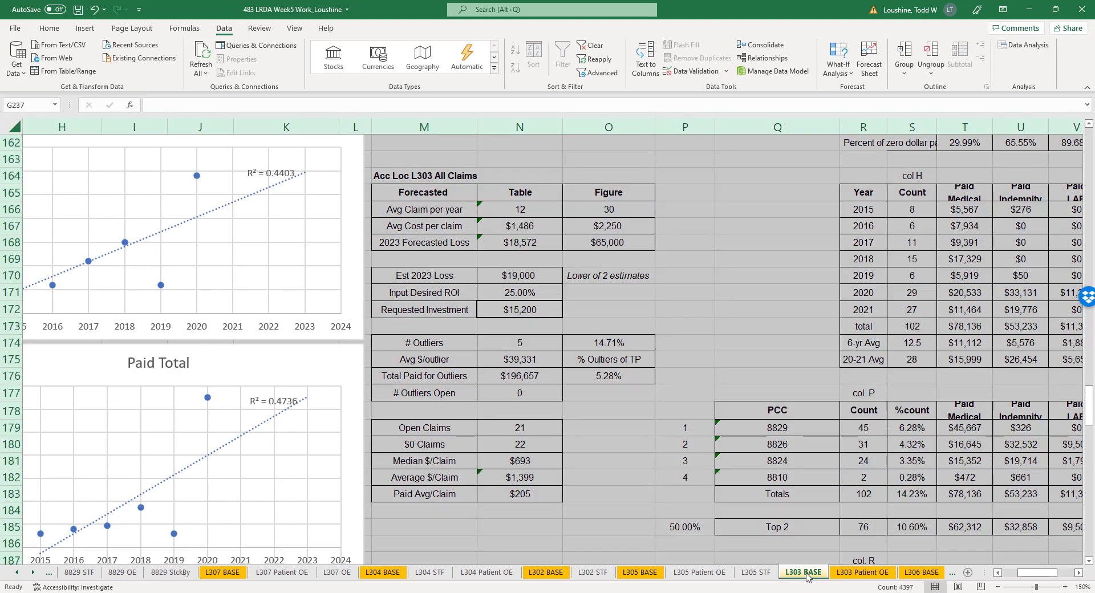
{"action": "scroll", "coordinate": [773, 366], "scroll_direction": "down", "scroll_amount": 20}
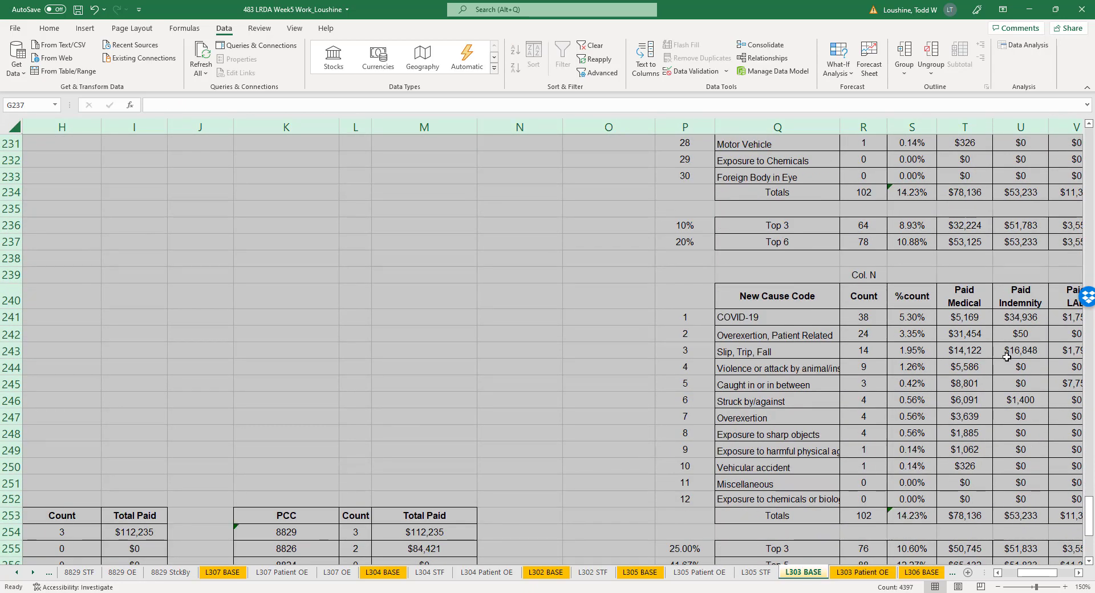
{"action": "scroll", "coordinate": [698, 389], "scroll_direction": "up", "scroll_amount": 20}
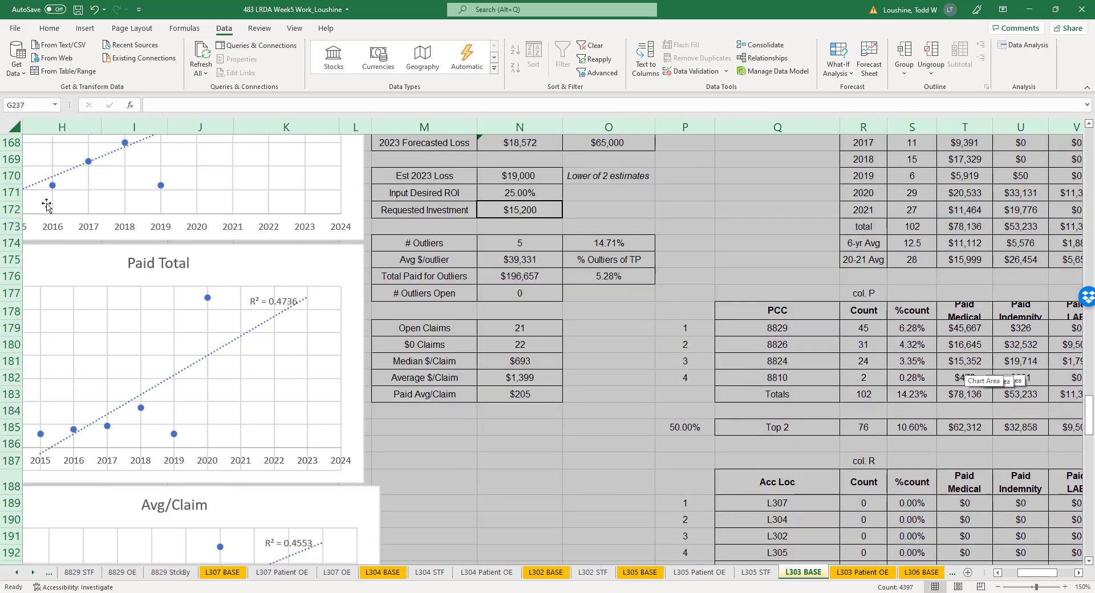
{"action": "left_click", "coordinate": [20, 126]}
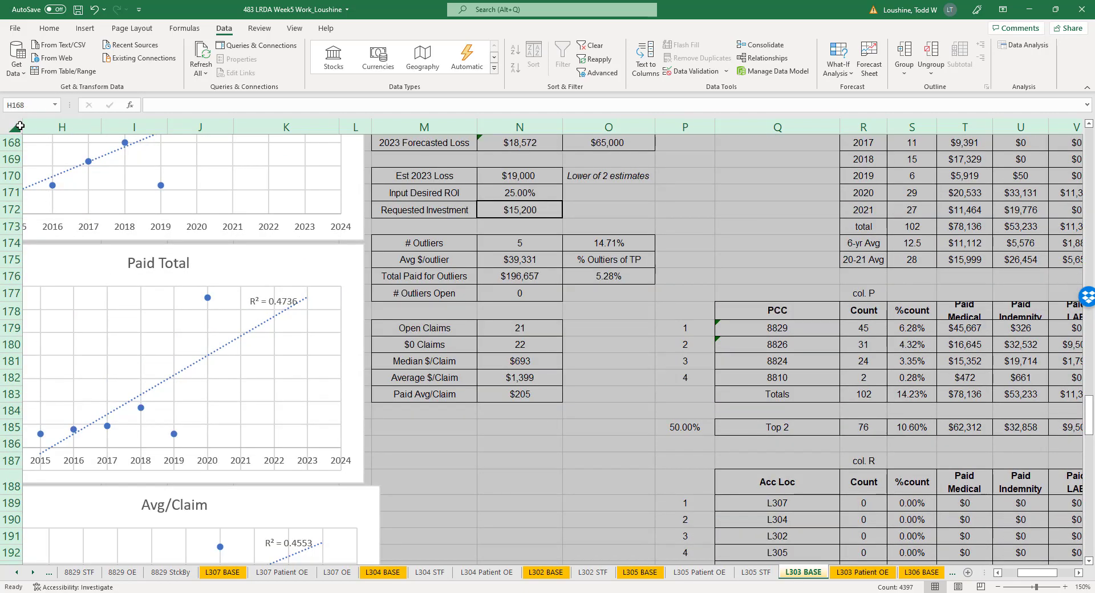
{"action": "key", "text": "ctrl+c"}
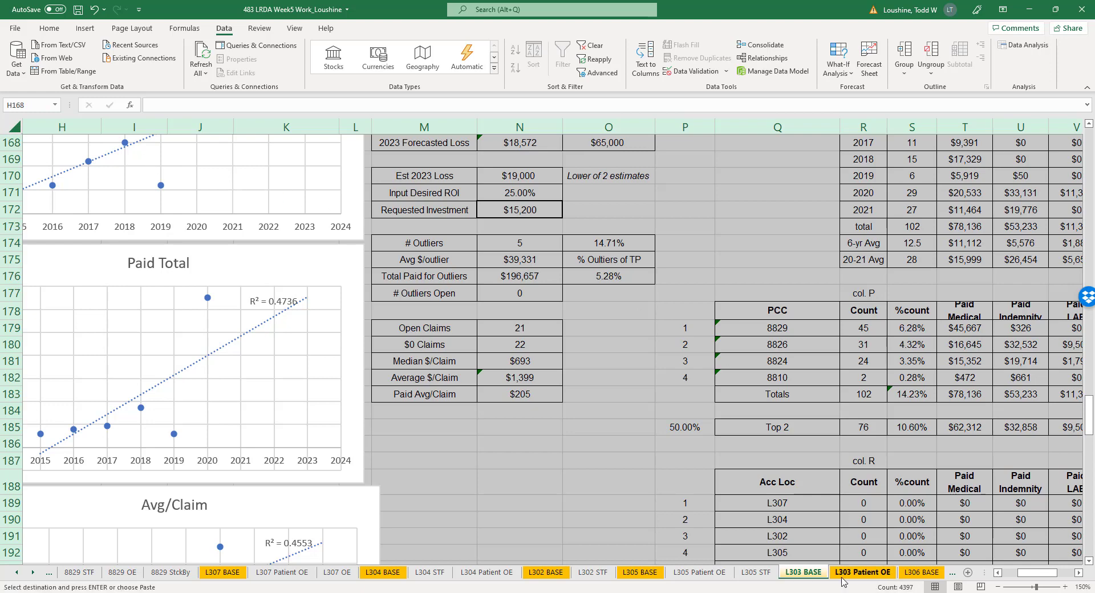
{"action": "left_click", "coordinate": [968, 573]}
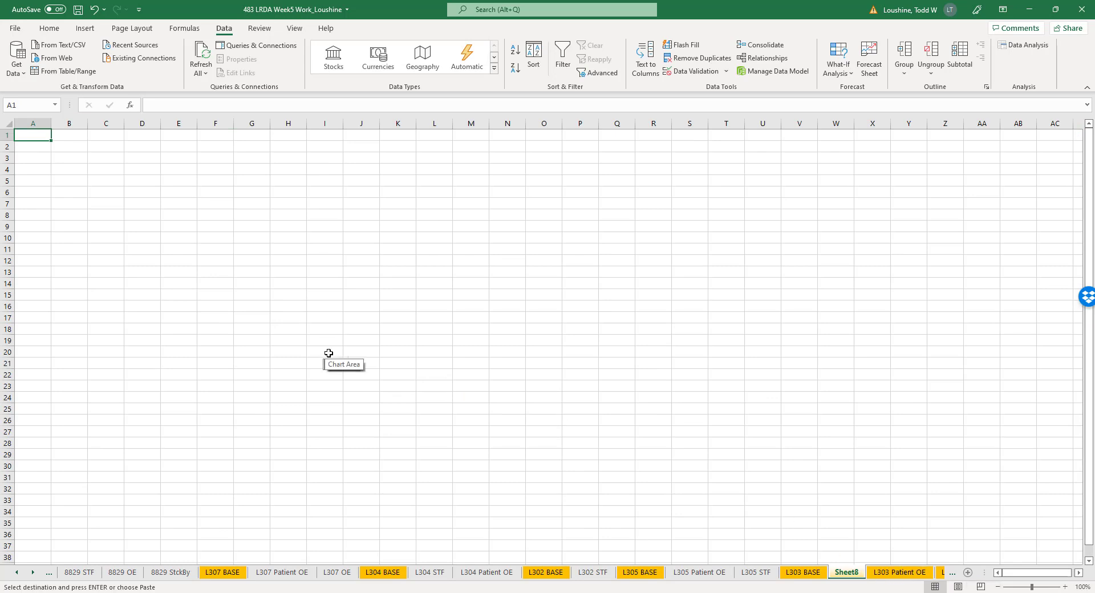
{"action": "key", "text": "ctrl+v"}
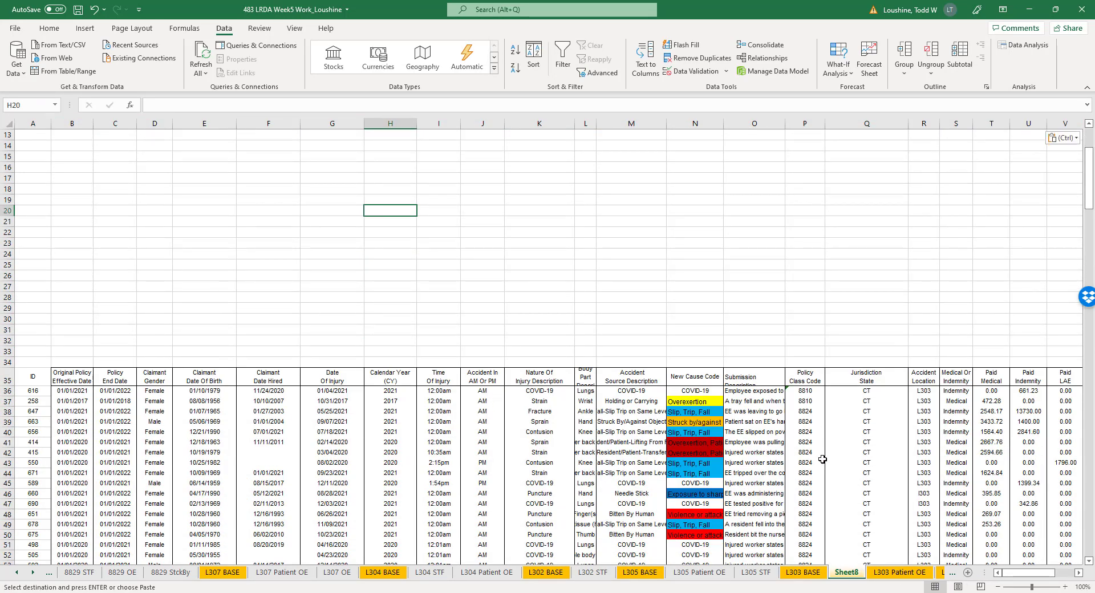
{"action": "left_click", "coordinate": [1065, 587]}
{"action": "left_click", "coordinate": [1065, 586]}
{"action": "left_click", "coordinate": [1065, 587]}
{"action": "left_click", "coordinate": [1065, 587]}
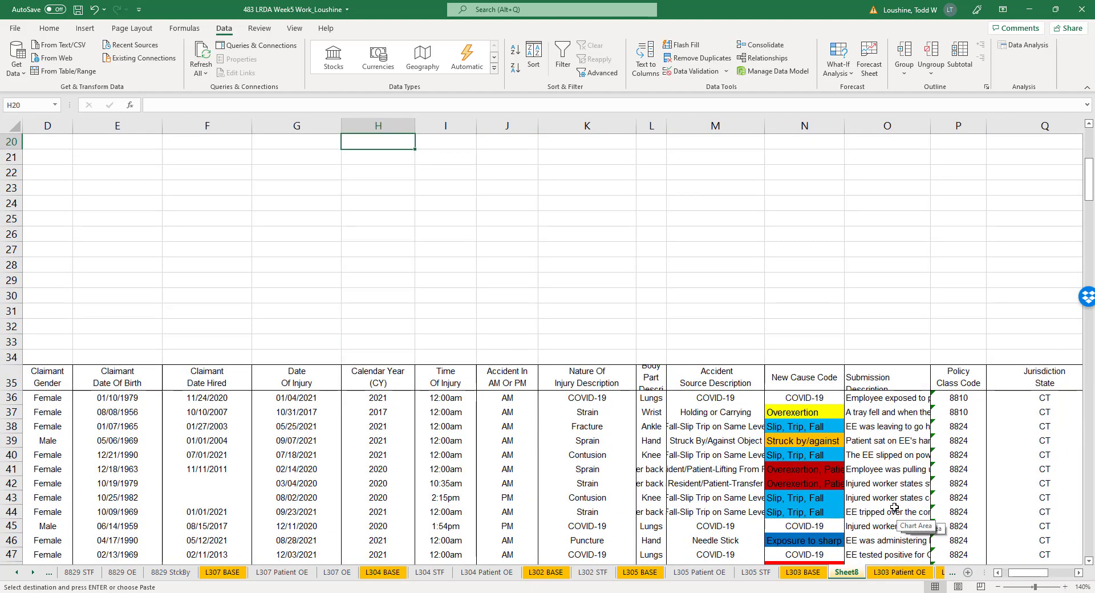
{"action": "scroll", "coordinate": [804, 474], "scroll_direction": "down", "scroll_amount": 2}
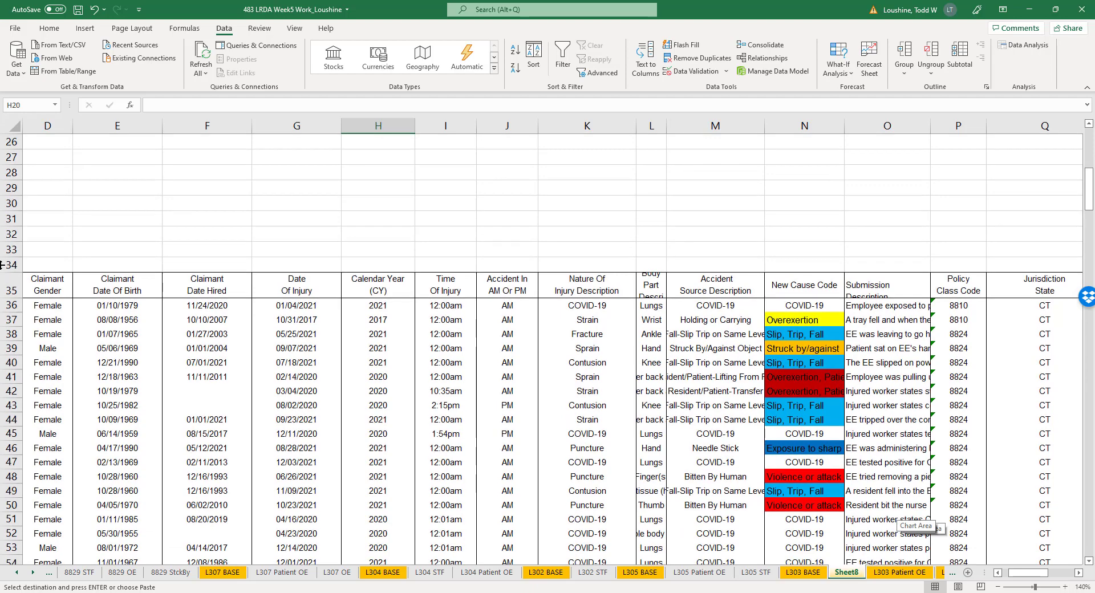
- Check the New Cause Code table on L303 BASE and rename the new worksheet "L303 STF"
{"action": "left_click", "coordinate": [803, 573]}
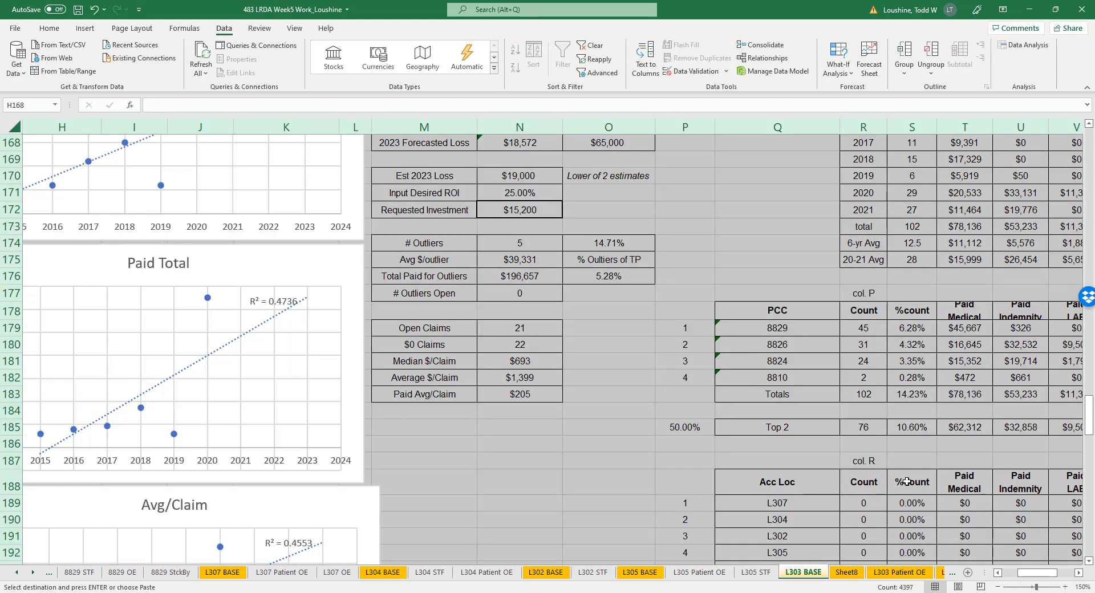
{"action": "scroll", "coordinate": [907, 480], "scroll_direction": "down", "scroll_amount": 19}
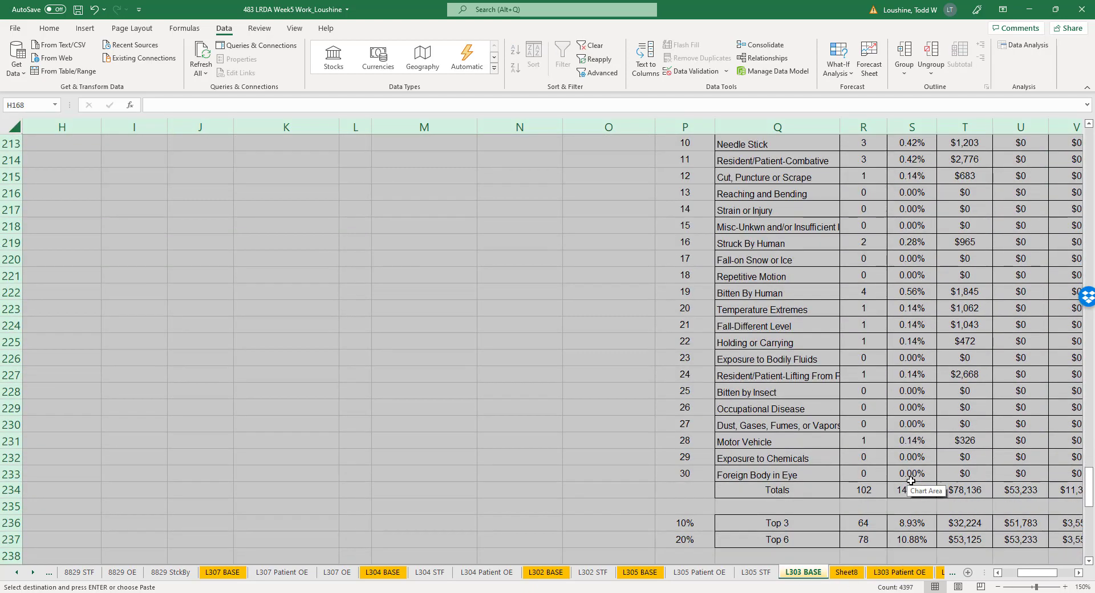
{"action": "scroll", "coordinate": [911, 480], "scroll_direction": "down", "scroll_amount": 7}
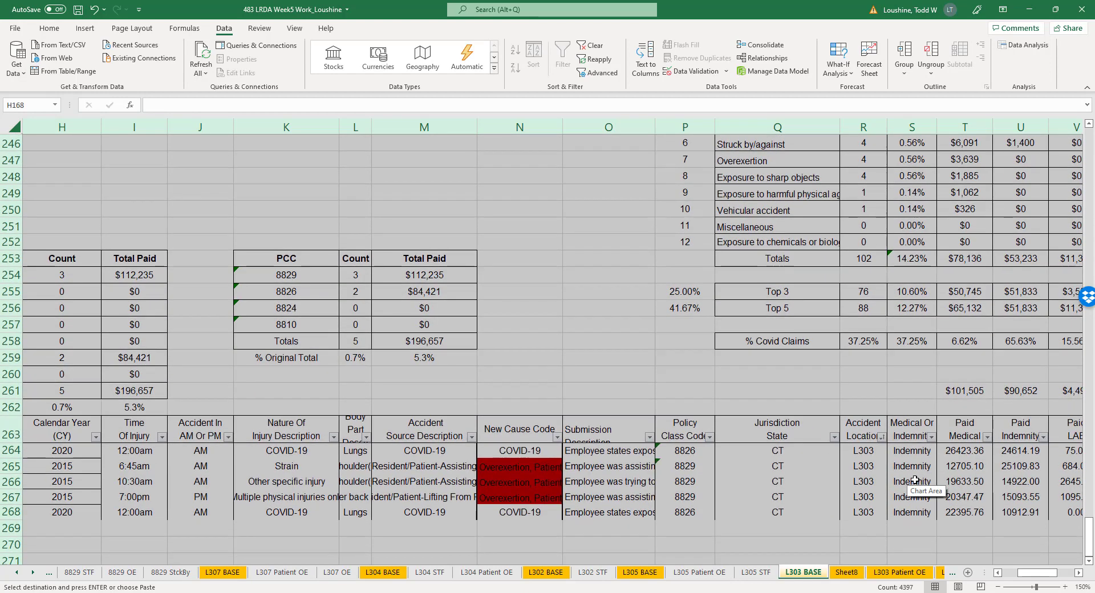
{"action": "scroll", "coordinate": [915, 481], "scroll_direction": "up", "scroll_amount": 4}
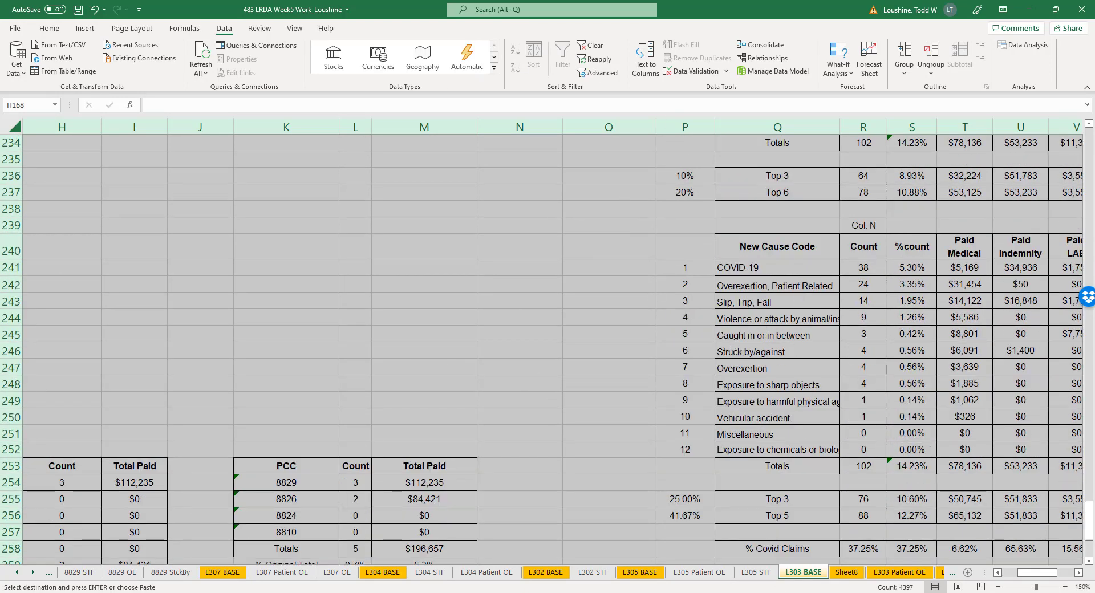
{"action": "left_click", "coordinate": [846, 572]}
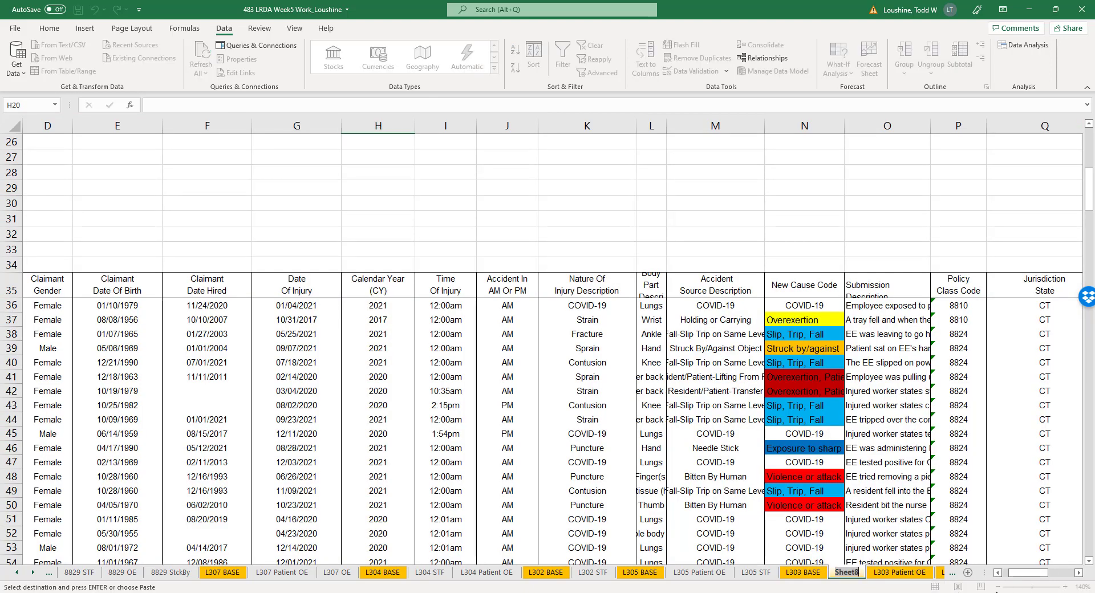
{"action": "type", "text": "L"}
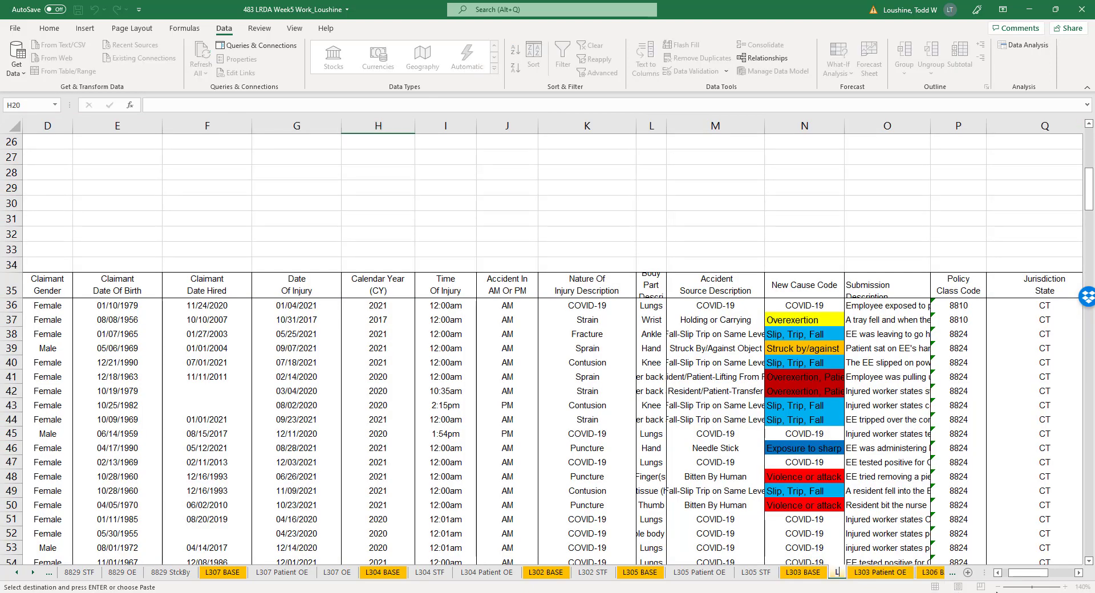
{"action": "type", "text": "303 STF"}
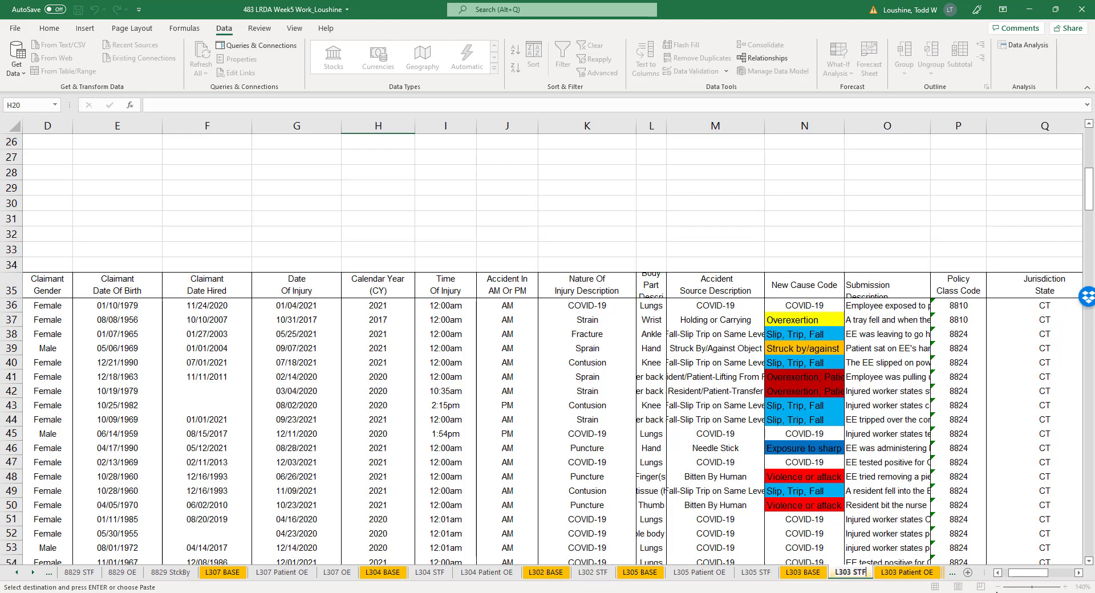
- Add filters to the header row 35 of the claims data and sort the claims ascending by New Cause Code
{"action": "left_click", "coordinate": [11, 285]}
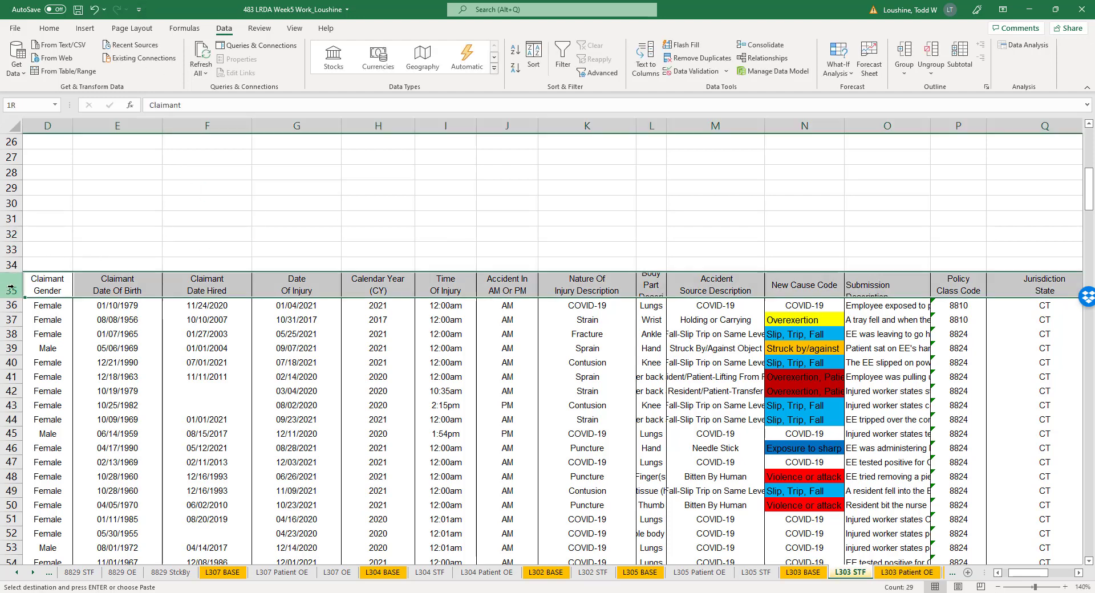
{"action": "left_click", "coordinate": [562, 57]}
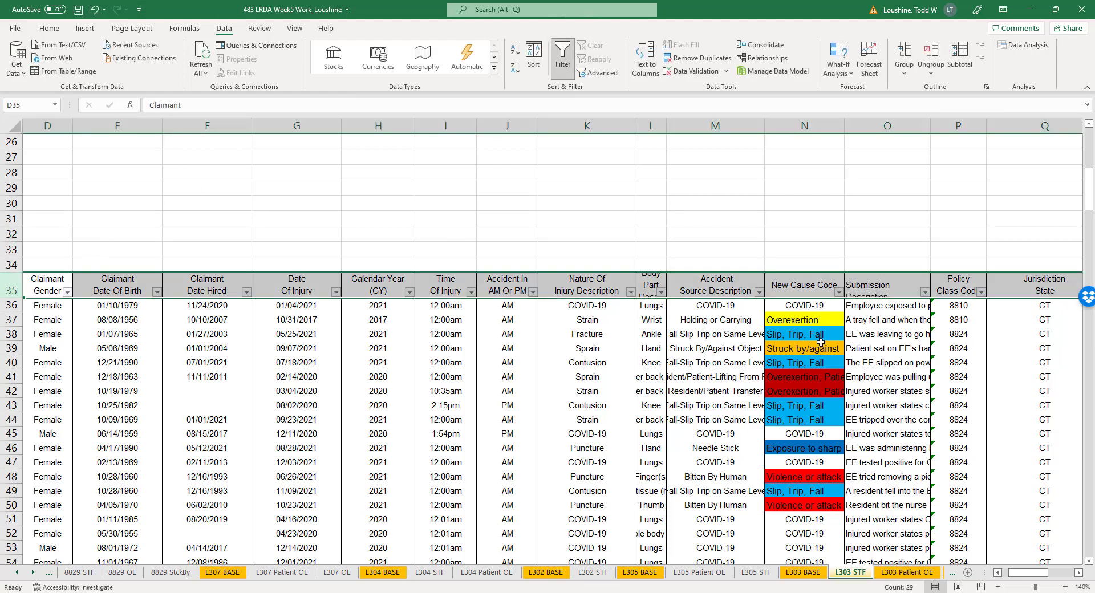
{"action": "left_click", "coordinate": [838, 292]}
{"action": "left_click", "coordinate": [721, 311]}
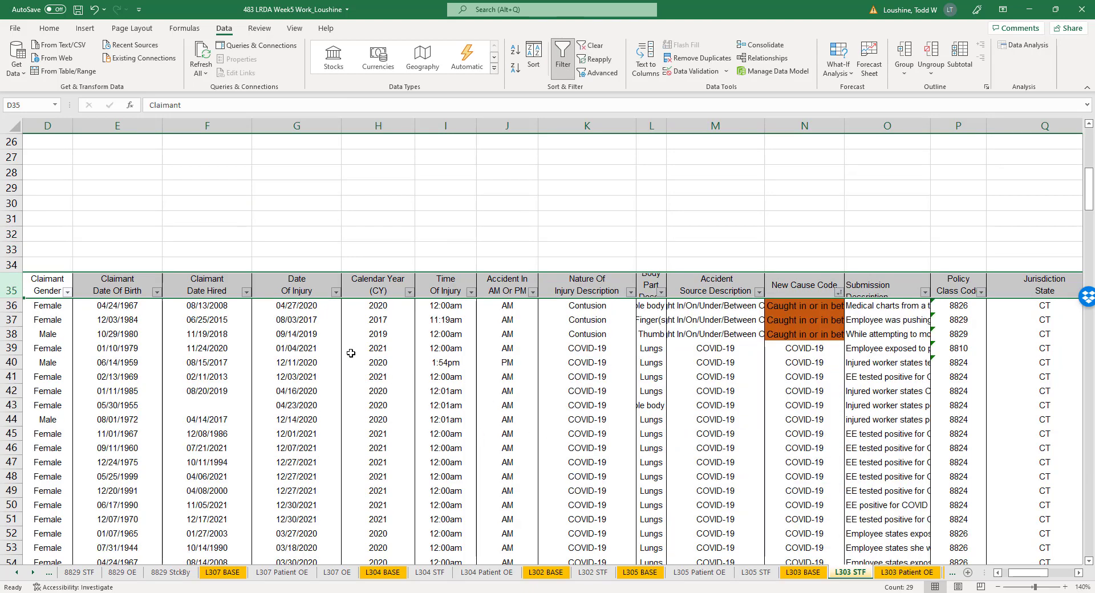
- Delete all claim rows except Slip, Trip, Fall: rows 36 to 109 first, and rows 50 to 63 of the remaining list
{"action": "left_click_drag", "start_coordinate": [12, 305], "coordinate": [14, 422]}
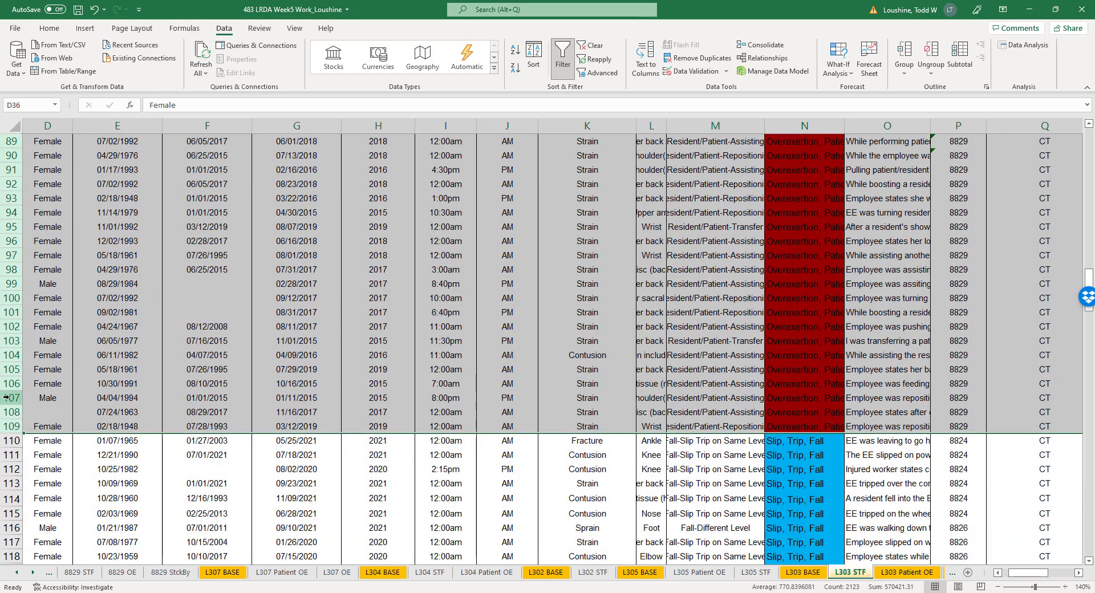
{"action": "right_click", "coordinate": [10, 398]}
{"action": "left_click", "coordinate": [50, 308]}
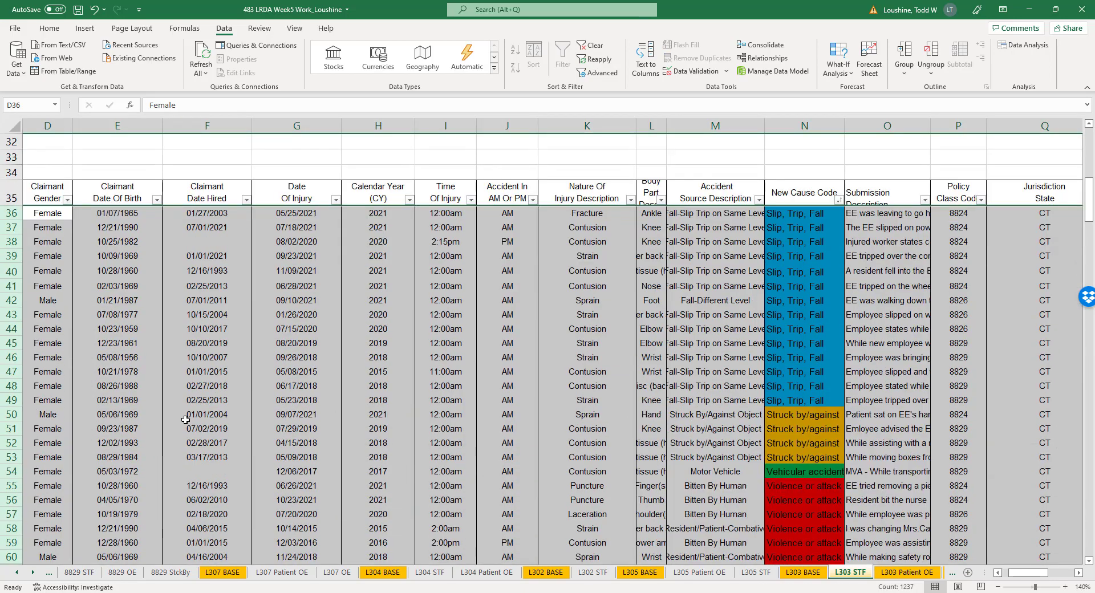
{"action": "scroll", "coordinate": [185, 420], "scroll_direction": "down", "scroll_amount": 2}
{"action": "left_click", "coordinate": [182, 413]}
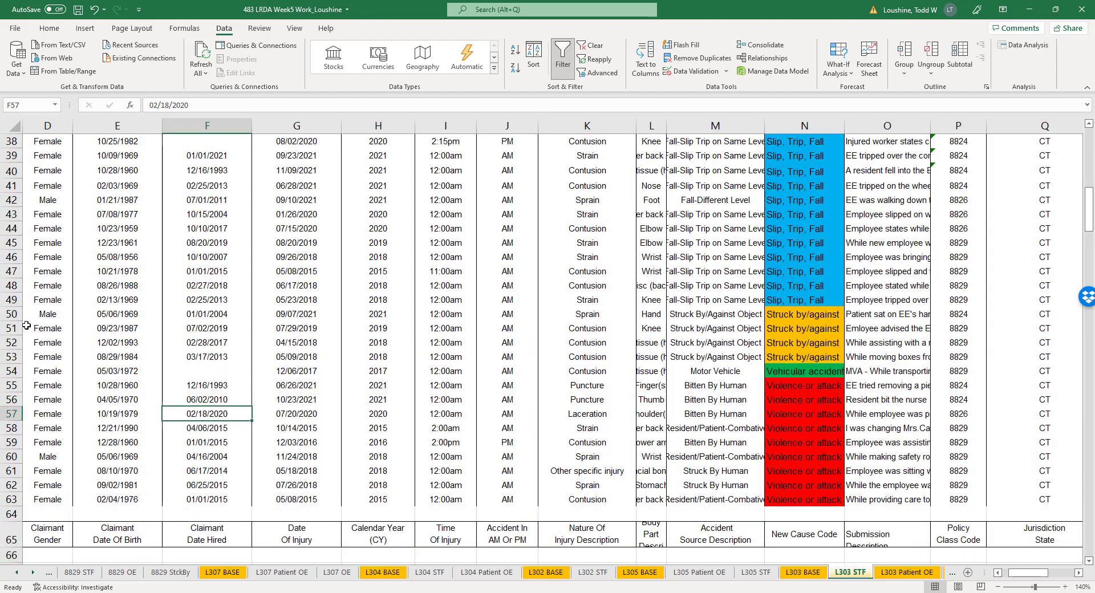
{"action": "left_click_drag", "start_coordinate": [12, 314], "coordinate": [3, 496]}
{"action": "right_click", "coordinate": [9, 450]}
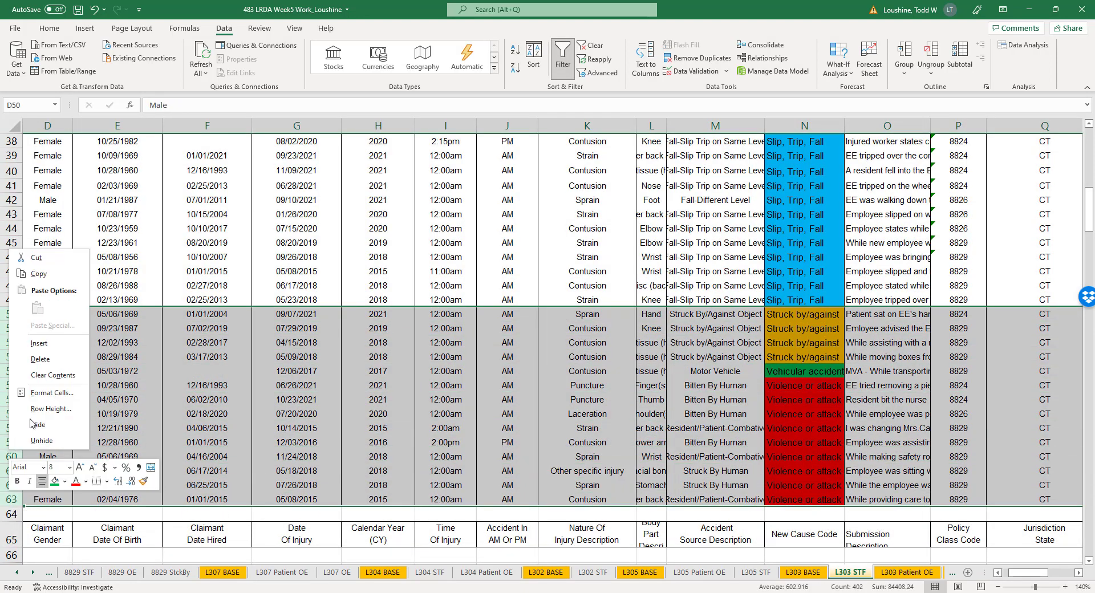
{"action": "left_click", "coordinate": [35, 362]}
- Retitle the forecast table in M76 of L303 STF as "Acc Loc L303 Slip, Trip and Fall"
{"action": "scroll", "coordinate": [552, 394], "scroll_direction": "down", "scroll_amount": 5}
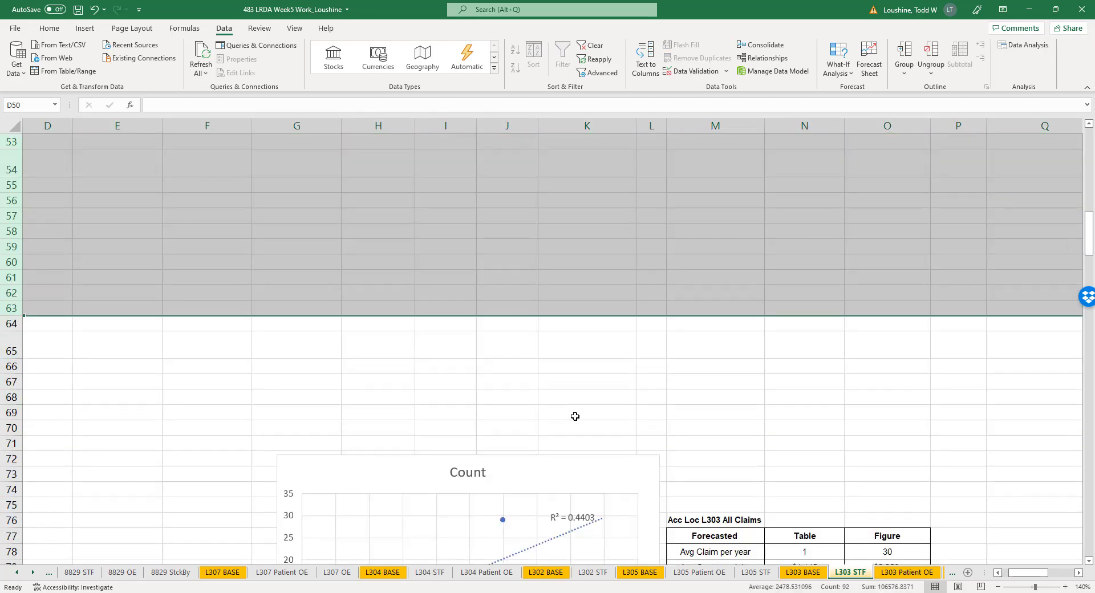
{"action": "left_click", "coordinate": [587, 412]}
{"action": "scroll", "coordinate": [587, 411], "scroll_direction": "down", "scroll_amount": 5}
{"action": "left_click", "coordinate": [678, 263]}
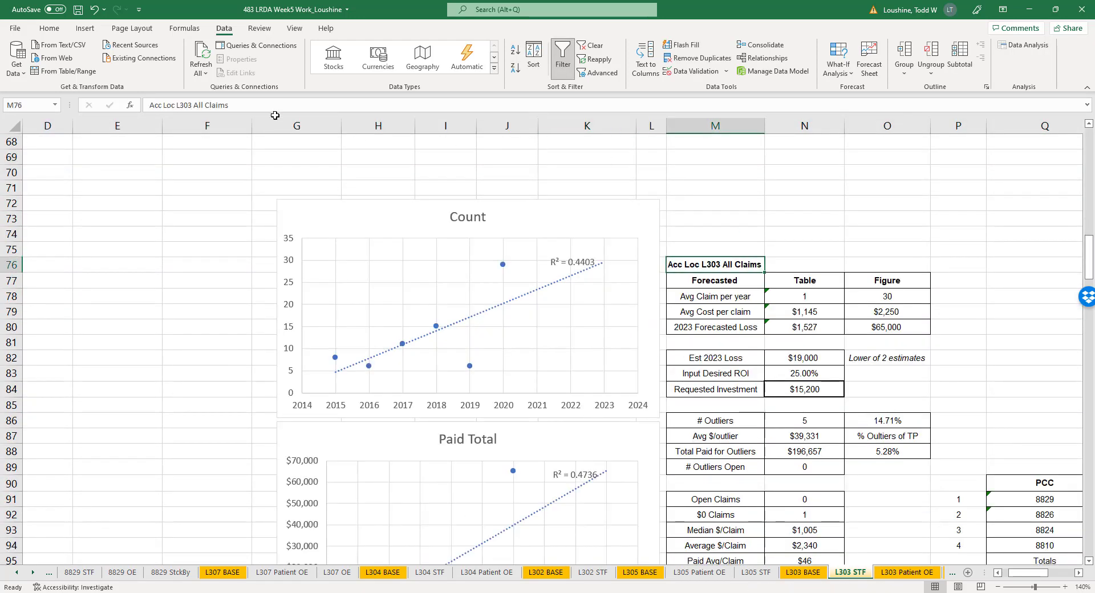
{"action": "left_click_drag", "start_coordinate": [227, 108], "coordinate": [203, 108]}
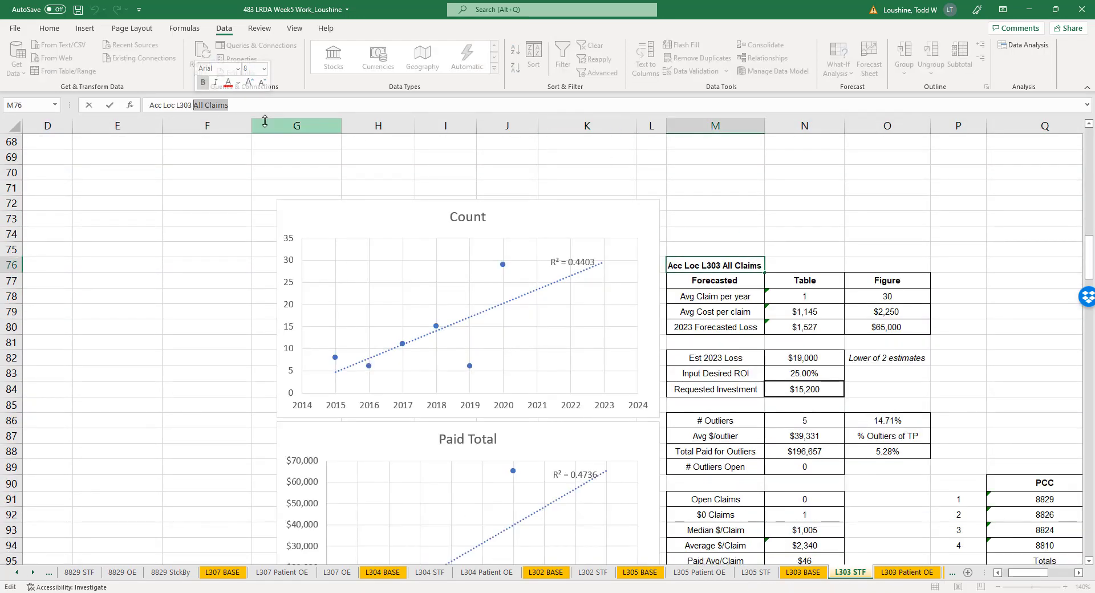
{"action": "type", "text": "Slip"}
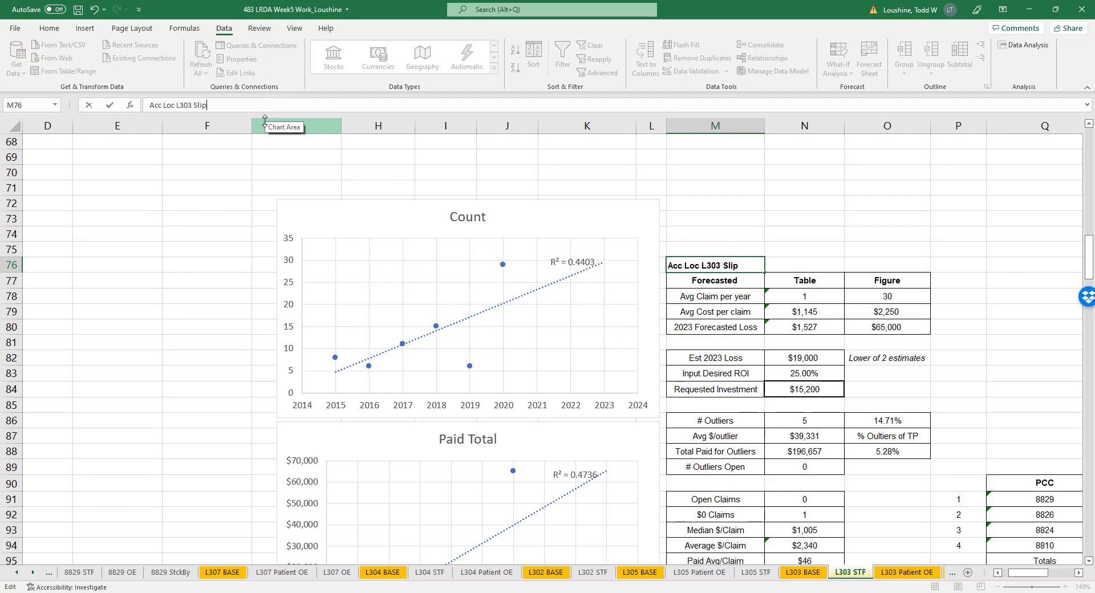
{"action": "type", "text": ", Trip and Fall"}
{"action": "left_click", "coordinate": [1009, 296]}
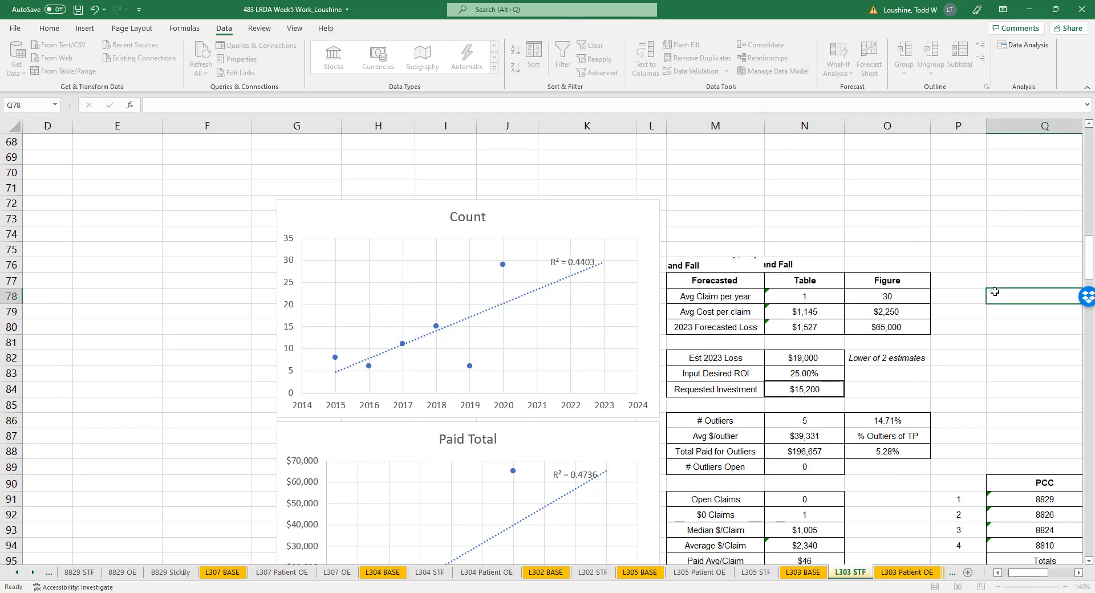
- Delete the COVID-19 and patient overexertion outlier claims in rows 176 to 180 beneath the outlier tables
{"action": "scroll", "coordinate": [966, 374], "scroll_direction": "down", "scroll_amount": 3}
{"action": "scroll", "coordinate": [967, 375], "scroll_direction": "down", "scroll_amount": 20}
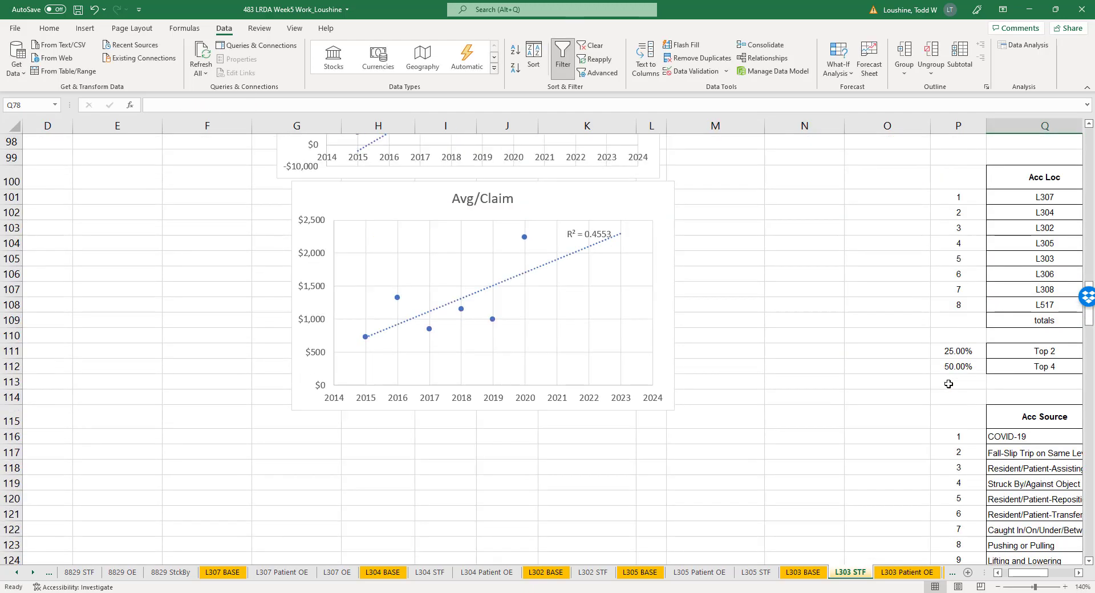
{"action": "scroll", "coordinate": [948, 384], "scroll_direction": "down", "scroll_amount": 10}
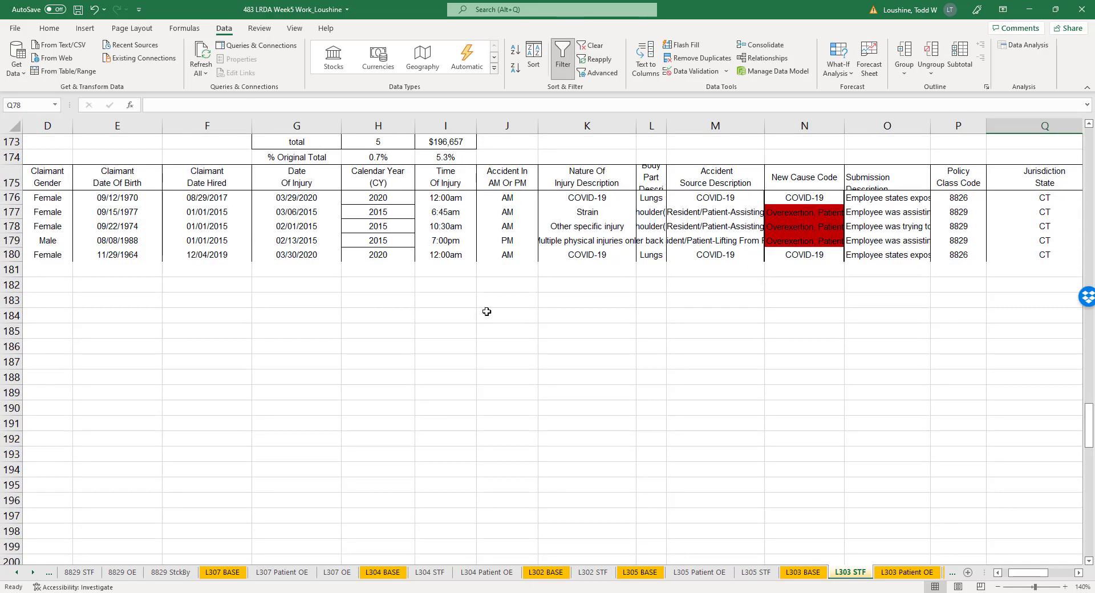
{"action": "left_click_drag", "start_coordinate": [11, 198], "coordinate": [9, 245]}
{"action": "right_click", "coordinate": [9, 246]}
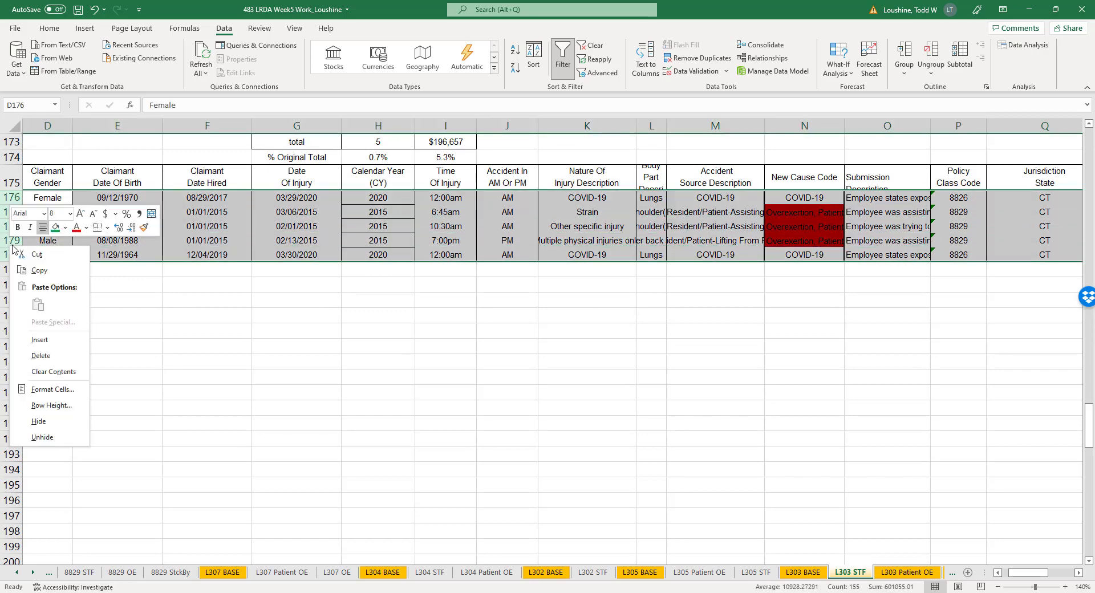
{"action": "left_click", "coordinate": [63, 355]}
{"action": "left_click", "coordinate": [970, 406]}
- Review the recalculated cause code, accident location, PCC and yearly tables of L303 STF alongside the forecast table
{"action": "scroll", "coordinate": [971, 403], "scroll_direction": "up", "scroll_amount": 9}
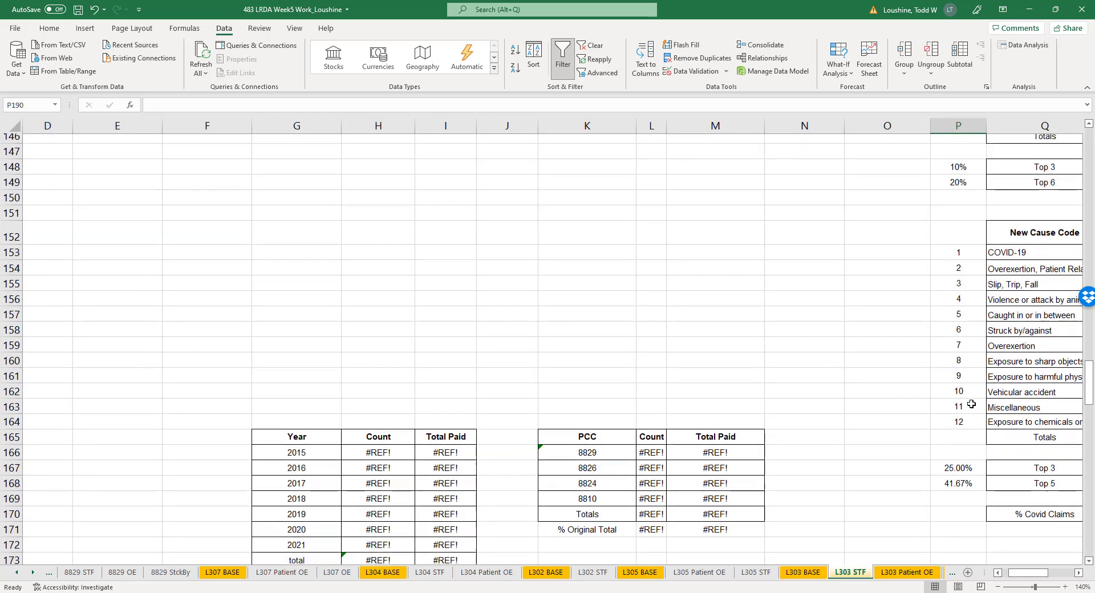
{"action": "scroll", "coordinate": [1031, 577], "scroll_direction": "right", "scroll_amount": 5}
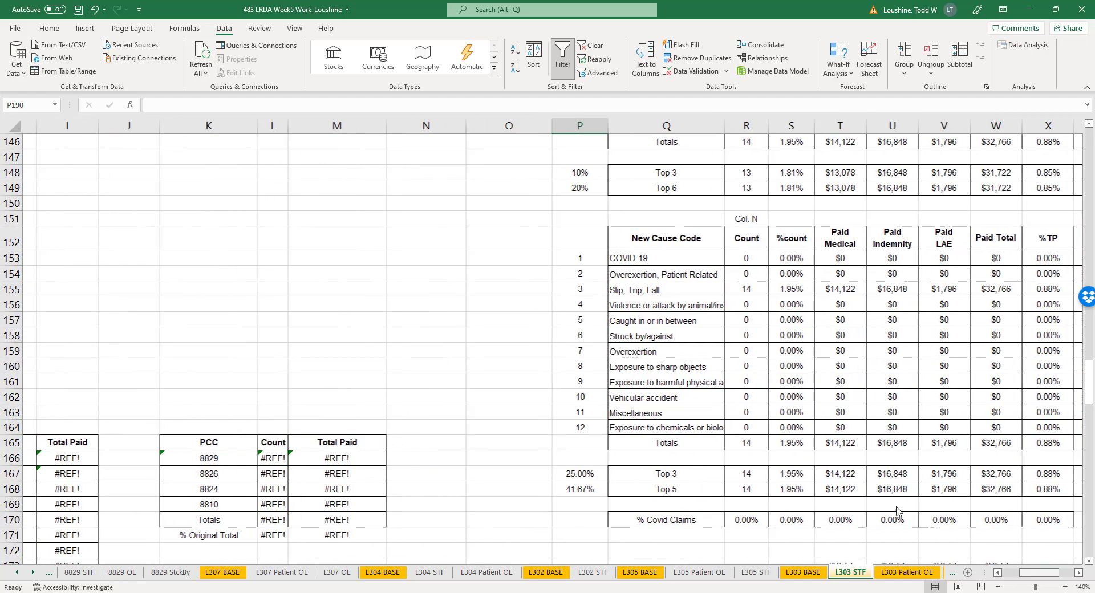
{"action": "scroll", "coordinate": [710, 398], "scroll_direction": "up", "scroll_amount": 6}
{"action": "scroll", "coordinate": [710, 397], "scroll_direction": "up", "scroll_amount": 13}
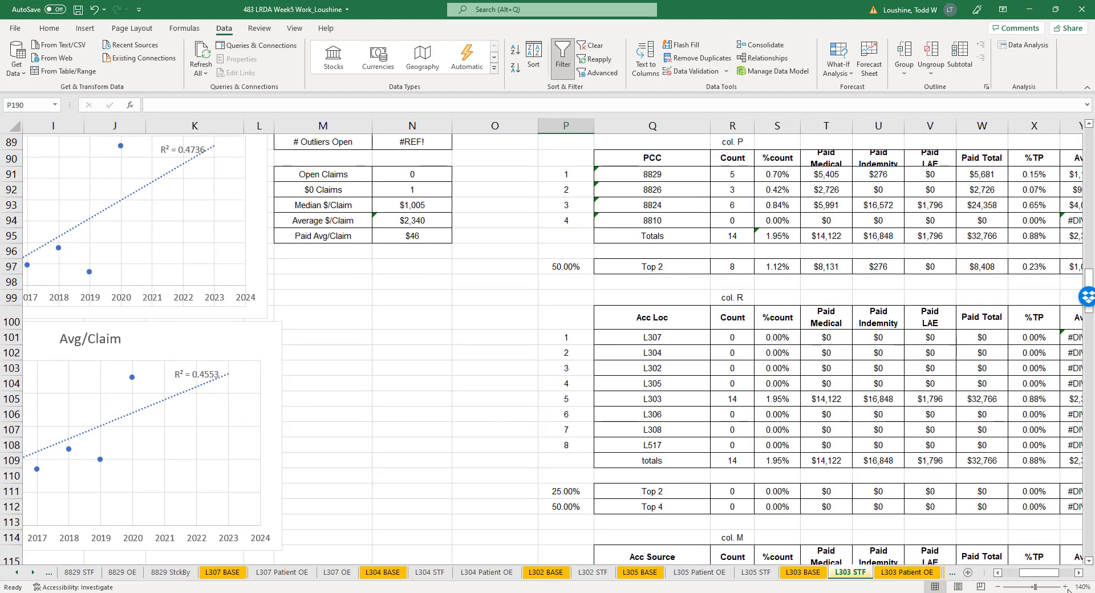
{"action": "scroll", "coordinate": [716, 441], "scroll_direction": "up", "scroll_amount": 1}
{"action": "scroll", "coordinate": [666, 390], "scroll_direction": "up", "scroll_amount": 5}
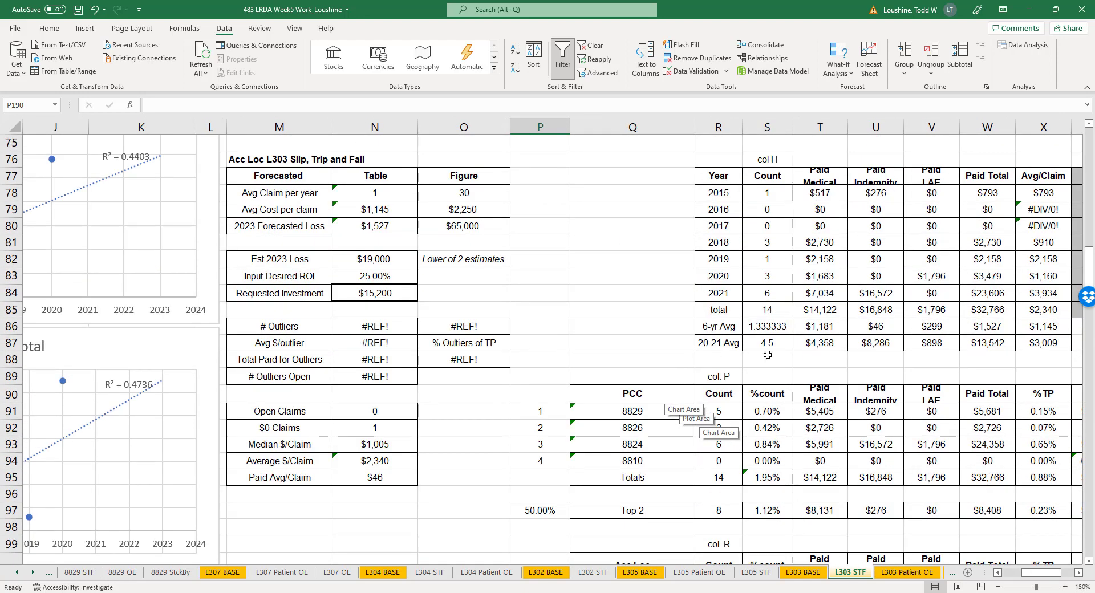
- Display the 6-yr average count in S86 with one decimal place and check which years its formula averages
{"action": "left_click", "coordinate": [777, 328]}
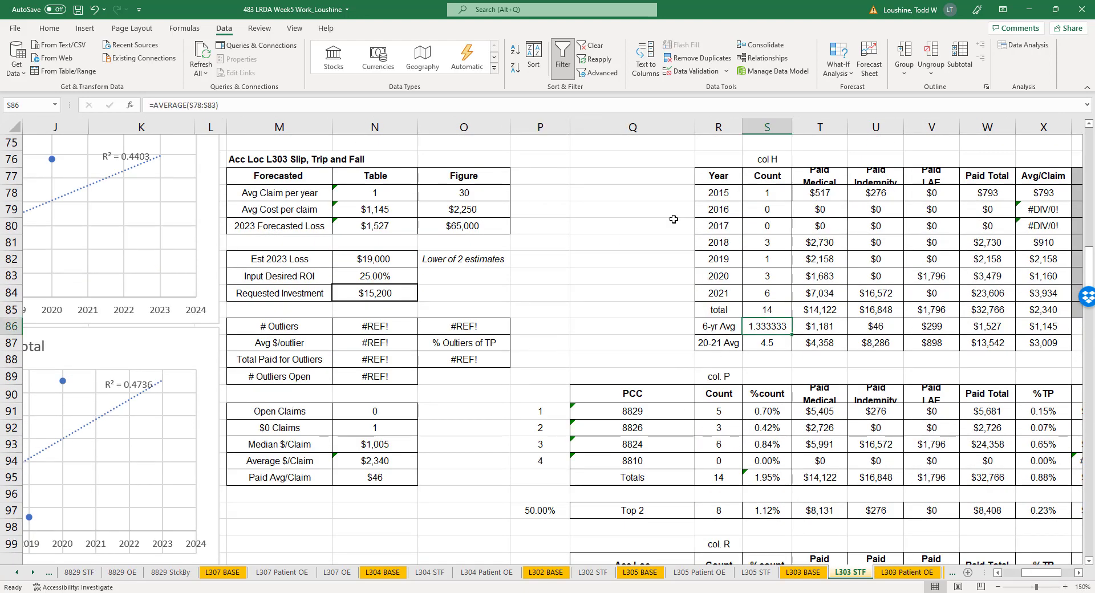
{"action": "left_click", "coordinate": [47, 32]}
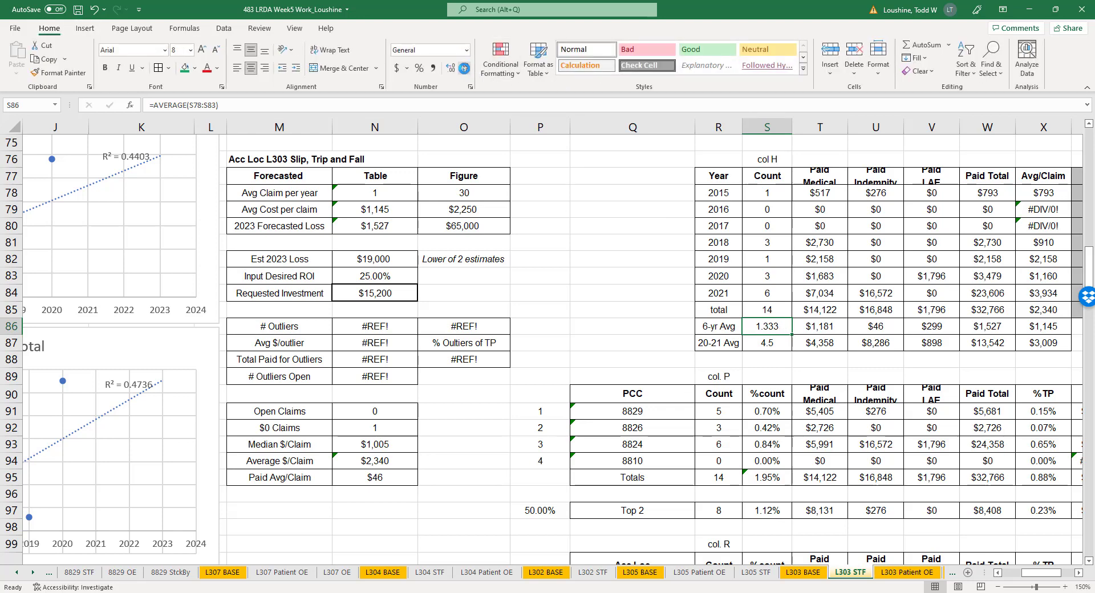
{"action": "left_click", "coordinate": [579, 274]}
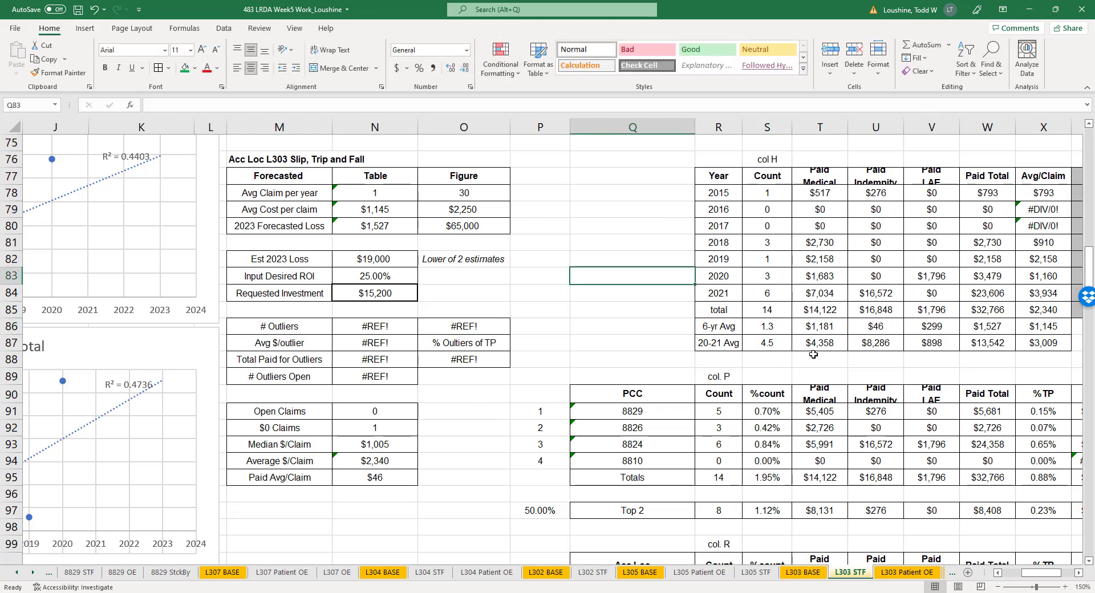
{"action": "double_click", "coordinate": [777, 328]}
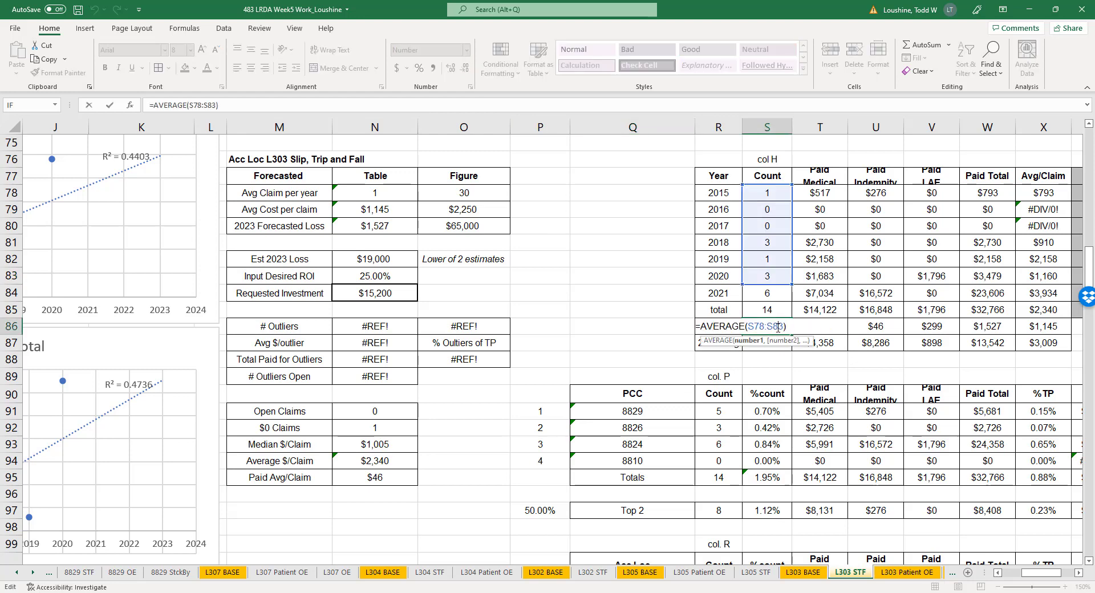
{"action": "key", "text": "Return"}
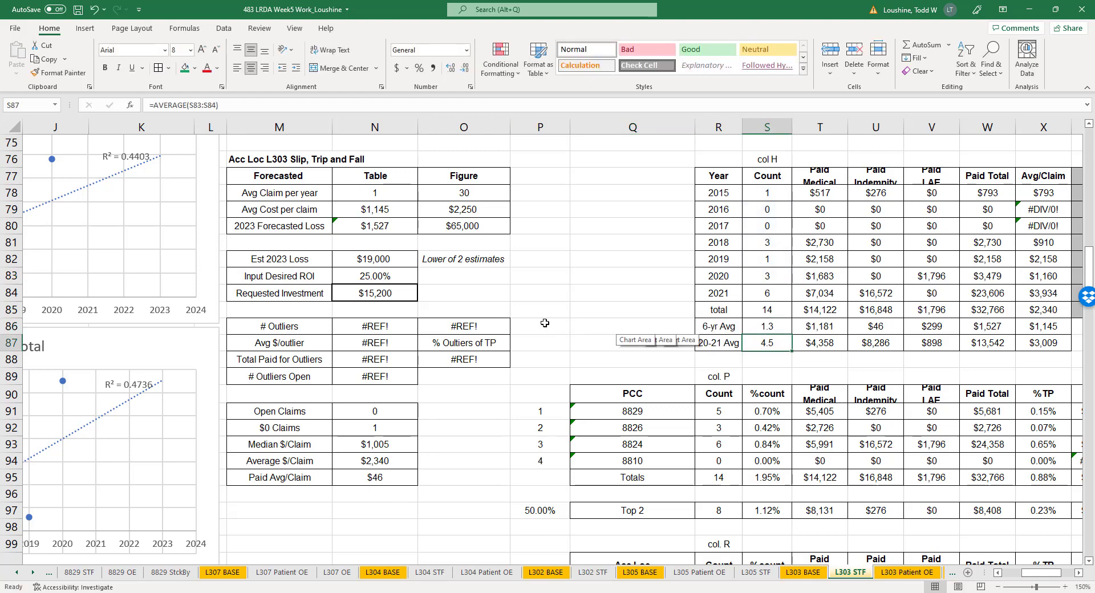
- Edit the Count chart's series so its X values come from the years in R78:R83 of L303 STF
{"action": "right_click", "coordinate": [52, 159]}
{"action": "left_click", "coordinate": [97, 218]}
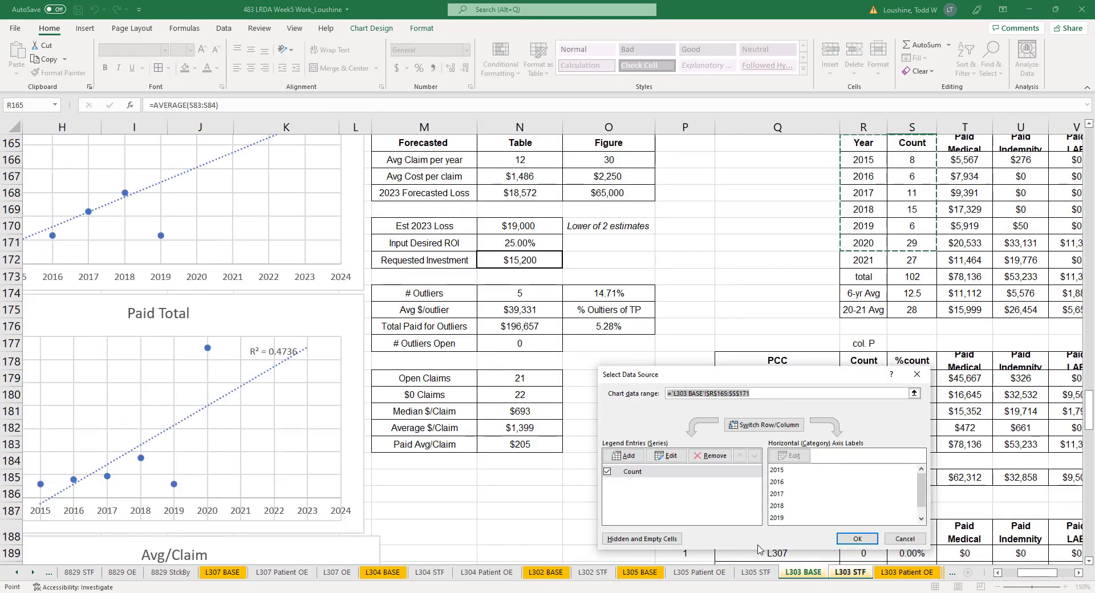
{"action": "left_click", "coordinate": [657, 456]}
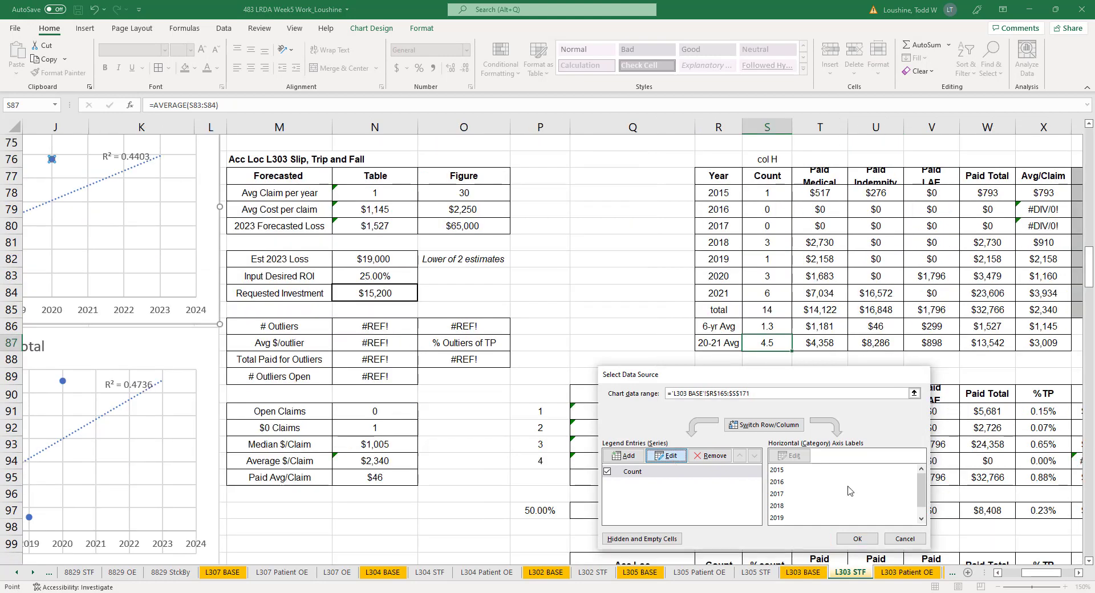
{"action": "left_click", "coordinate": [854, 573]}
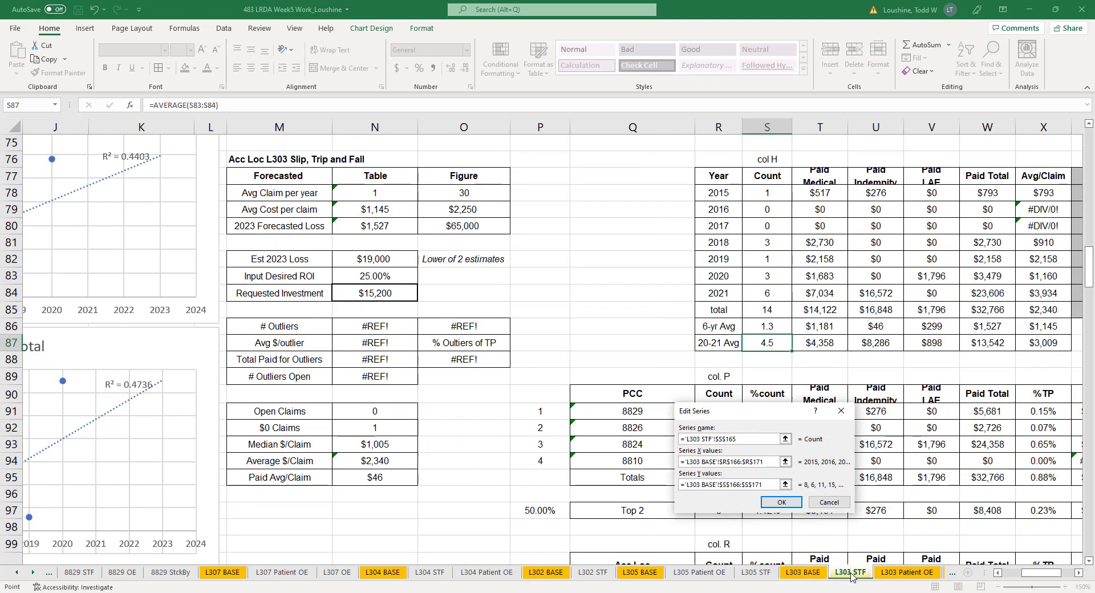
{"action": "left_click", "coordinate": [784, 462]}
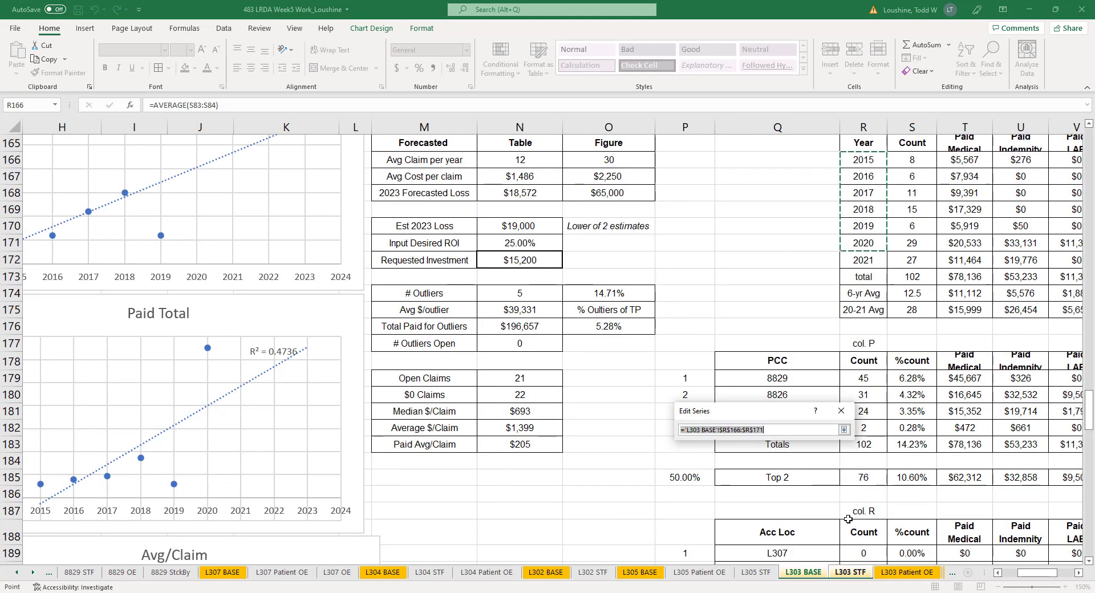
{"action": "left_click", "coordinate": [850, 575]}
{"action": "left_click_drag", "start_coordinate": [718, 193], "coordinate": [720, 272]}
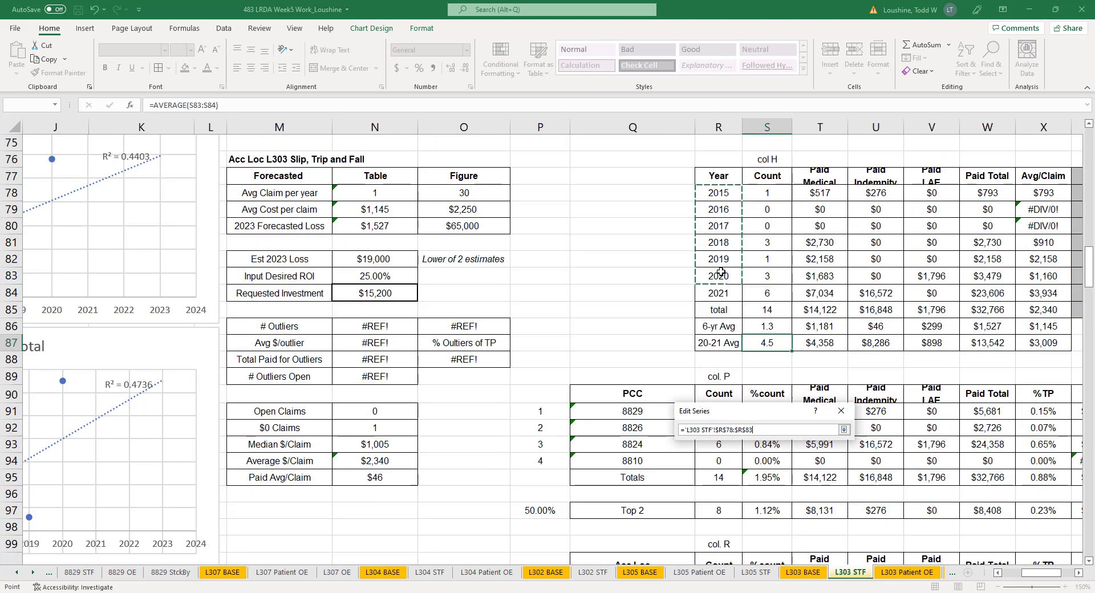
{"action": "left_click", "coordinate": [843, 429]}
- Point the Count chart's Y values to the counts in S78:S83 of L303 STF and apply the series change
{"action": "left_click", "coordinate": [785, 485]}
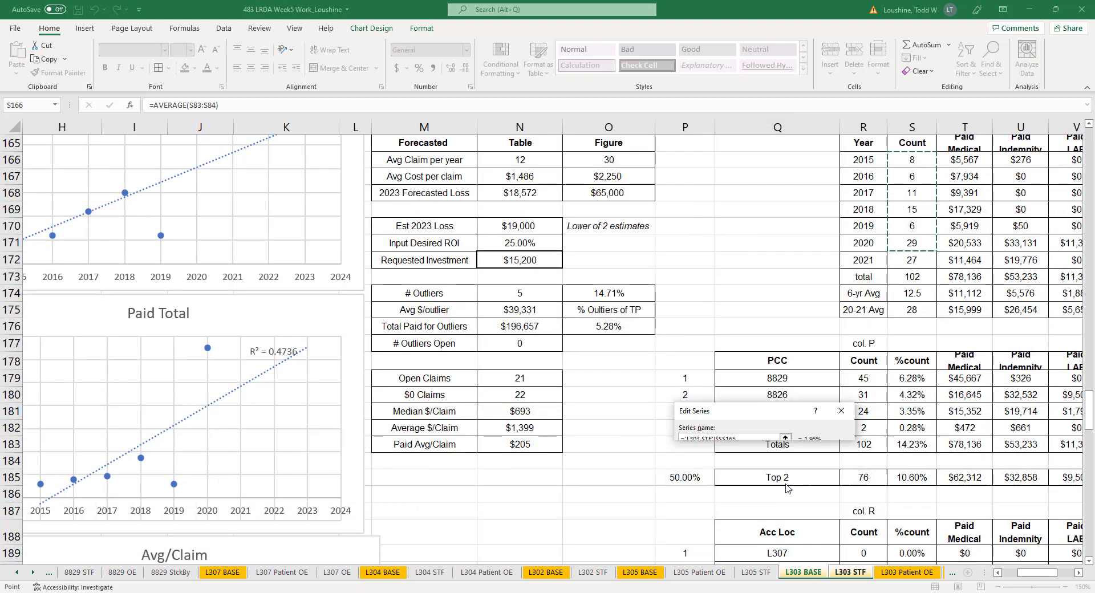
{"action": "left_click", "coordinate": [850, 572]}
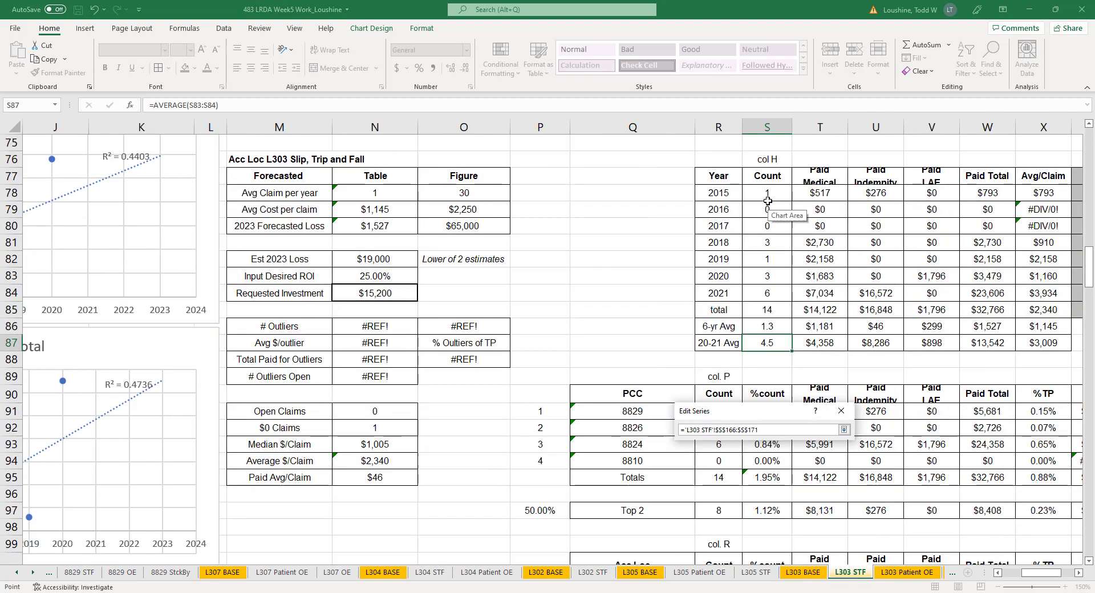
{"action": "left_click_drag", "start_coordinate": [767, 194], "coordinate": [768, 275]}
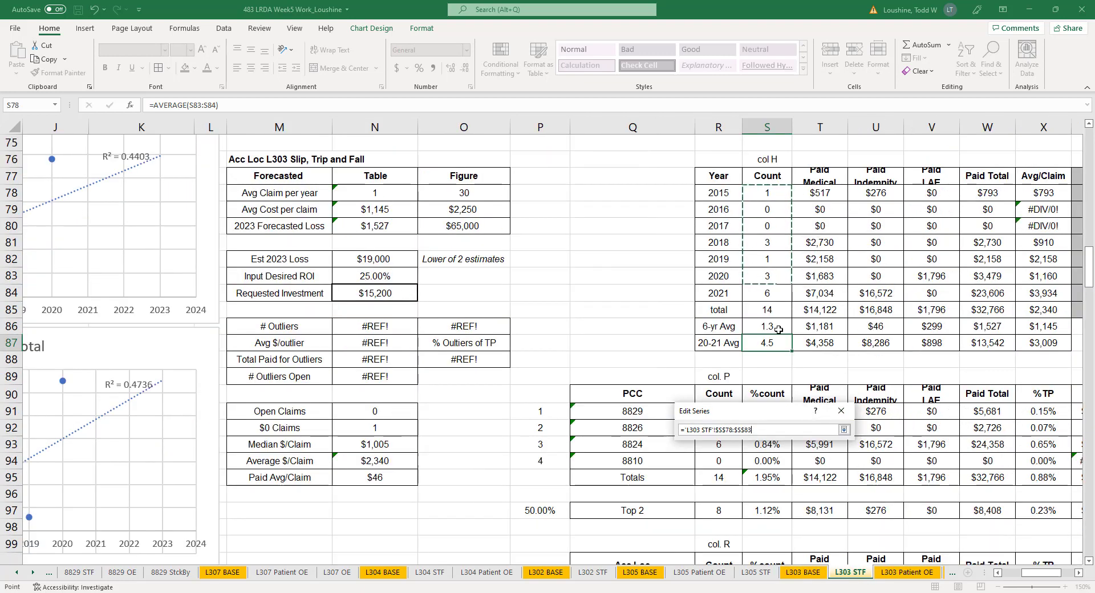
{"action": "left_click", "coordinate": [843, 429]}
{"action": "left_click", "coordinate": [781, 504]}
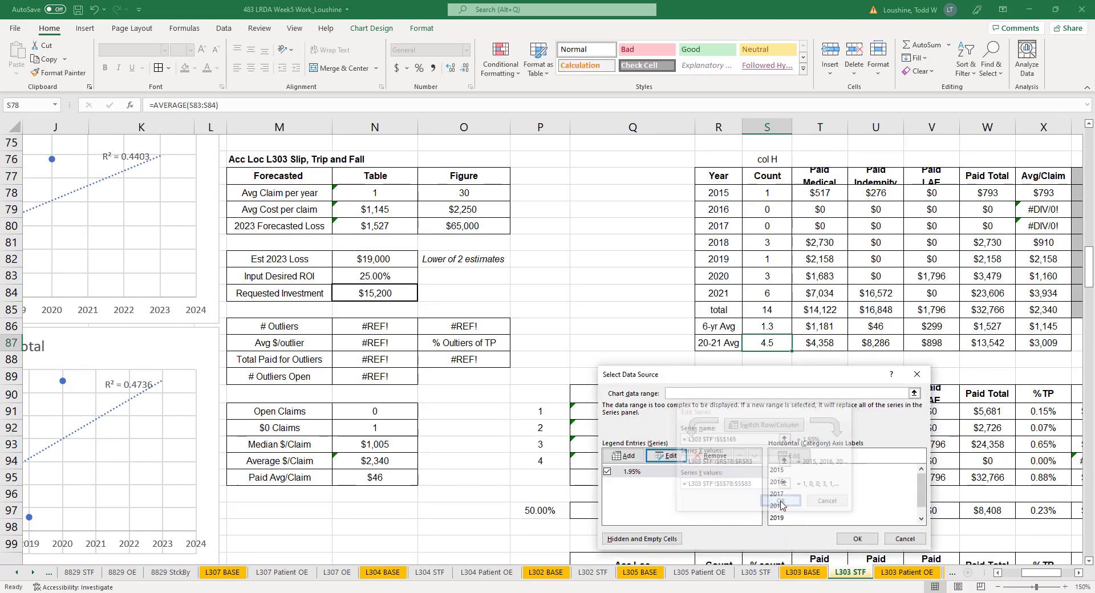
{"action": "left_click", "coordinate": [856, 539]}
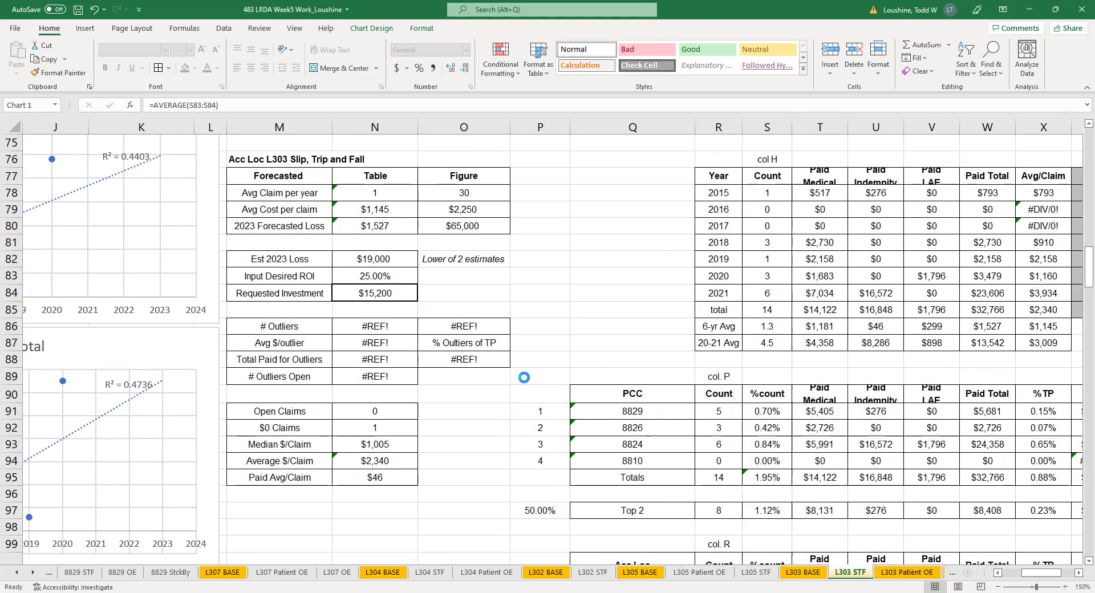
- Edit the Paid Total chart's series so its X values come from the years in R78:R83 of L303 STF
{"action": "right_click", "coordinate": [61, 383]}
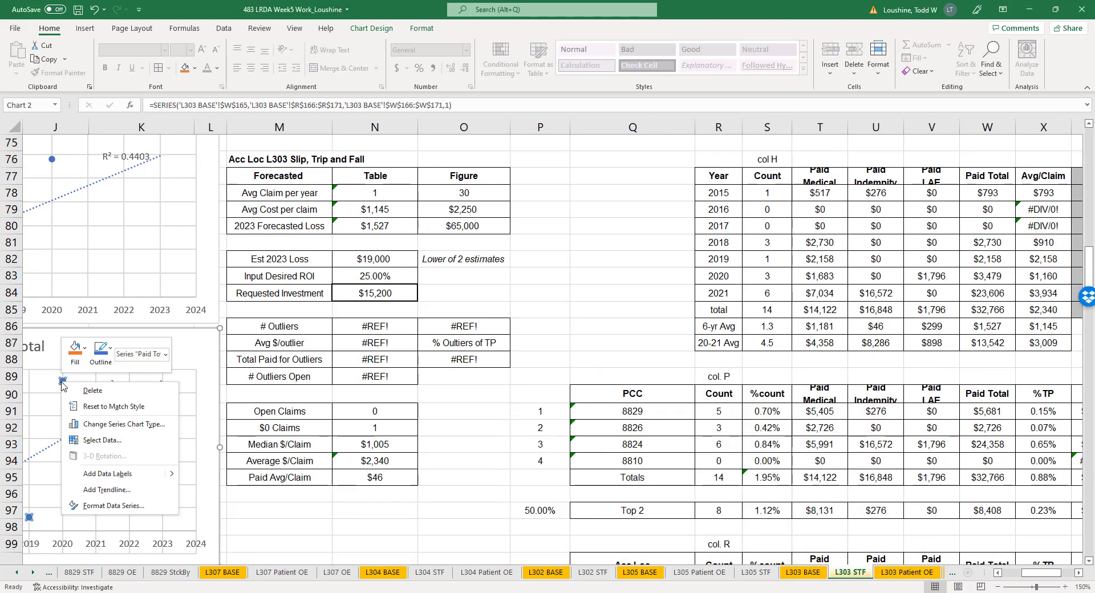
{"action": "left_click", "coordinate": [112, 444]}
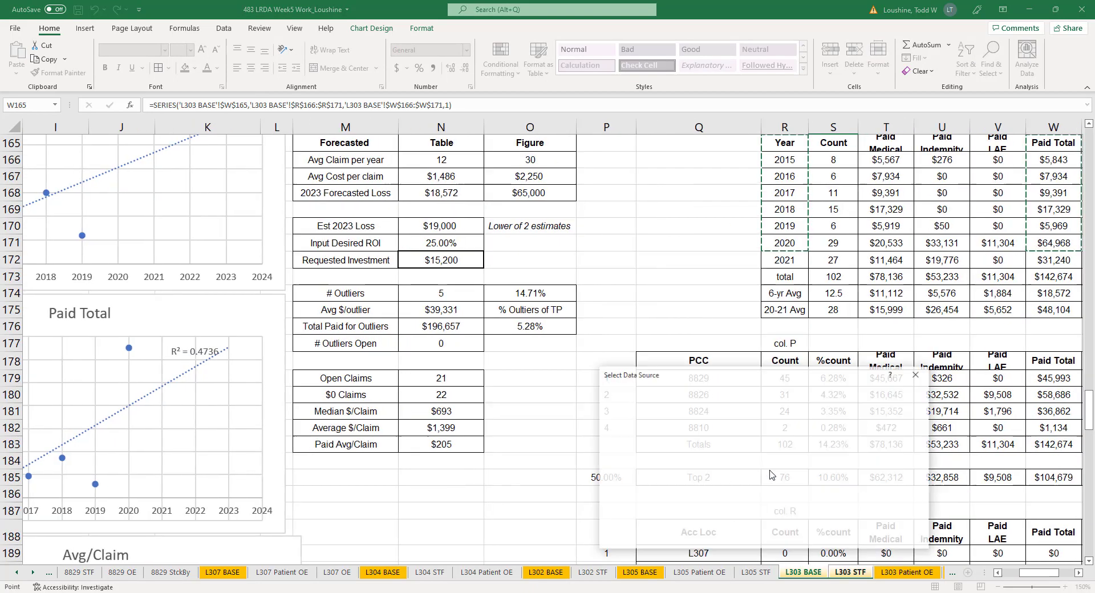
{"action": "left_click", "coordinate": [665, 456]}
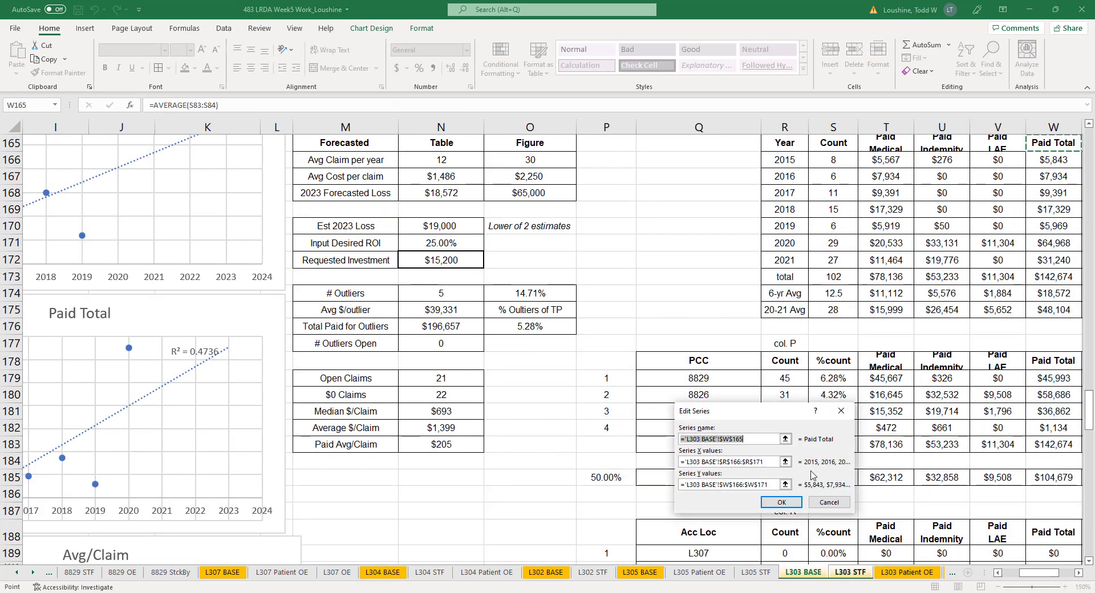
{"action": "left_click", "coordinate": [785, 463]}
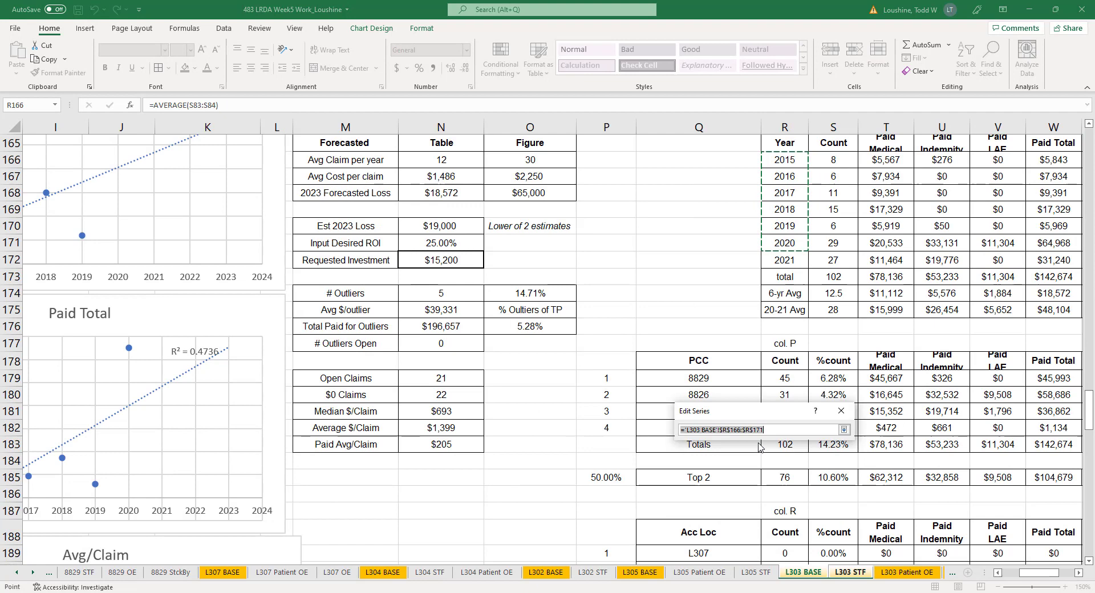
{"action": "left_click", "coordinate": [854, 573]}
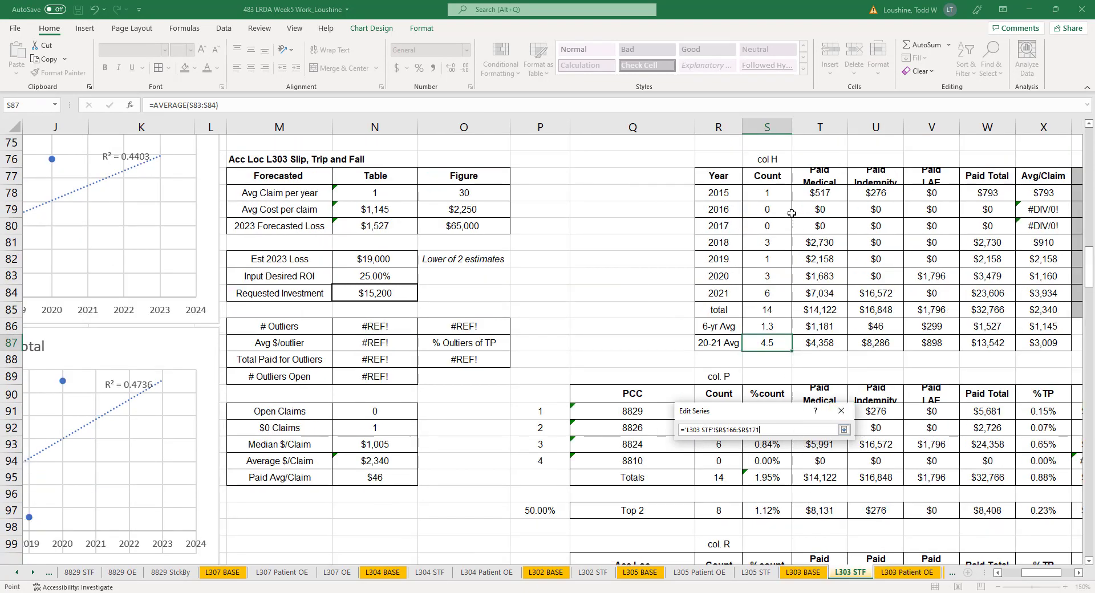
{"action": "left_click_drag", "start_coordinate": [729, 193], "coordinate": [731, 276]}
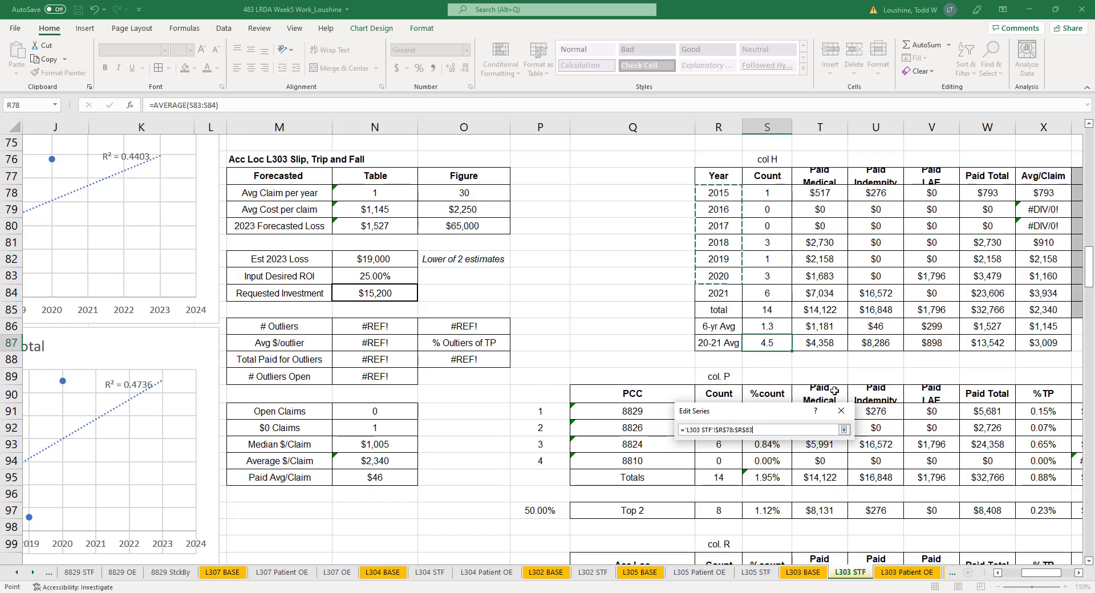
{"action": "left_click", "coordinate": [844, 430]}
- Point the Paid Total chart's Y values to W78:W83 of L303 STF and apply the series change
{"action": "left_click", "coordinate": [785, 485]}
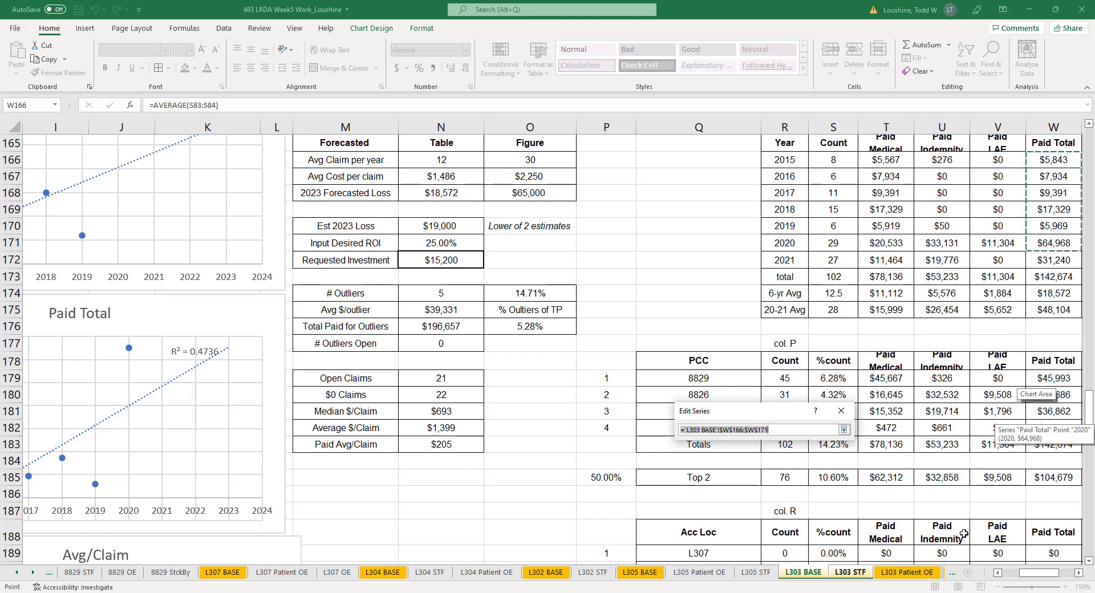
{"action": "left_click", "coordinate": [850, 572]}
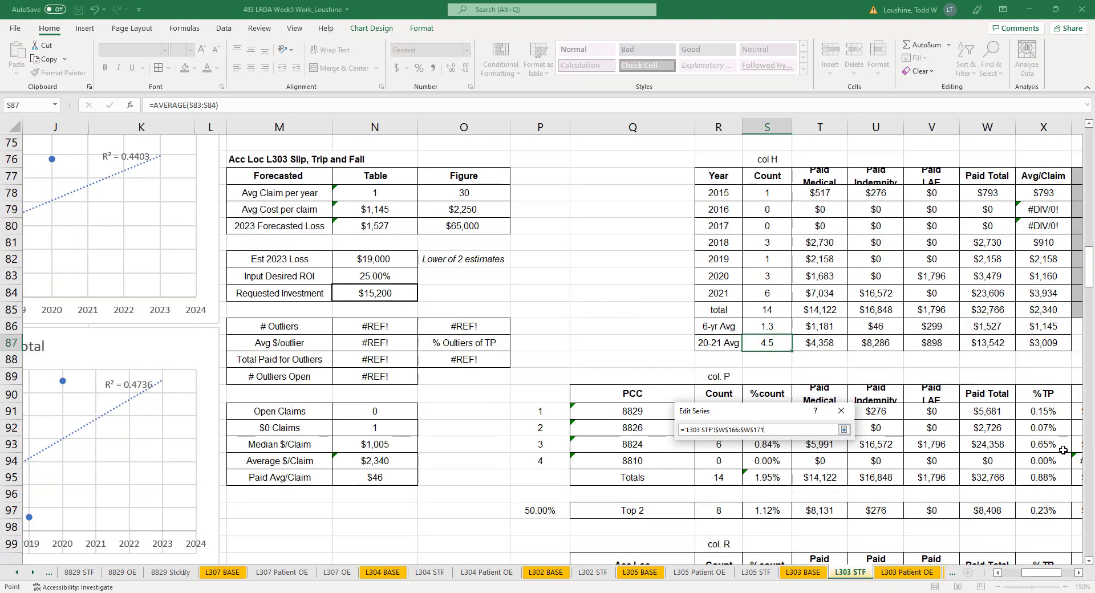
{"action": "left_click_drag", "start_coordinate": [982, 194], "coordinate": [983, 275]}
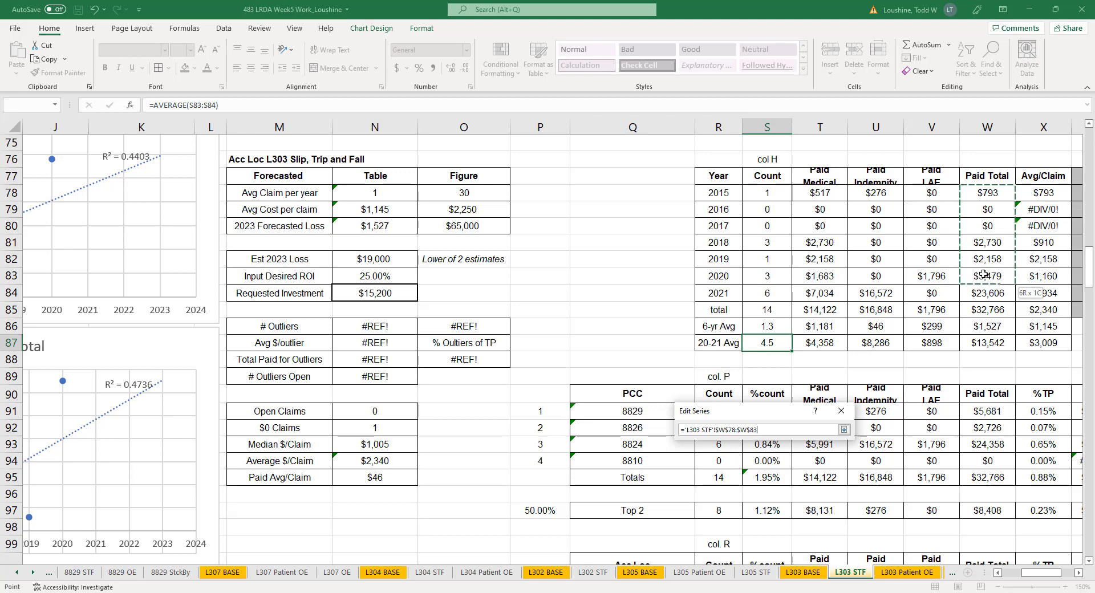
{"action": "left_click", "coordinate": [844, 429]}
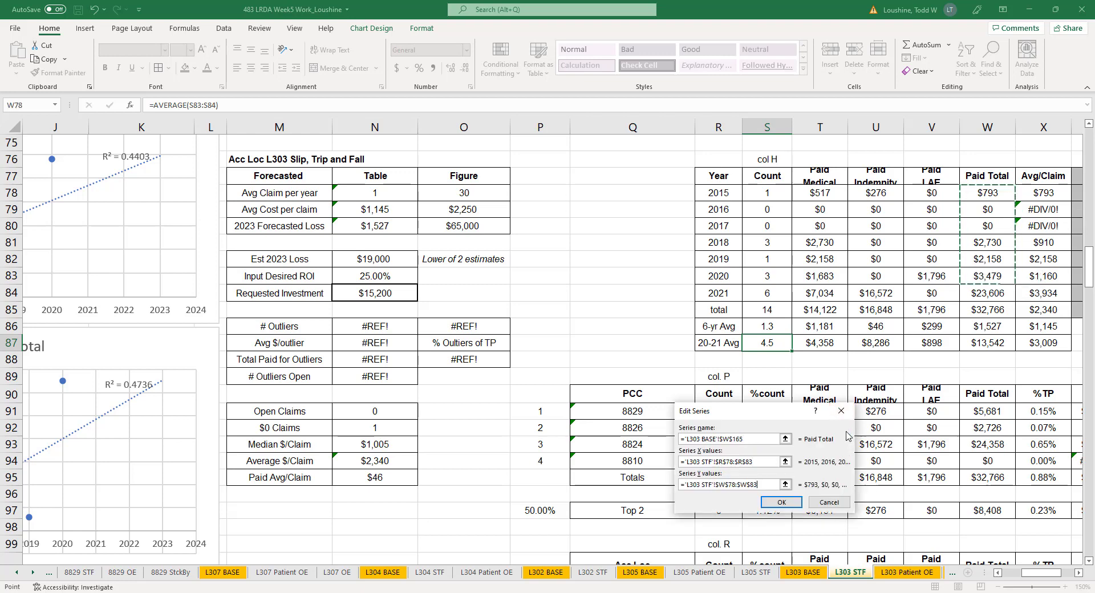
{"action": "left_click", "coordinate": [781, 503]}
{"action": "left_click", "coordinate": [857, 539]}
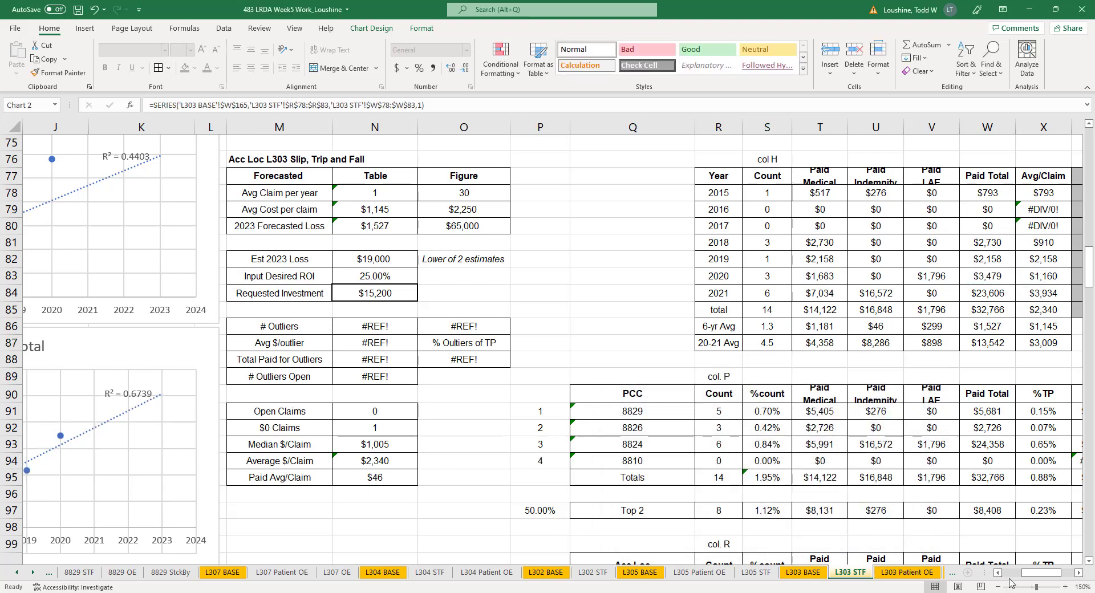
- Retitle the claim count chart, headed "1.95%", as "Count"
{"action": "left_click_drag", "start_coordinate": [1044, 577], "coordinate": [1034, 577]}
{"action": "scroll", "coordinate": [742, 408], "scroll_direction": "up", "scroll_amount": 2}
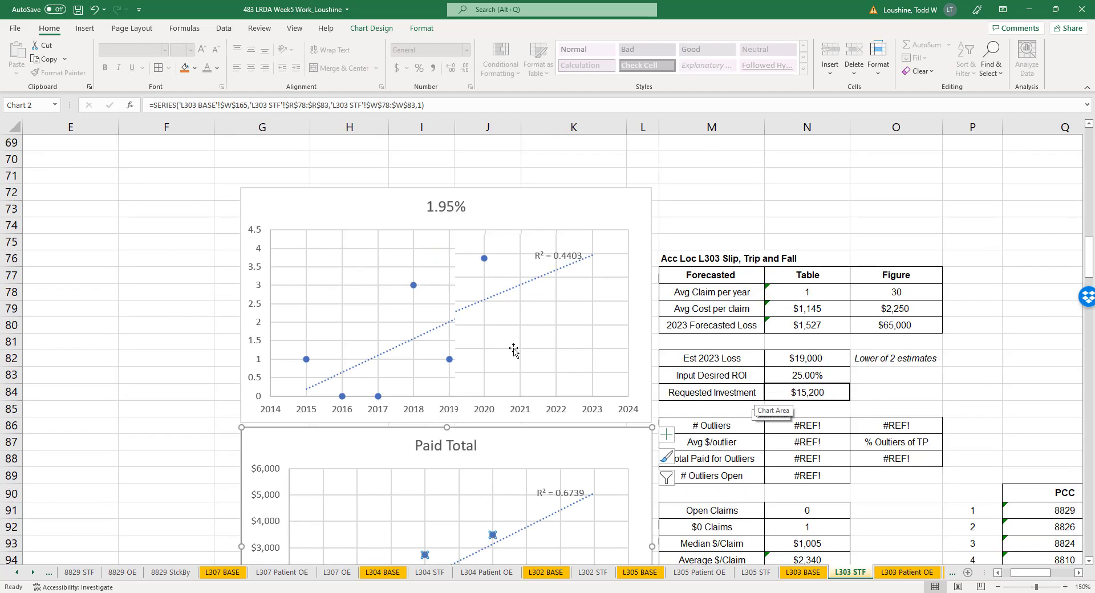
{"action": "right_click", "coordinate": [299, 300]}
{"action": "left_click", "coordinate": [296, 299]}
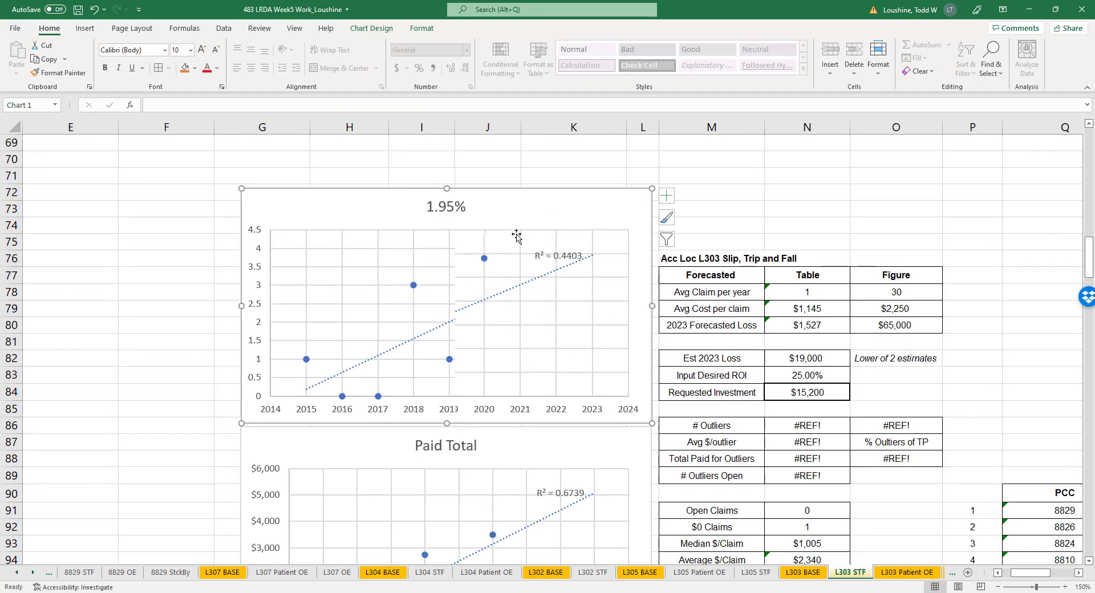
{"action": "left_click_drag", "start_coordinate": [464, 205], "coordinate": [395, 210]}
{"action": "type", "text": "Cd"}
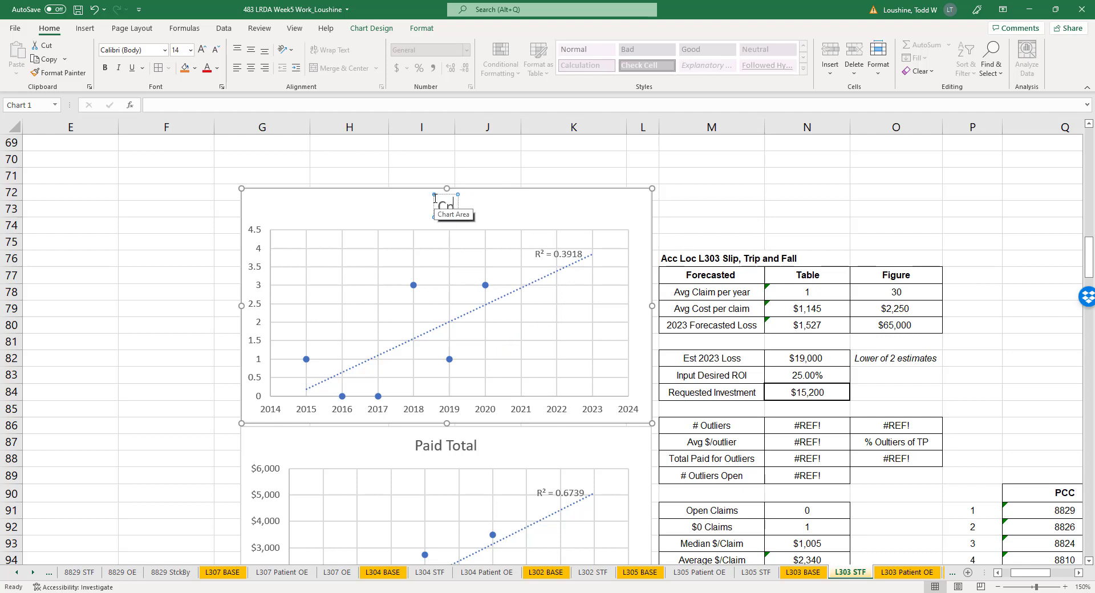
{"action": "key", "text": "BackSpace"}
{"action": "key", "text": "BackSpace"}
{"action": "key", "text": "BackSpace"}
{"action": "left_click", "coordinate": [520, 216]}
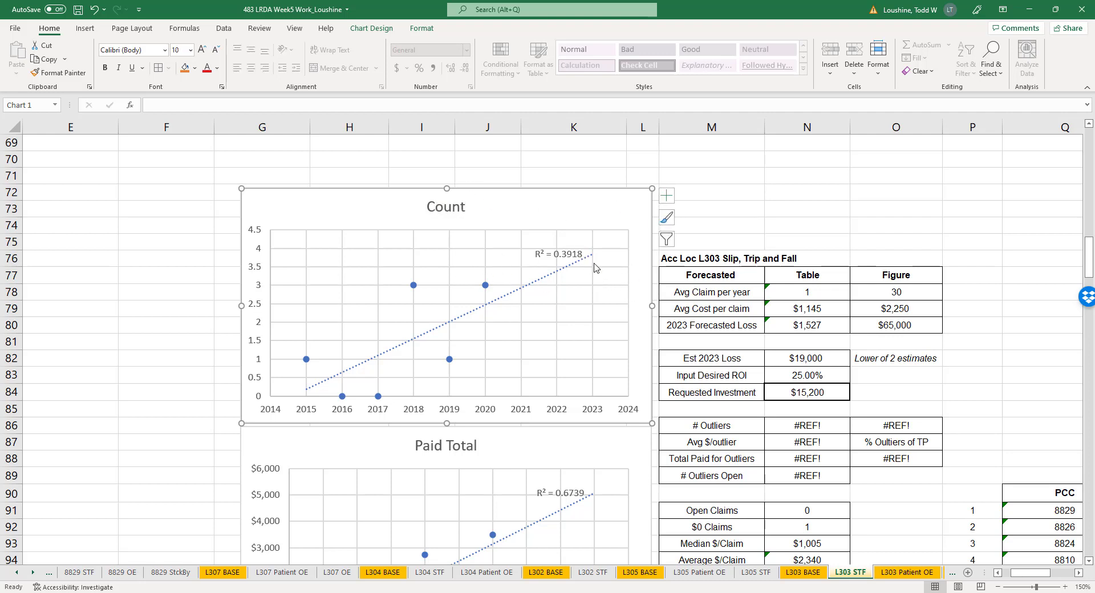
- Set the Figure value for Avg Claim per year in O78 to 4
{"action": "left_click", "coordinate": [919, 292]}
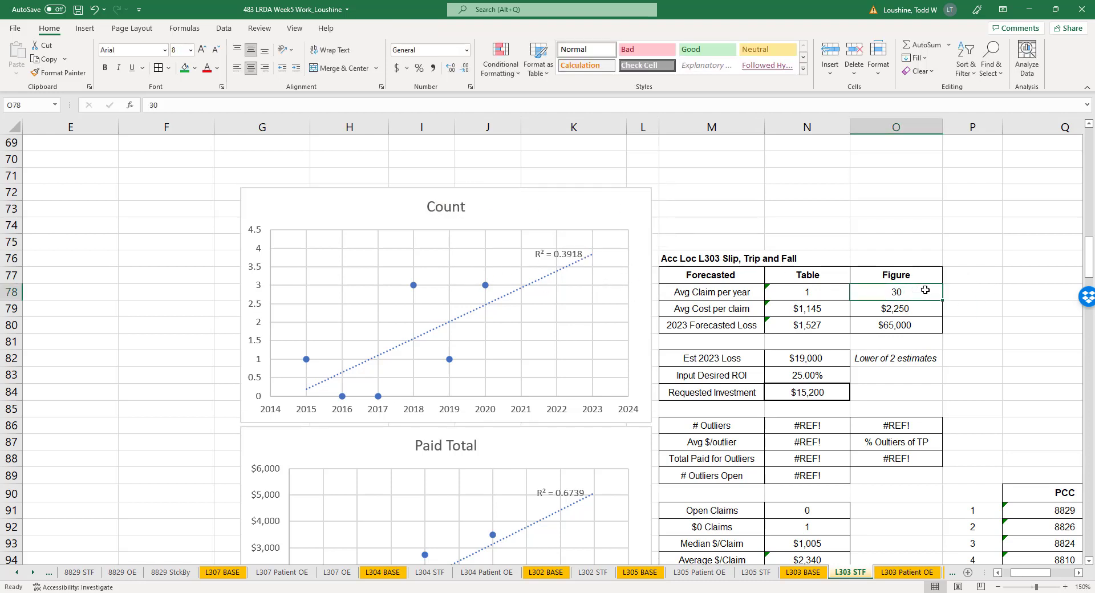
{"action": "type", "text": "4"}
{"action": "left_click", "coordinate": [976, 322]}
- Replace the 2023 Forecasted Loss figure in O80 with the 2023 value of the Paid Total chart's trendline
{"action": "scroll", "coordinate": [596, 381], "scroll_direction": "down", "scroll_amount": 3}
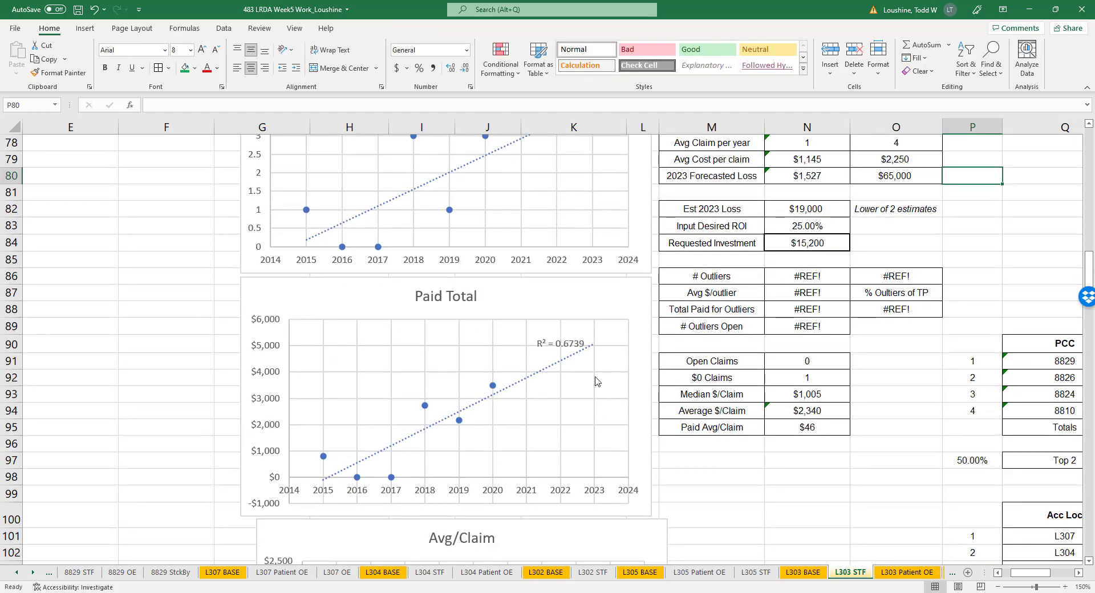
{"action": "scroll", "coordinate": [883, 261], "scroll_direction": "up", "scroll_amount": 2}
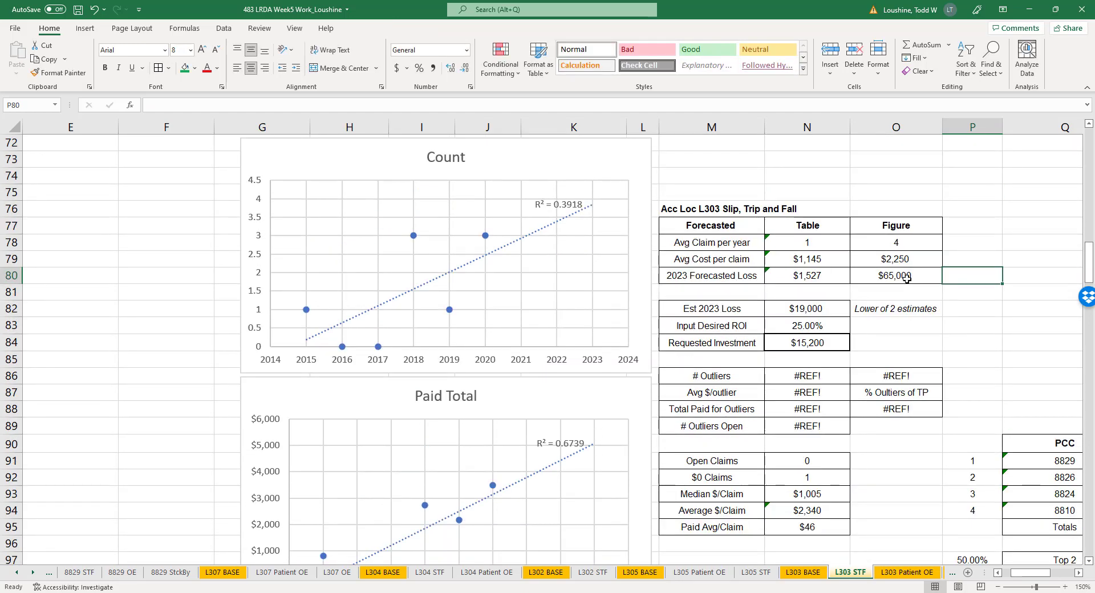
{"action": "left_click", "coordinate": [907, 278]}
{"action": "type", "text": "5"}
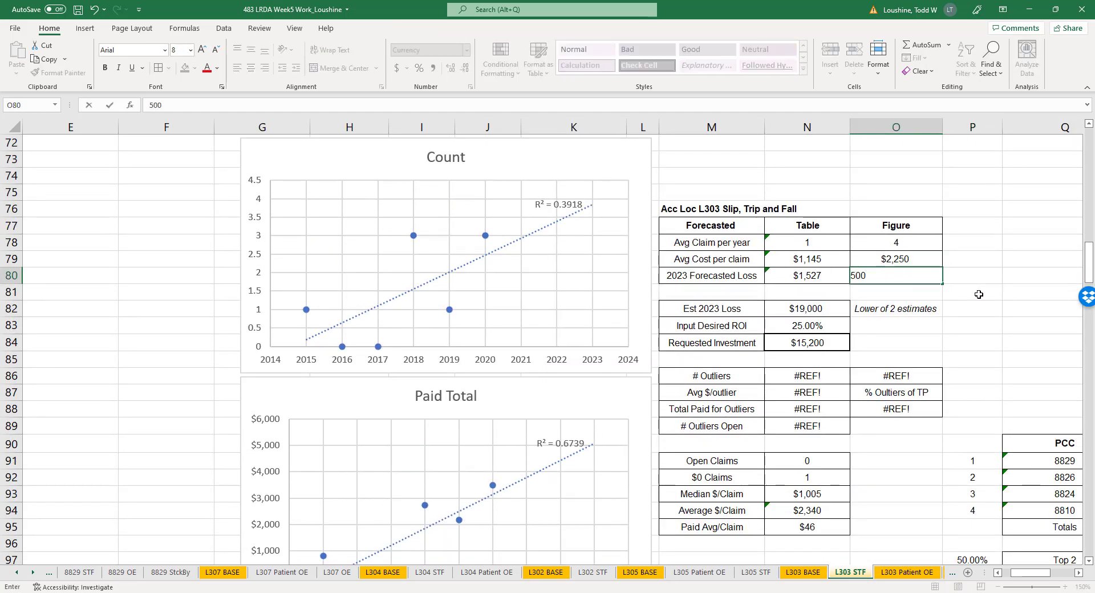
{"action": "left_click", "coordinate": [982, 322]}
{"action": "scroll", "coordinate": [372, 475], "scroll_direction": "down", "scroll_amount": 4}
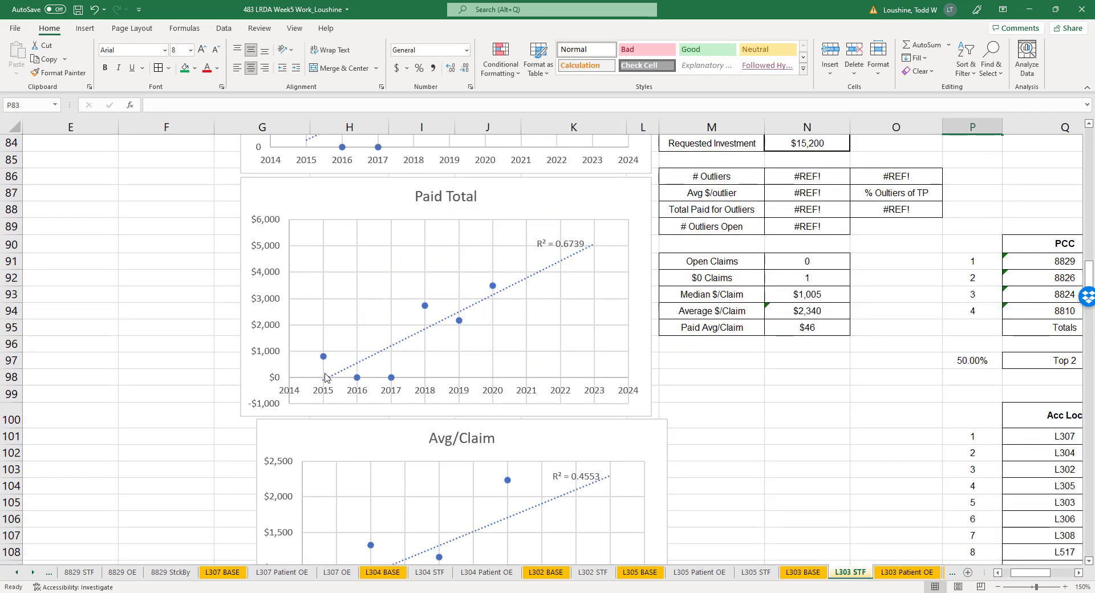
- Edit the Avg/Claim chart's data series and point its X values to years R78:R83 on L303 STF
{"action": "left_click", "coordinate": [868, 435]}
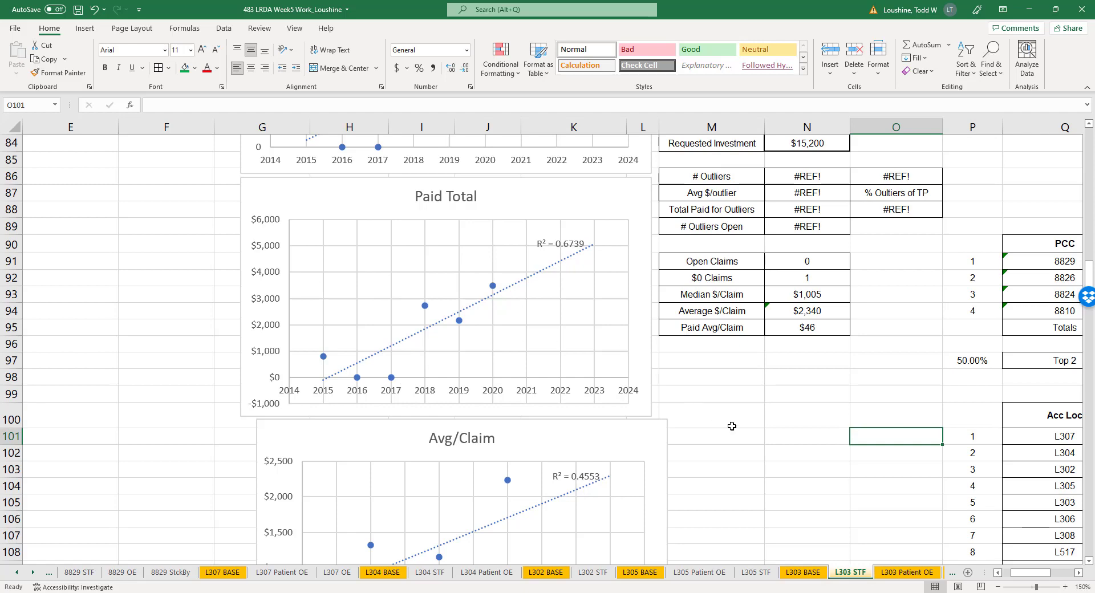
{"action": "scroll", "coordinate": [850, 457], "scroll_direction": "up", "scroll_amount": 3}
{"action": "scroll", "coordinate": [851, 450], "scroll_direction": "down", "scroll_amount": 3}
{"action": "scroll", "coordinate": [632, 443], "scroll_direction": "down", "scroll_amount": 3}
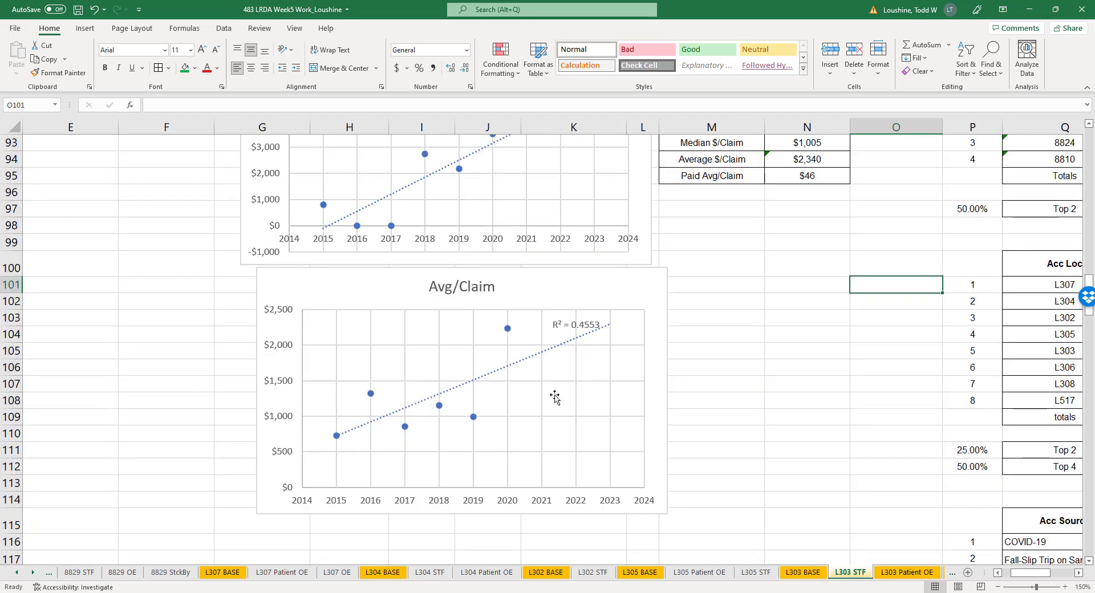
{"action": "right_click", "coordinate": [509, 334]}
{"action": "left_click", "coordinate": [626, 424]}
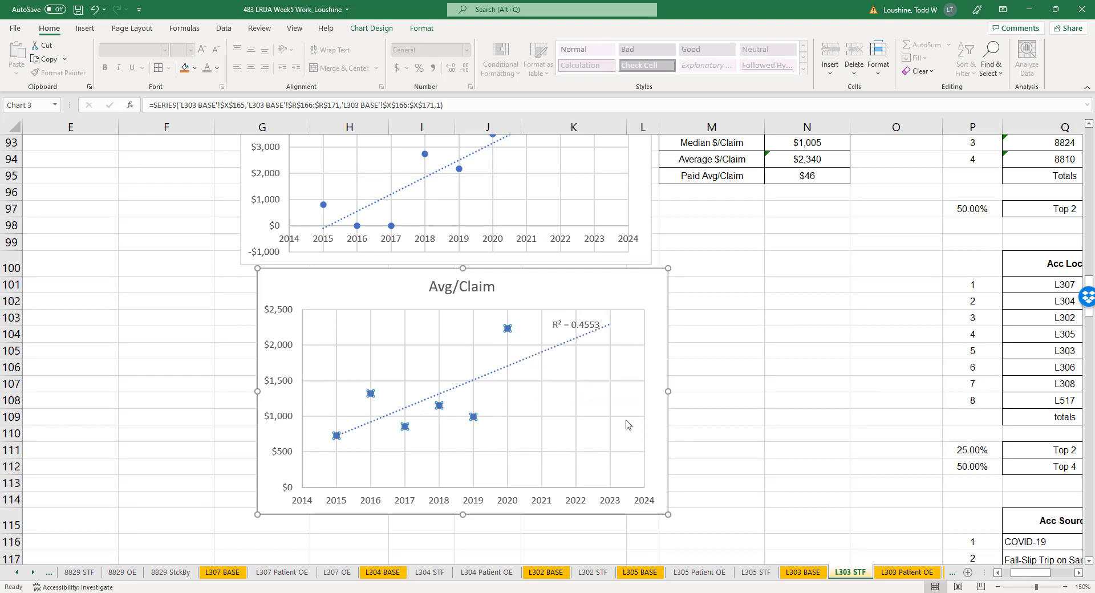
{"action": "left_click", "coordinate": [680, 466]}
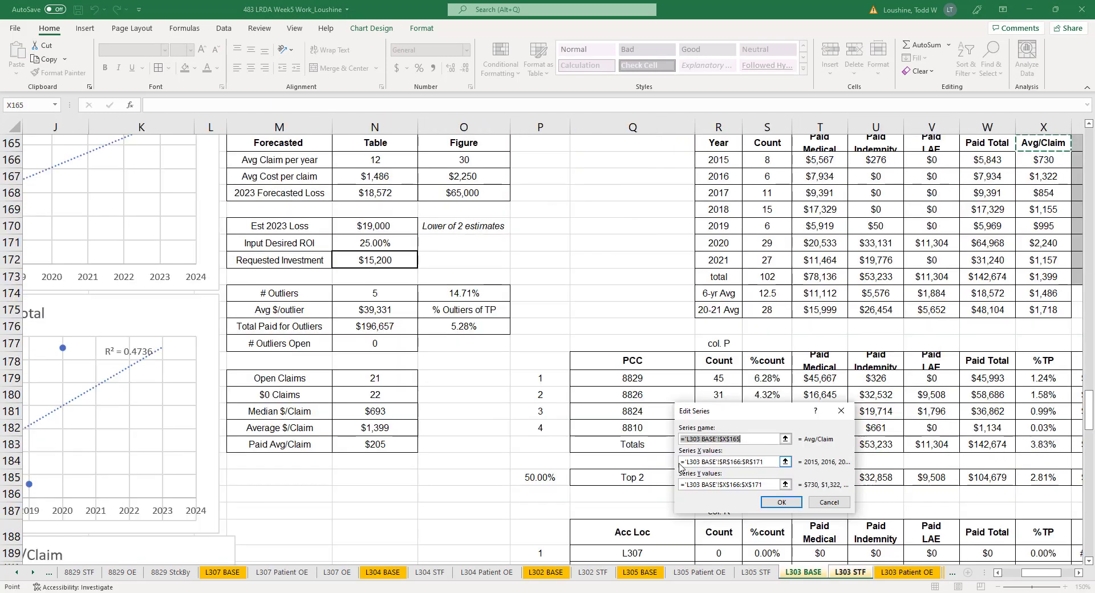
{"action": "left_click", "coordinate": [786, 463]}
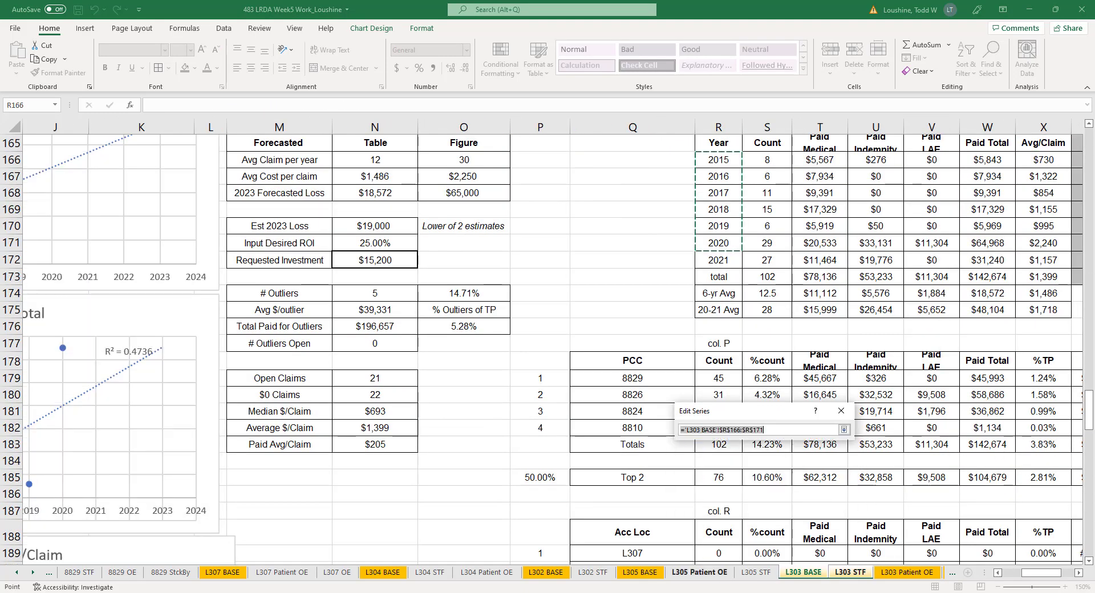
{"action": "left_click", "coordinate": [850, 572]}
{"action": "scroll", "coordinate": [909, 494], "scroll_direction": "up", "scroll_amount": 4}
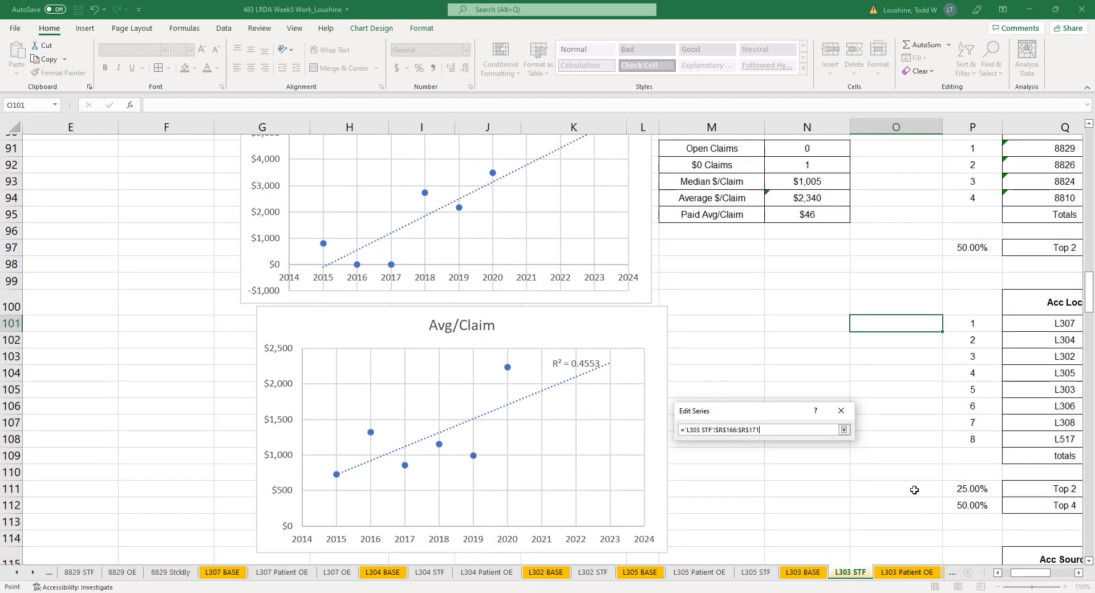
{"action": "scroll", "coordinate": [880, 479], "scroll_direction": "up", "scroll_amount": 1}
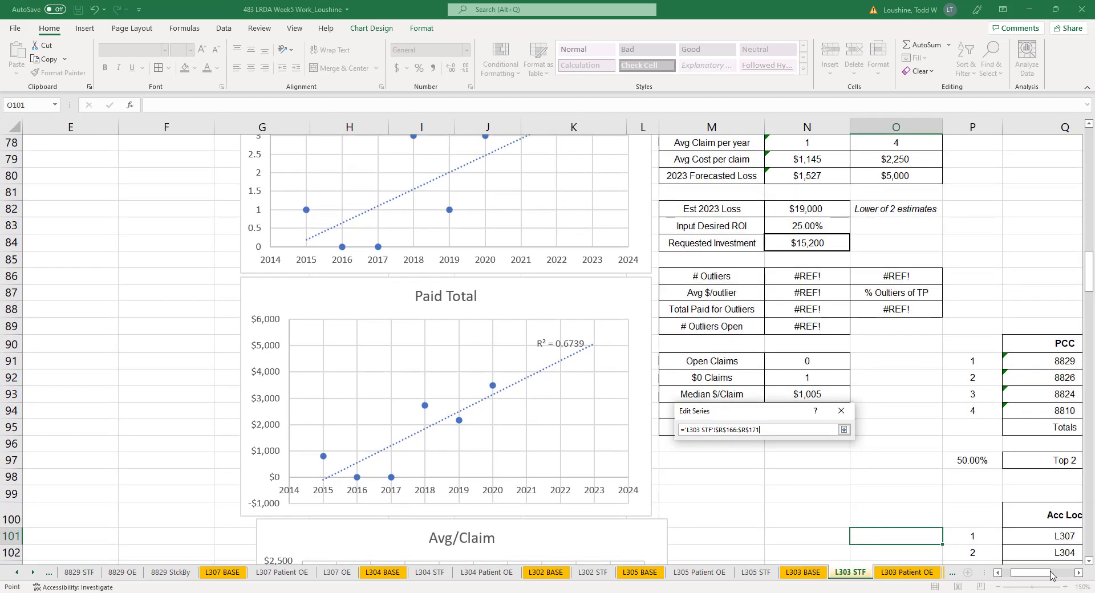
{"action": "left_click_drag", "start_coordinate": [1035, 573], "coordinate": [1060, 575]}
{"action": "scroll", "coordinate": [741, 285], "scroll_direction": "up", "scroll_amount": 1}
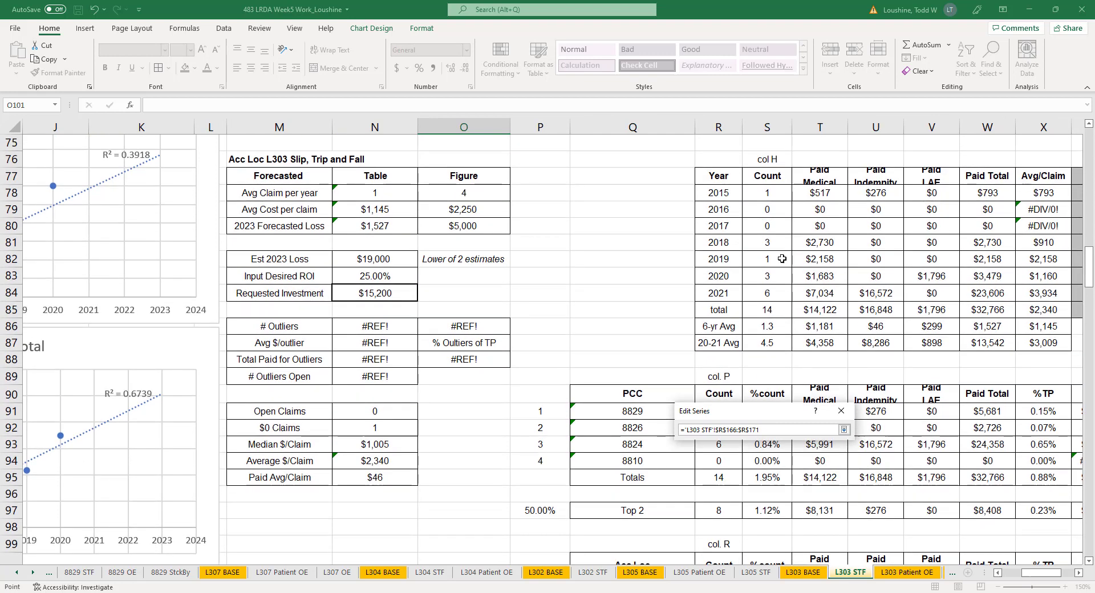
{"action": "left_click_drag", "start_coordinate": [719, 193], "coordinate": [729, 278]}
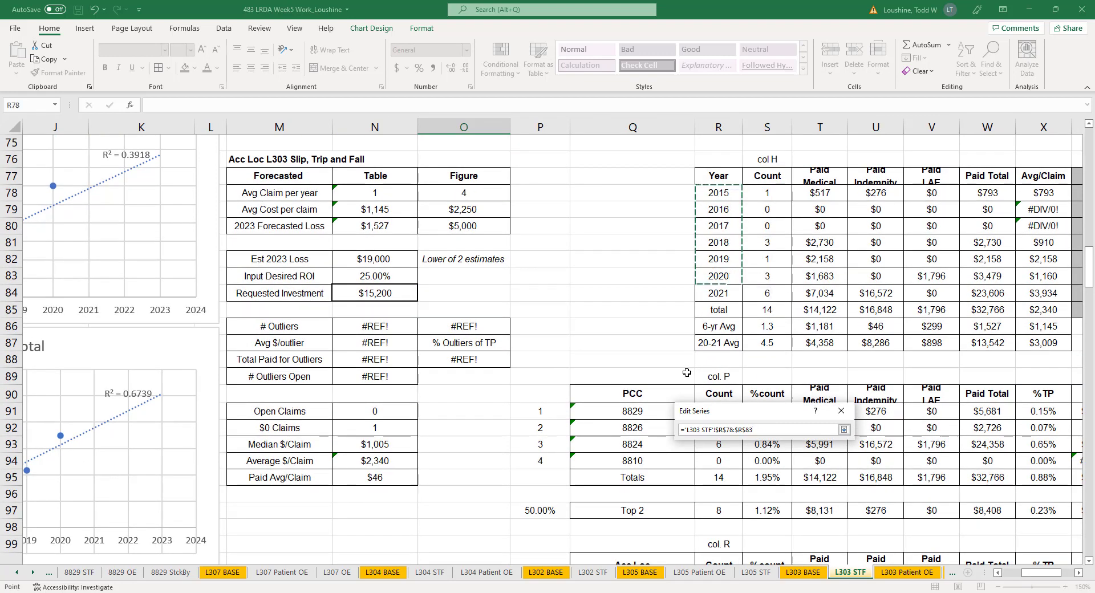
{"action": "left_click", "coordinate": [844, 429]}
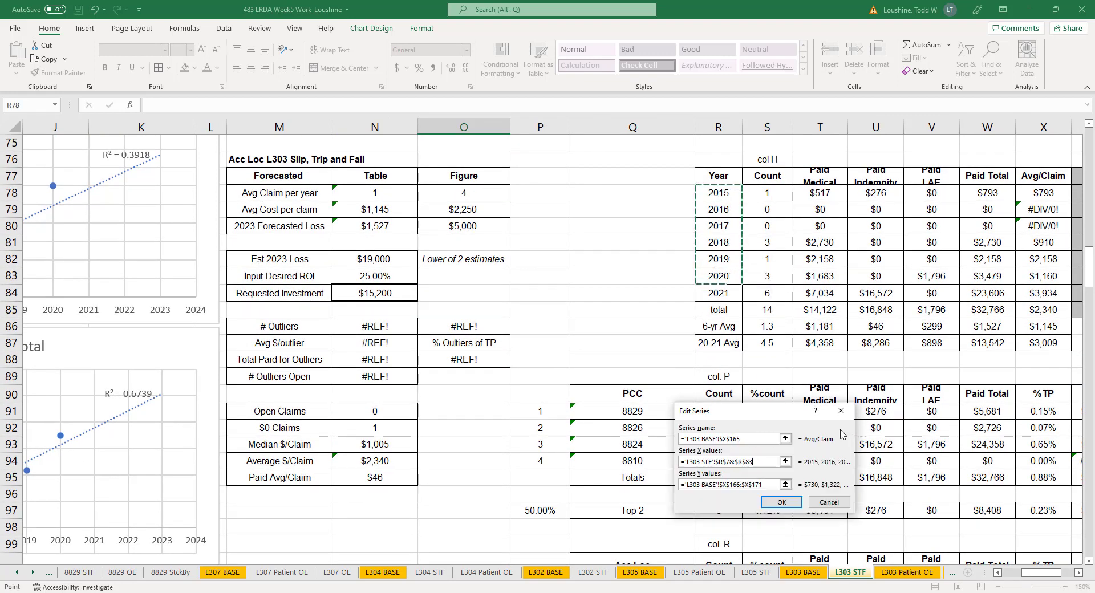
- Point the Avg/Claim chart's Y values to X78:X83 of L303 STF and apply the series change
{"action": "key", "text": "Tab"}
{"action": "left_click", "coordinate": [786, 485]}
{"action": "left_click", "coordinate": [850, 572]}
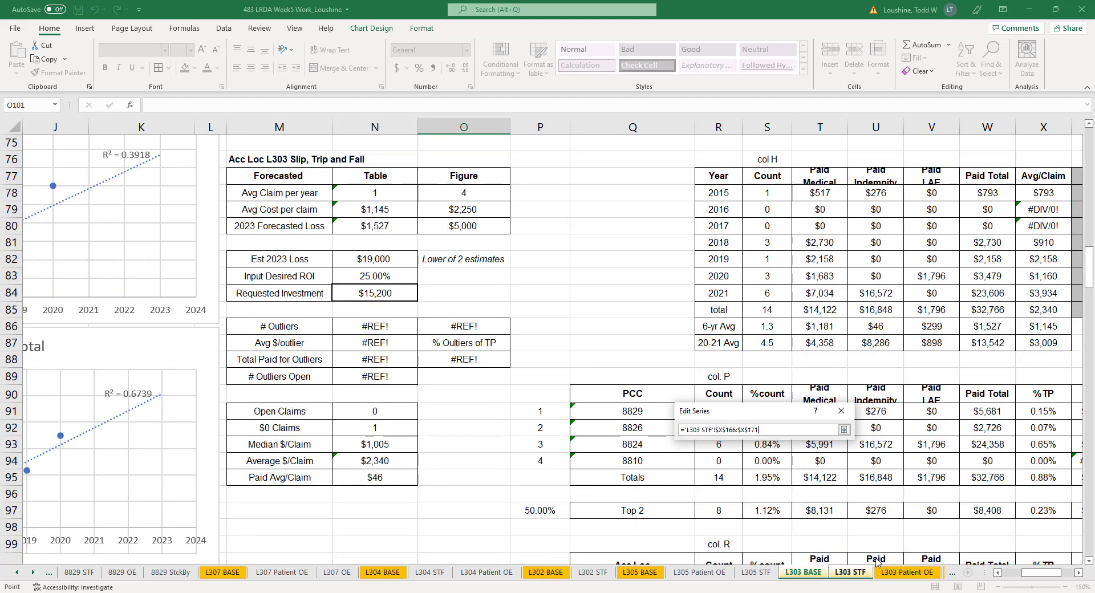
{"action": "left_click", "coordinate": [1078, 572]}
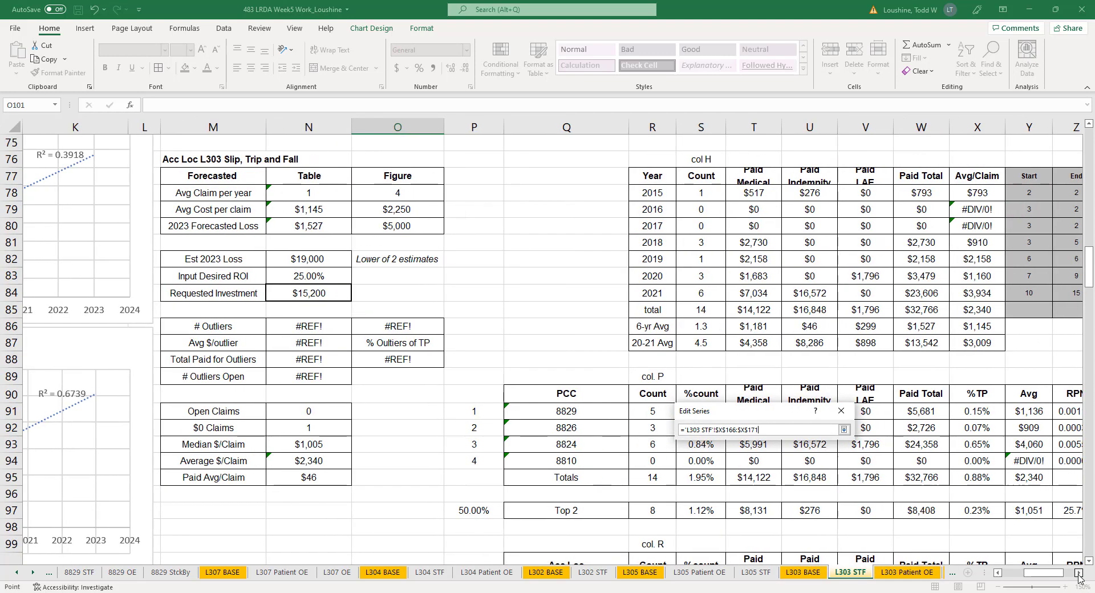
{"action": "left_click", "coordinate": [1079, 572]}
{"action": "left_click_drag", "start_coordinate": [872, 194], "coordinate": [878, 276]}
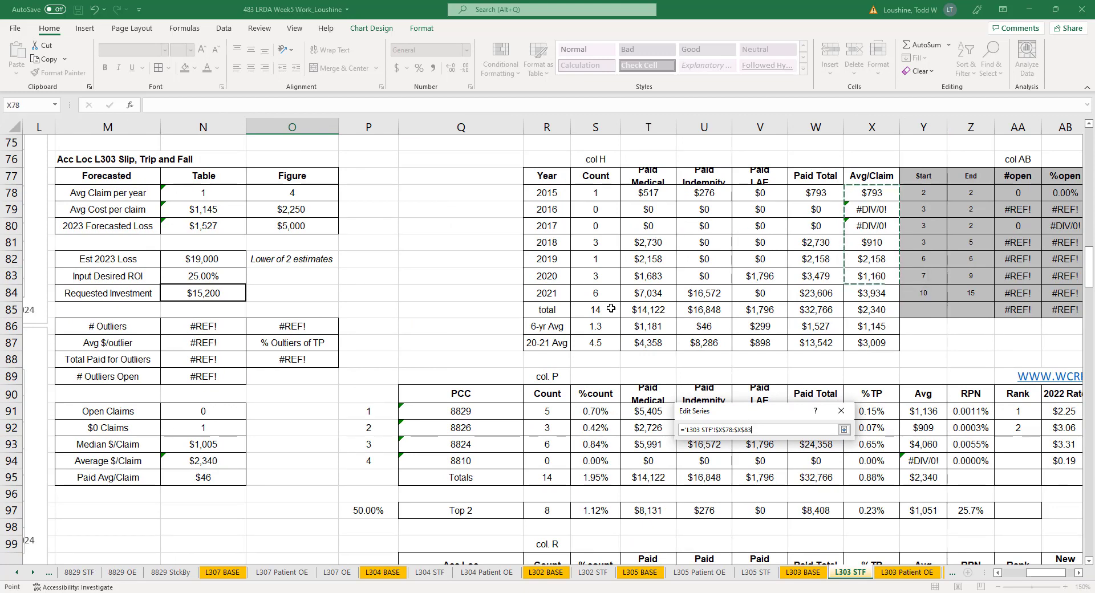
{"action": "left_click", "coordinate": [843, 430]}
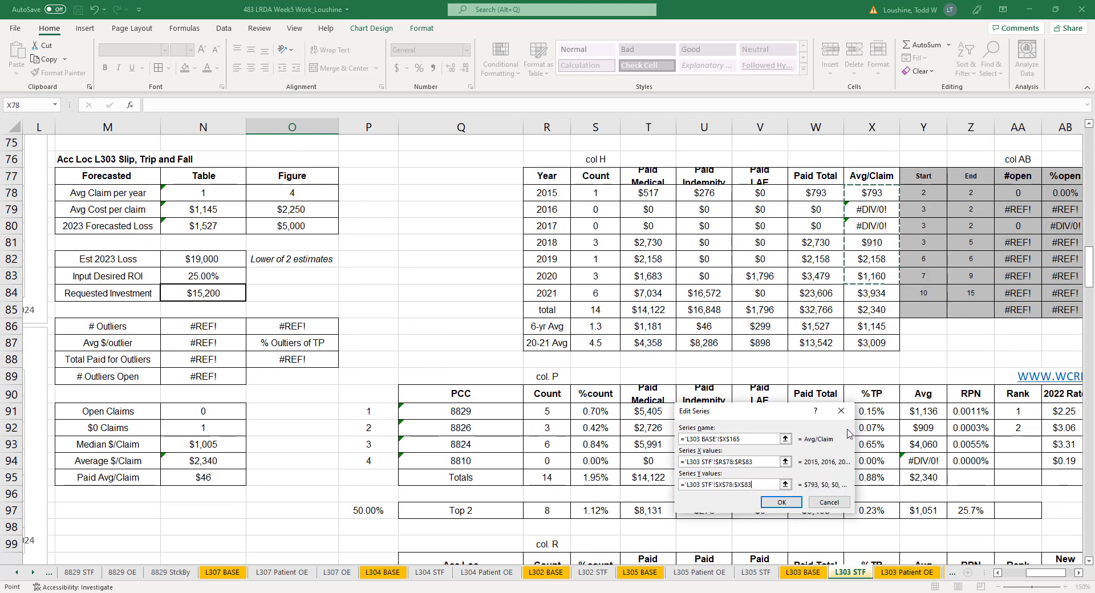
{"action": "left_click", "coordinate": [781, 502]}
{"action": "left_click", "coordinate": [856, 538]}
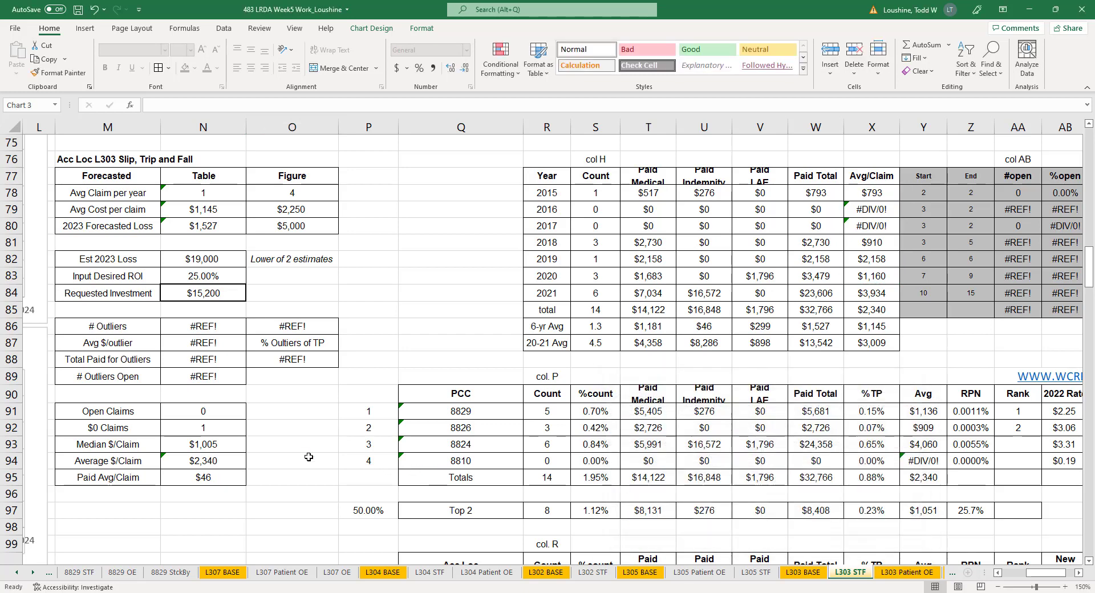
- Compare the Count, Paid Total and Avg/Claim trendlines with the Forecasted table on L303 STF
{"action": "scroll", "coordinate": [997, 457], "scroll_direction": "down", "scroll_amount": 4}
{"action": "left_click_drag", "start_coordinate": [1035, 574], "coordinate": [1017, 575]}
{"action": "scroll", "coordinate": [764, 443], "scroll_direction": "down", "scroll_amount": 3}
{"action": "left_click", "coordinate": [745, 439]}
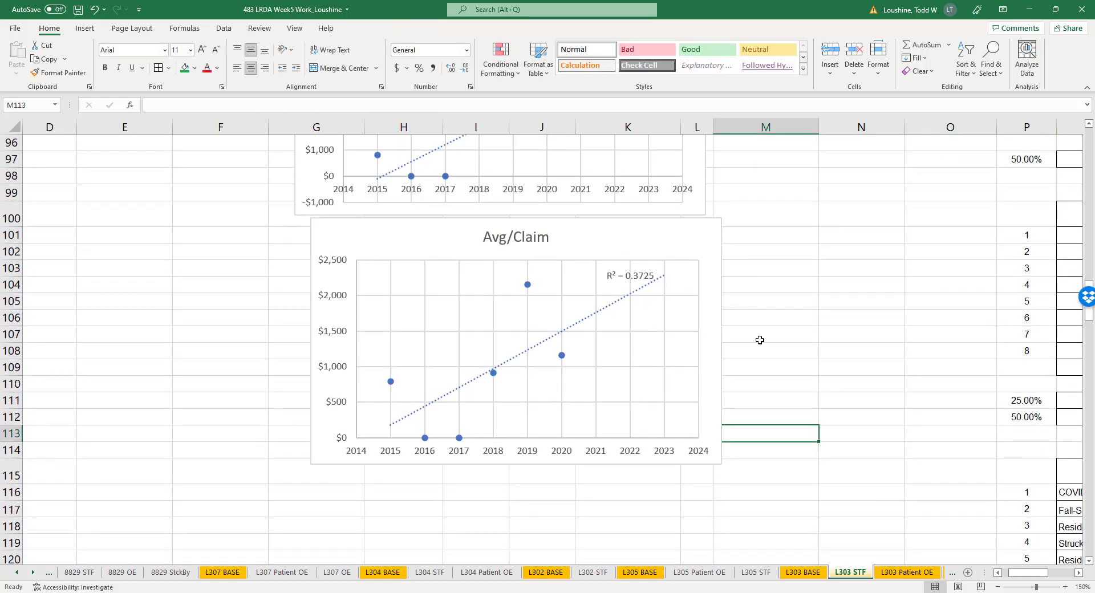
{"action": "scroll", "coordinate": [760, 340], "scroll_direction": "up", "scroll_amount": 10}
{"action": "left_click", "coordinate": [1028, 379]}
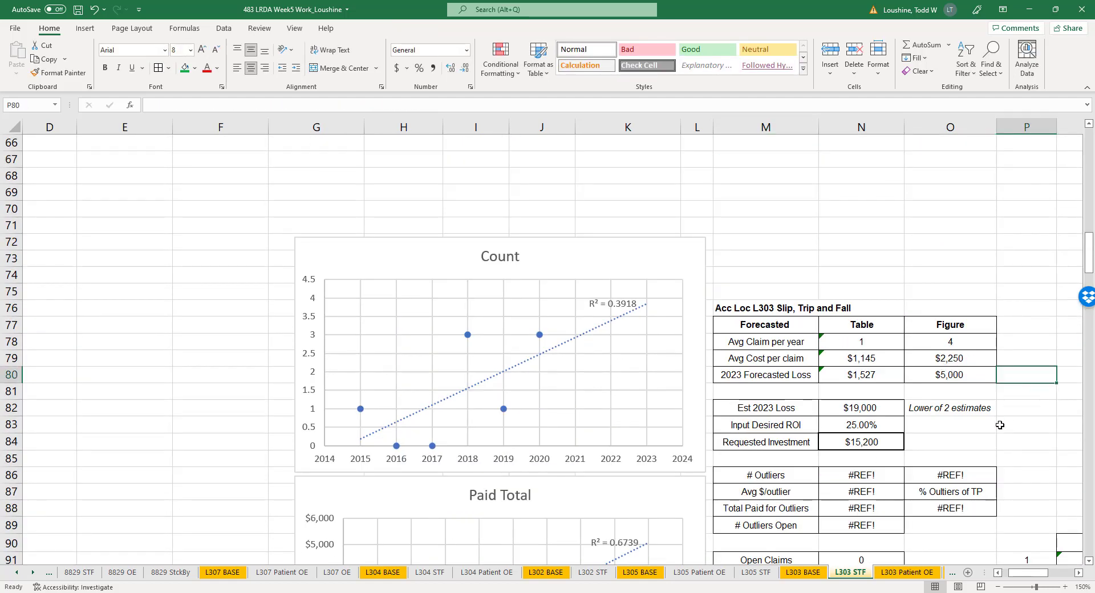
{"action": "scroll", "coordinate": [988, 436], "scroll_direction": "down", "scroll_amount": 8}
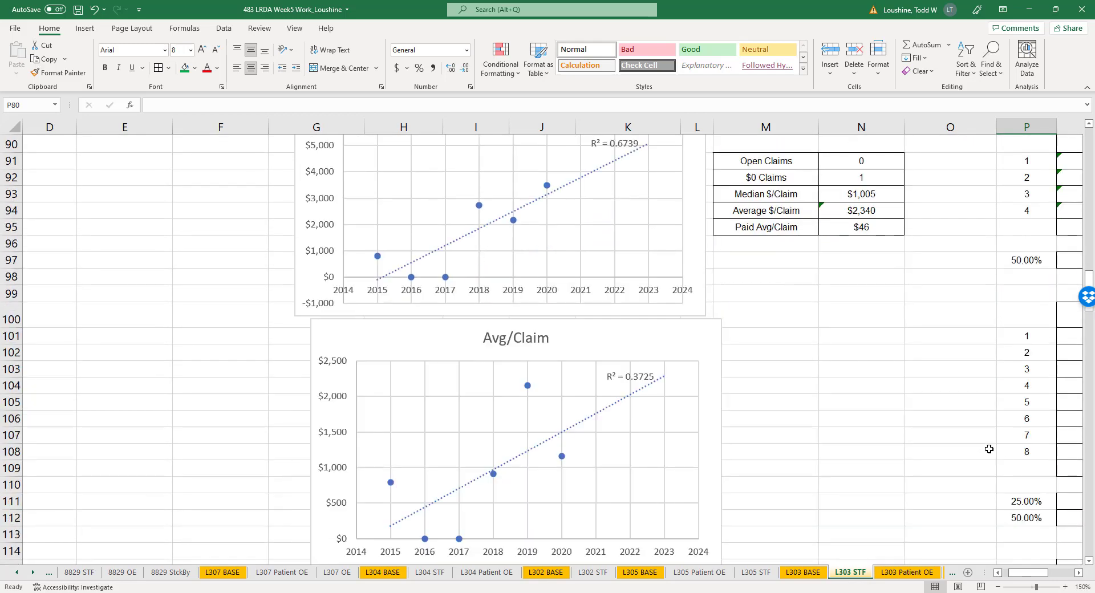
{"action": "scroll", "coordinate": [989, 445], "scroll_direction": "up", "scroll_amount": 6}
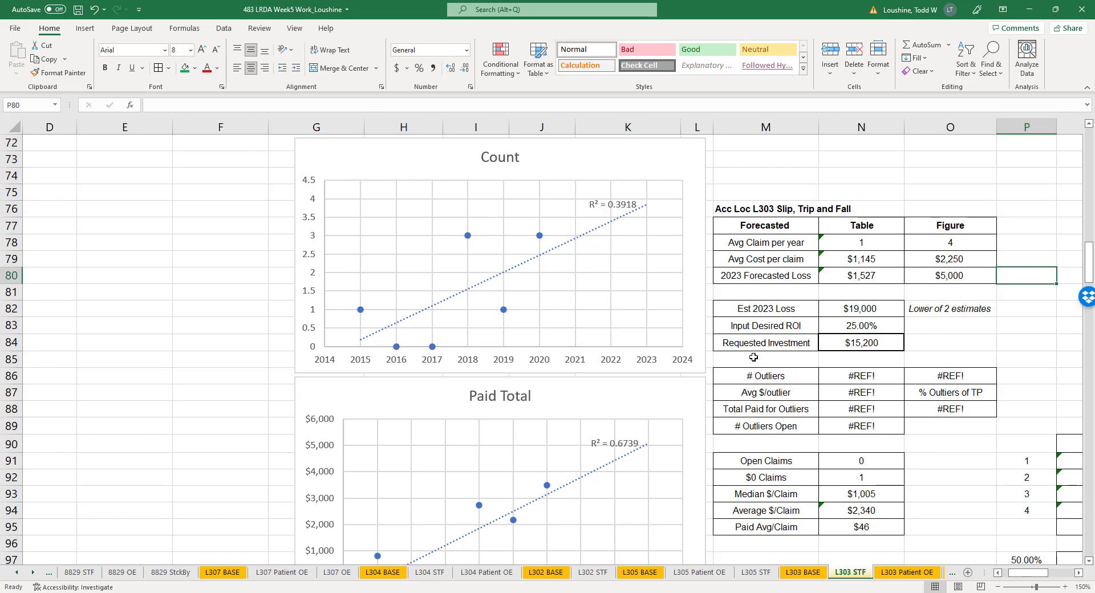
{"action": "scroll", "coordinate": [542, 468], "scroll_direction": "down", "scroll_amount": 1}
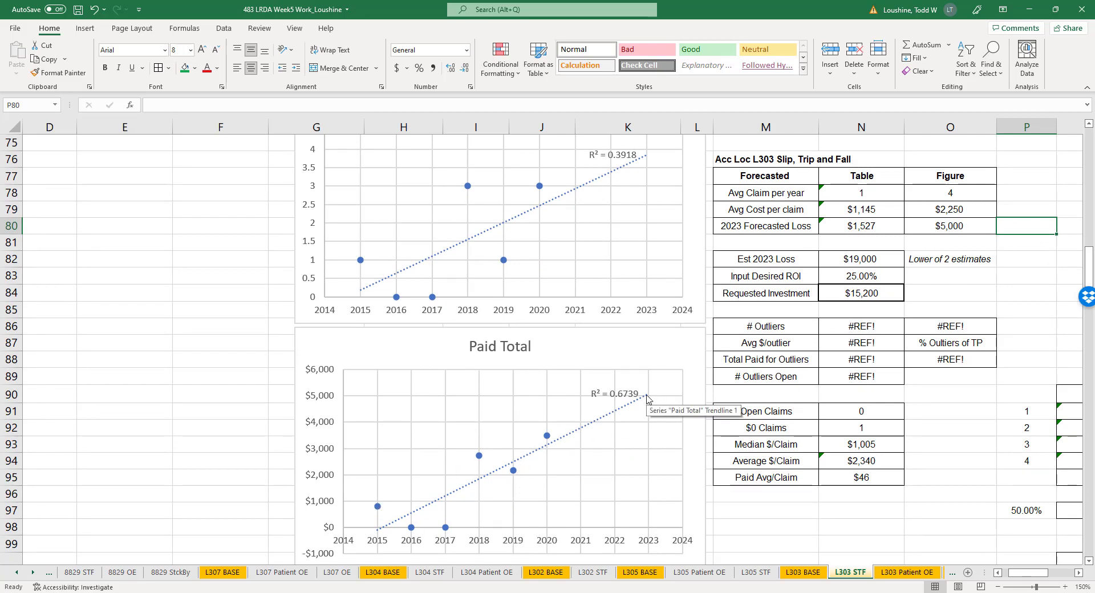
- Set the Est 2023 Loss in N82 of L303 STF to 1500
{"action": "left_click", "coordinate": [881, 260]}
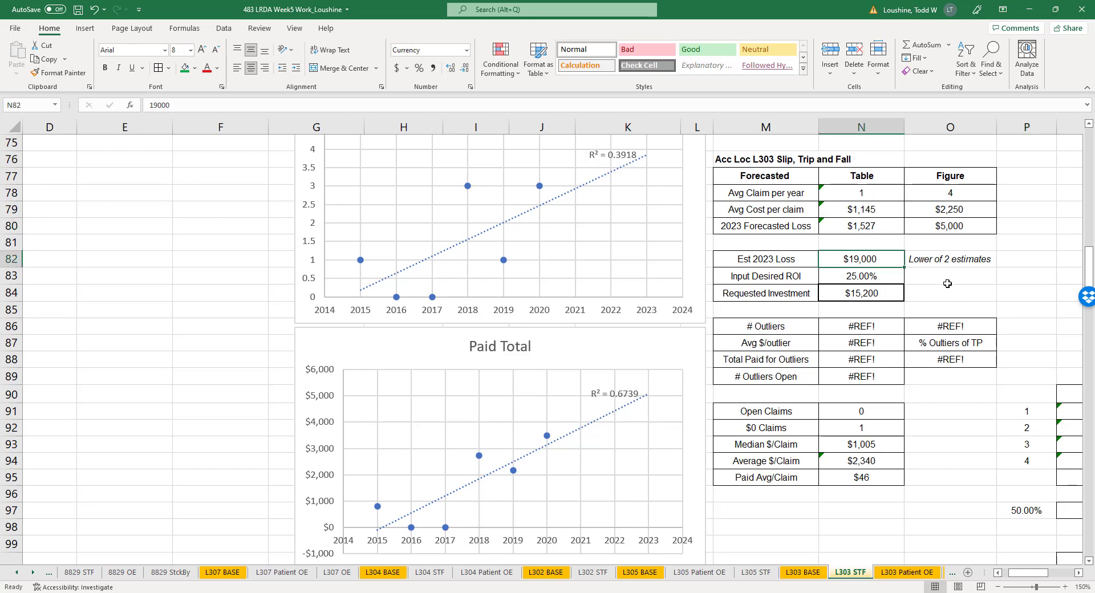
{"action": "type", "text": "15"}
{"action": "left_click", "coordinate": [990, 298]}
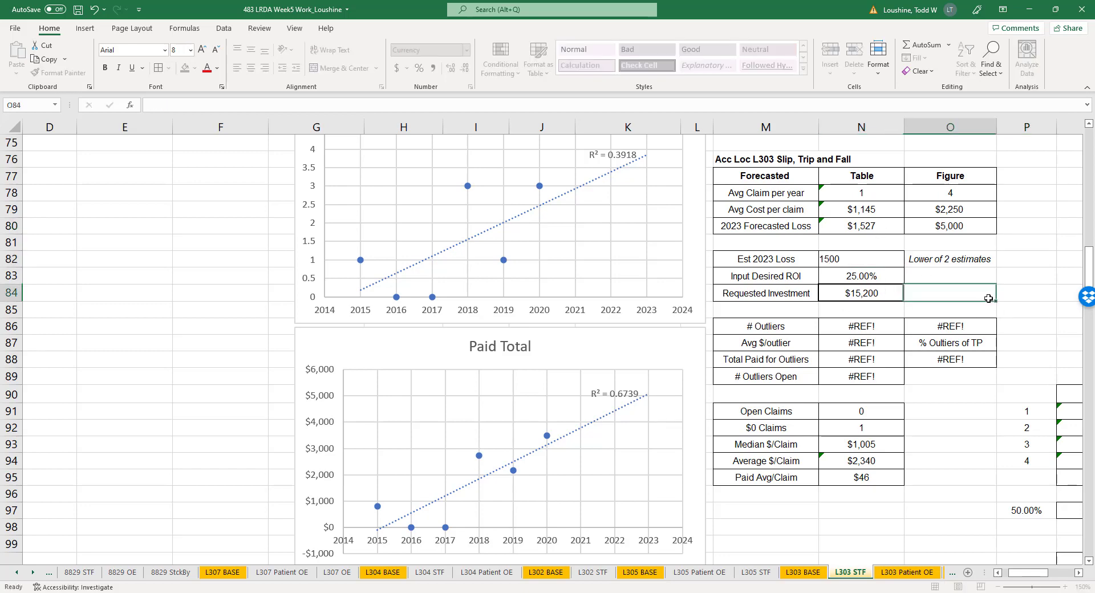
{"action": "left_click", "coordinate": [872, 293]}
{"action": "left_click", "coordinate": [947, 427]}
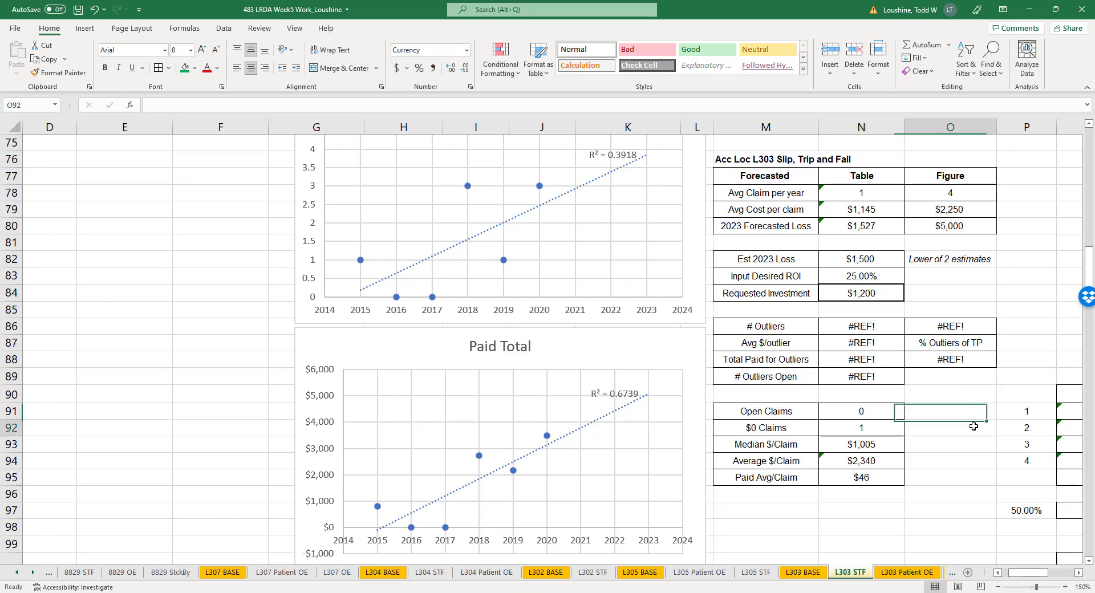
- Check the finished L303 STF tables and save the workbook
{"action": "left_click", "coordinate": [1077, 573]}
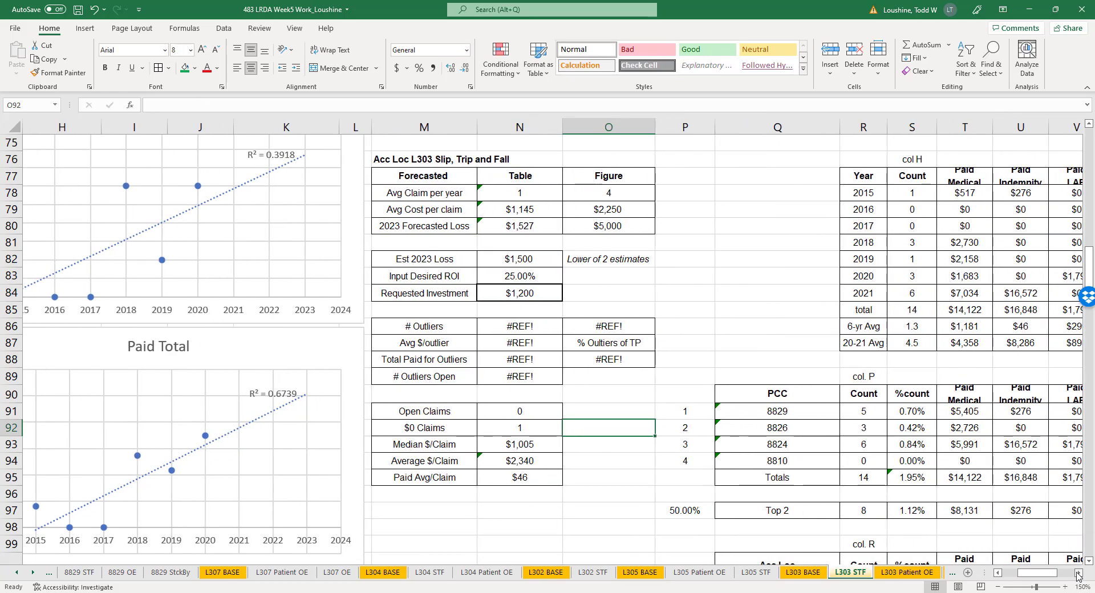
{"action": "left_click", "coordinate": [1088, 123]}
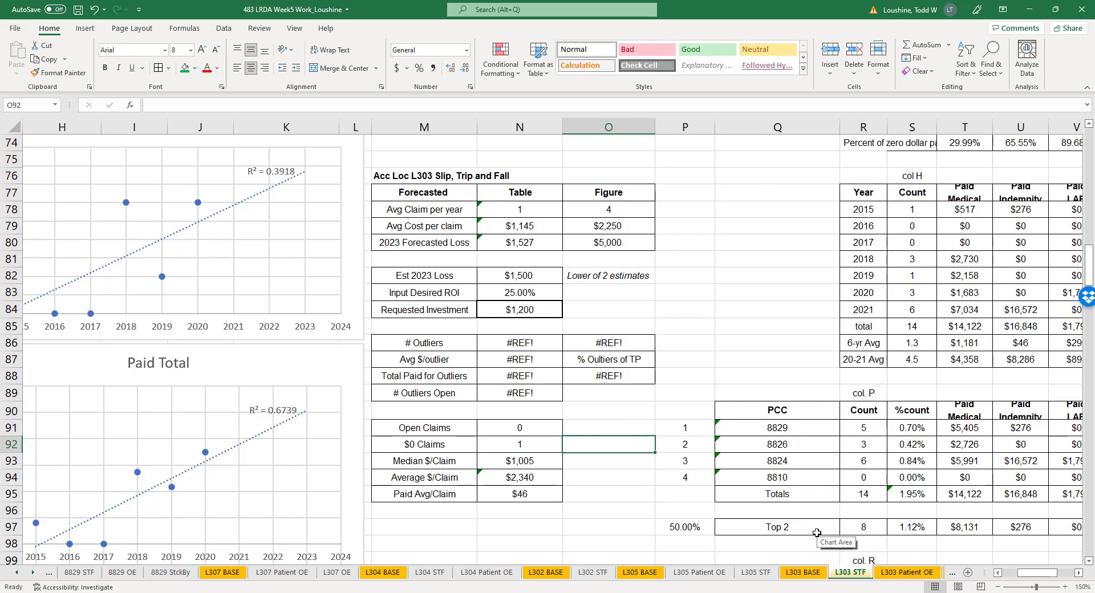
{"action": "left_click", "coordinate": [709, 308]}
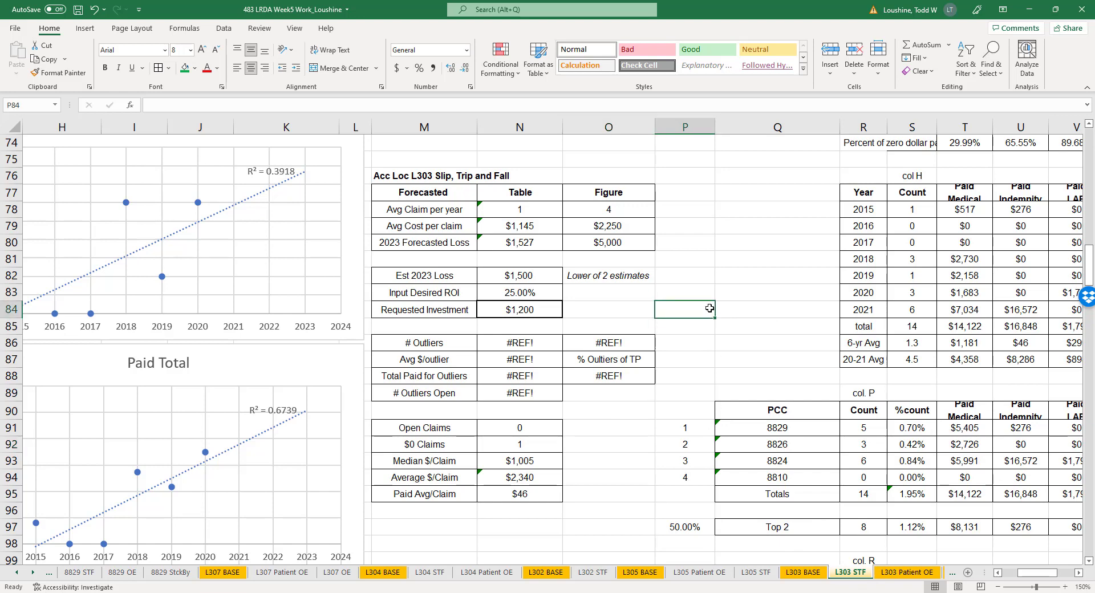
{"action": "left_click", "coordinate": [77, 9]}
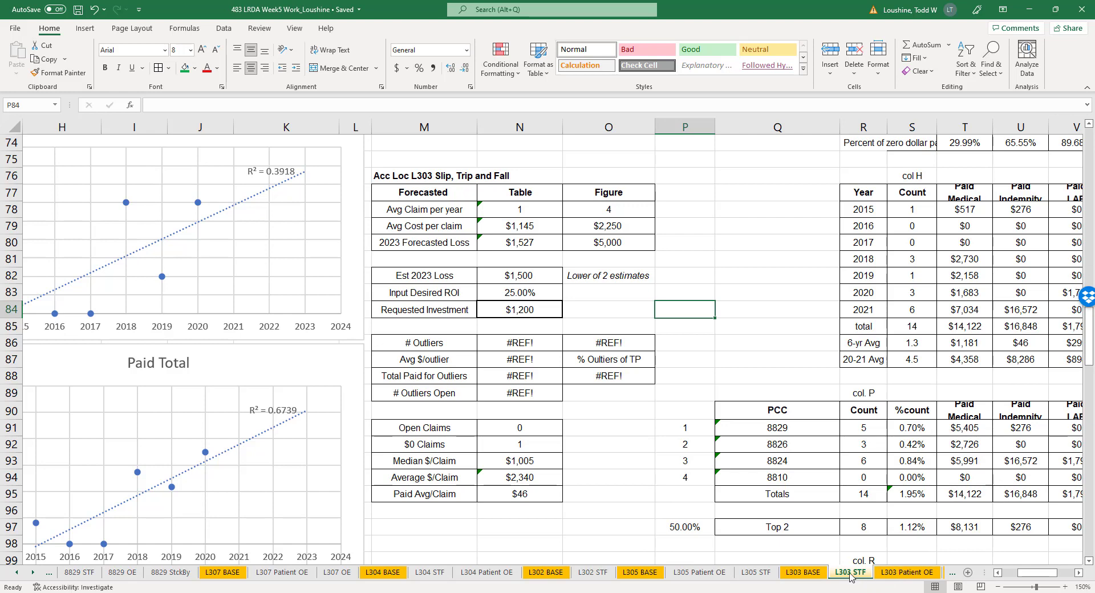
- Open the L306 BASE sheet at its claims table, passing by the L303 Patient OE sheet
{"action": "left_click", "coordinate": [905, 577]}
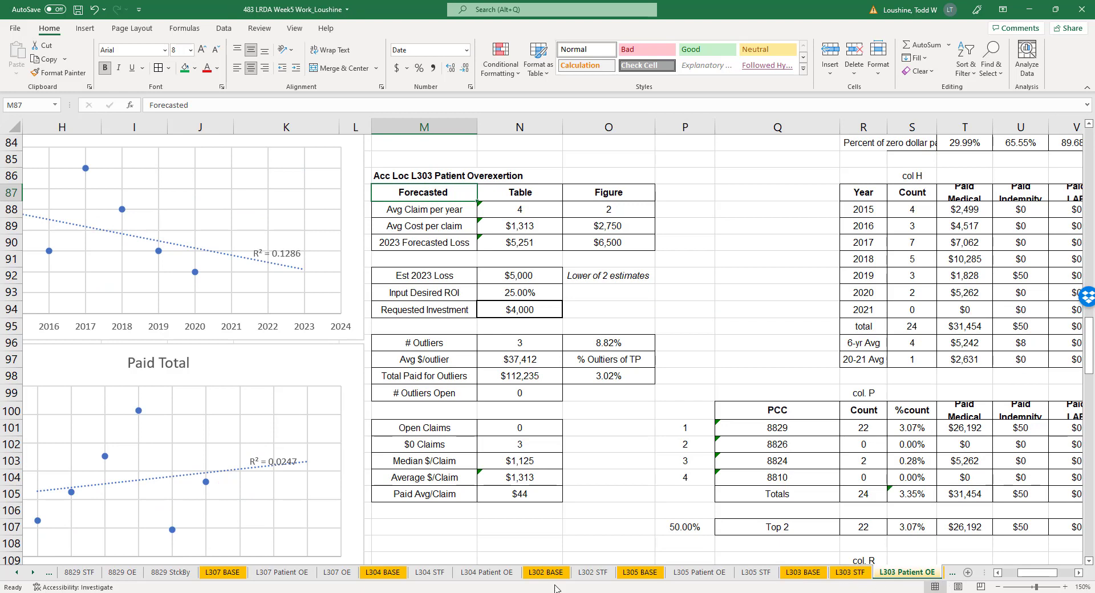
{"action": "left_click", "coordinate": [33, 575]}
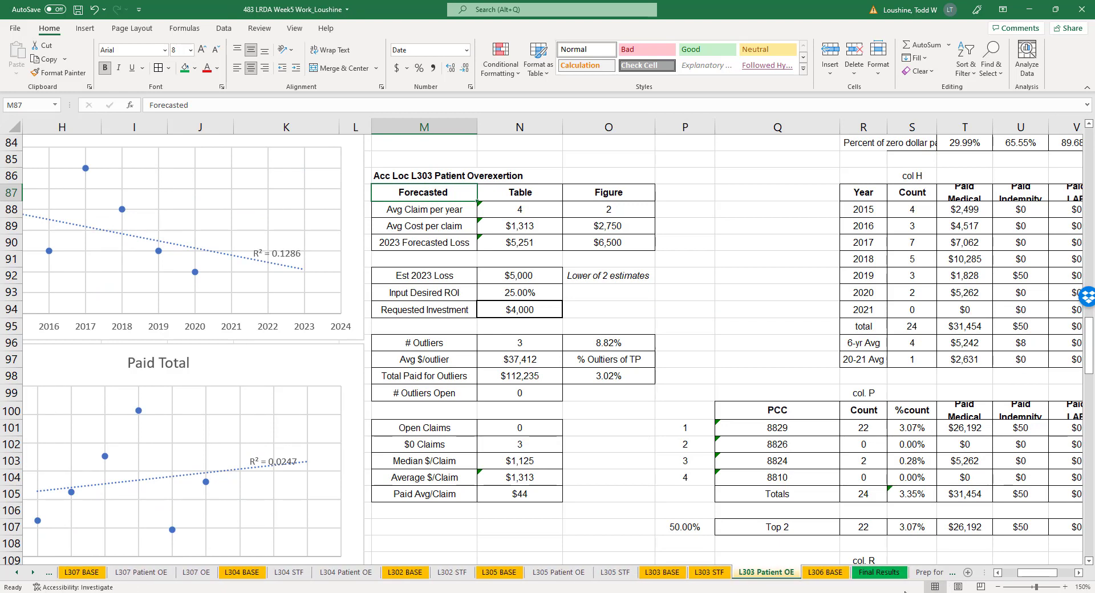
{"action": "left_click", "coordinate": [813, 578]}
{"action": "left_click", "coordinate": [867, 381]}
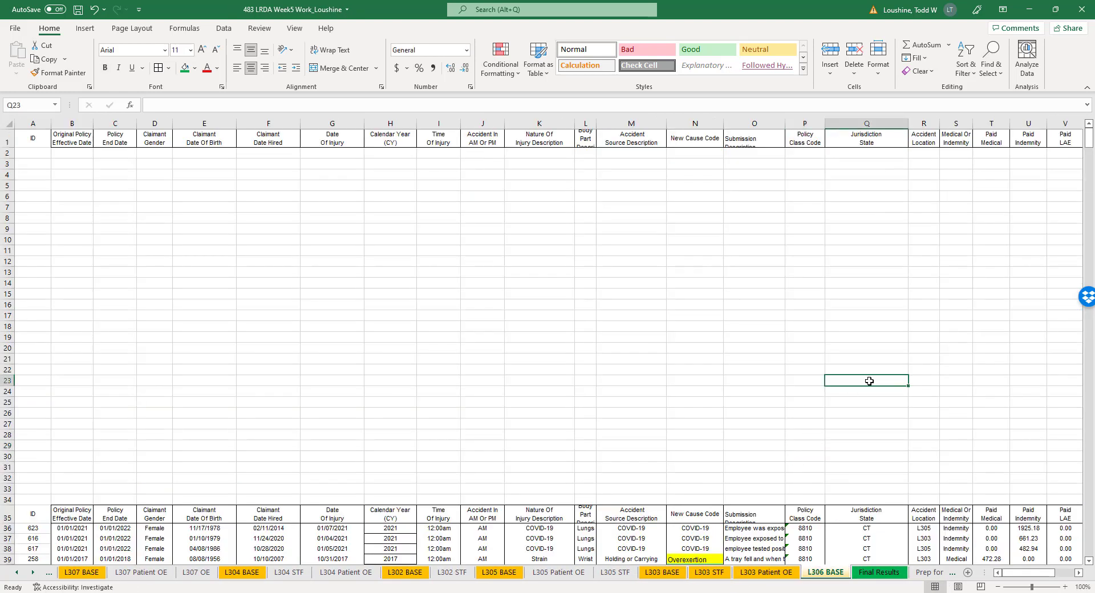
{"action": "scroll", "coordinate": [652, 362], "scroll_direction": "down", "scroll_amount": 1}
{"action": "scroll", "coordinate": [651, 362], "scroll_direction": "down", "scroll_amount": 4}
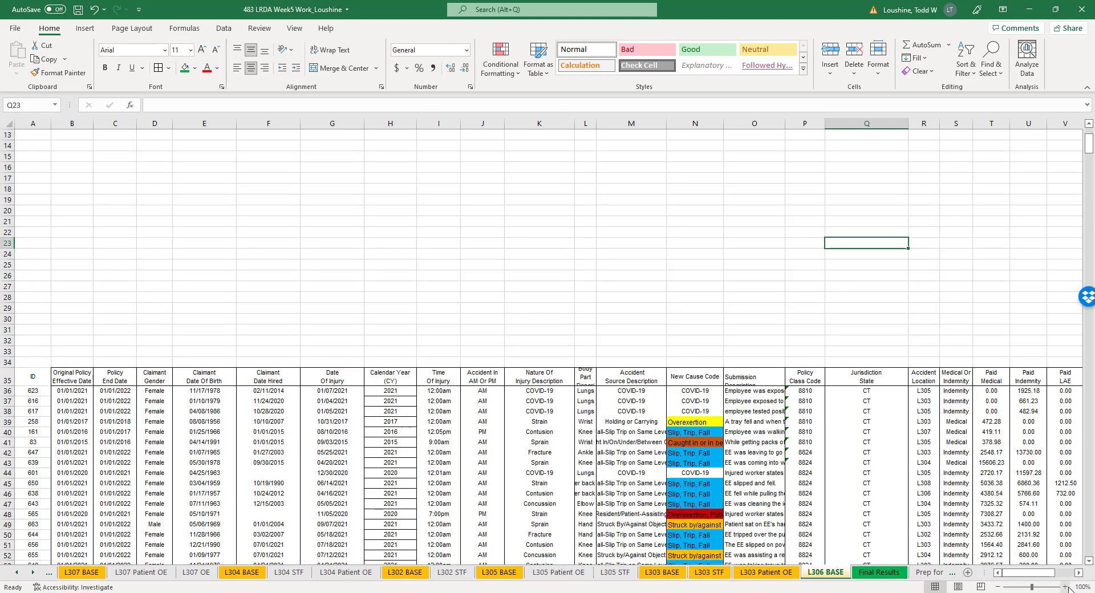
{"action": "left_click", "coordinate": [1064, 587]}
{"action": "left_click", "coordinate": [1064, 587]}
{"action": "left_click", "coordinate": [1064, 587]}
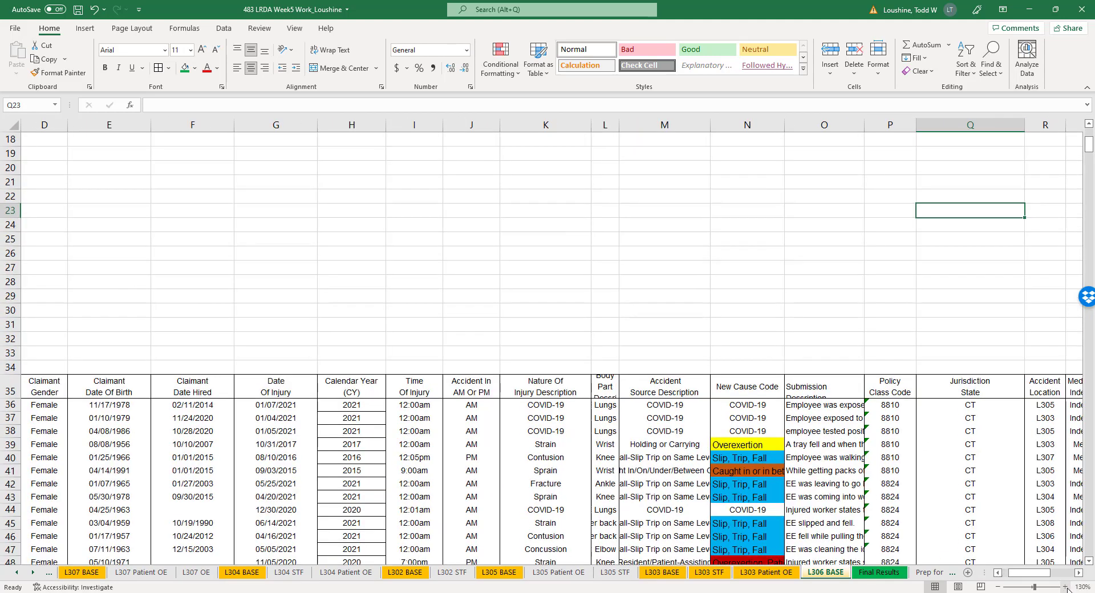
{"action": "left_click", "coordinate": [1064, 587]}
{"action": "left_click", "coordinate": [1064, 586]}
- Turn on filtering for the claims table's header row 35 on L306 BASE
{"action": "scroll", "coordinate": [657, 435], "scroll_direction": "down", "scroll_amount": 1}
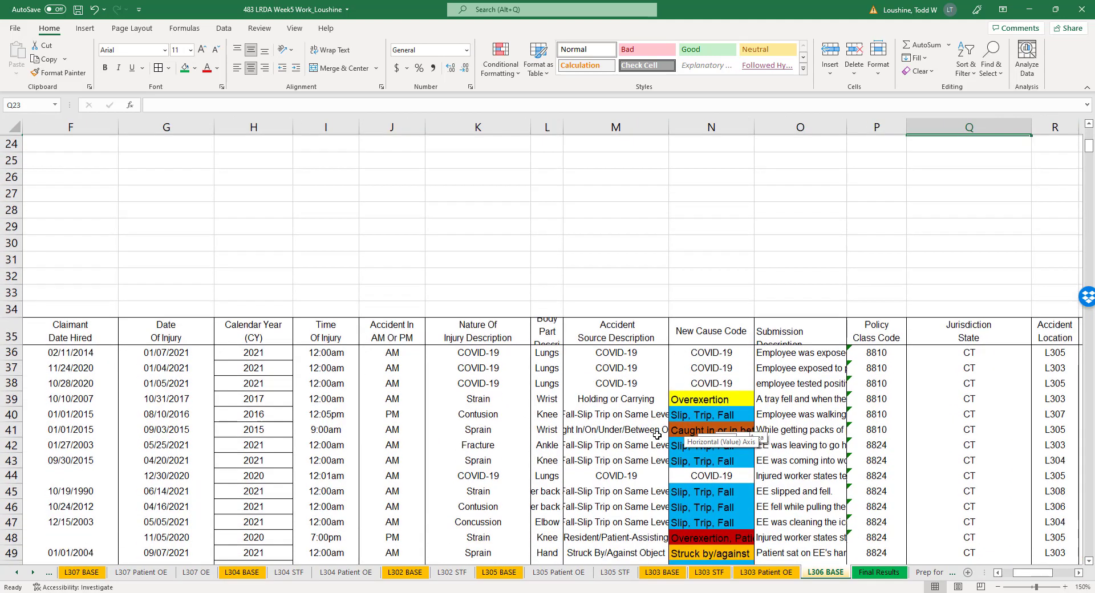
{"action": "scroll", "coordinate": [656, 435], "scroll_direction": "down", "scroll_amount": 2}
{"action": "left_click", "coordinate": [21, 233]}
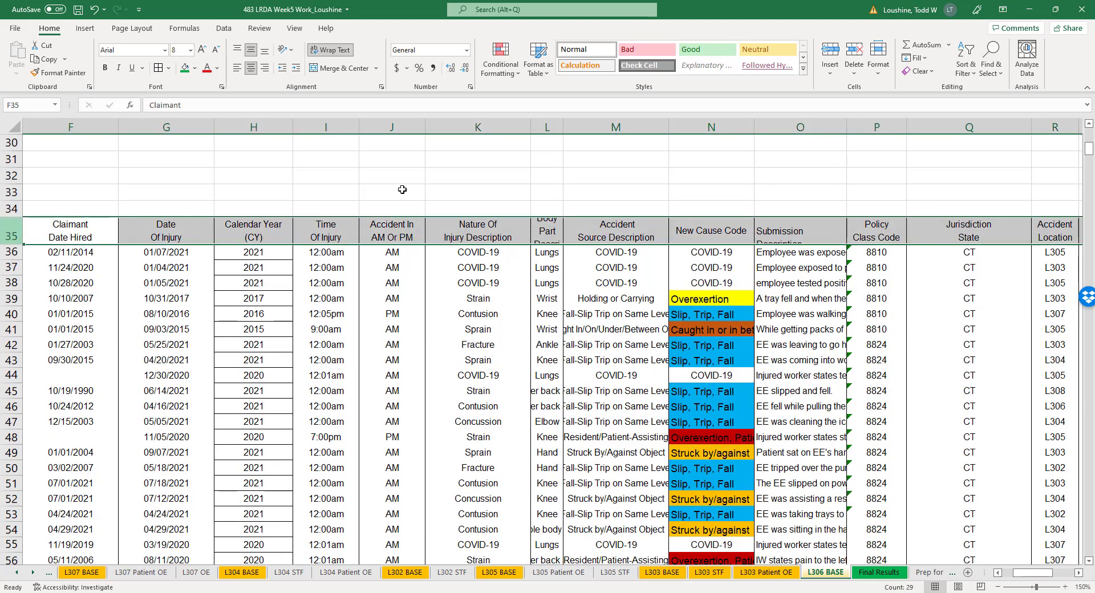
{"action": "left_click", "coordinate": [225, 28]}
{"action": "left_click", "coordinate": [562, 57]}
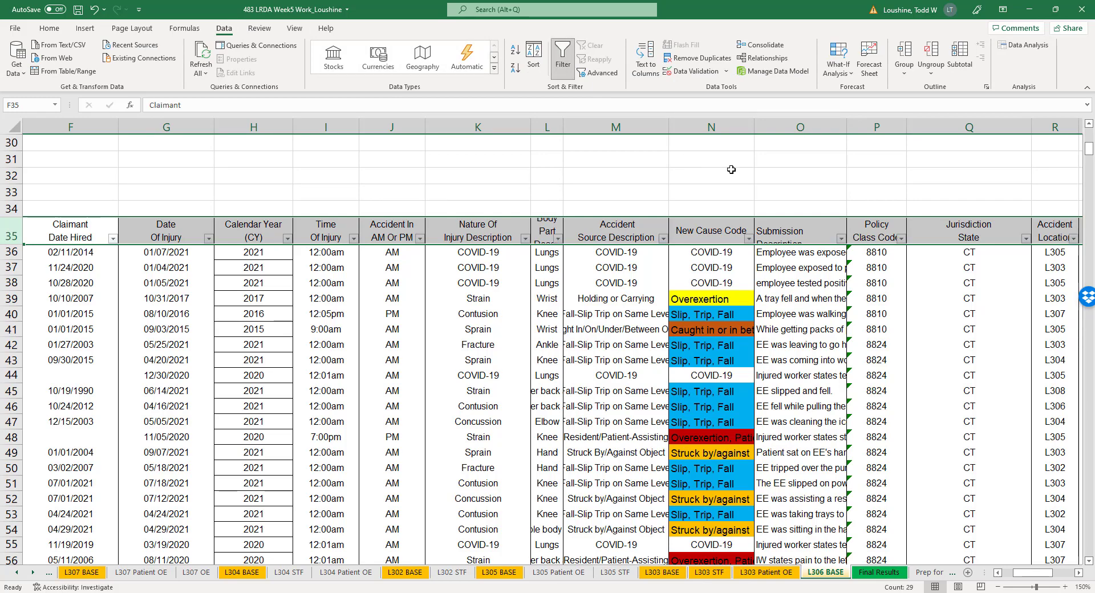
- Sort the L306 BASE claims table by Accident Location from A to Z
{"action": "left_click", "coordinate": [1078, 574]}
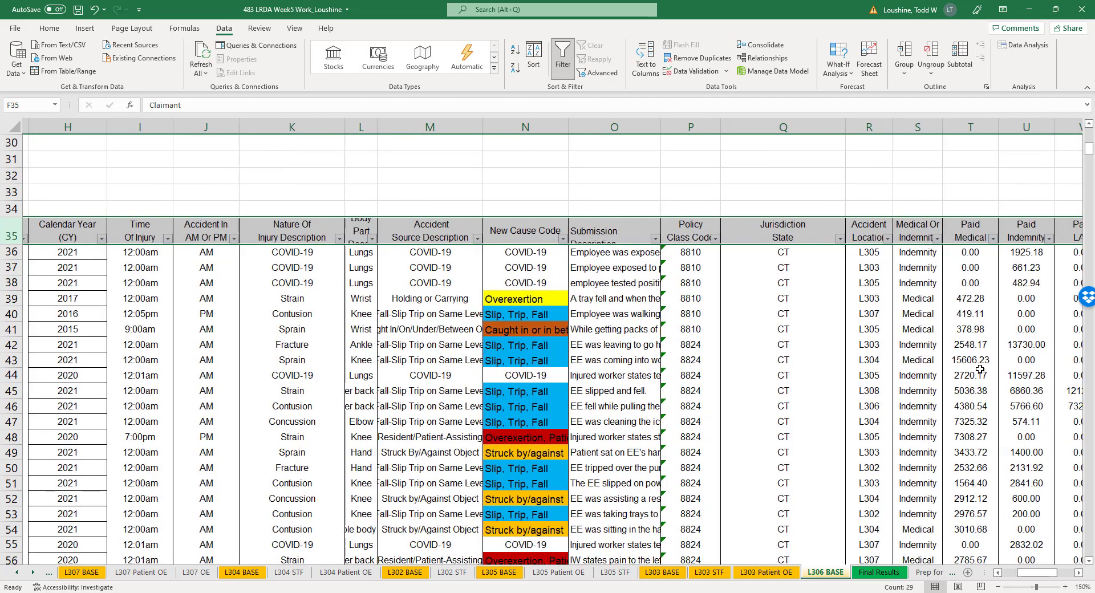
{"action": "left_click", "coordinate": [881, 238]}
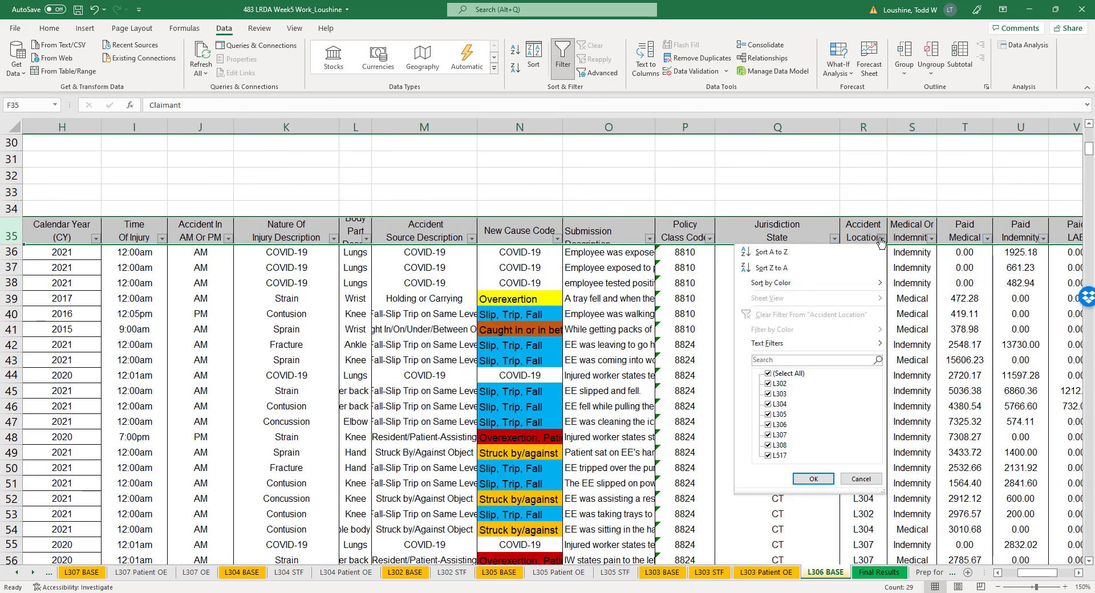
{"action": "left_click", "coordinate": [826, 252]}
{"action": "scroll", "coordinate": [870, 533], "scroll_direction": "right", "scroll_amount": 4}
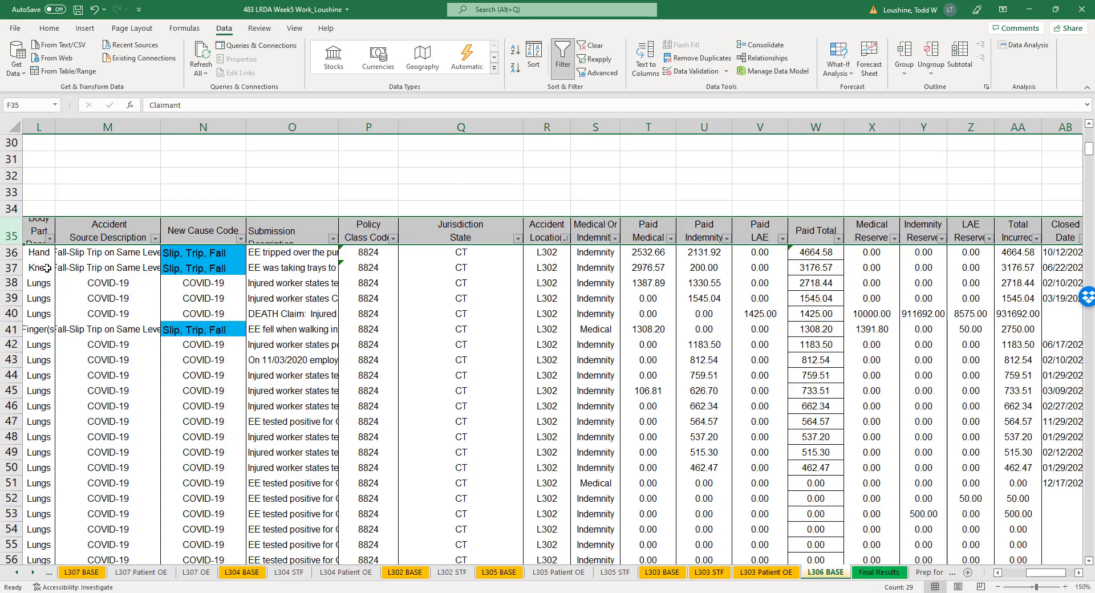
- Delete claim rows 36 to 445, which hold the locations L302 through L305 above the L306 claims
{"action": "left_click_drag", "start_coordinate": [3, 252], "coordinate": [4, 567]}
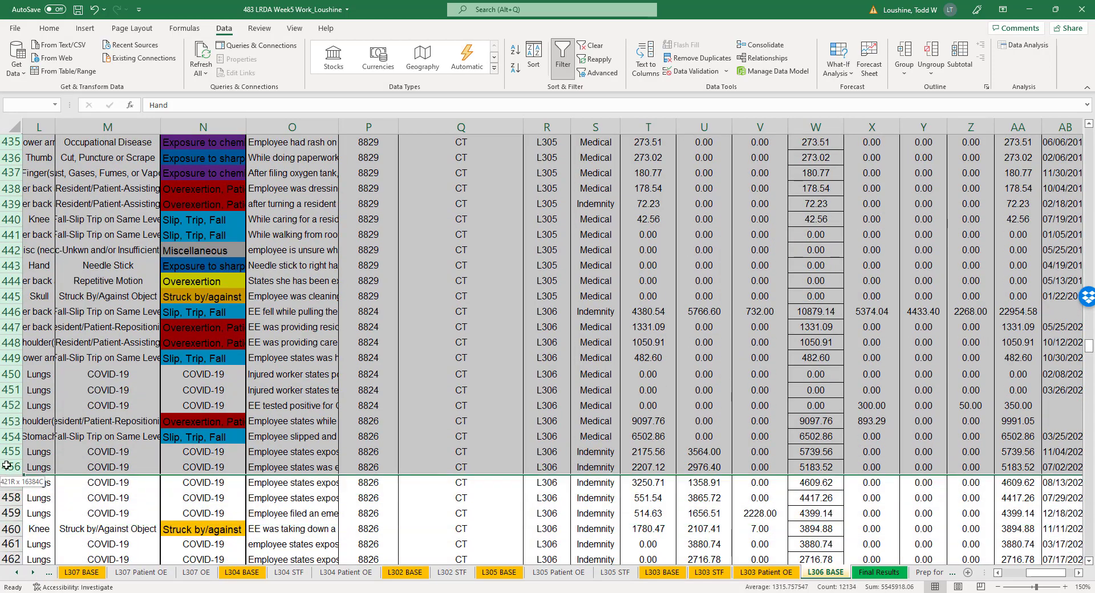
{"action": "left_click_drag", "start_coordinate": [4, 340], "coordinate": [3, 302]}
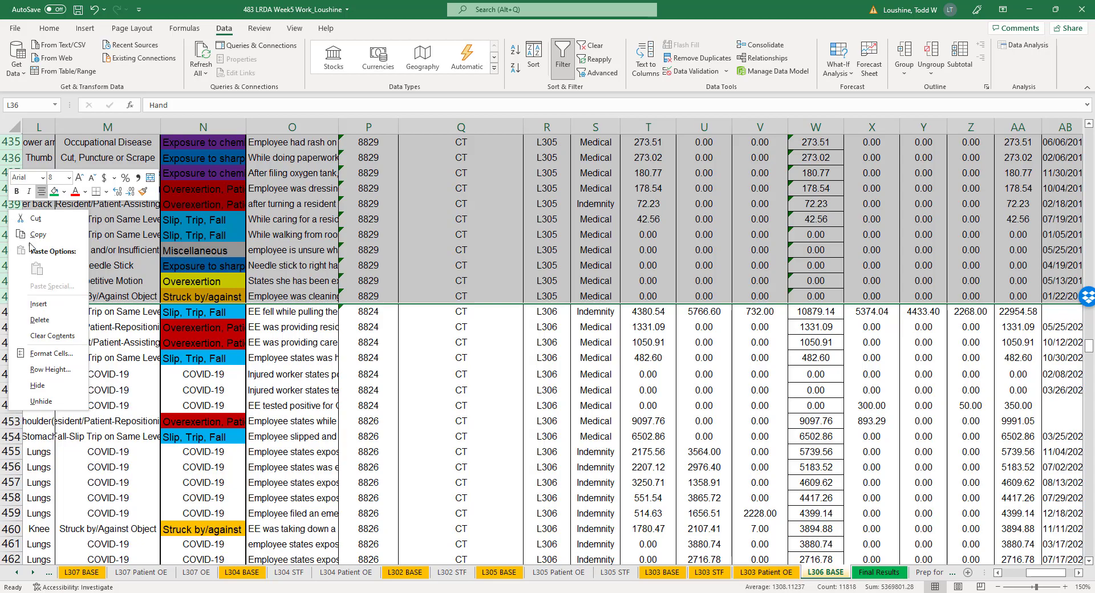
{"action": "left_click", "coordinate": [55, 321]}
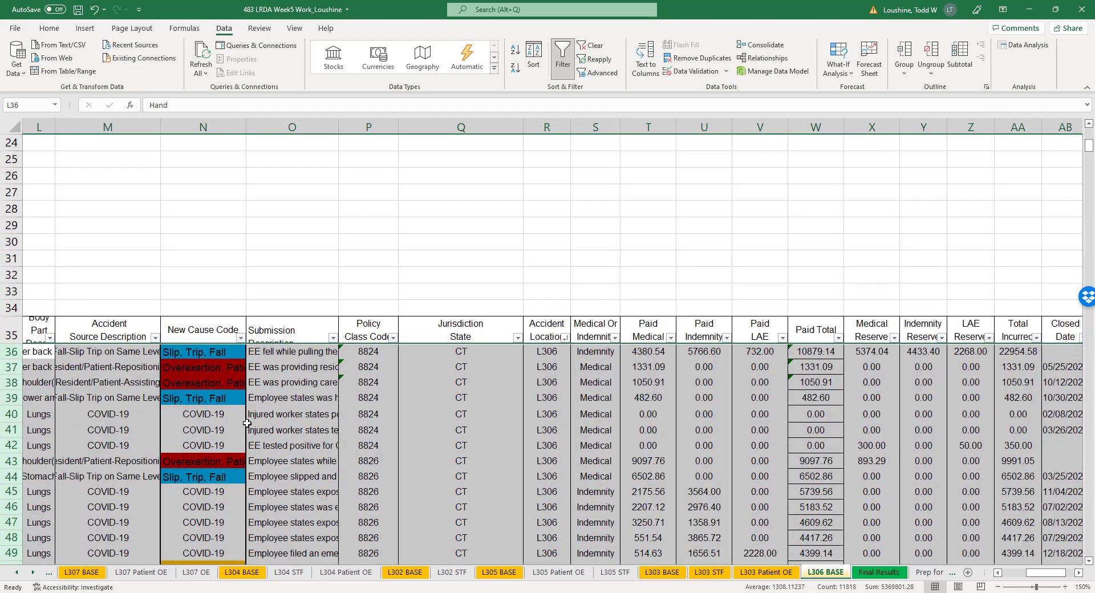
- Delete claim rows 114 to 308, which hold the L307, L308 and L517 locations below the L306 claims
{"action": "scroll", "coordinate": [261, 421], "scroll_direction": "down", "scroll_amount": 5}
{"action": "scroll", "coordinate": [261, 421], "scroll_direction": "down", "scroll_amount": 15}
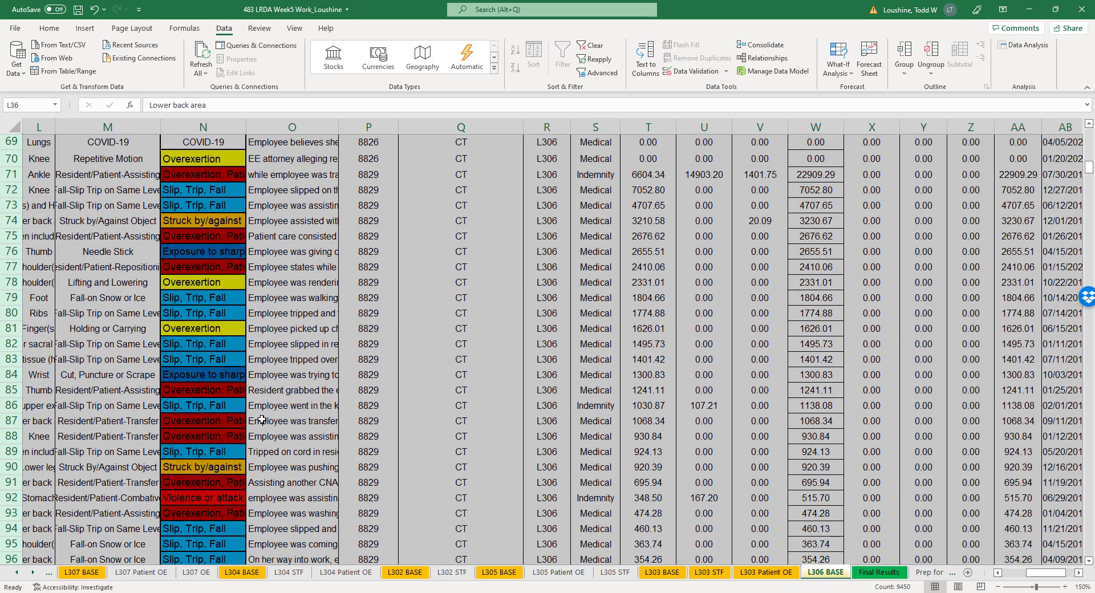
{"action": "scroll", "coordinate": [261, 420], "scroll_direction": "down", "scroll_amount": 14}
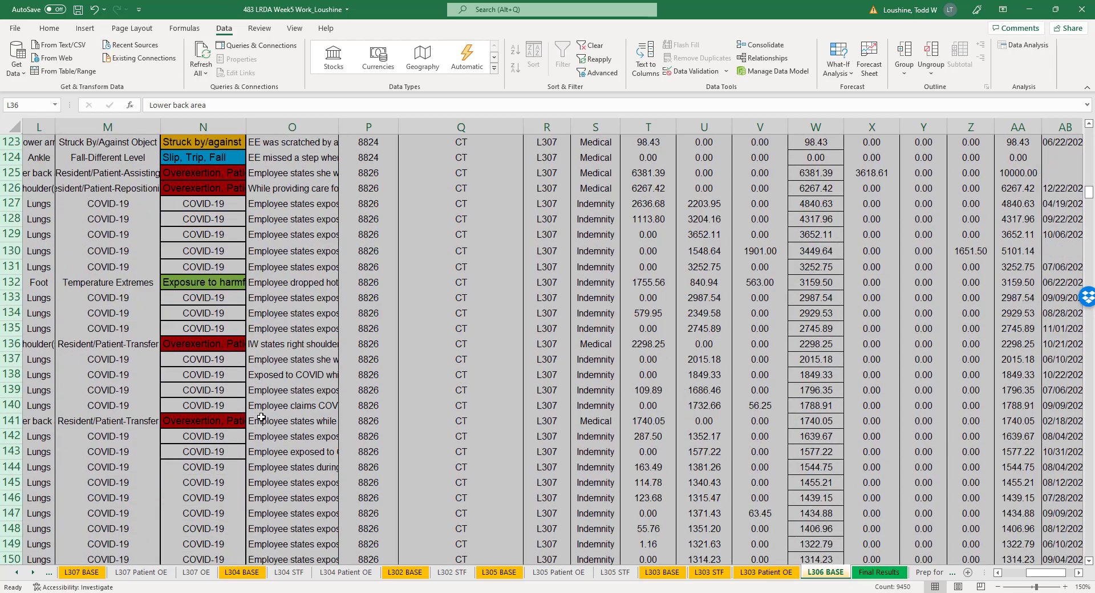
{"action": "scroll", "coordinate": [265, 409], "scroll_direction": "up", "scroll_amount": 6}
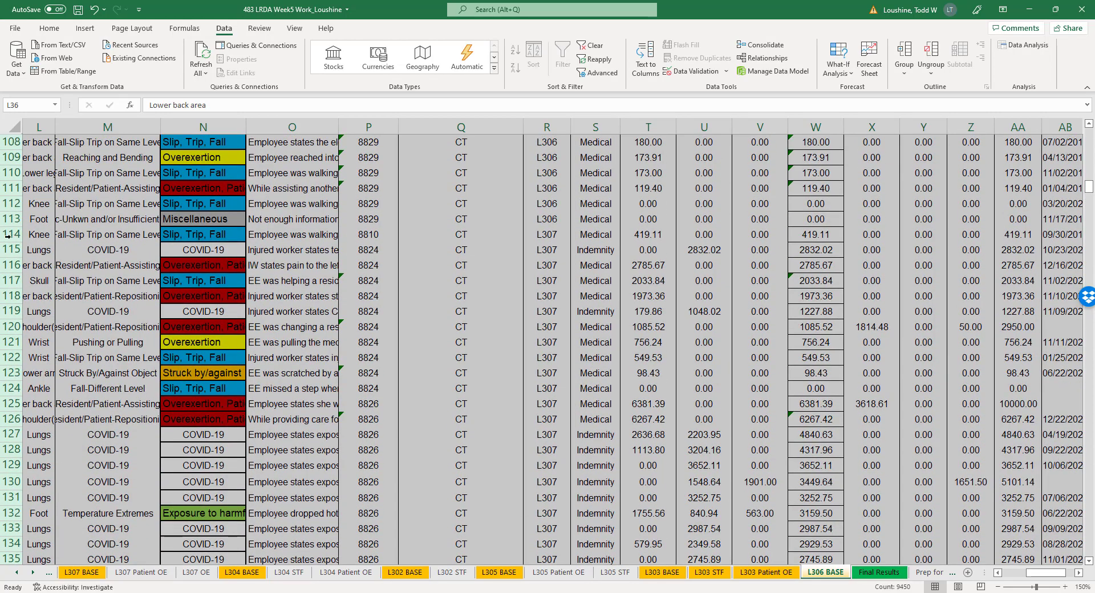
{"action": "left_click_drag", "start_coordinate": [8, 234], "coordinate": [10, 526]}
{"action": "right_click", "coordinate": [18, 489]}
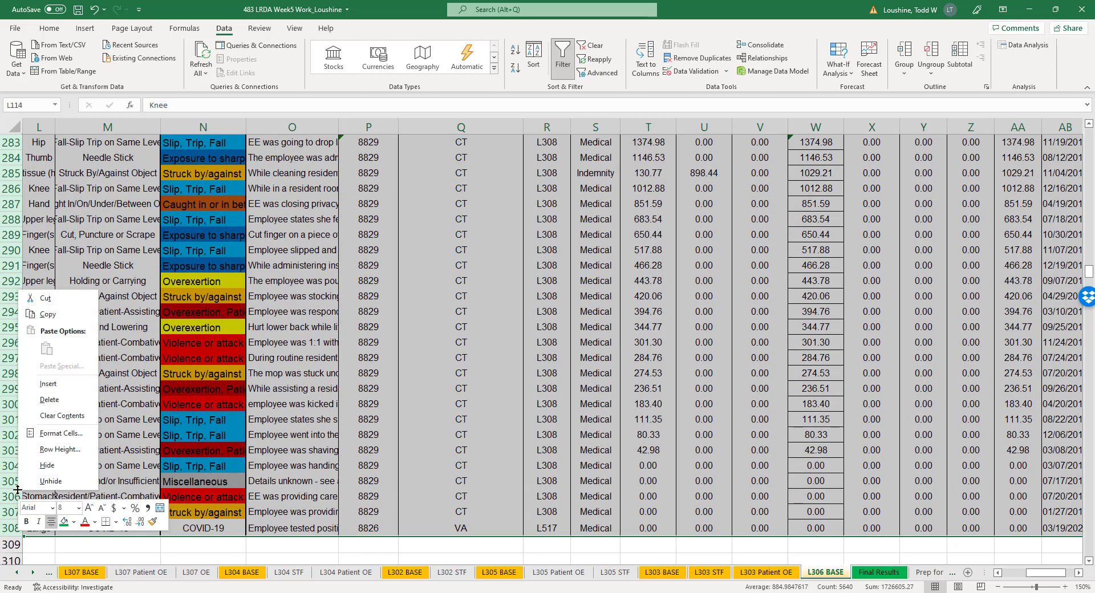
{"action": "left_click", "coordinate": [72, 400]}
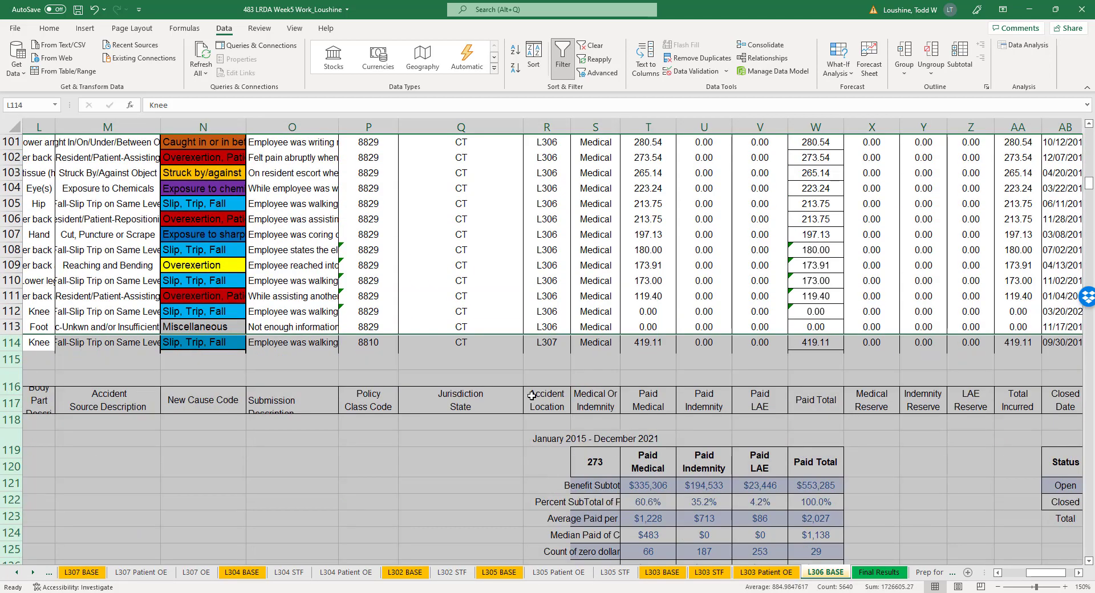
{"action": "left_click", "coordinate": [426, 431]}
- Move filtering to the outlier claims table's header row 240 and sort that table by Accident Location from A to Z
{"action": "scroll", "coordinate": [430, 425], "scroll_direction": "down", "scroll_amount": 13}
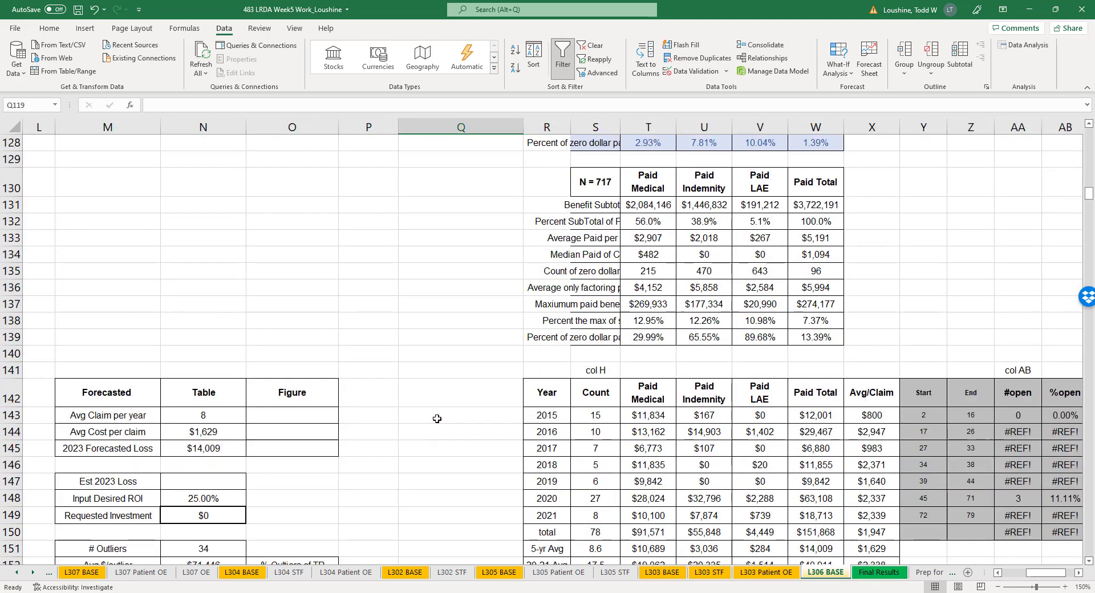
{"action": "scroll", "coordinate": [437, 419], "scroll_direction": "down", "scroll_amount": 20}
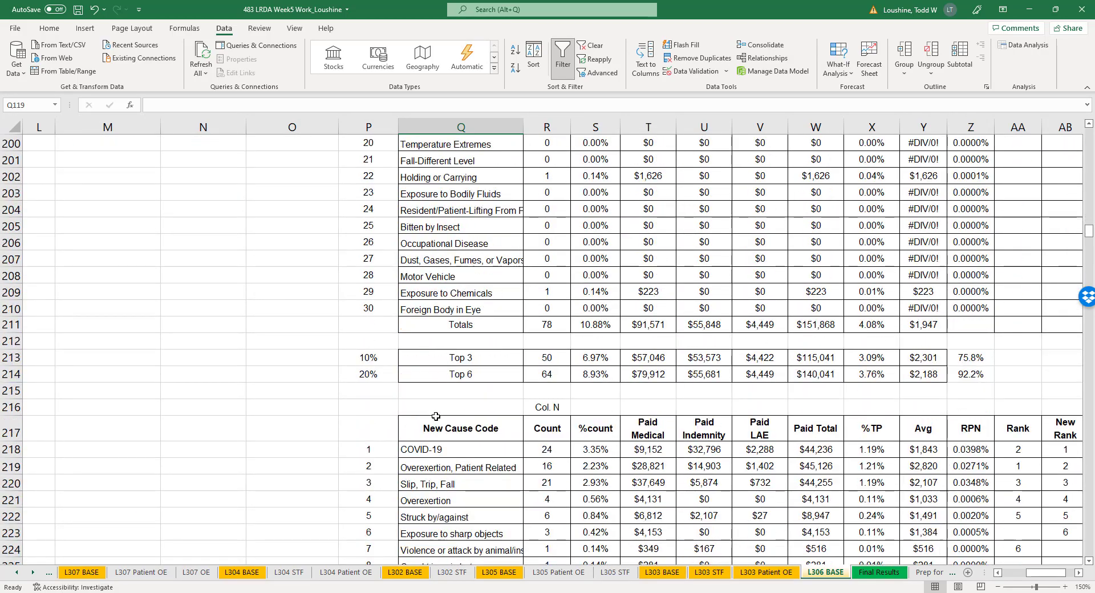
{"action": "scroll", "coordinate": [436, 416], "scroll_direction": "down", "scroll_amount": 7}
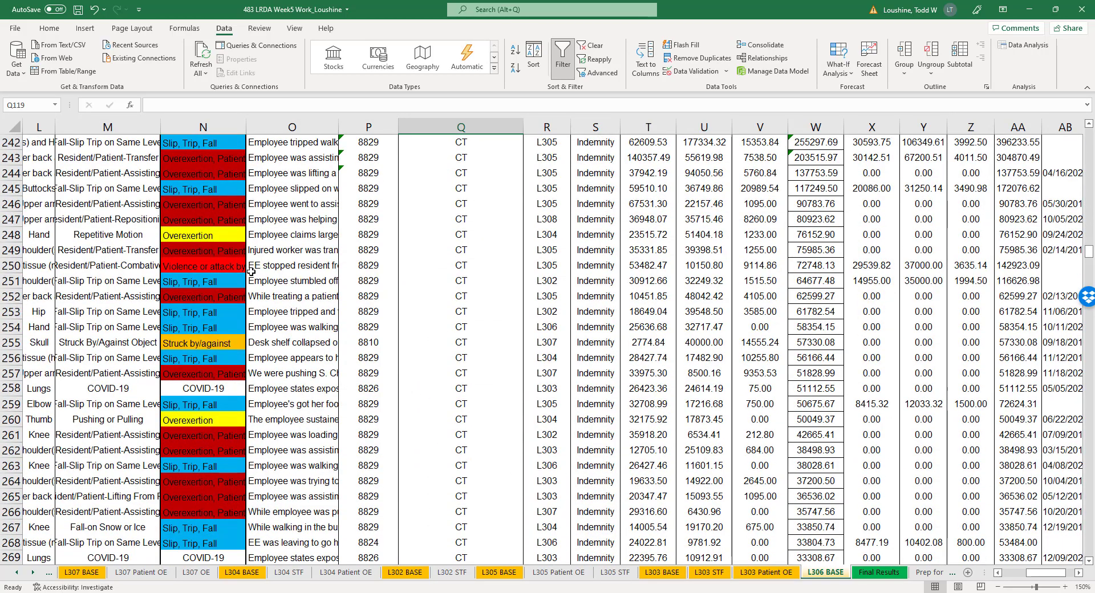
{"action": "scroll", "coordinate": [251, 272], "scroll_direction": "up", "scroll_amount": 3}
{"action": "left_click", "coordinate": [11, 264]}
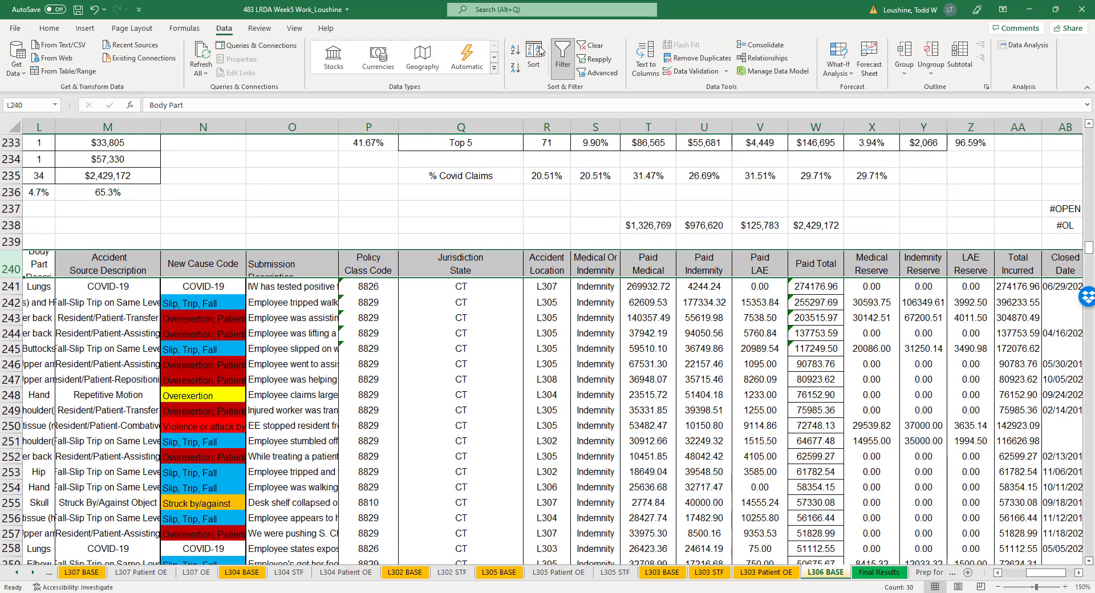
{"action": "left_click", "coordinate": [563, 57]}
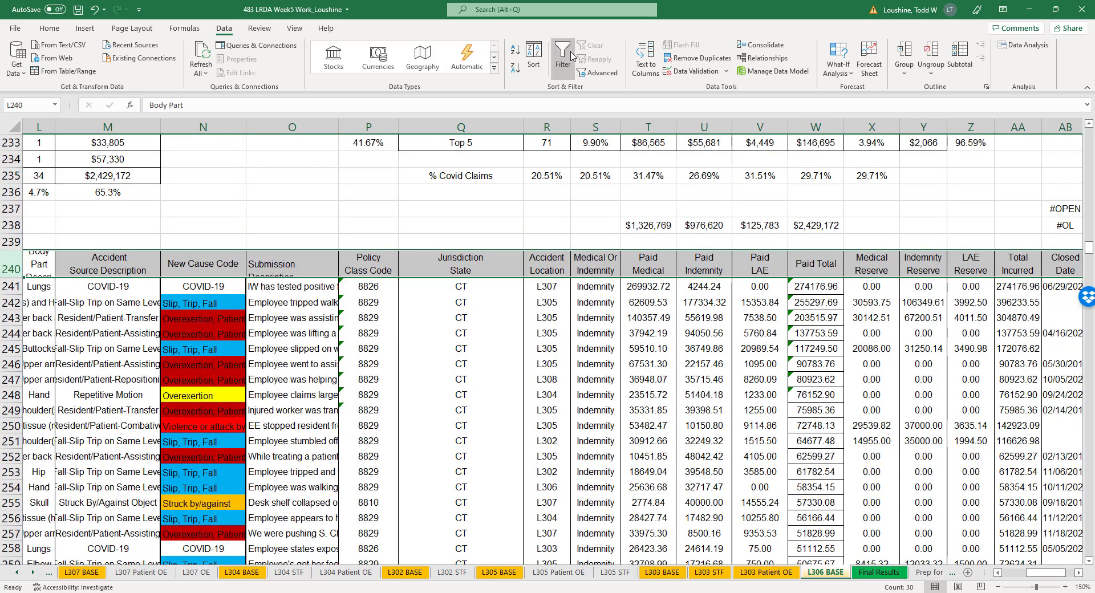
{"action": "left_click", "coordinate": [571, 56]}
{"action": "left_click", "coordinate": [565, 272]}
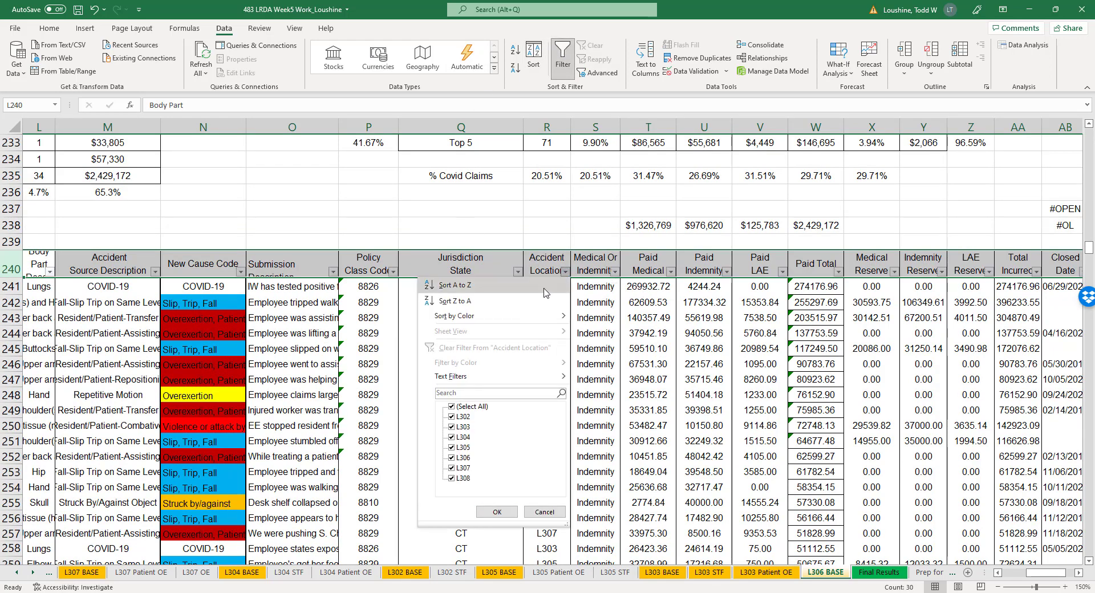
{"action": "left_click", "coordinate": [531, 287]}
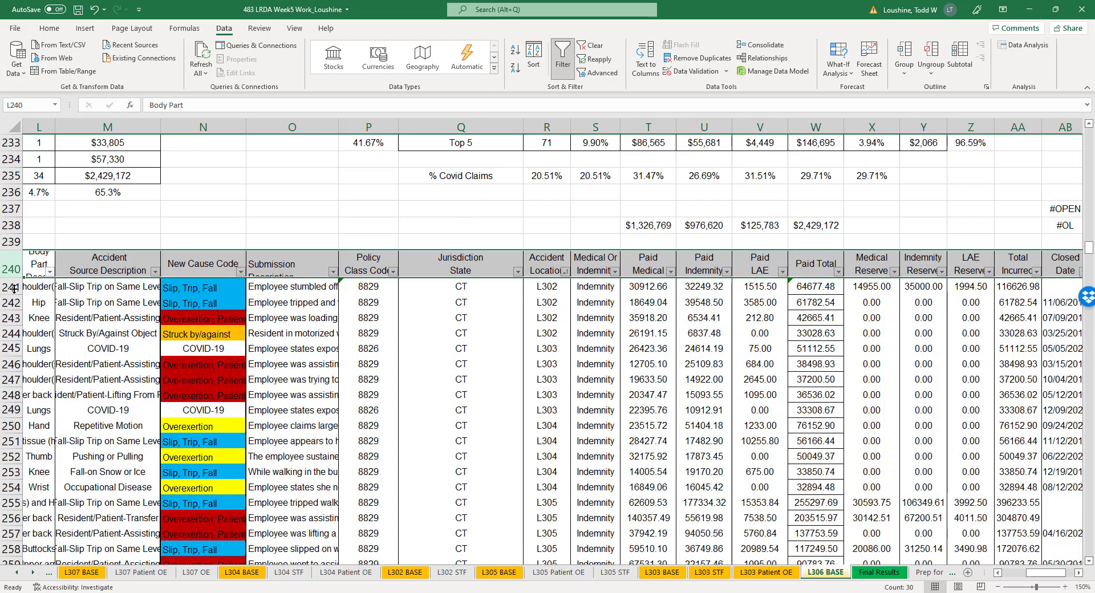
- Delete outlier rows 241 to 263, which hold the locations L302 through L305
{"action": "left_click_drag", "start_coordinate": [14, 288], "coordinate": [6, 352]}
{"action": "left_click_drag", "start_coordinate": [3, 449], "coordinate": [2, 423]}
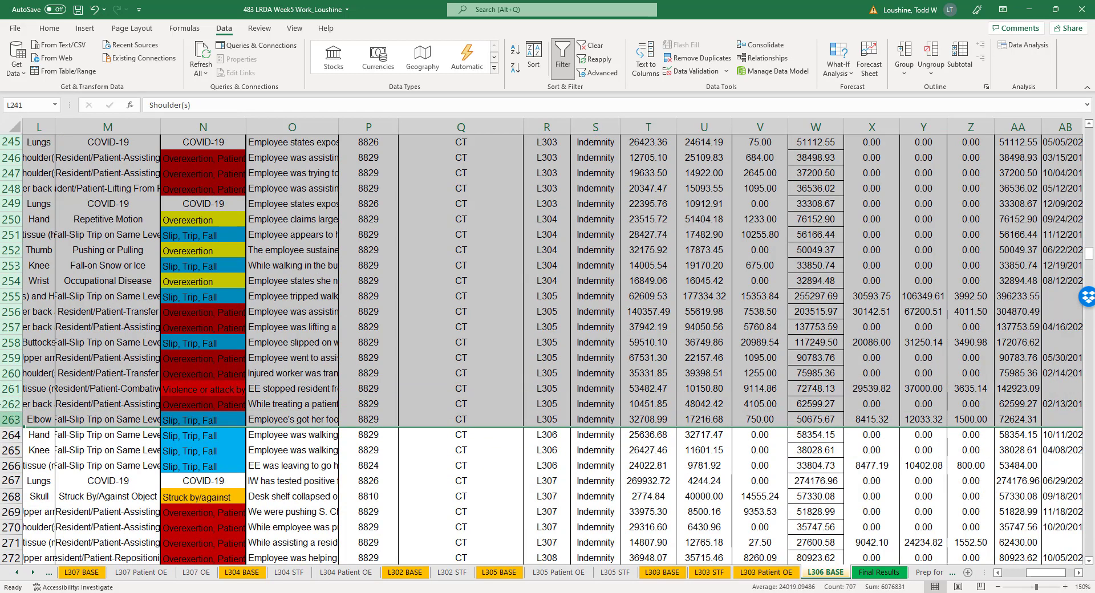
{"action": "right_click", "coordinate": [3, 357]}
{"action": "left_click", "coordinate": [46, 462]}
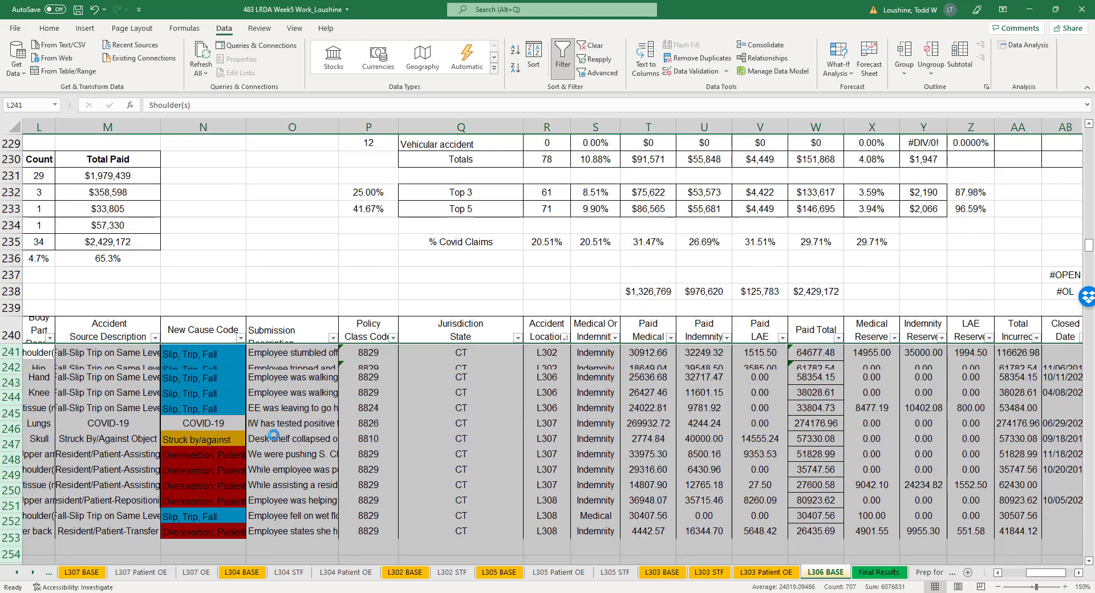
{"action": "left_click", "coordinate": [330, 425]}
- Delete outlier rows 244 to 251 for locations L307 and L308, leaving only the L306 outliers
{"action": "left_click_drag", "start_coordinate": [10, 397], "coordinate": [10, 504]}
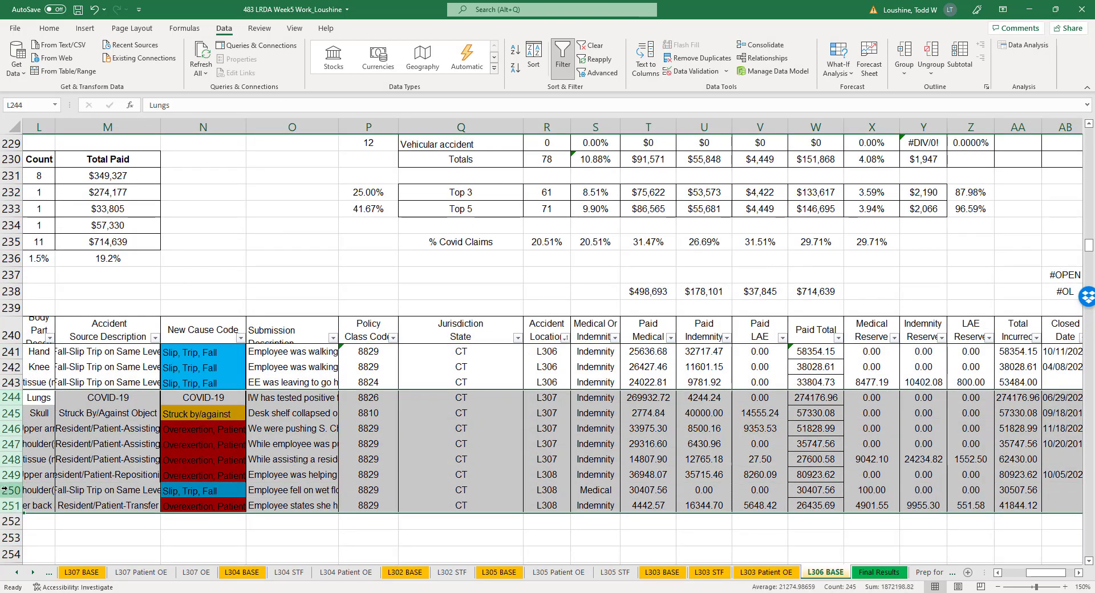
{"action": "right_click", "coordinate": [8, 458]}
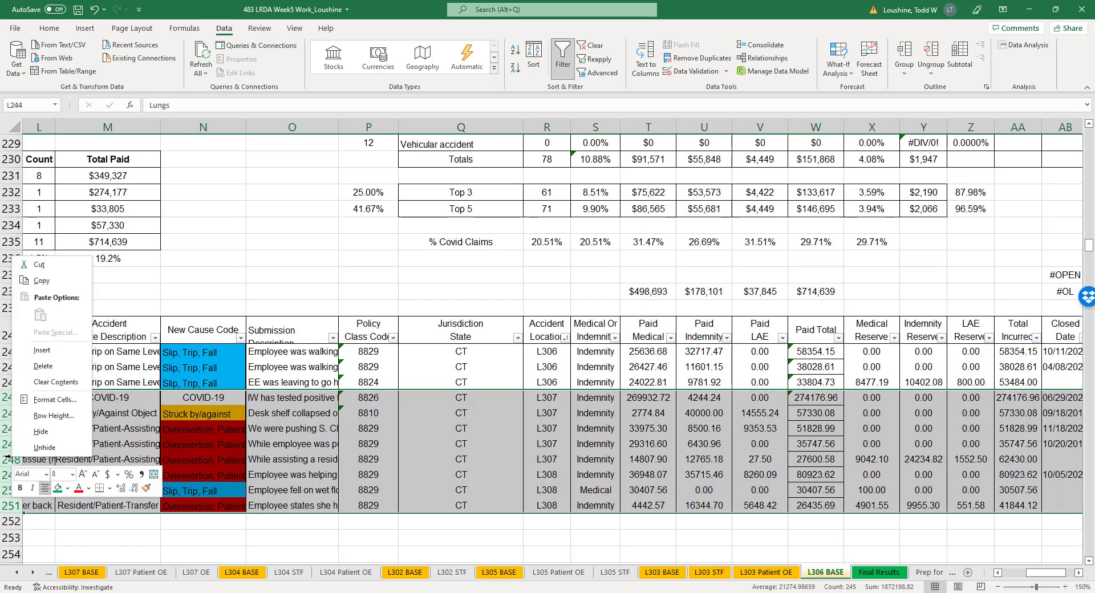
{"action": "left_click", "coordinate": [60, 365]}
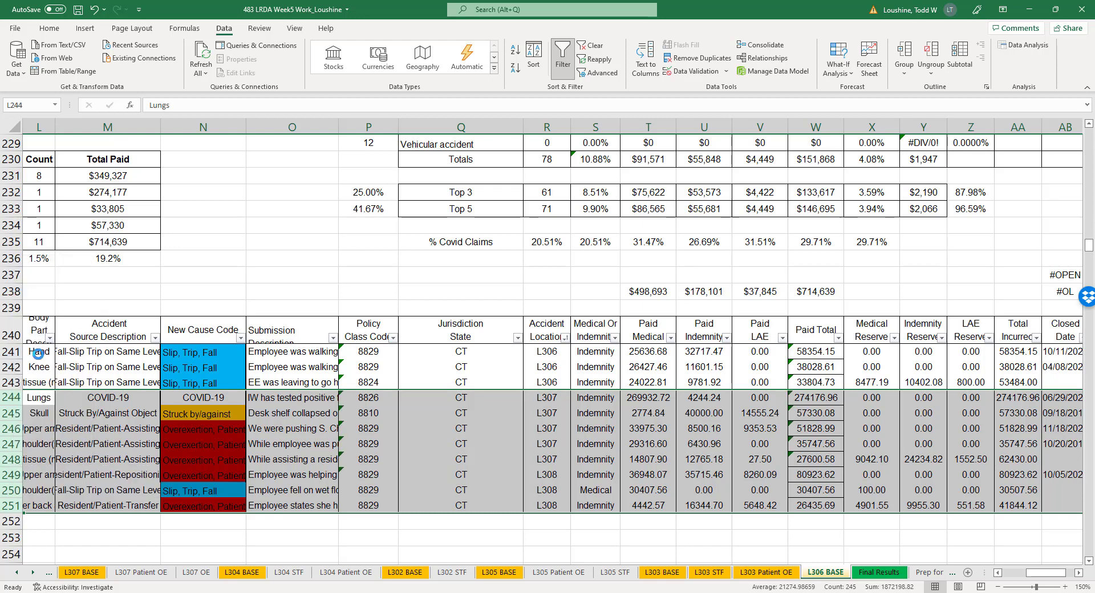
{"action": "left_click", "coordinate": [573, 433]}
- Sort the New Cause Code table Q218:AB229, without headers, by column Z (RPN) from largest to smallest
{"action": "scroll", "coordinate": [627, 450], "scroll_direction": "up", "scroll_amount": 5}
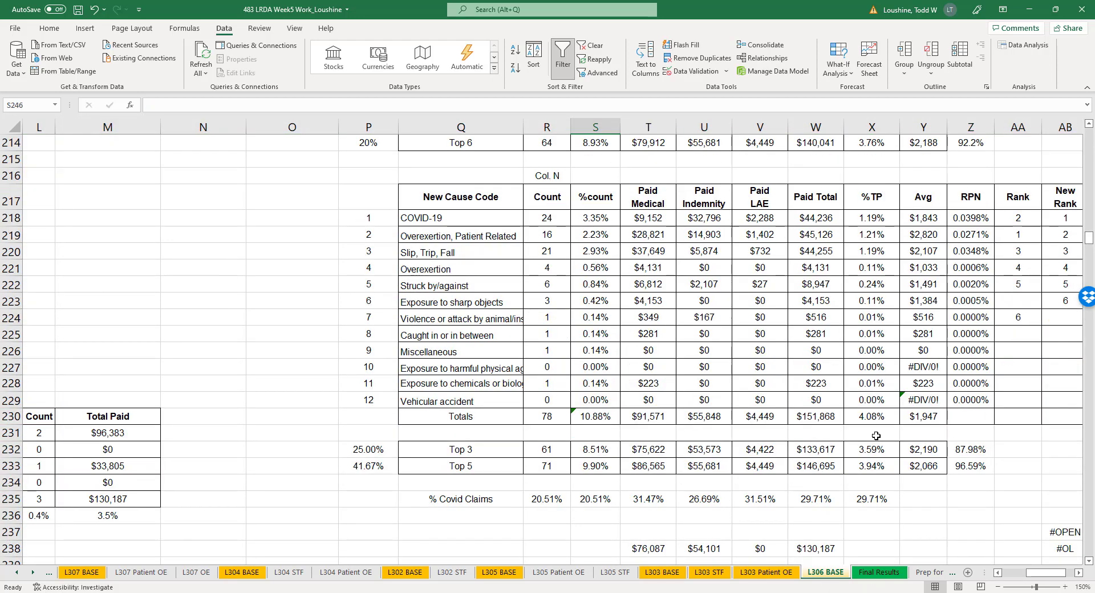
{"action": "left_click", "coordinate": [1078, 572]}
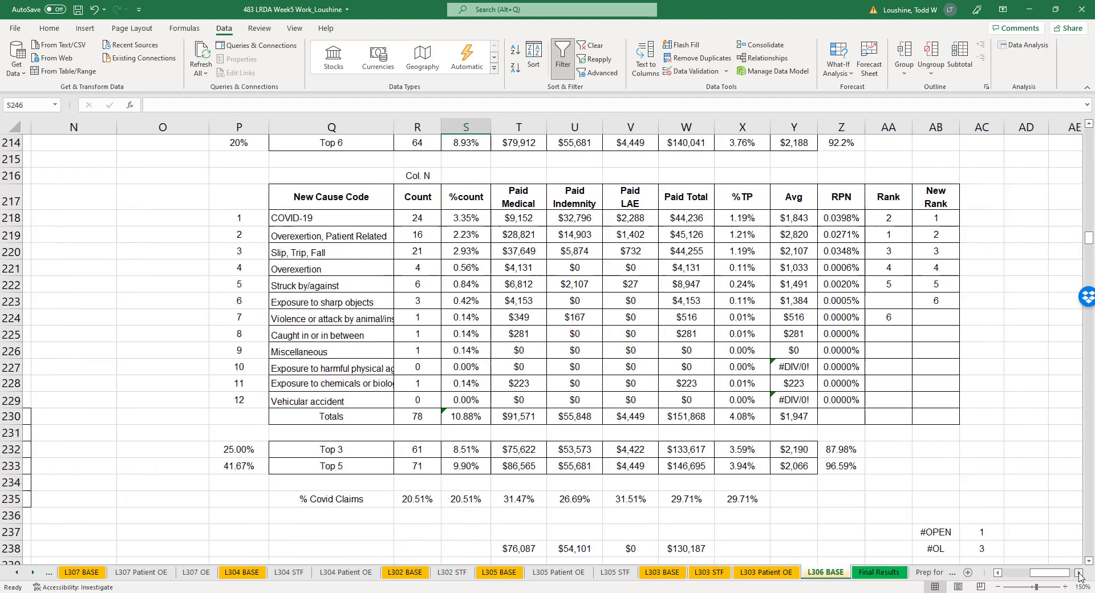
{"action": "left_click", "coordinate": [1078, 573]}
{"action": "left_click_drag", "start_coordinate": [927, 399], "coordinate": [324, 218]}
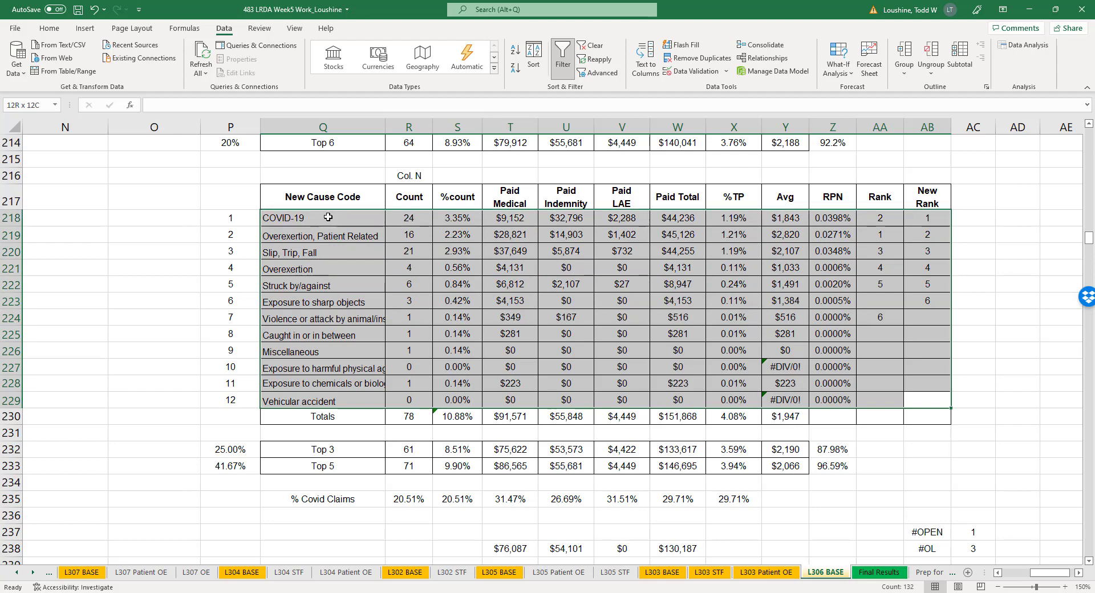
{"action": "left_click", "coordinate": [532, 52]}
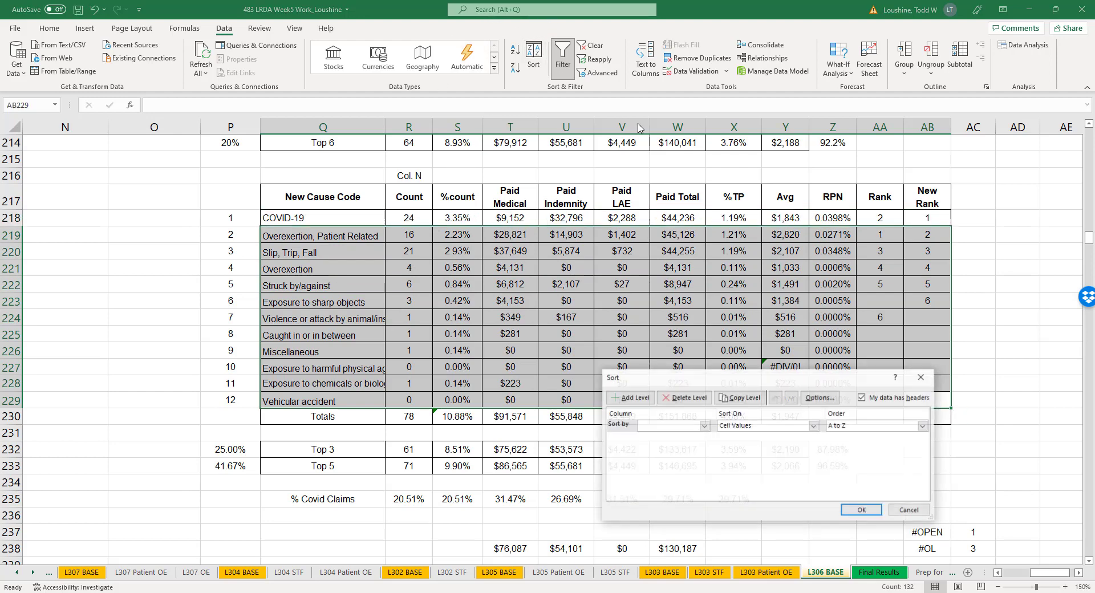
{"action": "left_click", "coordinate": [862, 398]}
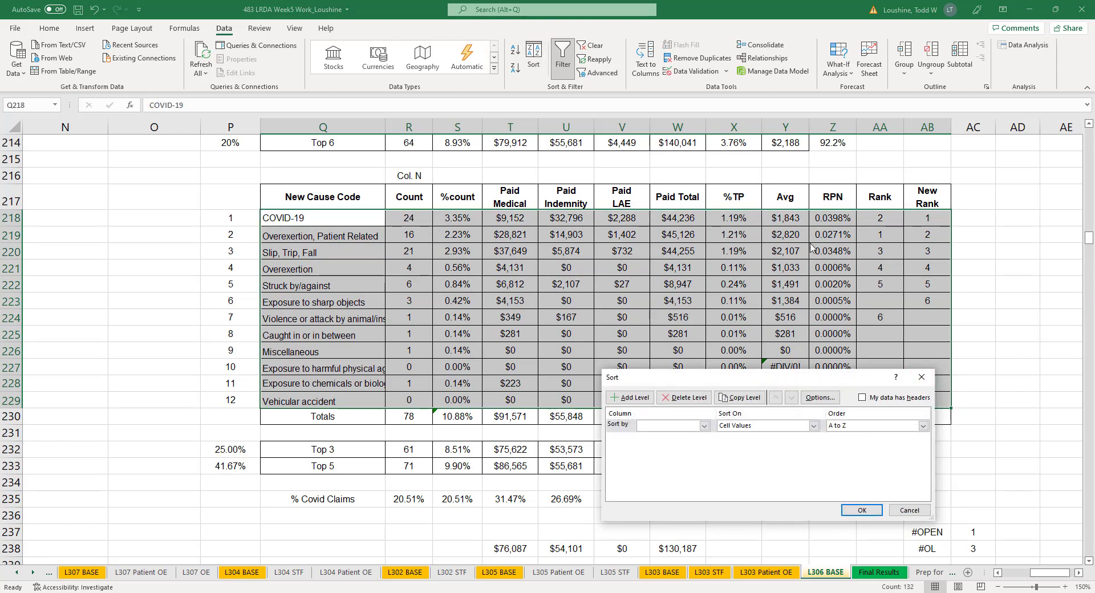
{"action": "left_click", "coordinate": [704, 426]}
{"action": "left_click", "coordinate": [685, 502]}
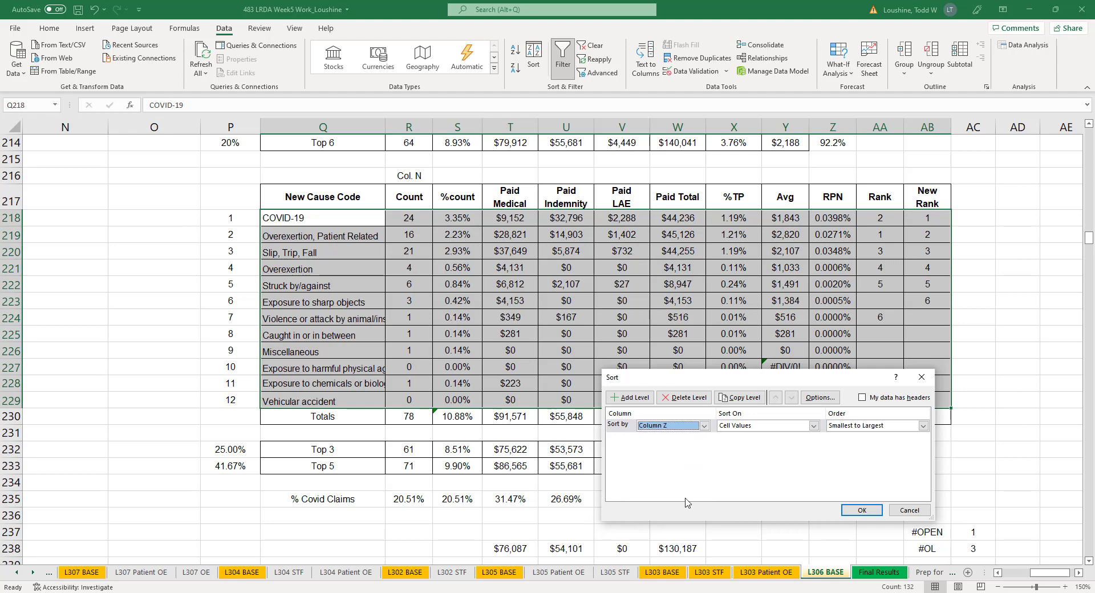
{"action": "left_click", "coordinate": [922, 426]}
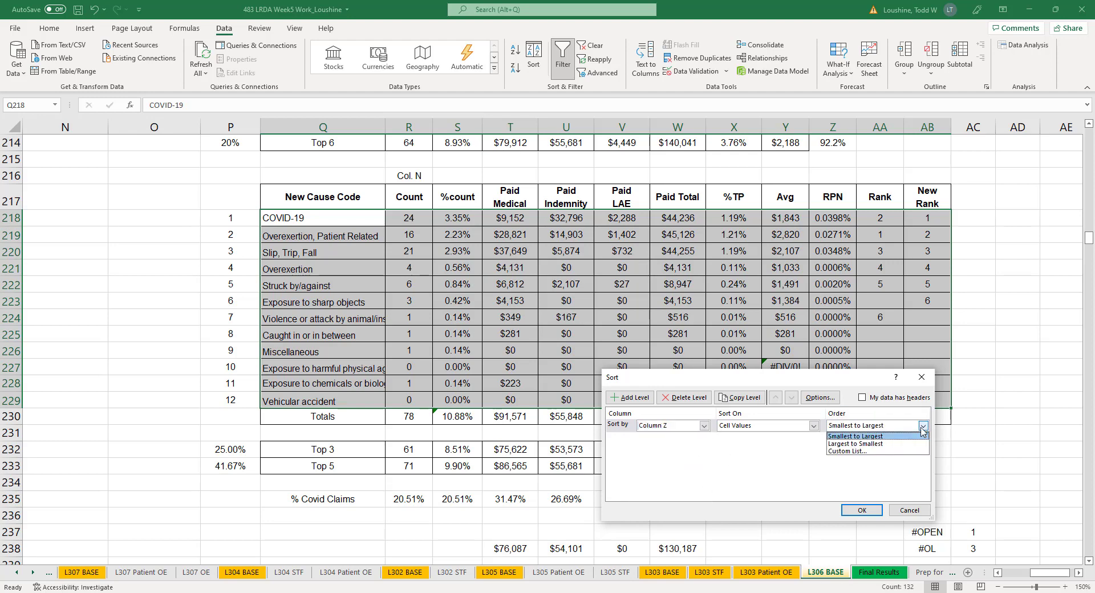
{"action": "left_click", "coordinate": [898, 442]}
{"action": "left_click", "coordinate": [861, 509]}
{"action": "left_click", "coordinate": [1044, 335]}
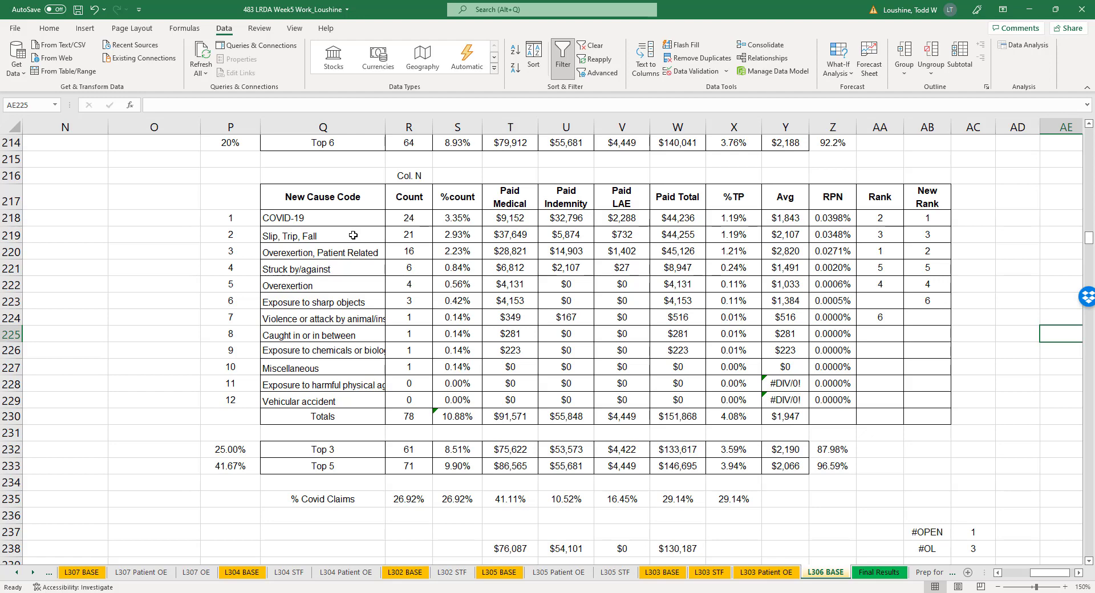
- Vertically center the cause code names in Q218:Q229 within their cells
{"action": "left_click_drag", "start_coordinate": [328, 212], "coordinate": [344, 402]}
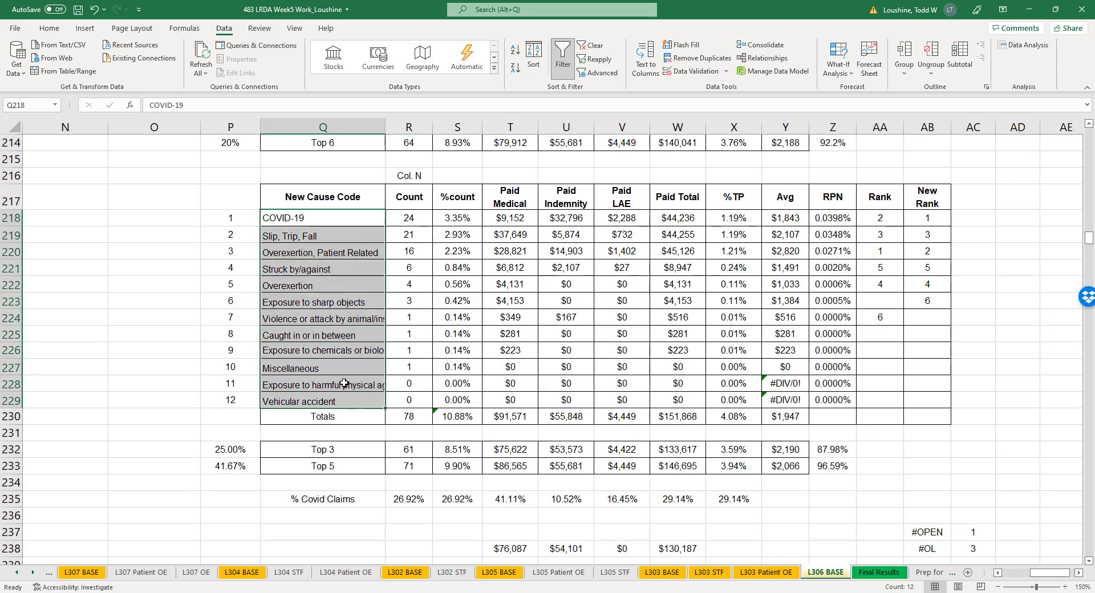
{"action": "left_click", "coordinate": [49, 29]}
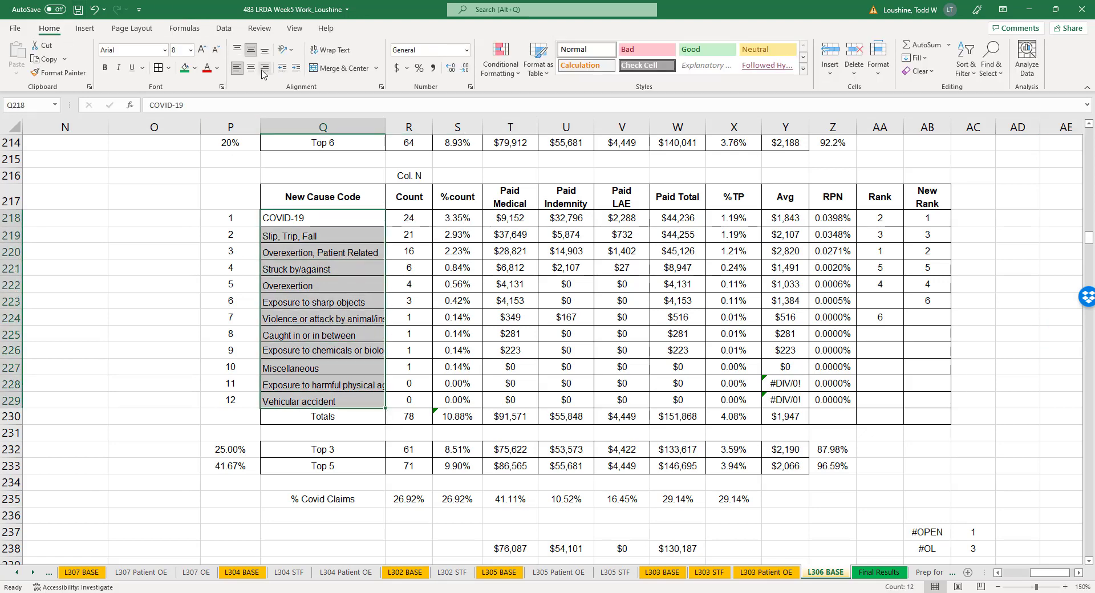
{"action": "left_click", "coordinate": [251, 53]}
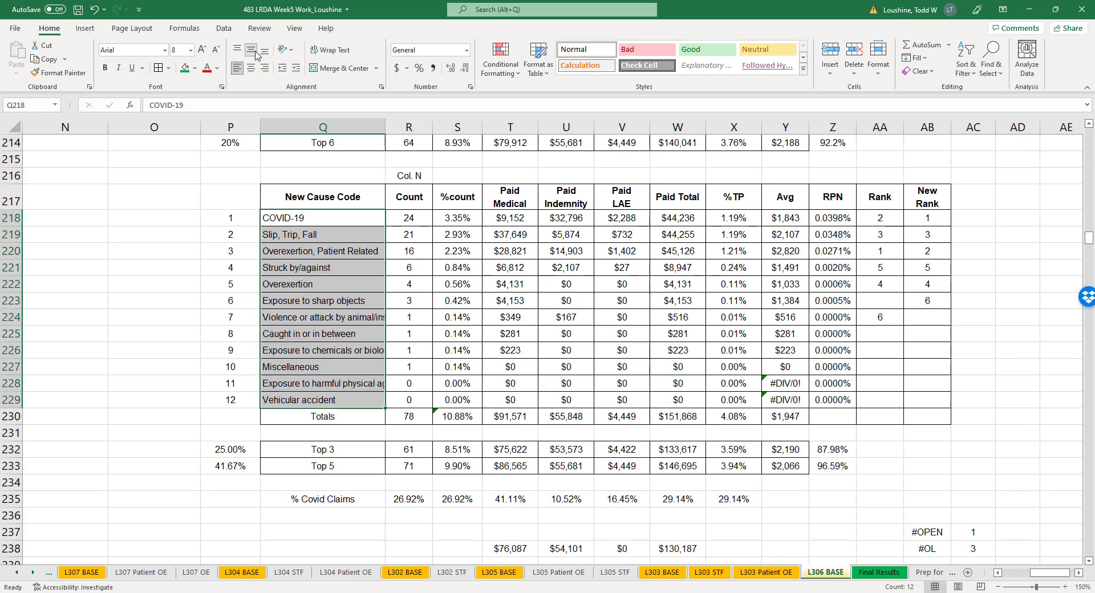
{"action": "left_click", "coordinate": [264, 51]}
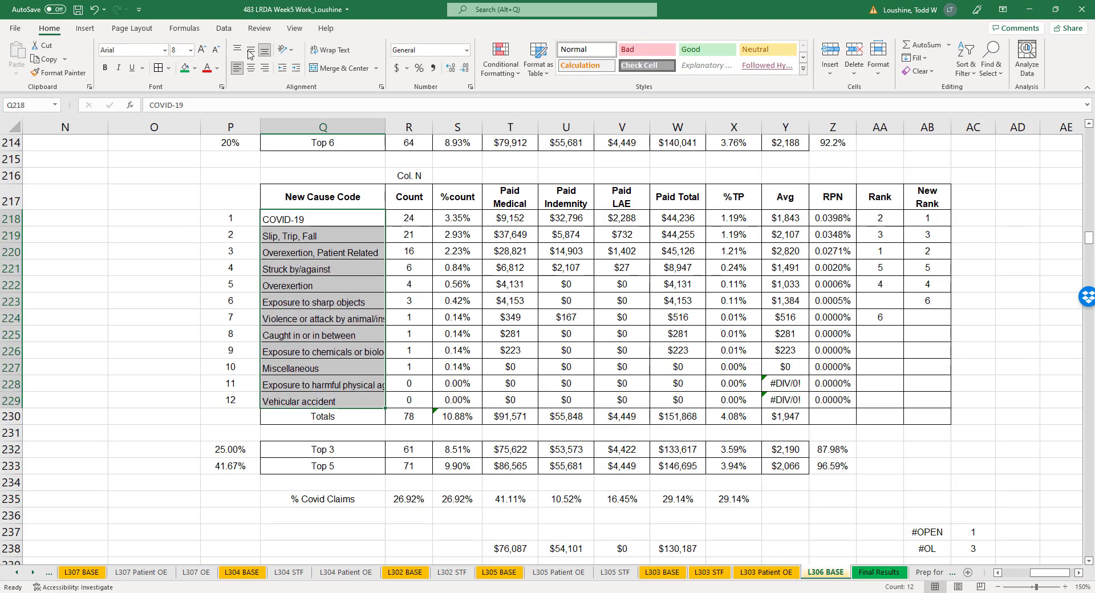
{"action": "left_click", "coordinate": [621, 251]}
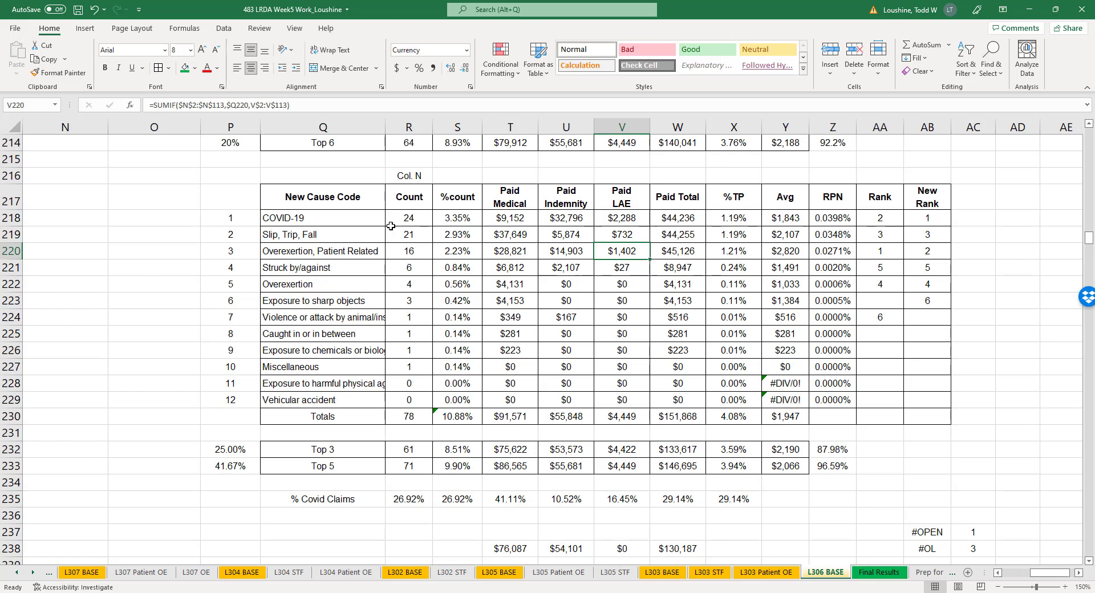
- Copy the entire L306 BASE sheet into a new worksheet placed after it
{"action": "left_click", "coordinate": [13, 127]}
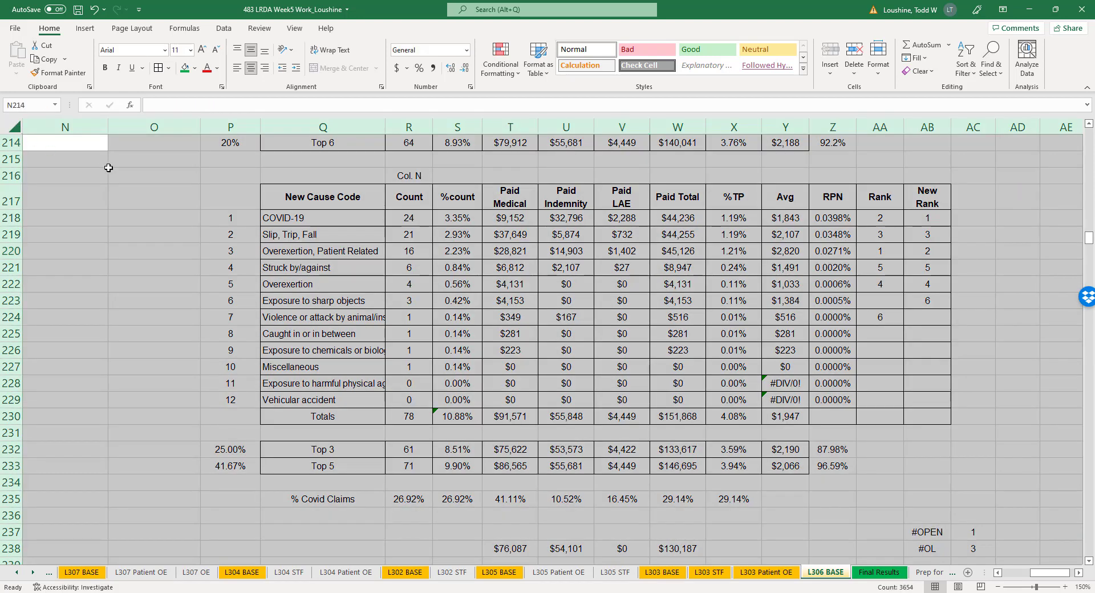
{"action": "key", "text": "ctrl+c"}
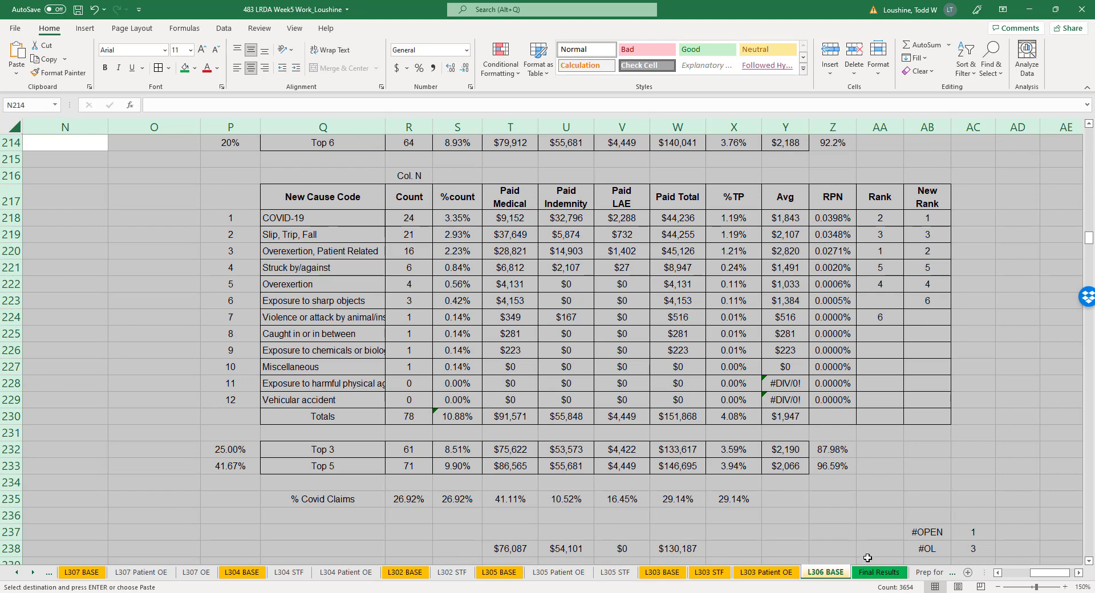
{"action": "left_click", "coordinate": [967, 573]}
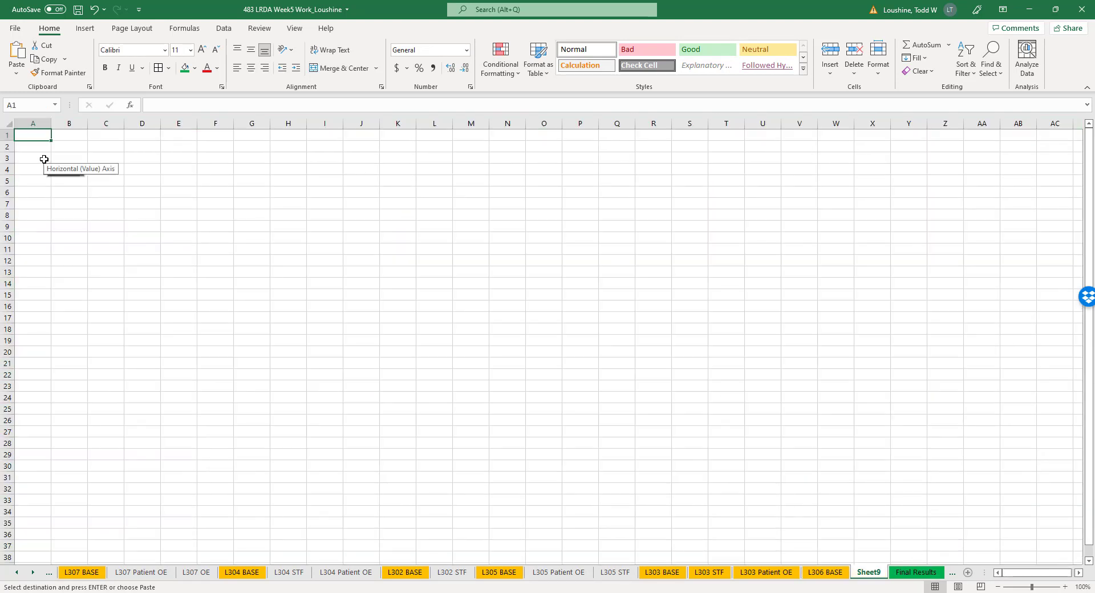
{"action": "key", "text": "ctrl+v"}
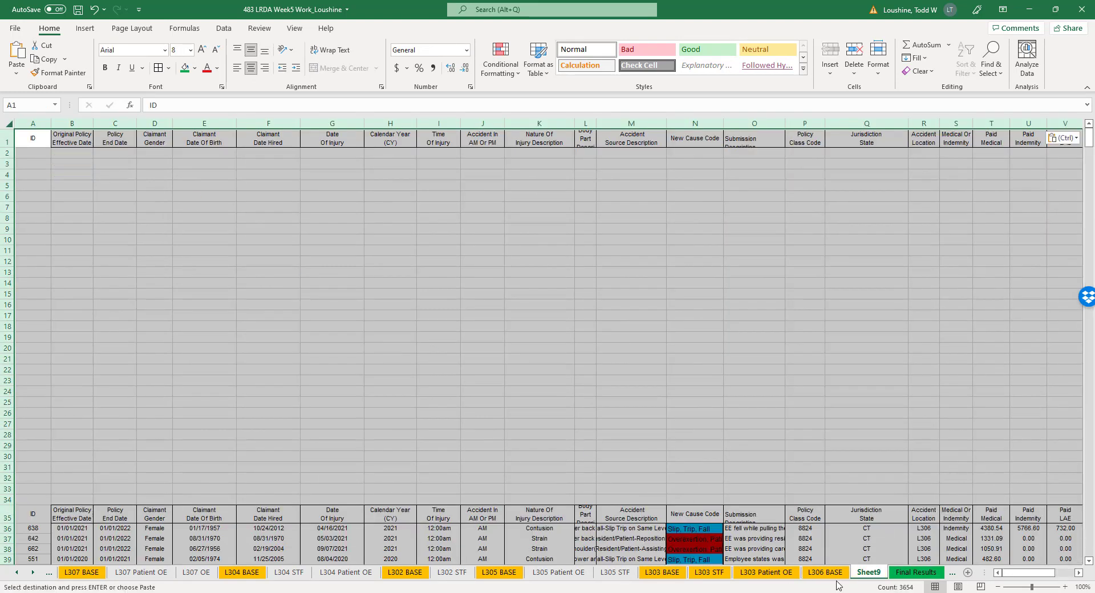
- Rename the new worksheet L306 STF
{"action": "double_click", "coordinate": [862, 573]}
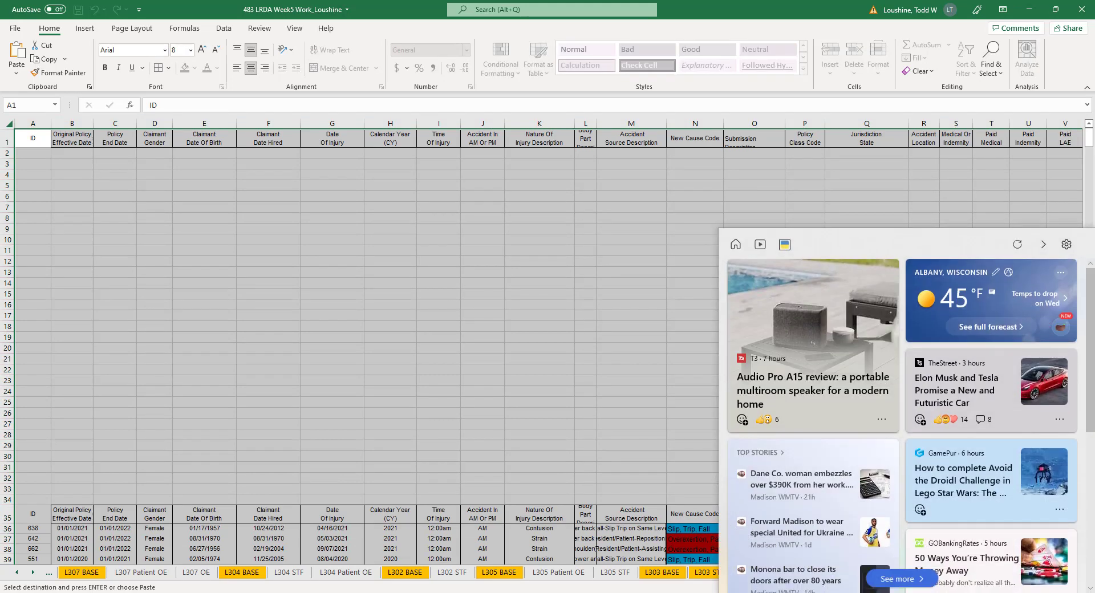
{"action": "left_click", "coordinate": [442, 348]}
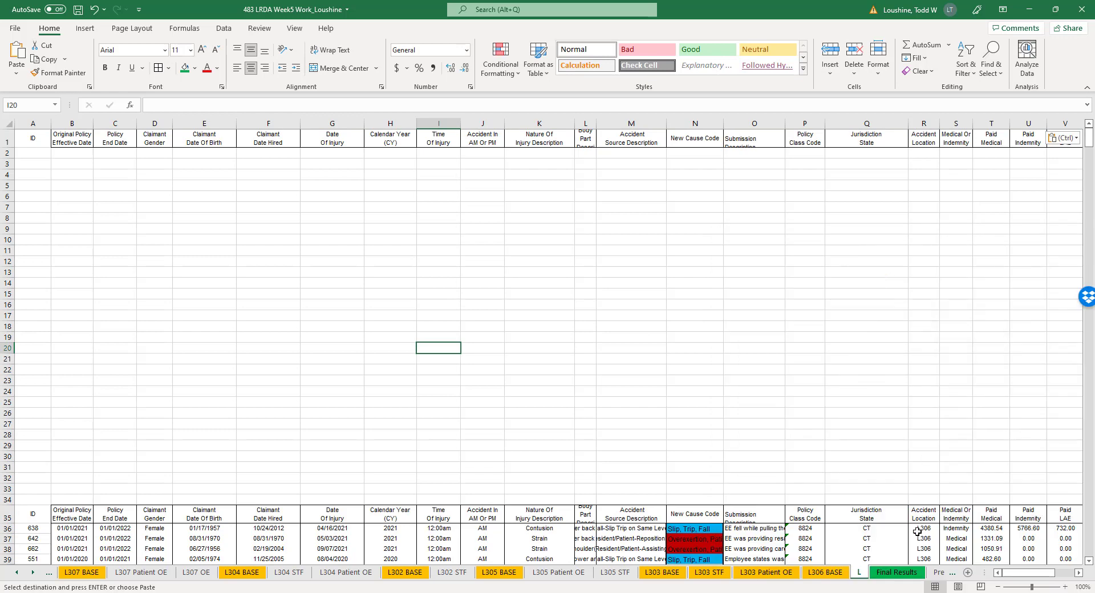
{"action": "double_click", "coordinate": [861, 573]}
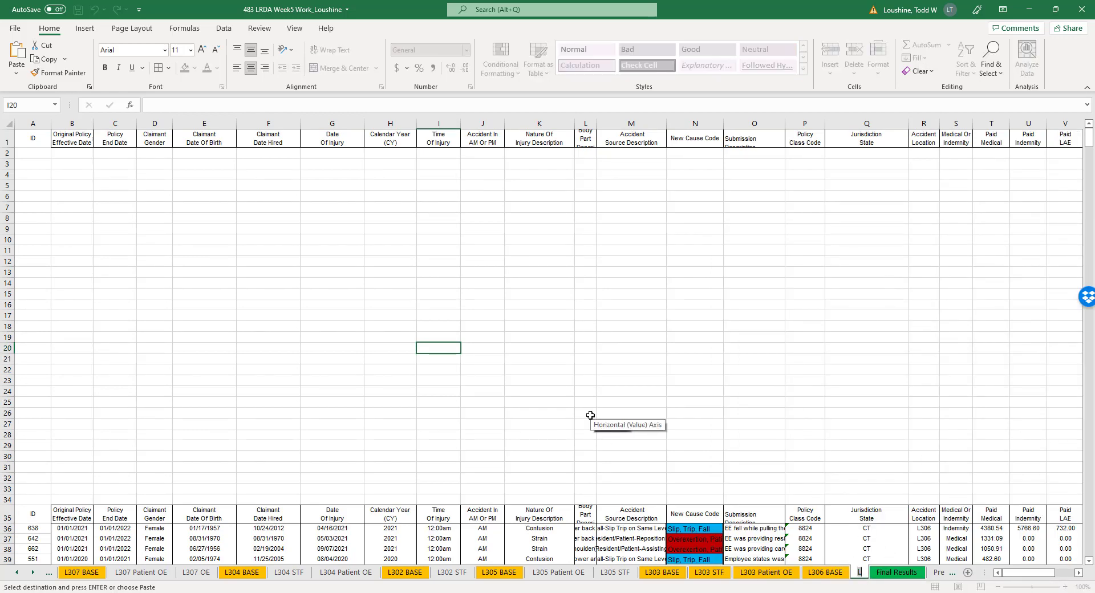
{"action": "type", "text": "L306 STF"}
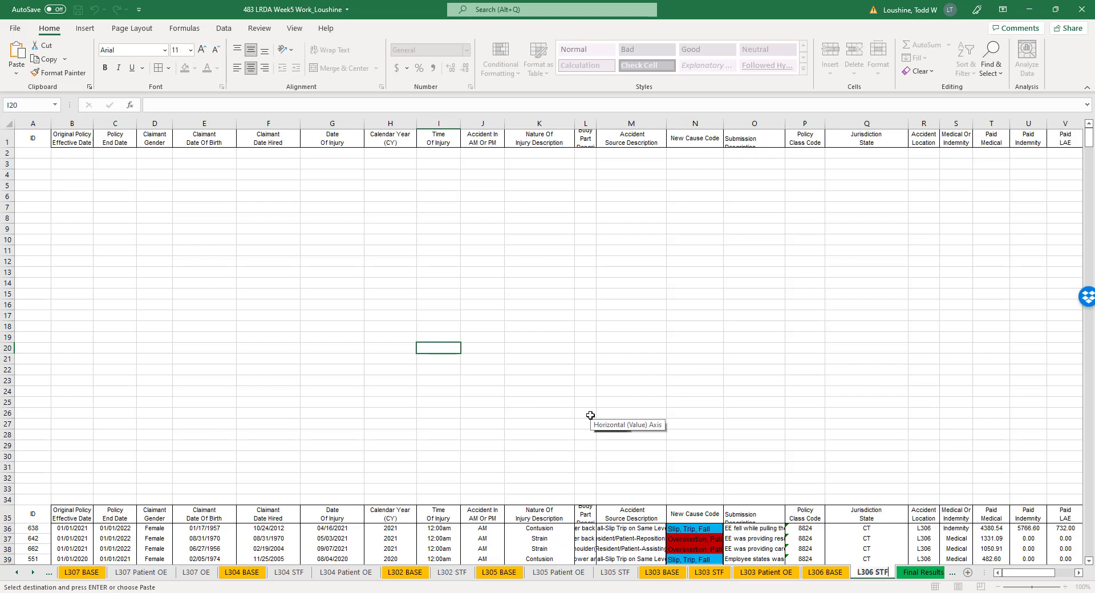
{"action": "left_click", "coordinate": [239, 379]}
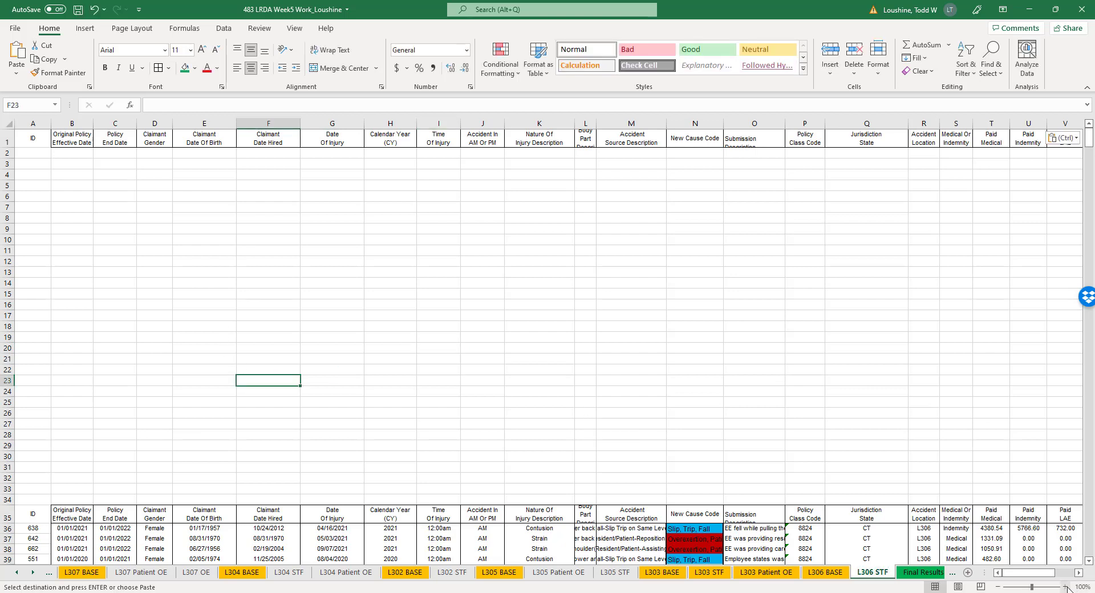
- Add filtering to the claims table's header row 35 and sort the claims by New Cause Code from A to Z
{"action": "left_click", "coordinate": [1064, 587]}
{"action": "left_click", "coordinate": [1065, 587]}
{"action": "left_click", "coordinate": [1067, 587]}
{"action": "left_click", "coordinate": [1066, 587]}
{"action": "left_click", "coordinate": [1066, 588]}
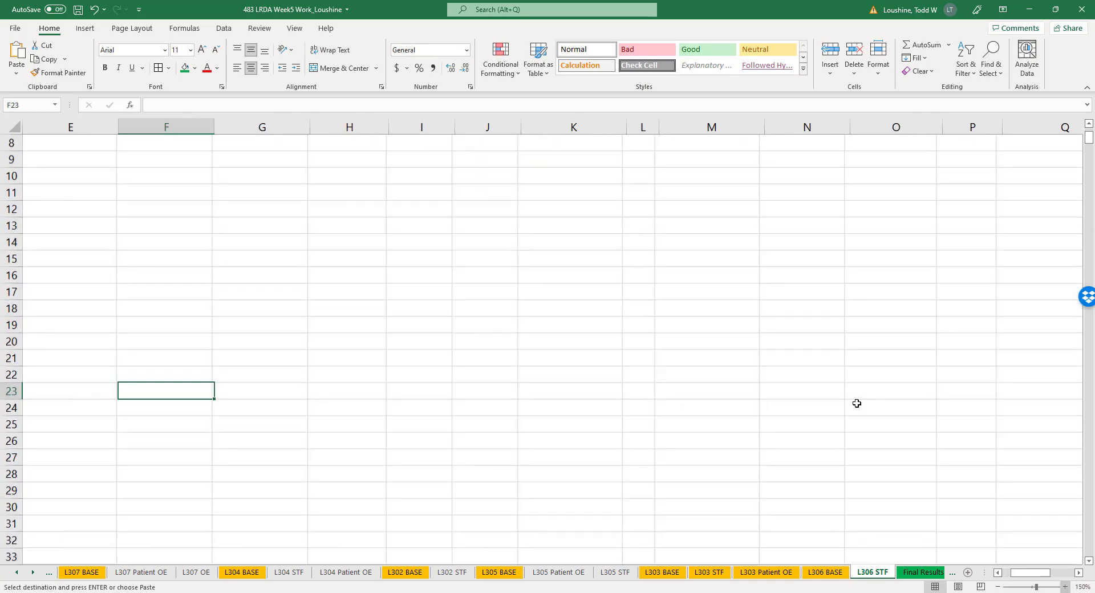
{"action": "scroll", "coordinate": [855, 404], "scroll_direction": "down", "scroll_amount": 4}
{"action": "scroll", "coordinate": [856, 404], "scroll_direction": "down", "scroll_amount": 3}
{"action": "left_click", "coordinate": [11, 251]}
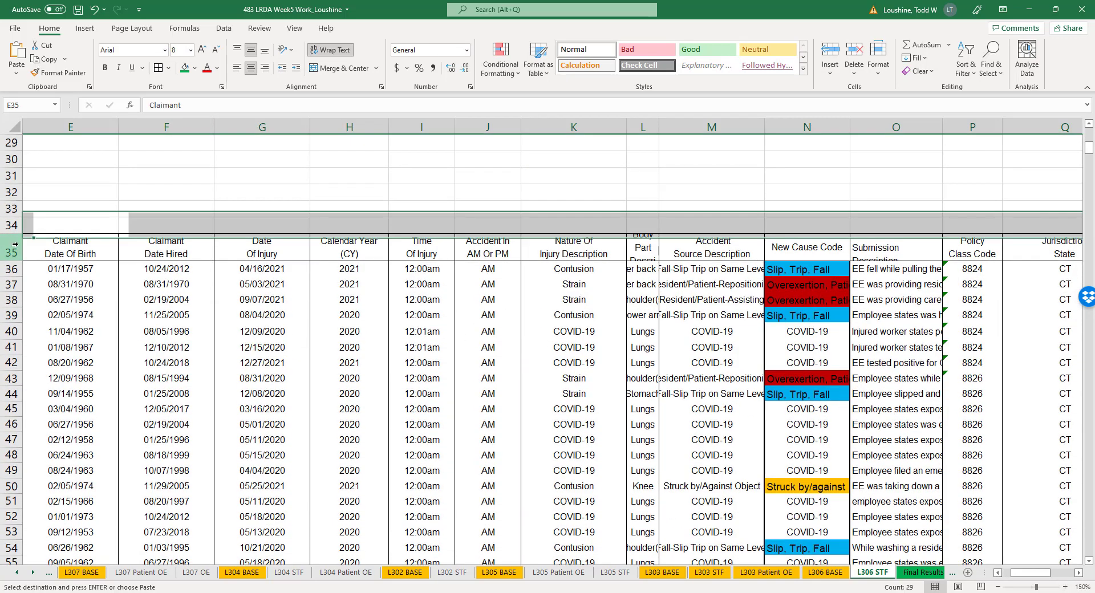
{"action": "left_click", "coordinate": [223, 28]}
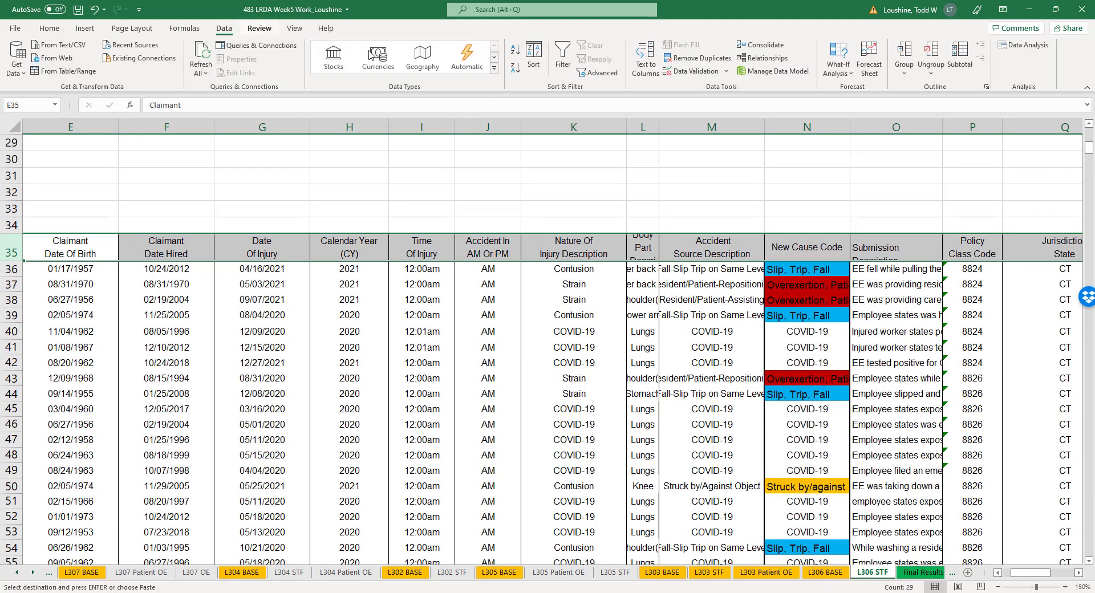
{"action": "left_click", "coordinate": [561, 60]}
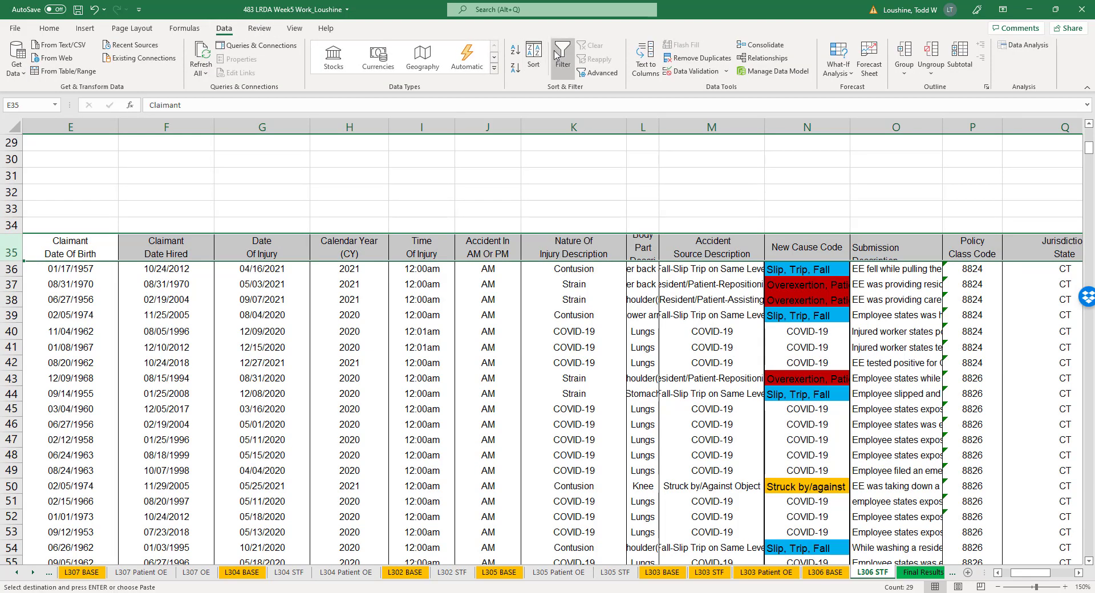
{"action": "left_click", "coordinate": [844, 255]}
{"action": "left_click", "coordinate": [809, 264]}
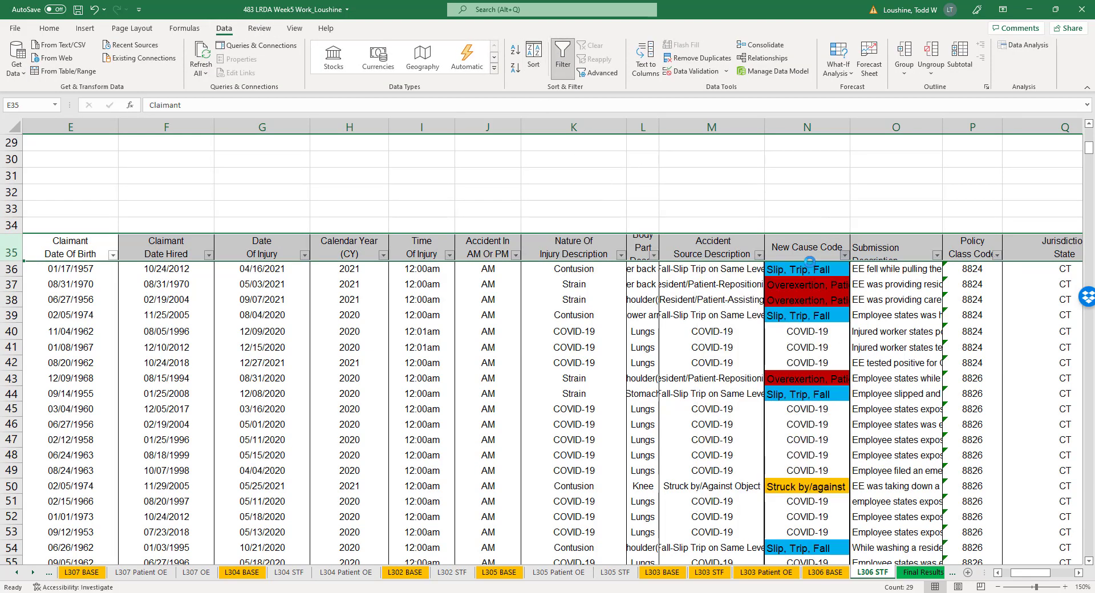
- Delete claim rows 36 to 85, which hold the cause codes sorted before Slip, Trip, Fall
{"action": "left_click", "coordinate": [10, 271]}
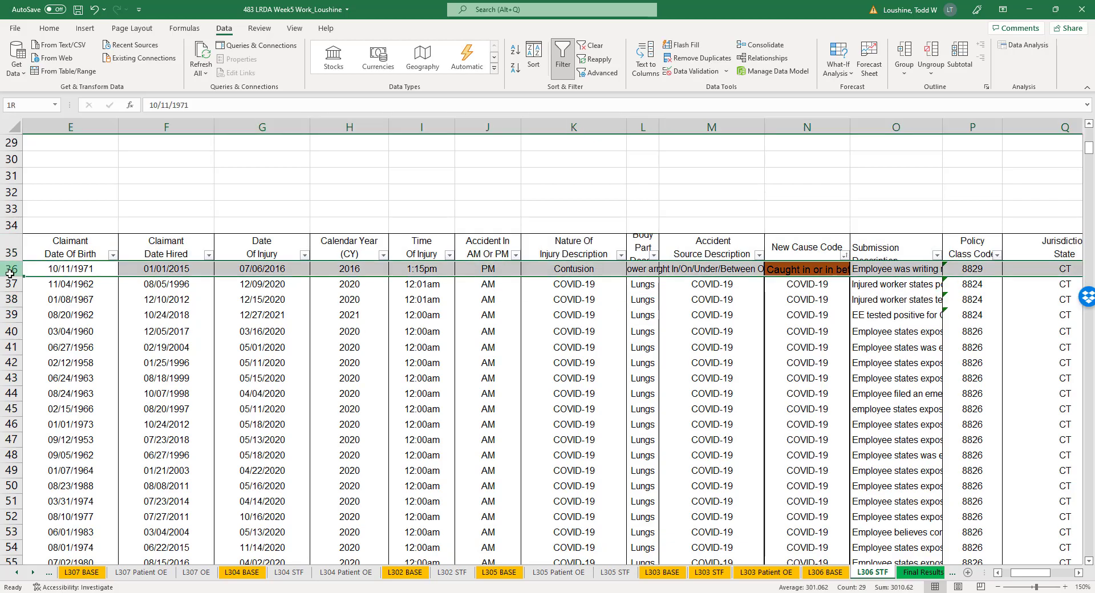
{"action": "left_click_drag", "start_coordinate": [10, 274], "coordinate": [16, 161]}
{"action": "right_click", "coordinate": [16, 159]}
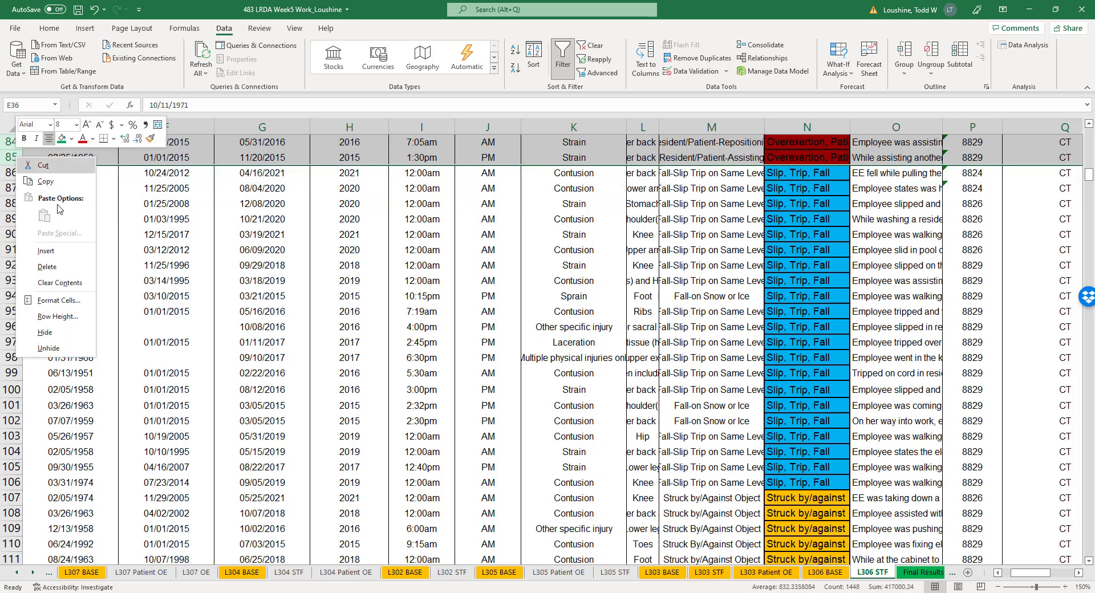
{"action": "left_click", "coordinate": [54, 267]}
{"action": "scroll", "coordinate": [220, 378], "scroll_direction": "up", "scroll_amount": 2}
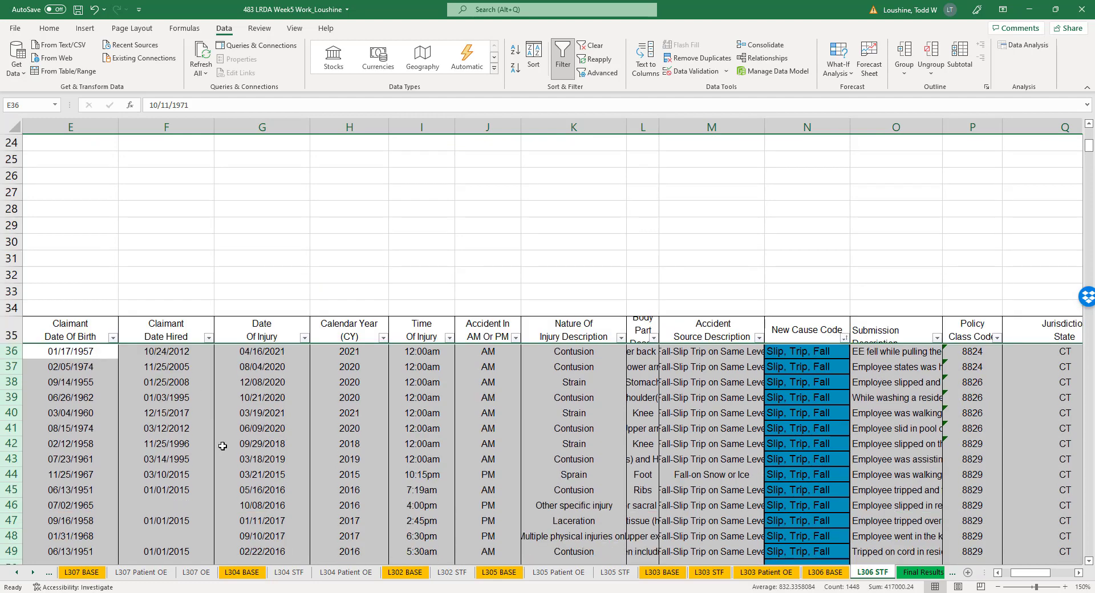
- Delete claim rows 57 to 63 for Struck by/against and Violence or attack, leaving only Slip, Trip, Fall claims
{"action": "scroll", "coordinate": [228, 439], "scroll_direction": "down", "scroll_amount": 5}
{"action": "scroll", "coordinate": [229, 440], "scroll_direction": "down", "scroll_amount": 1}
{"action": "left_click", "coordinate": [228, 360]}
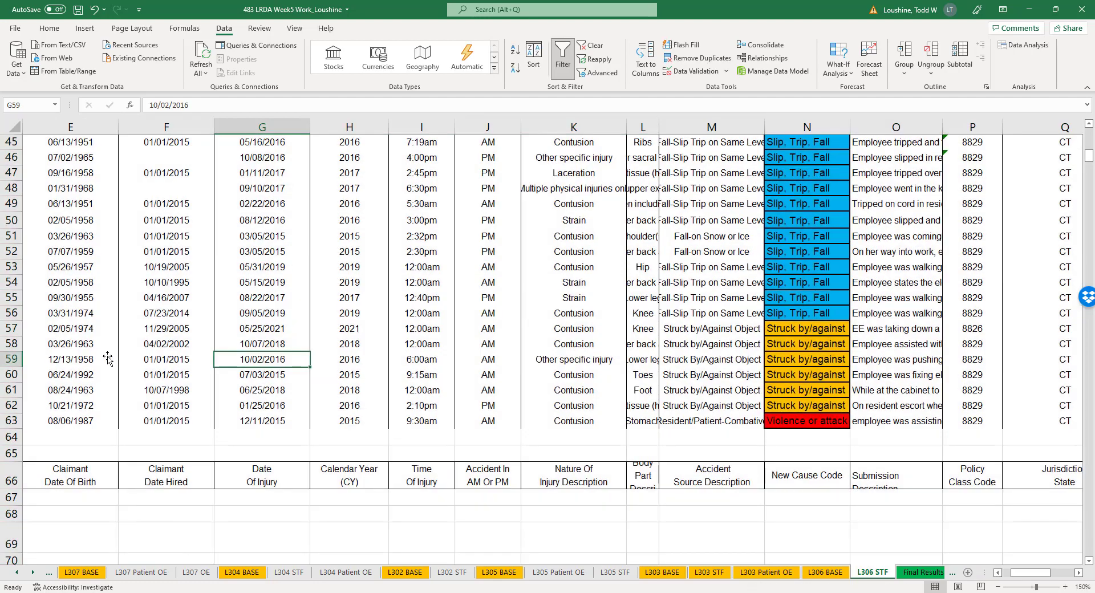
{"action": "left_click", "coordinate": [10, 342]}
{"action": "left_click", "coordinate": [10, 330]}
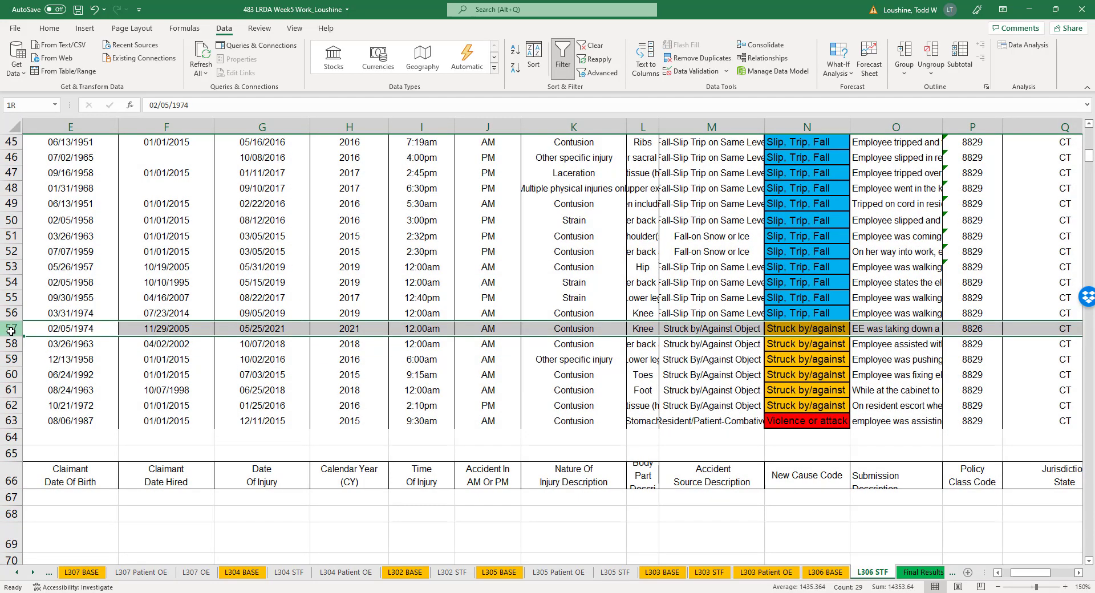
{"action": "left_click_drag", "start_coordinate": [11, 329], "coordinate": [11, 423]}
{"action": "right_click", "coordinate": [7, 390]}
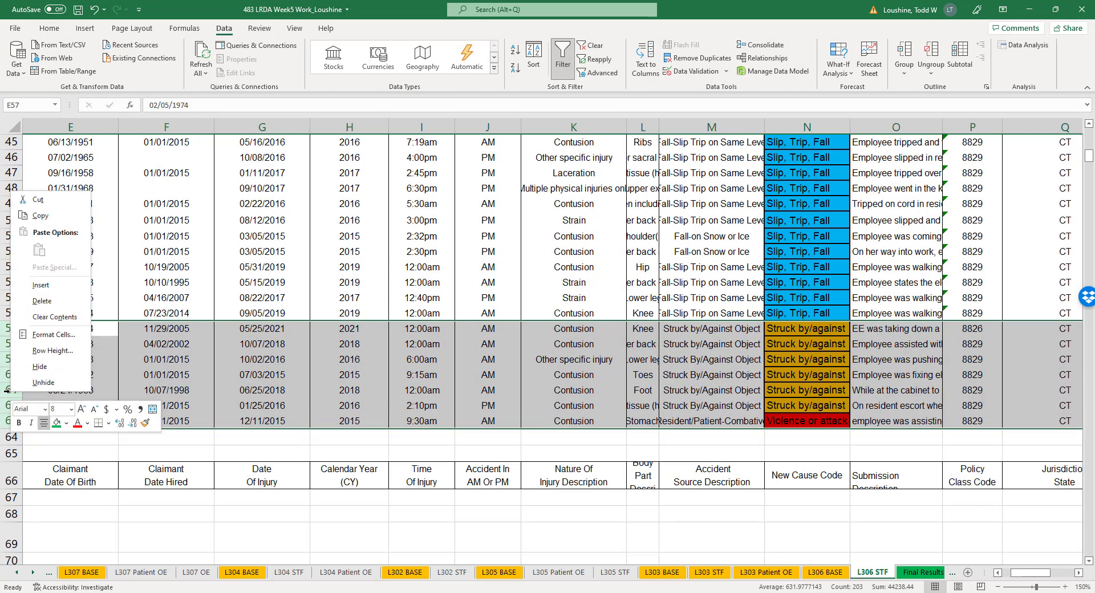
{"action": "left_click", "coordinate": [39, 302]}
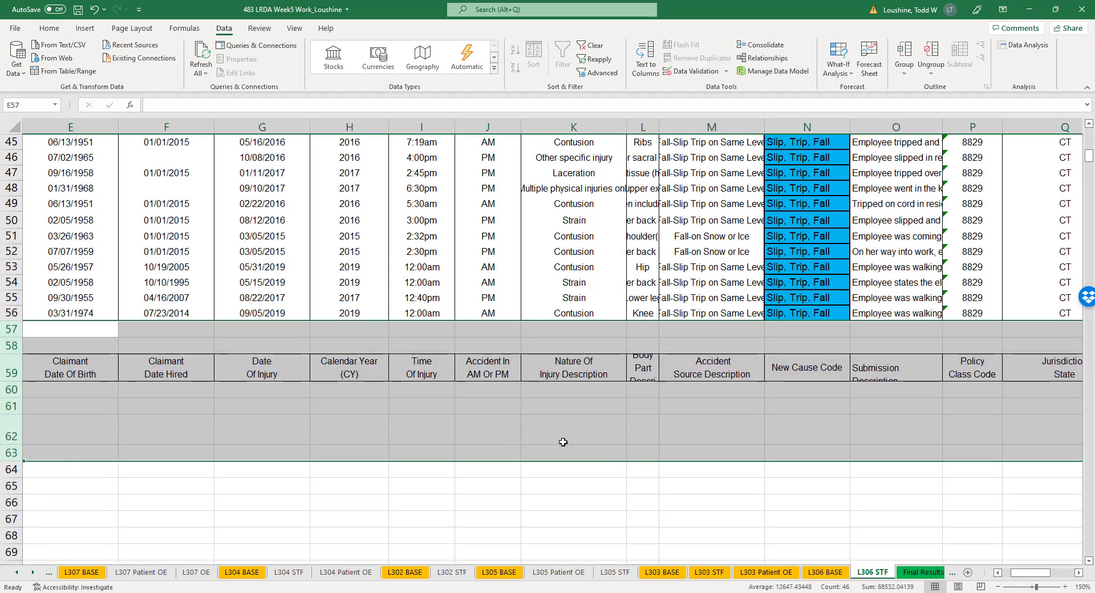
- Examine the forecast, outlier, PCC and New Cause Code tables below the remaining Slip, Trip, Fall claims
{"action": "left_click", "coordinate": [611, 479]}
{"action": "scroll", "coordinate": [612, 479], "scroll_direction": "down", "scroll_amount": 6}
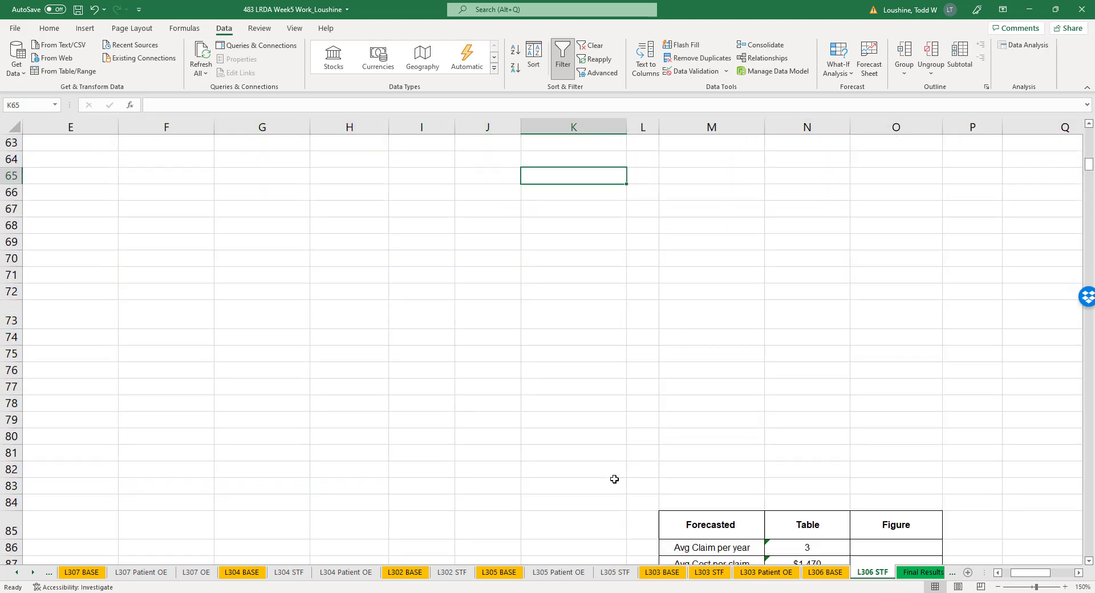
{"action": "scroll", "coordinate": [619, 474], "scroll_direction": "down", "scroll_amount": 4}
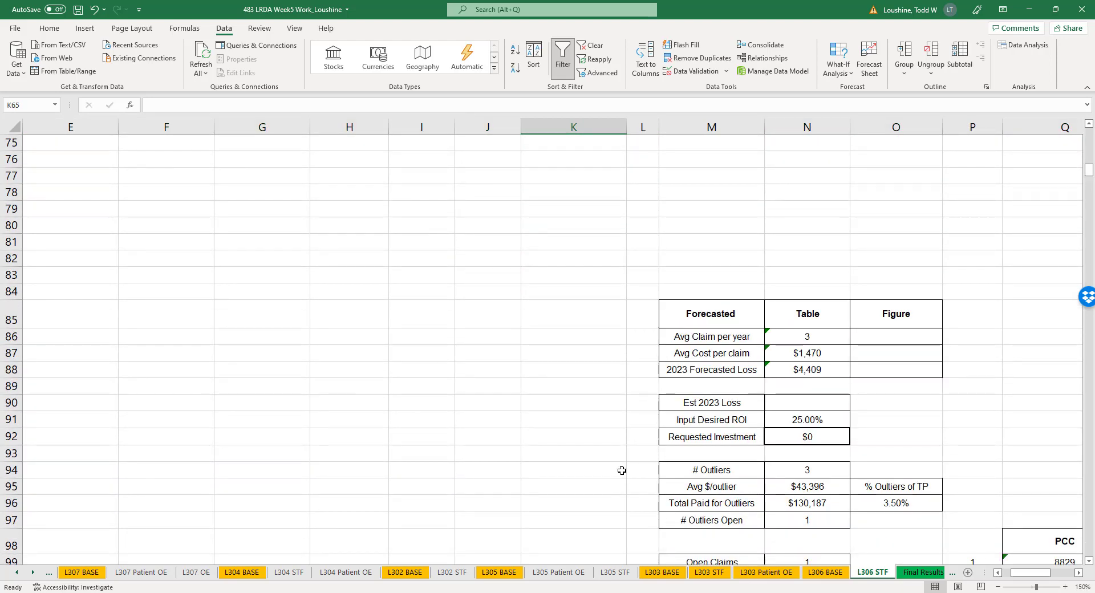
{"action": "scroll", "coordinate": [622, 471], "scroll_direction": "down", "scroll_amount": 3}
{"action": "scroll", "coordinate": [638, 462], "scroll_direction": "down", "scroll_amount": 11}
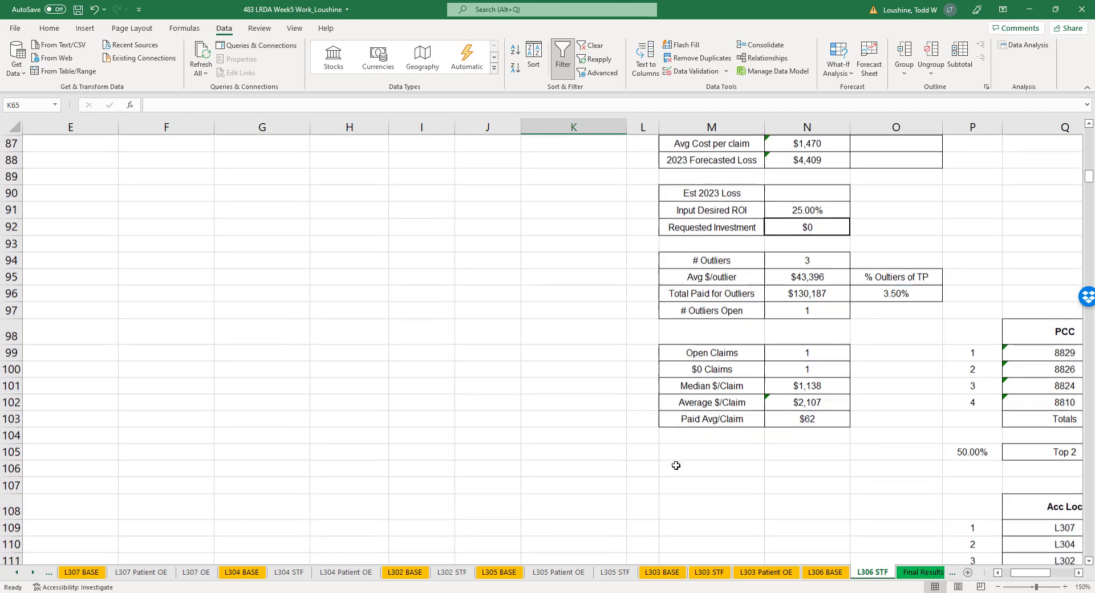
{"action": "scroll", "coordinate": [680, 463], "scroll_direction": "down", "scroll_amount": 17}
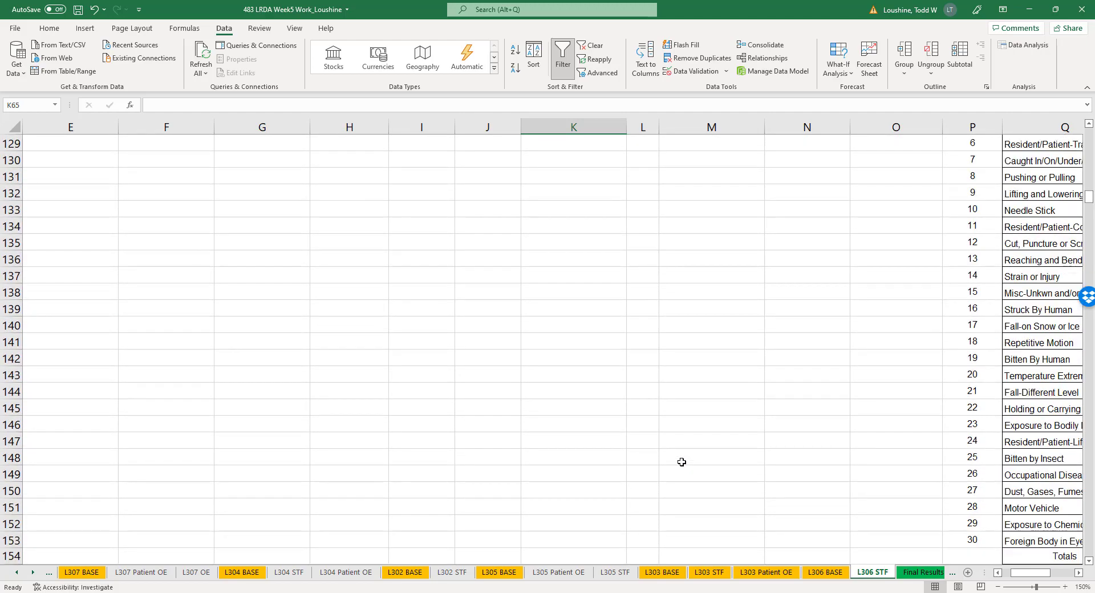
{"action": "scroll", "coordinate": [683, 461], "scroll_direction": "down", "scroll_amount": 2}
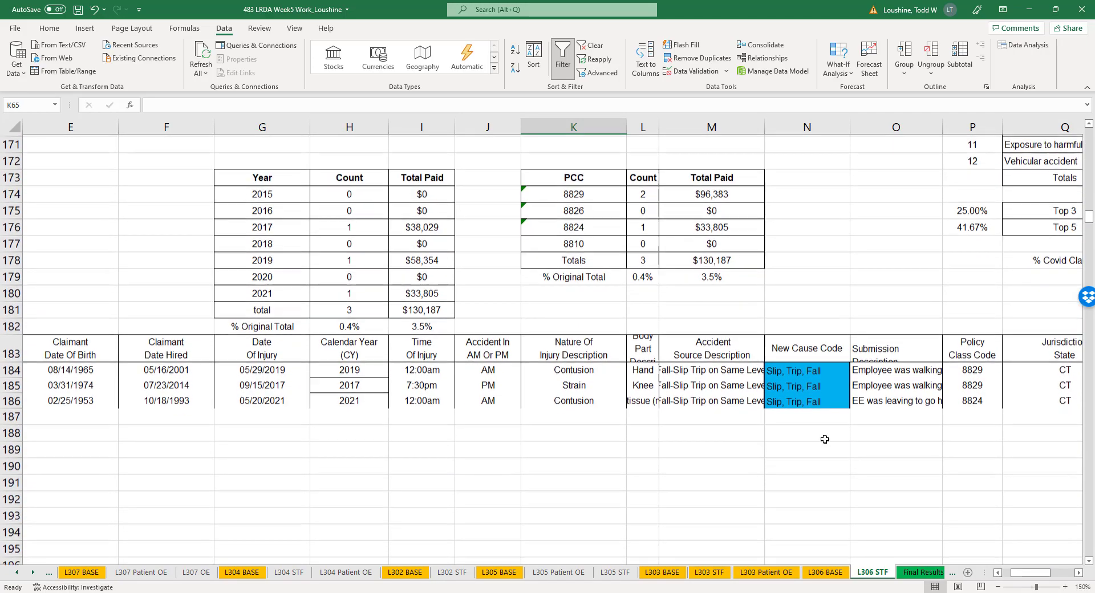
{"action": "scroll", "coordinate": [935, 466], "scroll_direction": "up", "scroll_amount": 4}
{"action": "left_click_drag", "start_coordinate": [1033, 575], "coordinate": [1050, 575]}
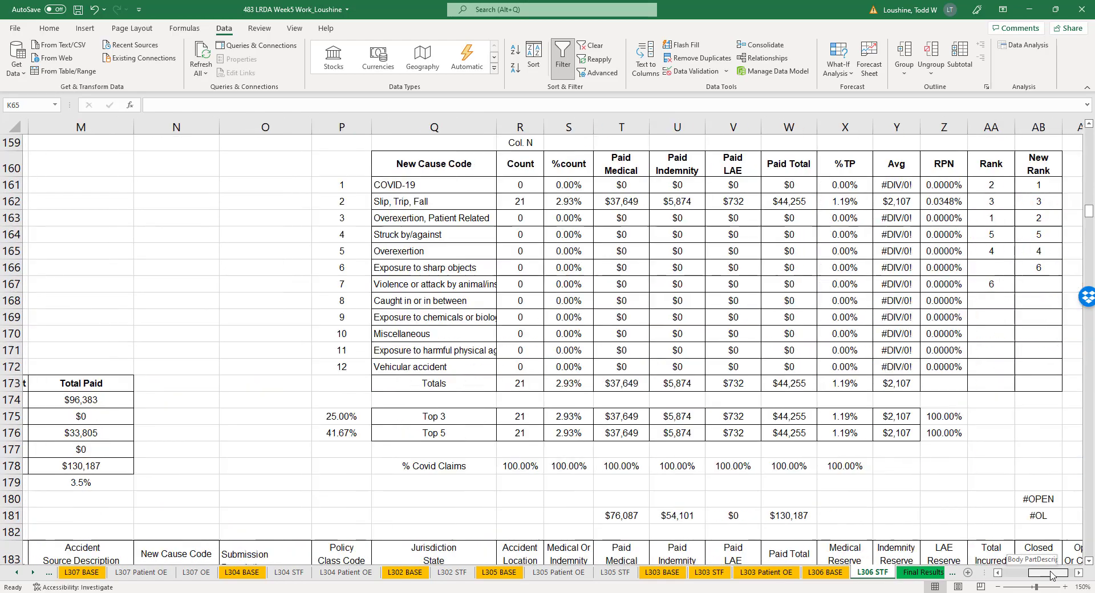
- Extend the 5-yr Avg formula for Count in the yearly table to include 2020, averaging S86:S91
{"action": "scroll", "coordinate": [524, 428], "scroll_direction": "up", "scroll_amount": 9}
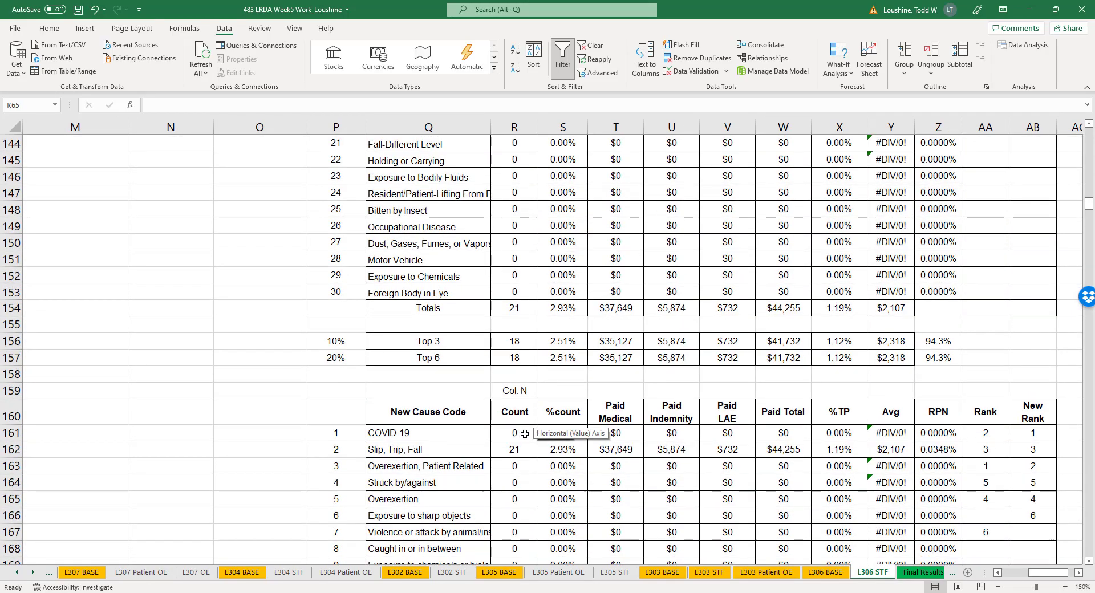
{"action": "scroll", "coordinate": [536, 423], "scroll_direction": "up", "scroll_amount": 17}
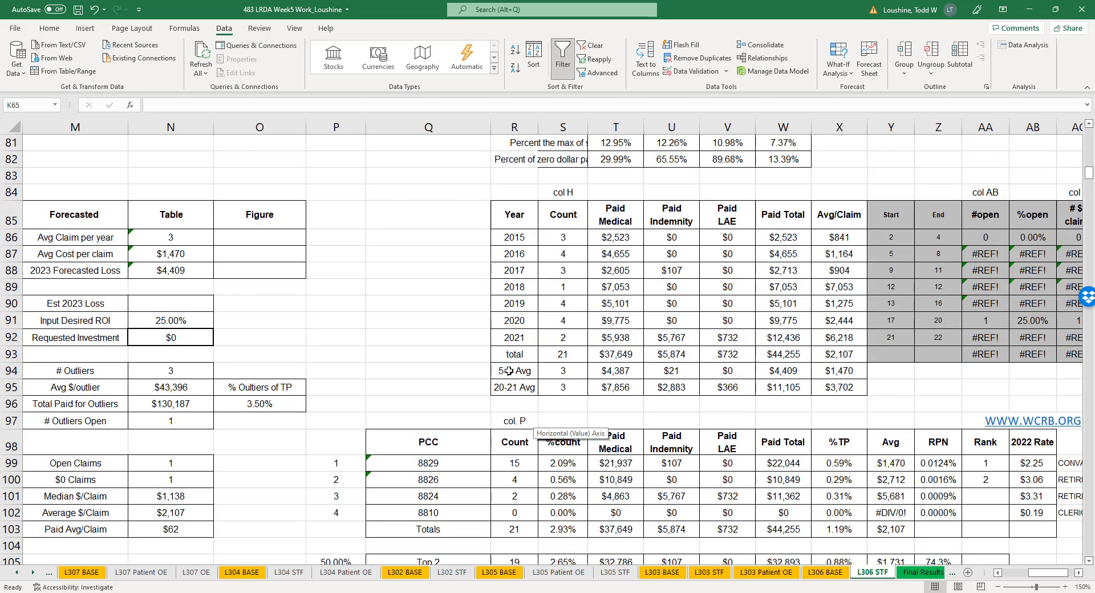
{"action": "double_click", "coordinate": [569, 372]}
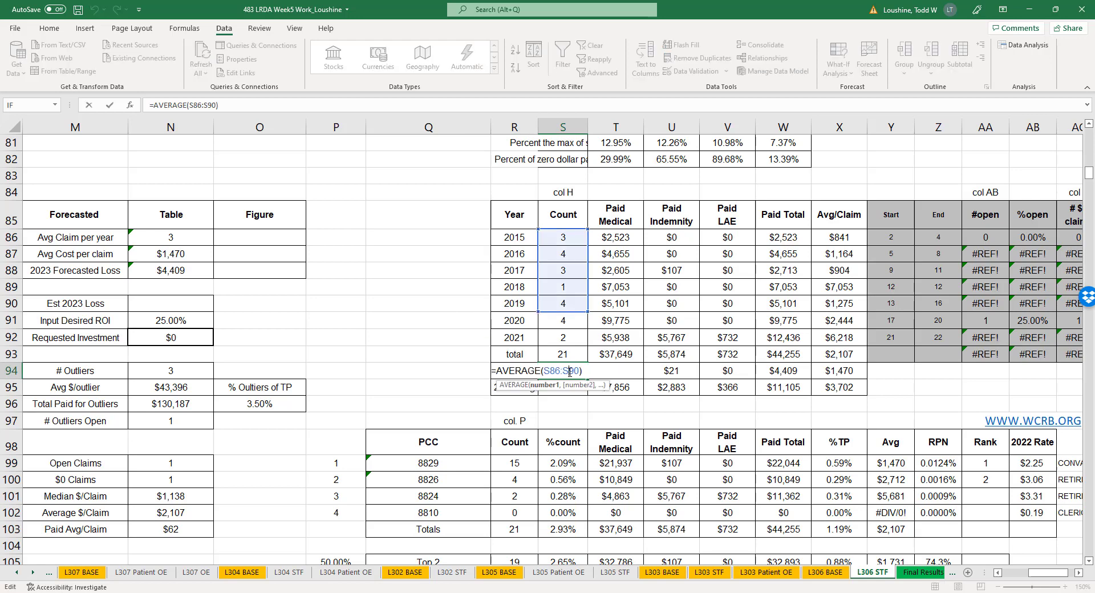
{"action": "left_click_drag", "start_coordinate": [587, 311], "coordinate": [585, 325]}
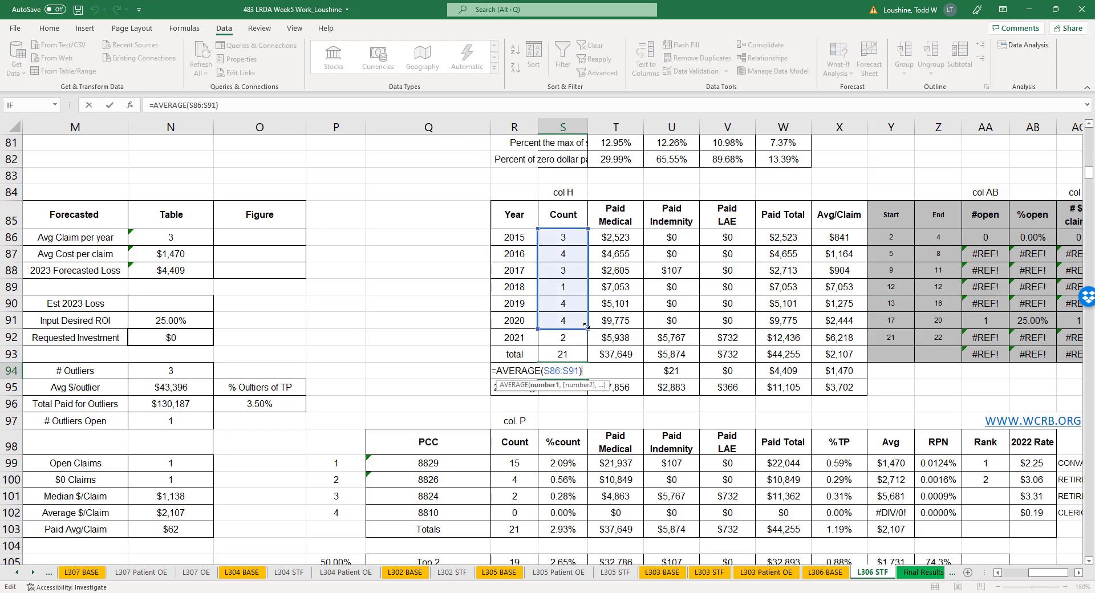
{"action": "key", "text": "Return"}
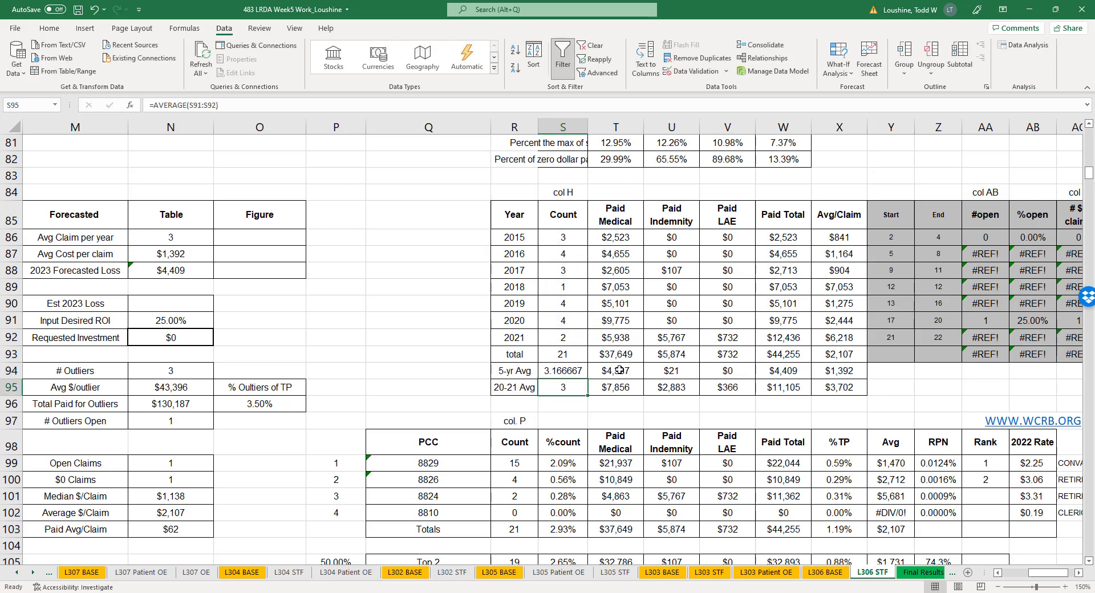
- Extend the Paid Medical average in row 94 to T86:T91 and fill the formula across through Paid Total
{"action": "left_click", "coordinate": [620, 370]}
{"action": "double_click", "coordinate": [615, 370]}
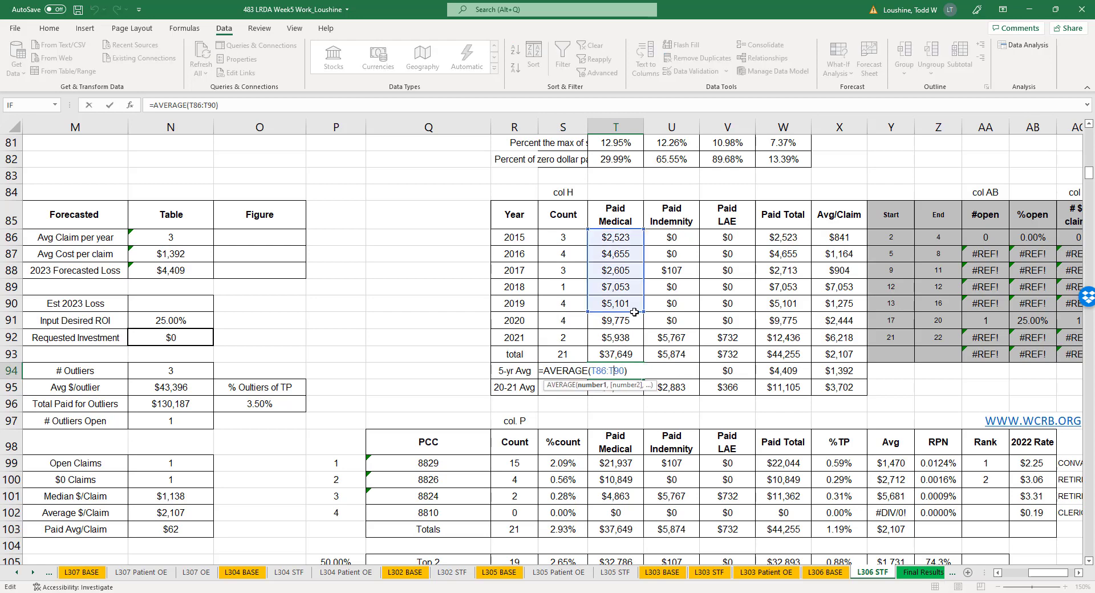
{"action": "left_click_drag", "start_coordinate": [643, 310], "coordinate": [644, 329]}
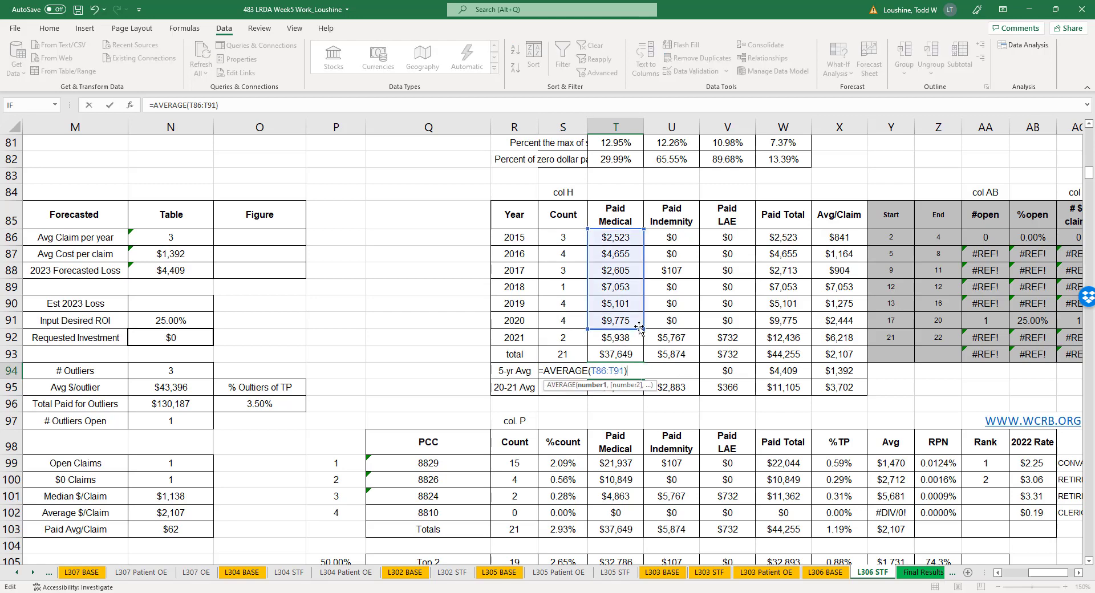
{"action": "key", "text": "Return"}
{"action": "left_click", "coordinate": [638, 371]}
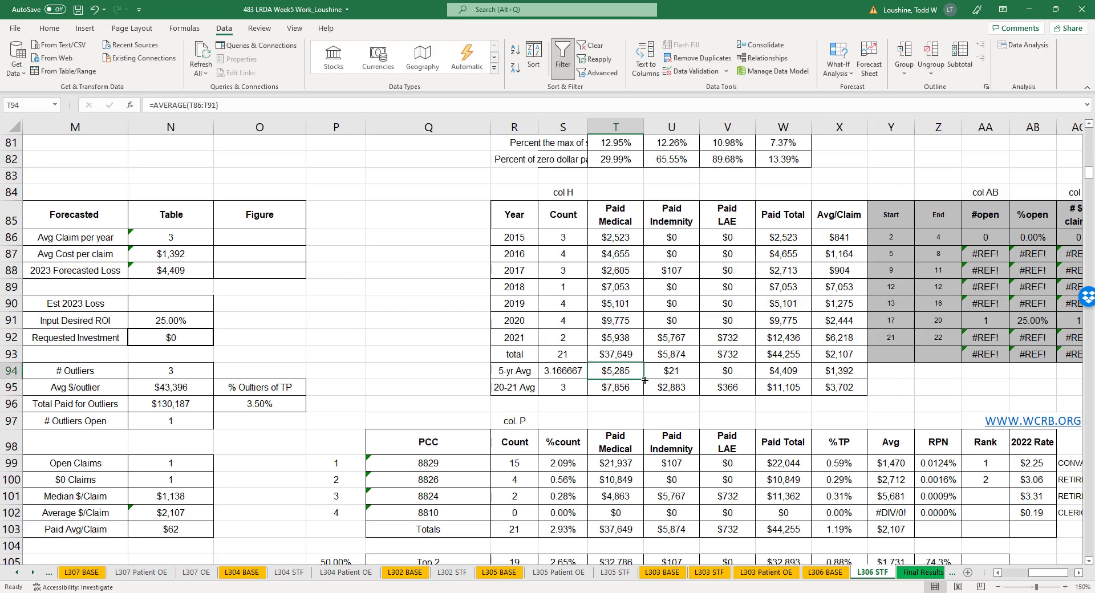
{"action": "left_click_drag", "start_coordinate": [644, 379], "coordinate": [809, 375]}
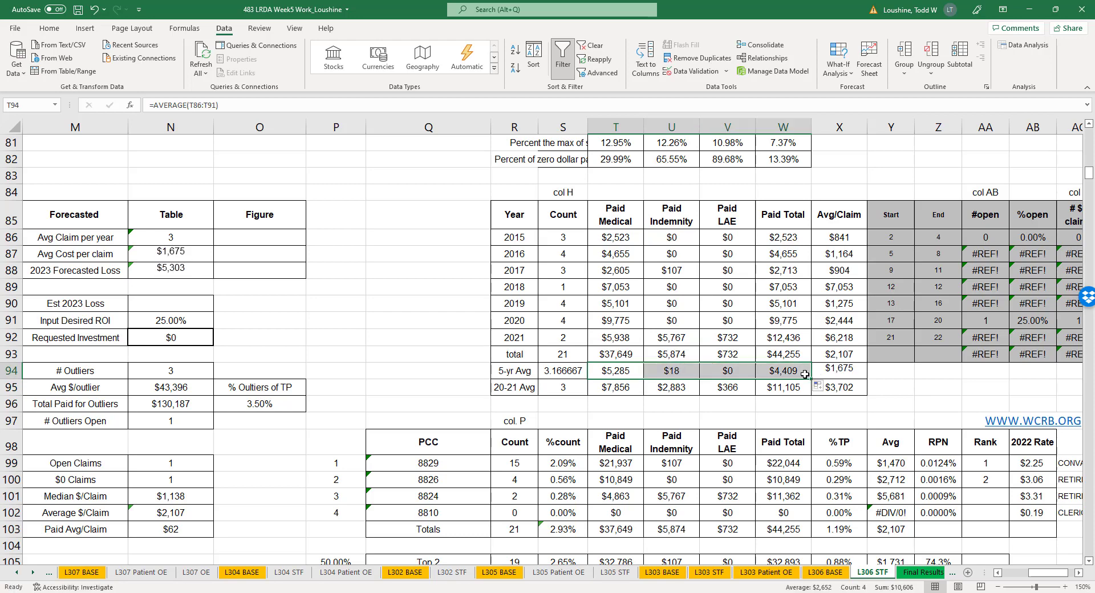
- Rename the 5-yr Avg row label in the yearly table as 6-yr Avg
{"action": "left_click", "coordinate": [528, 365]}
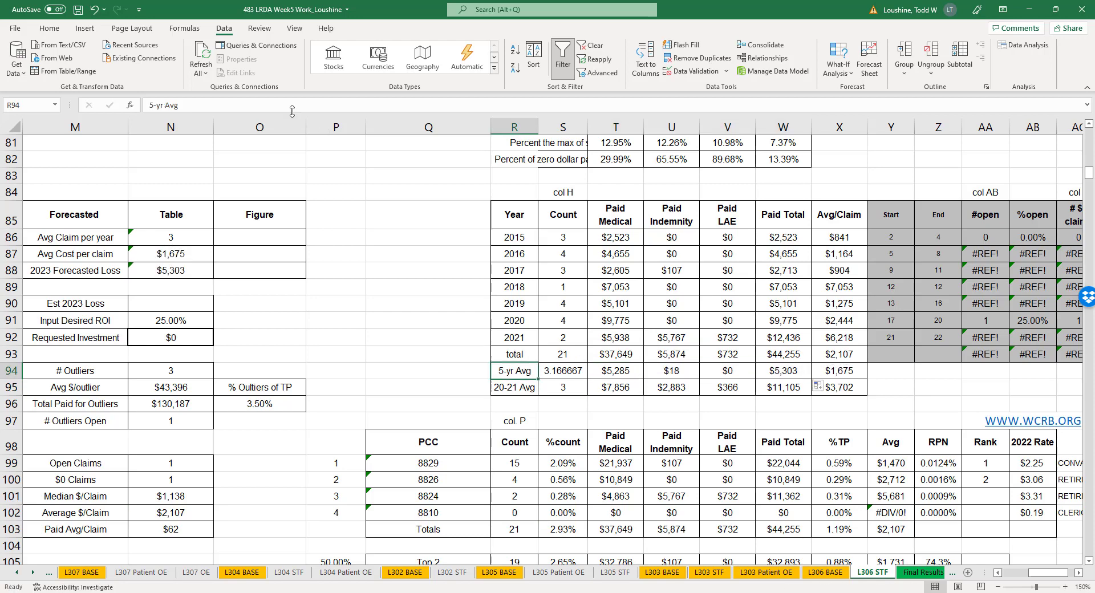
{"action": "left_click", "coordinate": [153, 104]}
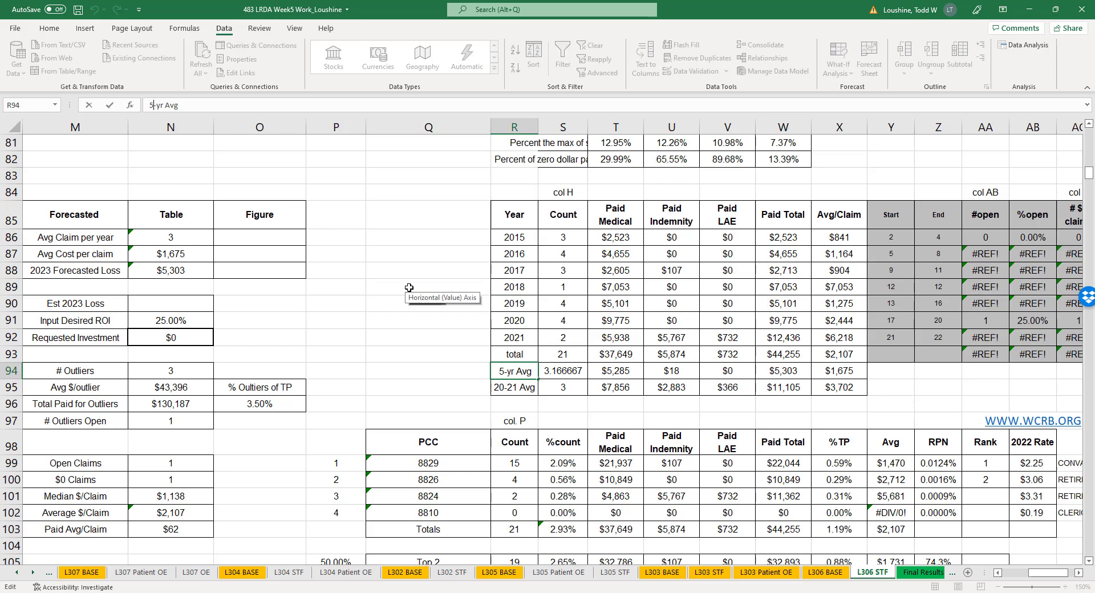
{"action": "key", "text": "BackSpace"}
{"action": "type", "text": "6"}
{"action": "left_click", "coordinate": [388, 336]}
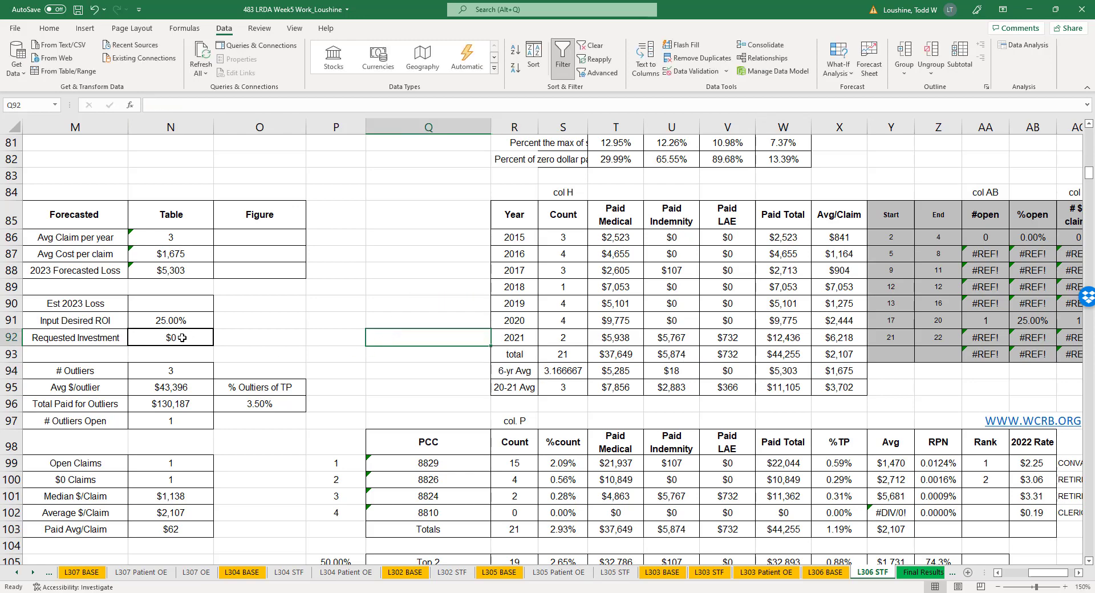
- Check the formula behind Avg Claim per year in the Forecasted table
{"action": "left_click", "coordinate": [92, 305]}
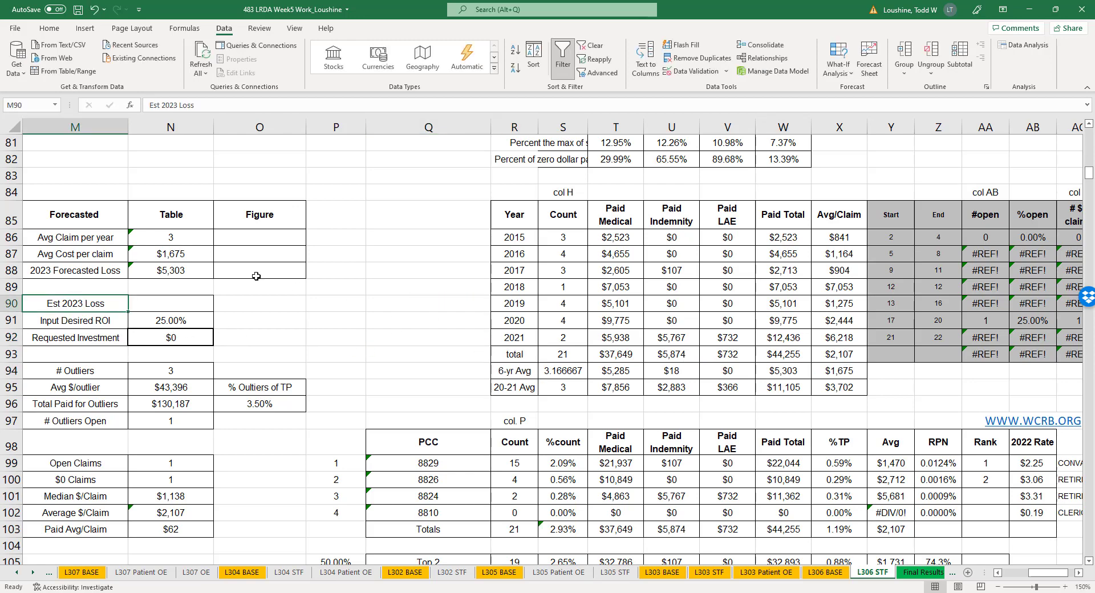
{"action": "double_click", "coordinate": [165, 239]}
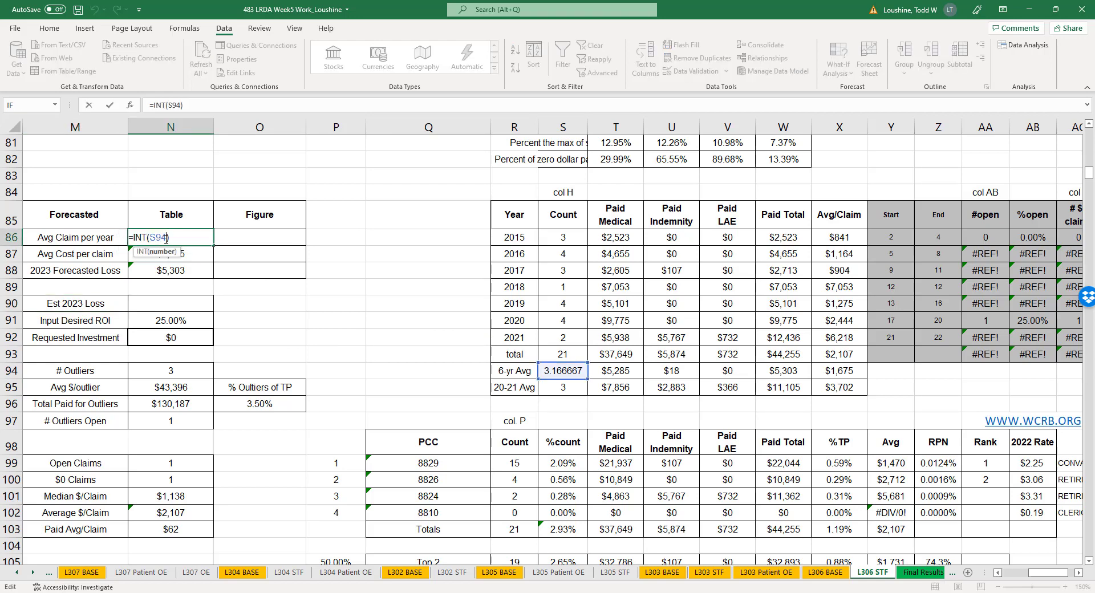
{"action": "key", "text": "Return"}
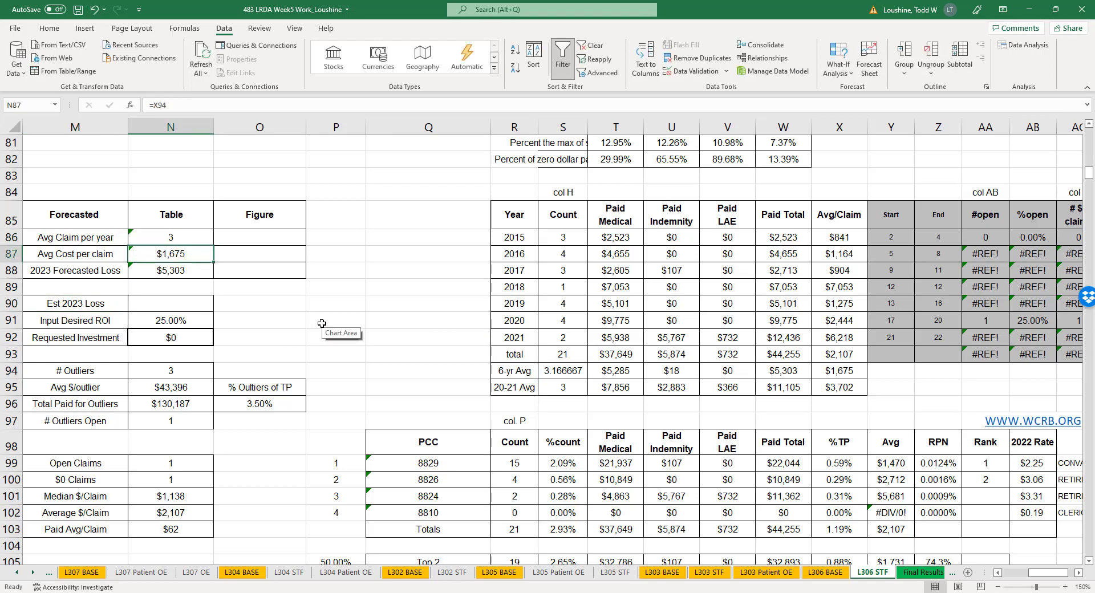
{"action": "left_click", "coordinate": [329, 323]}
- Add the title "Acc Loc L306 Slip, Trip and Fall" in cell M84 above the Forecasted table
{"action": "left_click", "coordinate": [997, 574]}
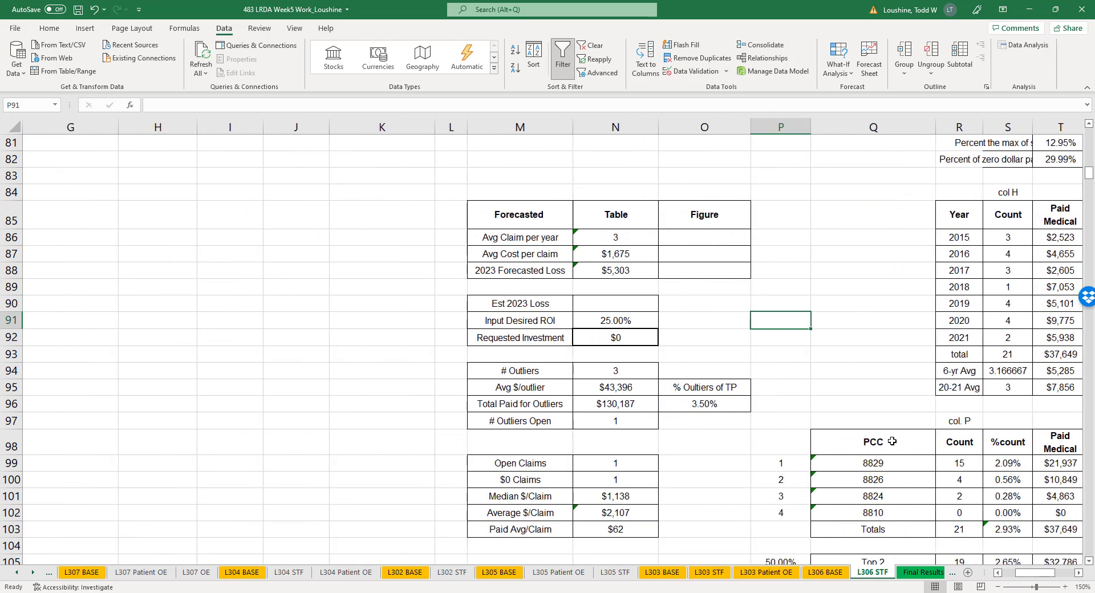
{"action": "scroll", "coordinate": [835, 393], "scroll_direction": "down", "scroll_amount": 1}
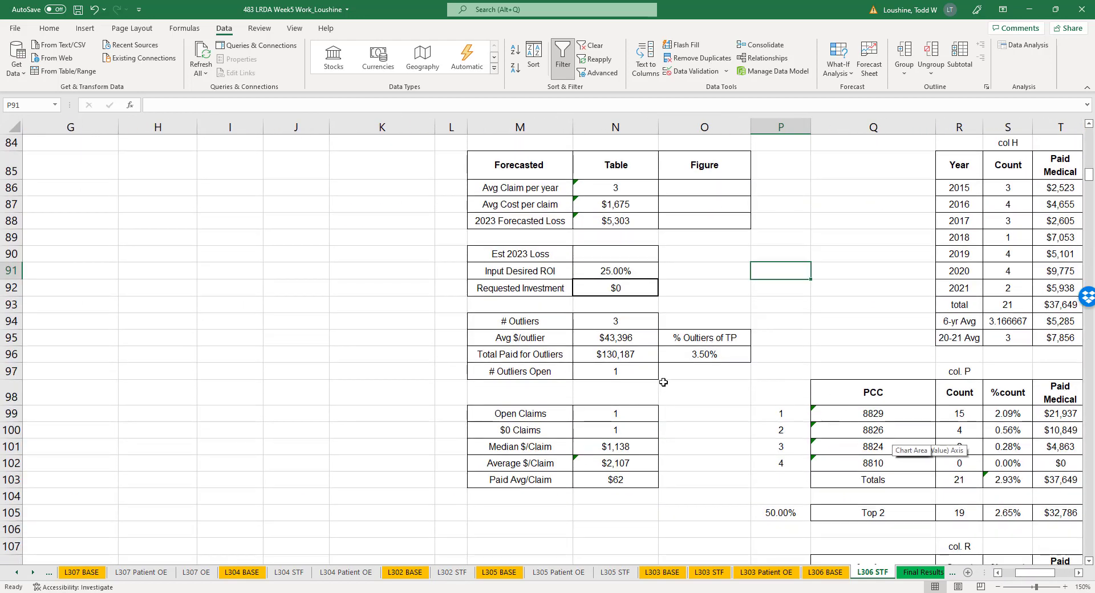
{"action": "left_click", "coordinate": [548, 147]}
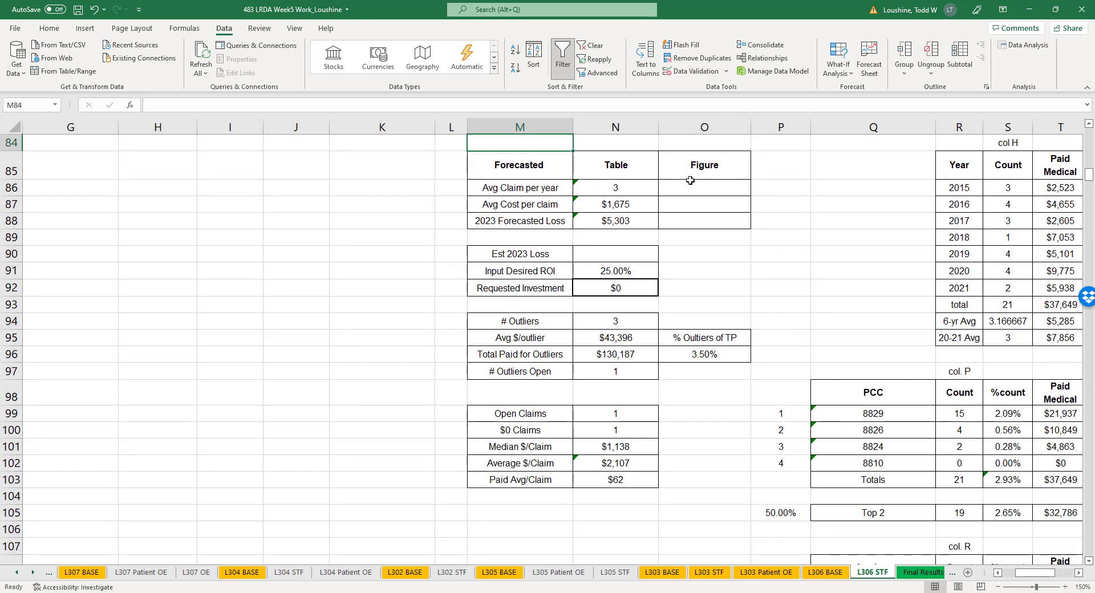
{"action": "type", "text": "Acc Lo"}
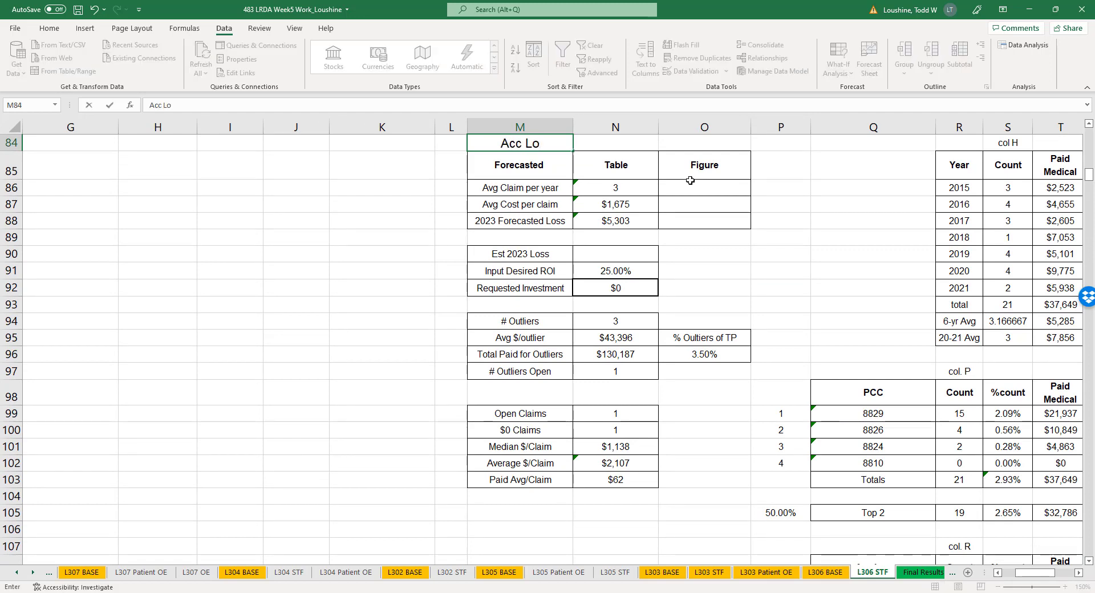
{"action": "type", "text": "c L306"}
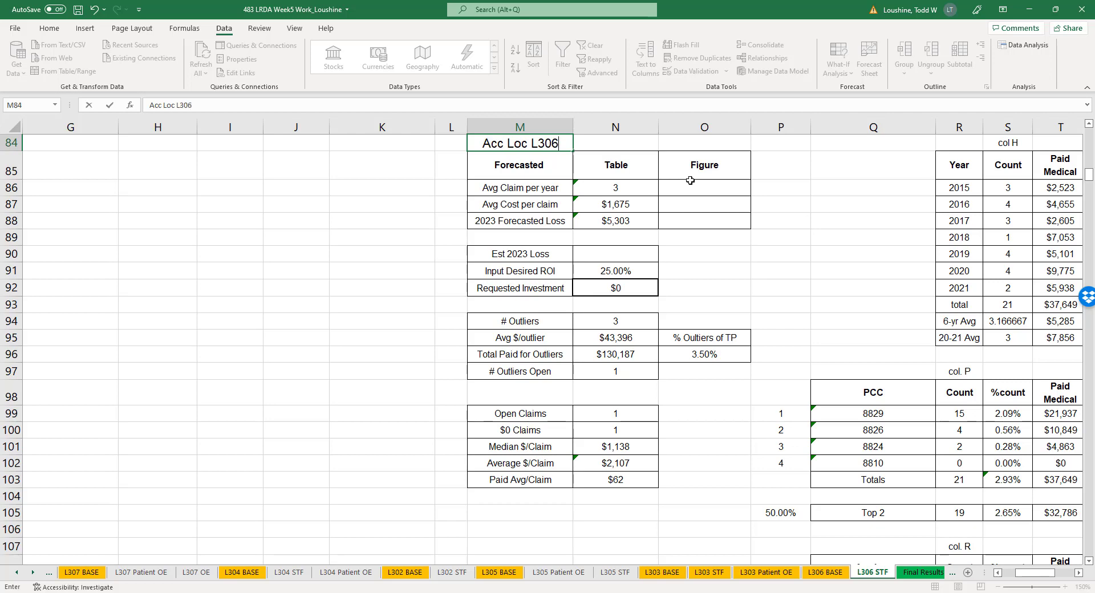
{"action": "type", "text": " Slip, Trip"}
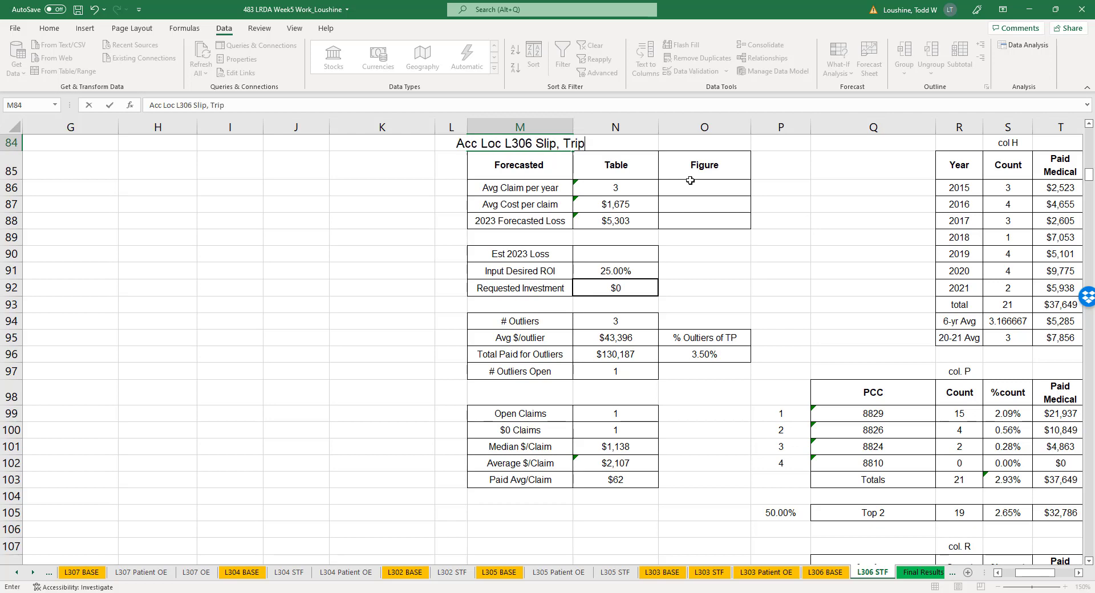
{"action": "type", "text": " and Fall"}
{"action": "key", "text": "Return"}
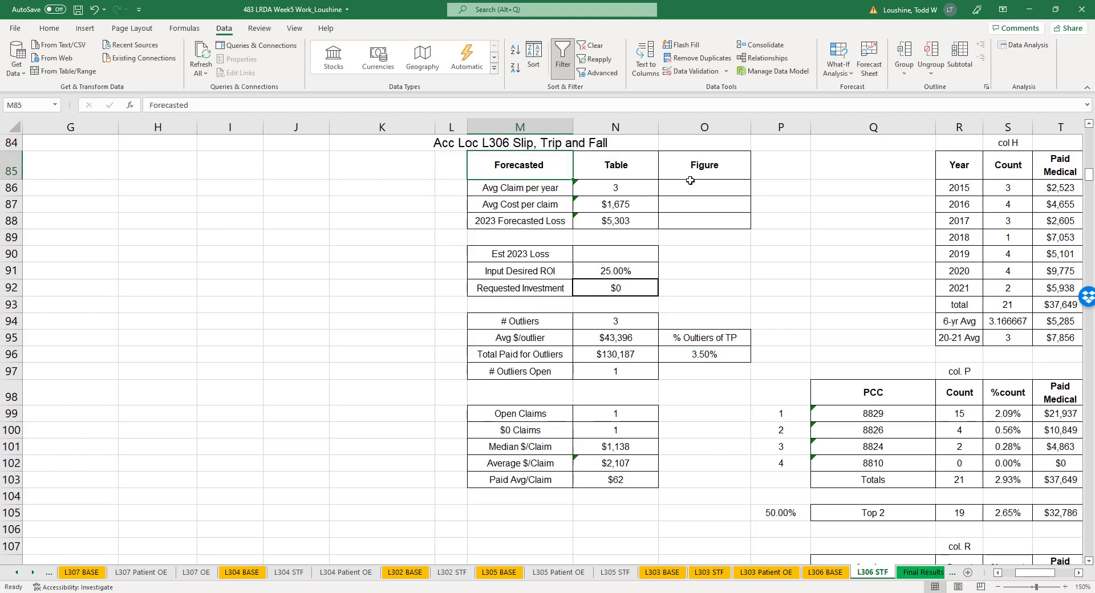
- Format the "Acc Loc L306 Slip, Trip and Fall" title in M84 as left-aligned, bold, font size 8
{"action": "left_click", "coordinate": [527, 142]}
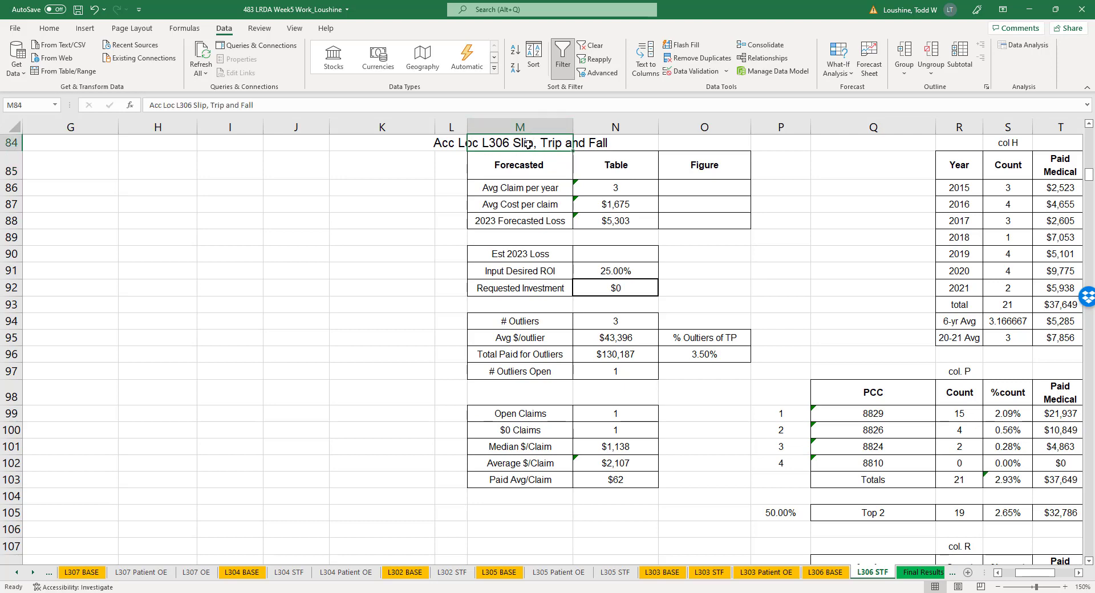
{"action": "left_click", "coordinate": [49, 28]}
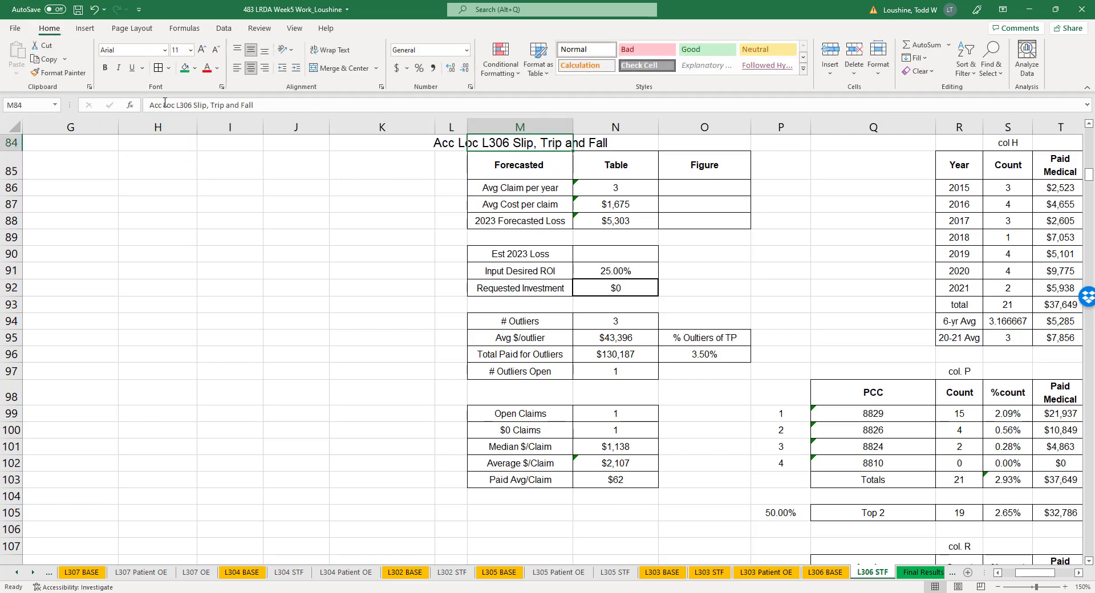
{"action": "left_click", "coordinate": [237, 68]}
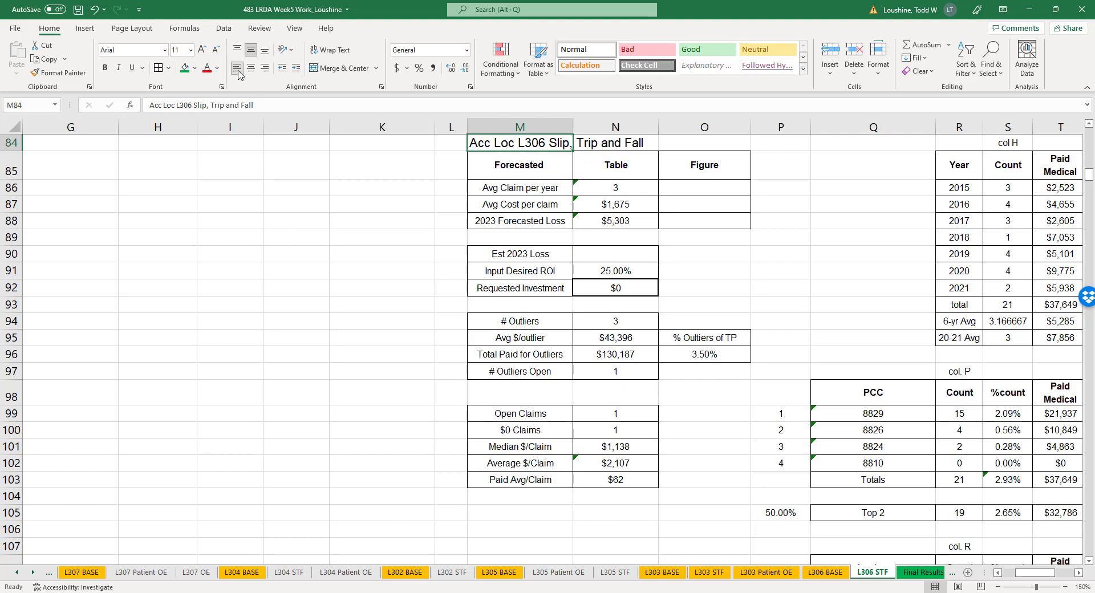
{"action": "left_click", "coordinate": [190, 49]}
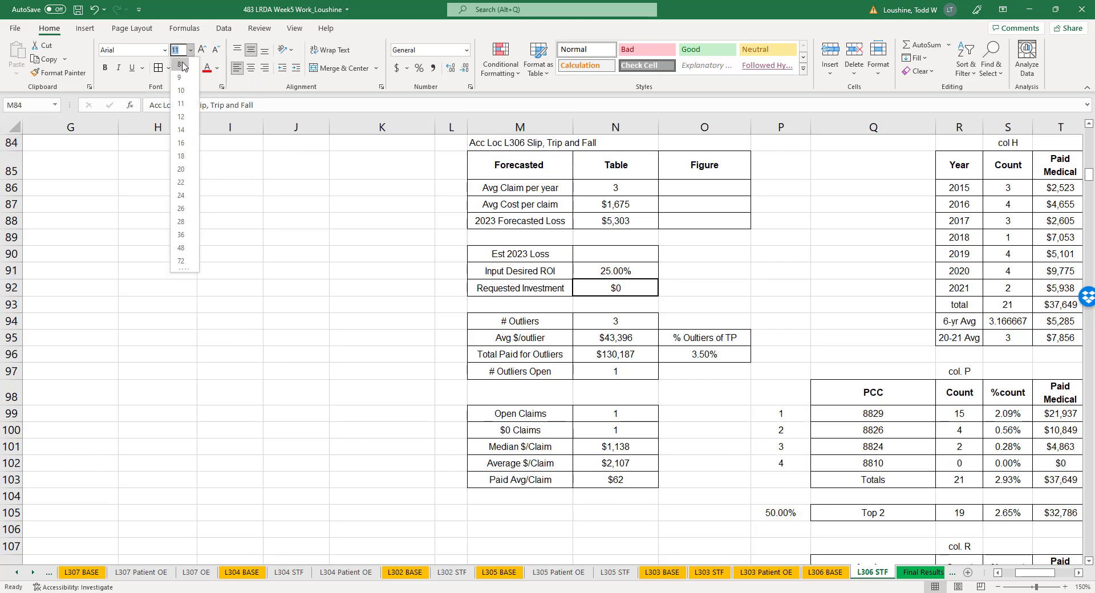
{"action": "left_click", "coordinate": [179, 59]}
{"action": "left_click", "coordinate": [107, 68]}
{"action": "left_click", "coordinate": [219, 300]}
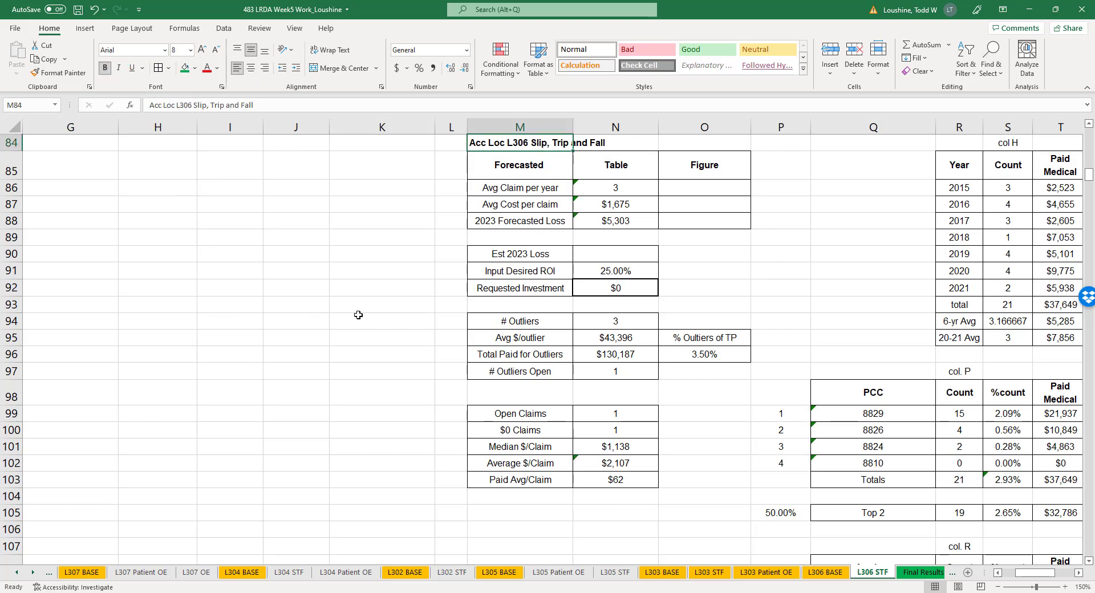
- Enter the formula =N94/34 in O94, beside the # Outliers value
{"action": "left_click", "coordinate": [704, 322]}
{"action": "type", "text": "="}
{"action": "left_click", "coordinate": [633, 319]}
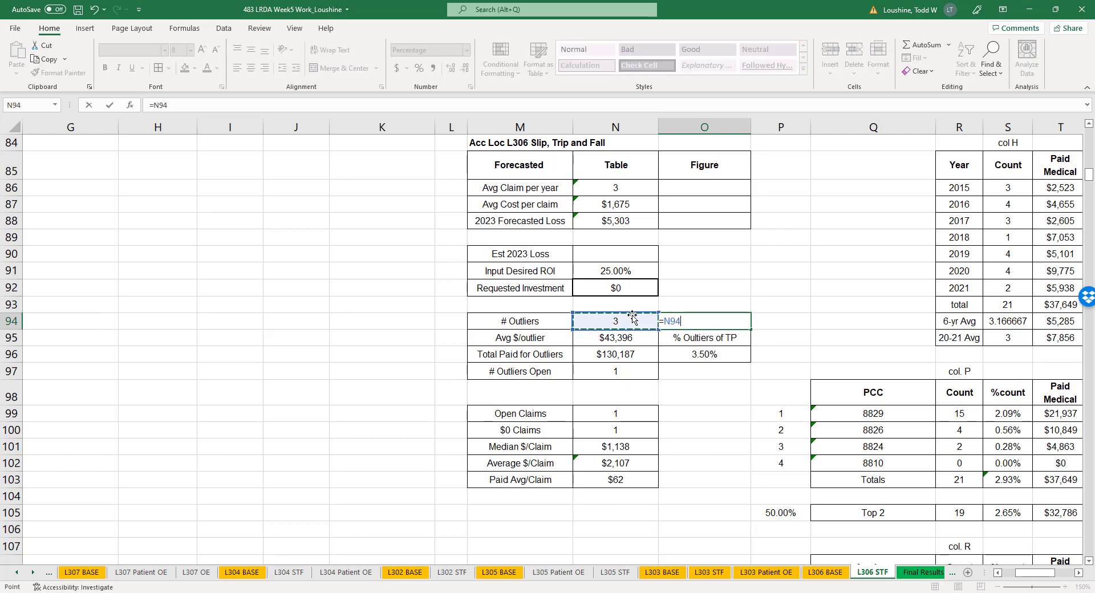
{"action": "type", "text": "/34"}
{"action": "left_click", "coordinate": [836, 319]}
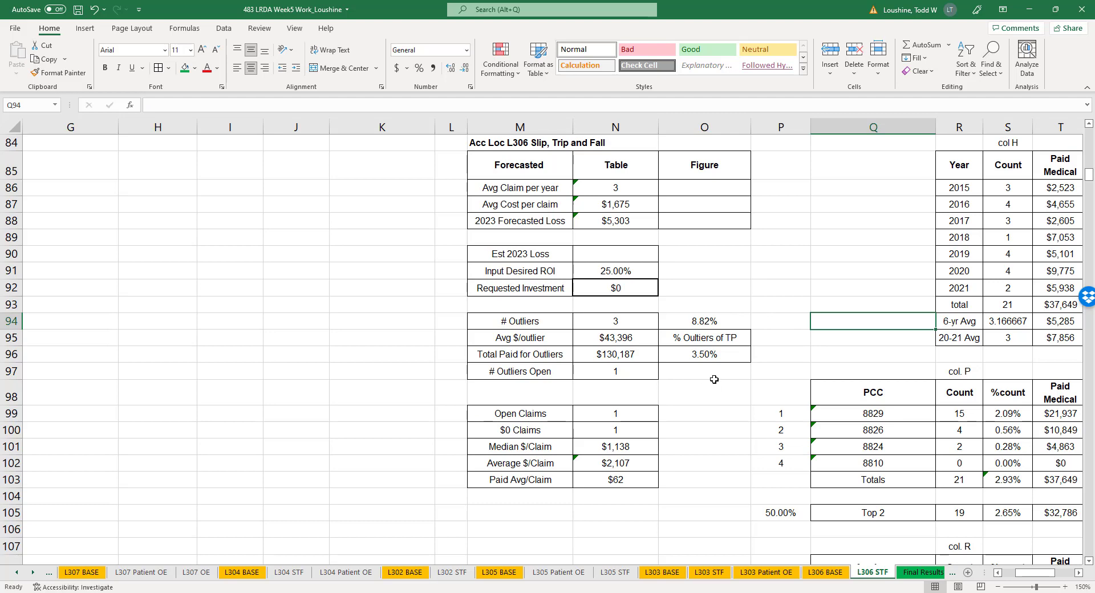
- Insert a scatter chart of Year and Count for 2015–2020 (R85:S91) and place it beside the Forecasted table, before column M
{"action": "scroll", "coordinate": [747, 402], "scroll_direction": "up", "scroll_amount": 1}
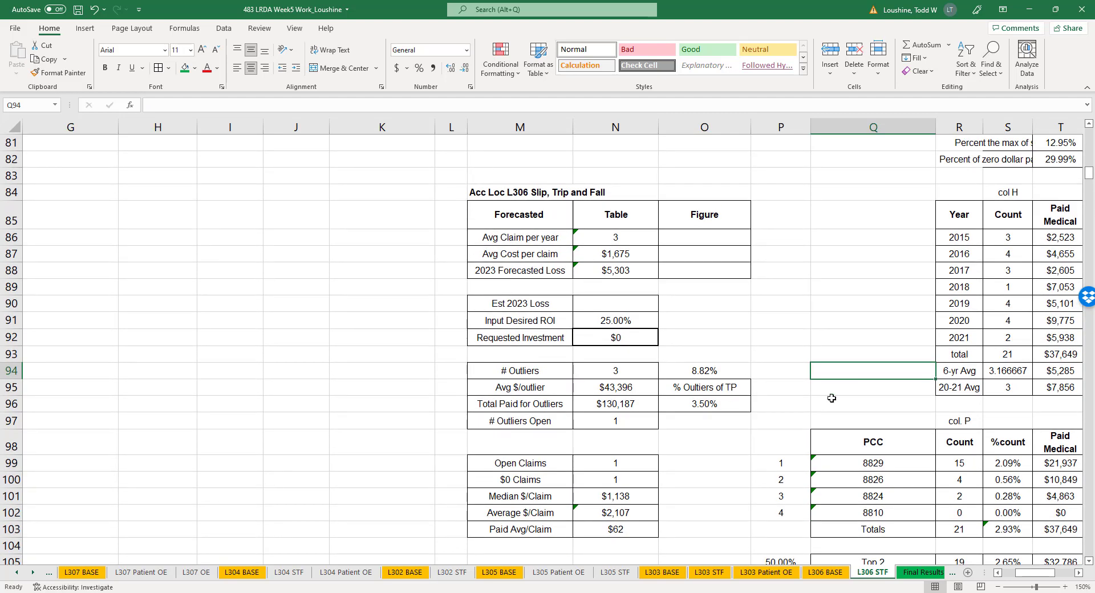
{"action": "scroll", "coordinate": [831, 456], "scroll_direction": "down", "scroll_amount": 1}
{"action": "left_click", "coordinate": [1077, 572]}
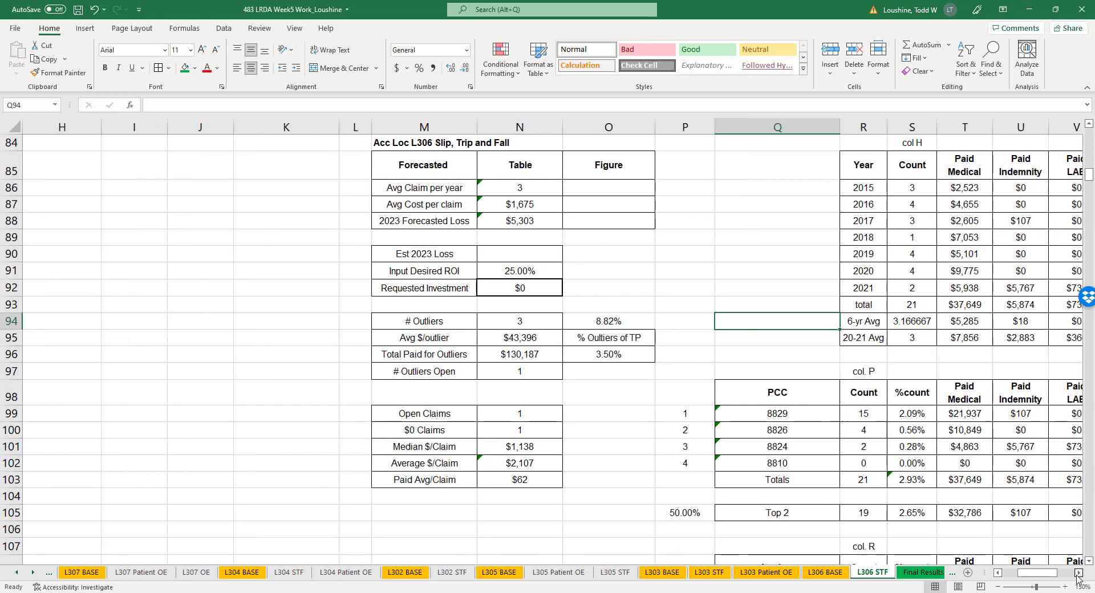
{"action": "left_click", "coordinate": [1078, 572]}
{"action": "left_click", "coordinate": [789, 167]}
{"action": "left_click_drag", "start_coordinate": [832, 173], "coordinate": [834, 273]}
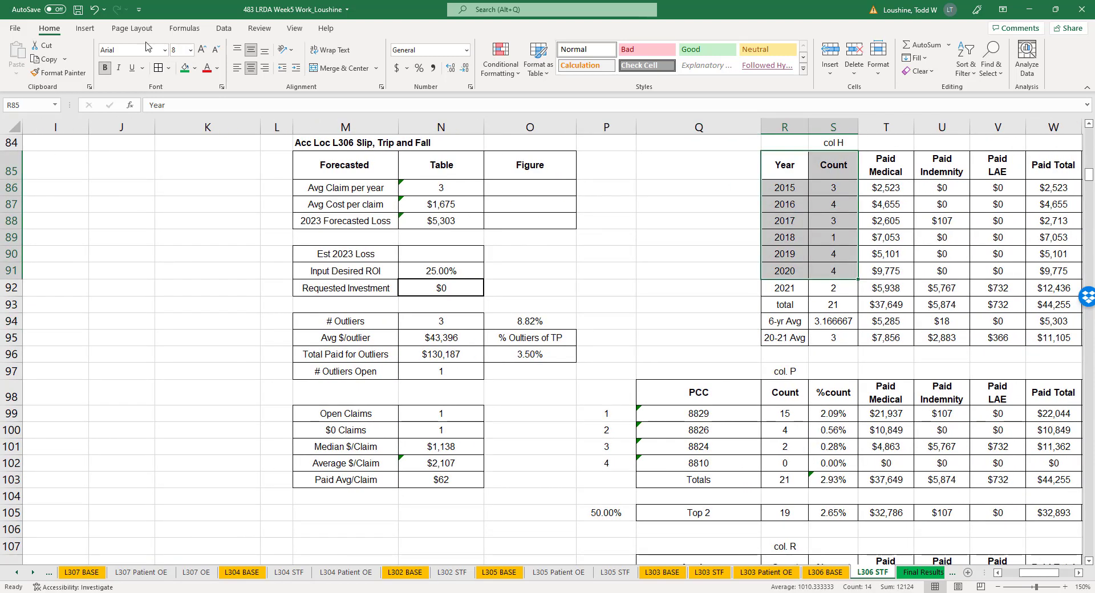
{"action": "left_click", "coordinate": [85, 28]}
{"action": "left_click", "coordinate": [526, 72]}
{"action": "left_click", "coordinate": [538, 110]}
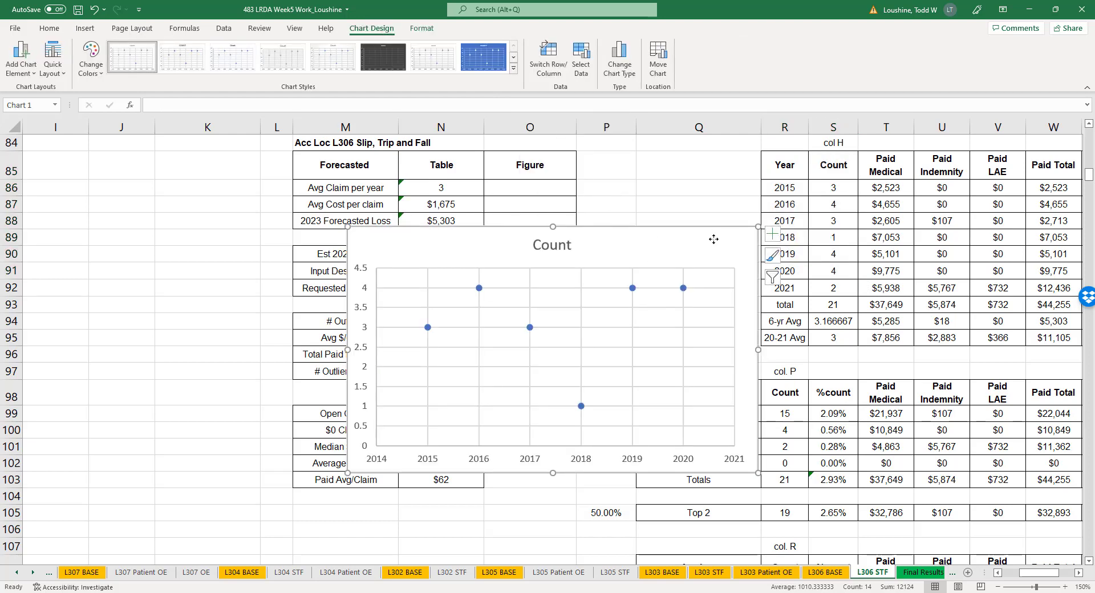
{"action": "left_click_drag", "start_coordinate": [713, 239], "coordinate": [246, 153]}
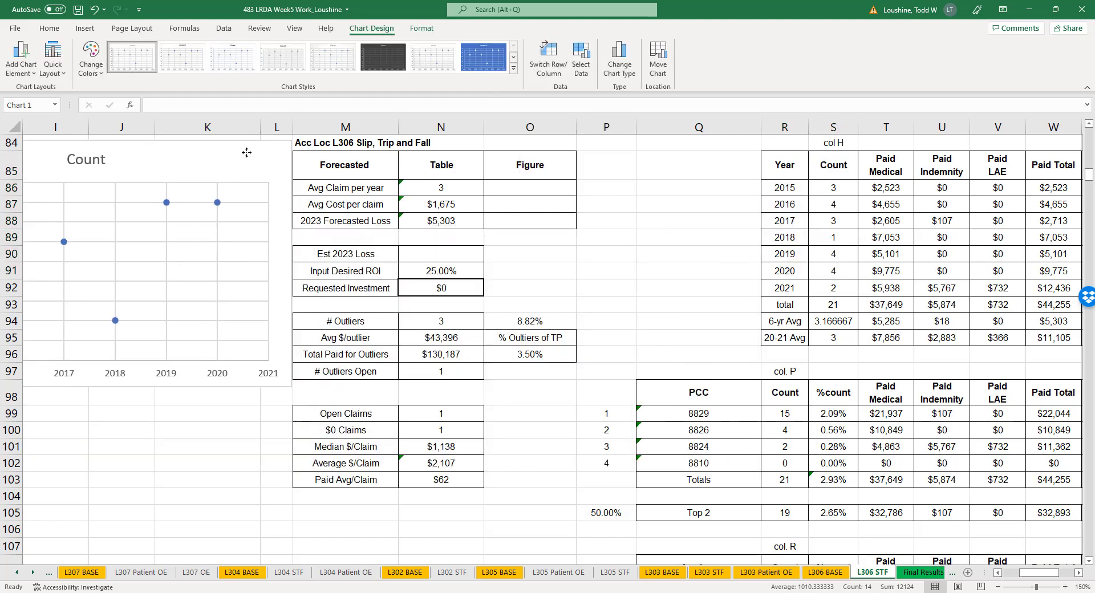
- Add a linear trendline to the Count chart, forecast forward 3 periods, with the R-squared value displayed
{"action": "right_click", "coordinate": [215, 204]}
{"action": "left_click", "coordinate": [268, 310]}
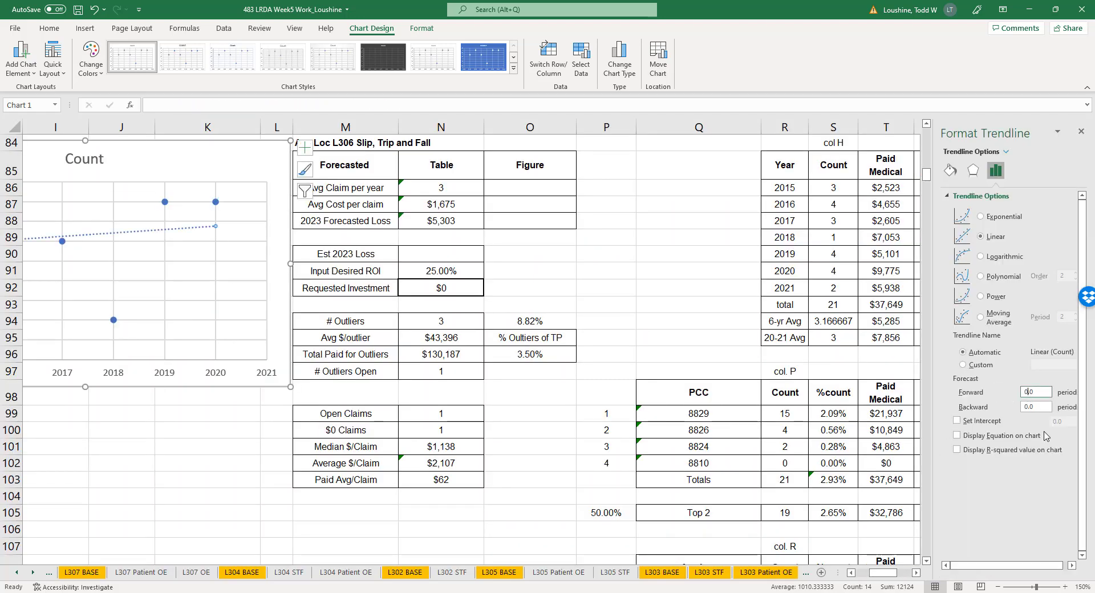
{"action": "type", "text": "3"}
{"action": "left_click", "coordinate": [957, 450]}
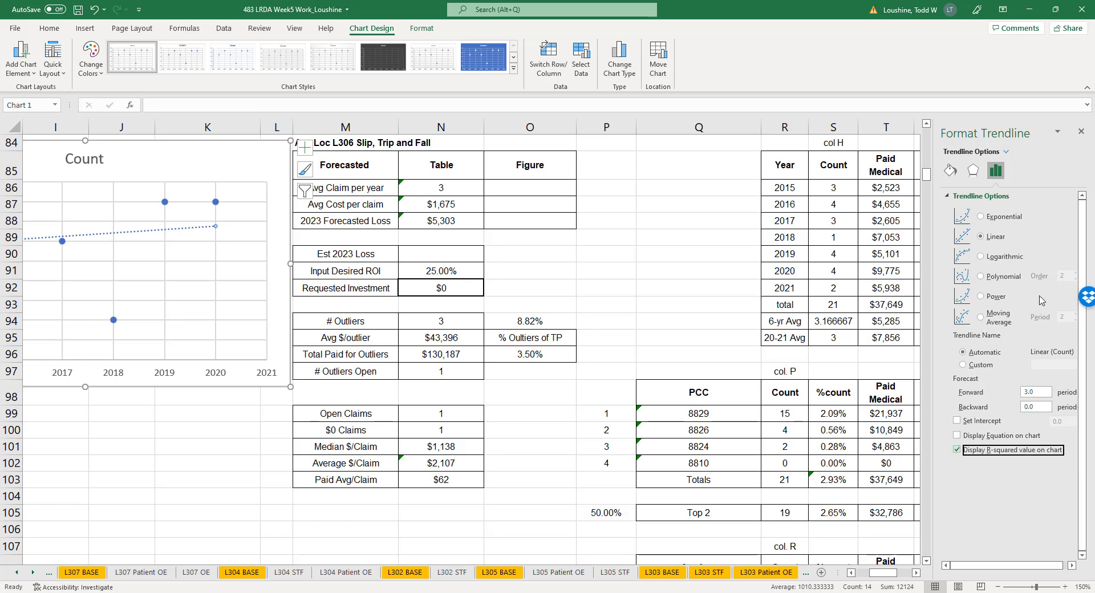
{"action": "left_click", "coordinate": [1081, 131]}
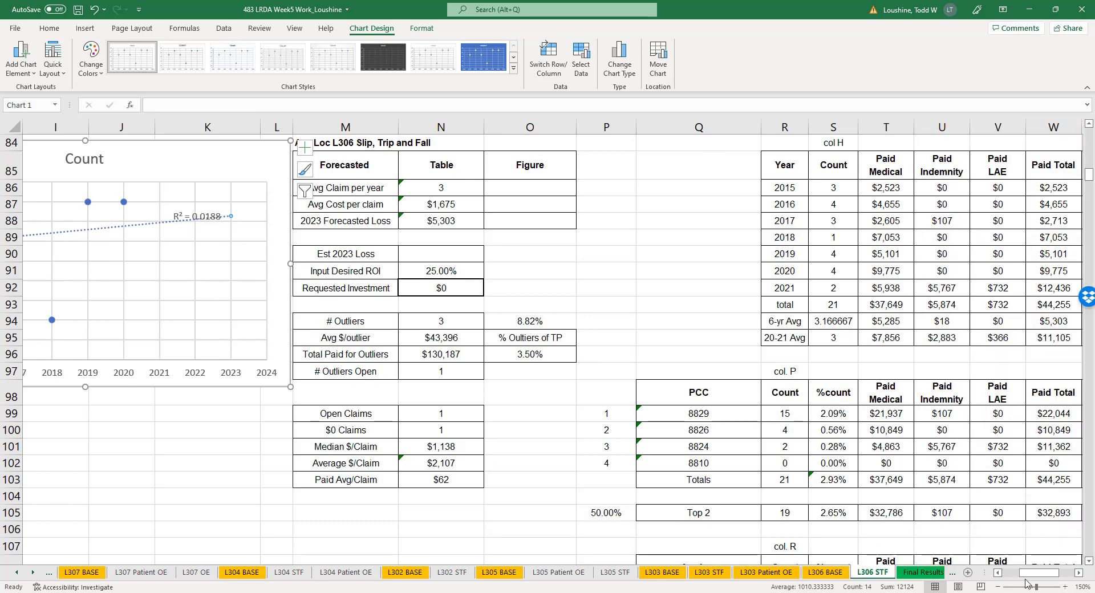
- Nudge the Count chart up slightly and enter 3 as the Figure value for Avg Claim per year in O86
{"action": "scroll", "coordinate": [345, 264], "scroll_direction": "left", "scroll_amount": 3}
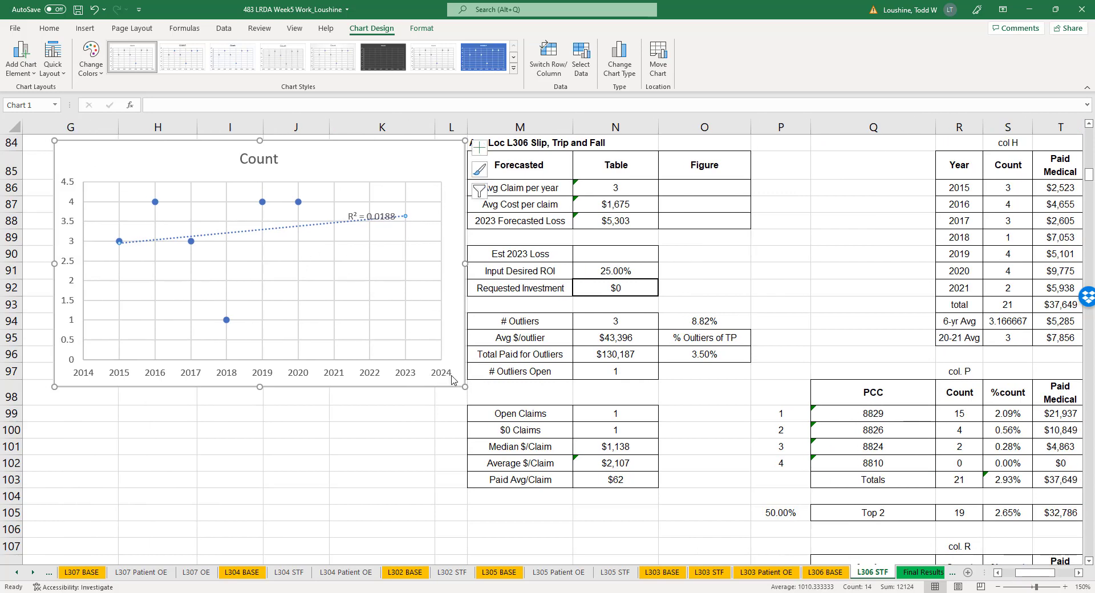
{"action": "left_click_drag", "start_coordinate": [432, 166], "coordinate": [430, 147]}
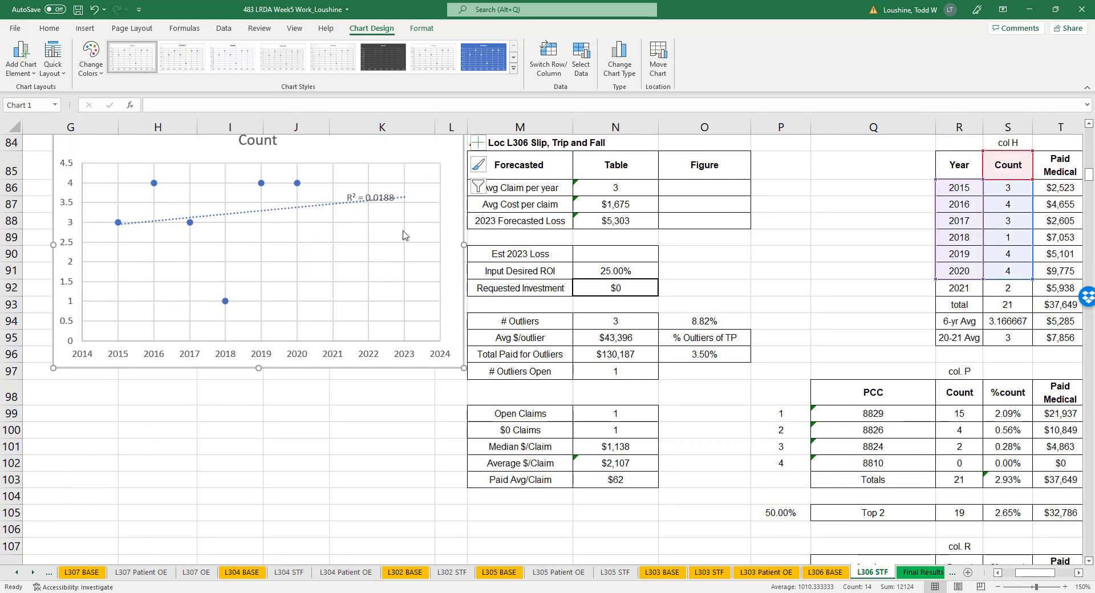
{"action": "left_click", "coordinate": [713, 184]}
{"action": "type", "text": "3"}
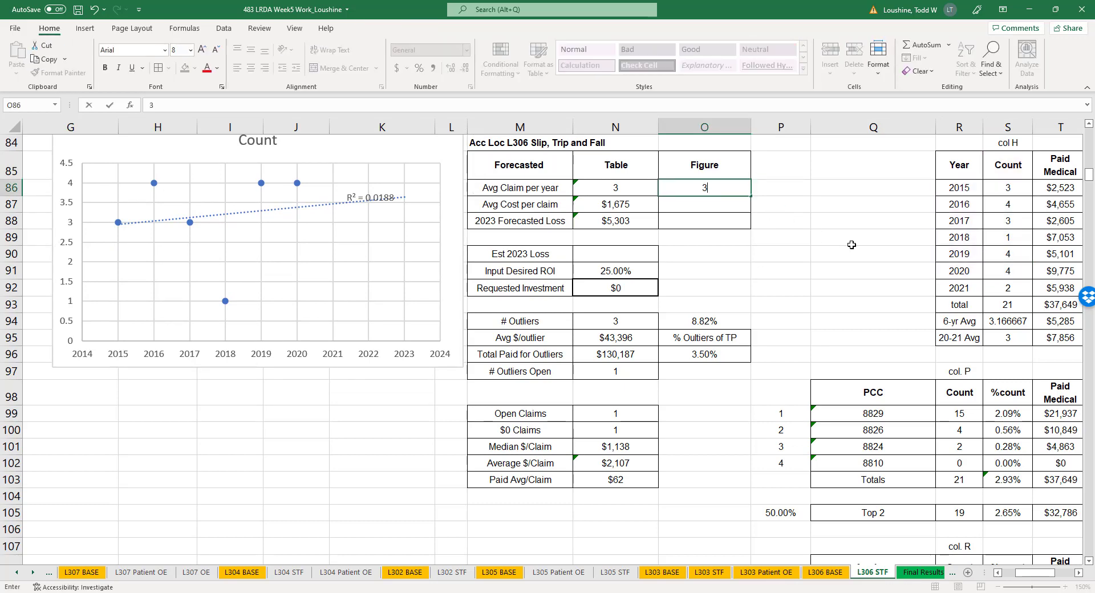
{"action": "left_click", "coordinate": [821, 239]}
- Reduce the Count chart's height and move it up so that it spans about rows 78 to 90
{"action": "left_click", "coordinate": [391, 362]}
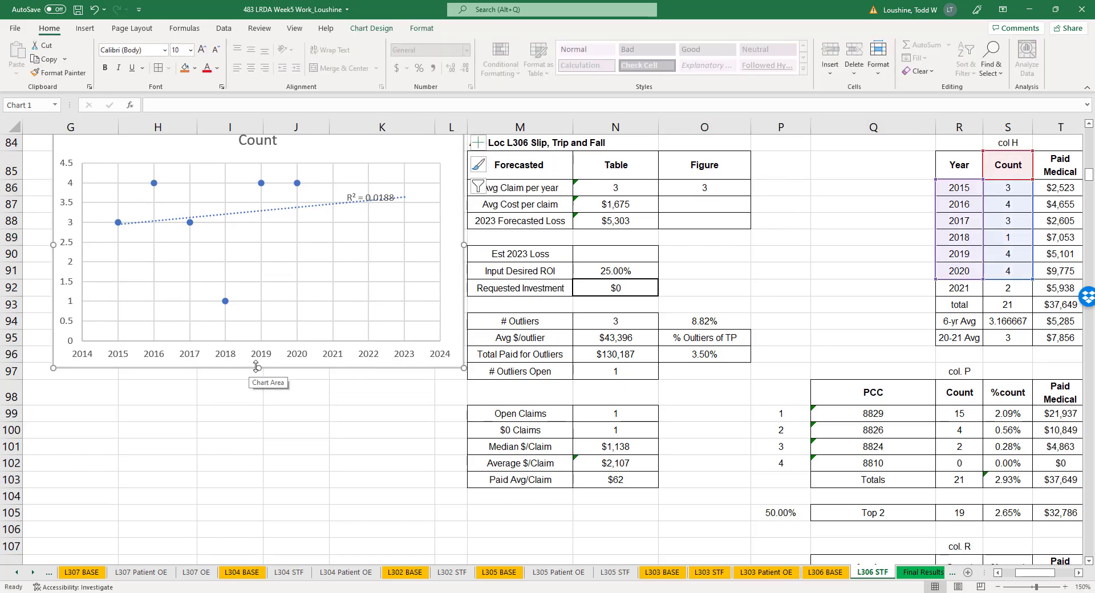
{"action": "left_click_drag", "start_coordinate": [264, 325], "coordinate": [265, 337]}
{"action": "scroll", "coordinate": [408, 404], "scroll_direction": "up", "scroll_amount": 2}
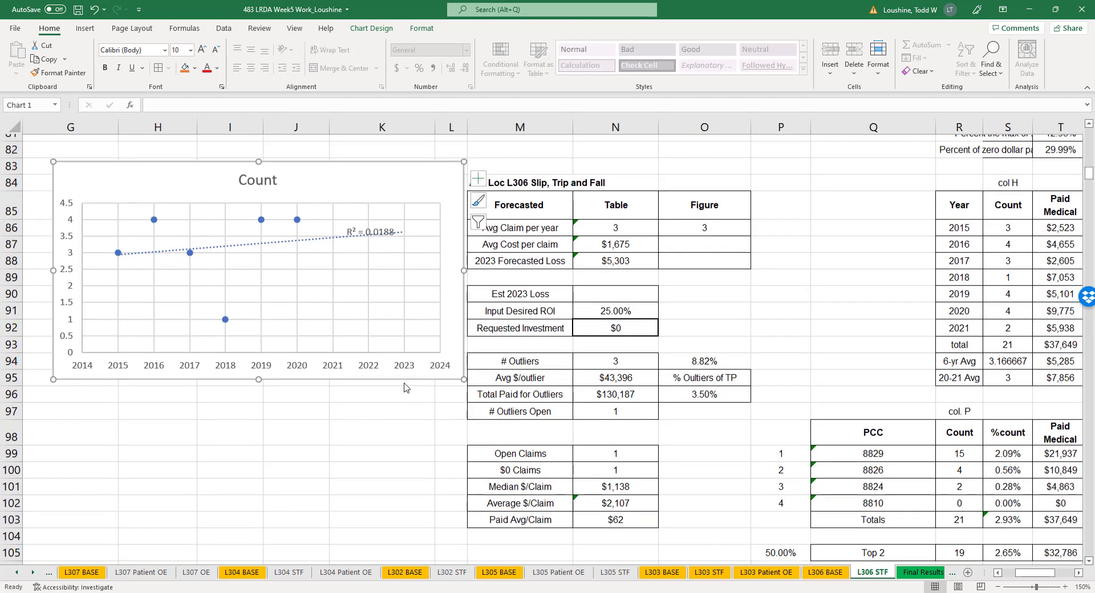
{"action": "left_click_drag", "start_coordinate": [436, 233], "coordinate": [435, 157]}
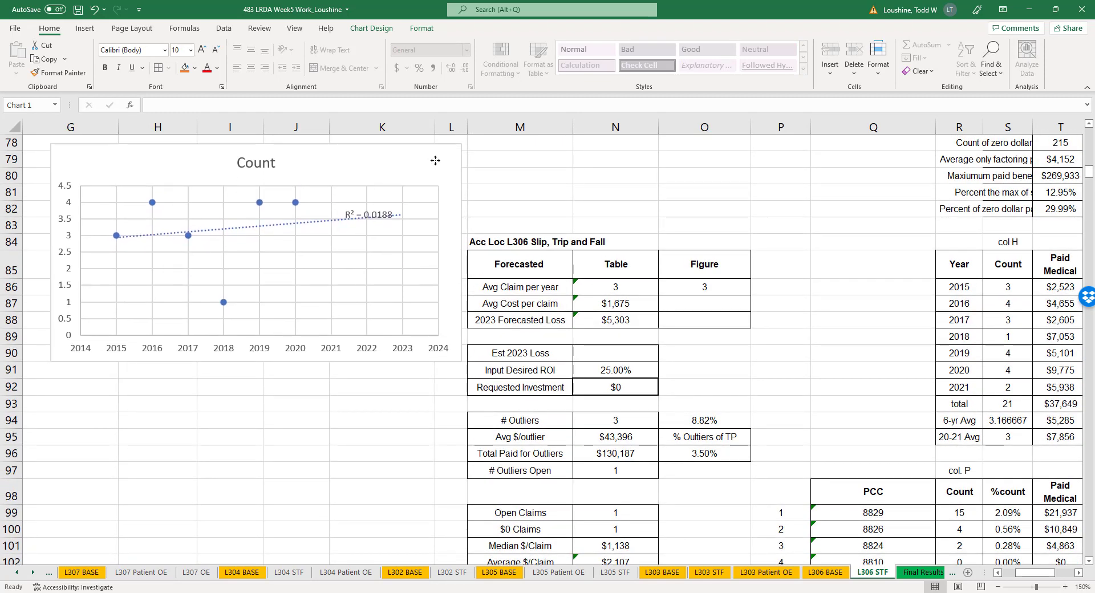
{"action": "left_click", "coordinate": [849, 369]}
- Insert a scatter chart of Paid Total for 2015–2020 (W85:W91) and move it clear of the yearly data table
{"action": "left_click", "coordinate": [1080, 573]}
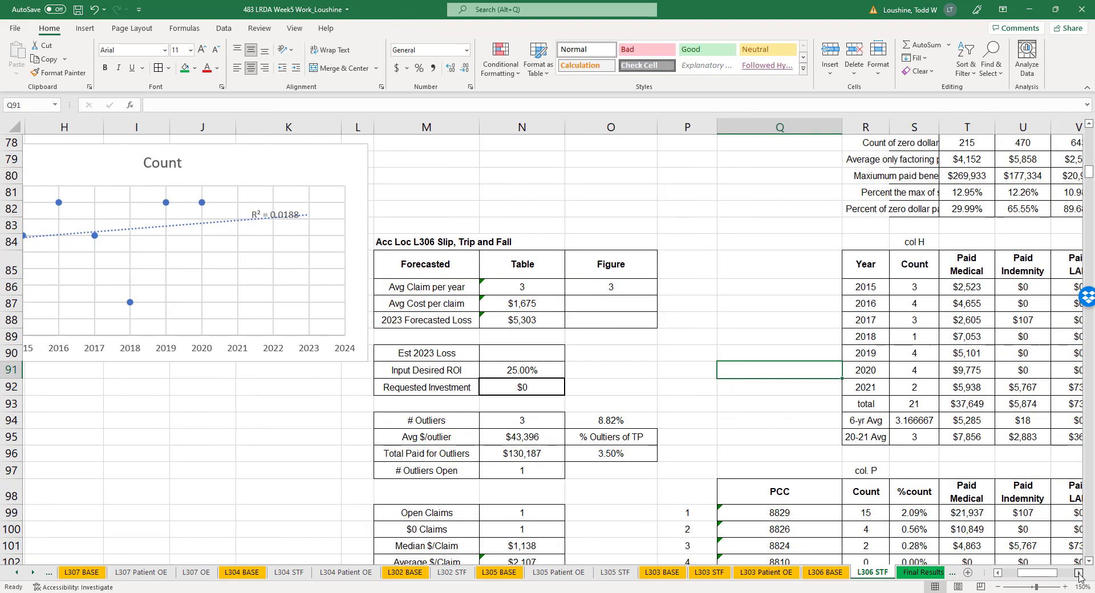
{"action": "left_click", "coordinate": [1080, 572]}
{"action": "left_click", "coordinate": [1079, 573]}
{"action": "left_click", "coordinate": [1080, 572]}
{"action": "left_click_drag", "start_coordinate": [907, 264], "coordinate": [915, 369]}
{"action": "left_click", "coordinate": [84, 28]}
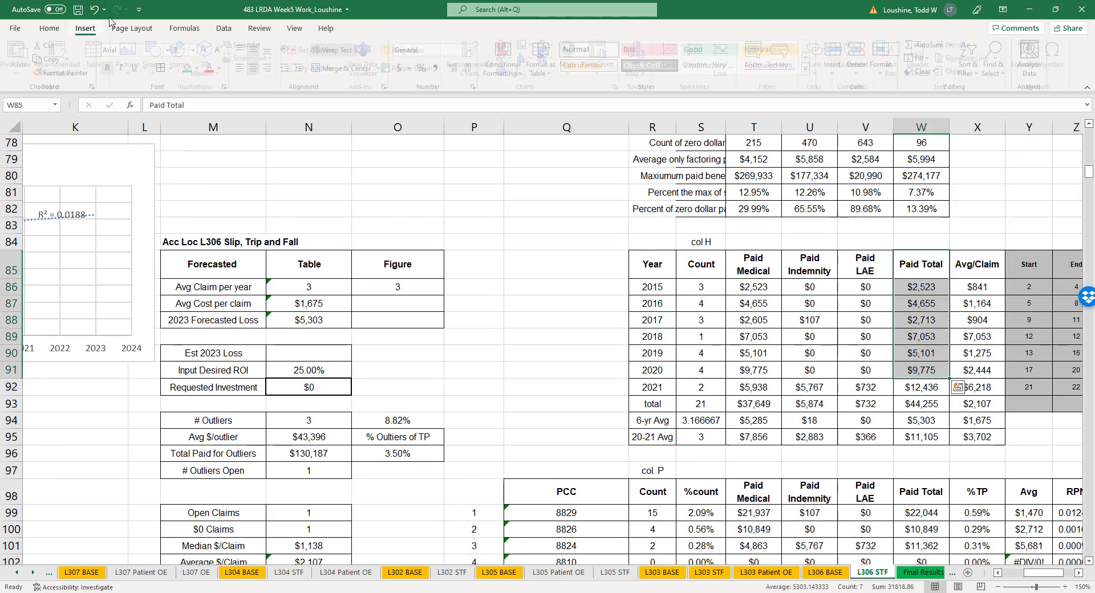
{"action": "left_click", "coordinate": [530, 70]}
{"action": "left_click", "coordinate": [538, 104]}
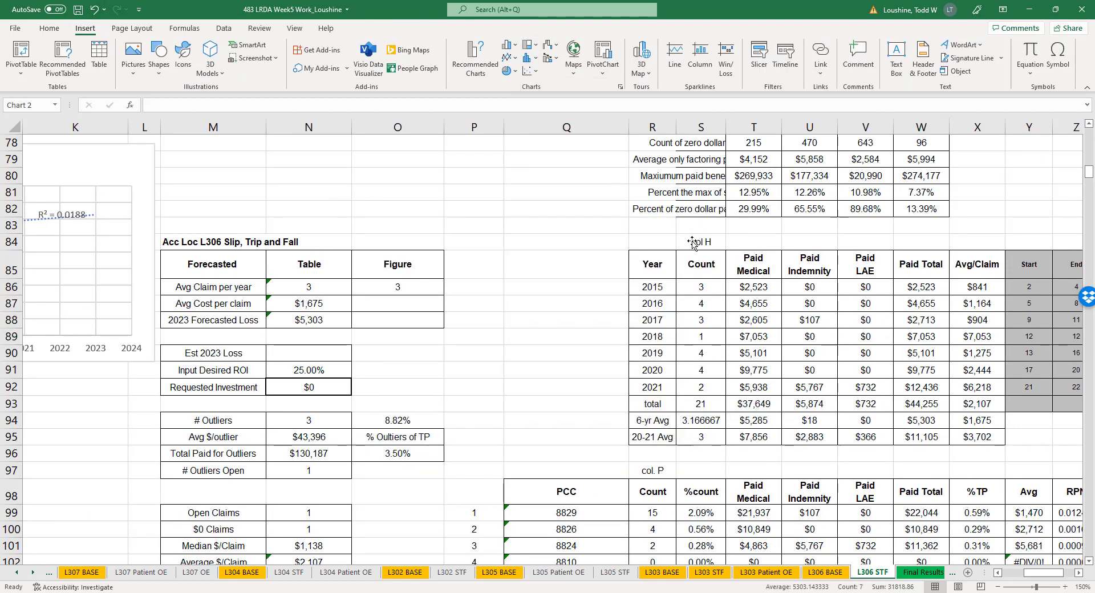
{"action": "left_click_drag", "start_coordinate": [693, 240], "coordinate": [535, 205]}
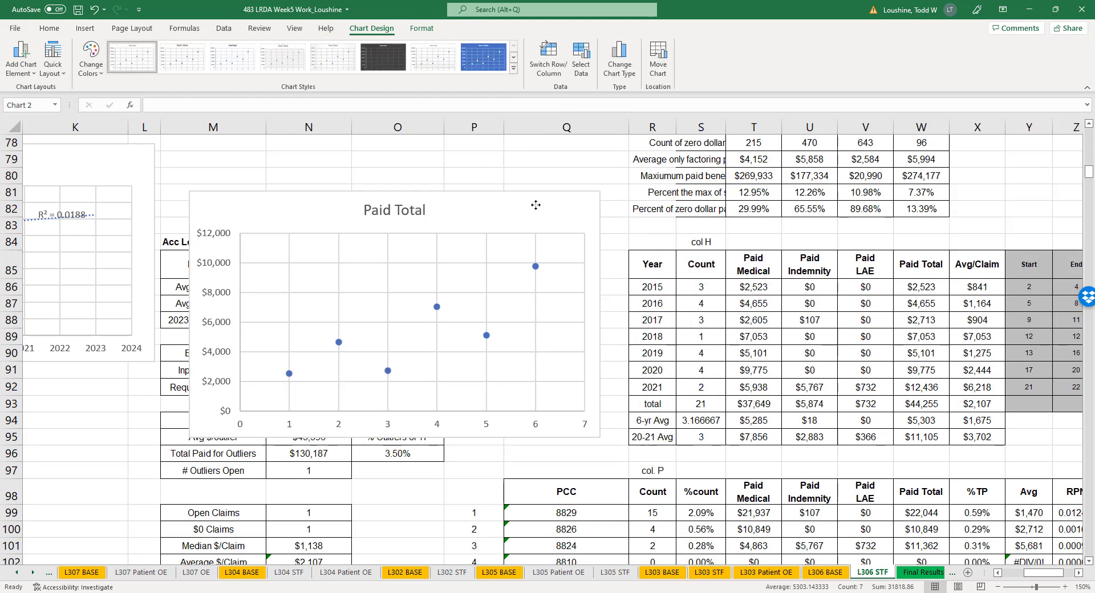
- Set the Paid Total series' X values to the years 2015–2020 in R86:R91
{"action": "right_click", "coordinate": [438, 308]}
{"action": "left_click", "coordinate": [485, 364]}
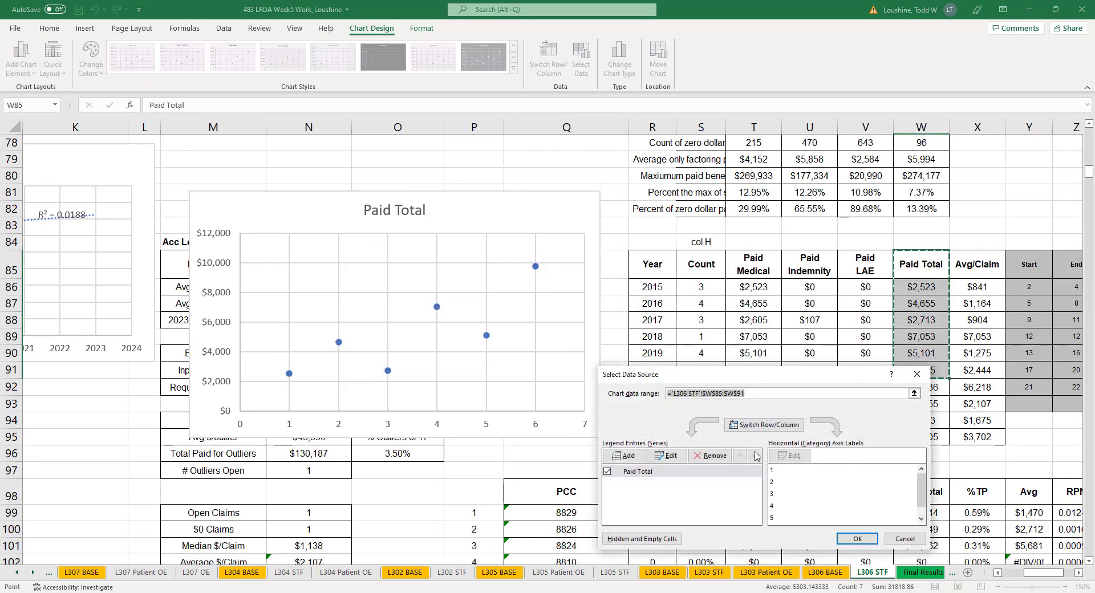
{"action": "left_click", "coordinate": [684, 456]}
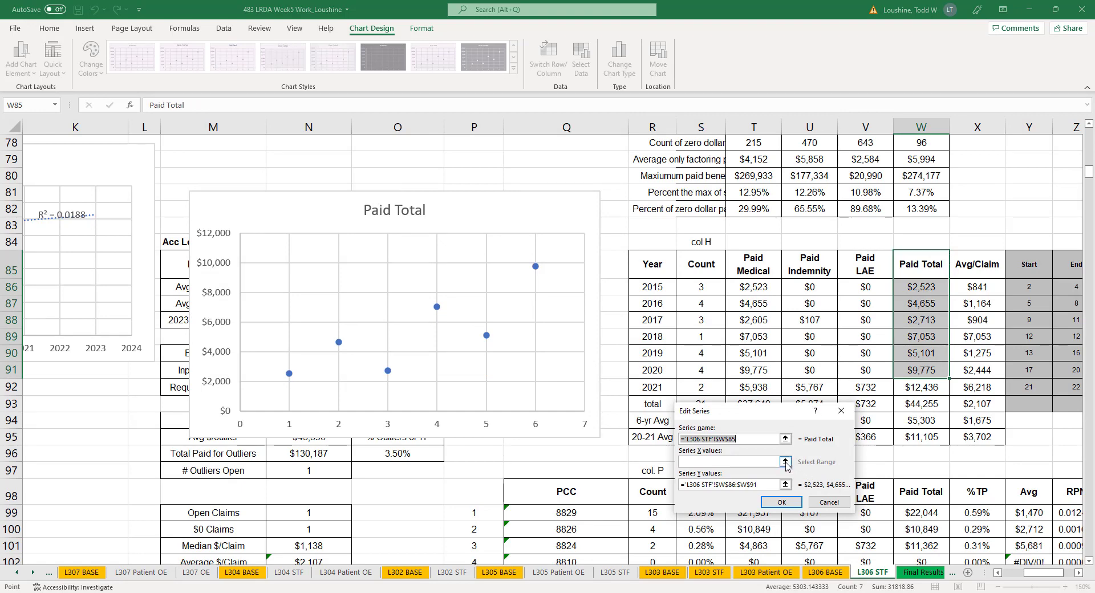
{"action": "left_click", "coordinate": [785, 461]}
{"action": "left_click_drag", "start_coordinate": [657, 287], "coordinate": [661, 372]}
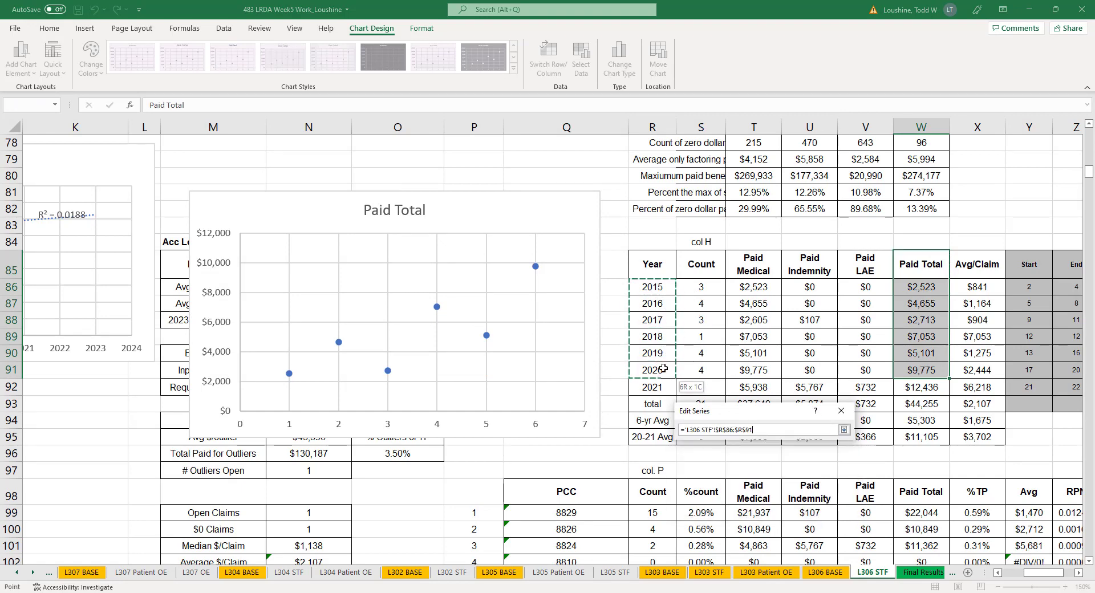
{"action": "left_click", "coordinate": [843, 430]}
{"action": "left_click", "coordinate": [781, 502]}
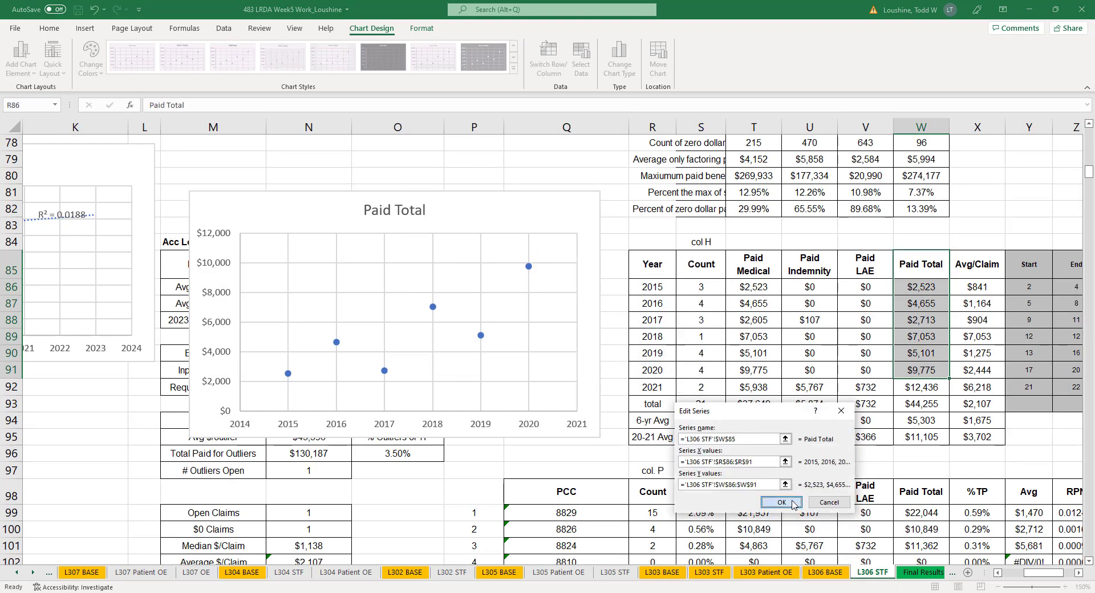
{"action": "left_click", "coordinate": [858, 539]}
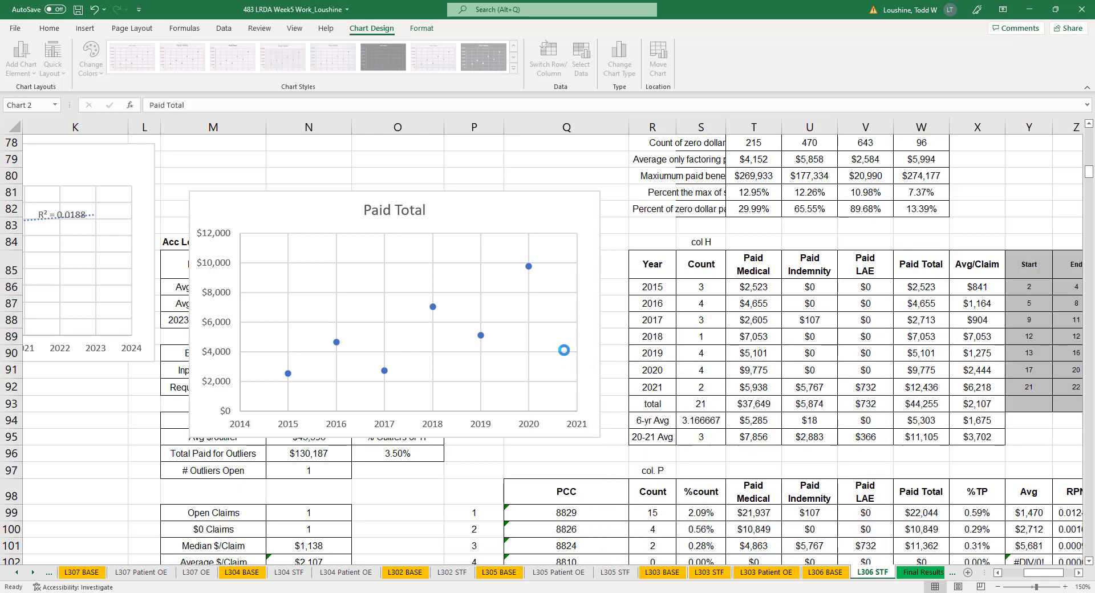
- Add a linear trendline to the Paid Total chart, forecast forward 3 periods with R-squared displayed, and place the chart below the Count chart
{"action": "left_click", "coordinate": [528, 267]}
{"action": "right_click", "coordinate": [528, 266]}
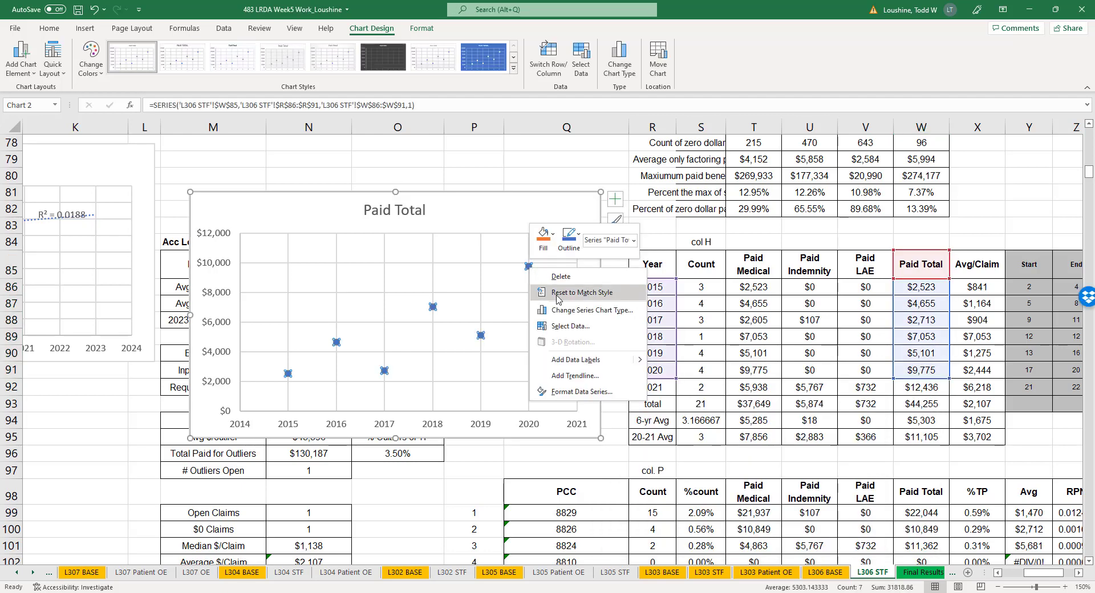
{"action": "left_click", "coordinate": [606, 377]}
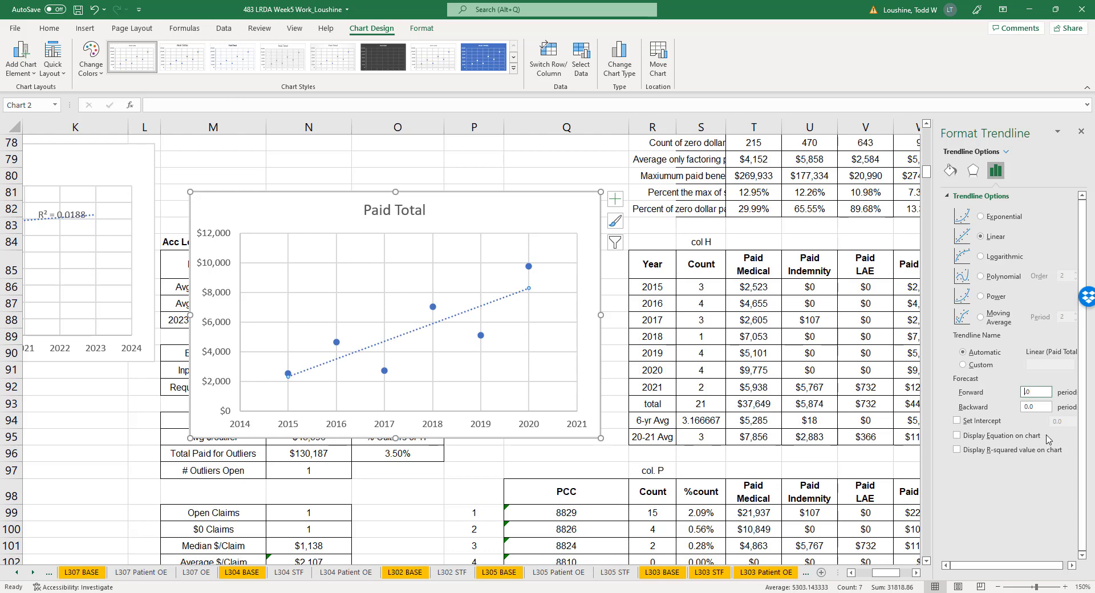
{"action": "left_click", "coordinate": [958, 450]}
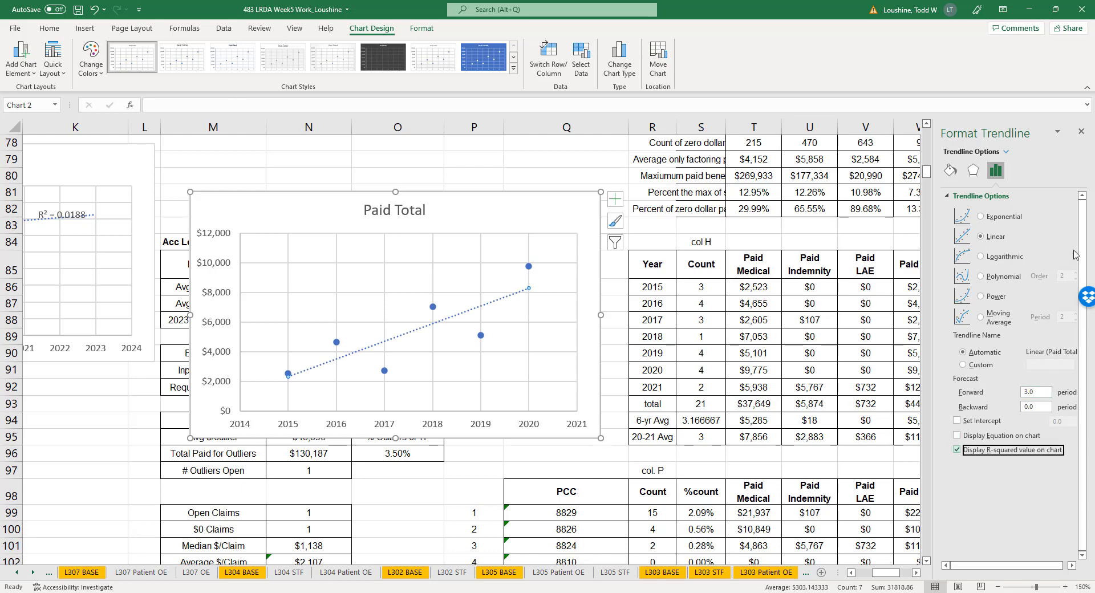
{"action": "left_click", "coordinate": [1080, 131]}
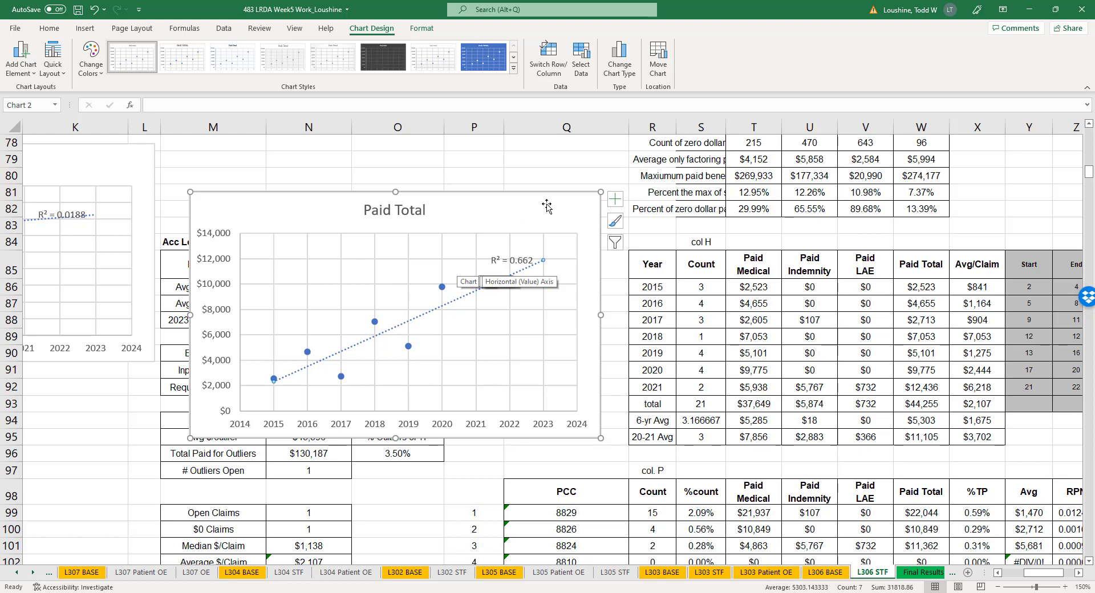
{"action": "left_click_drag", "start_coordinate": [546, 206], "coordinate": [98, 377]}
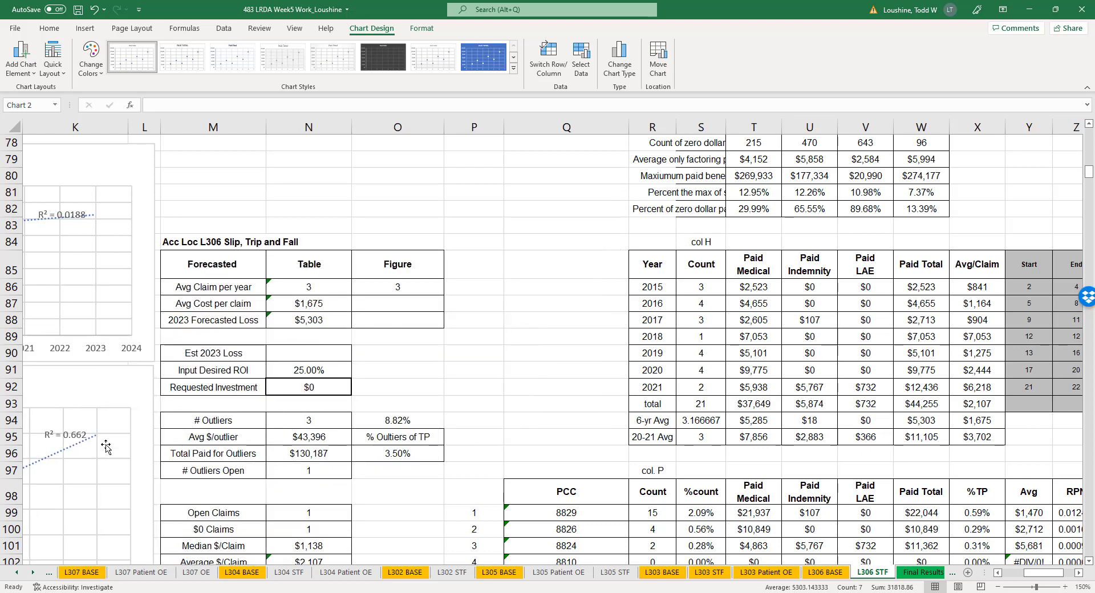
- Enter 12,000 as the Figure value for 2023 Forecasted Loss (O88) and check it against the 2021 Paid Total
{"action": "left_click", "coordinate": [388, 321]}
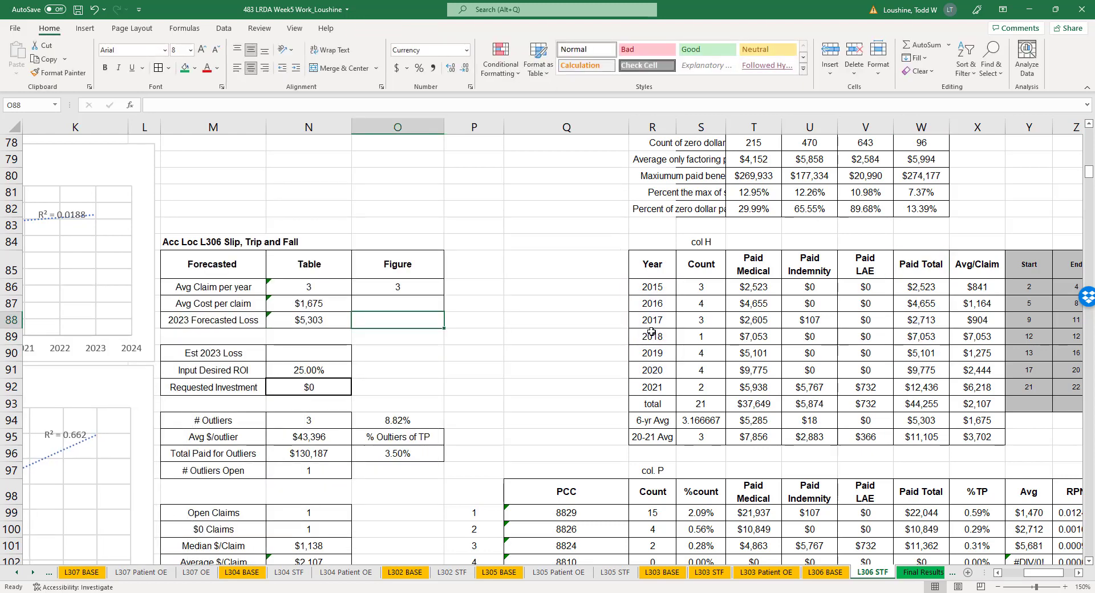
{"action": "type", "text": "12,0"}
{"action": "type", "text": "000"}
{"action": "left_click", "coordinate": [505, 369]}
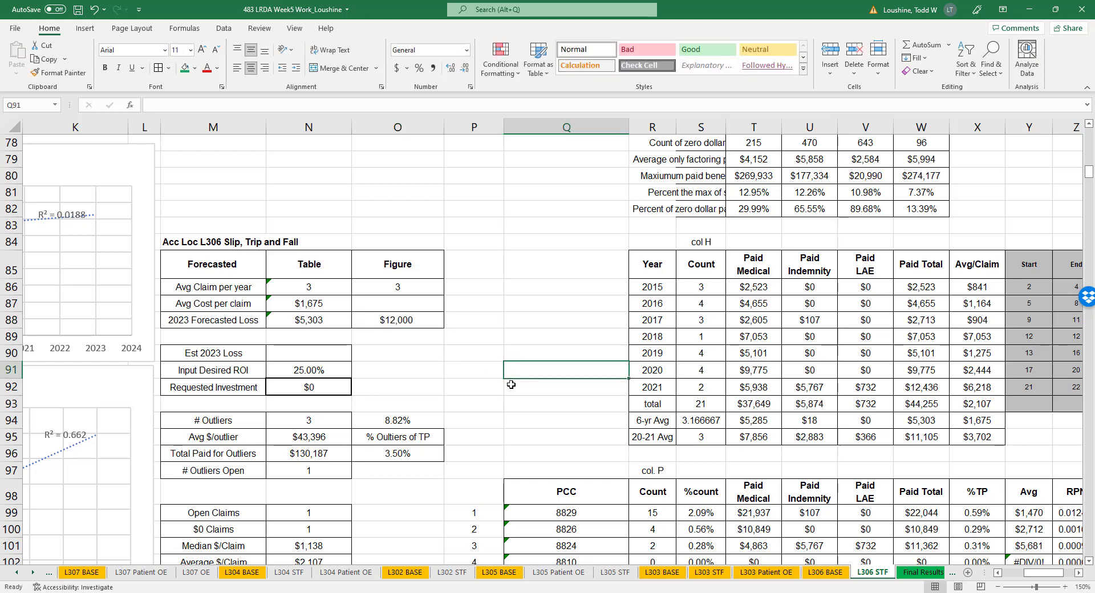
{"action": "left_click", "coordinate": [924, 389]}
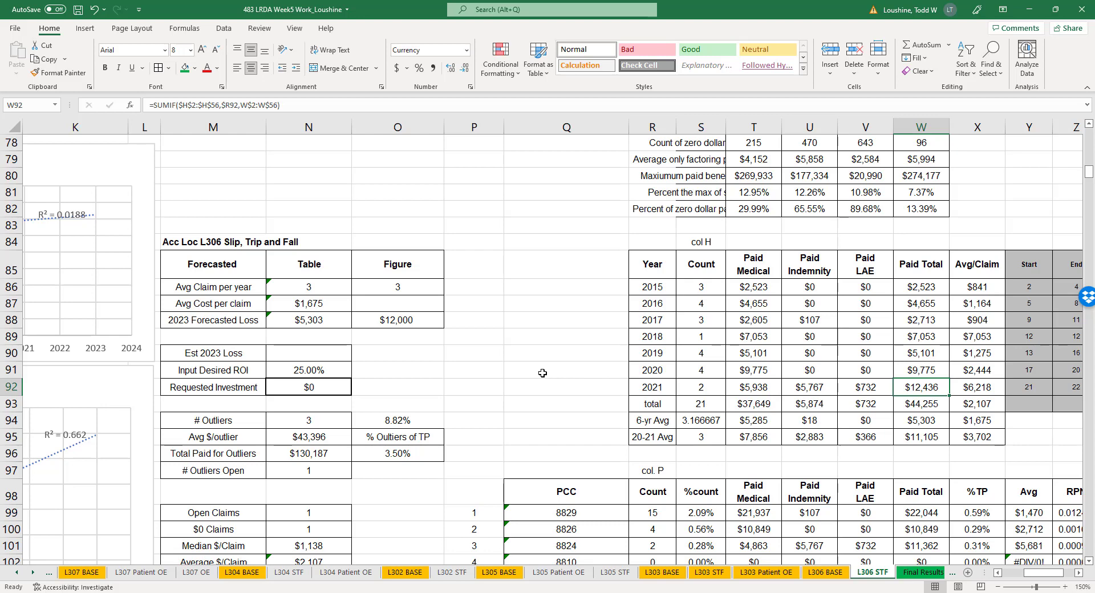
{"action": "left_click", "coordinate": [507, 352]}
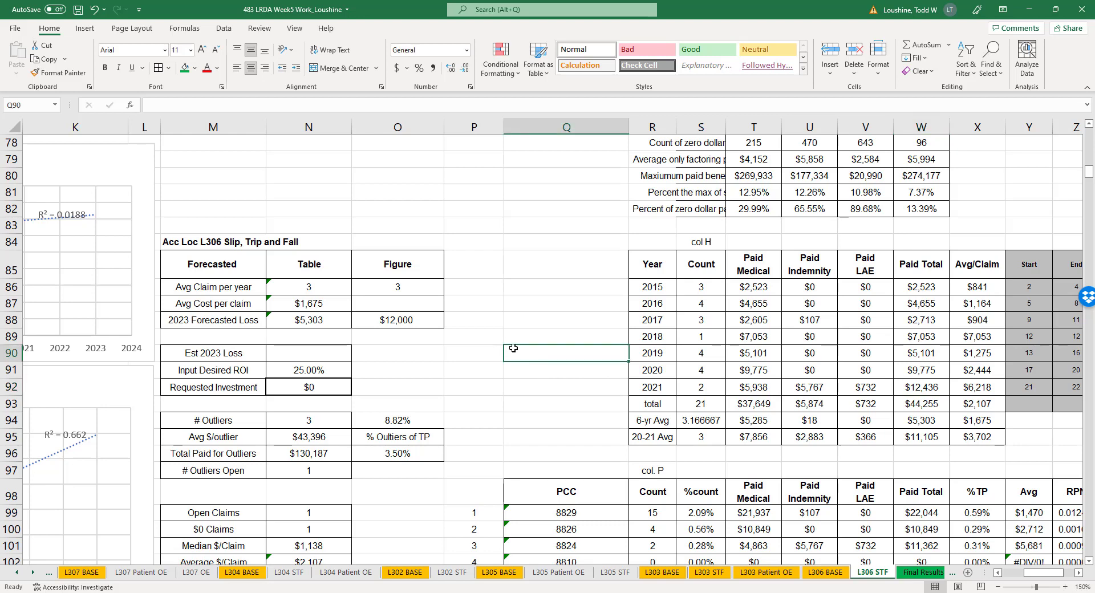
- Insert a scatter chart of Avg/Claim for 2015–2020 (X85:X91) and move it clear of the yearly data table
{"action": "left_click_drag", "start_coordinate": [1038, 574], "coordinate": [1033, 574]}
{"action": "scroll", "coordinate": [623, 385], "scroll_direction": "down", "scroll_amount": 1}
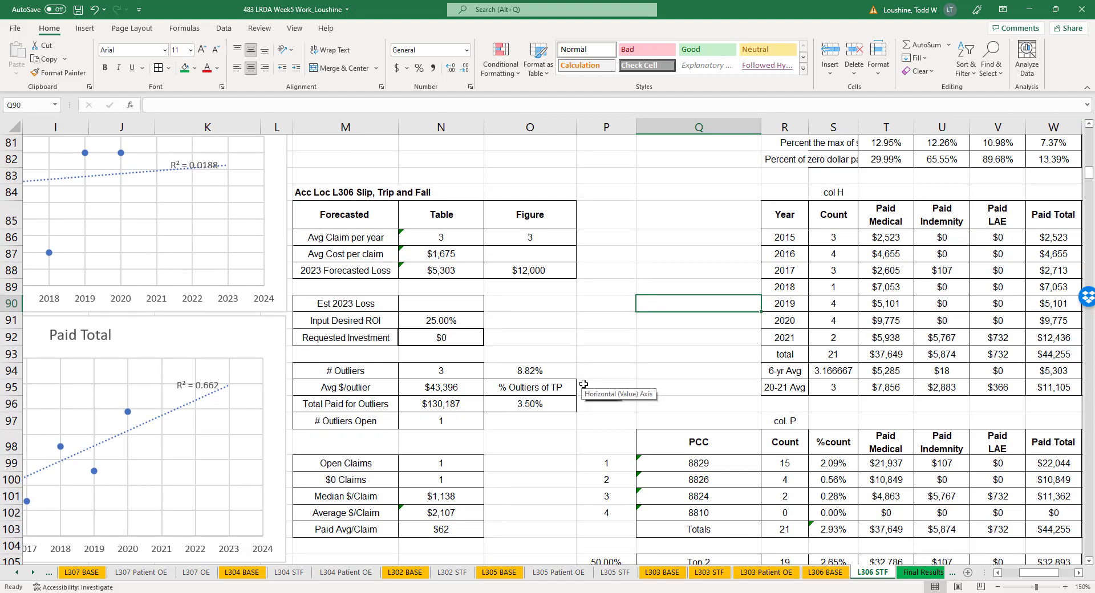
{"action": "left_click", "coordinate": [1077, 573]}
{"action": "left_click", "coordinate": [1076, 573]}
{"action": "left_click", "coordinate": [852, 205]}
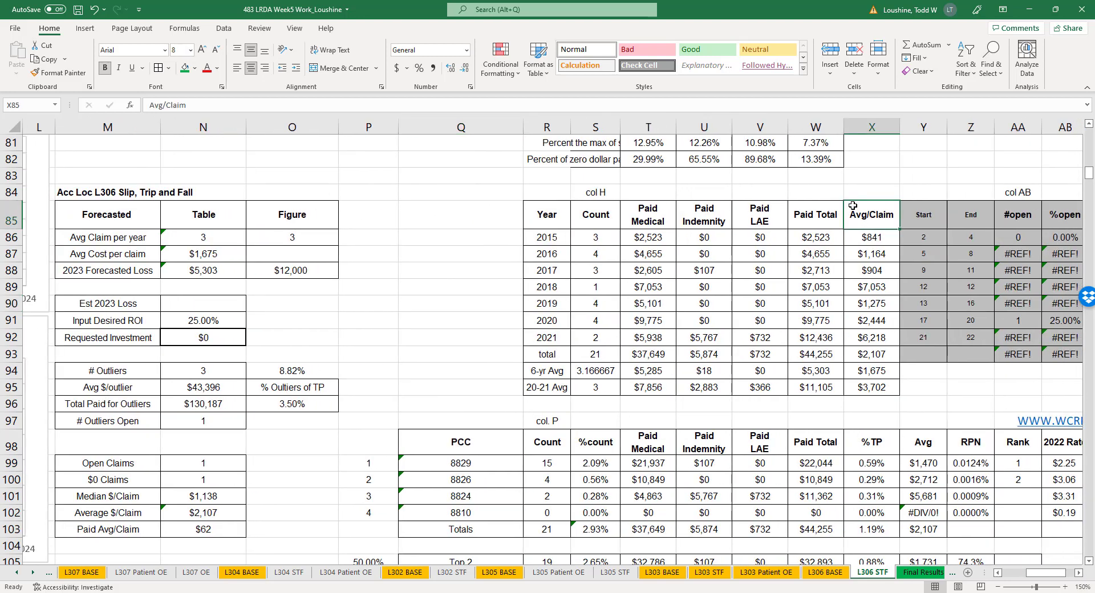
{"action": "left_click_drag", "start_coordinate": [871, 214], "coordinate": [871, 321]}
{"action": "left_click", "coordinate": [85, 29]}
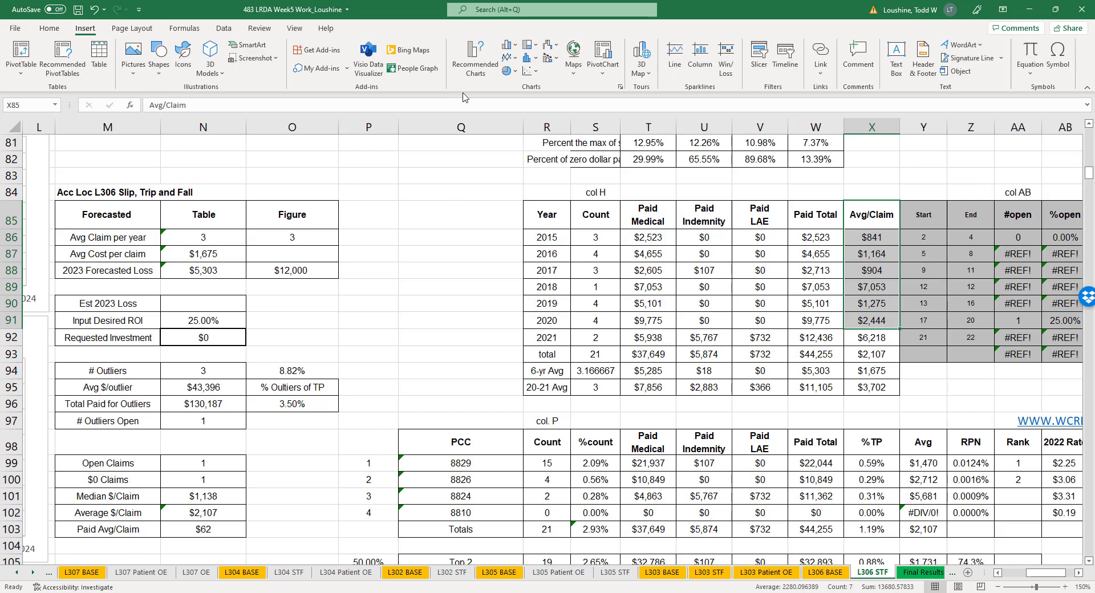
{"action": "left_click", "coordinate": [513, 75]}
{"action": "left_click", "coordinate": [538, 111]}
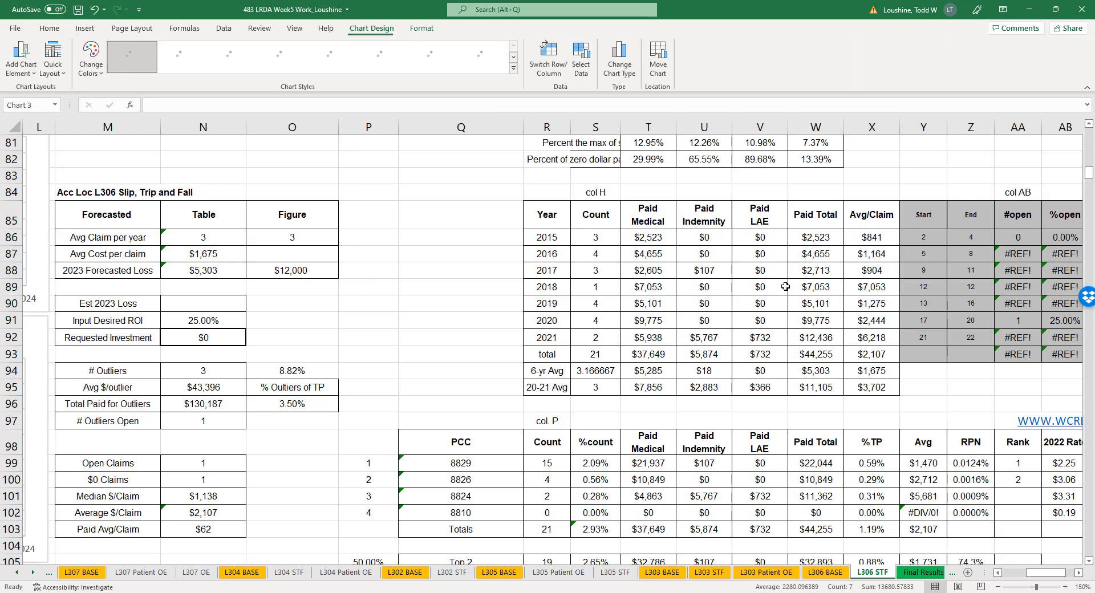
{"action": "left_click_drag", "start_coordinate": [723, 235], "coordinate": [468, 216]}
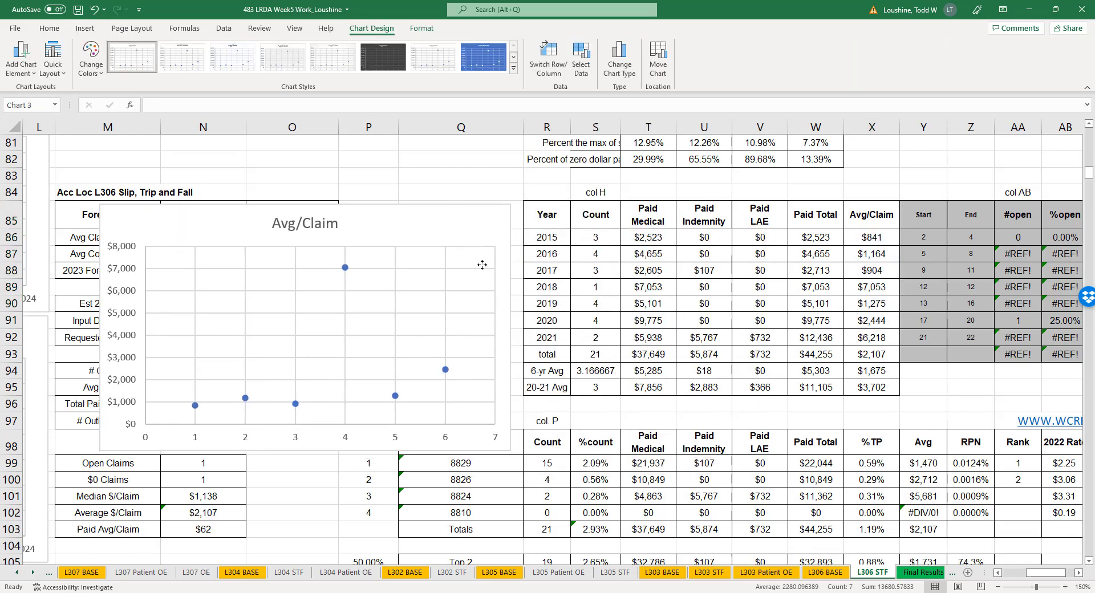
- Set the Avg/Claim series' X values to the years 2015–2020 in R86:R91
{"action": "right_click", "coordinate": [446, 369]}
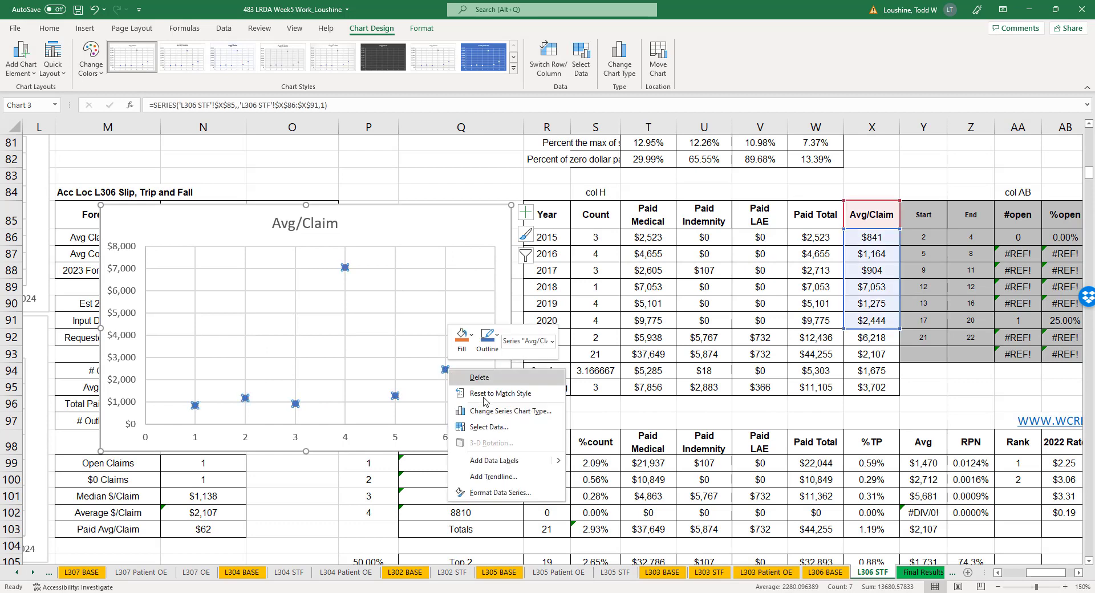
{"action": "left_click", "coordinate": [490, 429]}
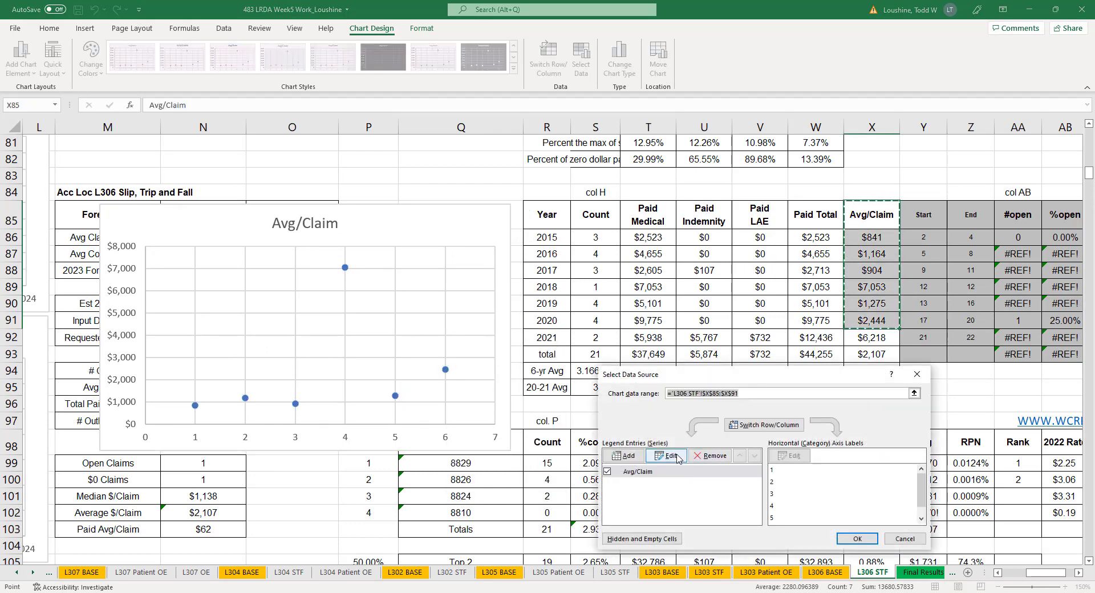
{"action": "left_click", "coordinate": [672, 456]}
{"action": "left_click", "coordinate": [785, 461]}
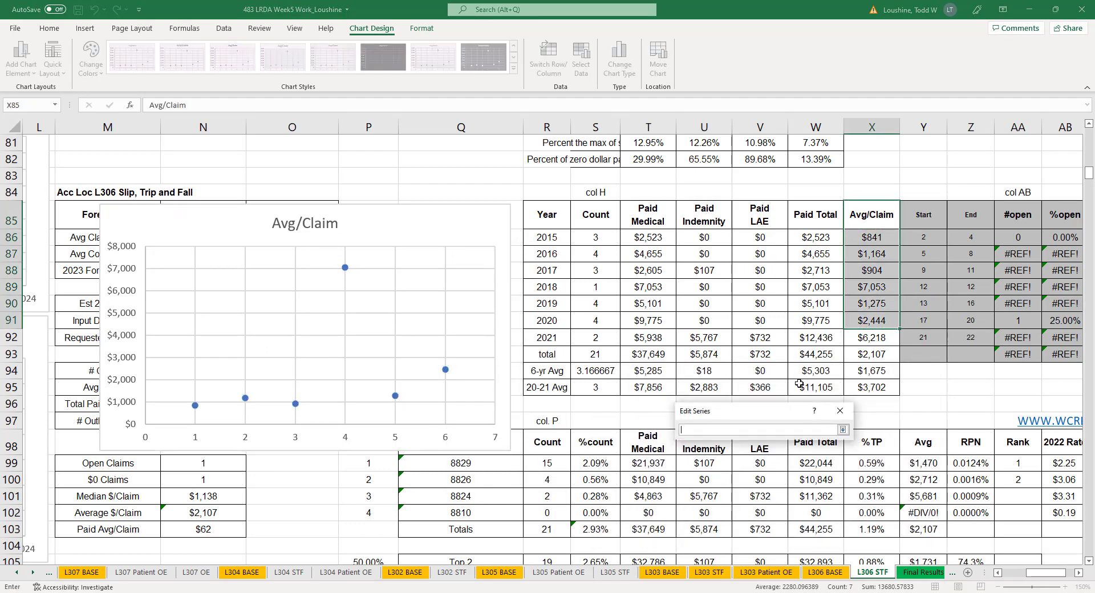
{"action": "left_click_drag", "start_coordinate": [550, 238], "coordinate": [552, 322]}
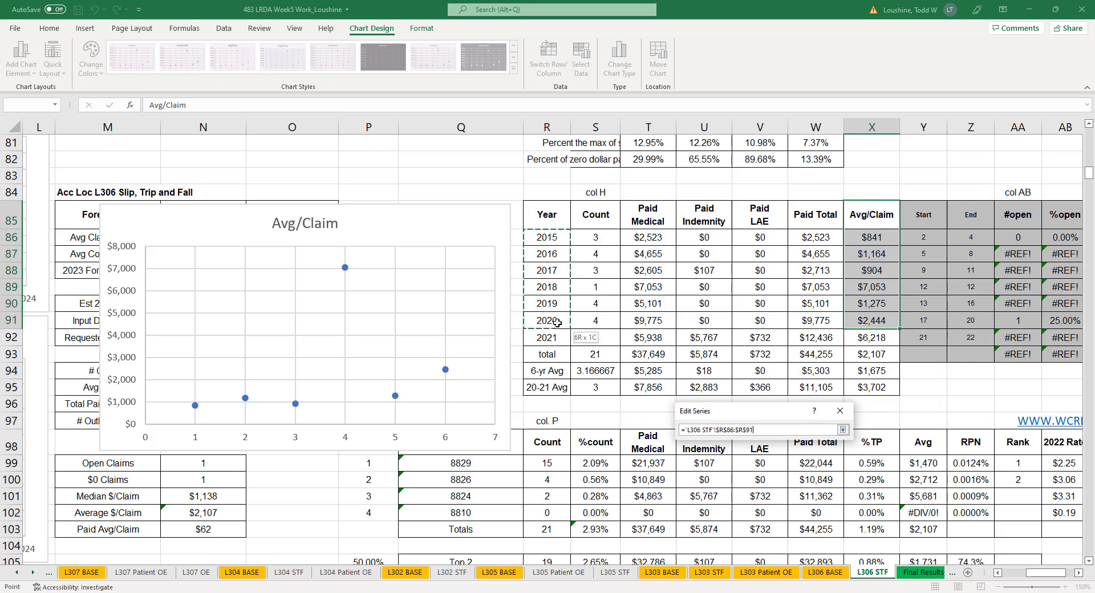
{"action": "left_click", "coordinate": [846, 429]}
{"action": "left_click", "coordinate": [780, 504]}
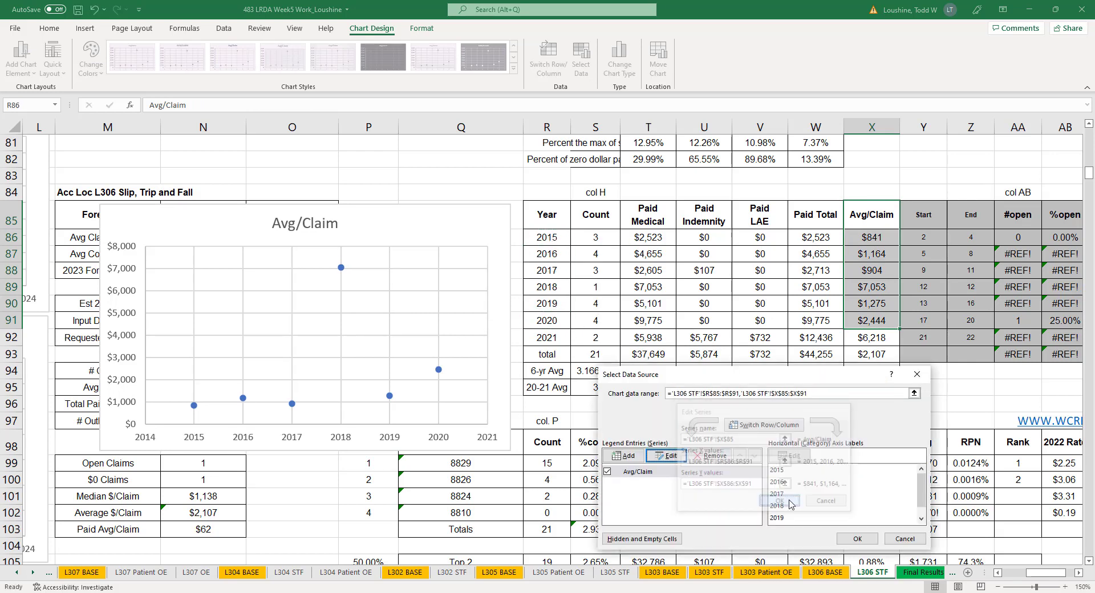
{"action": "left_click", "coordinate": [840, 539]}
- Add a linear trendline to the Avg/Claim chart, forecast forward 3 periods with R-squared displayed, and move the chart off the forecast and outlier tables
{"action": "left_click", "coordinate": [439, 371]}
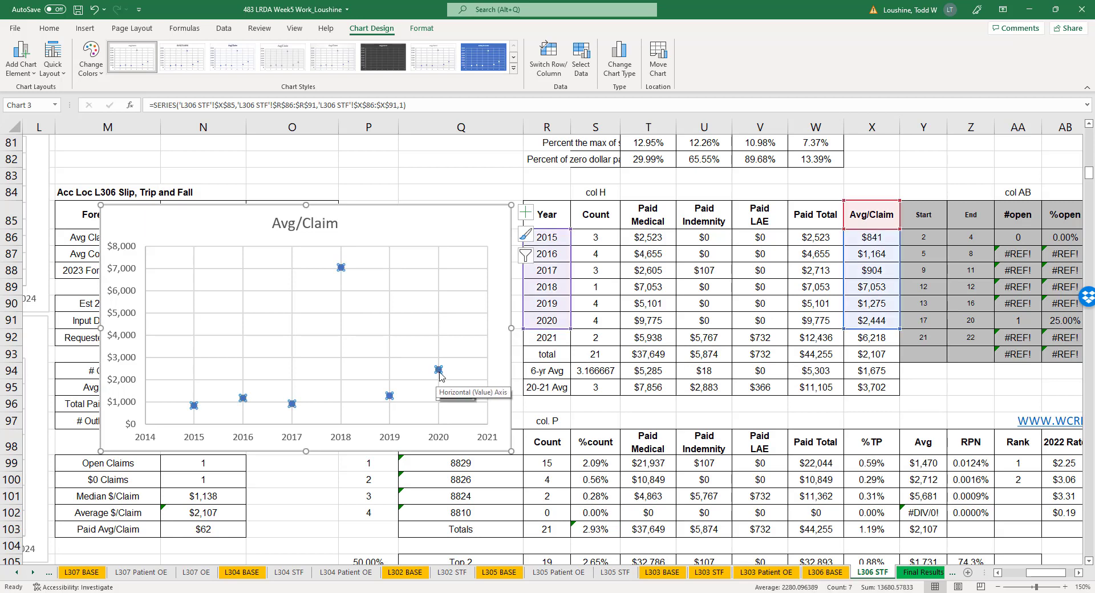
{"action": "right_click", "coordinate": [440, 371]}
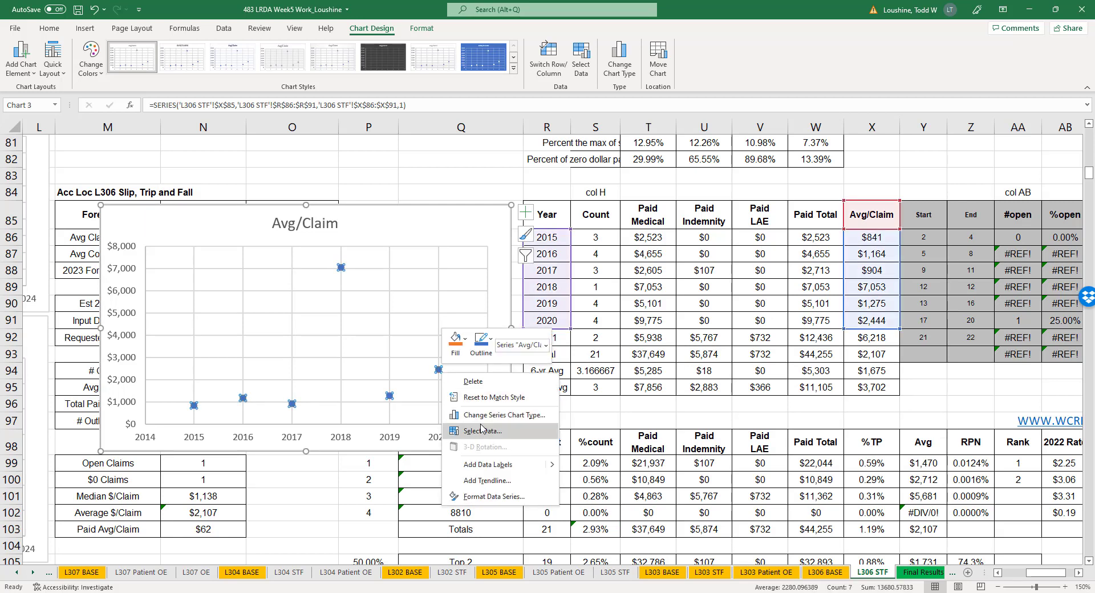
{"action": "left_click", "coordinate": [496, 480]}
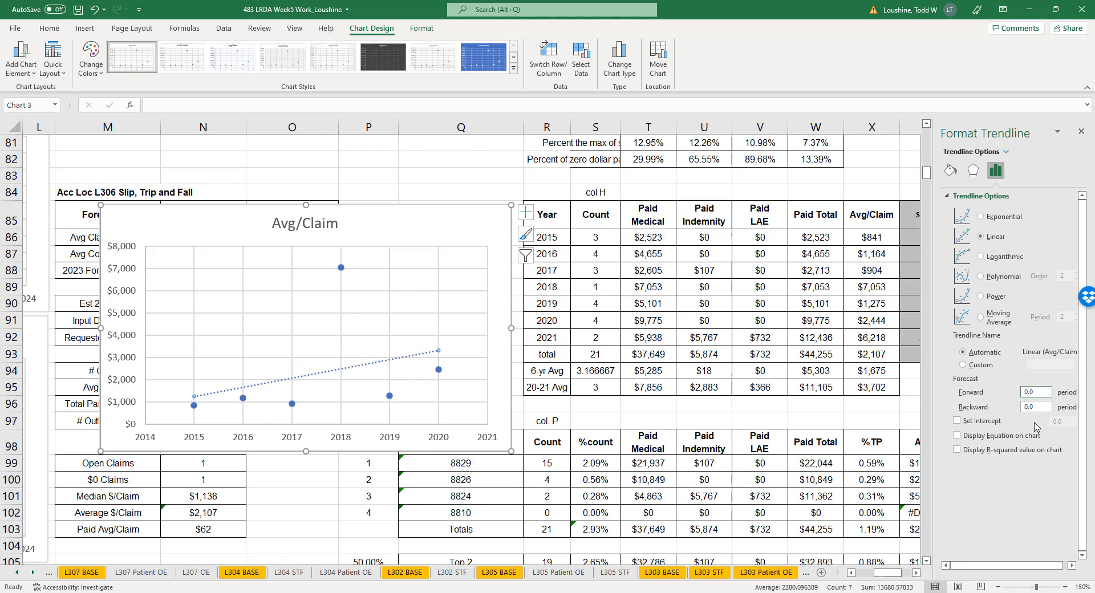
{"action": "left_click", "coordinate": [956, 451]}
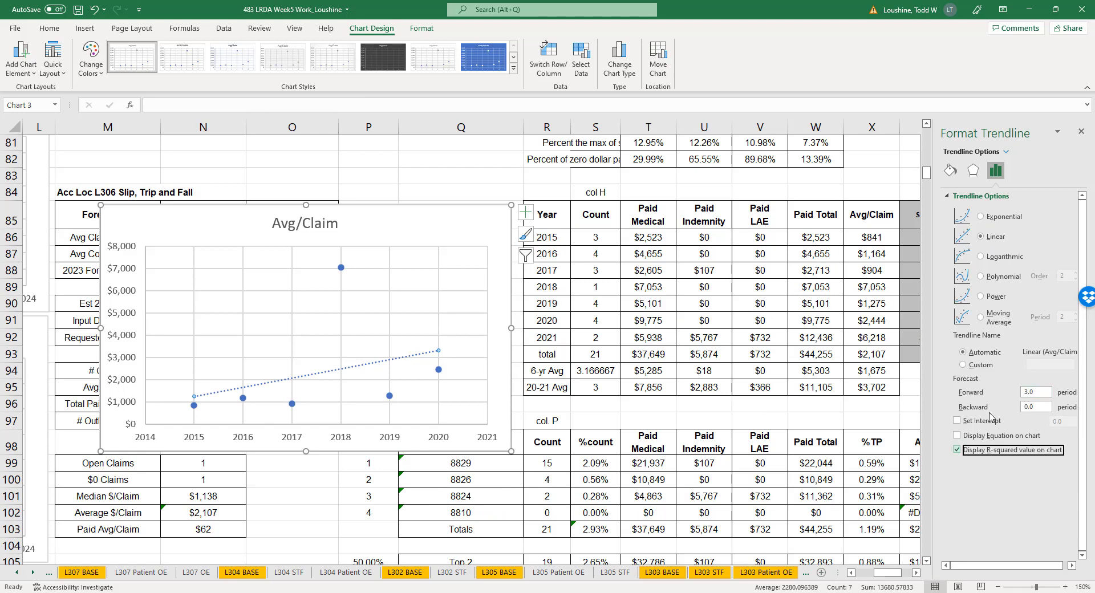
{"action": "left_click", "coordinate": [1081, 131]}
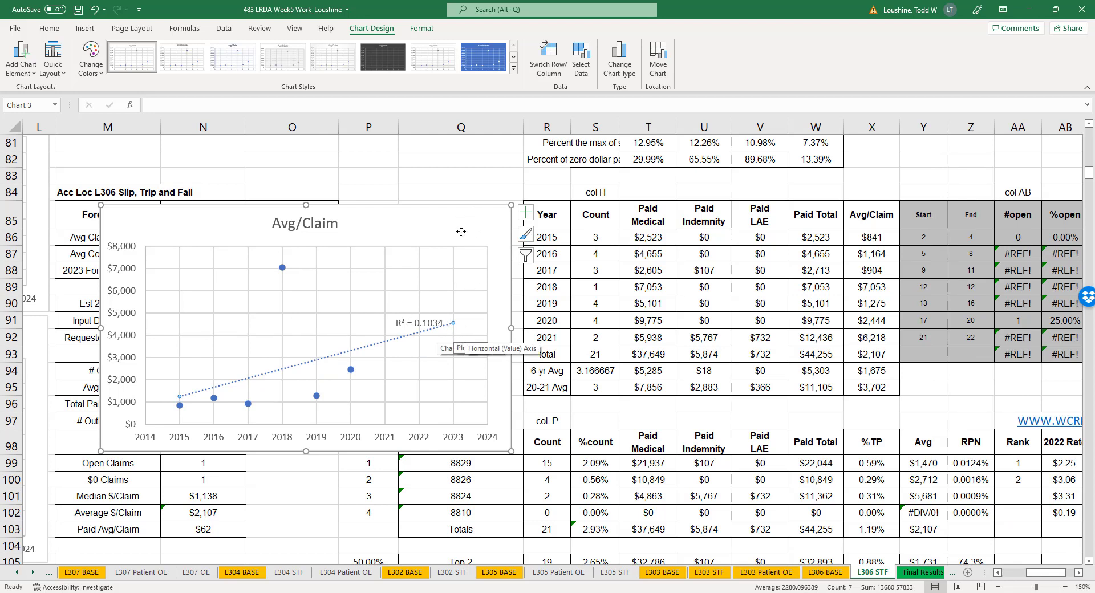
{"action": "left_click_drag", "start_coordinate": [461, 232], "coordinate": [191, 569]}
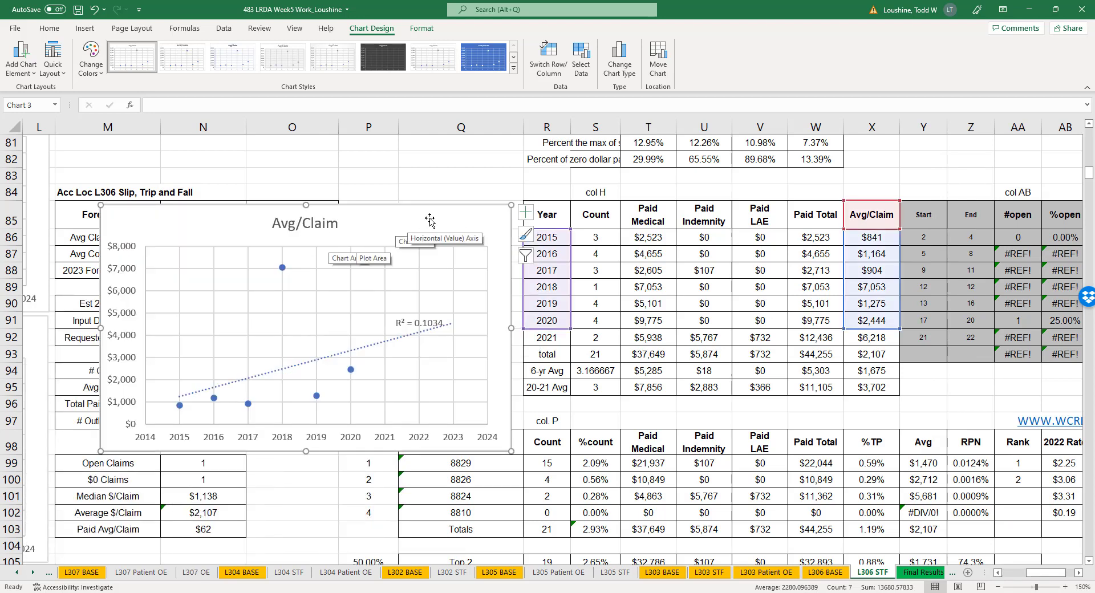
{"action": "left_click_drag", "start_coordinate": [429, 221], "coordinate": [253, 464]}
- Enter 4500 as the Figure value for Avg Cost per claim (O87)
{"action": "left_click", "coordinate": [309, 247]}
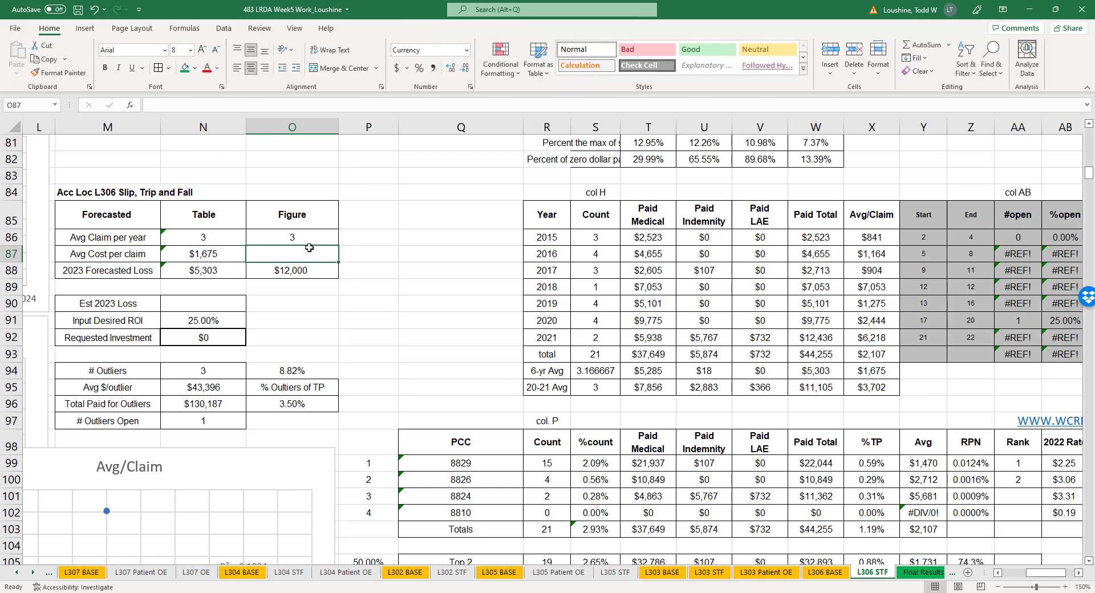
{"action": "type", "text": "4500"}
{"action": "key", "text": "Return"}
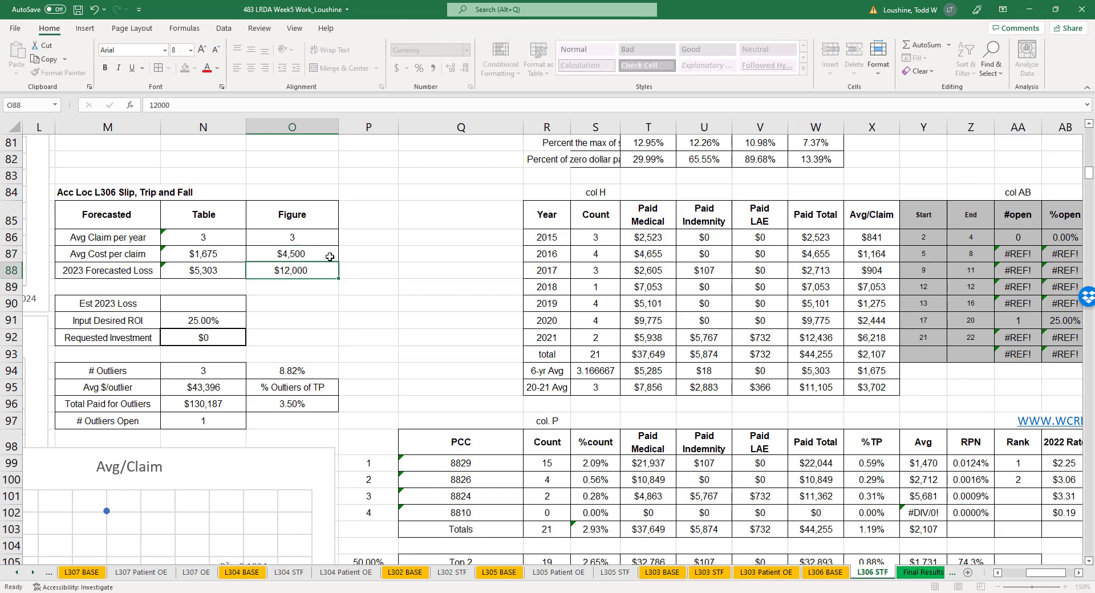
- Move the Avg/Claim chart below the Paid Total chart, starting around row 106 and clear of the Open Claims table
{"action": "scroll", "coordinate": [300, 326], "scroll_direction": "down", "scroll_amount": 3}
{"action": "left_click_drag", "start_coordinate": [296, 307], "coordinate": [100, 425]}
{"action": "left_click", "coordinate": [259, 356]}
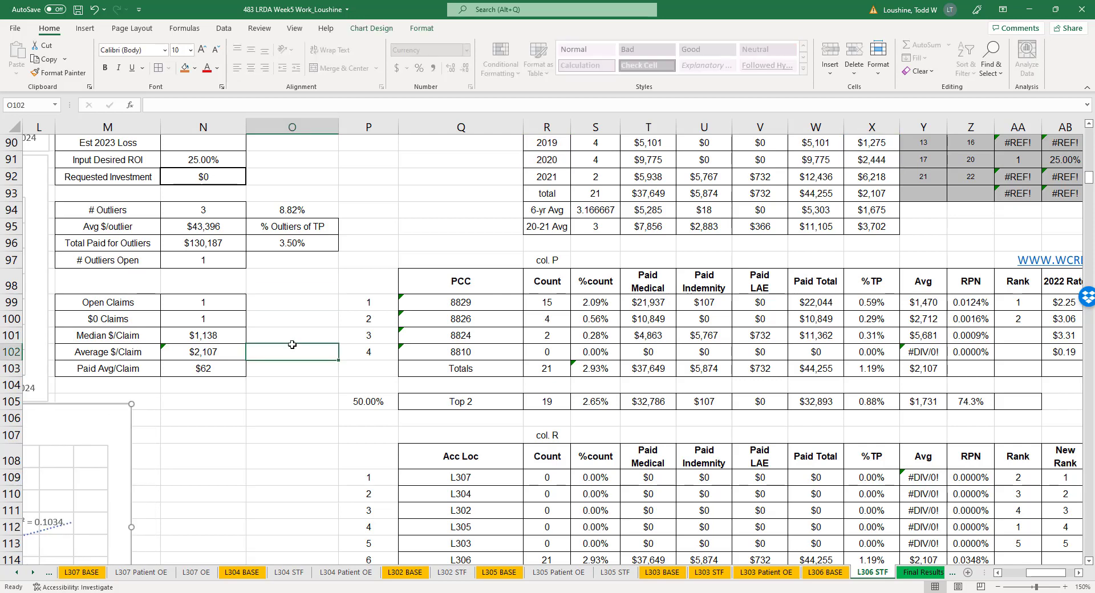
- Review the forecasted loss and outlier cells, and enter 5,500 as the Est 2023 Loss (N90)
{"action": "scroll", "coordinate": [258, 356], "scroll_direction": "up", "scroll_amount": 5}
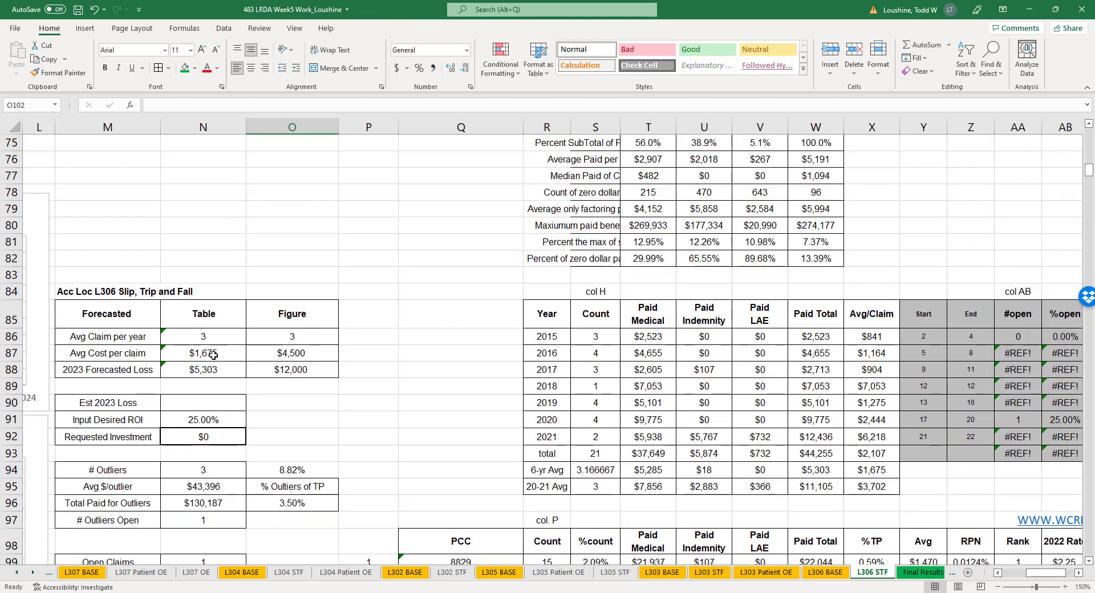
{"action": "left_click", "coordinate": [222, 373]}
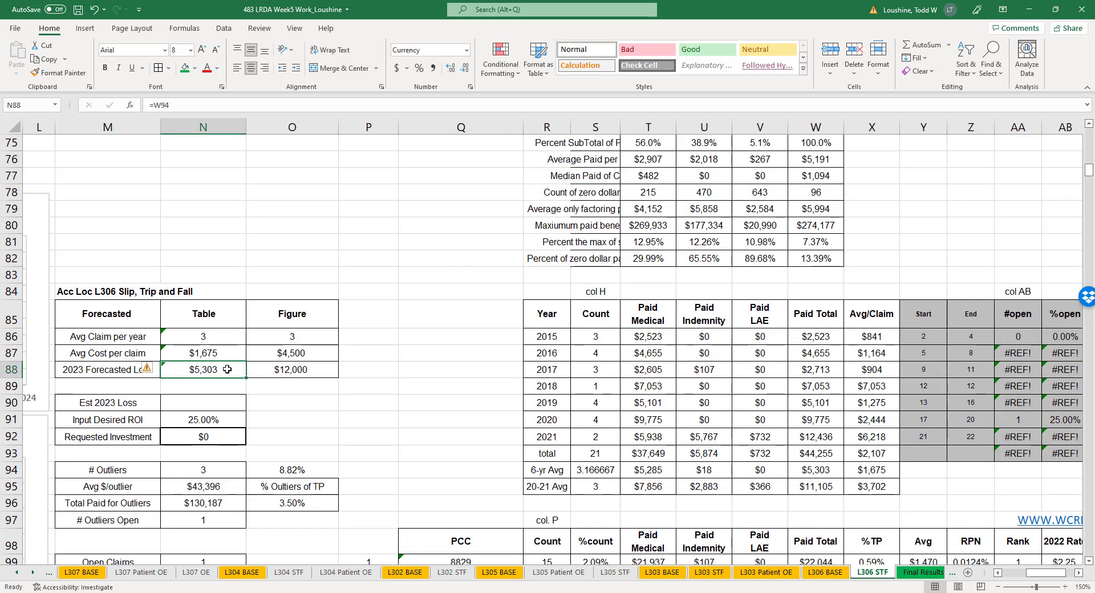
{"action": "left_click", "coordinate": [229, 490]}
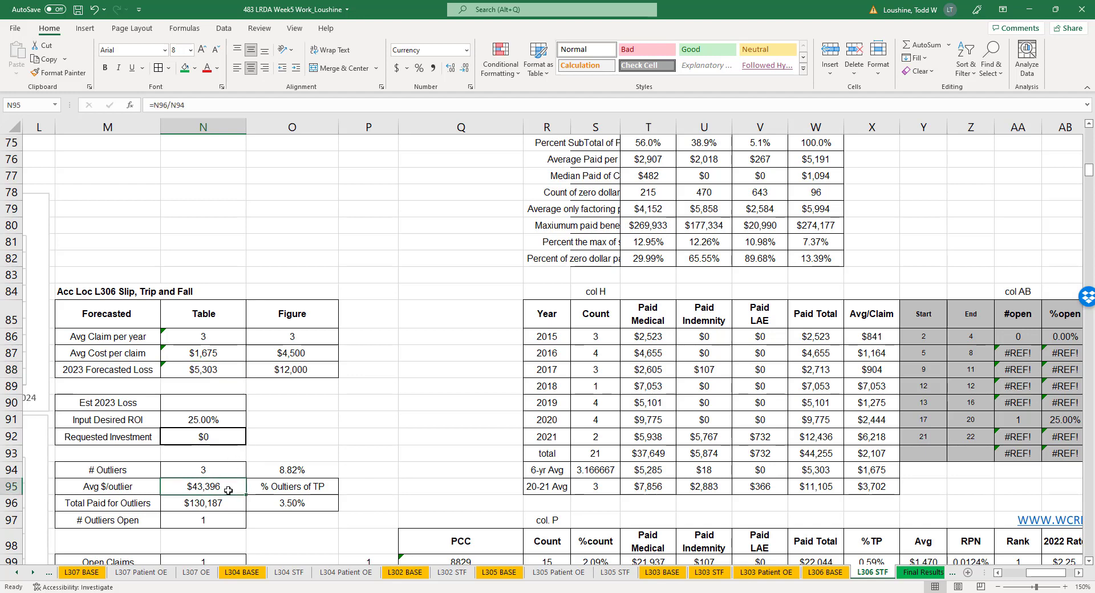
{"action": "left_click", "coordinate": [216, 502]}
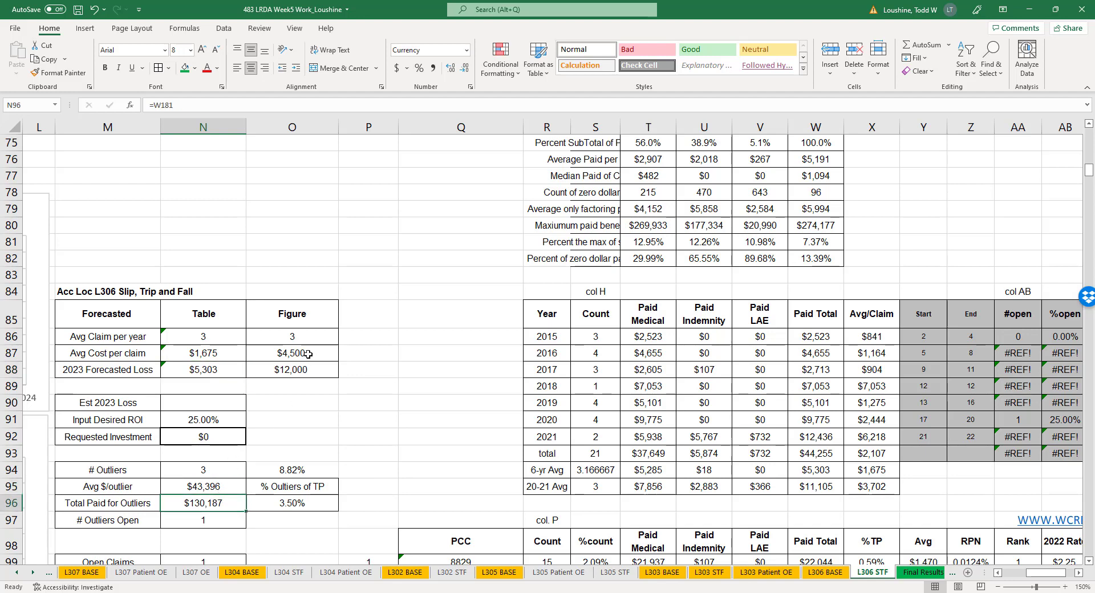
{"action": "left_click", "coordinate": [235, 396]}
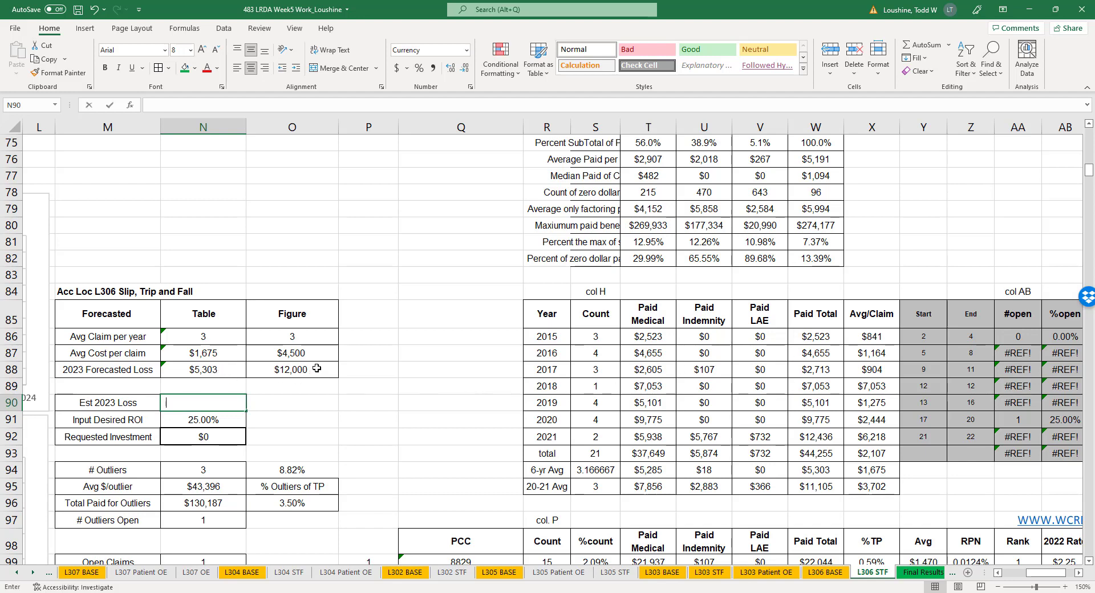
{"action": "type", "text": "5,50"}
{"action": "type", "text": "00"}
{"action": "key", "text": "Return"}
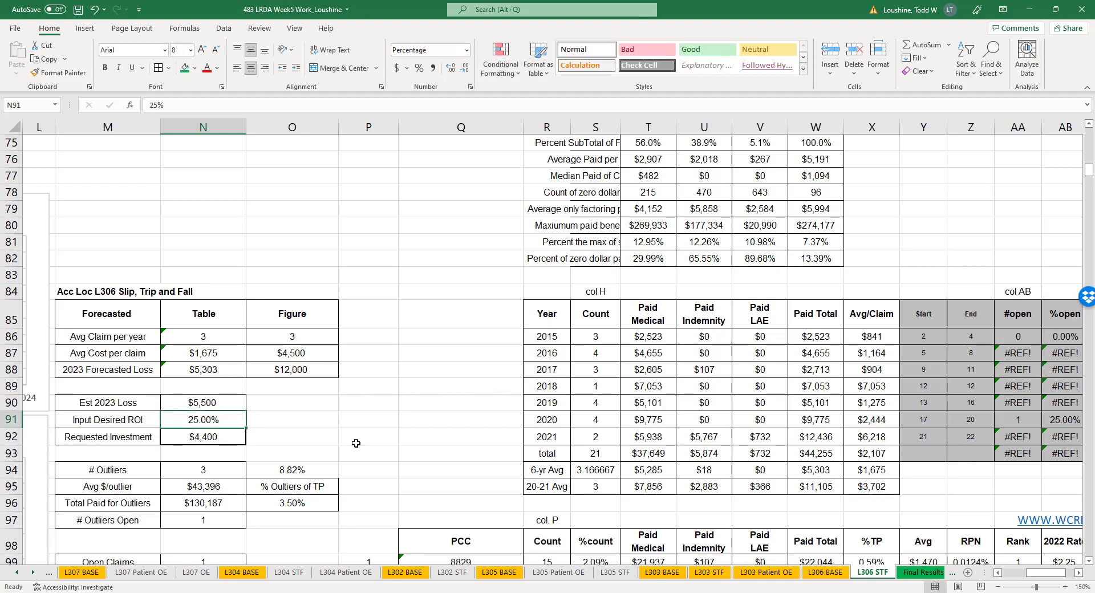
- Add the note "Lower of 2 estimates" beside the Est 2023 Loss in O90 and make it italic
{"action": "left_click", "coordinate": [369, 437]}
{"action": "scroll", "coordinate": [371, 436], "scroll_direction": "down", "scroll_amount": 3}
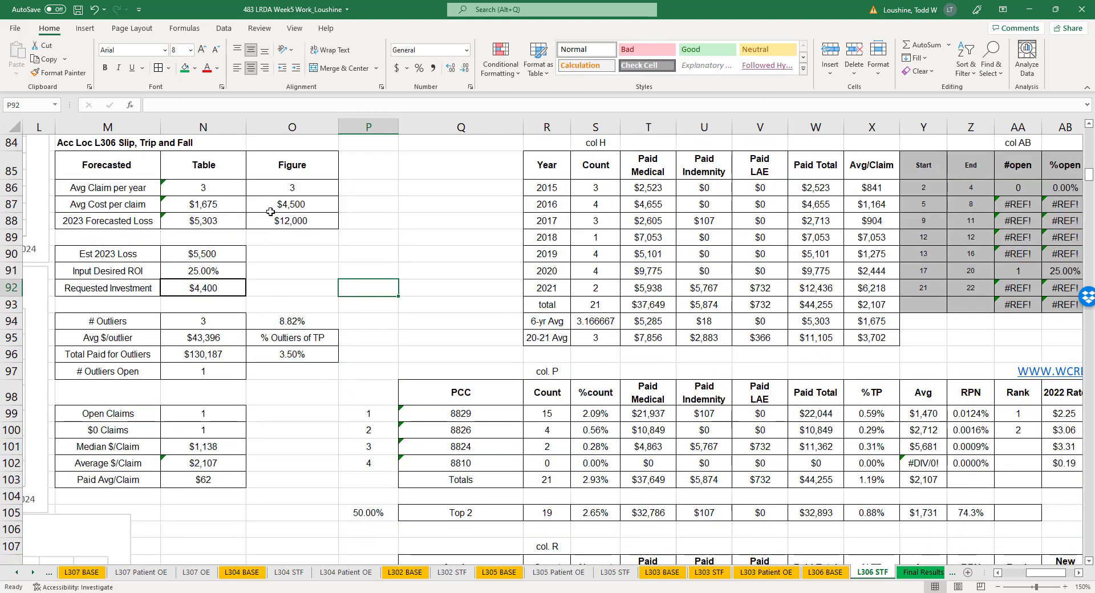
{"action": "left_click", "coordinate": [312, 251]}
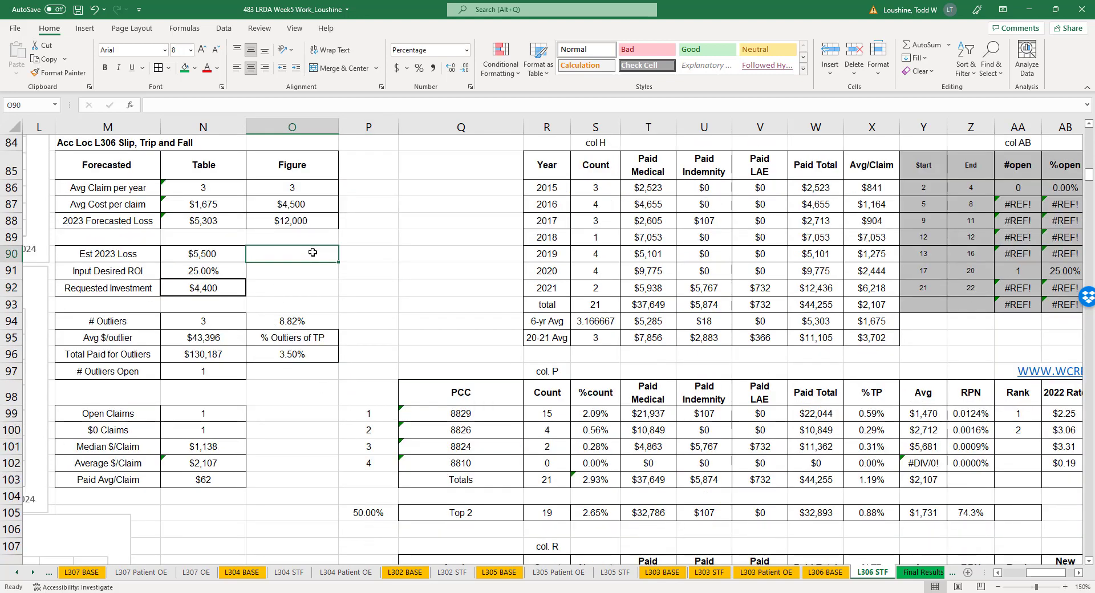
{"action": "type", "text": "Lower of 2 estimates"}
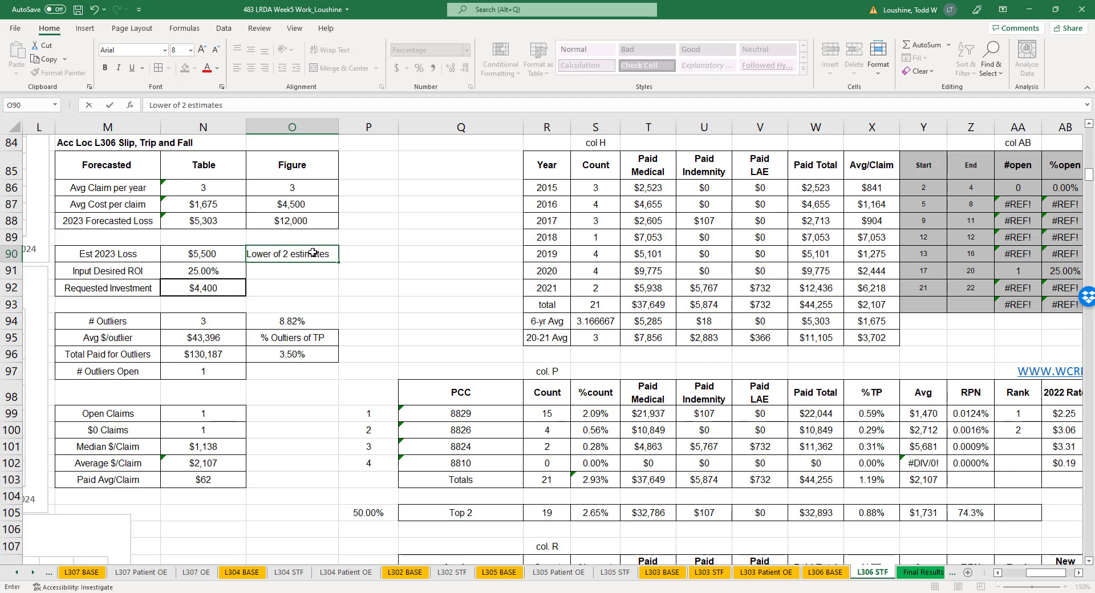
{"action": "key", "text": "ctrl+Return"}
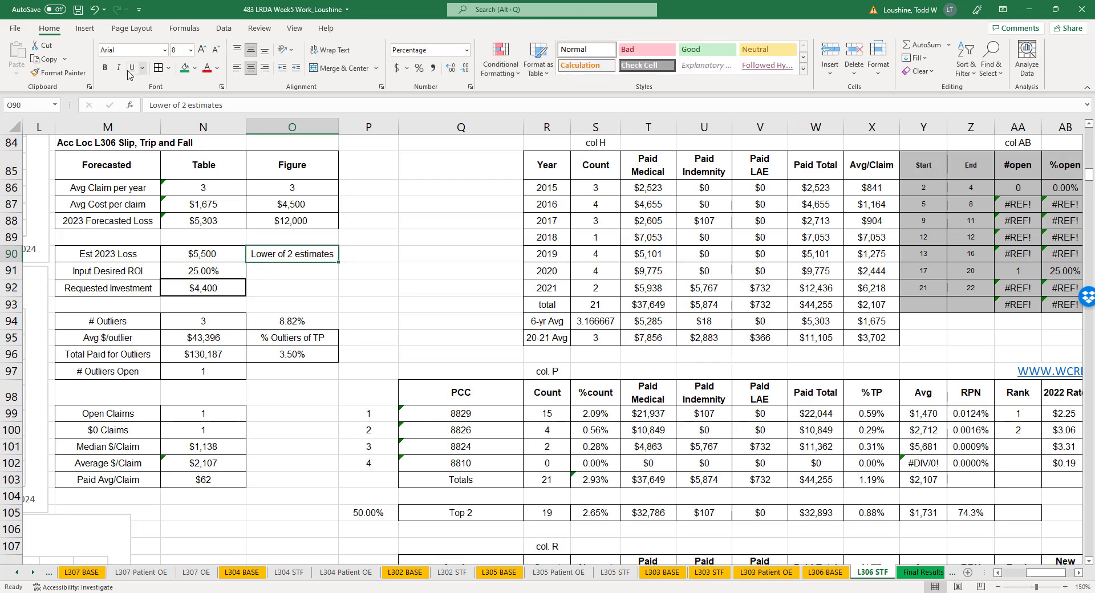
{"action": "left_click", "coordinate": [118, 68]}
{"action": "left_click", "coordinate": [328, 323]}
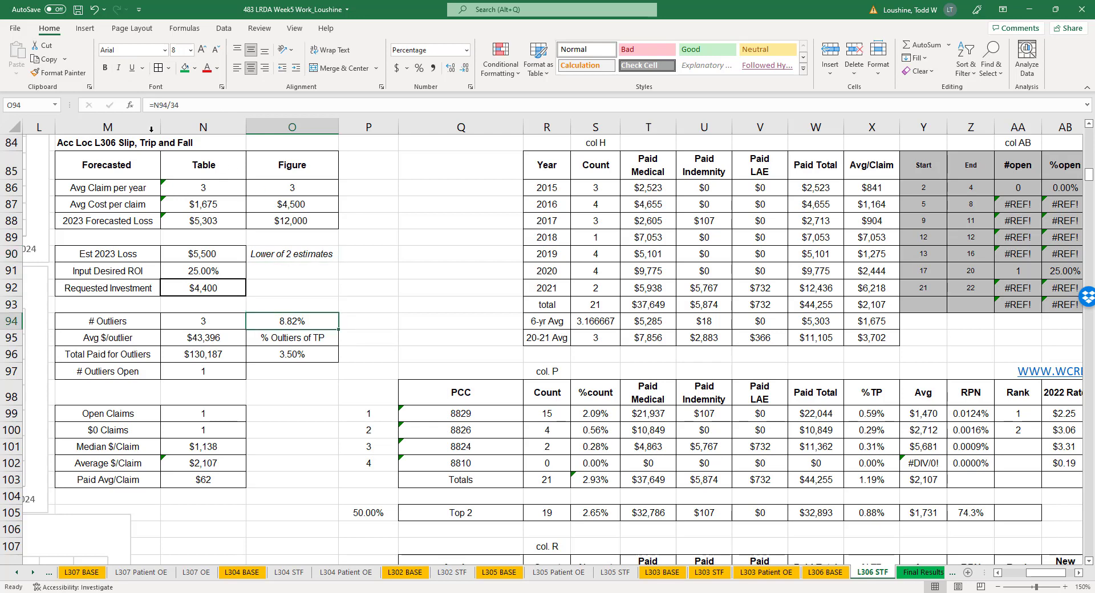
{"action": "left_click", "coordinate": [420, 224]}
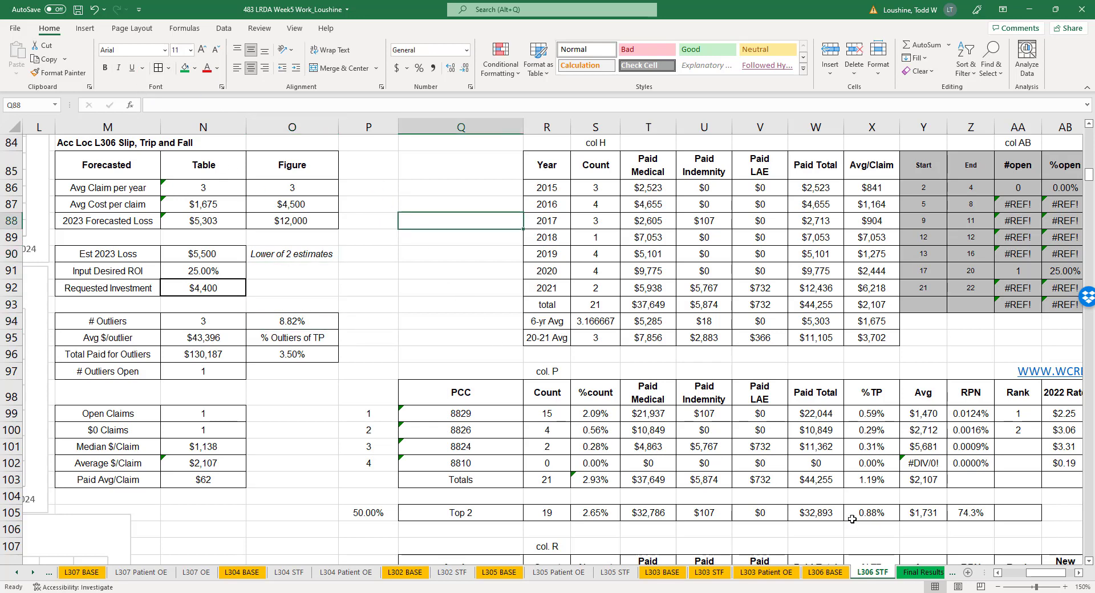
{"action": "left_click", "coordinate": [997, 573]}
{"action": "left_click", "coordinate": [997, 573]}
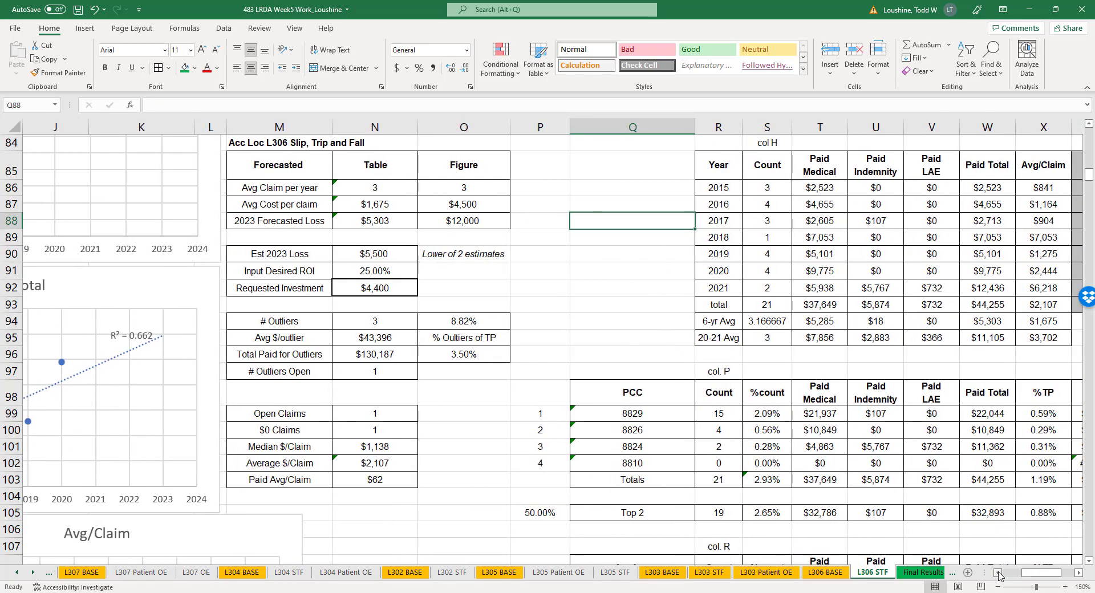
{"action": "left_click", "coordinate": [997, 572]}
{"action": "left_click", "coordinate": [997, 572]}
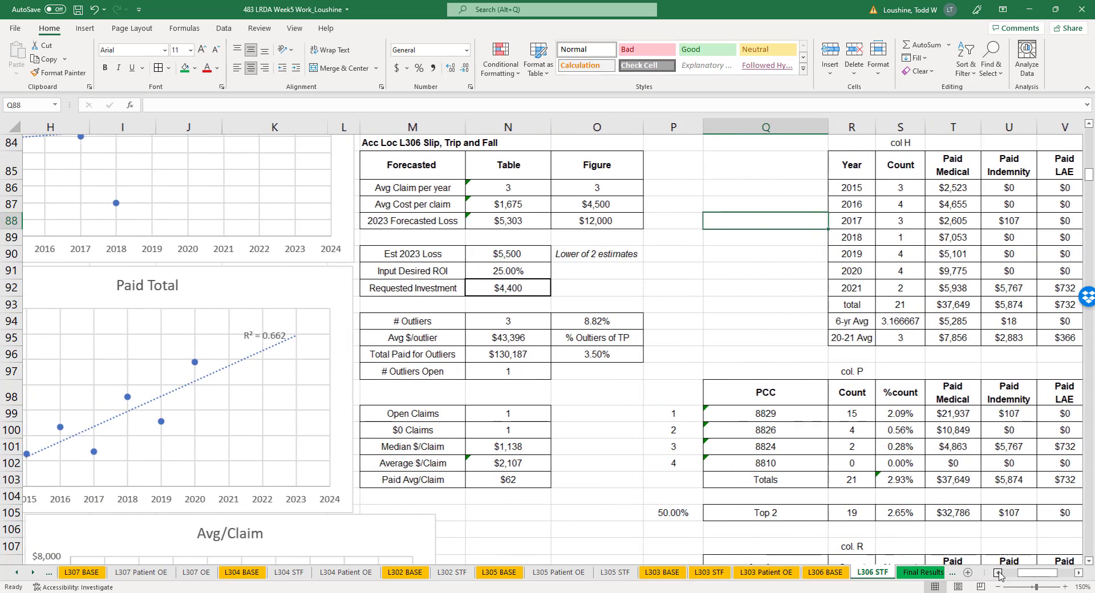
{"action": "left_click", "coordinate": [1089, 123]}
{"action": "left_click", "coordinate": [1089, 123]}
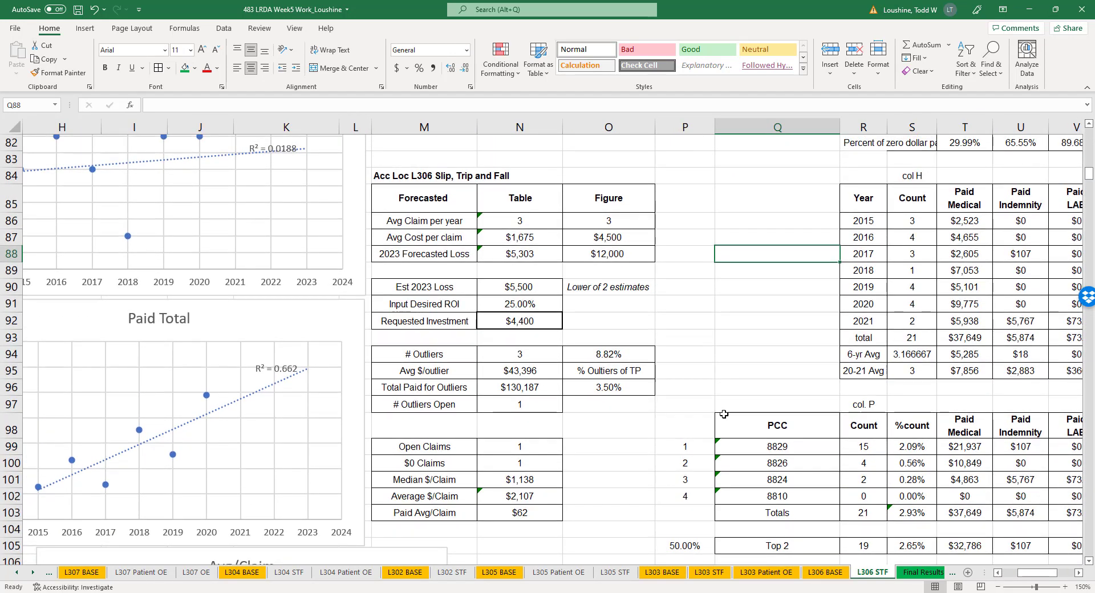
- On the L306 BASE sheet, enter the title "Acc Loc L306 All Claims" in M141 above the Forecasted table
{"action": "left_click", "coordinate": [826, 572]}
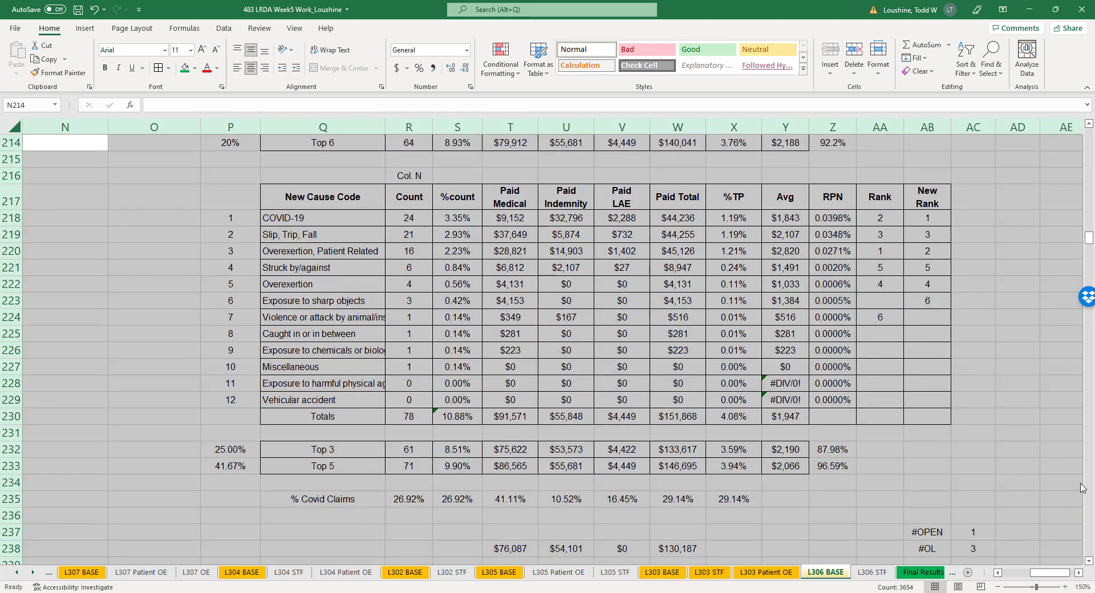
{"action": "left_click_drag", "start_coordinate": [1089, 238], "coordinate": [1089, 200]}
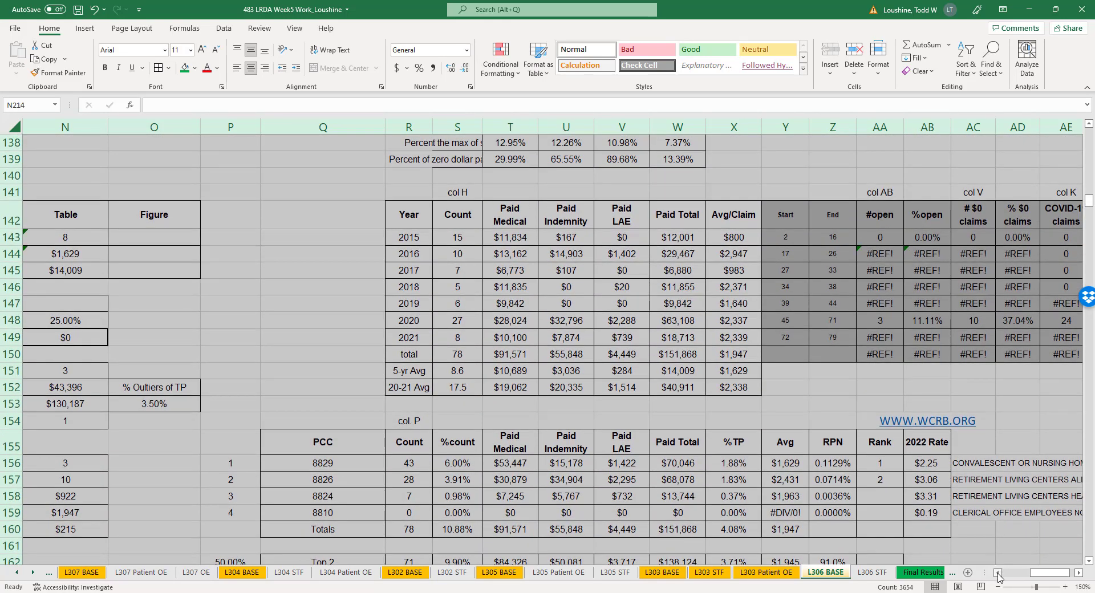
{"action": "left_click", "coordinate": [996, 572]}
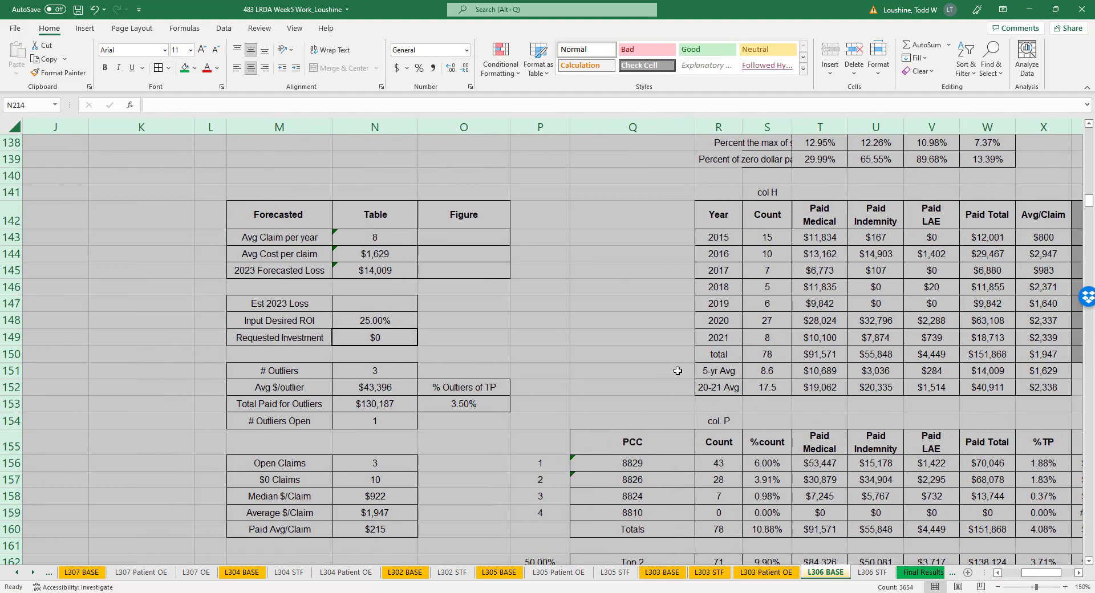
{"action": "left_click", "coordinate": [322, 193]}
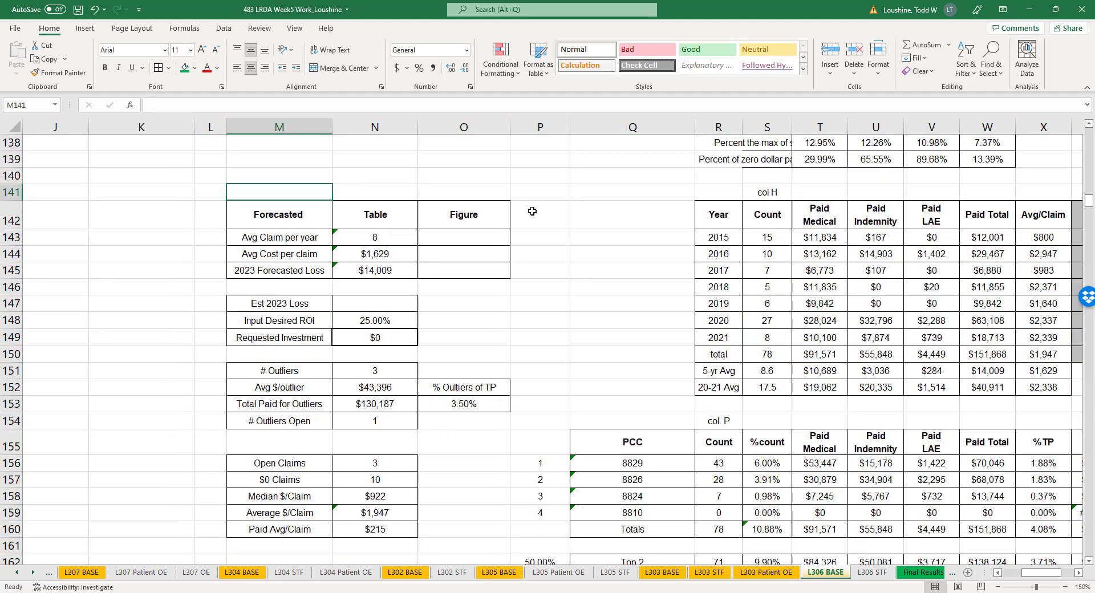
{"action": "type", "text": "Acc"}
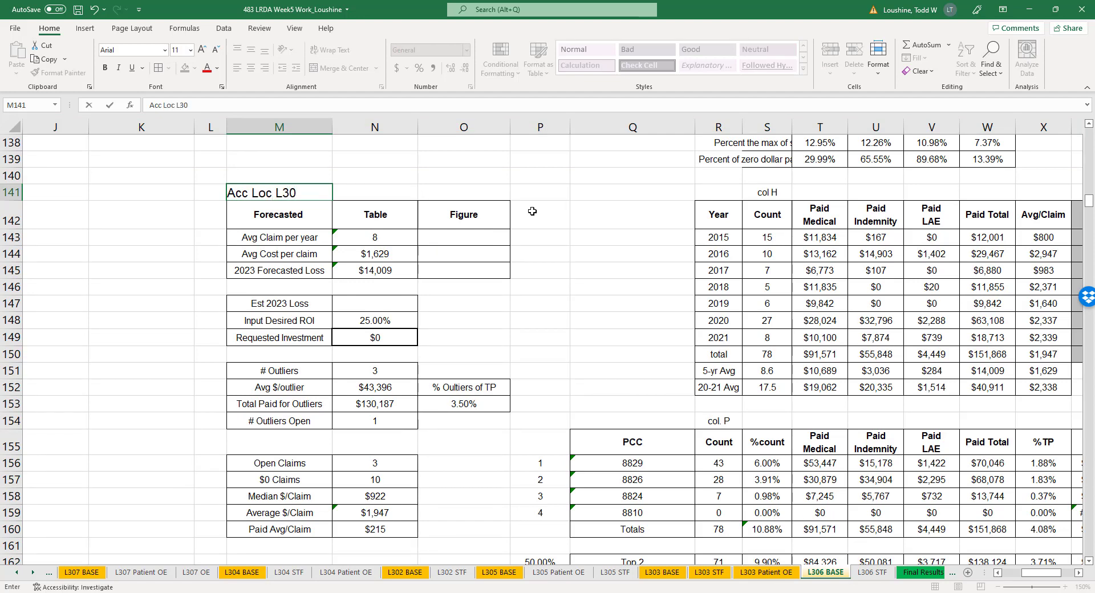
{"action": "type", "text": "Loc L306 All Claims"}
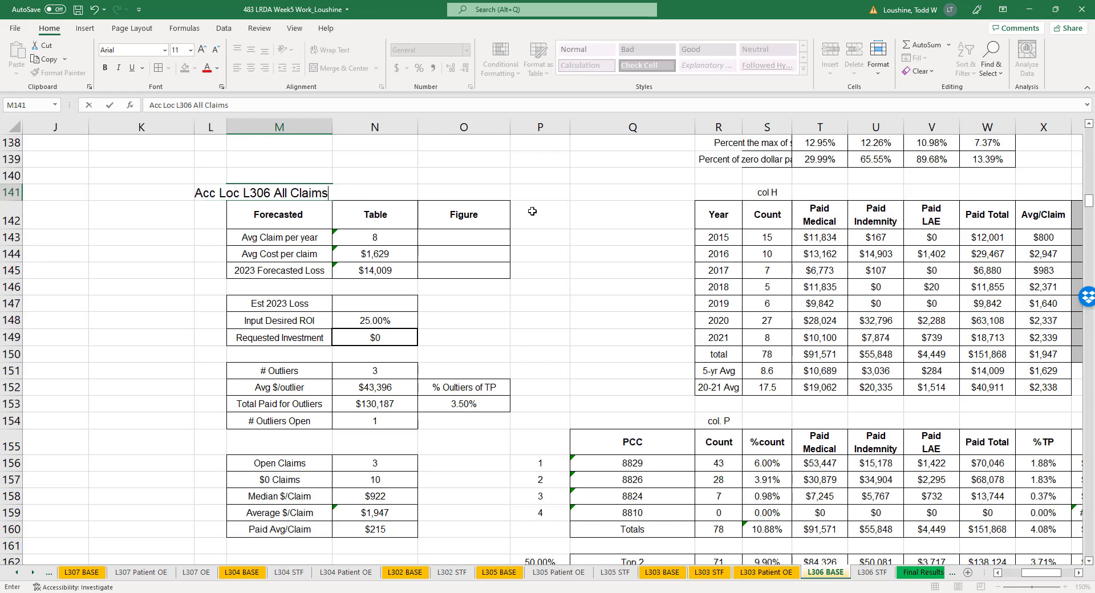
{"action": "key", "text": "Return"}
- Format the title in M141 as left-aligned, 8-point, bold text
{"action": "left_click", "coordinate": [265, 192]}
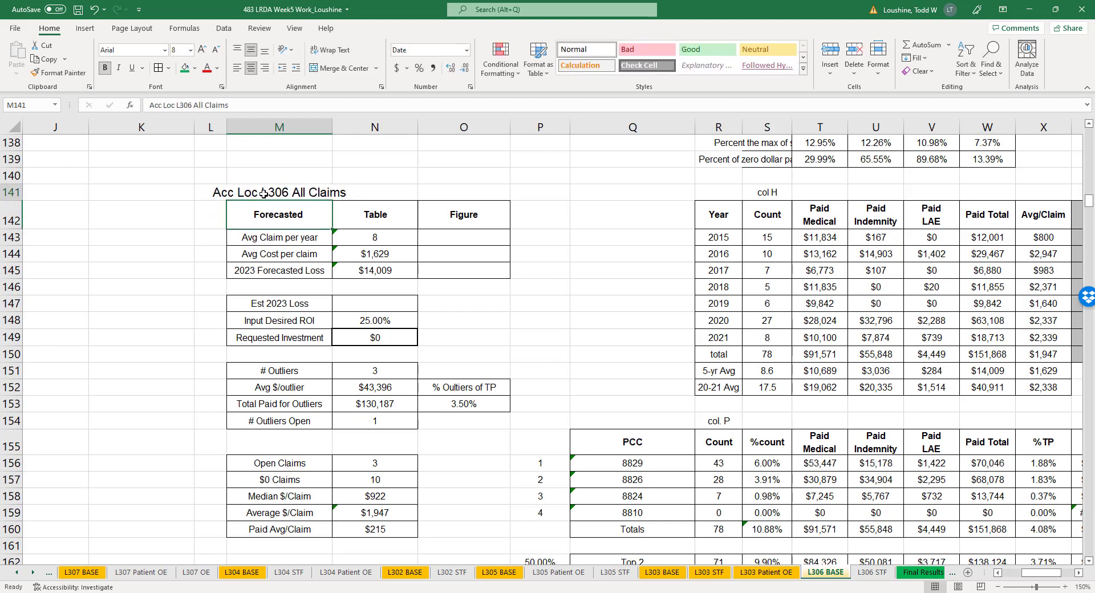
{"action": "left_click", "coordinate": [237, 68]}
{"action": "left_click", "coordinate": [191, 50]}
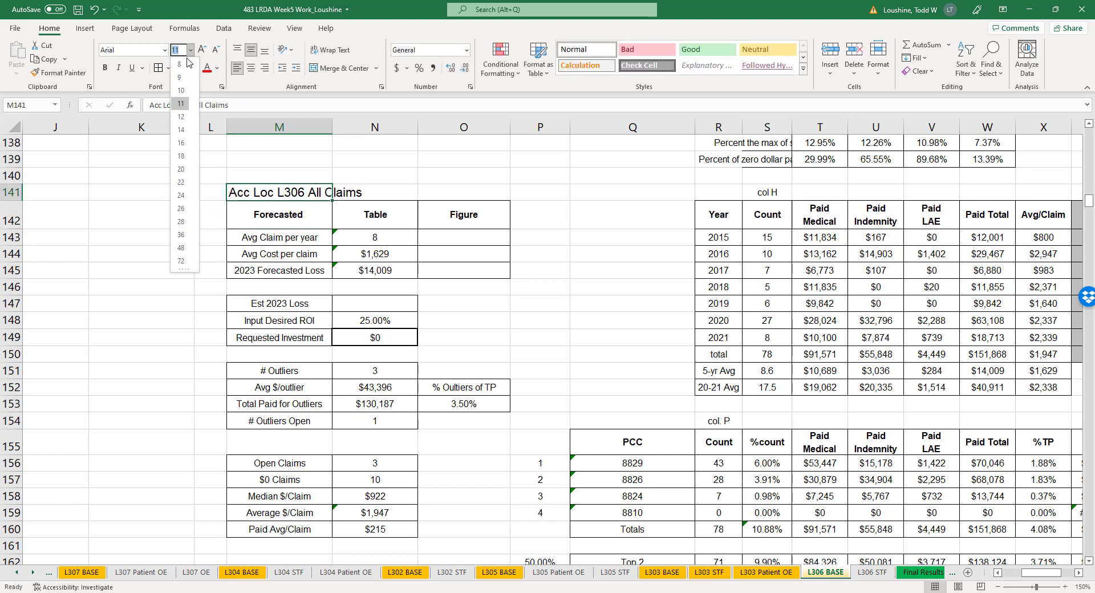
{"action": "left_click", "coordinate": [181, 63]}
{"action": "left_click", "coordinate": [105, 67]}
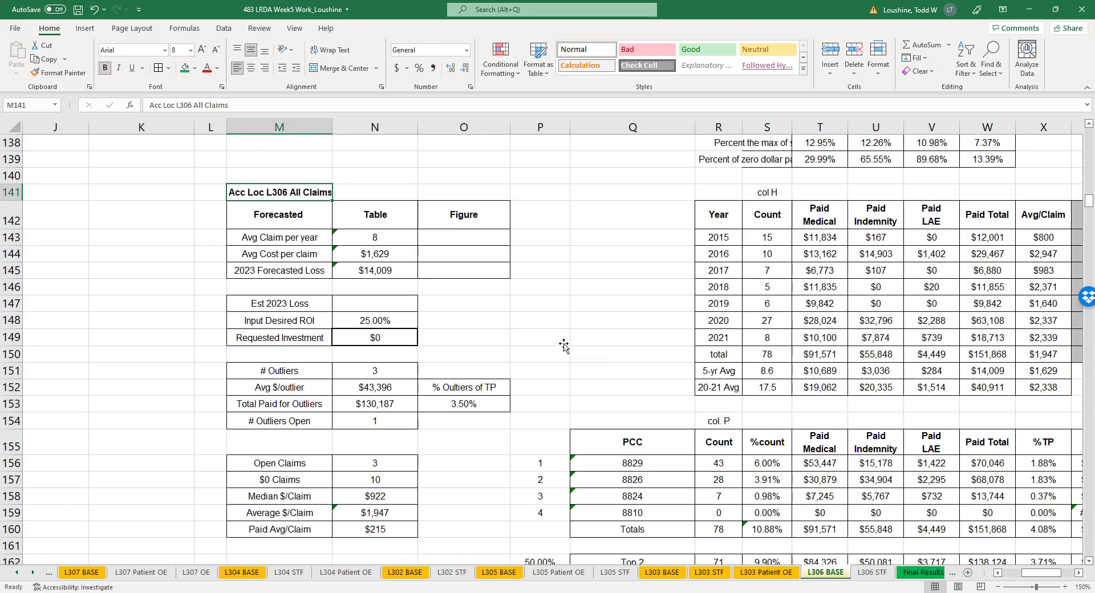
- Calculate the outlier percentage in O151 with the formula =N151/34
{"action": "left_click", "coordinate": [479, 371]}
{"action": "type", "text": "="}
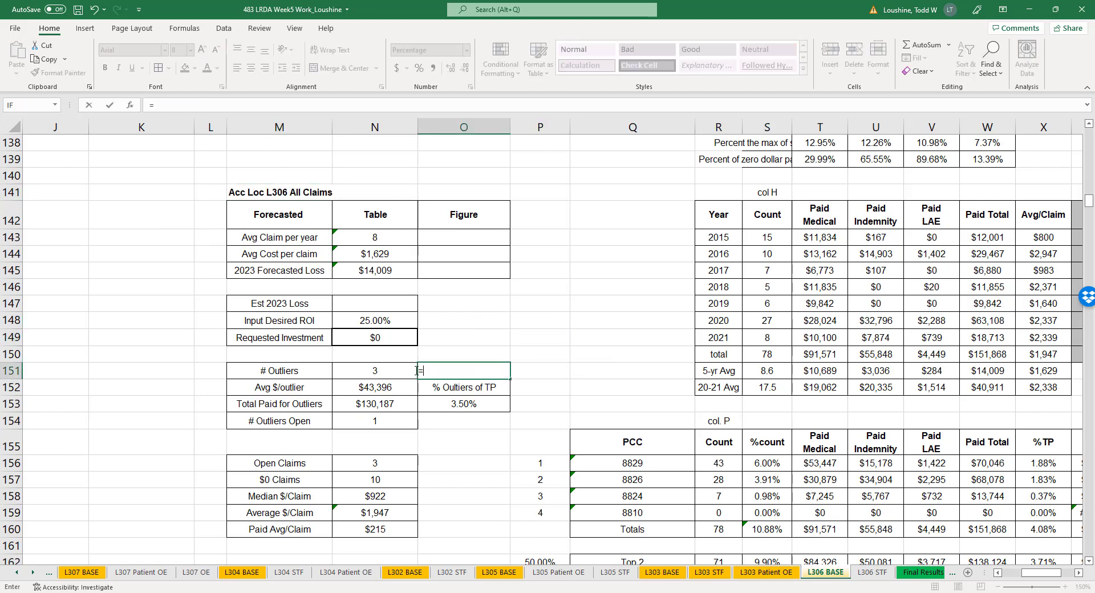
{"action": "left_click", "coordinate": [386, 369]}
{"action": "type", "text": "/"}
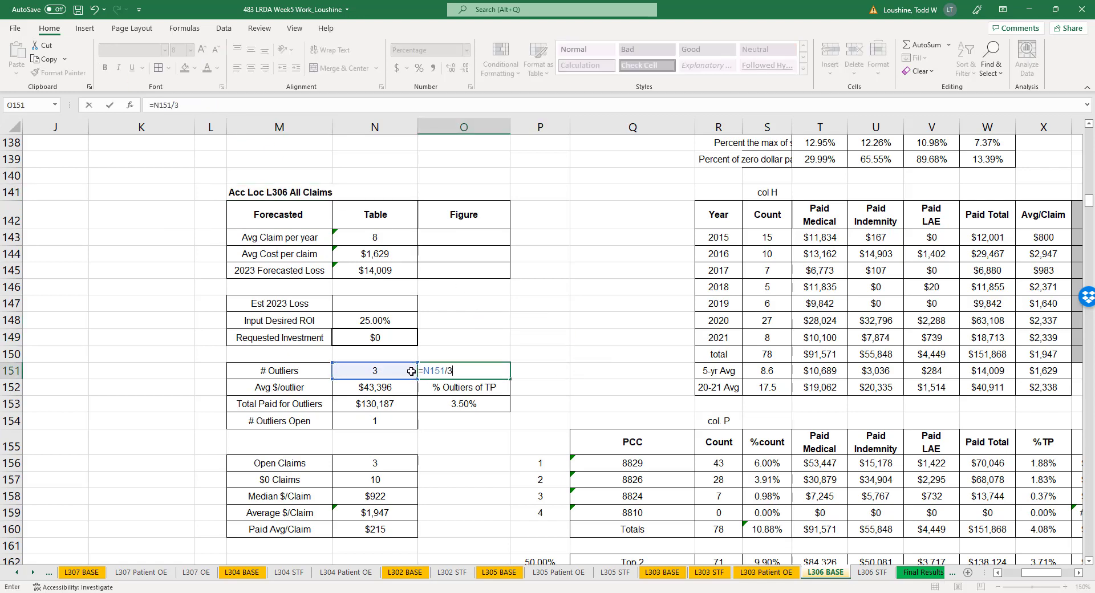
{"action": "type", "text": "34"}
{"action": "key", "text": "Return"}
{"action": "left_click", "coordinate": [461, 374]}
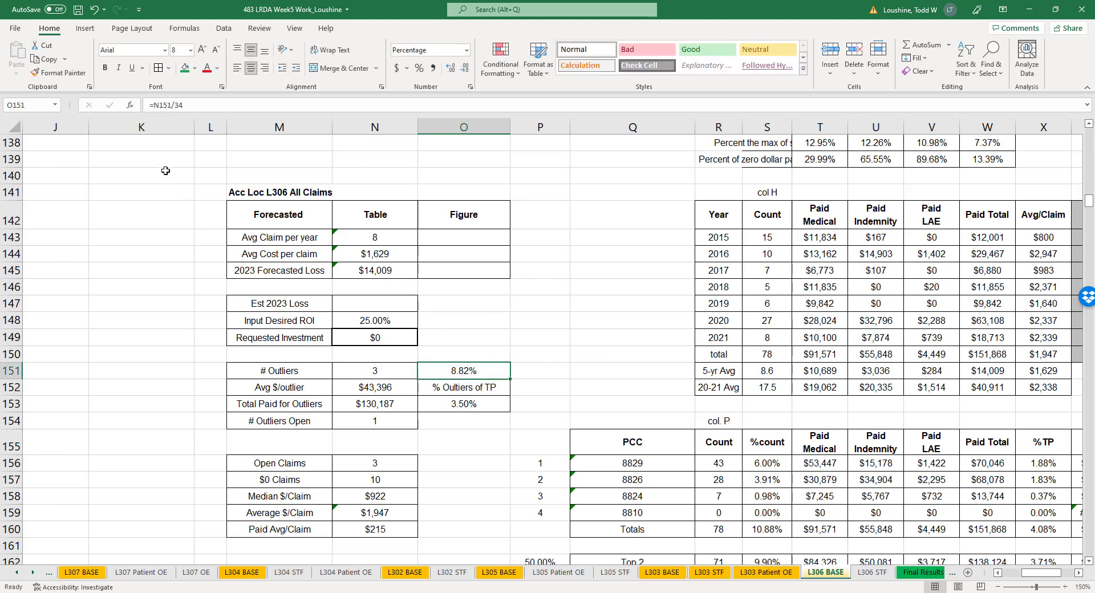
{"action": "left_click", "coordinate": [543, 326]}
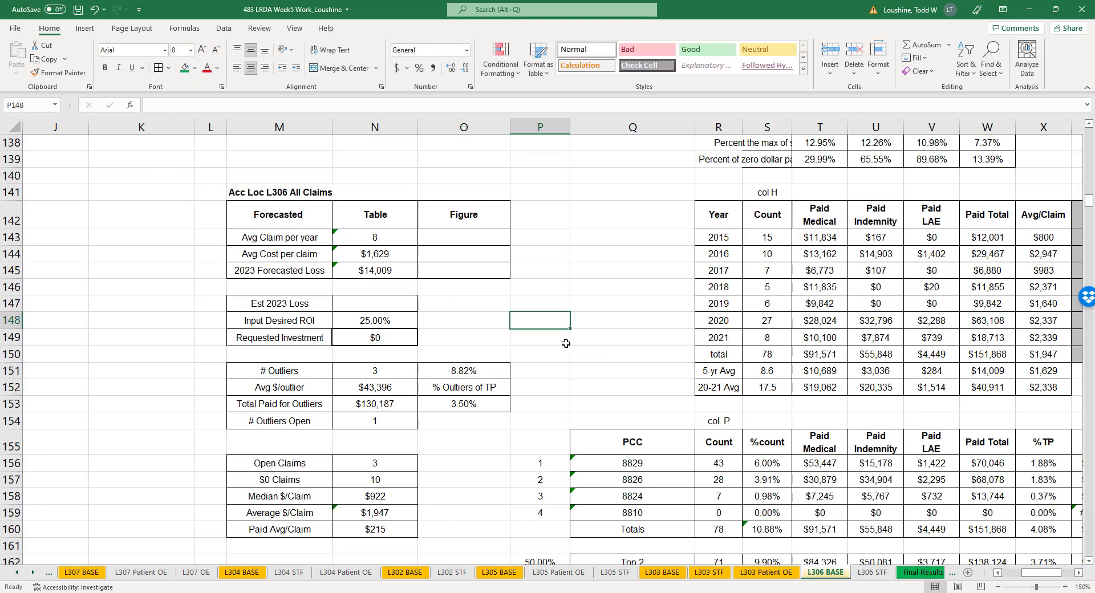
- Save the workbook with its L306 BASE changes
{"action": "left_click", "coordinate": [1088, 561]}
{"action": "left_click", "coordinate": [996, 573]}
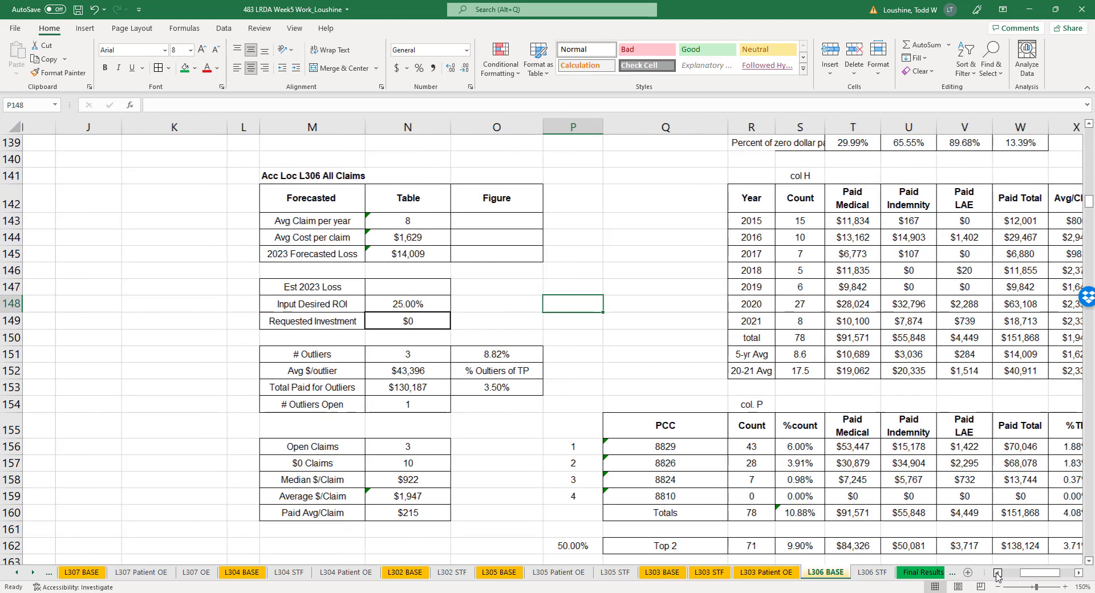
{"action": "left_click", "coordinate": [996, 573]}
{"action": "left_click", "coordinate": [996, 573]}
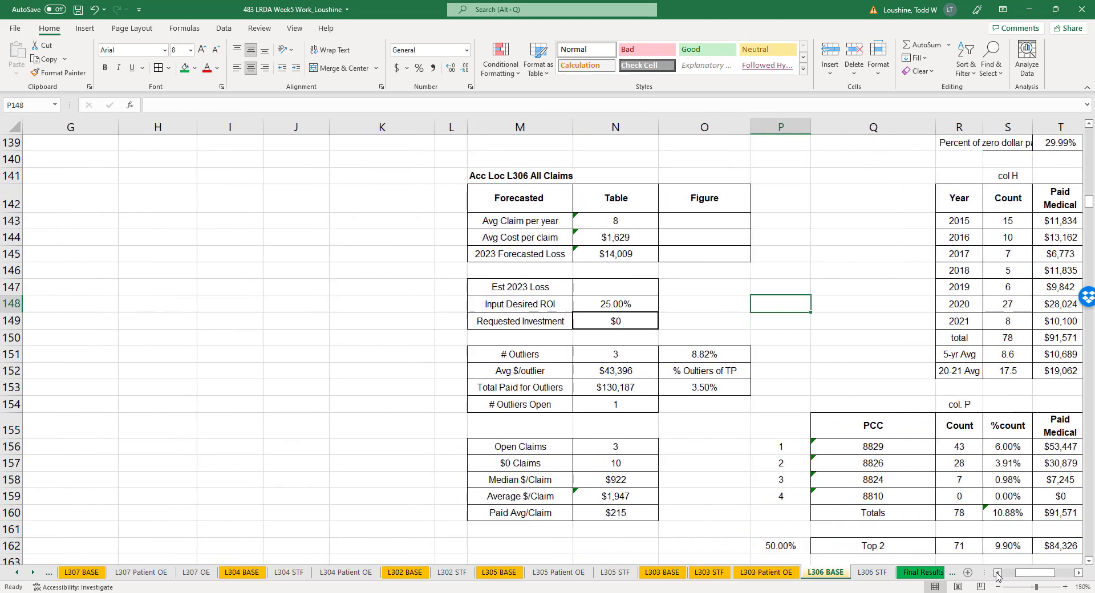
{"action": "left_click", "coordinate": [77, 10]}
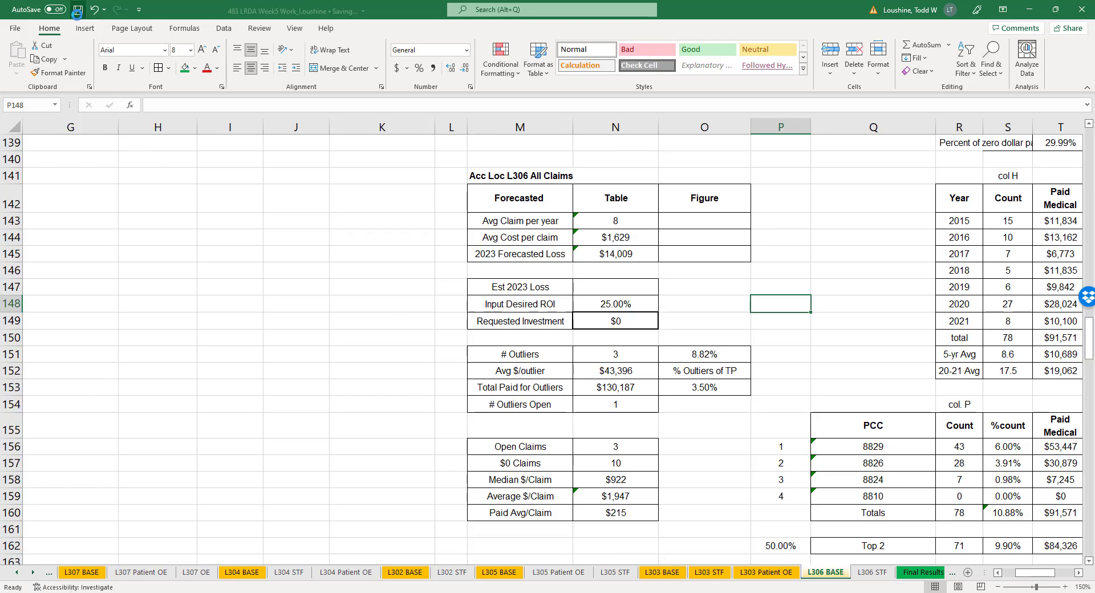
- Review the policy class code table on the Final Results sheet, examining each column heading from Priority to outliers and the combined outlier count
{"action": "left_click", "coordinate": [932, 573]}
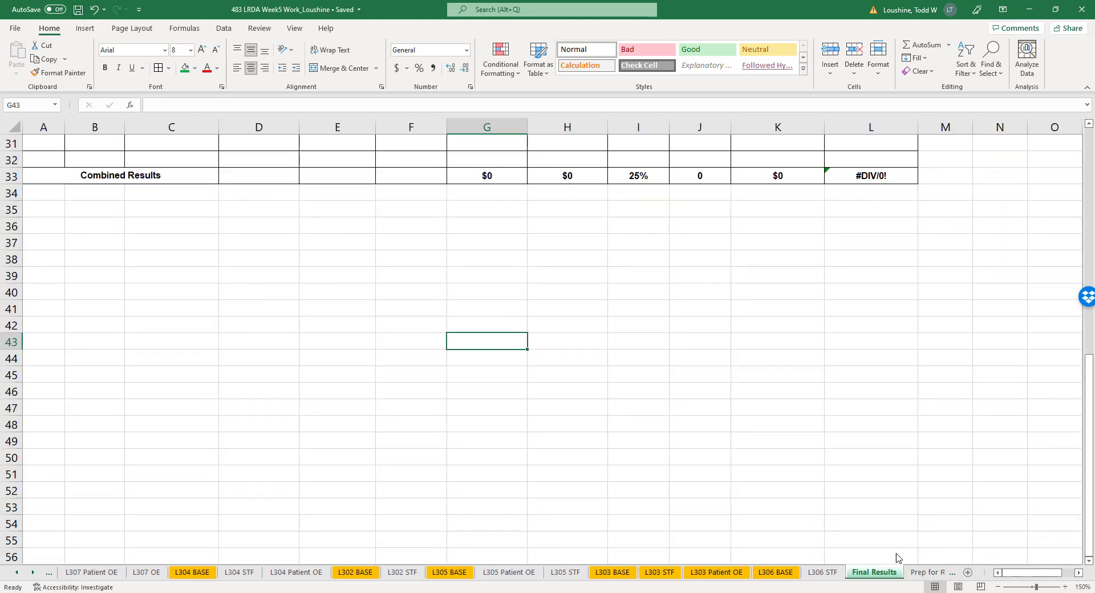
{"action": "scroll", "coordinate": [690, 460], "scroll_direction": "up", "scroll_amount": 9}
{"action": "scroll", "coordinate": [691, 461], "scroll_direction": "up", "scroll_amount": 2}
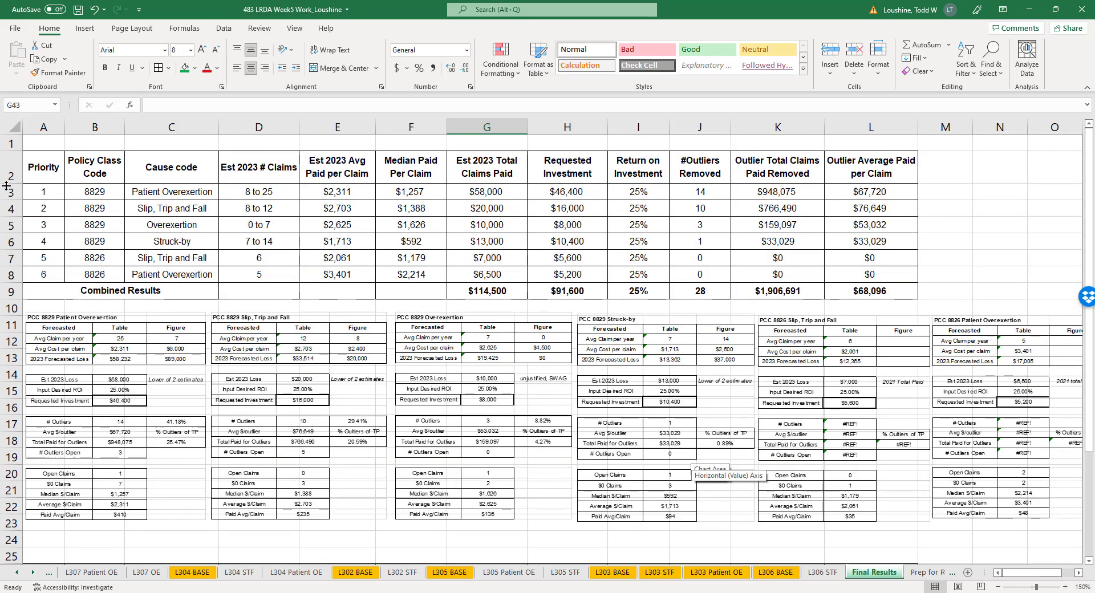
{"action": "left_click", "coordinate": [36, 163]}
{"action": "left_click", "coordinate": [88, 169]}
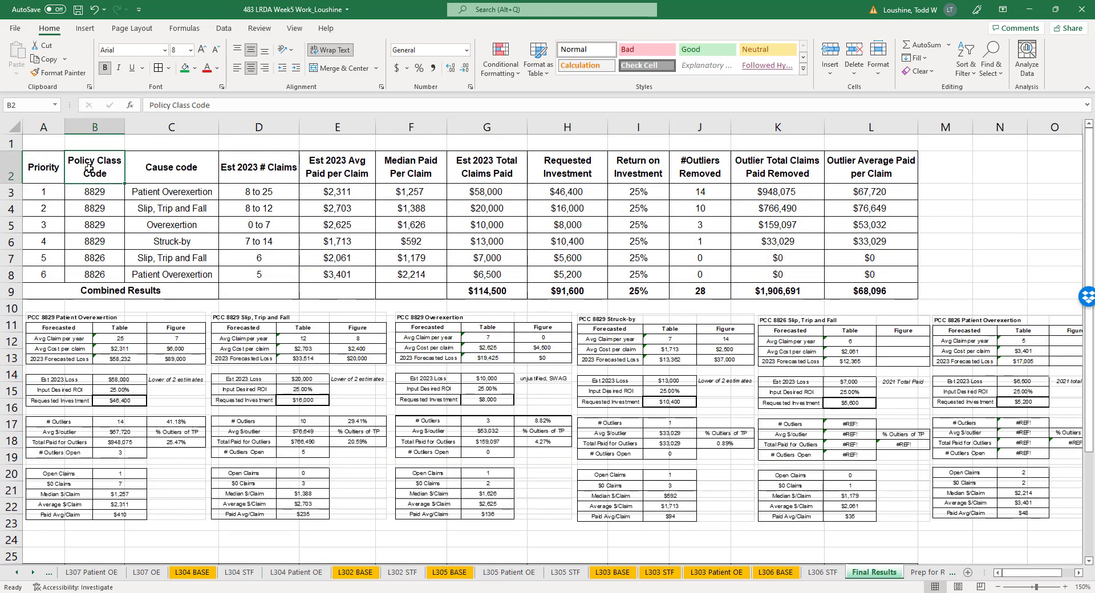
{"action": "left_click", "coordinate": [164, 166]}
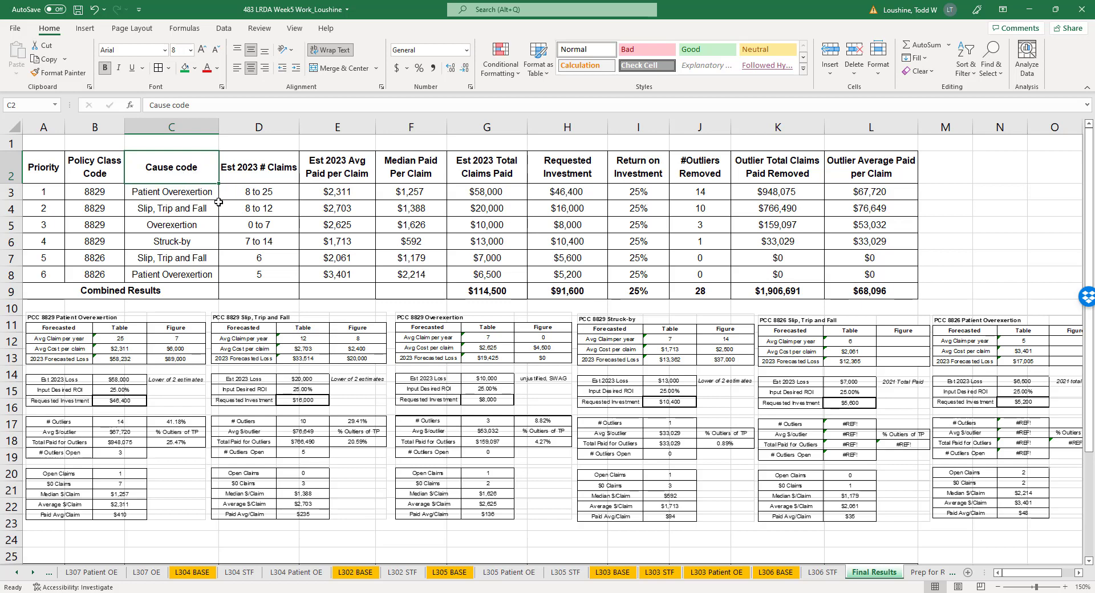
{"action": "left_click", "coordinate": [257, 174]}
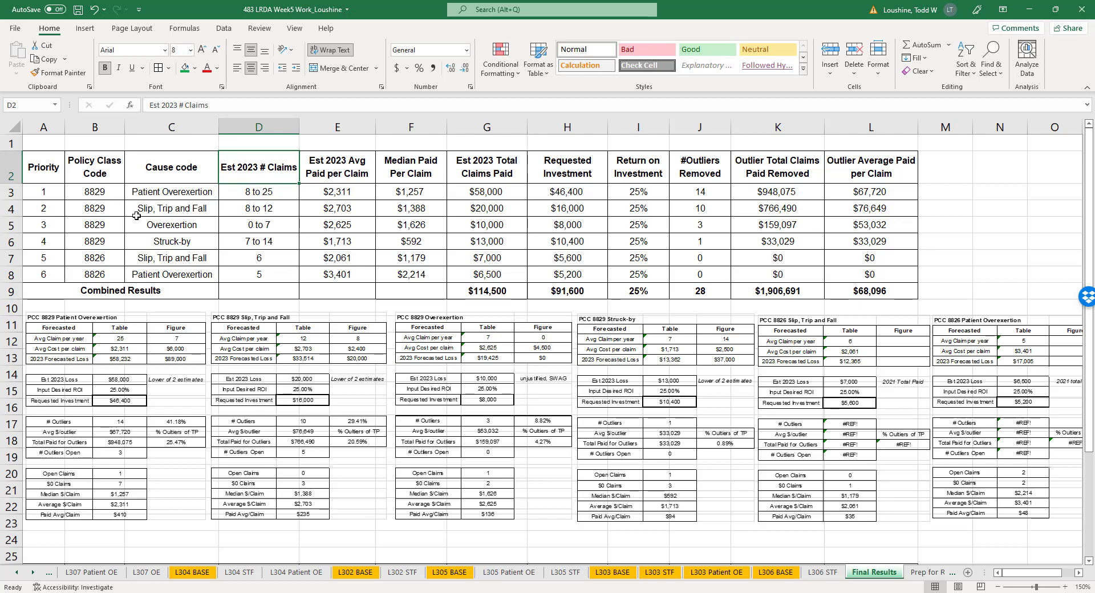
{"action": "left_click", "coordinate": [342, 168]}
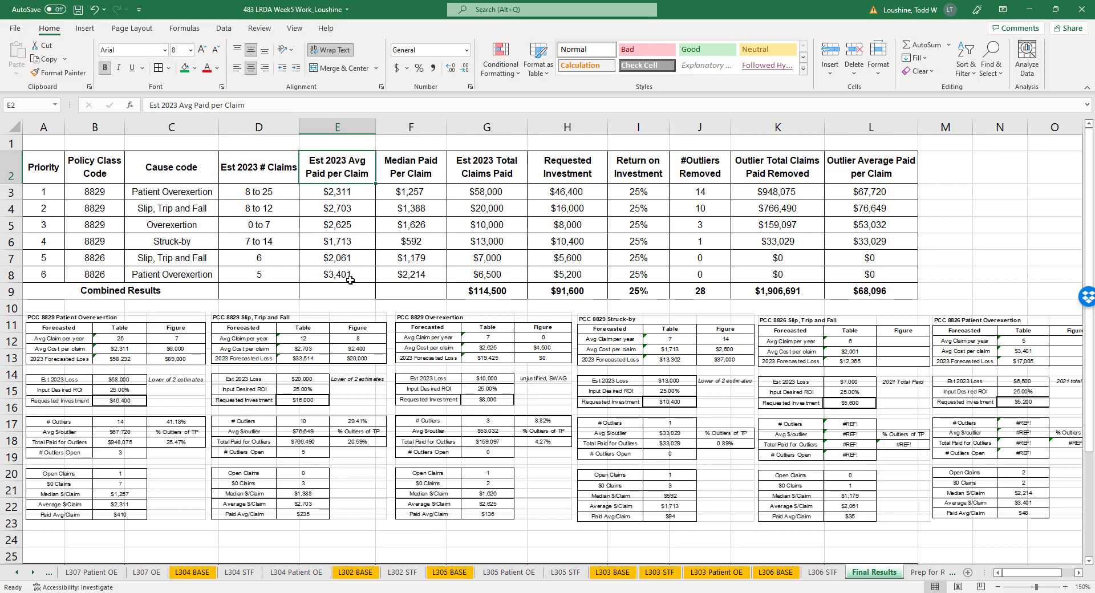
{"action": "left_click", "coordinate": [432, 170]}
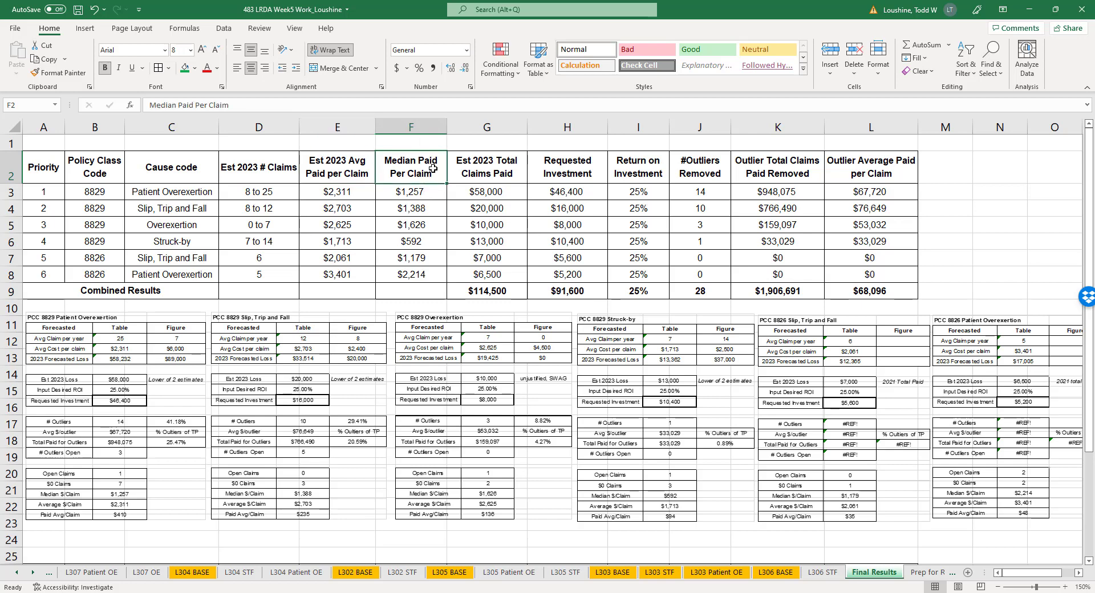
{"action": "left_click", "coordinate": [506, 164]}
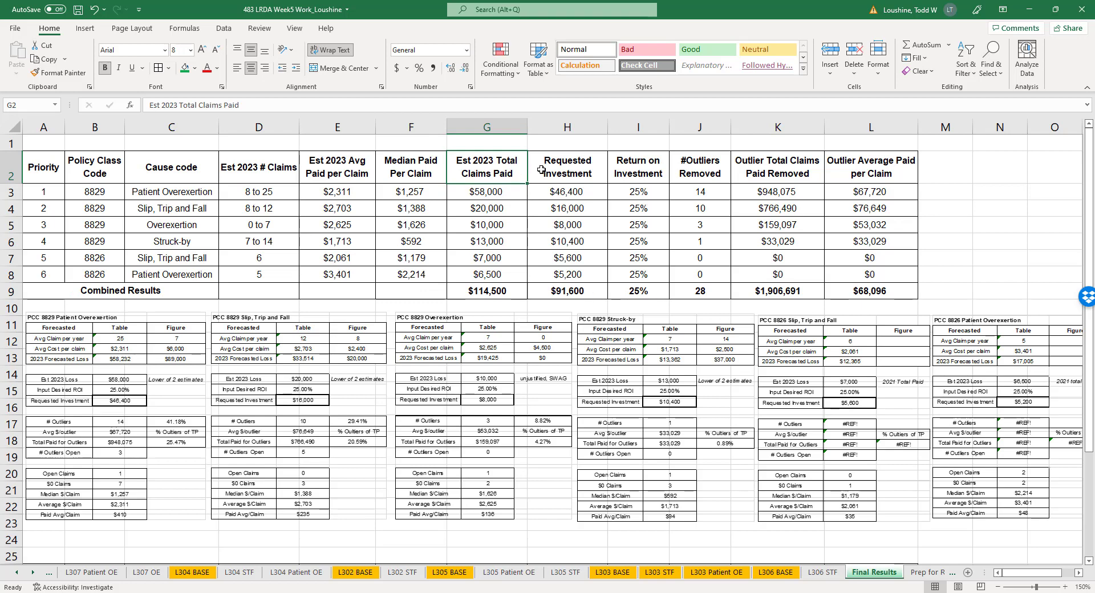
{"action": "left_click", "coordinate": [563, 165]}
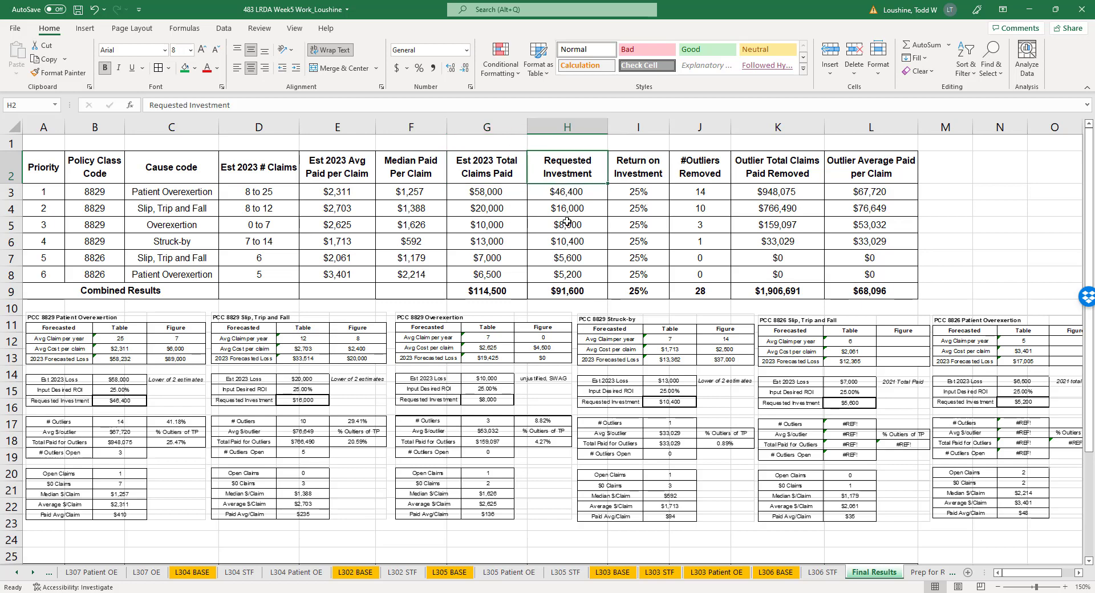
{"action": "left_click", "coordinate": [647, 151]}
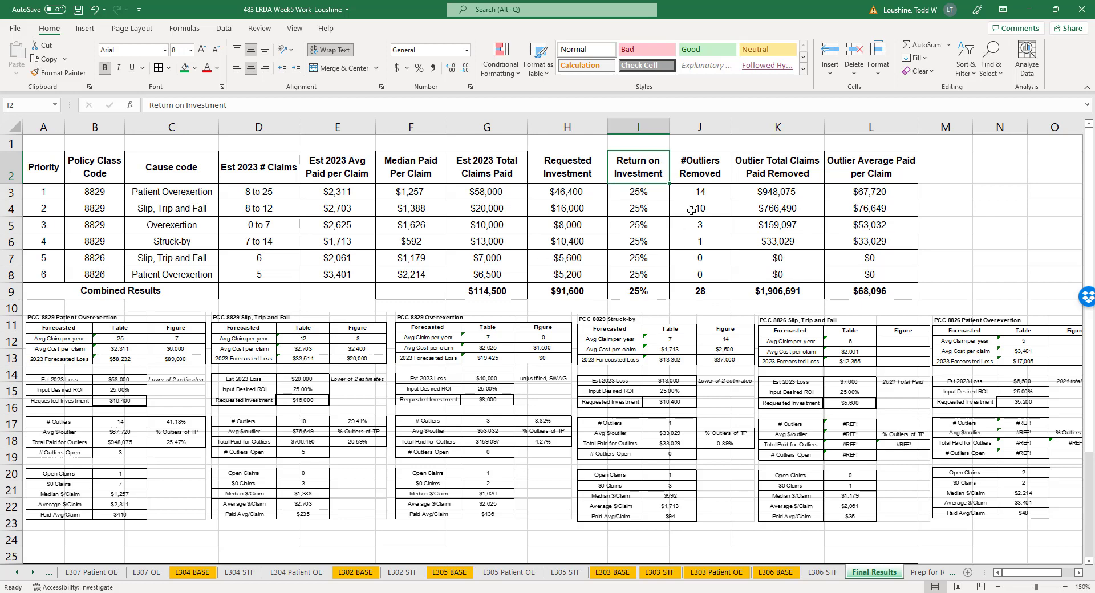
{"action": "left_click", "coordinate": [714, 173]}
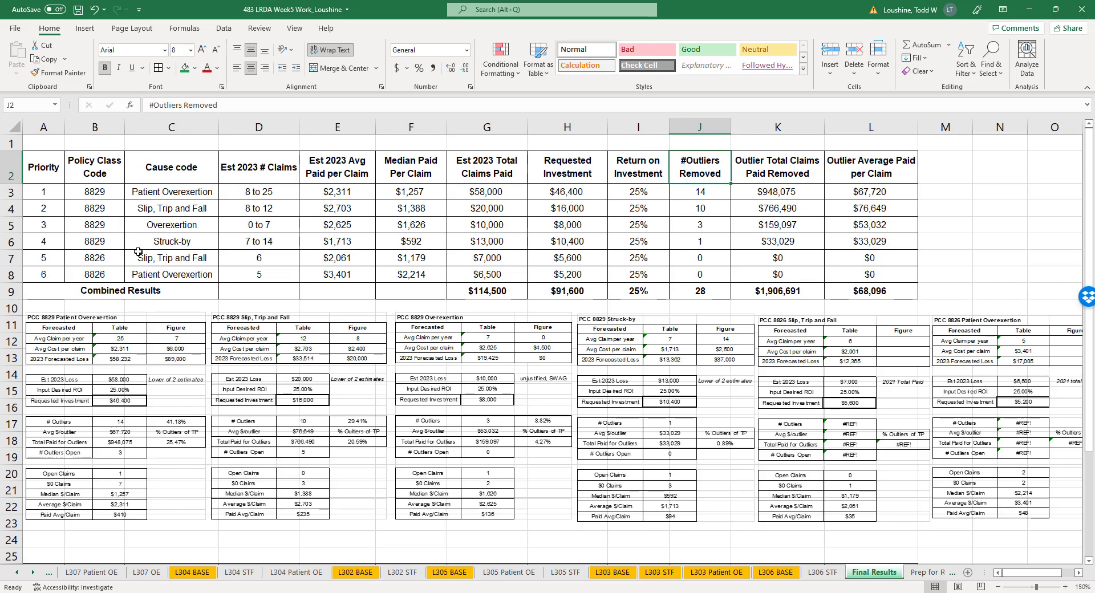
{"action": "left_click", "coordinate": [716, 295]}
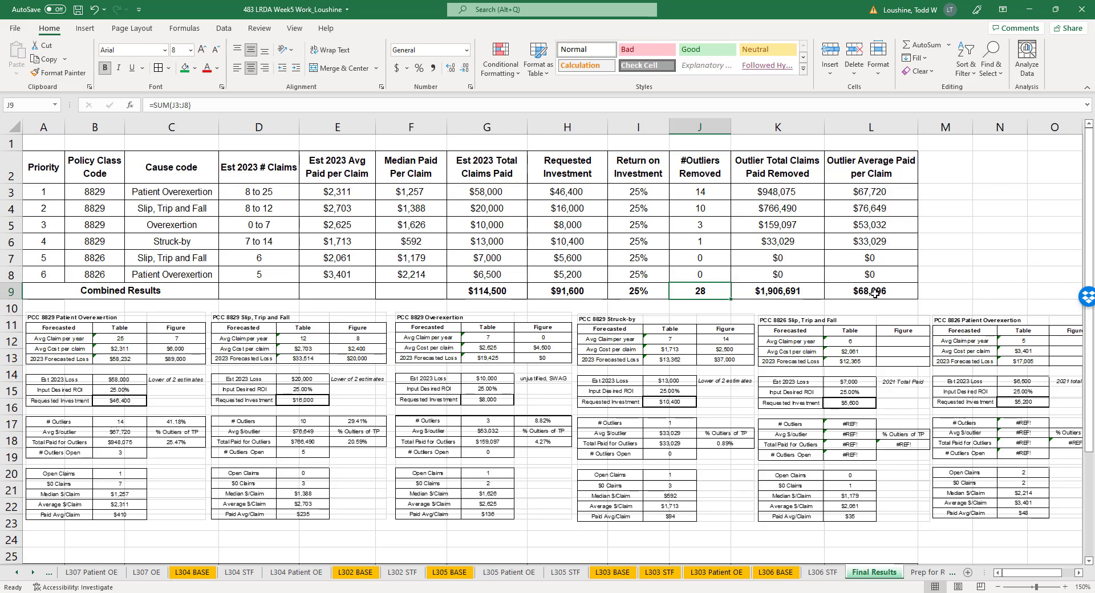
- Examine the six linked PCC forecast pictures beneath the policy class results, and look at the Accident Location table below them
{"action": "left_click", "coordinate": [106, 326]}
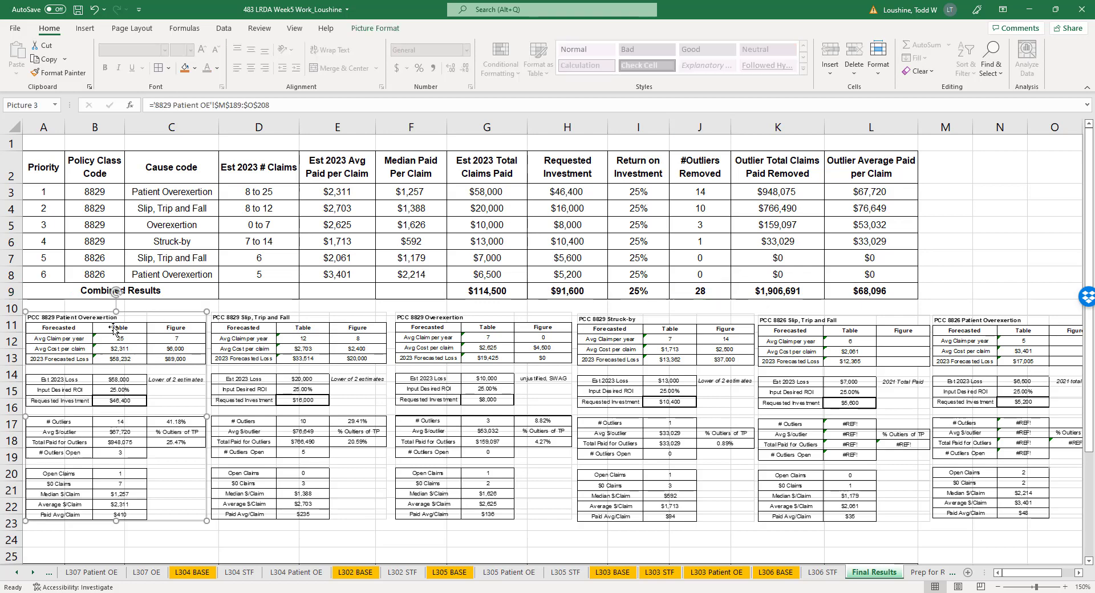
{"action": "left_click", "coordinate": [295, 332]}
{"action": "left_click", "coordinate": [450, 329]}
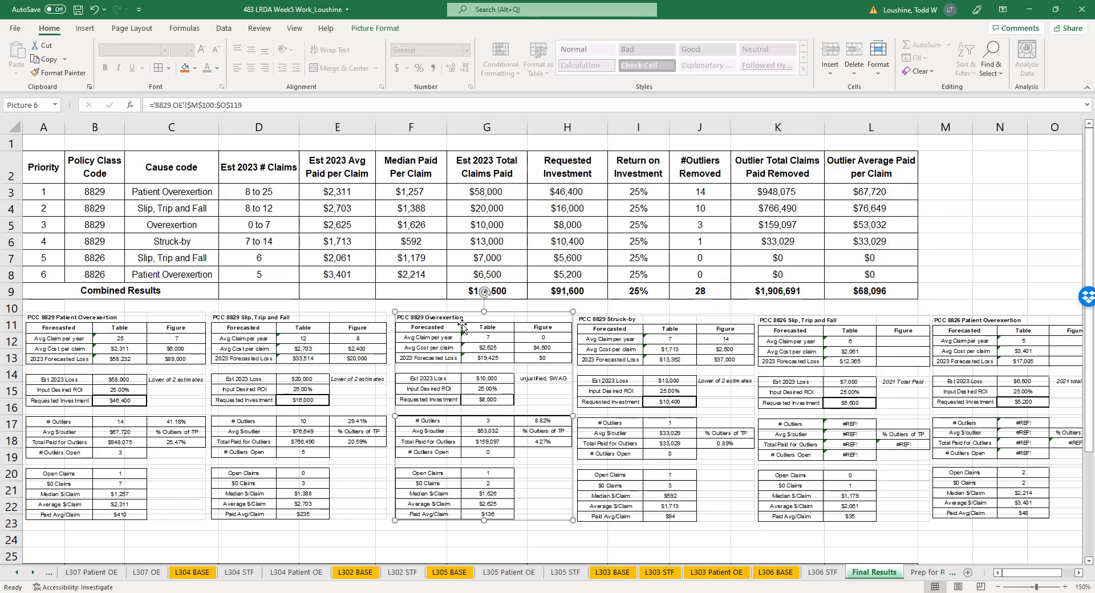
{"action": "left_click", "coordinate": [606, 325]}
{"action": "left_click", "coordinate": [800, 336]}
{"action": "left_click", "coordinate": [969, 345]}
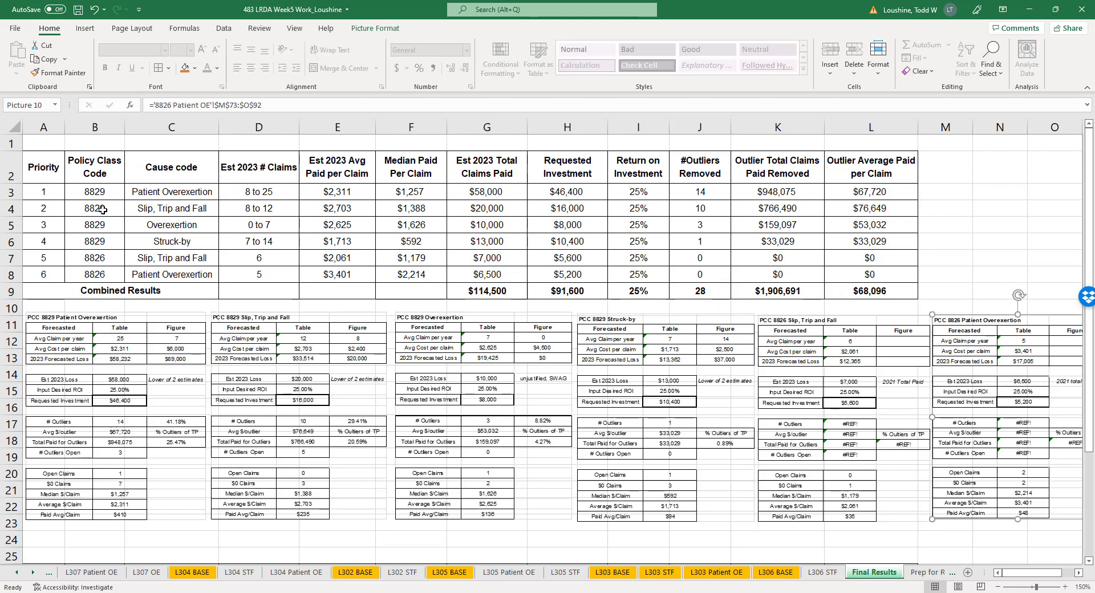
{"action": "scroll", "coordinate": [392, 323], "scroll_direction": "down", "scroll_amount": 5}
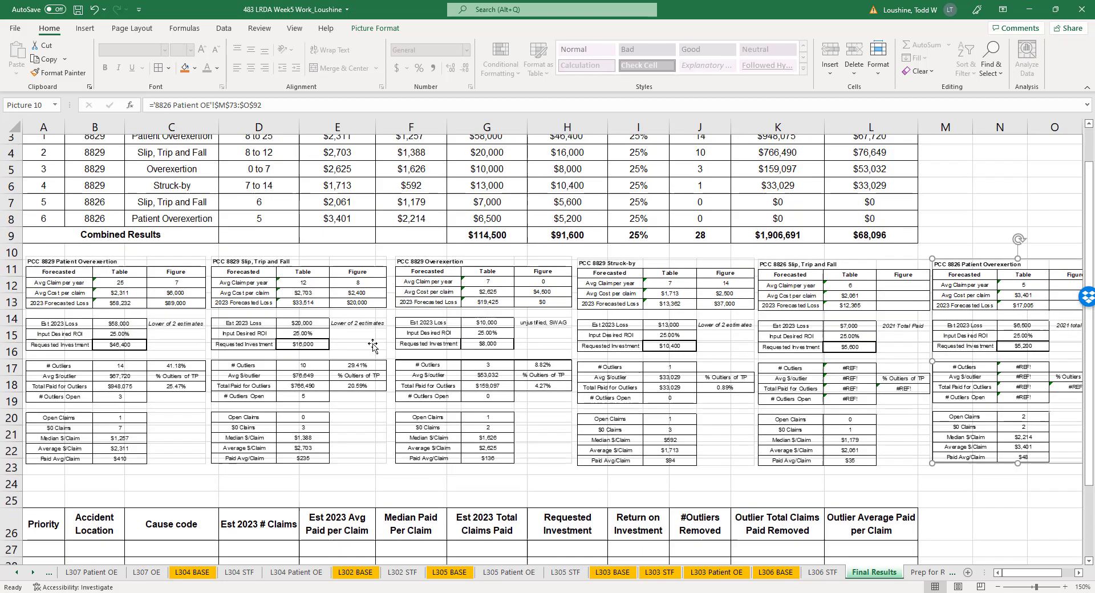
- Examine the blank Accident Location results table on Final Results, including its Priority, Accident Location and Cause code headings
{"action": "scroll", "coordinate": [391, 323], "scroll_direction": "down", "scroll_amount": 2}
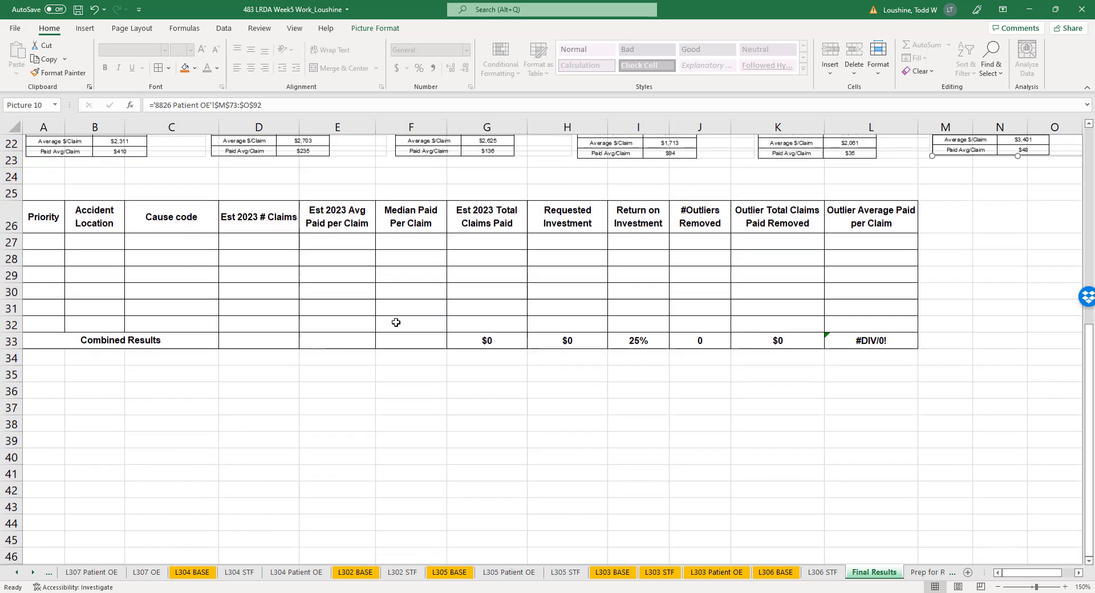
{"action": "left_click", "coordinate": [46, 213]}
{"action": "left_click", "coordinate": [86, 214]}
{"action": "left_click", "coordinate": [172, 214]}
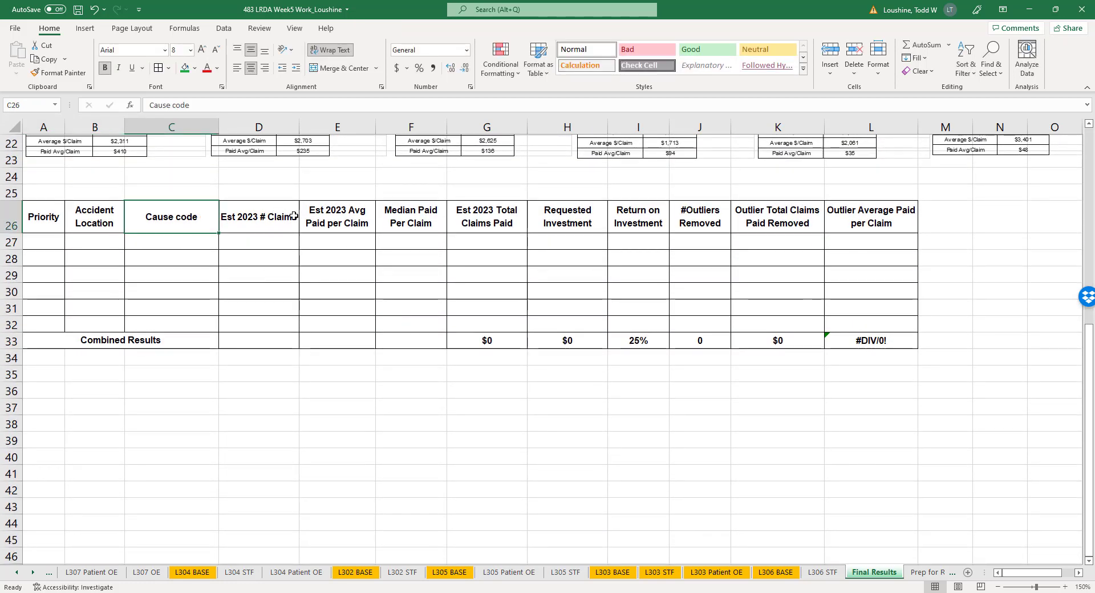
{"action": "left_click", "coordinate": [245, 380]}
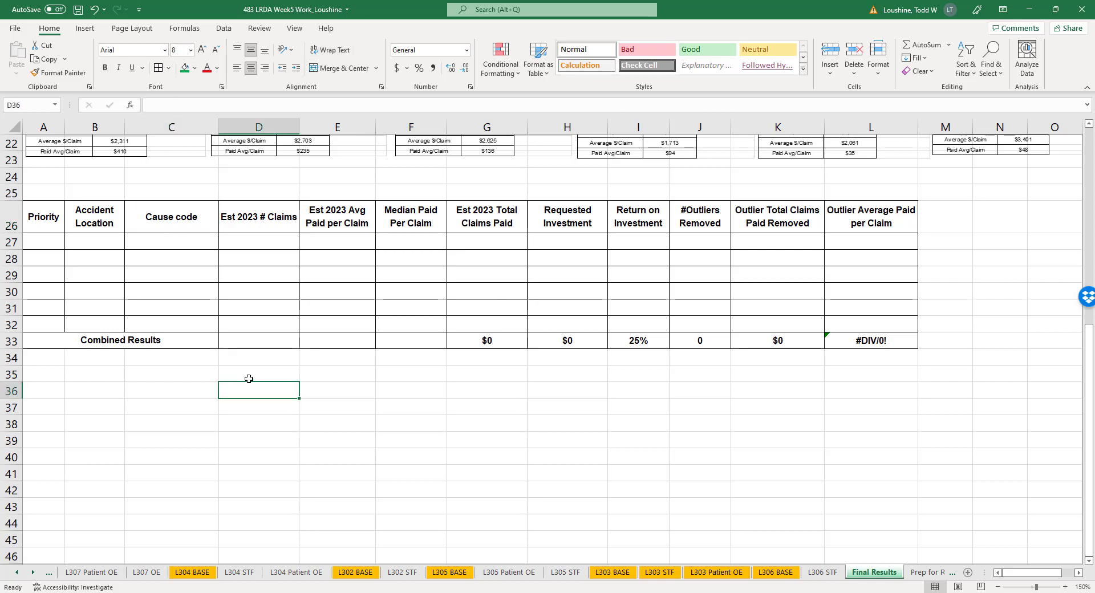
{"action": "scroll", "coordinate": [251, 377], "scroll_direction": "down", "scroll_amount": 1}
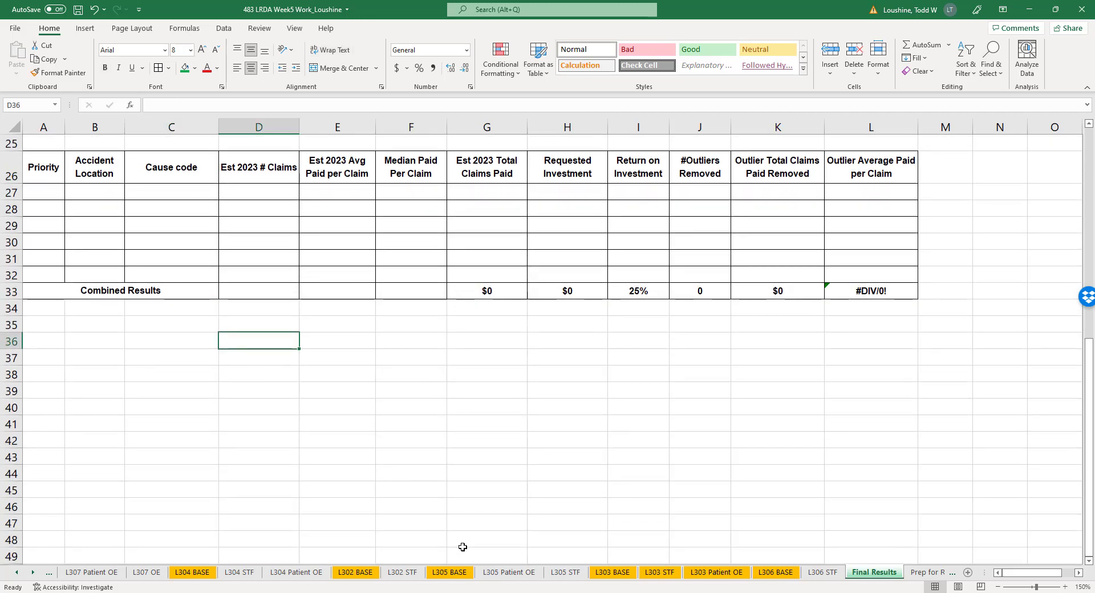
- Copy the Acc Loc L307 Patient Overexertion forecast block, M103:O122, from the L307 Patient OE sheet
{"action": "left_click", "coordinate": [17, 572]}
{"action": "left_click", "coordinate": [17, 572]}
{"action": "left_click", "coordinate": [17, 572]}
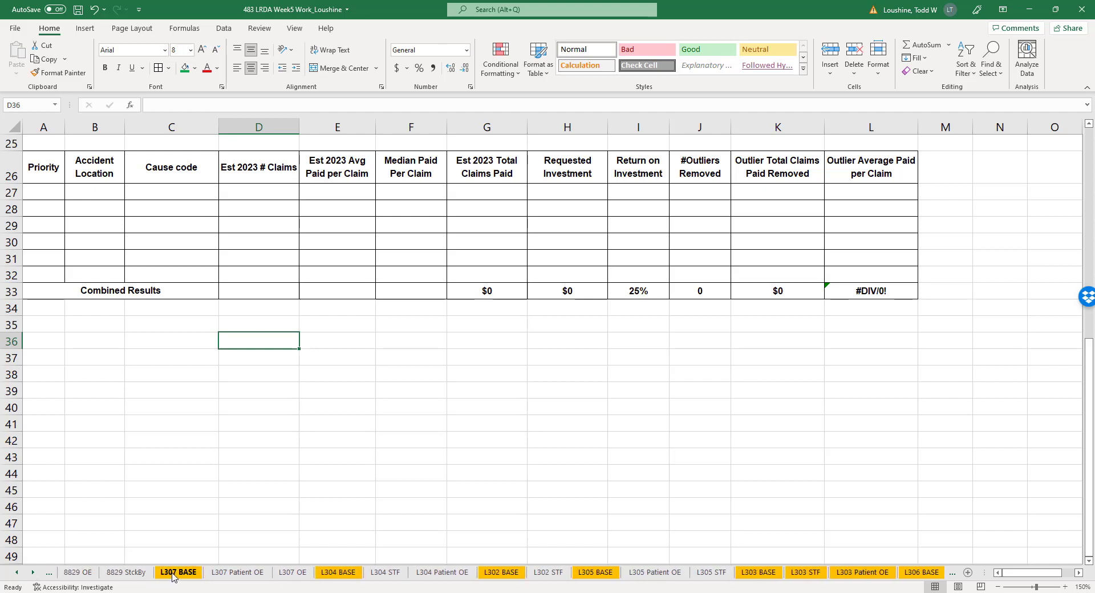
{"action": "left_click", "coordinate": [237, 573]}
{"action": "left_click_drag", "start_coordinate": [451, 177], "coordinate": [701, 482]}
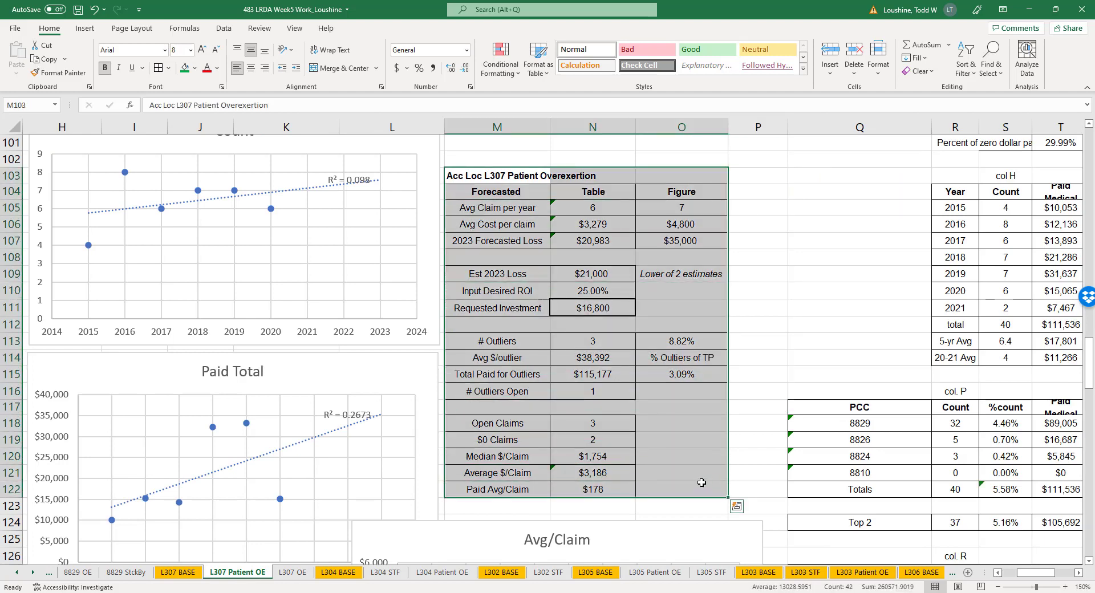
{"action": "key", "text": "ctrl+c"}
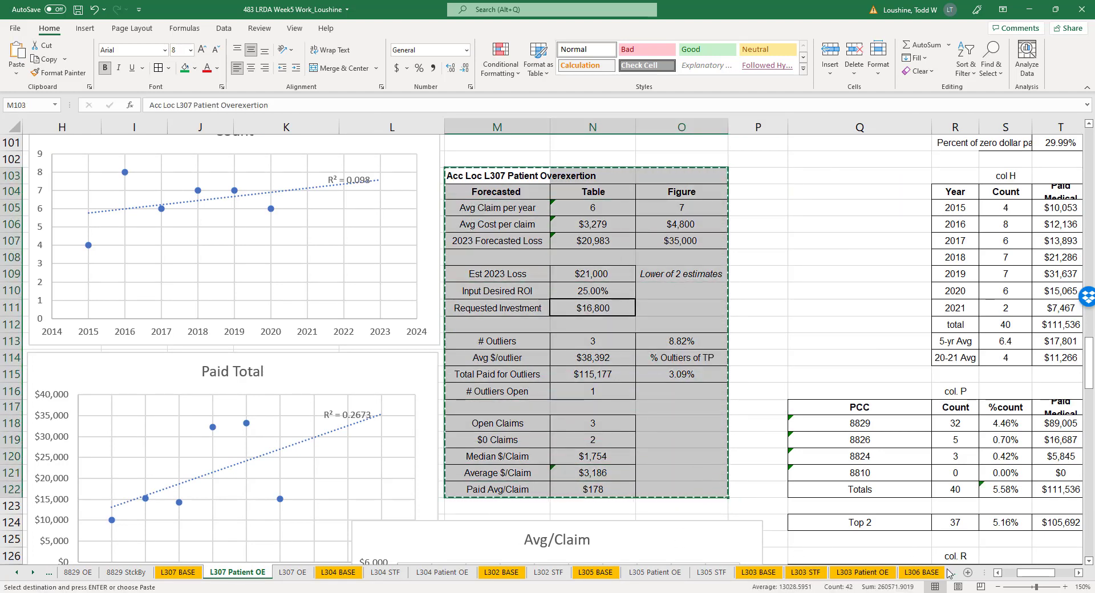
- Paste the copied L307 Patient Overexertion block as a linked picture at A35 on the Final Results sheet
{"action": "left_click", "coordinate": [33, 572]}
{"action": "left_click", "coordinate": [33, 572]}
{"action": "left_click", "coordinate": [33, 572]}
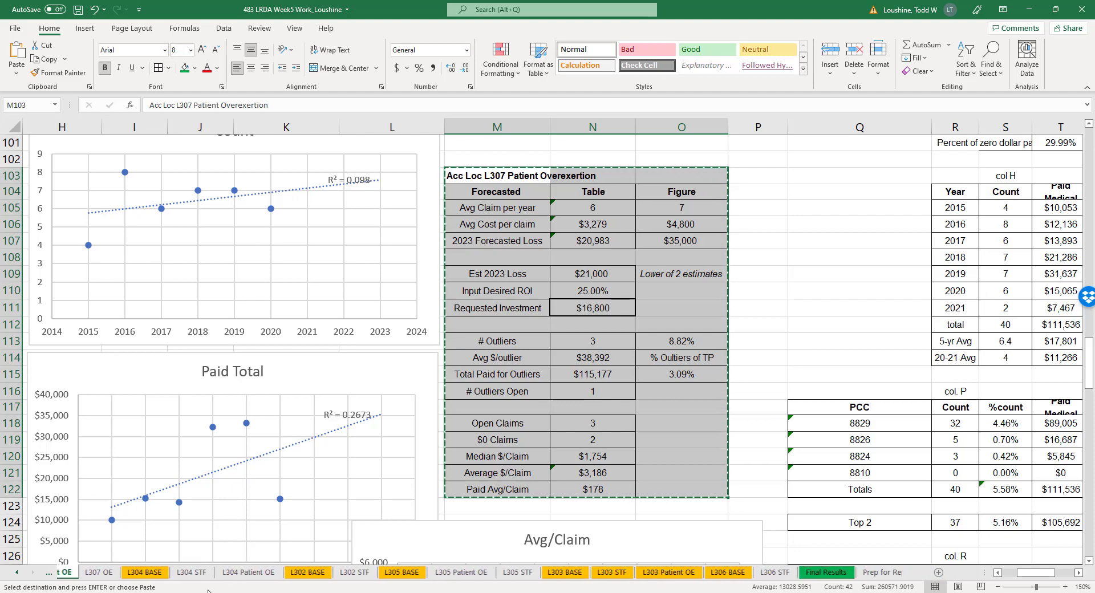
{"action": "left_click", "coordinate": [33, 571]}
{"action": "left_click", "coordinate": [804, 572]}
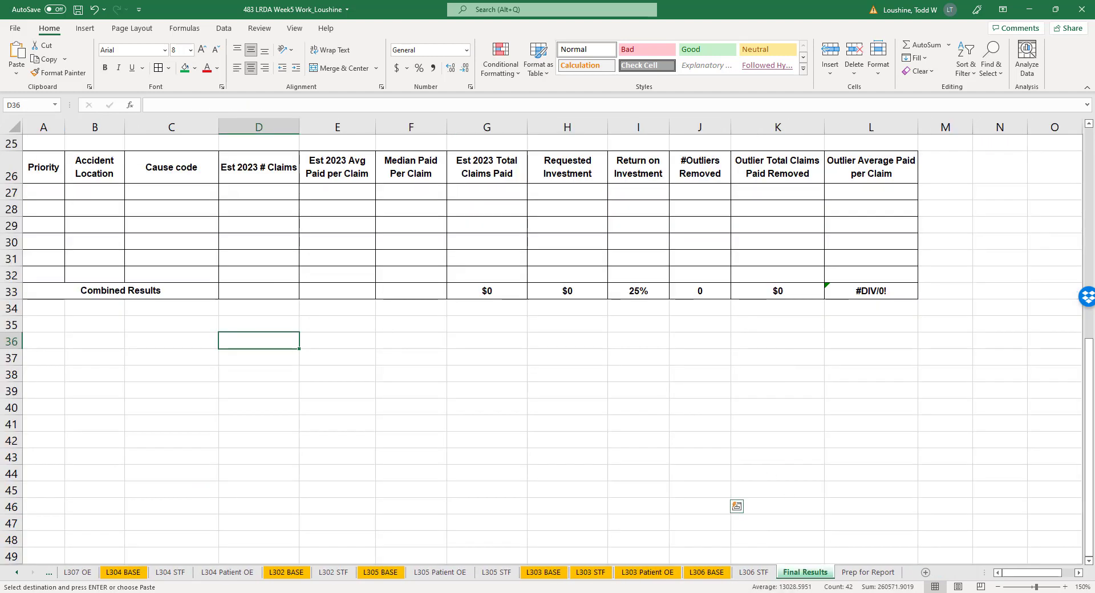
{"action": "left_click", "coordinate": [38, 324]}
{"action": "right_click", "coordinate": [38, 324]}
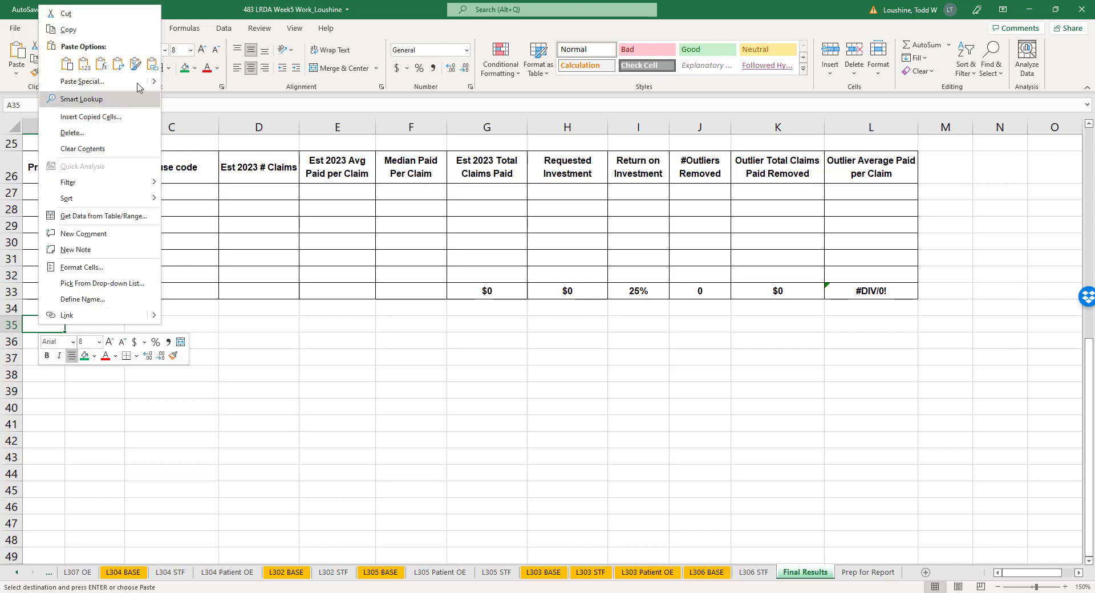
{"action": "mouse_move", "coordinate": [152, 84]}
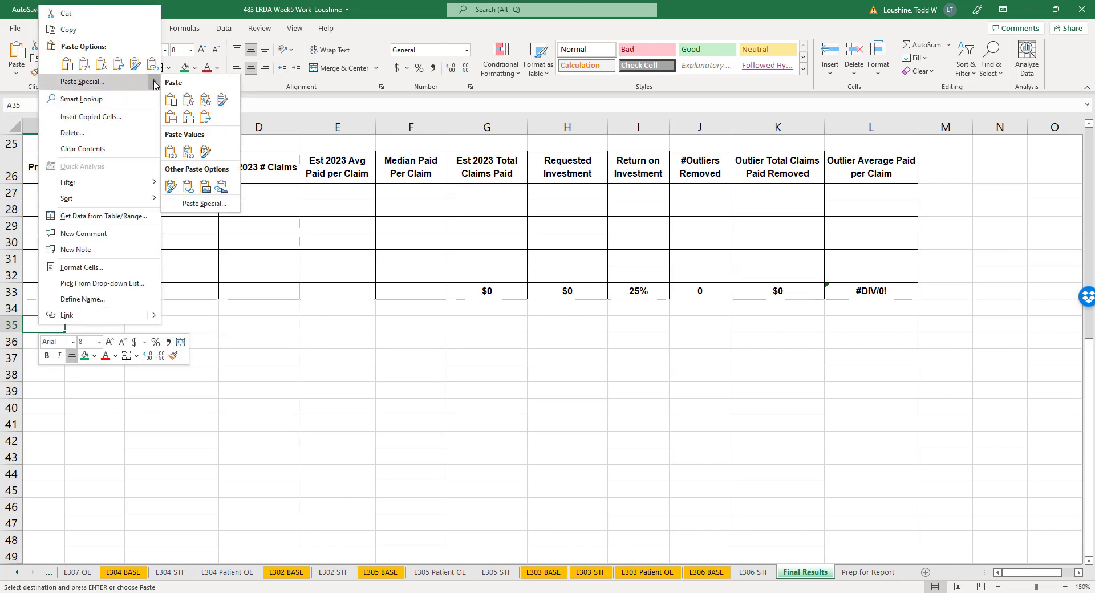
{"action": "left_click", "coordinate": [222, 189]}
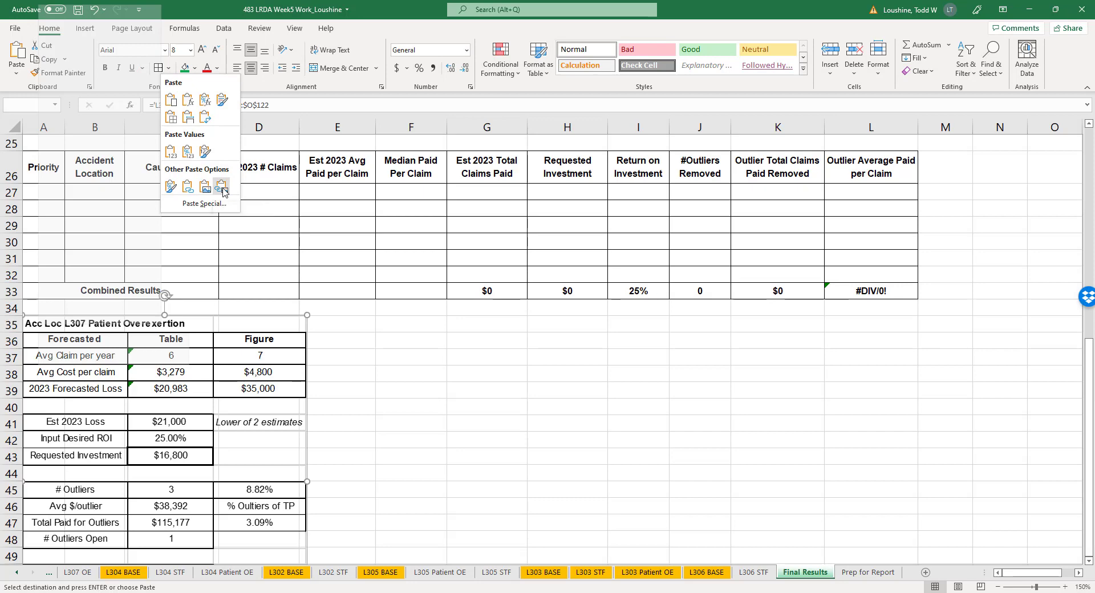
- Shrink the L307 Patient Overexertion picture so it spans columns A to C and ends at row 48
{"action": "left_click", "coordinate": [441, 420]}
{"action": "scroll", "coordinate": [435, 405], "scroll_direction": "down", "scroll_amount": 6}
{"action": "left_click", "coordinate": [324, 336]}
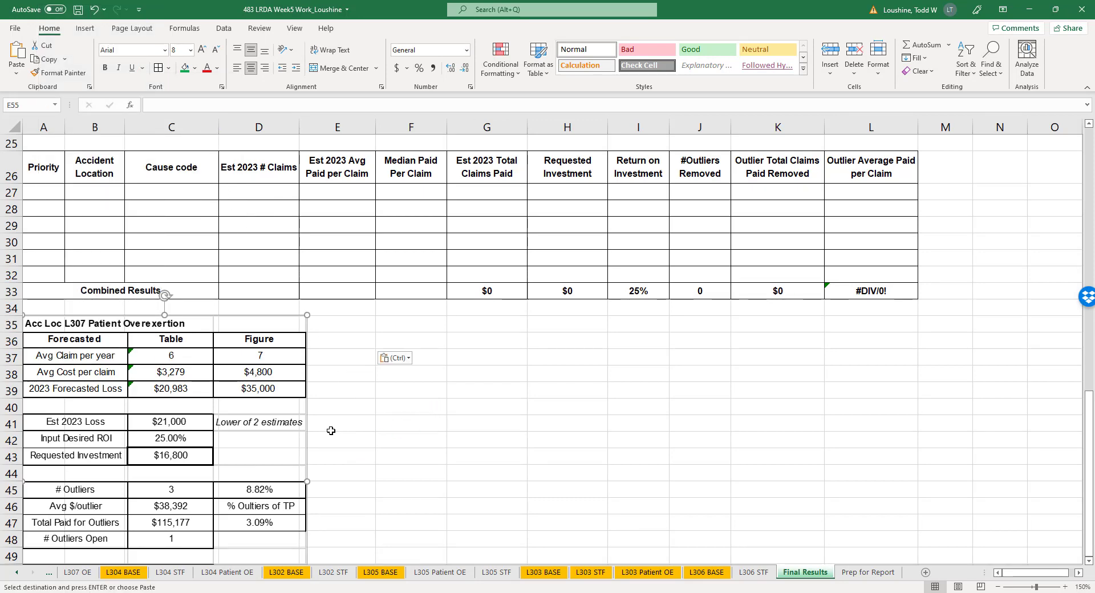
{"action": "scroll", "coordinate": [356, 386], "scroll_direction": "up", "scroll_amount": 1}
{"action": "left_click", "coordinate": [241, 227]}
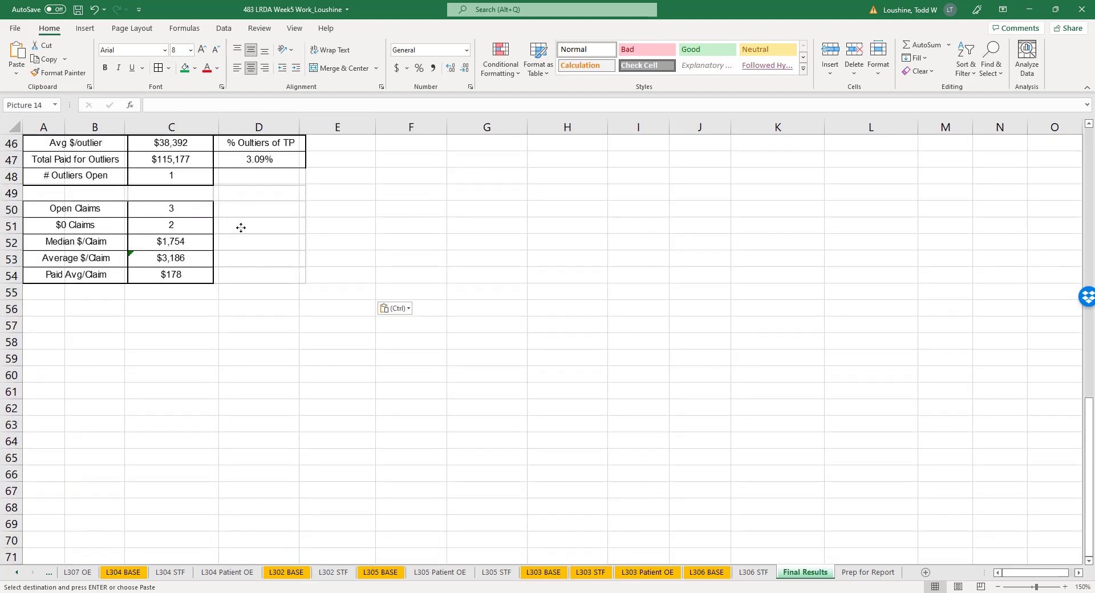
{"action": "left_click_drag", "start_coordinate": [307, 284], "coordinate": [195, 184]}
{"action": "scroll", "coordinate": [361, 344], "scroll_direction": "up", "scroll_amount": 7}
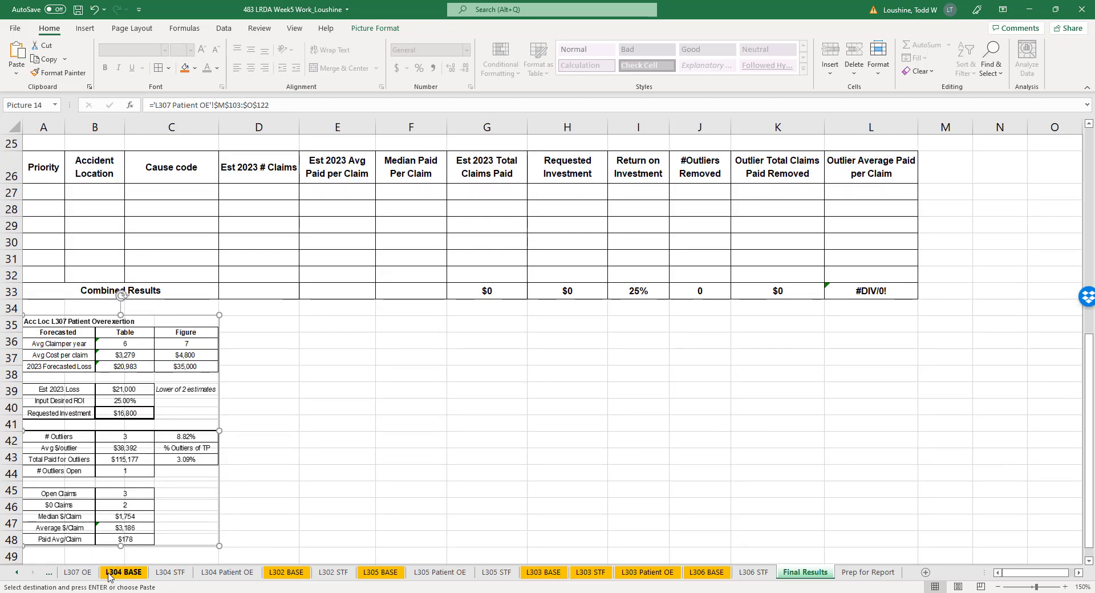
- Select the Acc Loc L307 Overexertion forecast block, M77:O96, on the L307 OE sheet and copy it
{"action": "left_click", "coordinate": [15, 572]}
{"action": "left_click", "coordinate": [15, 573]}
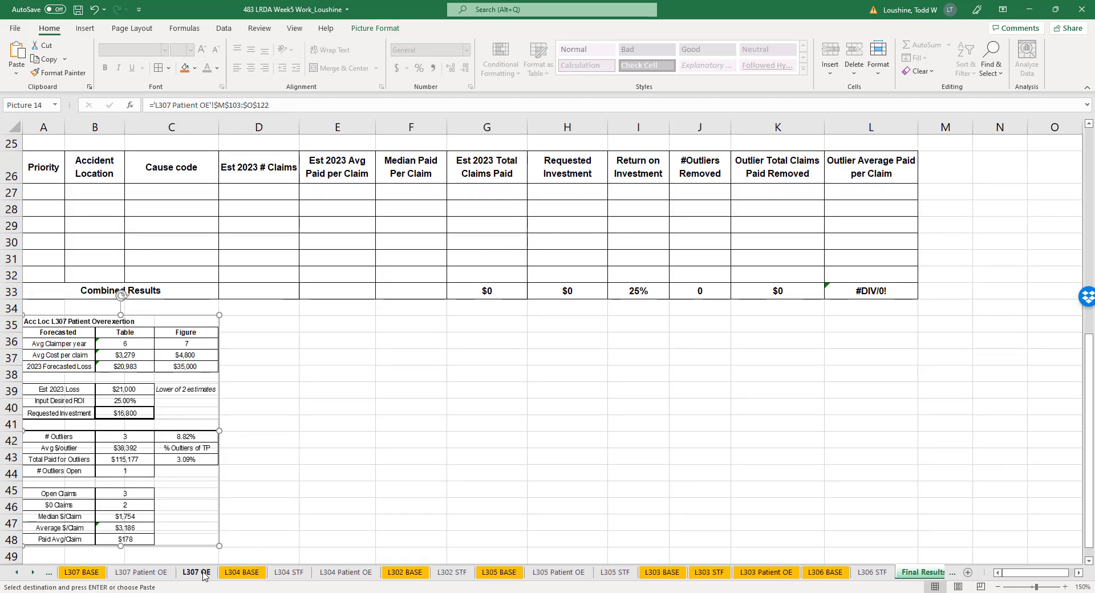
{"action": "left_click", "coordinate": [196, 572]}
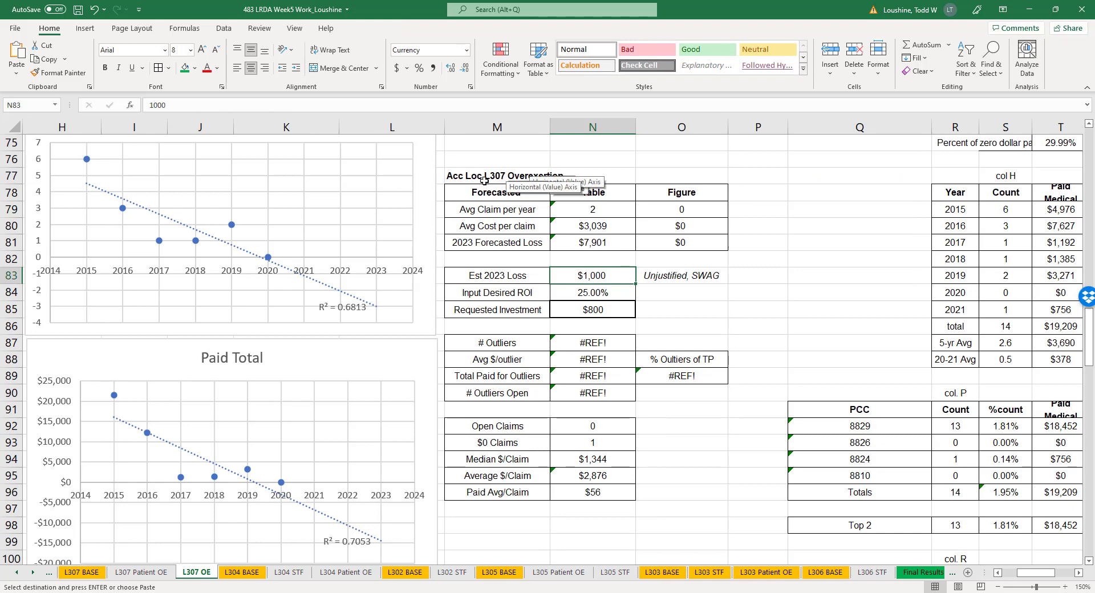
{"action": "left_click_drag", "start_coordinate": [485, 182], "coordinate": [593, 239]}
{"action": "left_click_drag", "start_coordinate": [665, 352], "coordinate": [665, 493]}
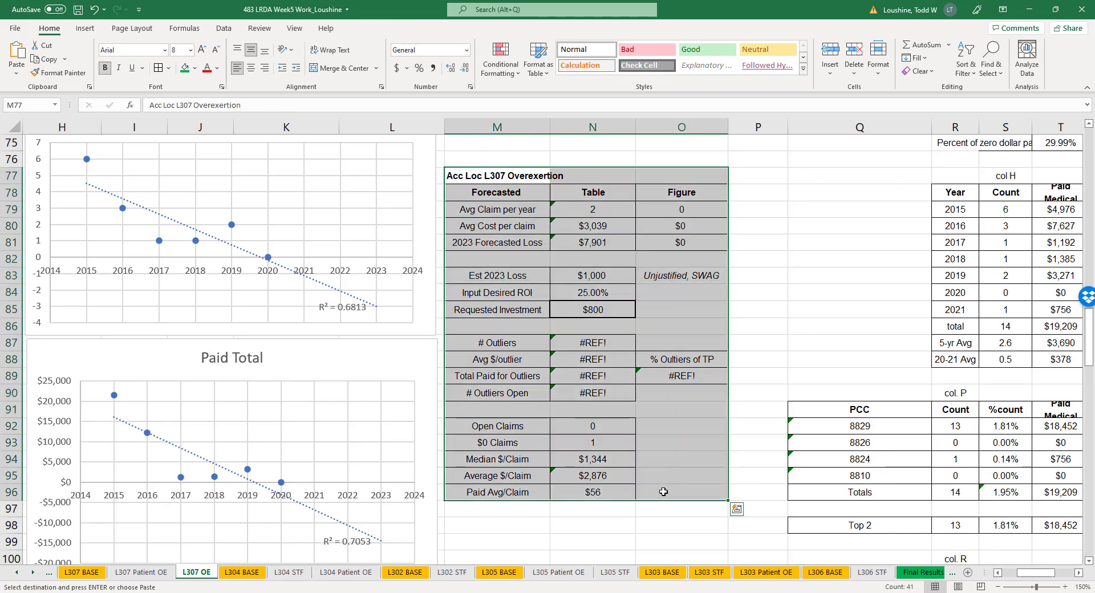
- Place the L307 Overexertion block at D35 on Final Results as a linked picture, undoing the plain cell paste
{"action": "left_click", "coordinate": [922, 572]}
{"action": "left_click", "coordinate": [287, 323]}
{"action": "key", "text": "ctrl+v"}
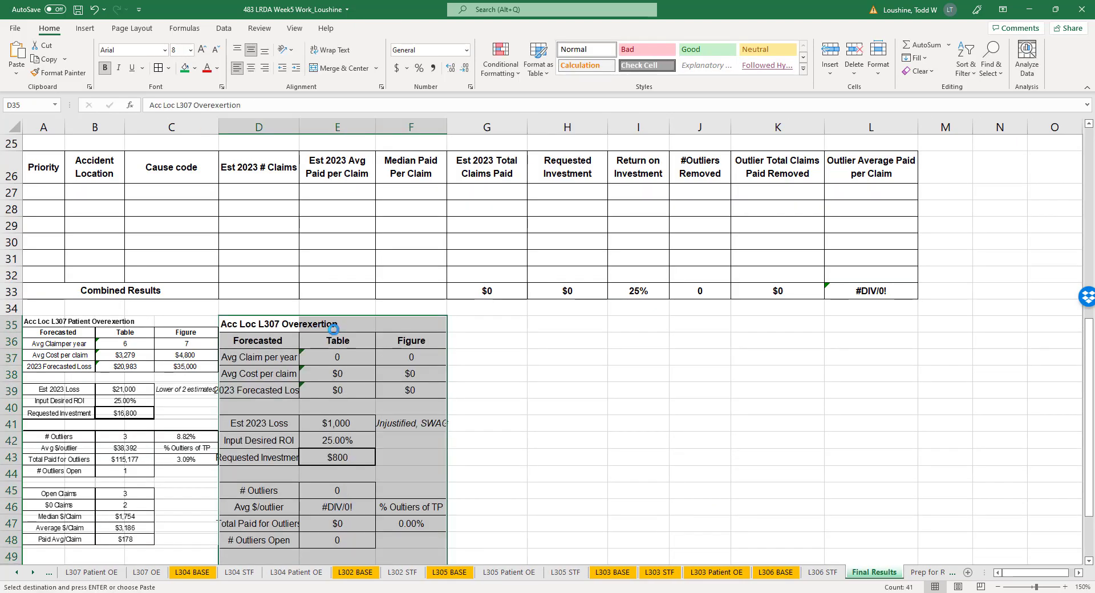
{"action": "key", "text": "ctrl+z"}
{"action": "right_click", "coordinate": [245, 324]}
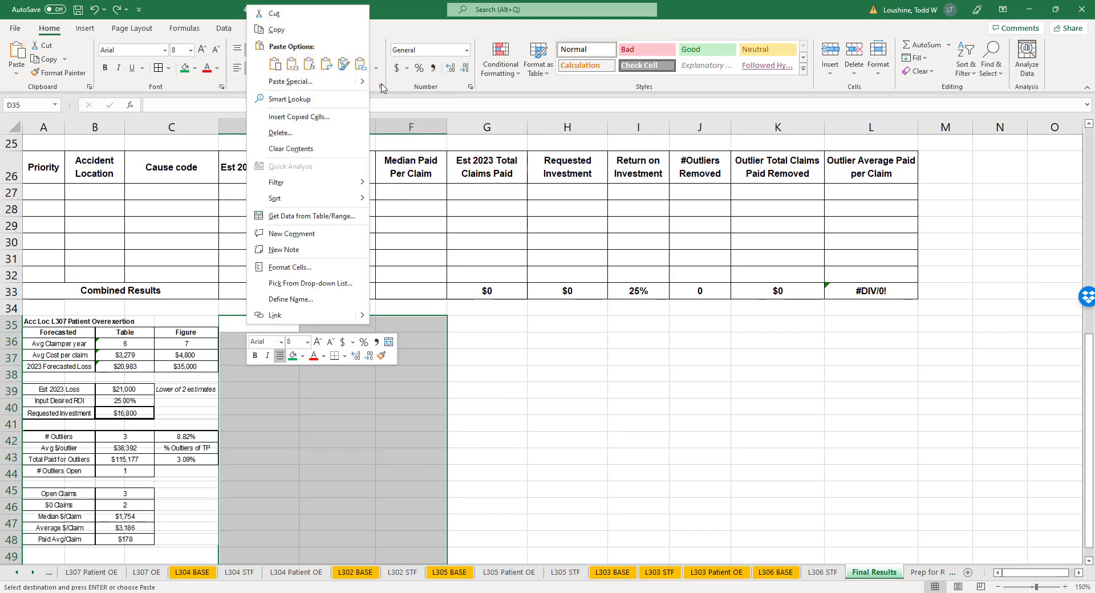
{"action": "mouse_move", "coordinate": [366, 89]}
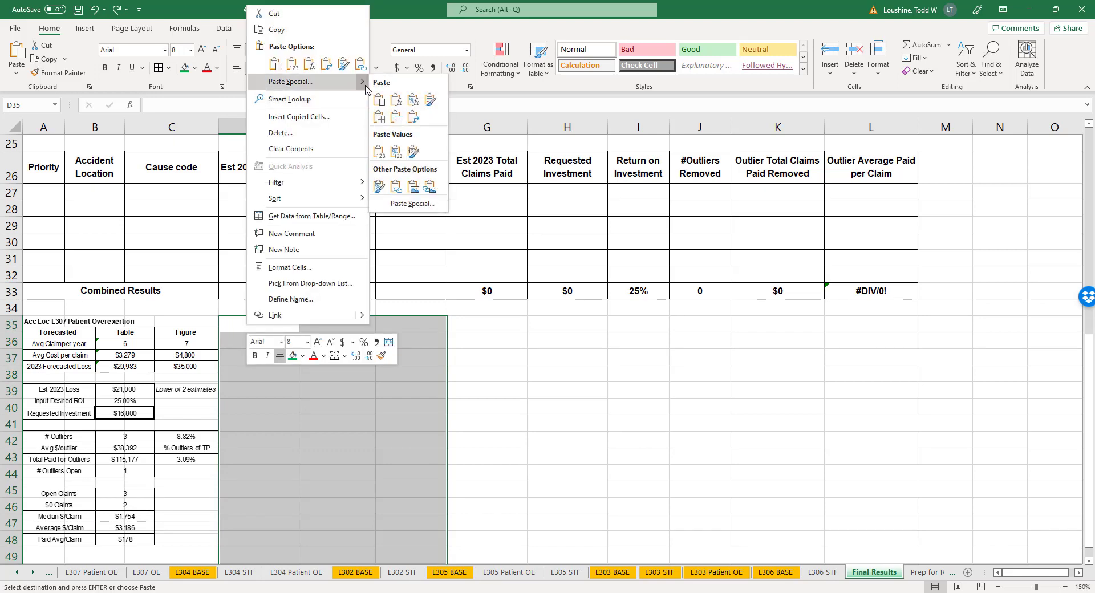
{"action": "left_click", "coordinate": [430, 187]}
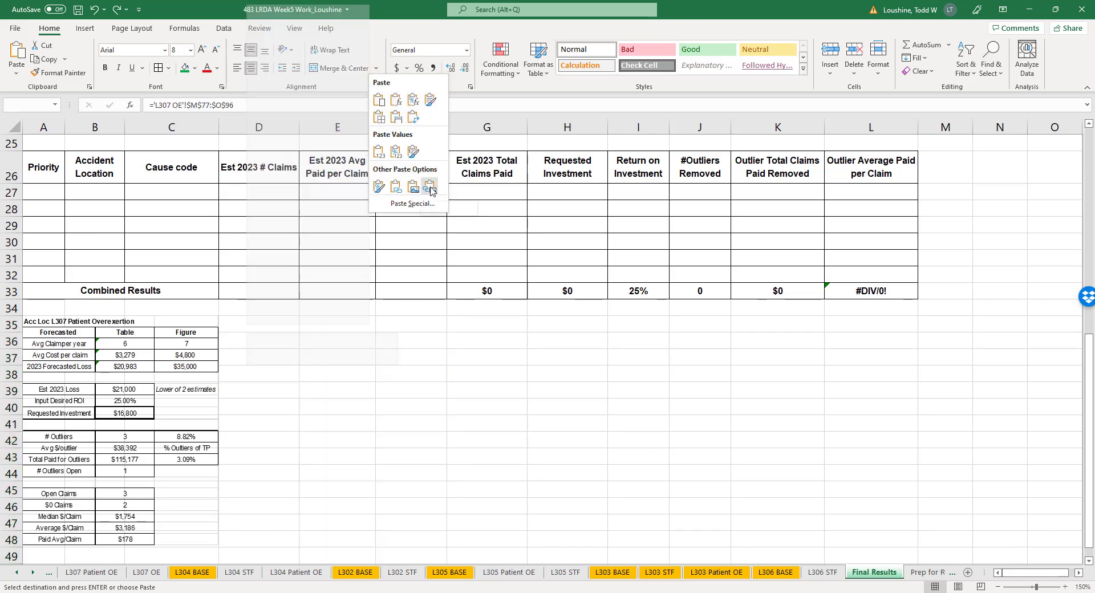
- Shrink the L307 Overexertion picture to match the height of the L307 Patient Overexertion picture beside it
{"action": "left_click", "coordinate": [682, 435]}
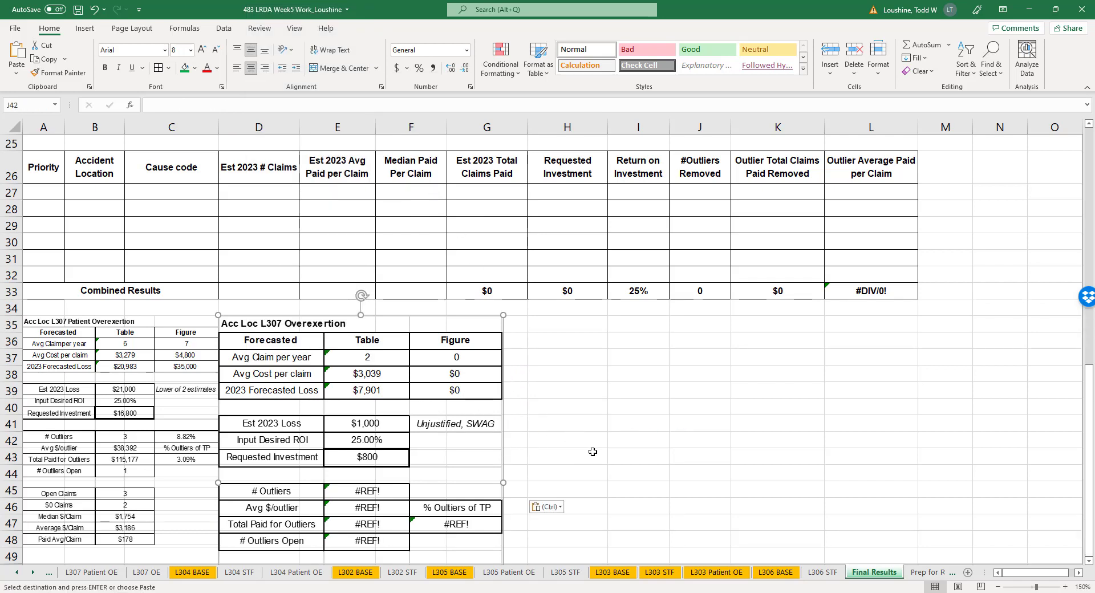
{"action": "scroll", "coordinate": [592, 450], "scroll_direction": "down", "scroll_amount": 5}
{"action": "left_click", "coordinate": [497, 380]}
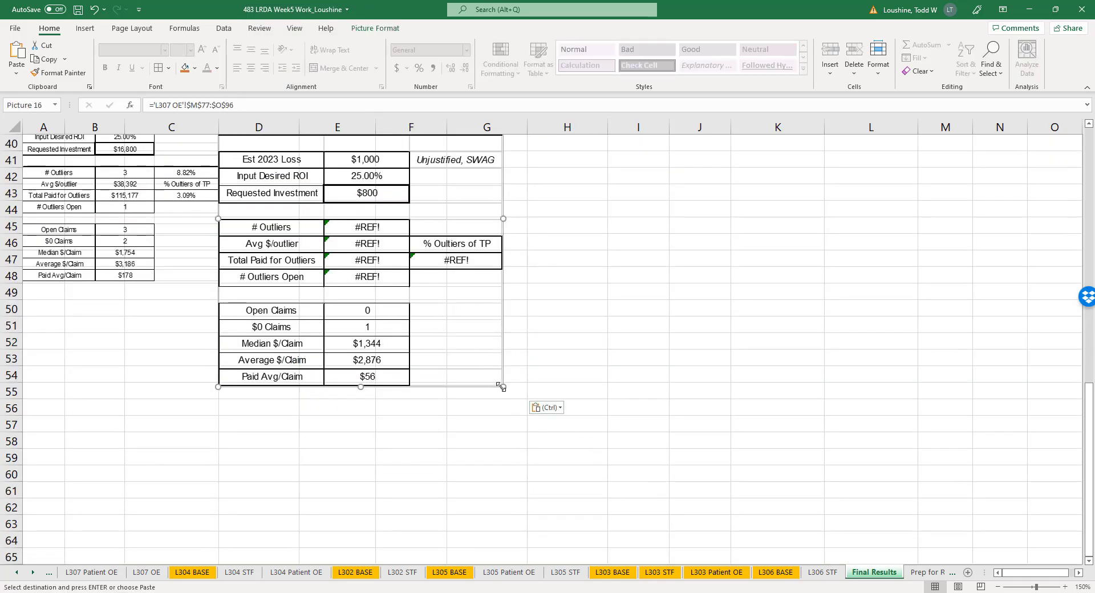
{"action": "left_click_drag", "start_coordinate": [500, 386], "coordinate": [510, 322]}
{"action": "scroll", "coordinate": [513, 325], "scroll_direction": "up", "scroll_amount": 3}
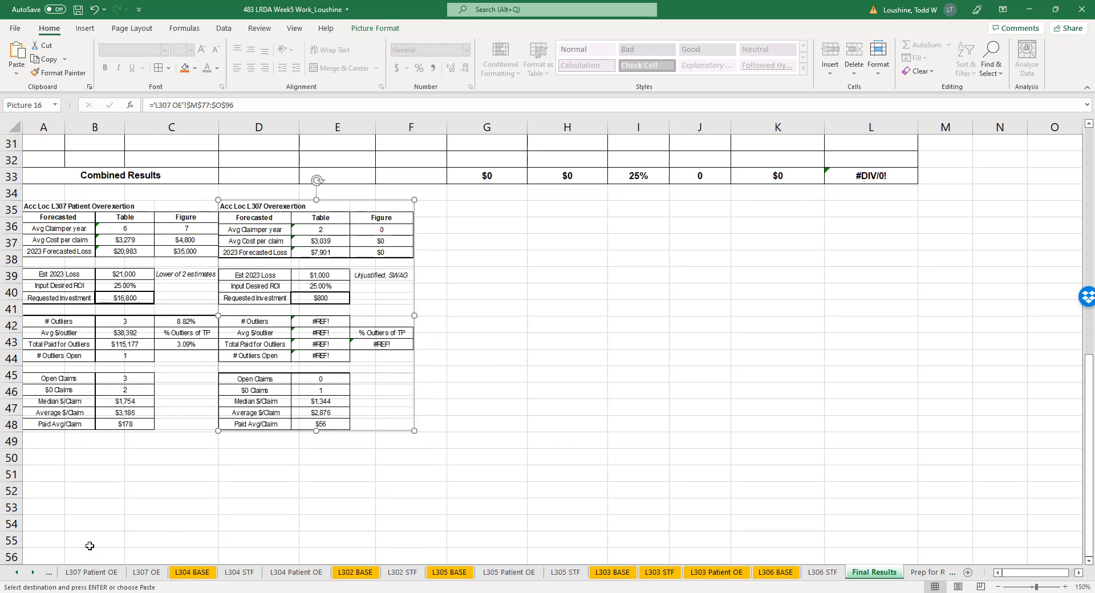
- Copy the Acc Loc L304 Slip, Trip and Fall forecast block, M77:O96, from the L304 STF sheet
{"action": "left_click", "coordinate": [251, 577]}
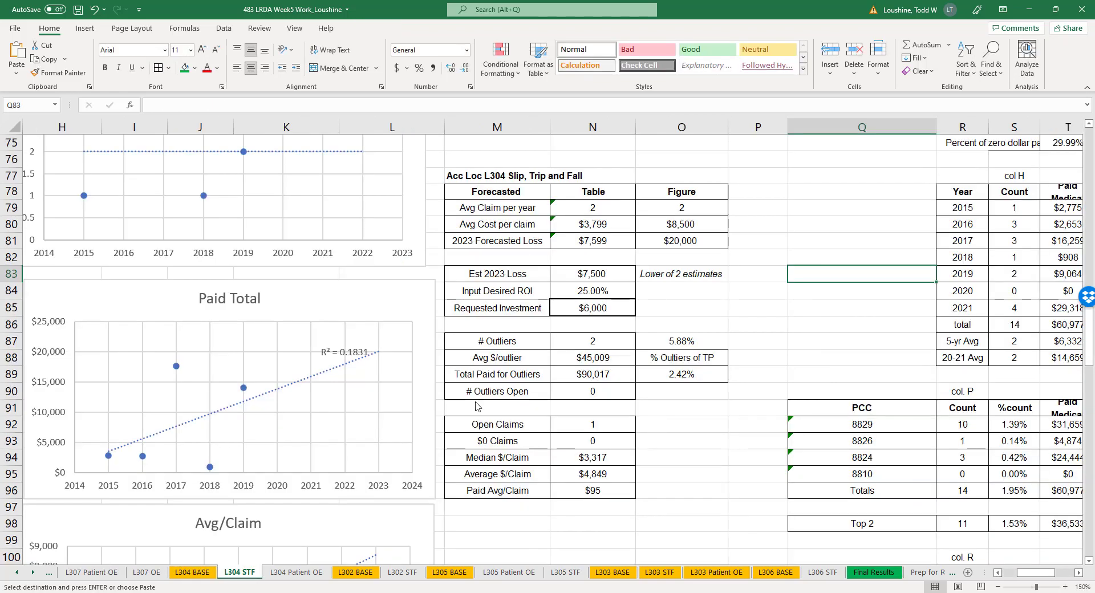
{"action": "left_click_drag", "start_coordinate": [479, 174], "coordinate": [662, 497]}
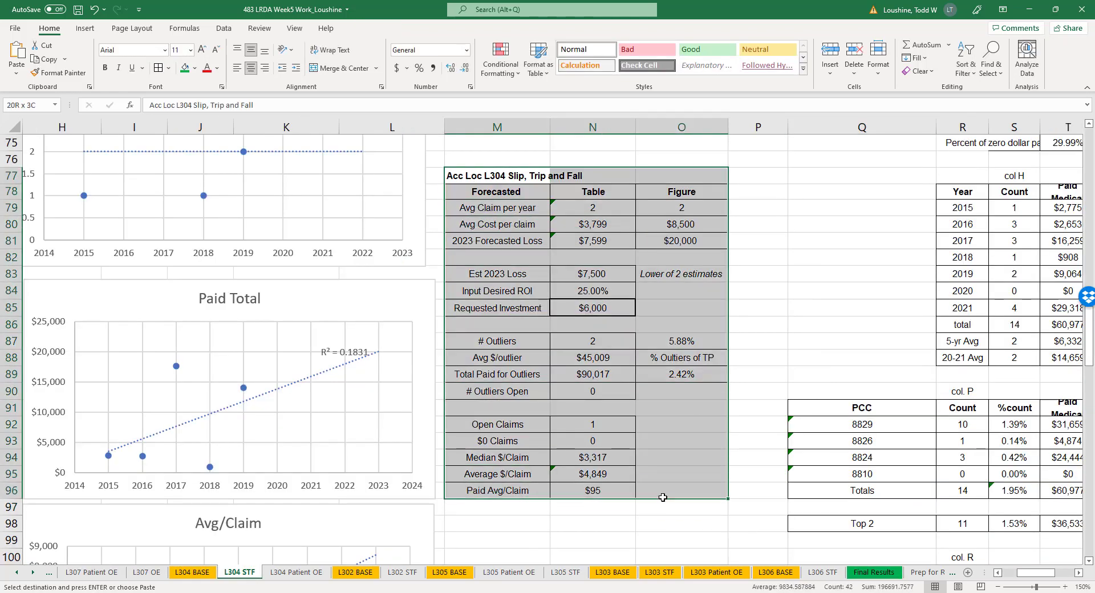
{"action": "key", "text": "ctrl+c"}
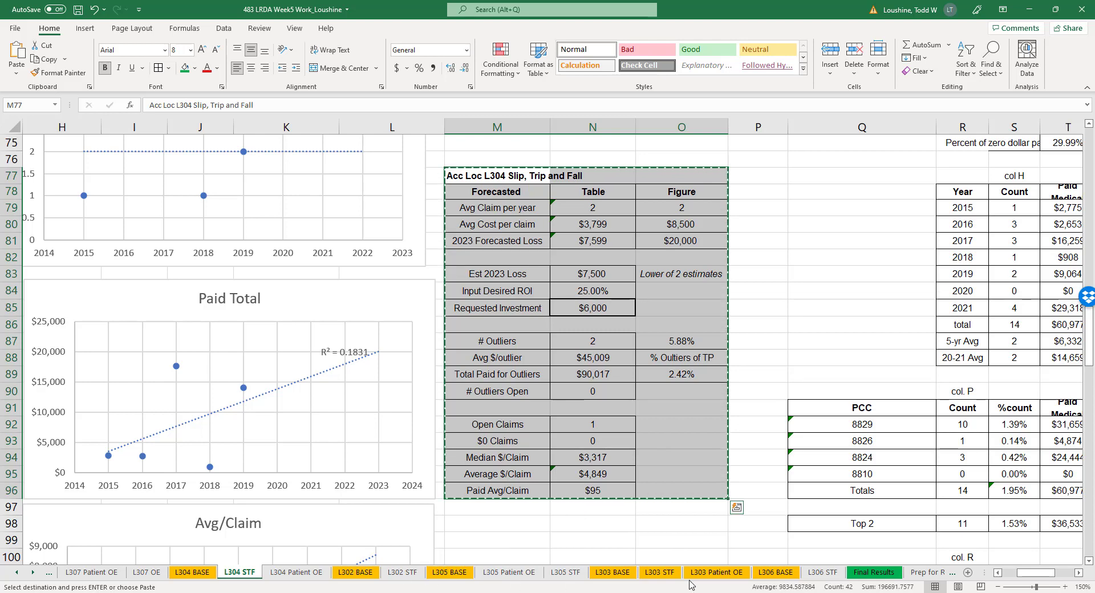
- Place the L304 Slip, Trip and Fall block at G35 on Final Results as a linked picture, undoing the plain cell paste
{"action": "left_click", "coordinate": [875, 573]}
{"action": "left_click", "coordinate": [465, 207]}
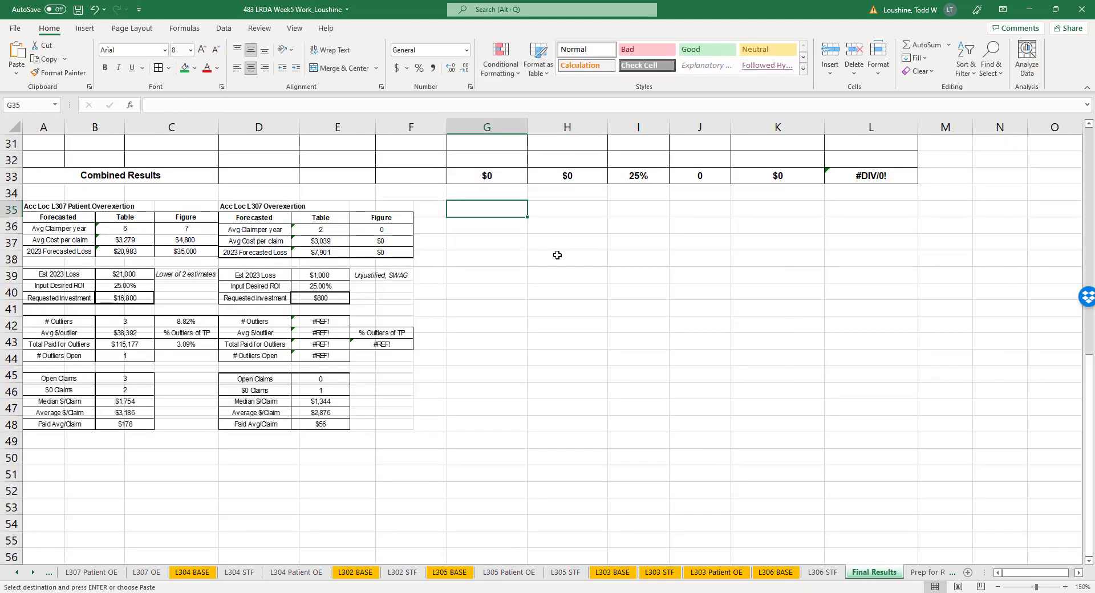
{"action": "key", "text": "ctrl+v"}
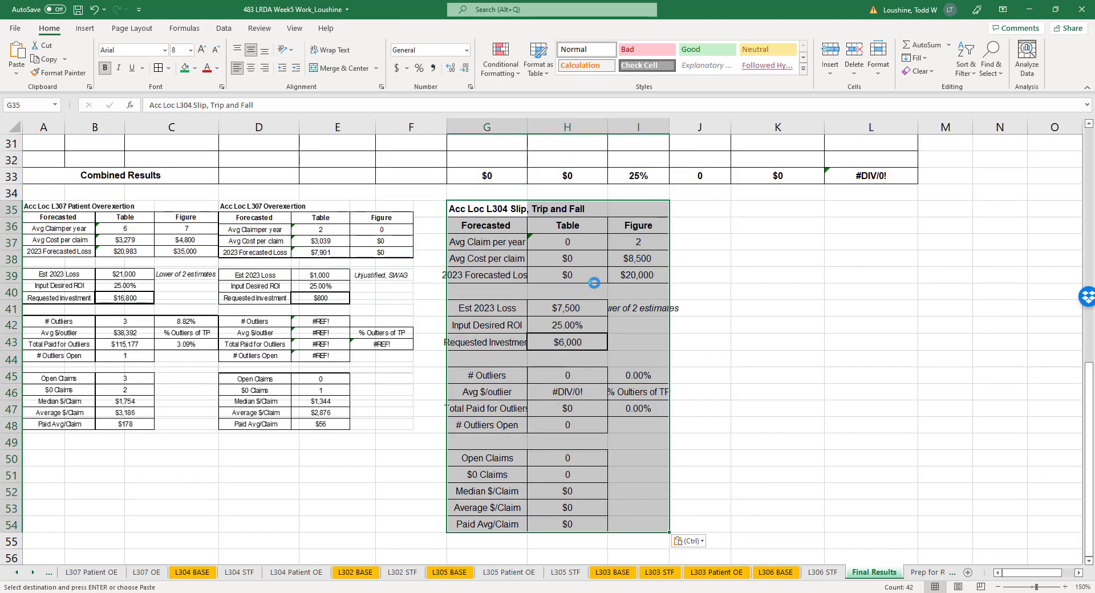
{"action": "key", "text": "ctrl+z"}
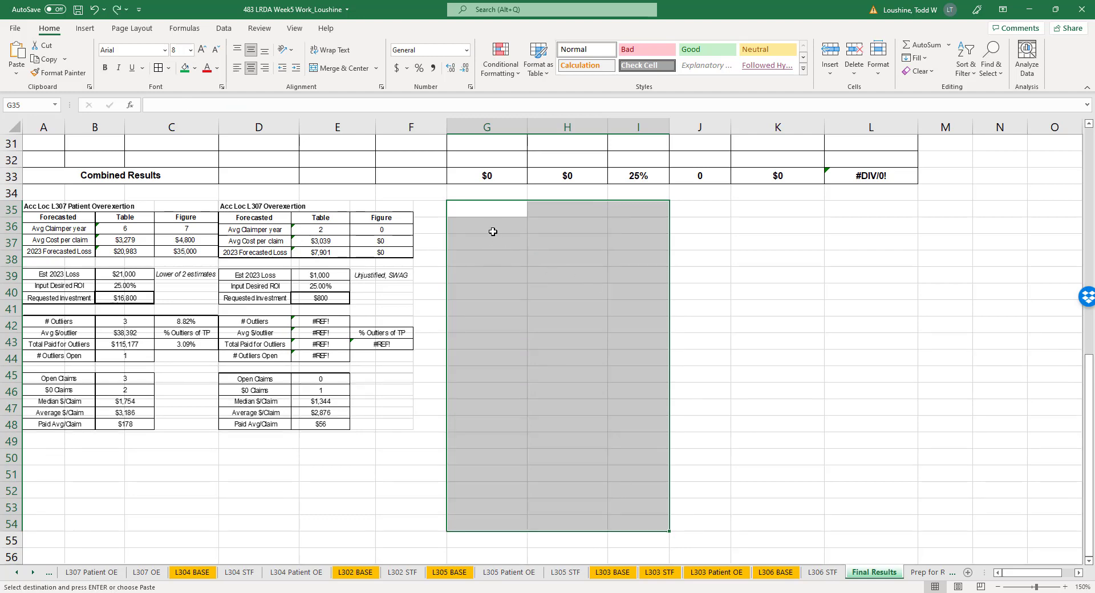
{"action": "right_click", "coordinate": [484, 211]}
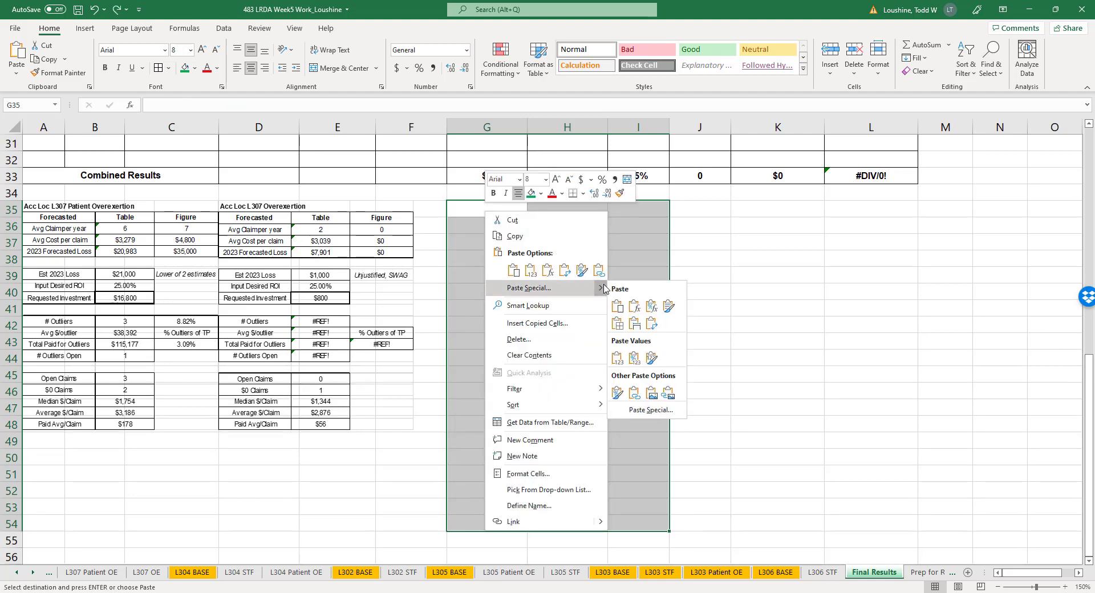
{"action": "left_click", "coordinate": [667, 394]}
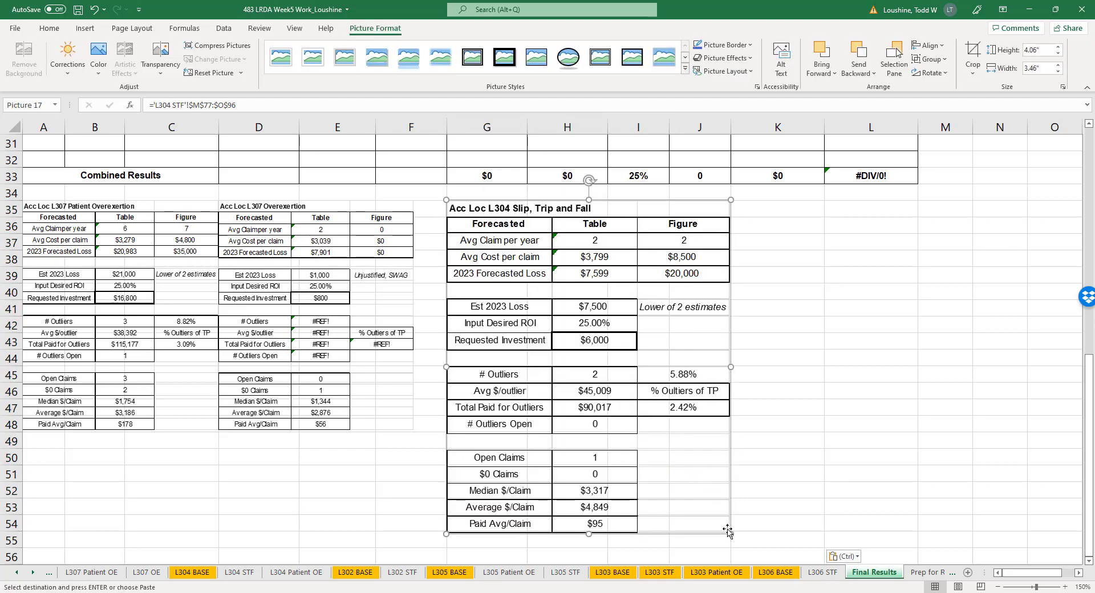
- Resize the L304 Slip, Trip and Fall picture to about 2.83" by 2.41" and align it directly beside the L307 Overexertion picture
{"action": "left_click_drag", "start_coordinate": [728, 529], "coordinate": [561, 360]}
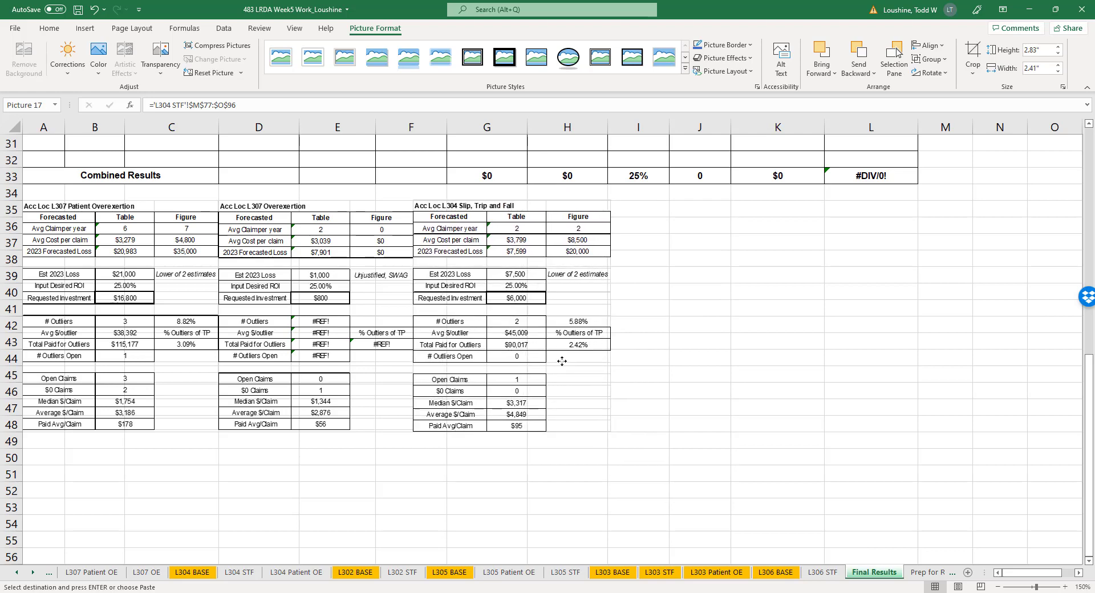
{"action": "left_click", "coordinate": [696, 340]}
{"action": "scroll", "coordinate": [326, 334], "scroll_direction": "up", "scroll_amount": 6}
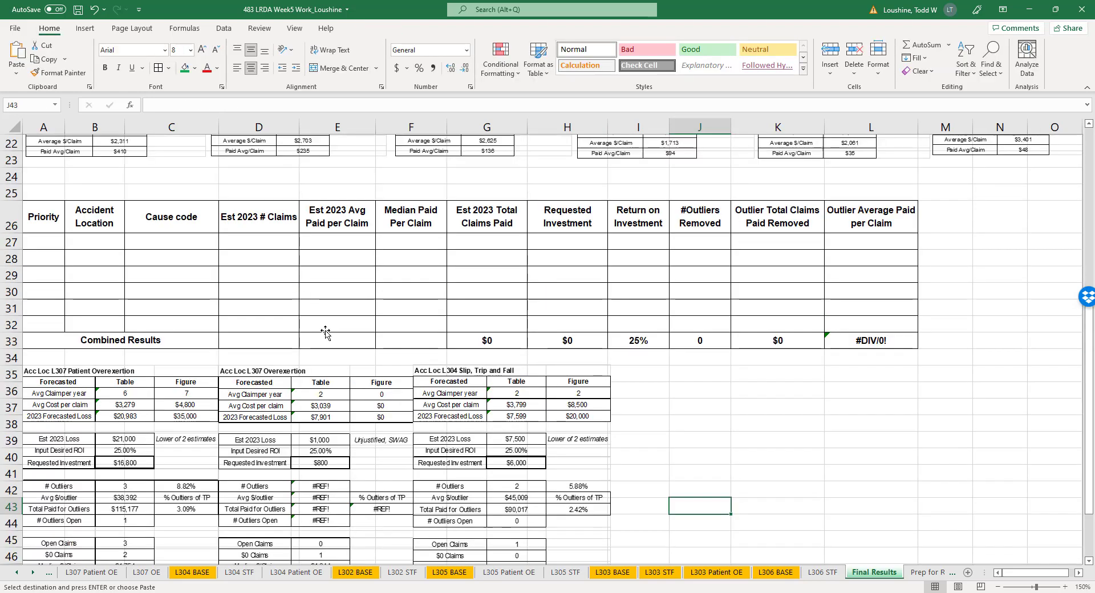
- Shrink the L307 Patient Overexertion and L307 Overexertion pictures to end near row 47, moving the second directly beside the first
{"action": "scroll", "coordinate": [325, 335], "scroll_direction": "down", "scroll_amount": 5}
{"action": "left_click", "coordinate": [174, 341]}
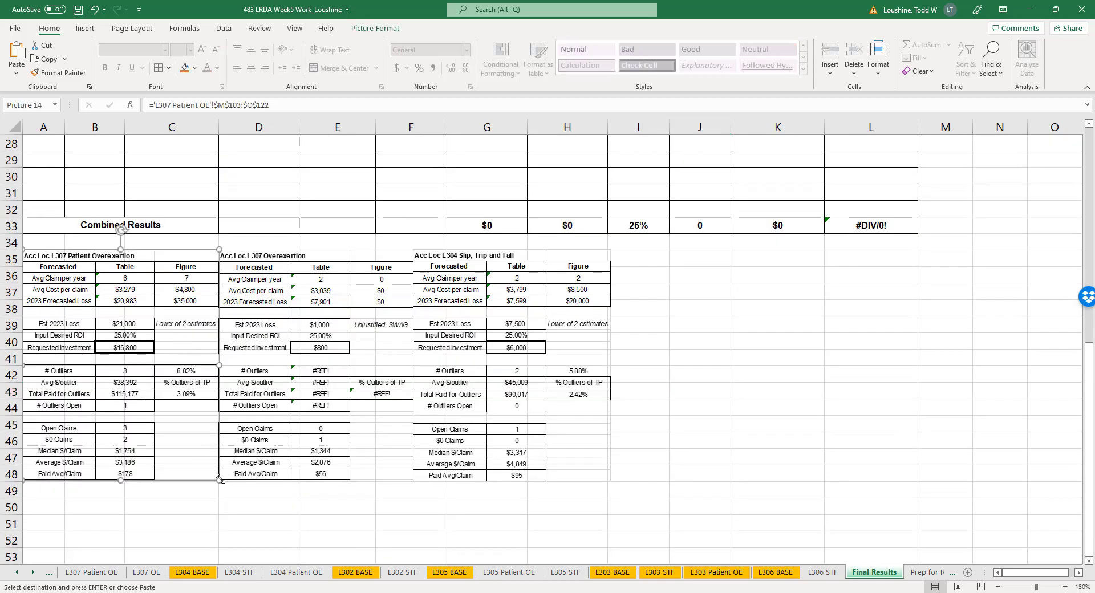
{"action": "left_click_drag", "start_coordinate": [219, 480], "coordinate": [205, 463]}
{"action": "left_click", "coordinate": [302, 422]}
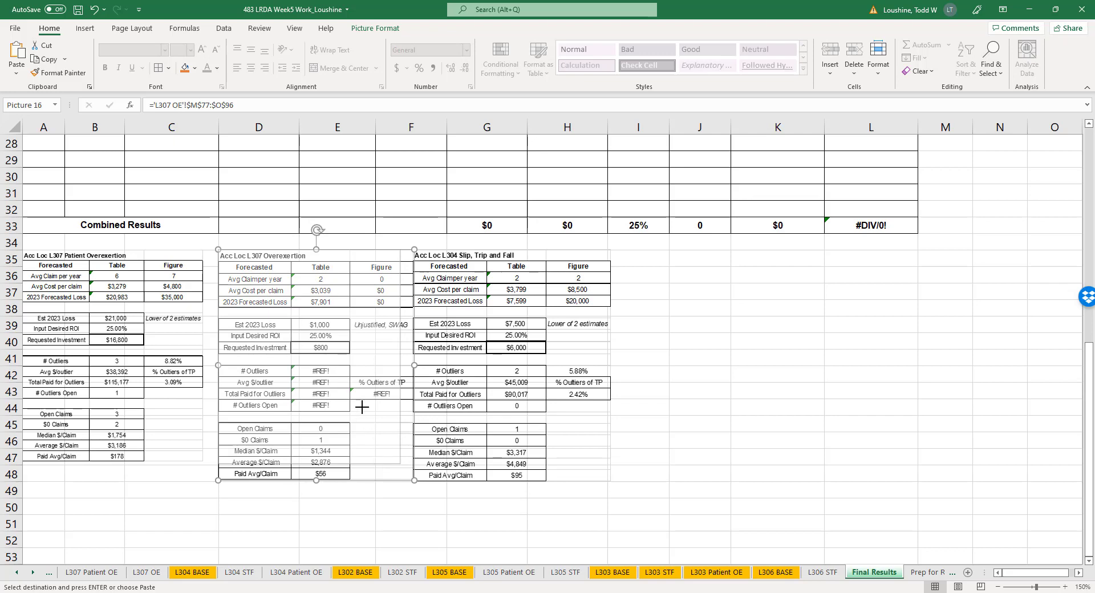
{"action": "left_click_drag", "start_coordinate": [361, 413], "coordinate": [348, 409]}
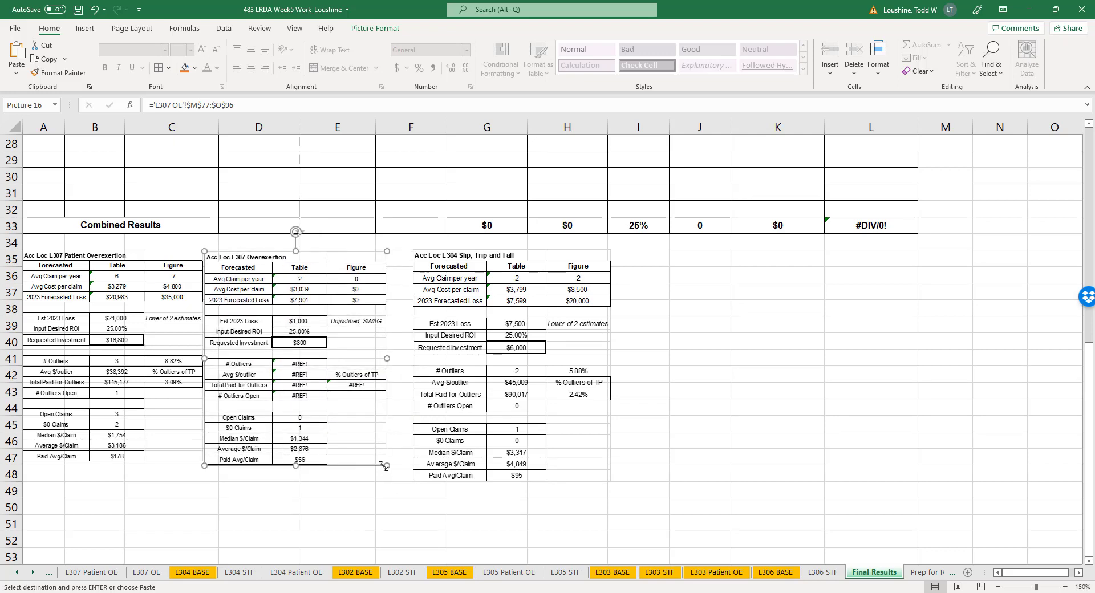
{"action": "left_click_drag", "start_coordinate": [383, 466], "coordinate": [378, 462]}
- Move the L304 Slip, Trip and Fall picture directly beside the L307 Overexertion picture and shrink it to the same height
{"action": "left_click_drag", "start_coordinate": [474, 336], "coordinate": [452, 336]}
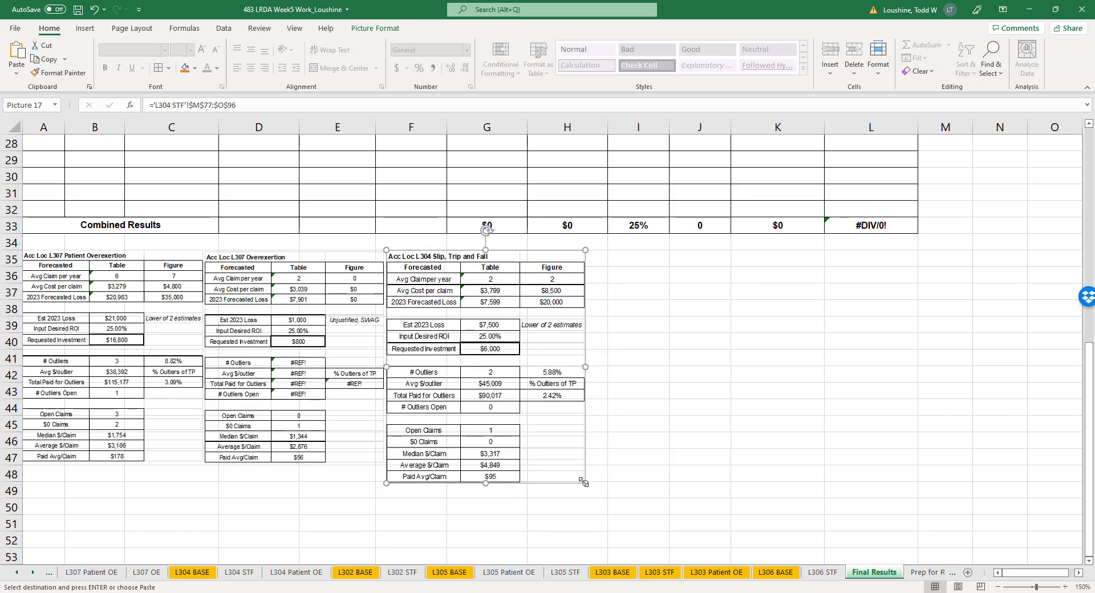
{"action": "left_click_drag", "start_coordinate": [585, 483], "coordinate": [590, 454]}
{"action": "left_click", "coordinate": [685, 406]}
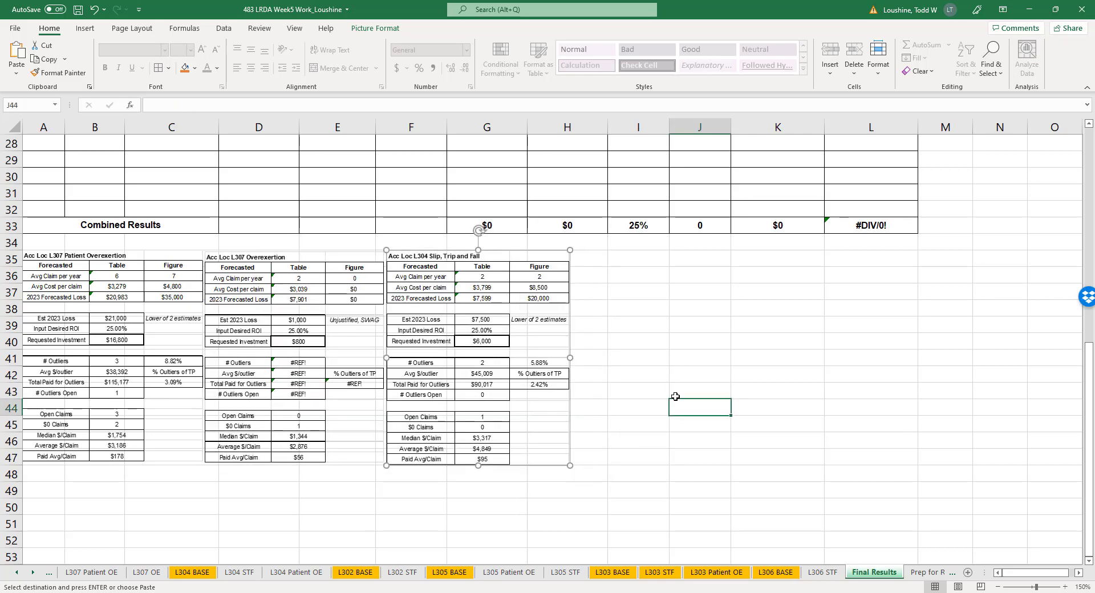
- Copy the Acc Loc L304 Patient Overexertion forecast block, M87:O106, from the L304 Patient OE sheet
{"action": "left_click", "coordinate": [293, 572]}
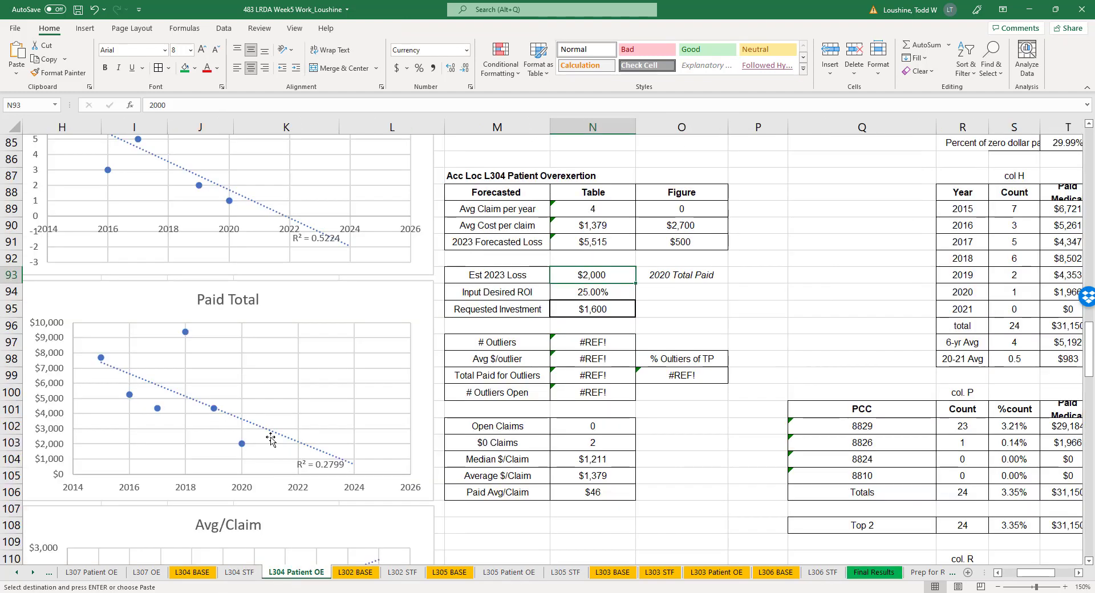
{"action": "left_click_drag", "start_coordinate": [495, 178], "coordinate": [675, 494]}
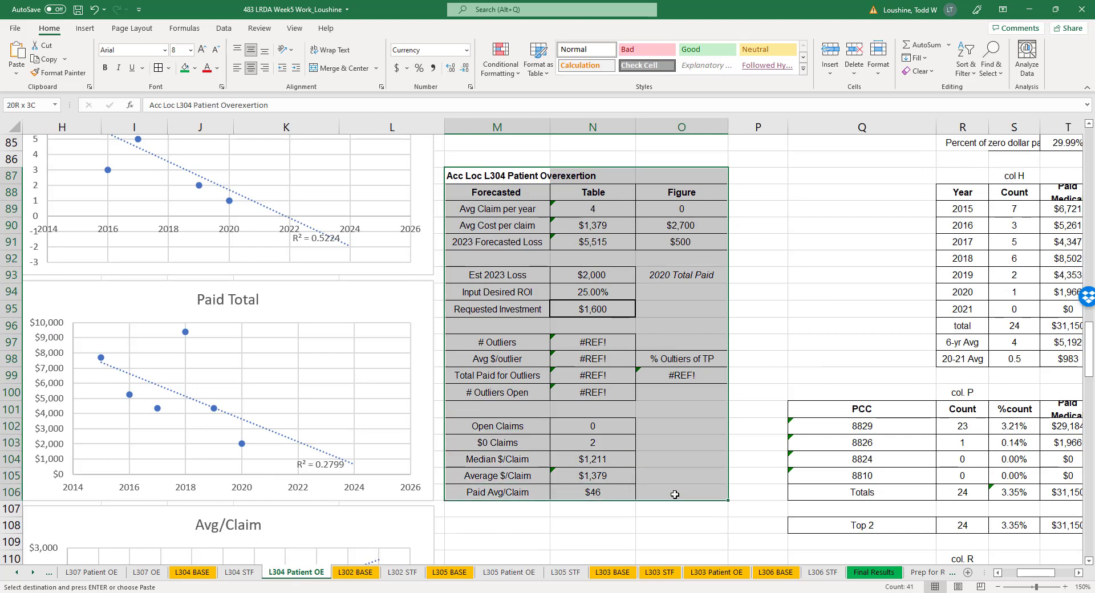
{"action": "key", "text": "ctrl+c"}
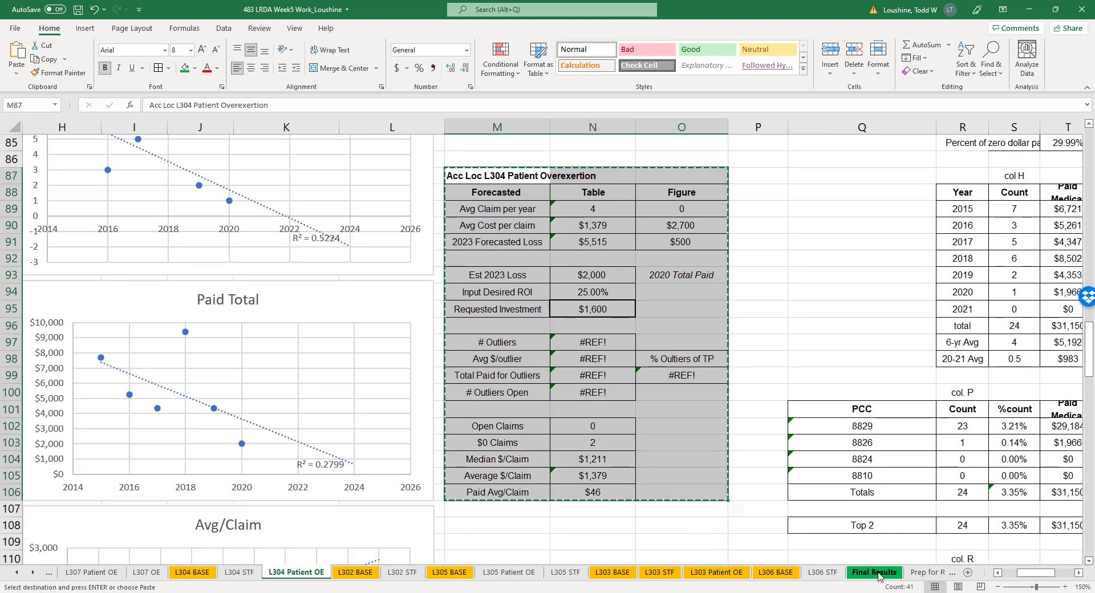
- Paste the L304 Patient Overexertion block at I35 on Final Results as a linked picture
{"action": "left_click", "coordinate": [878, 573]}
{"action": "left_click", "coordinate": [625, 258]}
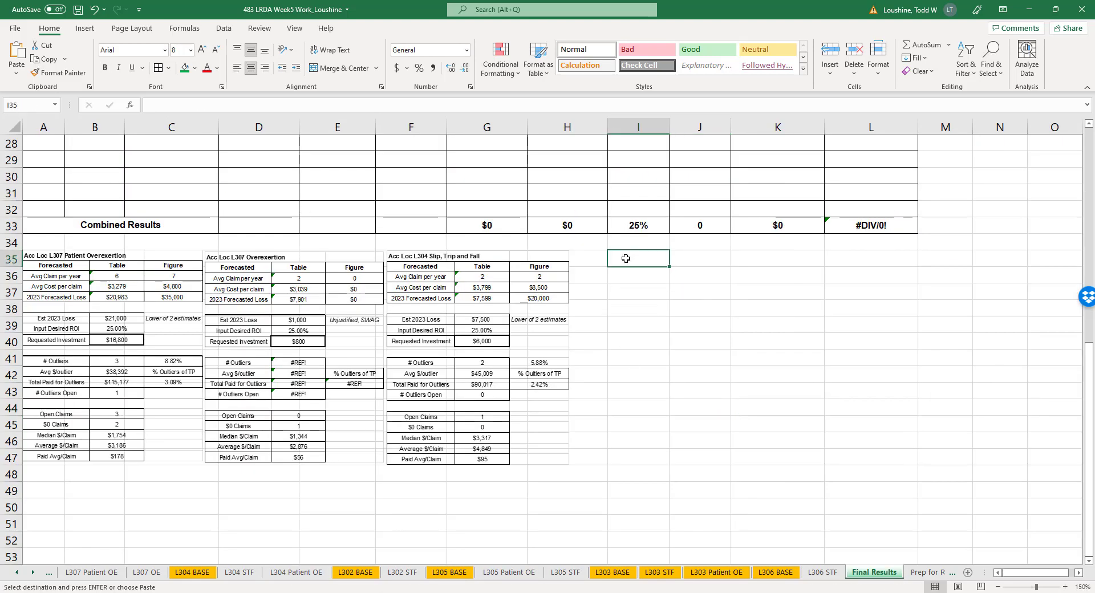
{"action": "right_click", "coordinate": [626, 258]}
{"action": "mouse_move", "coordinate": [745, 341]}
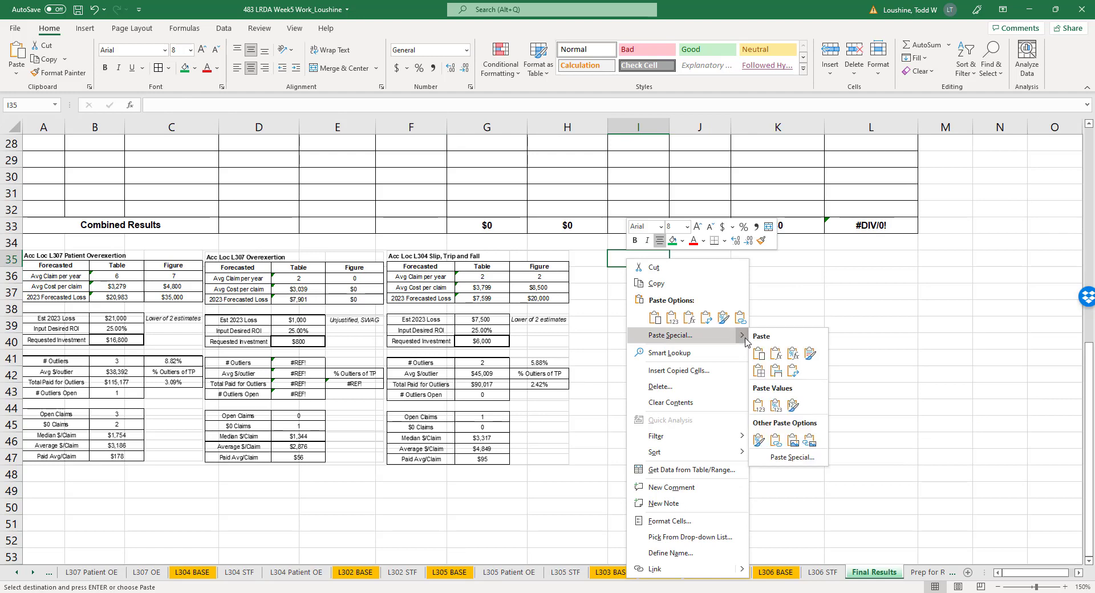
{"action": "left_click", "coordinate": [809, 439]}
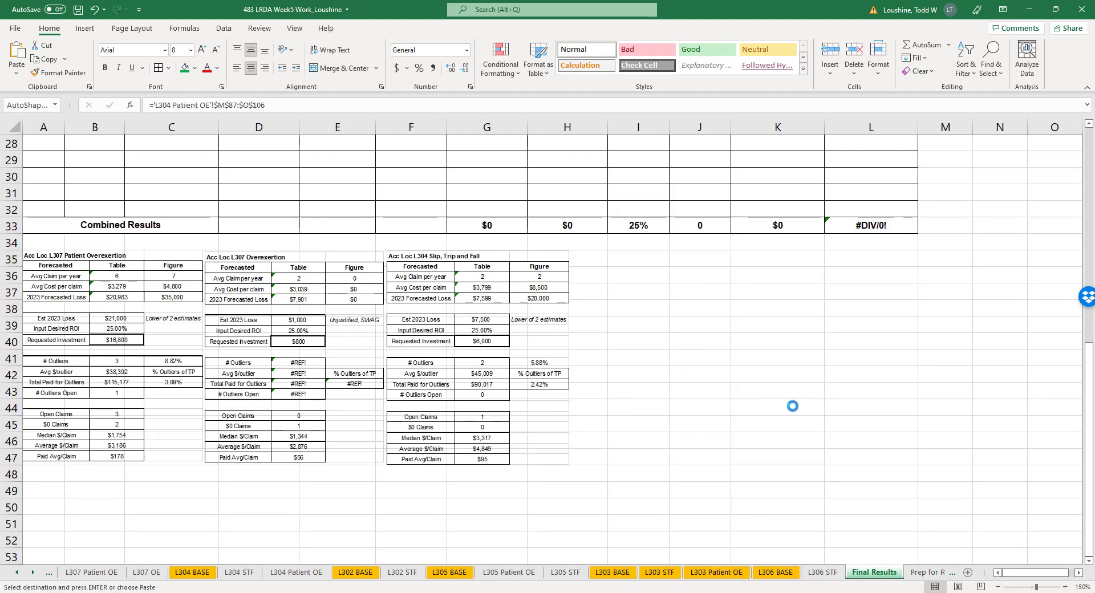
- Move the L304 Patient Overexertion picture directly beside the L304 Slip, Trip and Fall picture and shrink it to match
{"action": "left_click_drag", "start_coordinate": [754, 375], "coordinate": [716, 374]}
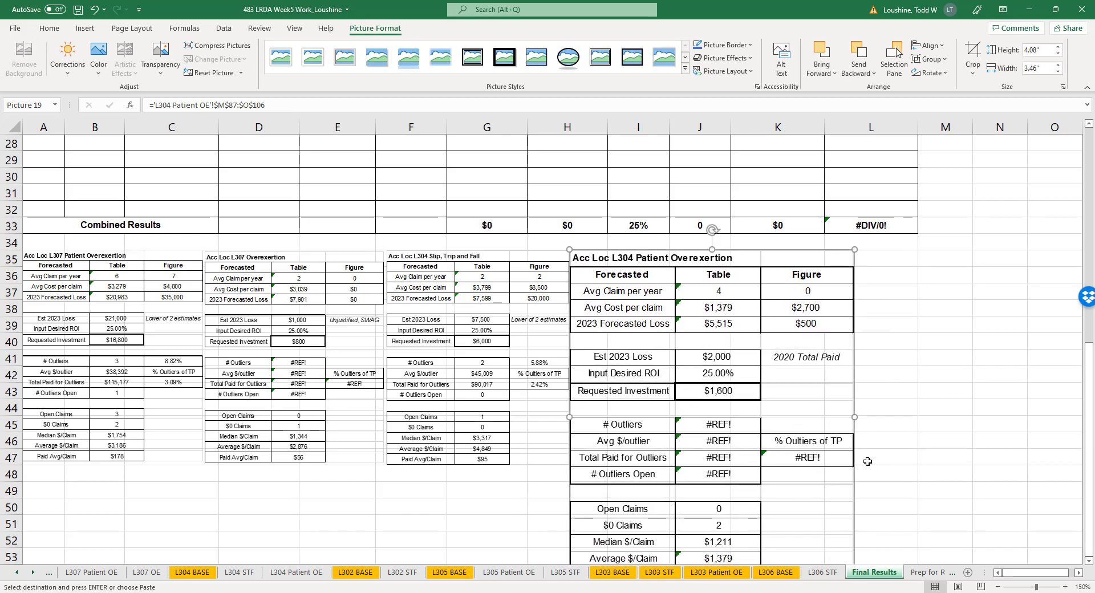
{"action": "scroll", "coordinate": [857, 497], "scroll_direction": "down", "scroll_amount": 2}
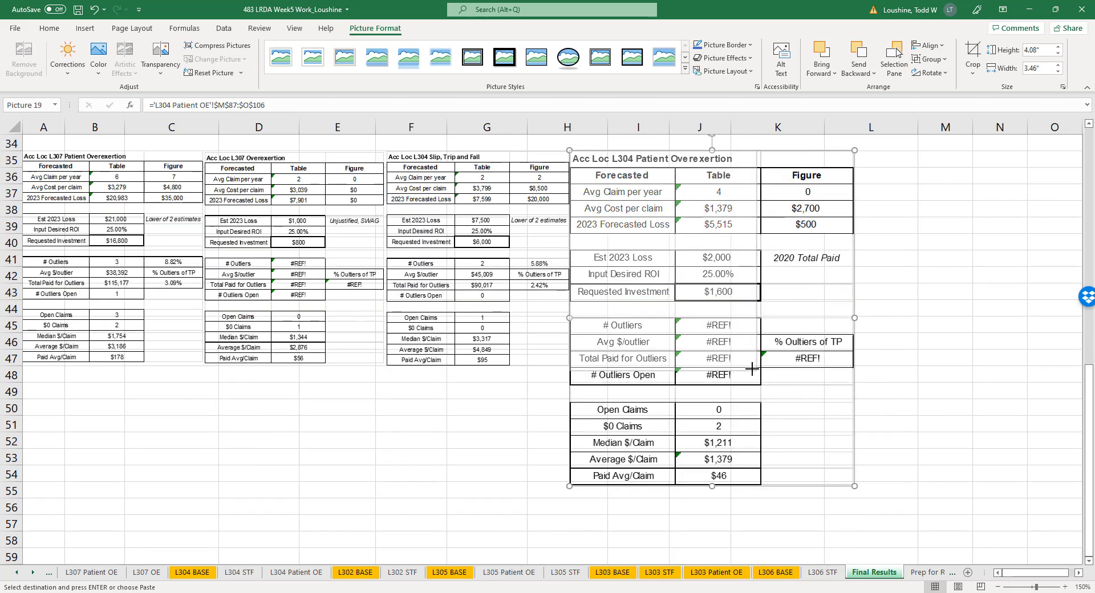
{"action": "left_click", "coordinate": [801, 327]}
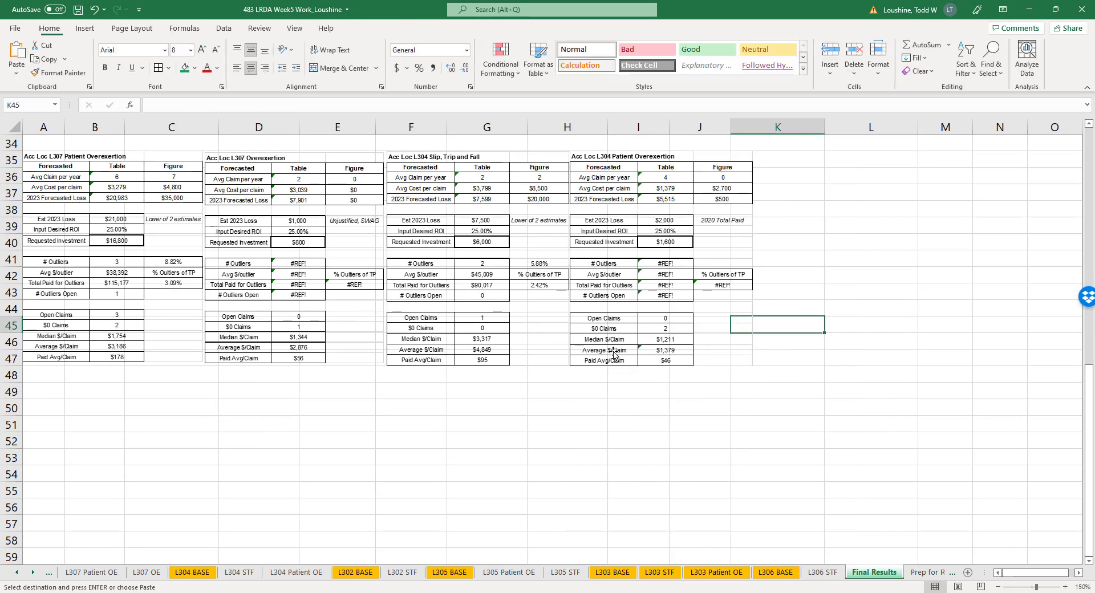
- Copy the Acc Loc L302 Slip, Trip and Fall block, M77:O96, from L302 STF and paste it at K35 on Final Results as a linked picture
{"action": "left_click", "coordinate": [402, 571]}
{"action": "left_click_drag", "start_coordinate": [426, 179], "coordinate": [609, 497]}
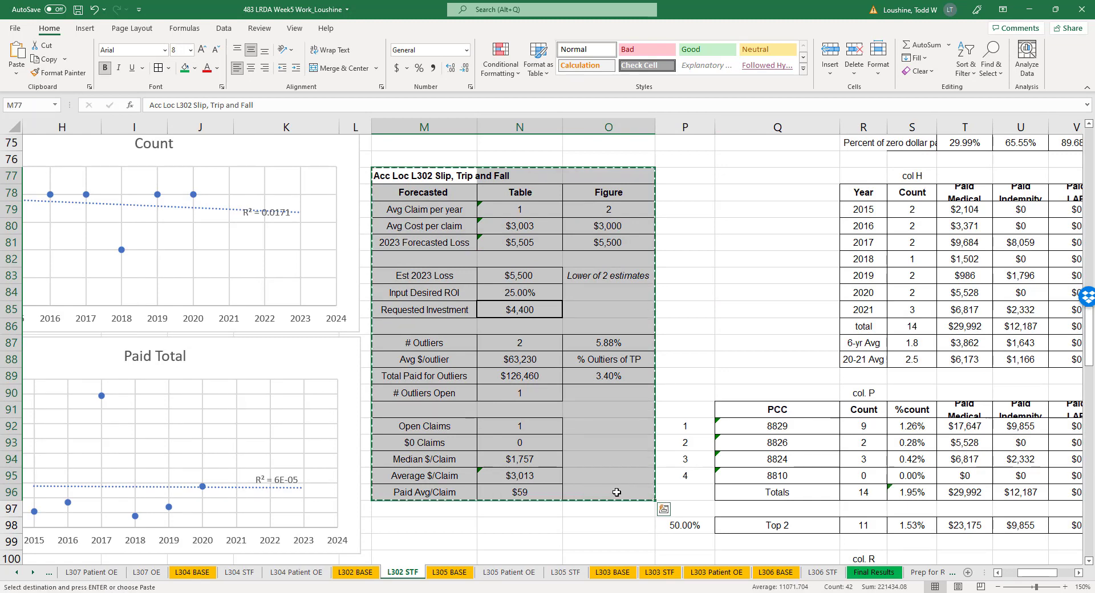
{"action": "left_click", "coordinate": [875, 571]}
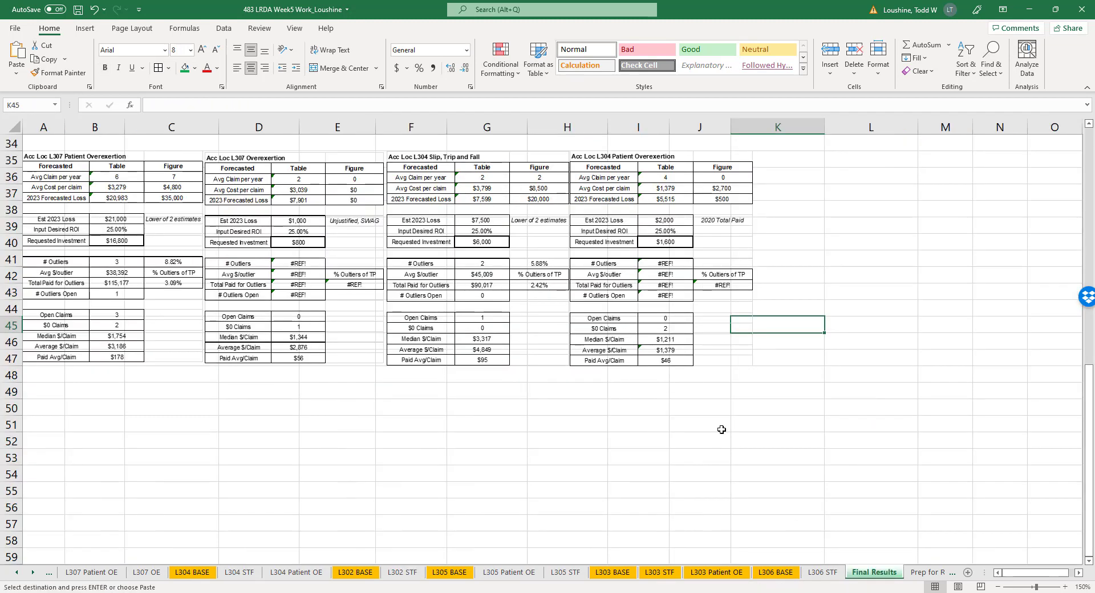
{"action": "left_click", "coordinate": [792, 162]}
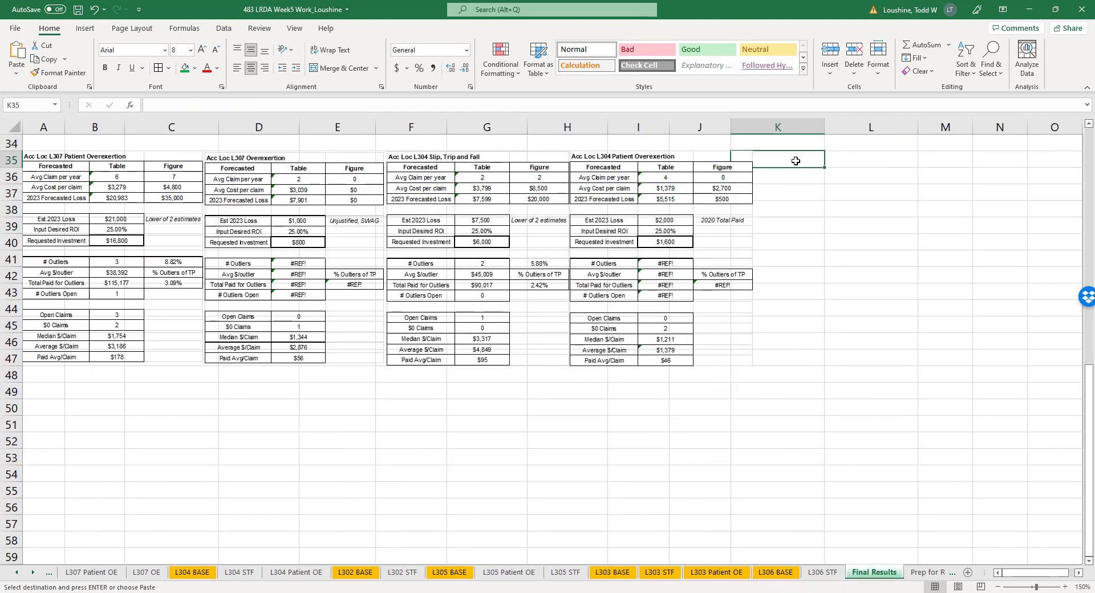
{"action": "right_click", "coordinate": [793, 160]}
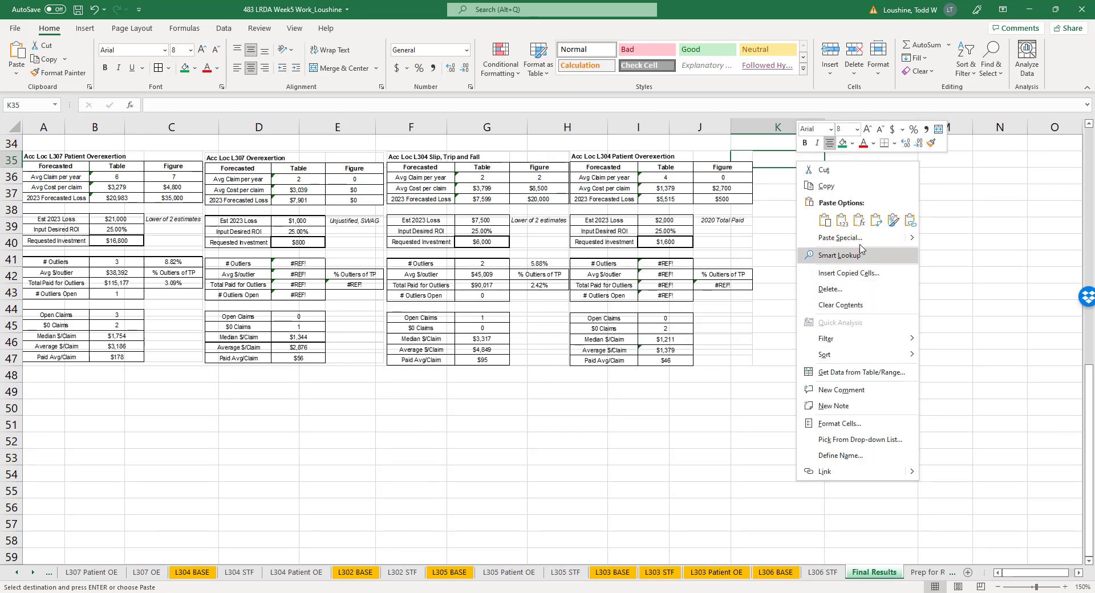
{"action": "mouse_move", "coordinate": [914, 239]}
{"action": "left_click", "coordinate": [977, 345]}
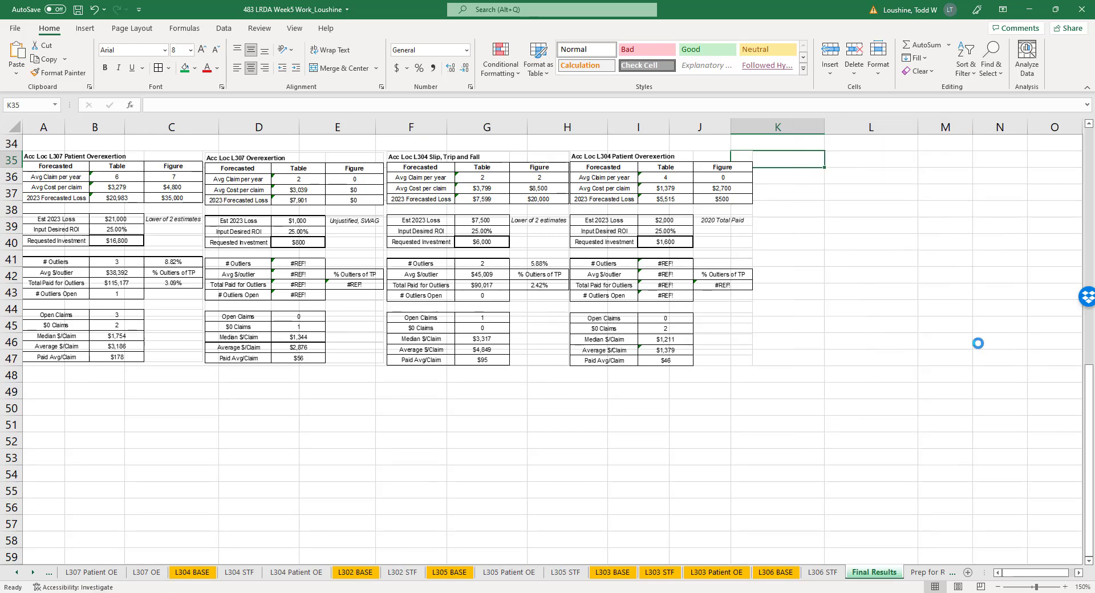
- Align the L302 Slip, Trip and Fall picture beside the L304 Patient Overexertion picture and shrink it to the same height
{"action": "left_click_drag", "start_coordinate": [861, 283], "coordinate": [885, 275]}
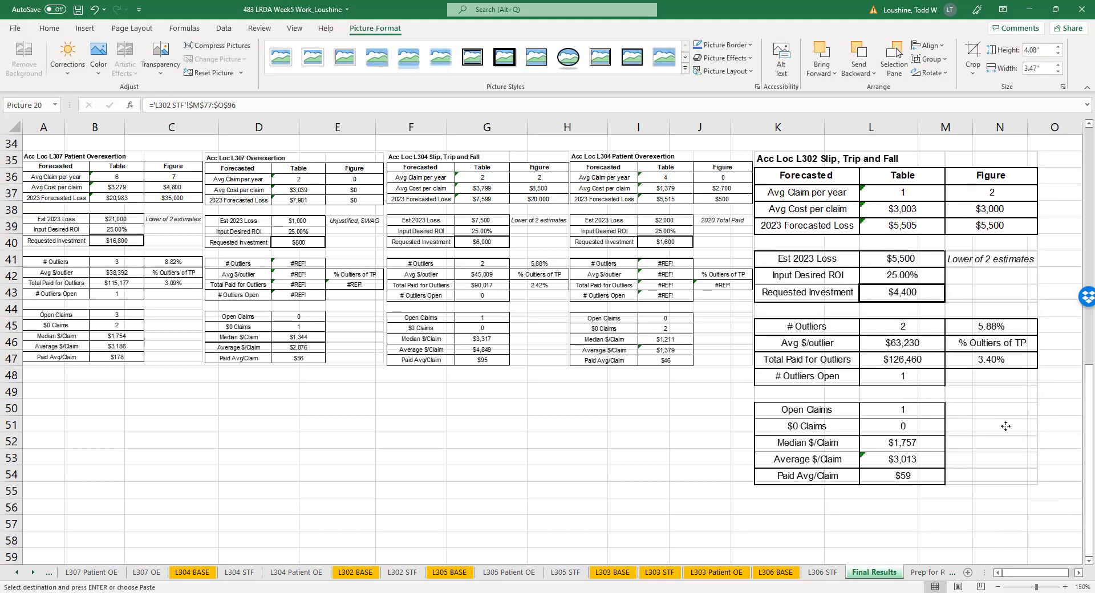
{"action": "left_click_drag", "start_coordinate": [1036, 485], "coordinate": [935, 355]}
{"action": "left_click_drag", "start_coordinate": [906, 406], "coordinate": [907, 406]}
{"action": "left_click", "coordinate": [673, 438]}
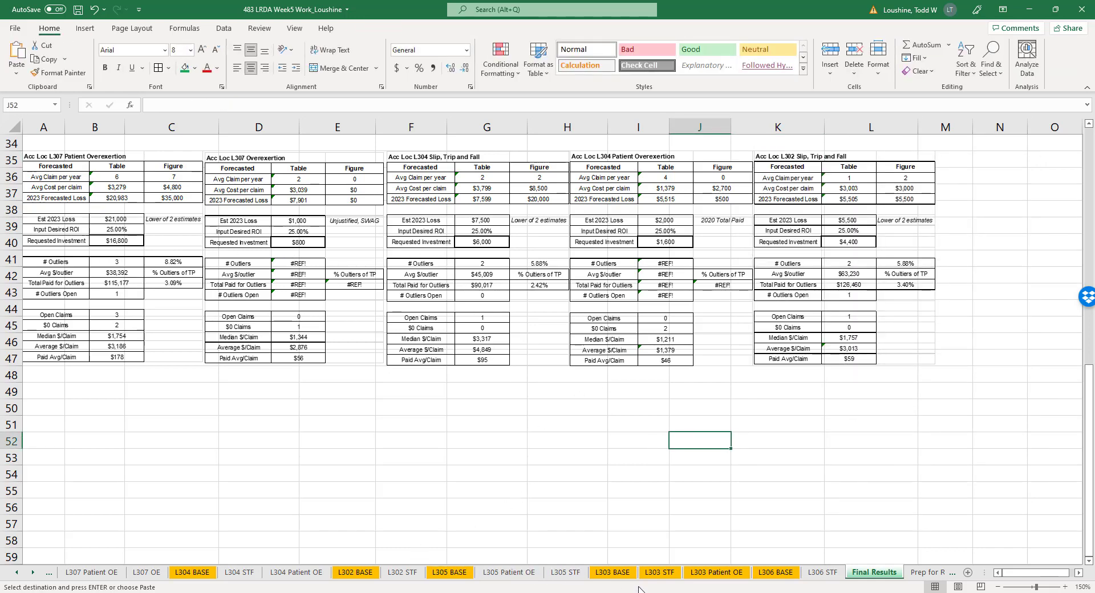
- Remove the tab colour from the L303 STF sheet
{"action": "left_click", "coordinate": [660, 572]}
{"action": "right_click", "coordinate": [661, 572]}
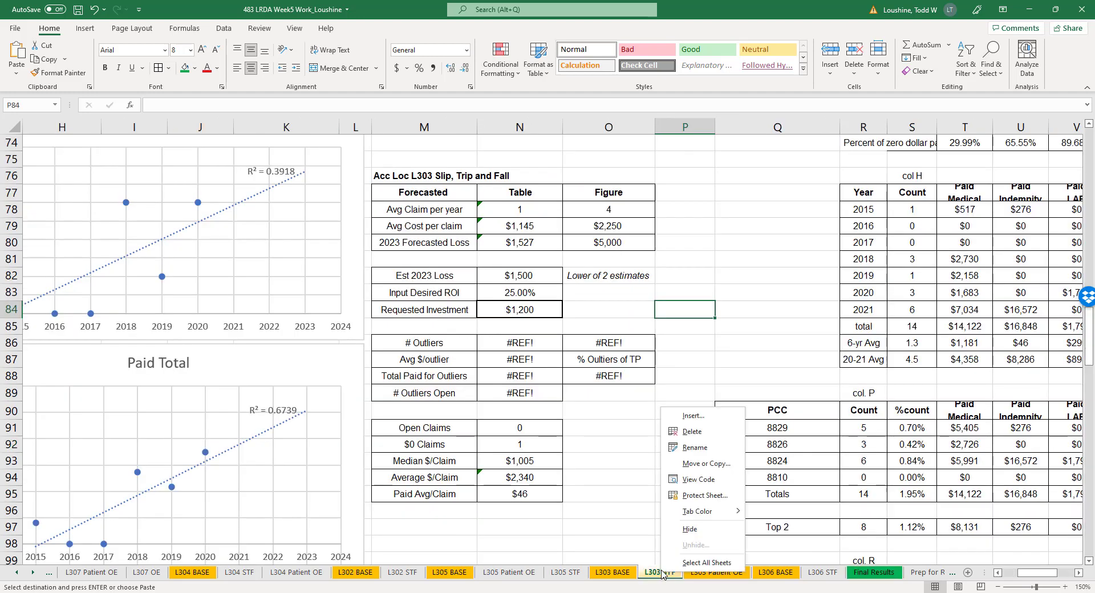
{"action": "mouse_move", "coordinate": [738, 513]}
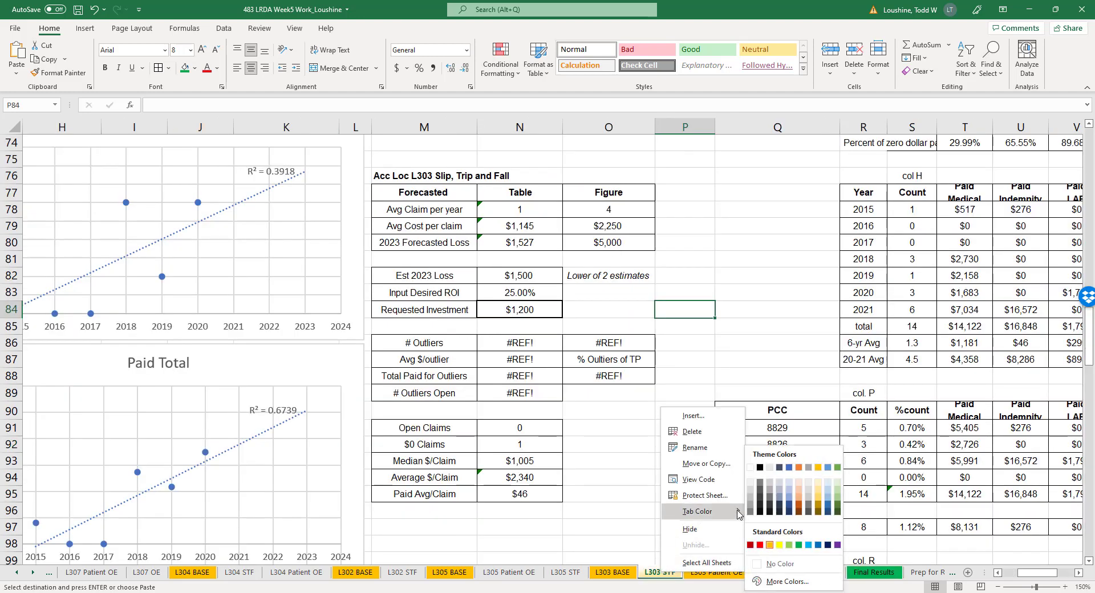
{"action": "left_click", "coordinate": [777, 563]}
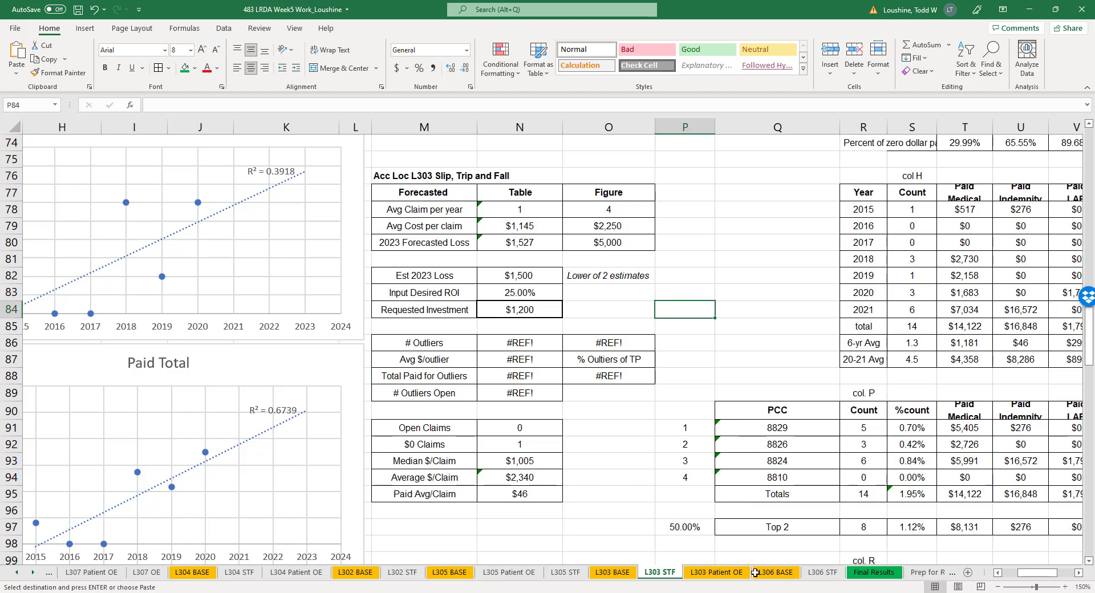
- Remove the tab colour from the L303 Patient OE sheet
{"action": "left_click", "coordinate": [710, 572]}
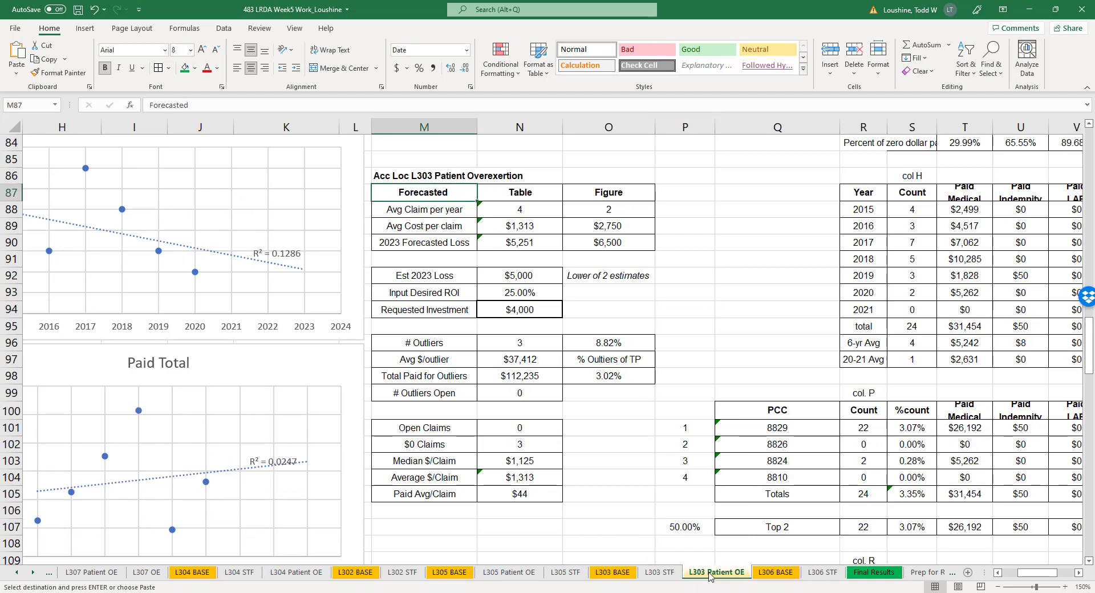
{"action": "right_click", "coordinate": [710, 576]}
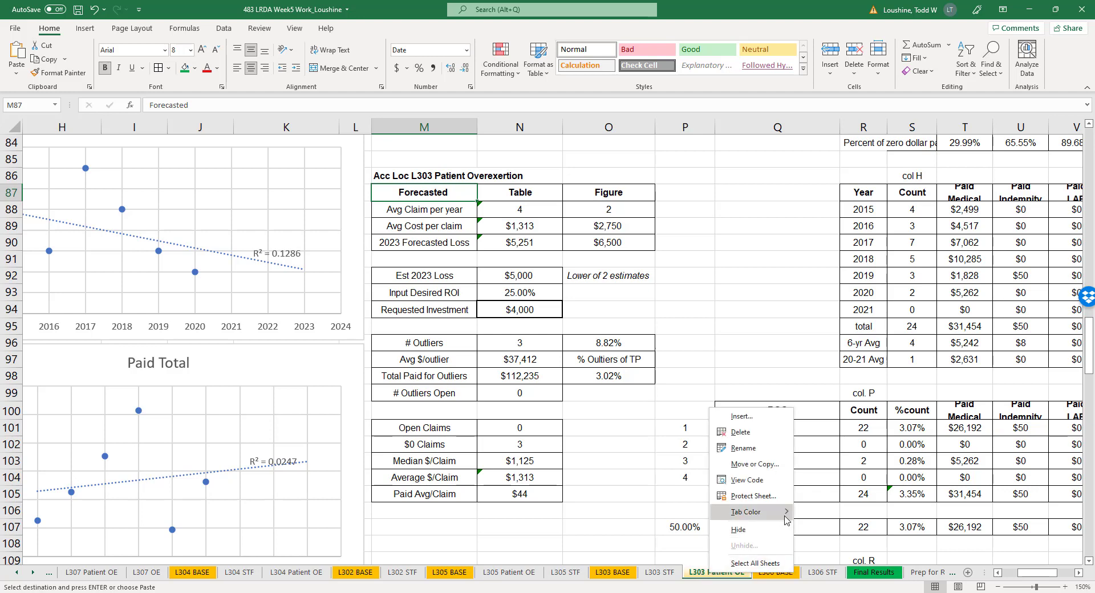
{"action": "mouse_move", "coordinate": [788, 517]}
{"action": "left_click", "coordinate": [817, 544]}
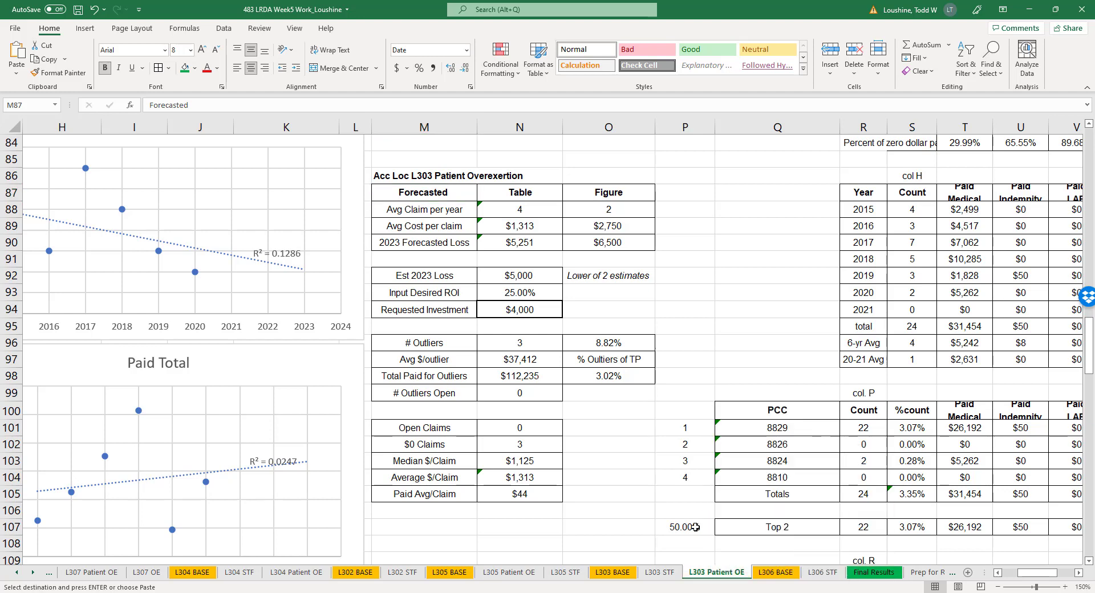
{"action": "left_click", "coordinate": [632, 505]}
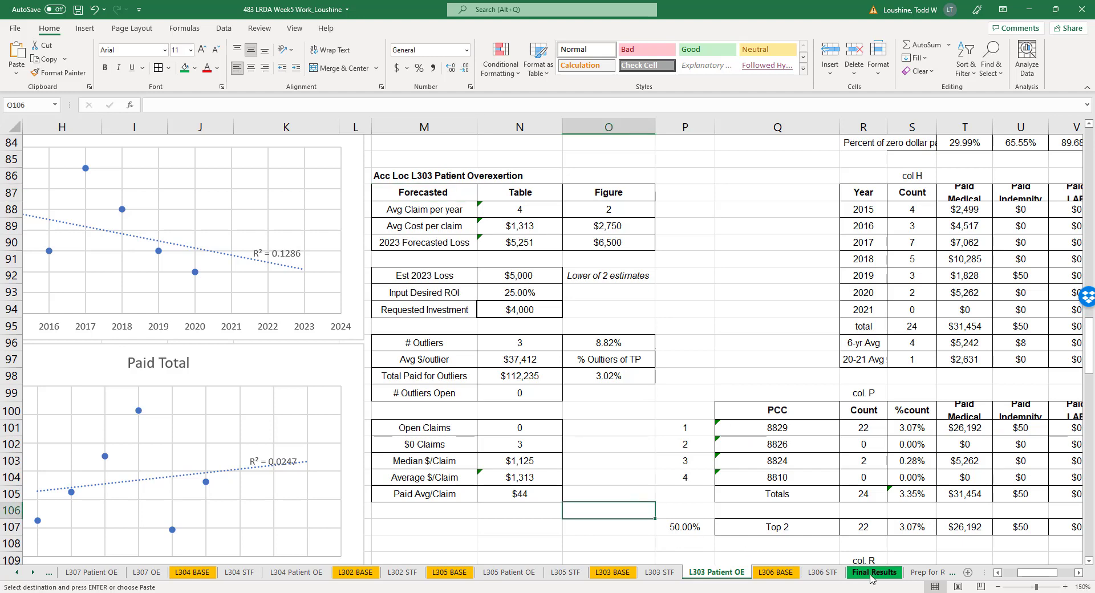
- Return to the Accident Location table on the Final Results sheet
{"action": "left_click", "coordinate": [873, 572]}
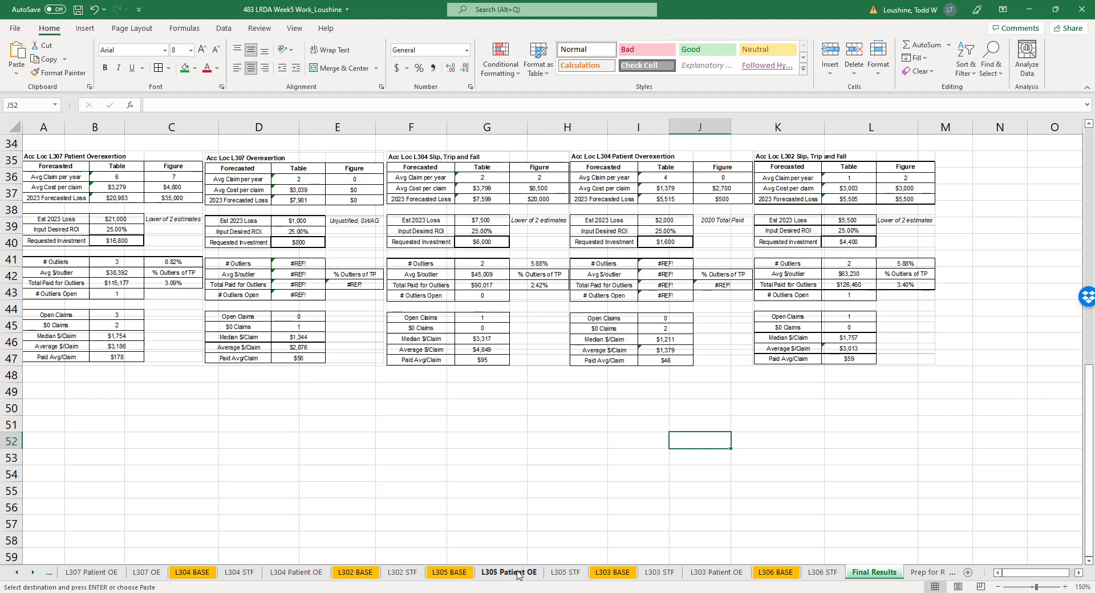
{"action": "left_click", "coordinate": [208, 444]}
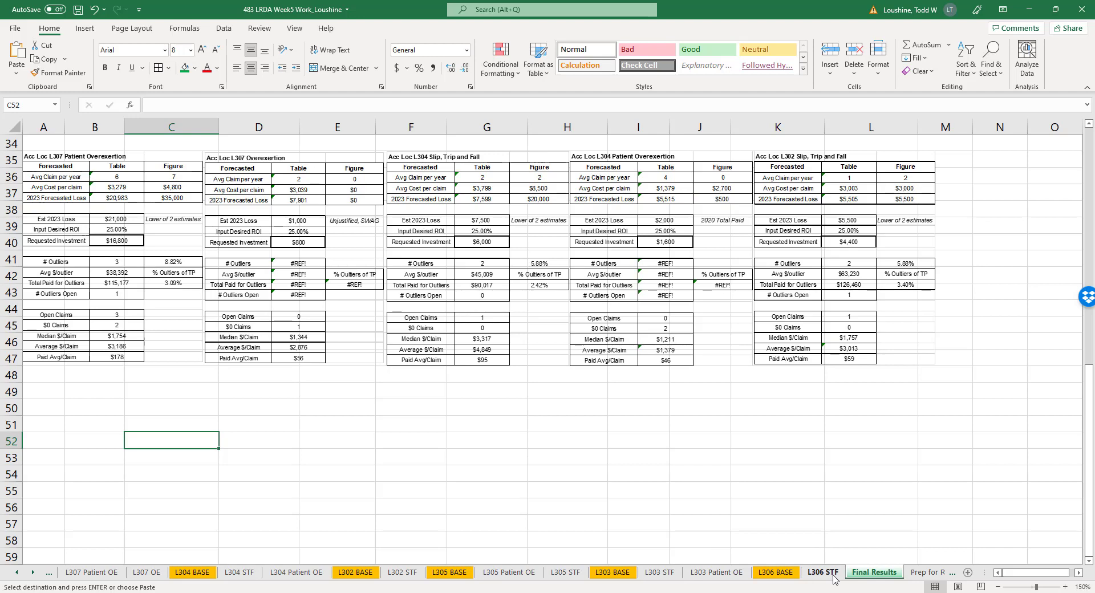
{"action": "scroll", "coordinate": [407, 476], "scroll_direction": "up", "scroll_amount": 4}
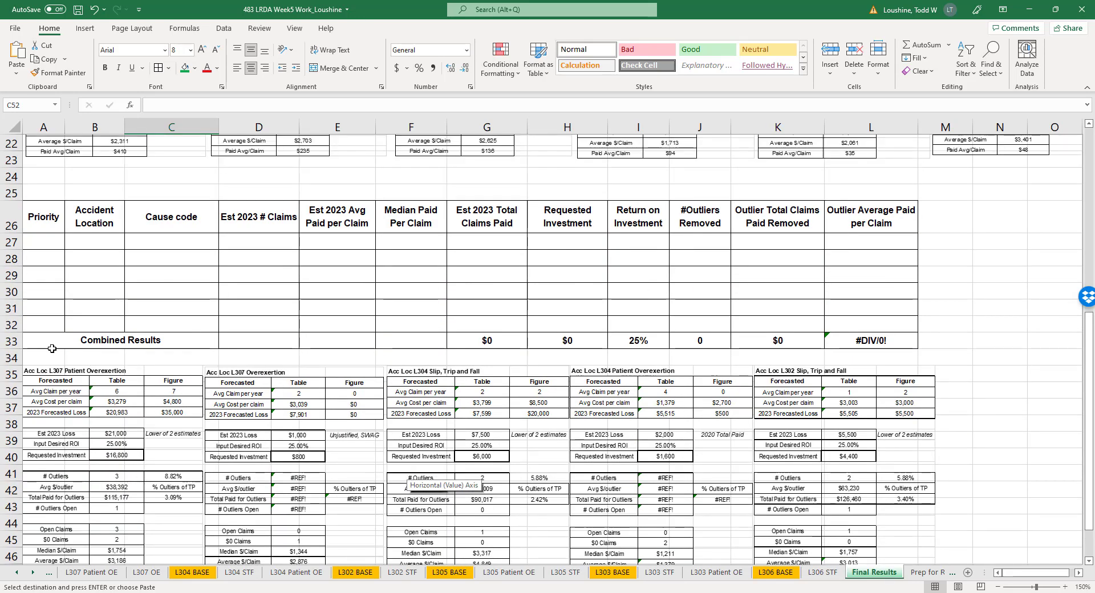
{"action": "left_click", "coordinate": [10, 324]}
{"action": "right_click", "coordinate": [11, 325]}
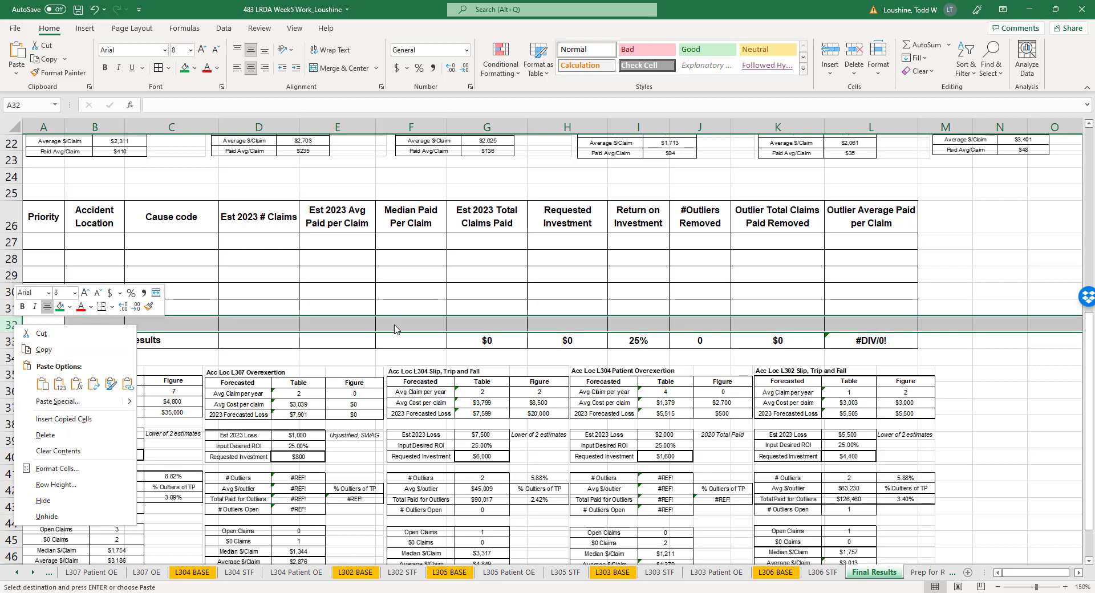
{"action": "left_click", "coordinate": [1013, 317]}
- Insert two blank rows at row 32, above the Combined Results row of the Accident Location table
{"action": "double_click", "coordinate": [991, 259]}
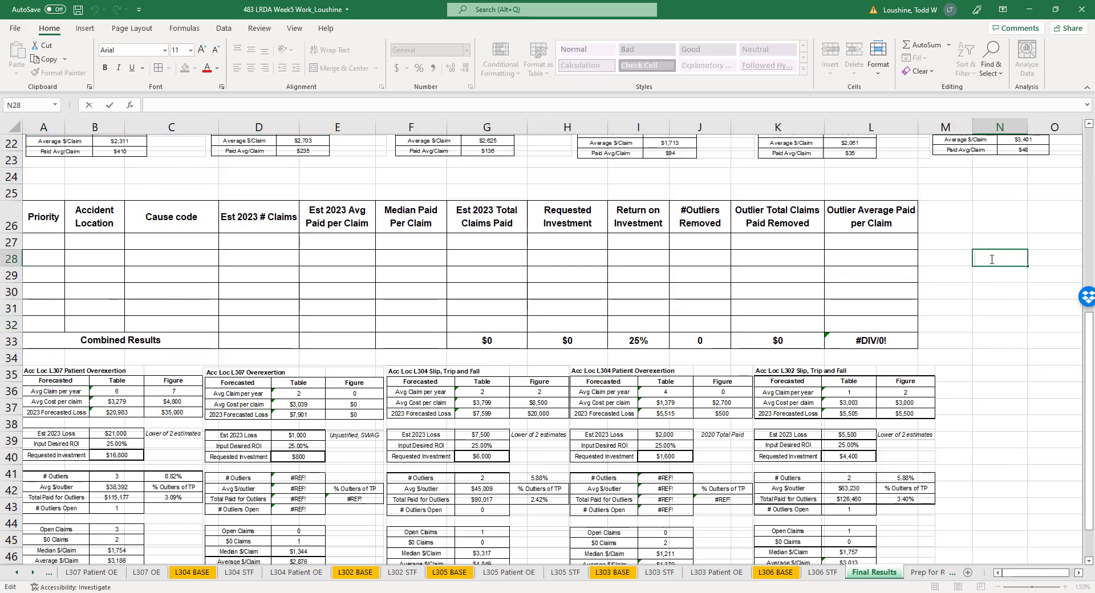
{"action": "key", "text": "Escape"}
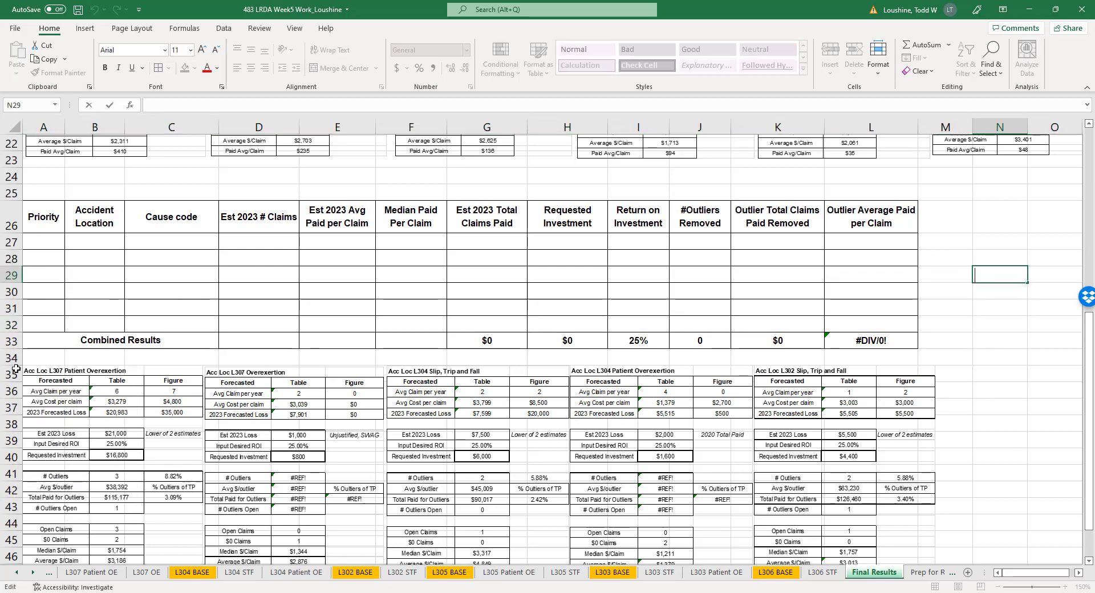
{"action": "left_click", "coordinate": [5, 323]}
{"action": "right_click", "coordinate": [5, 324]}
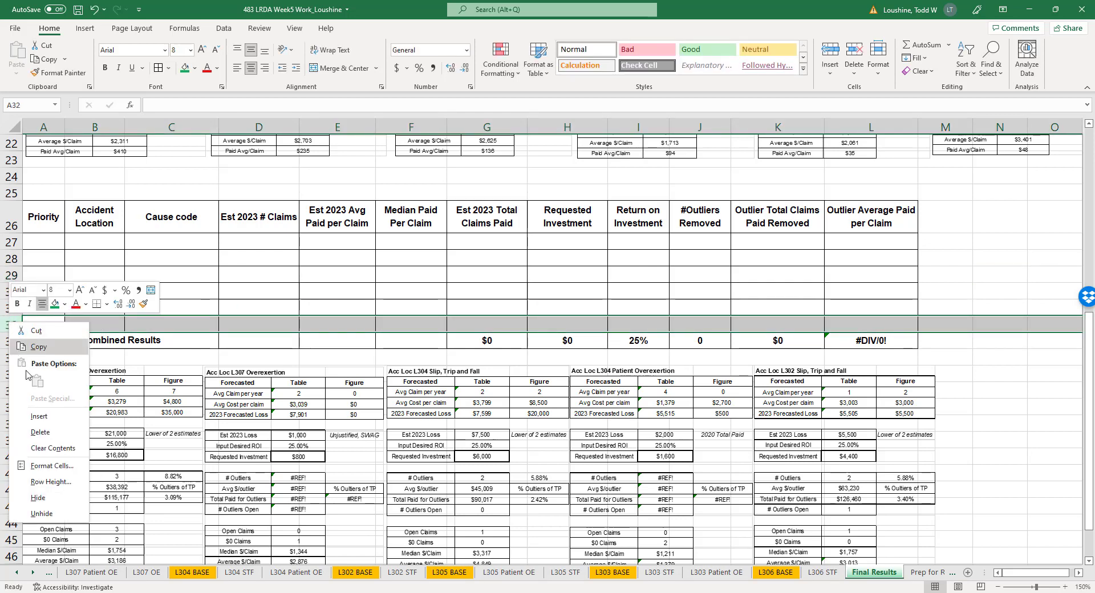
{"action": "left_click", "coordinate": [39, 417]}
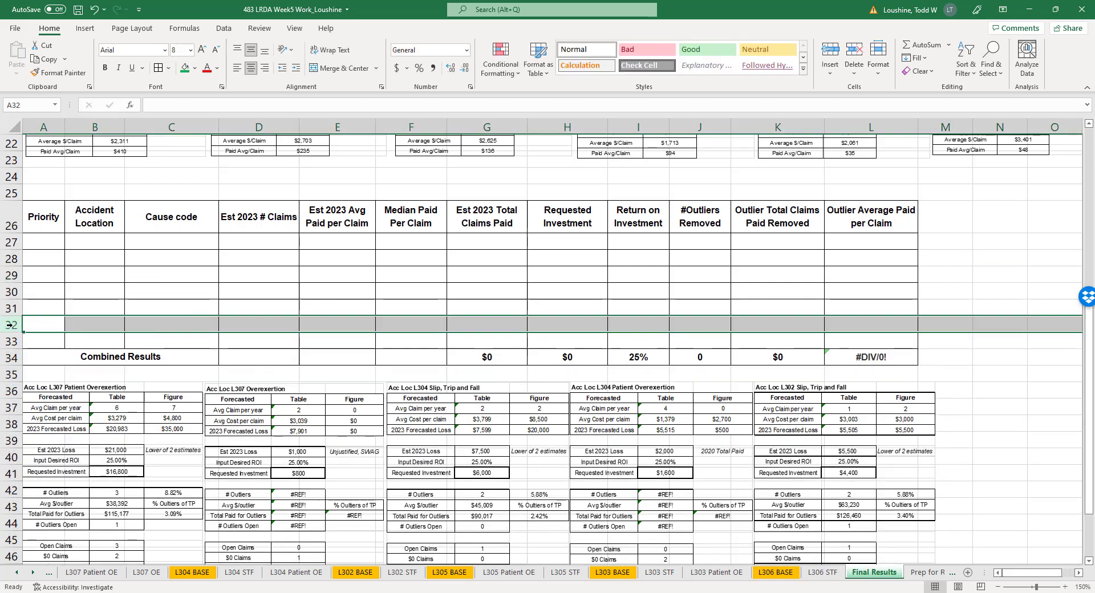
{"action": "right_click", "coordinate": [9, 324]}
{"action": "left_click", "coordinate": [38, 417]}
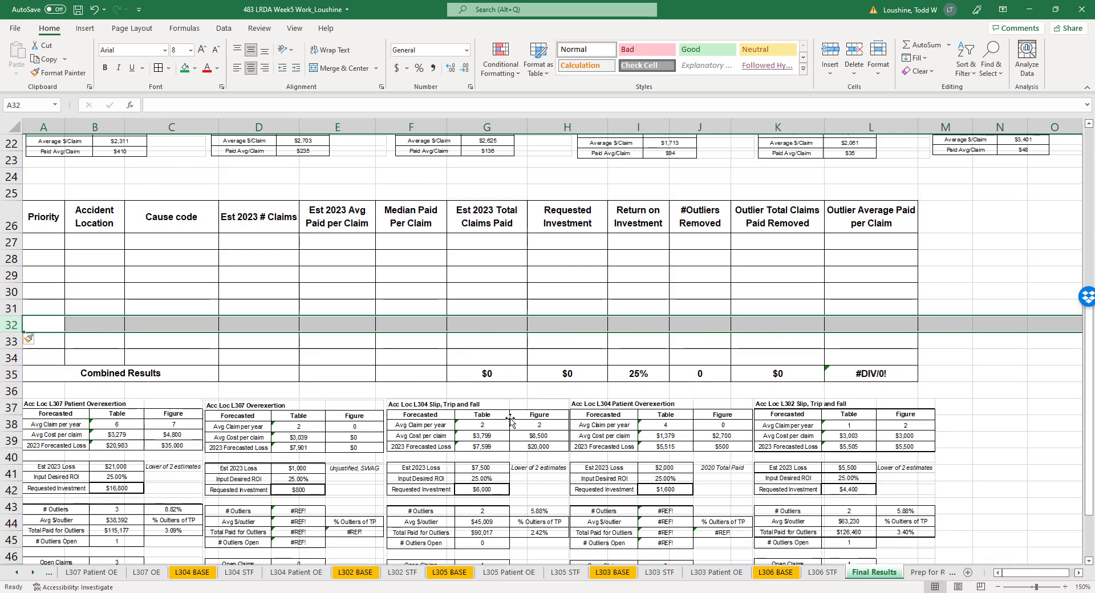
- Enter priority 1 in the Accident Location table's first row and set the accident location to L307 in rows 27 and 28
{"action": "left_click", "coordinate": [51, 241]}
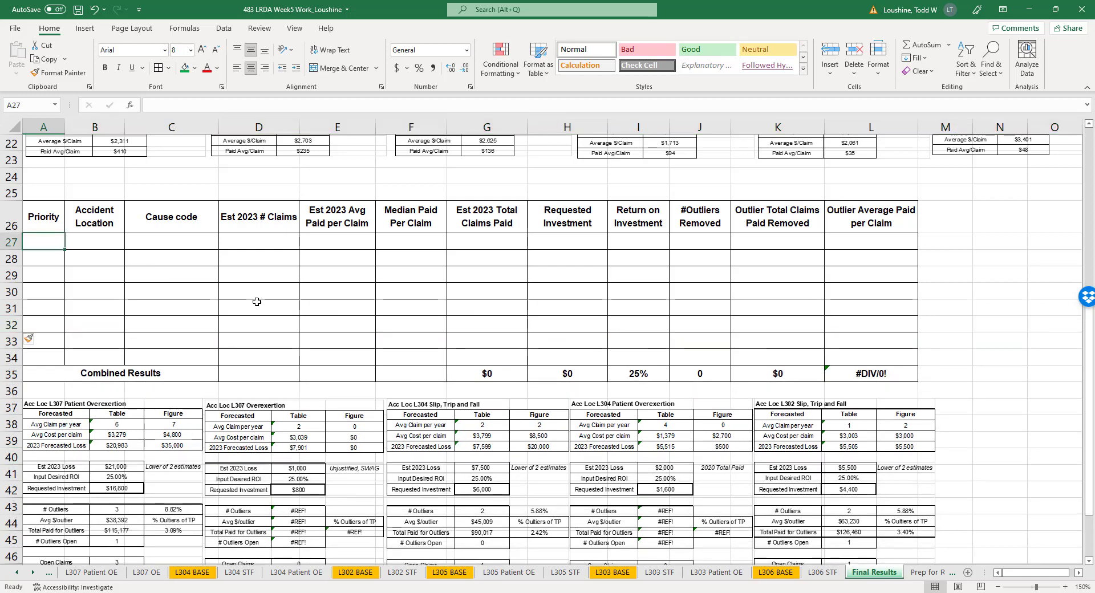
{"action": "type", "text": "1"}
{"action": "key", "text": "Tab"}
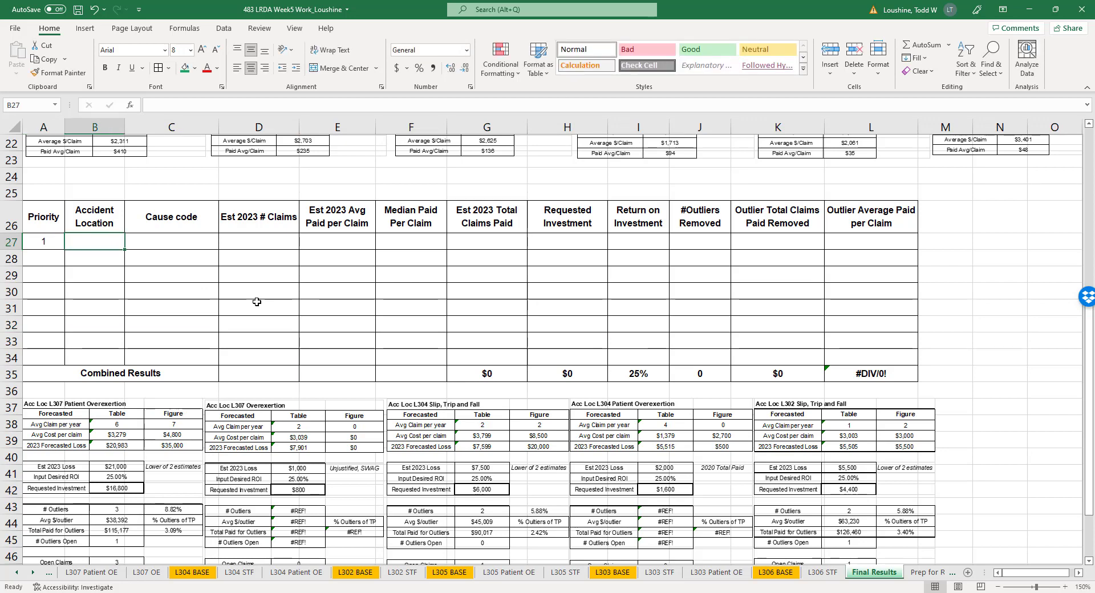
{"action": "type", "text": "L307"}
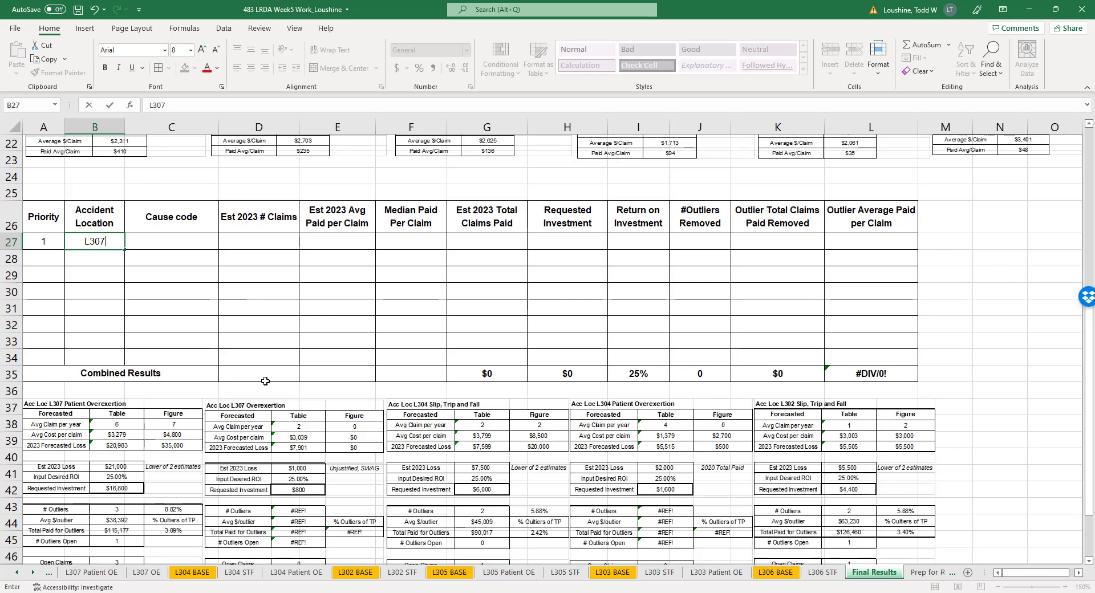
{"action": "left_click", "coordinate": [89, 239]}
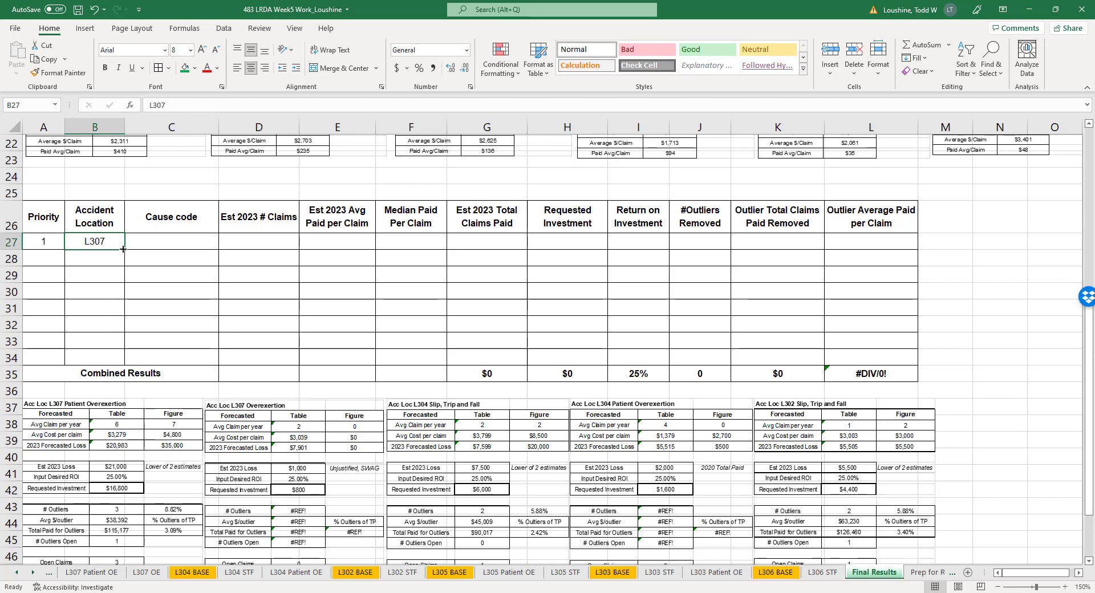
{"action": "left_click_drag", "start_coordinate": [123, 248], "coordinate": [123, 265]}
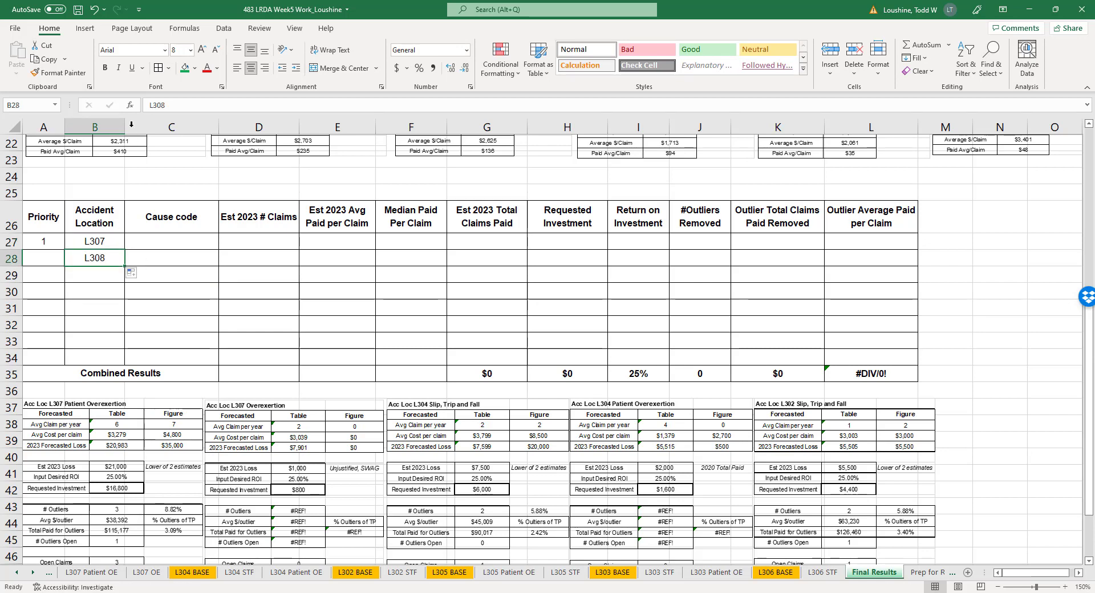
{"action": "left_click", "coordinate": [176, 103]}
{"action": "key", "text": "BackSpace"}
{"action": "type", "text": "7"}
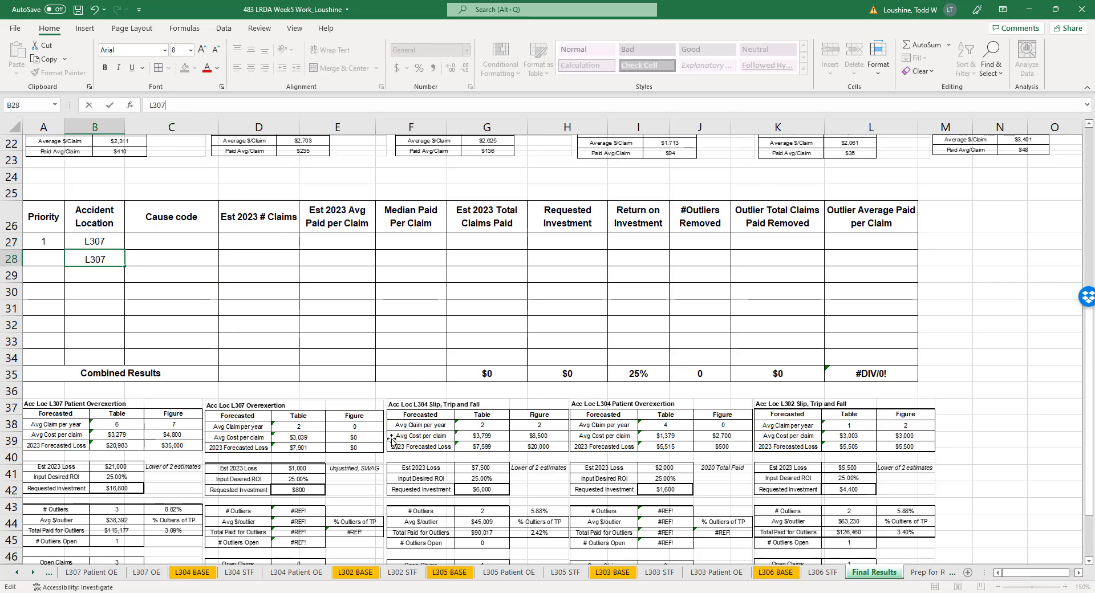
{"action": "left_click", "coordinate": [392, 281]}
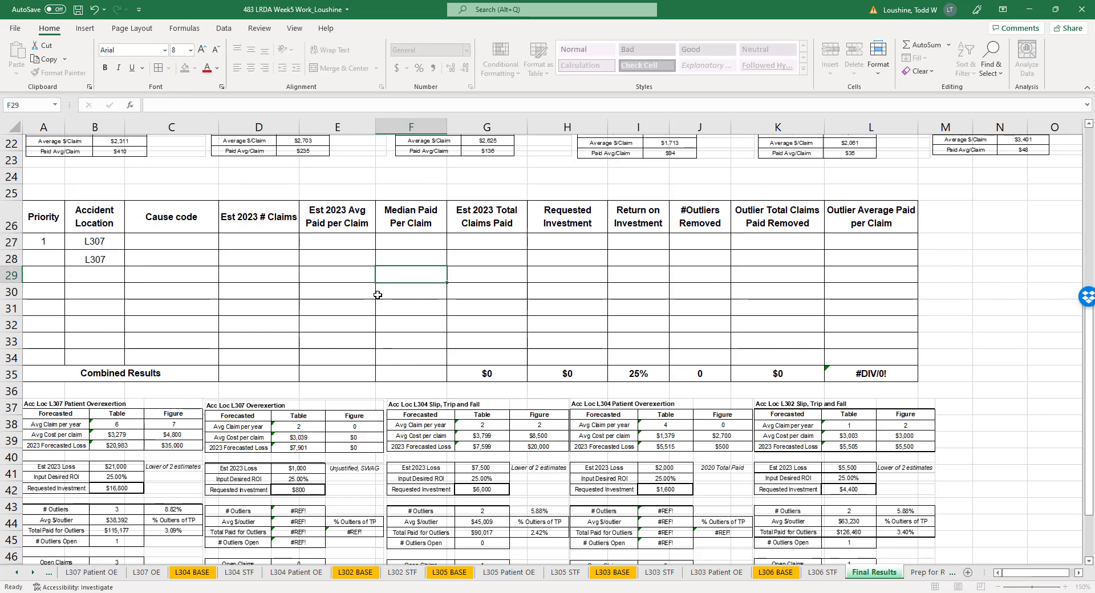
- Enter the accident locations L304, L304 and L302 in rows 29 to 31
{"action": "left_click", "coordinate": [118, 275]}
{"action": "type", "text": "L304"}
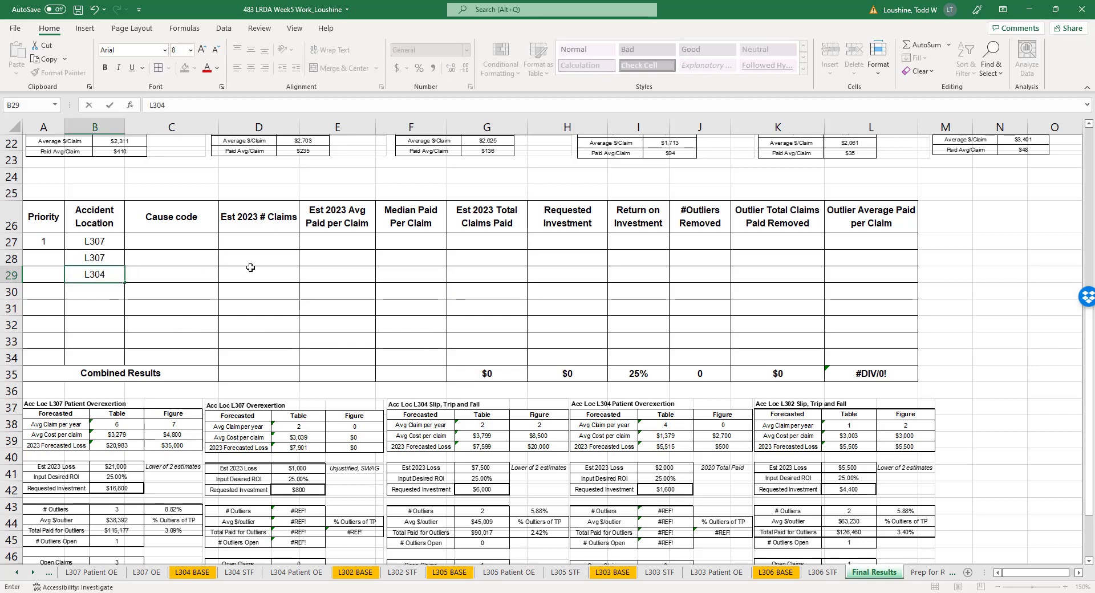
{"action": "key", "text": "Return"}
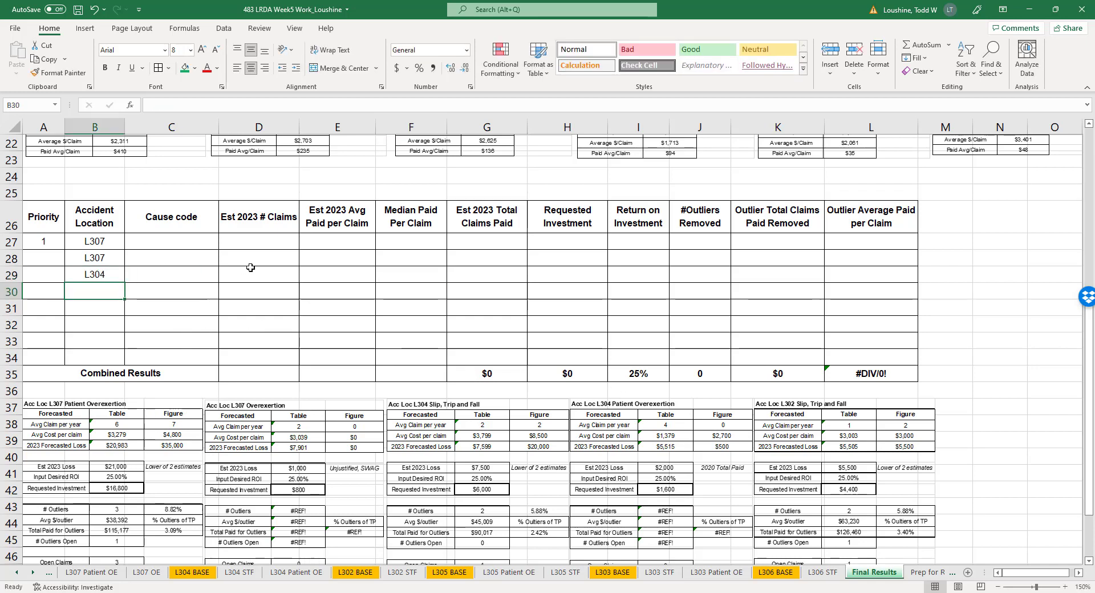
{"action": "type", "text": "L"}
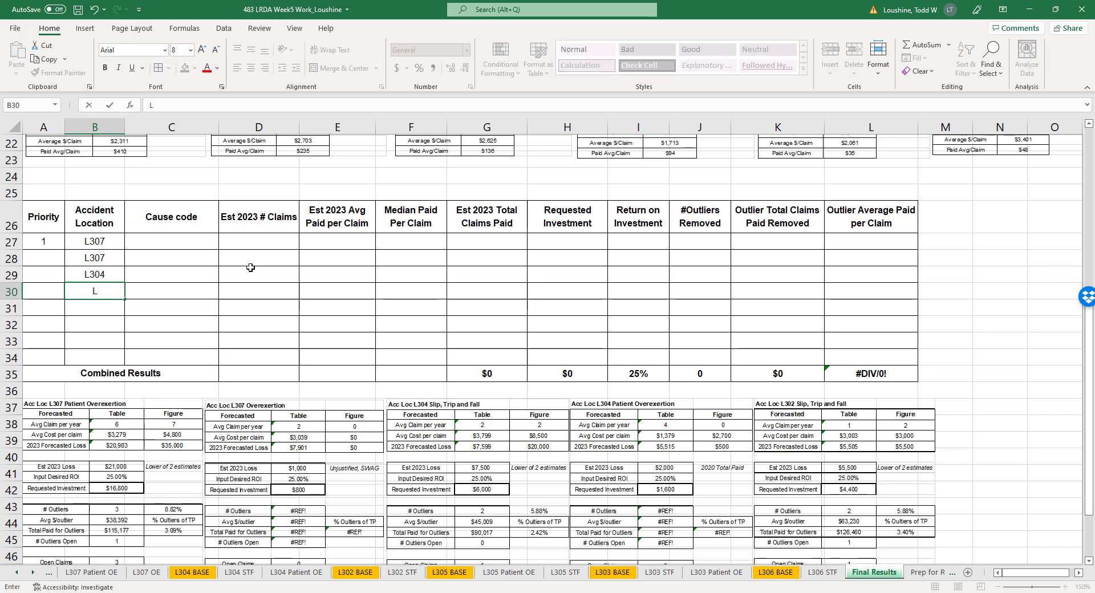
{"action": "type", "text": "304"}
{"action": "key", "text": "Return"}
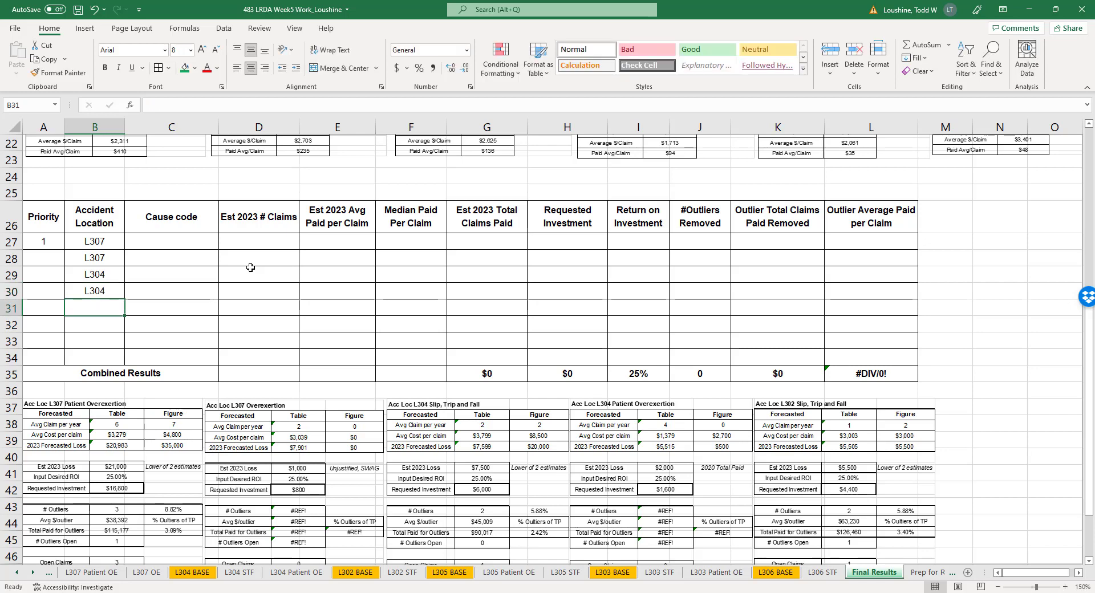
{"action": "type", "text": "L302"}
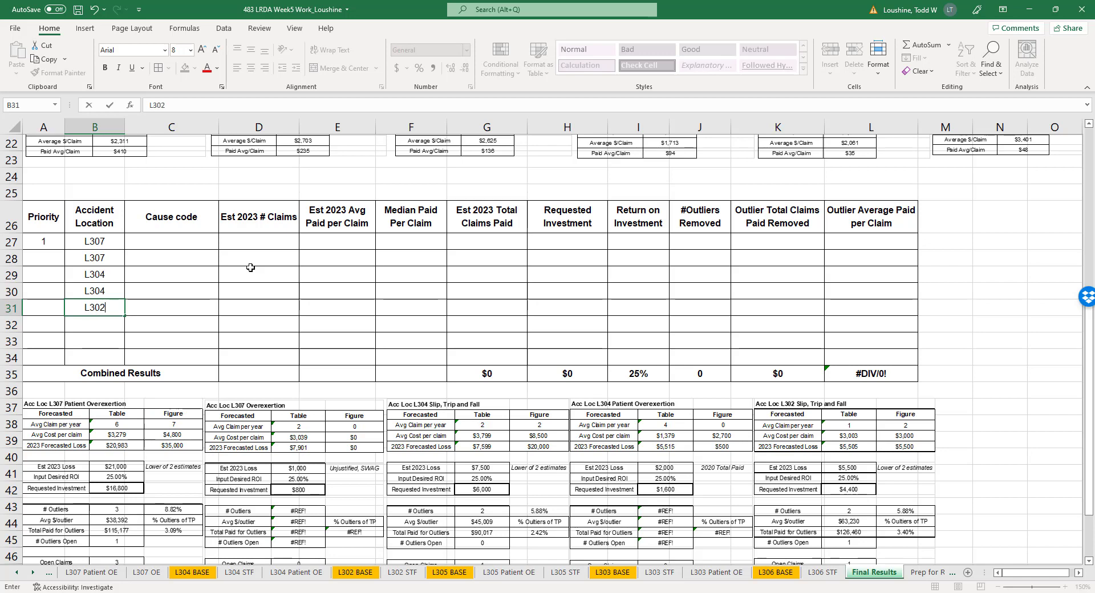
{"action": "key", "text": "Tab"}
- Enter the cause codes Patient Overexertion and Overexertion for the two L307 rows
{"action": "key", "text": "Up"}
{"action": "key", "text": "Up"}
{"action": "key", "text": "Up"}
{"action": "key", "text": "Up"}
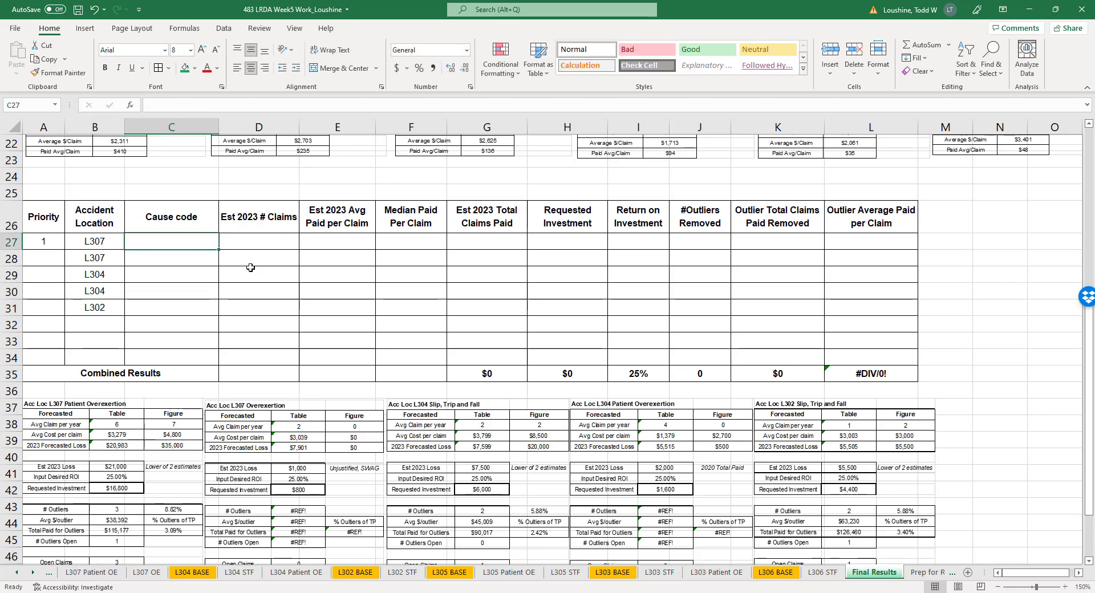
{"action": "type", "text": "Patient "}
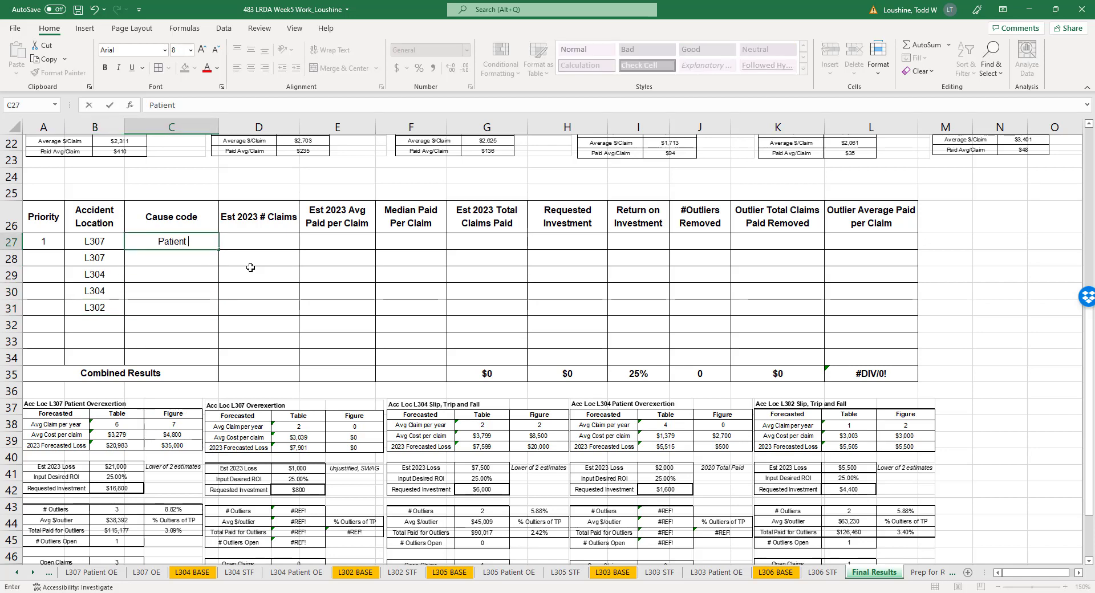
{"action": "type", "text": "Overexertion"}
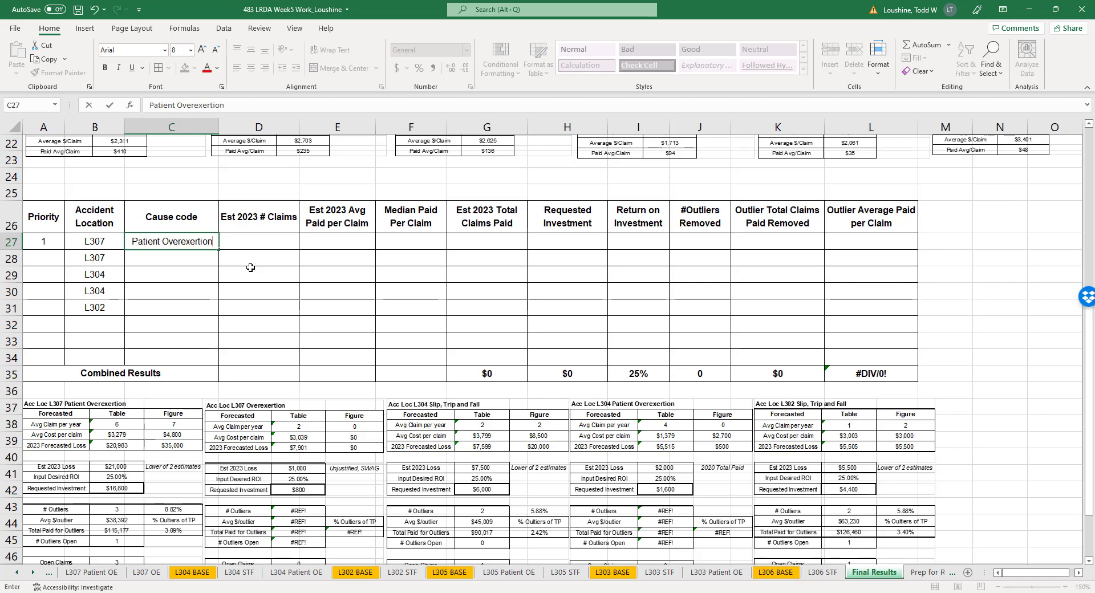
{"action": "key", "text": "Return"}
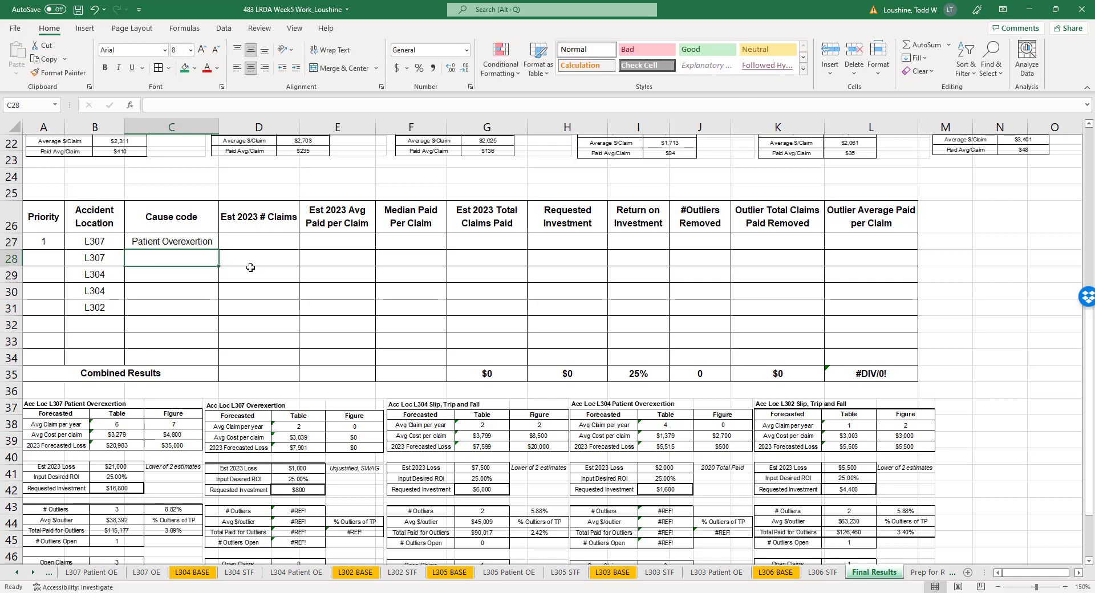
{"action": "type", "text": "Overexertion"}
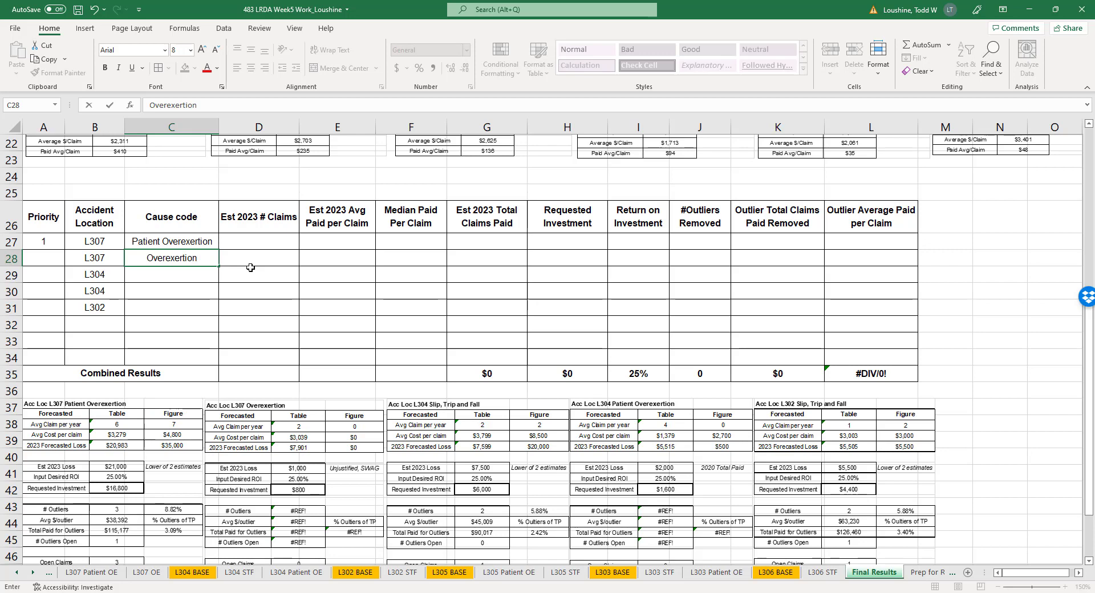
{"action": "key", "text": "Return"}
- Enter the cause codes Slip, Trip and Fall and Patient Overexertion for the L304 rows, and Slip, Trip and Fall for L302
{"action": "type", "text": "Sl"}
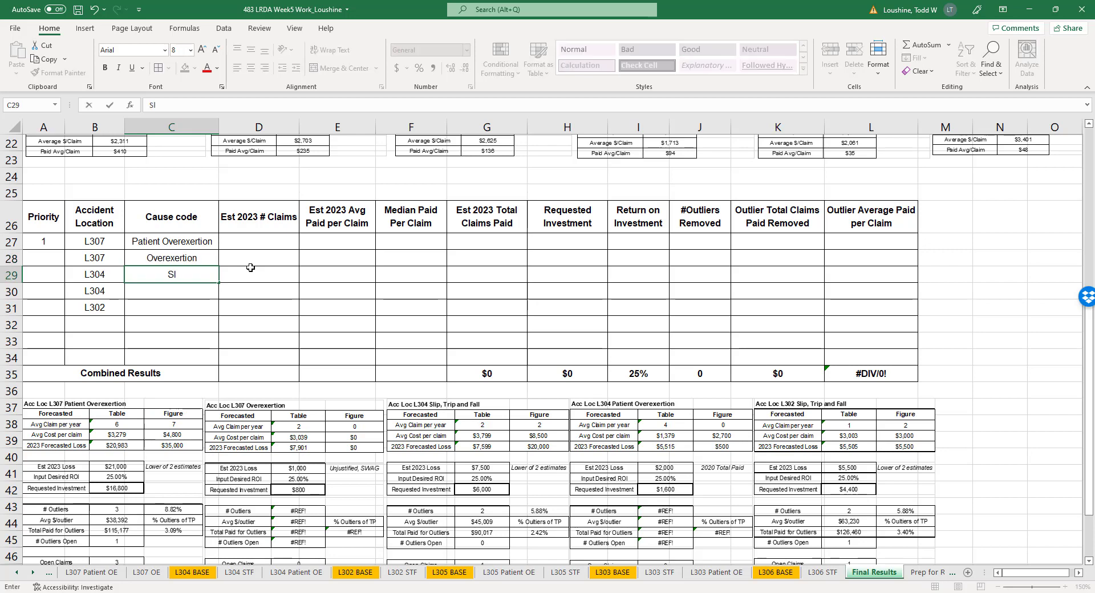
{"action": "type", "text": "ip, Trip and Fall"}
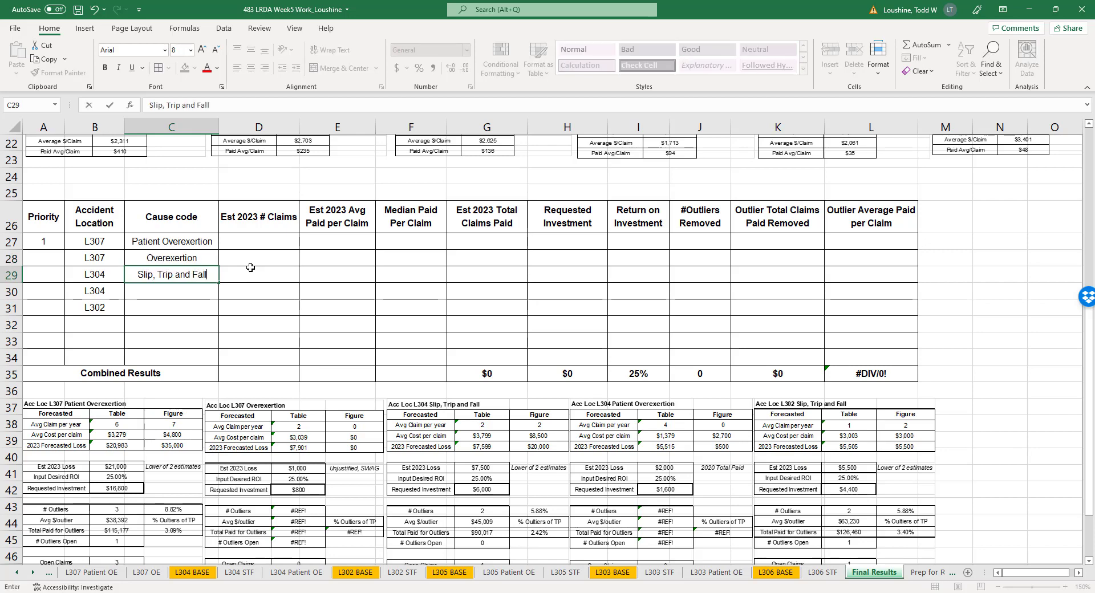
{"action": "key", "text": "Return"}
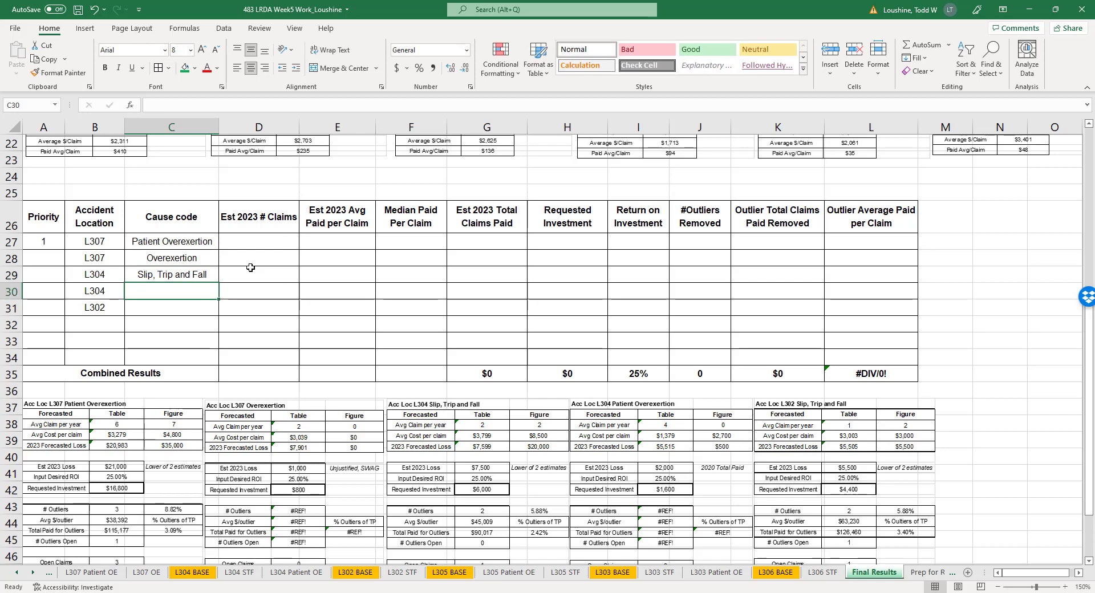
{"action": "type", "text": "Pat"}
{"action": "key", "text": "Return"}
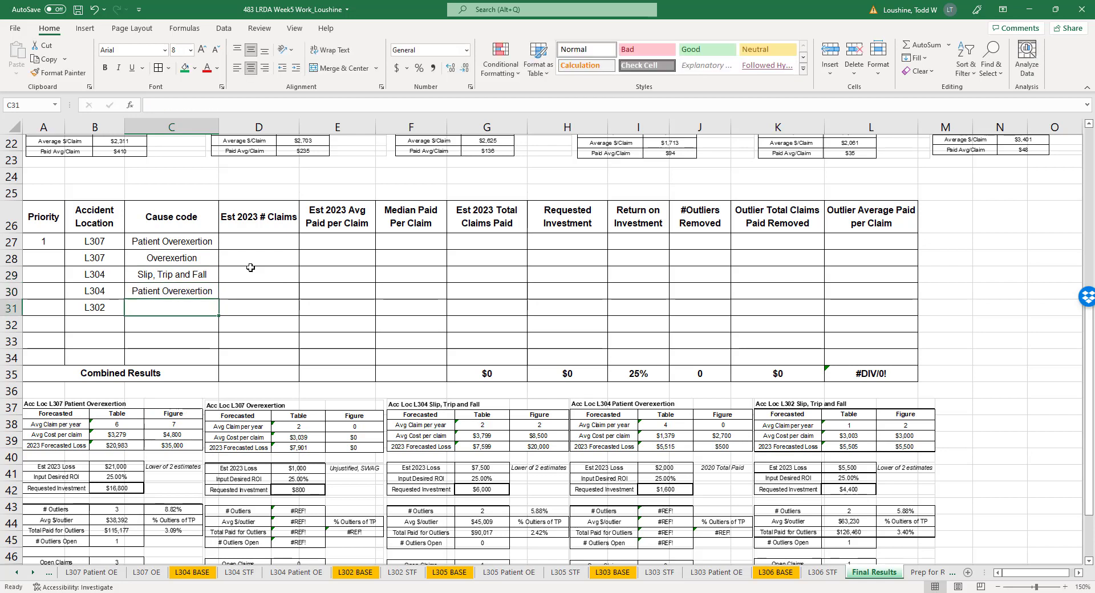
{"action": "type", "text": "Sl"}
{"action": "key", "text": "Tab"}
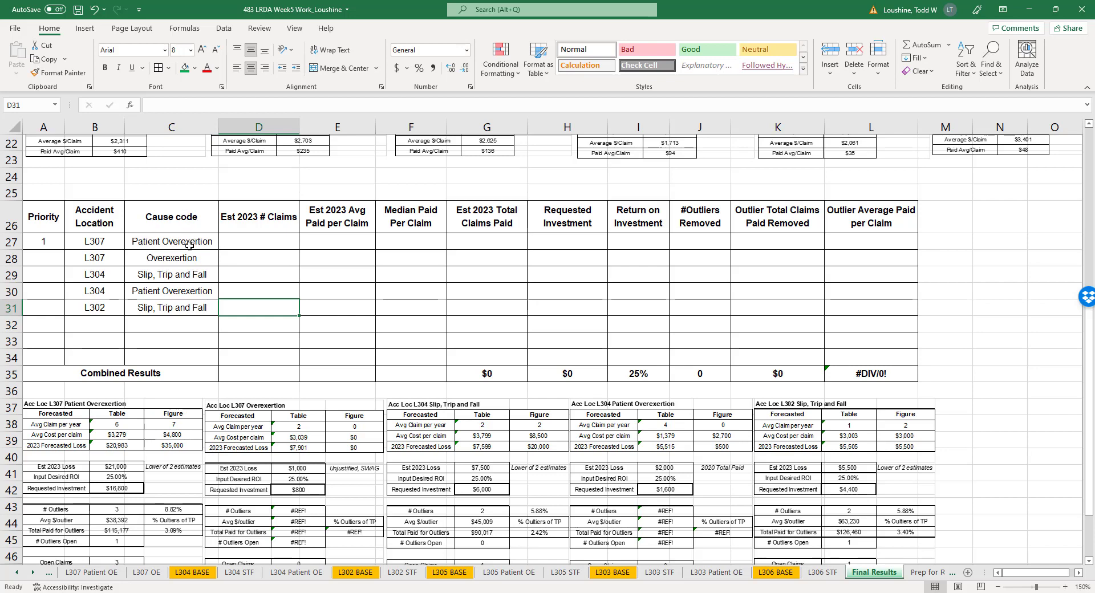
- Number the priorities 2 to 5 in rows 28 to 31 of the Accident Location table
{"action": "left_click", "coordinate": [37, 257]}
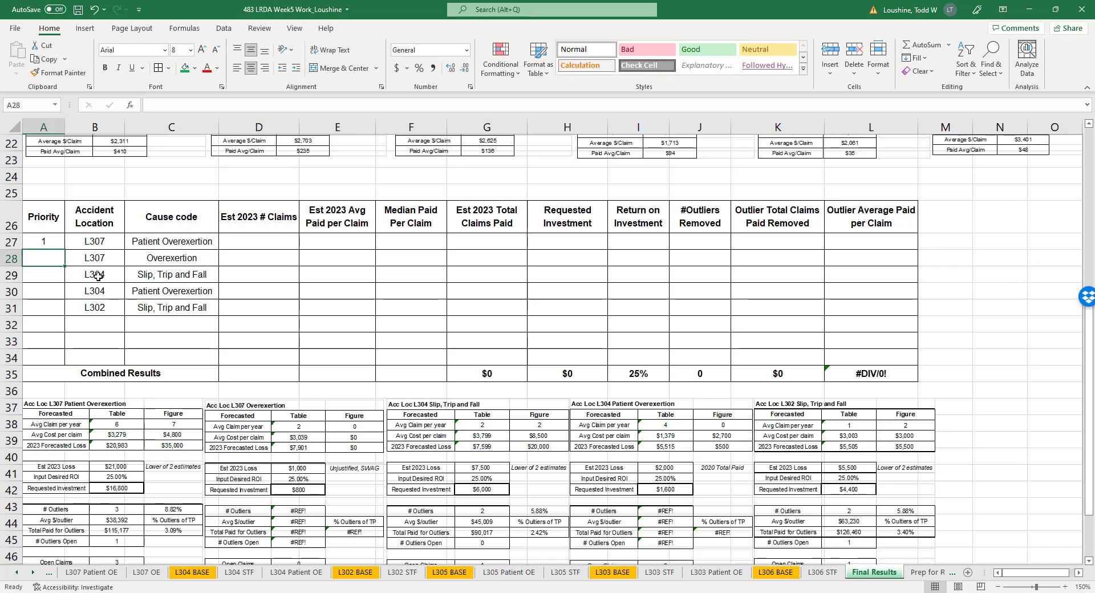
{"action": "type", "text": "2"}
{"action": "key", "text": "Return"}
{"action": "type", "text": "3"}
{"action": "key", "text": "Return"}
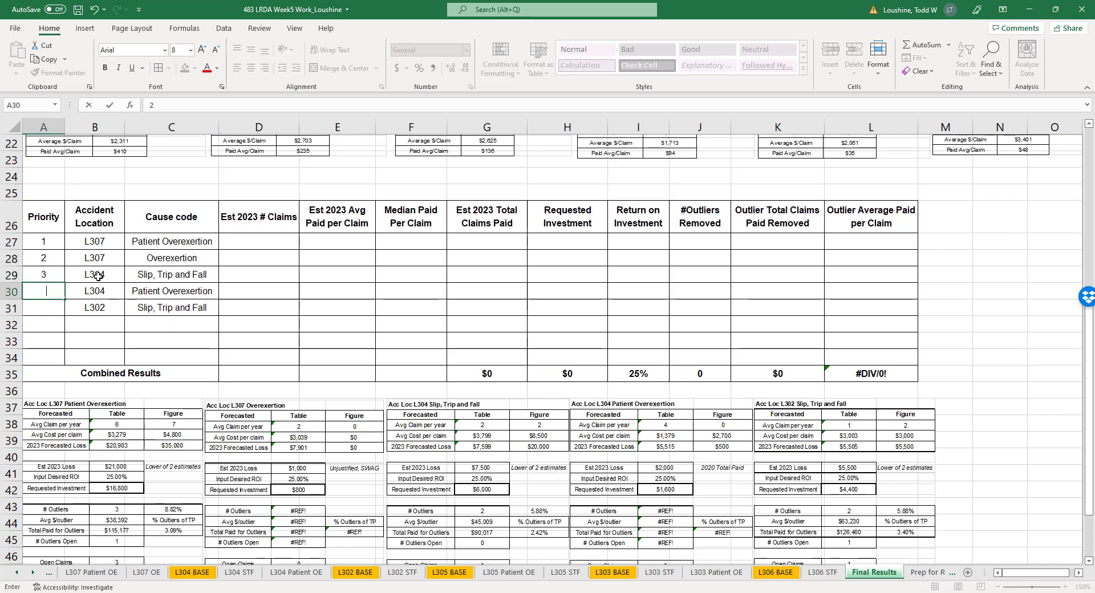
{"action": "type", "text": "4"}
{"action": "key", "text": "Return"}
{"action": "type", "text": "5"}
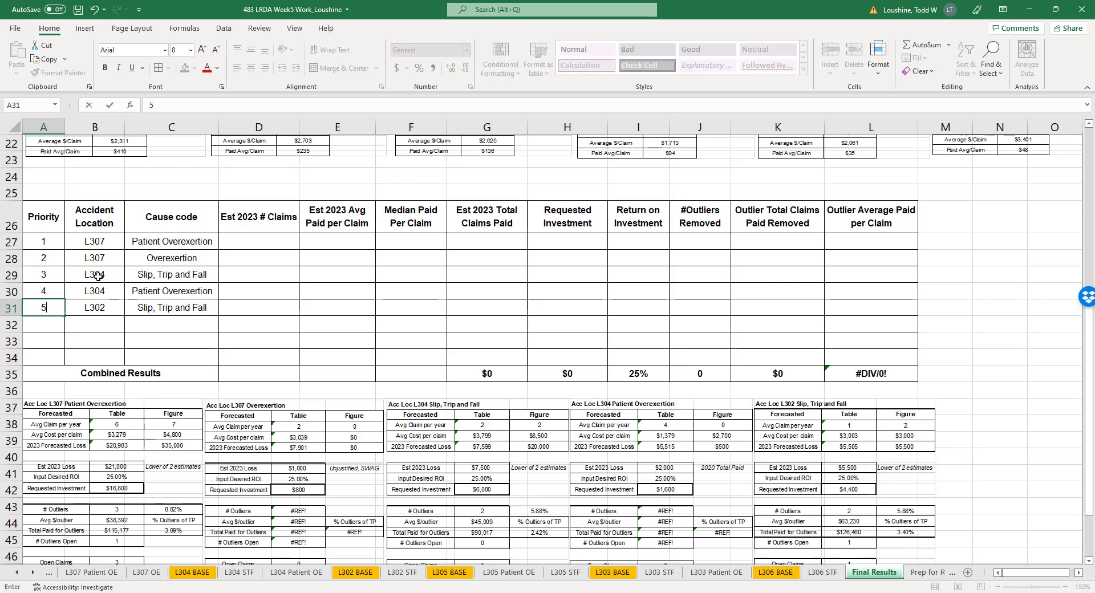
{"action": "key", "text": "Return"}
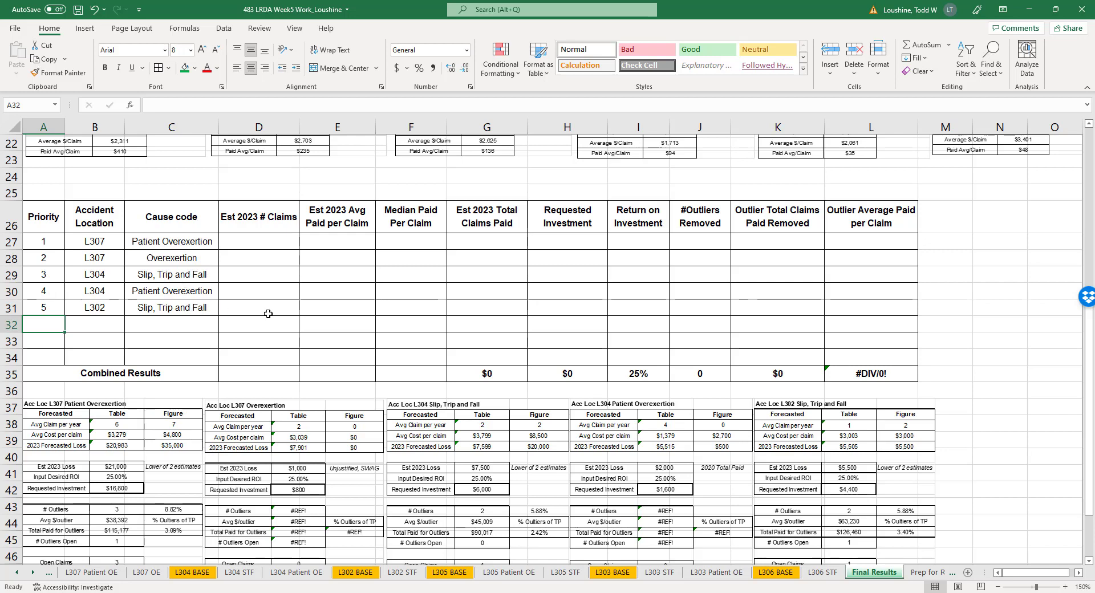
- Enter 6 to 7 as the Est 2023 # Claims for the L307 Patient Overexertion row
{"action": "left_click", "coordinate": [259, 243]}
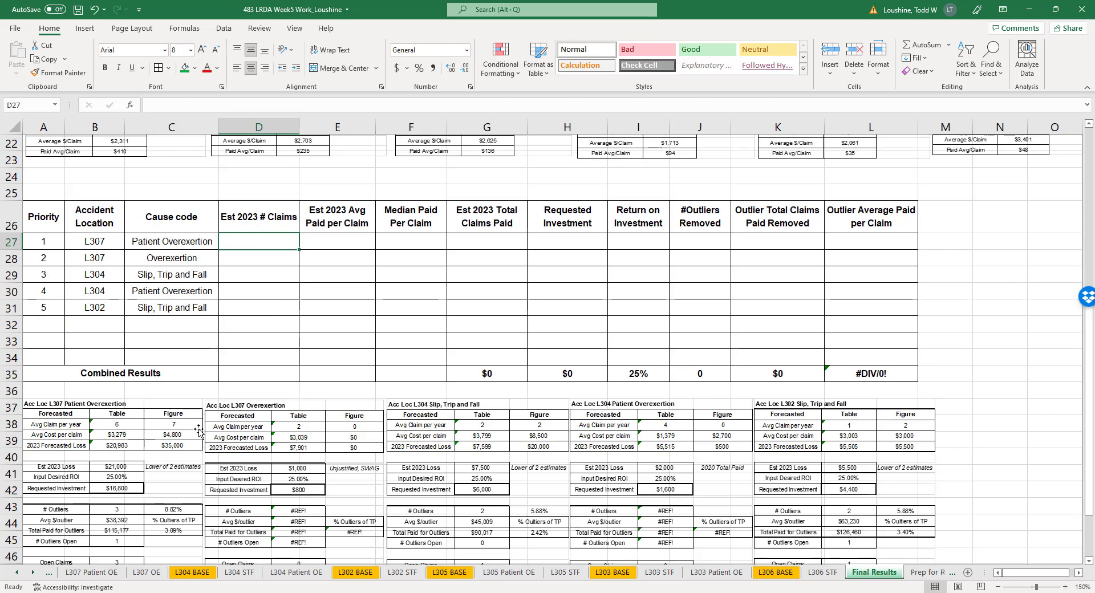
{"action": "type", "text": "6 to 7"}
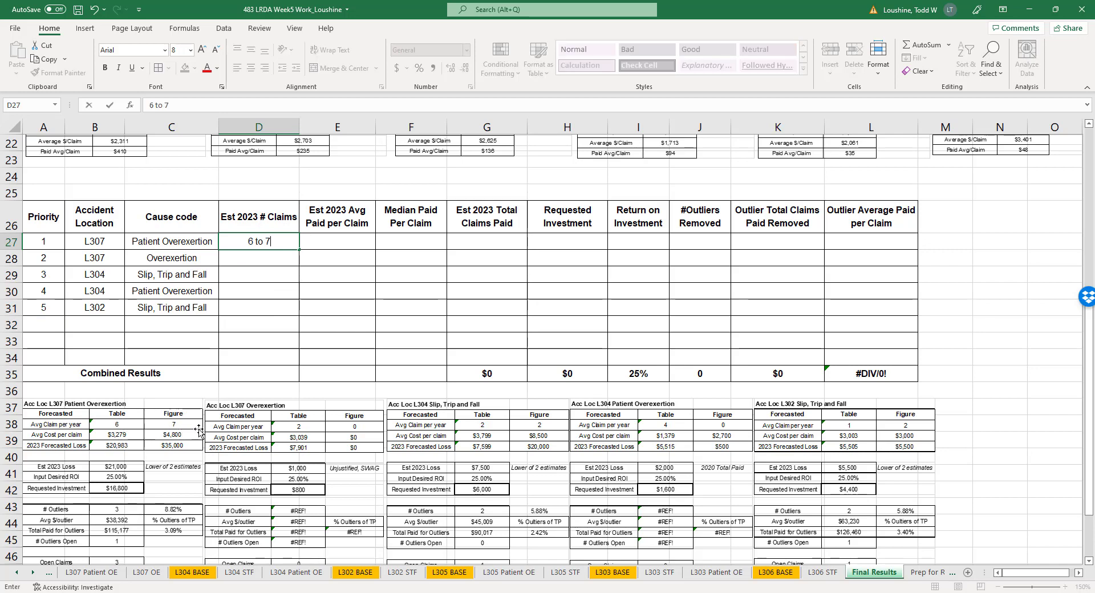
{"action": "left_click", "coordinate": [367, 319]}
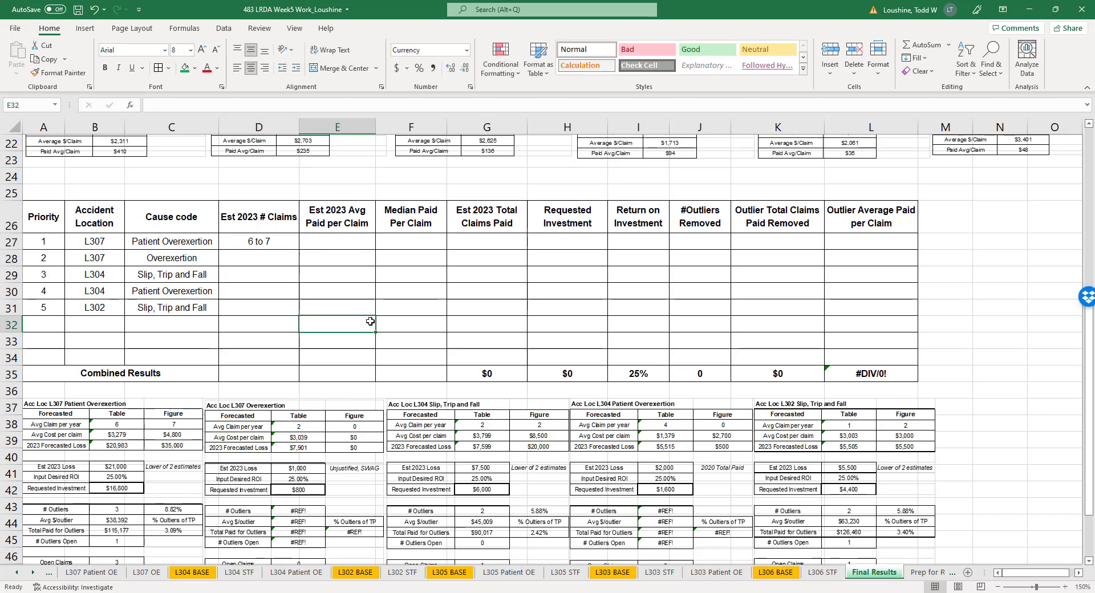
{"action": "scroll", "coordinate": [370, 319], "scroll_direction": "up", "scroll_amount": 5}
{"action": "scroll", "coordinate": [371, 321], "scroll_direction": "up", "scroll_amount": 2}
{"action": "scroll", "coordinate": [354, 371], "scroll_direction": "down", "scroll_amount": 5}
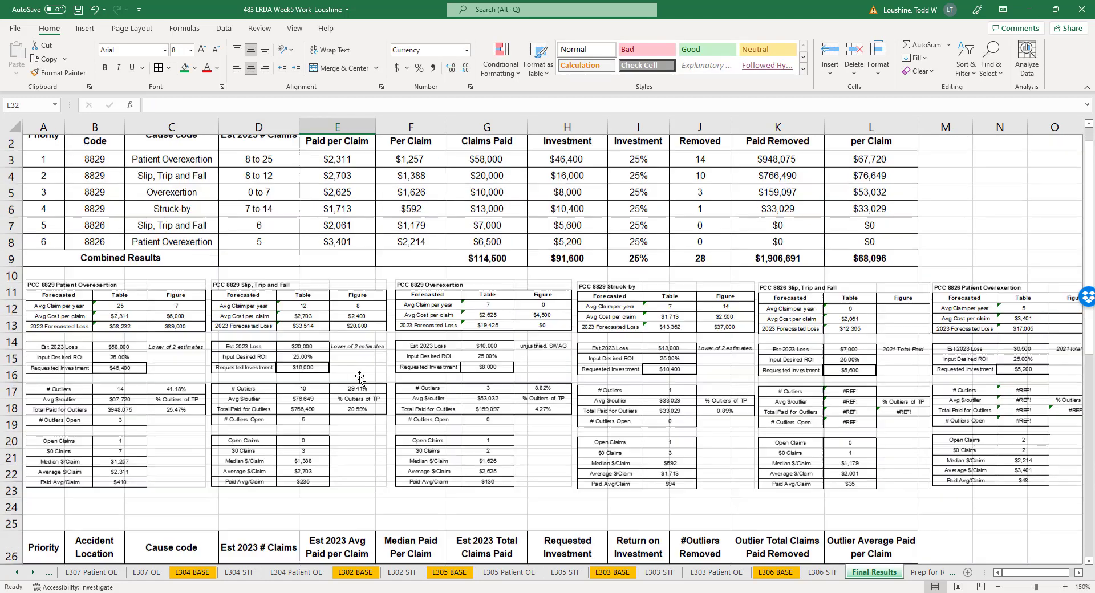
- Enter Est 2023 # Claims of 0 to 2 for L307 Overexertion and 2 for L304 Slip, Trip and Fall
{"action": "left_click", "coordinate": [354, 342]}
{"action": "scroll", "coordinate": [353, 343], "scroll_direction": "down", "scroll_amount": 2}
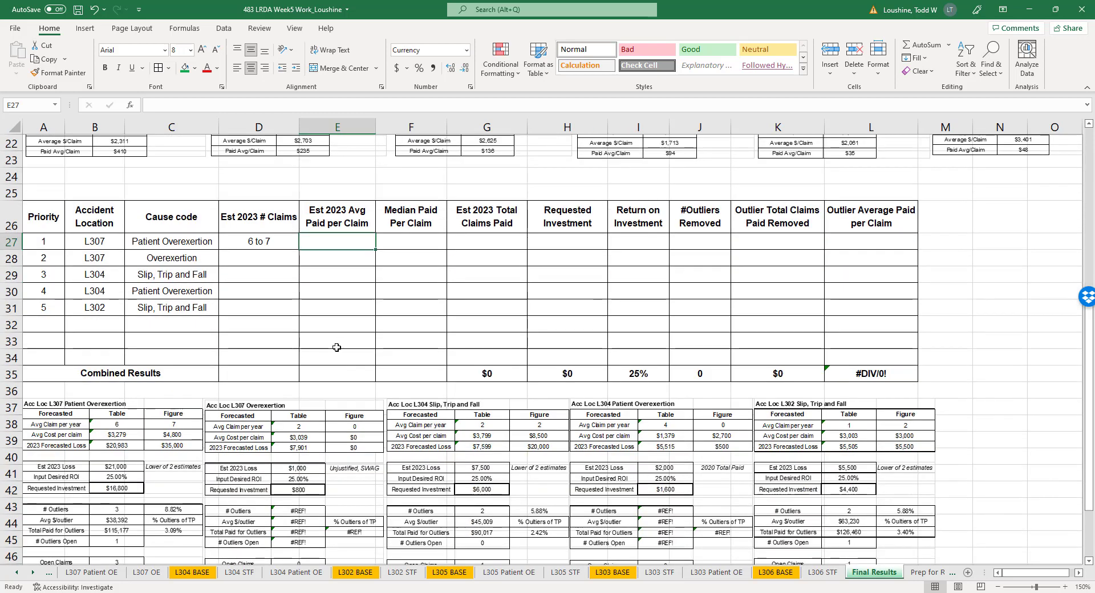
{"action": "left_click", "coordinate": [276, 260]}
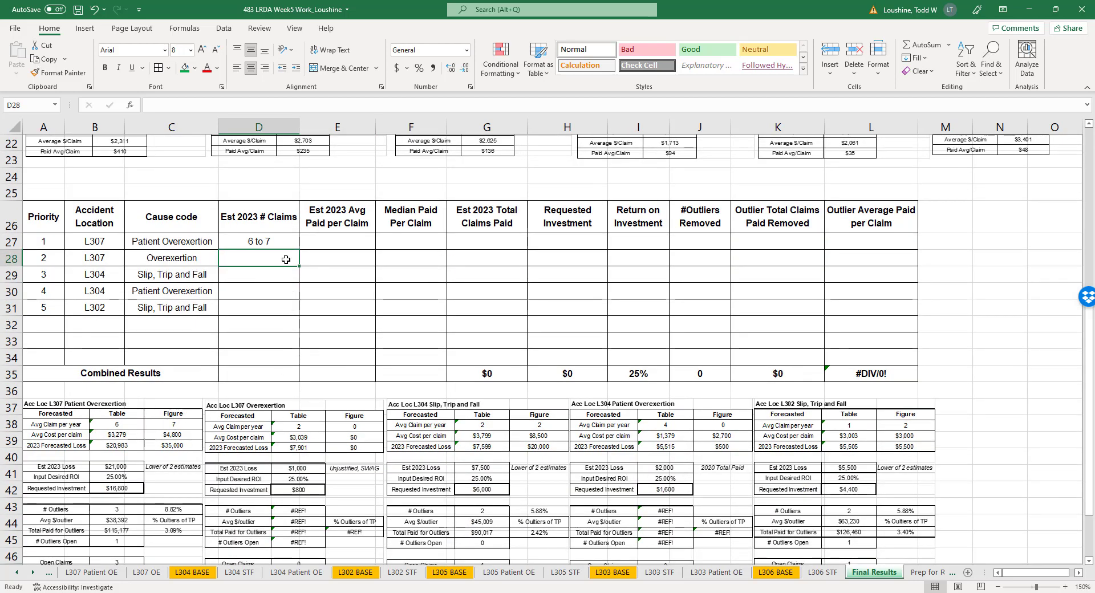
{"action": "type", "text": "0 to 2"}
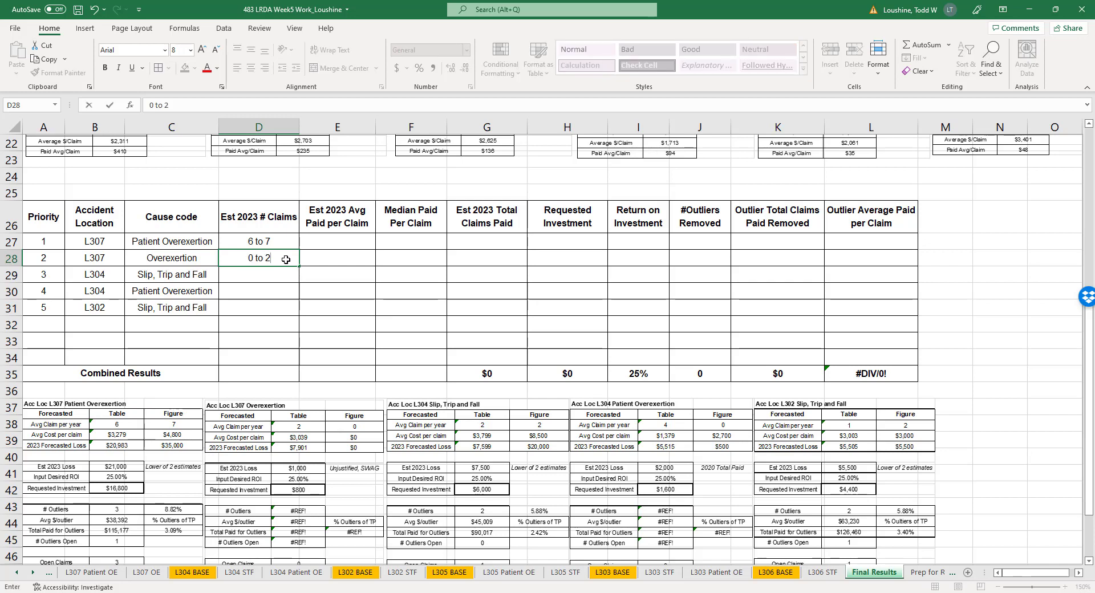
{"action": "key", "text": "Return"}
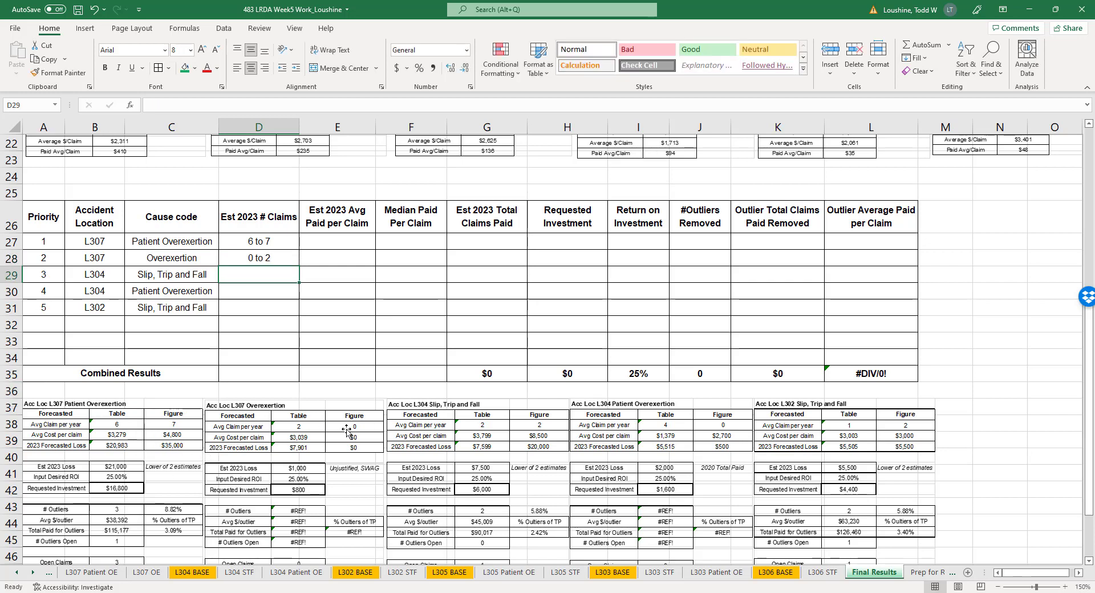
{"action": "type", "text": "2"}
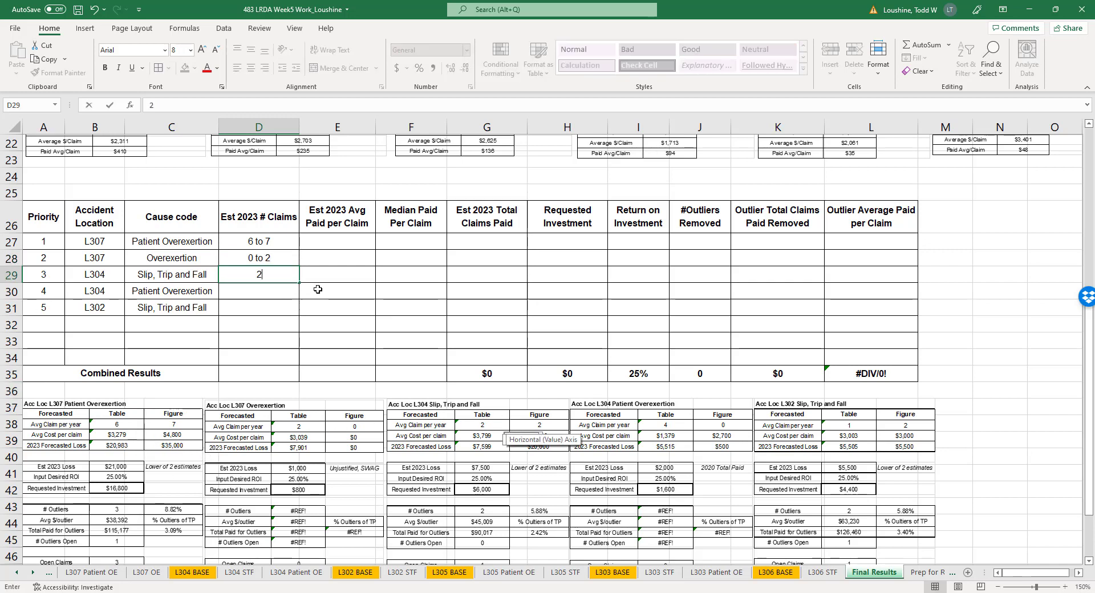
{"action": "key", "text": "Return"}
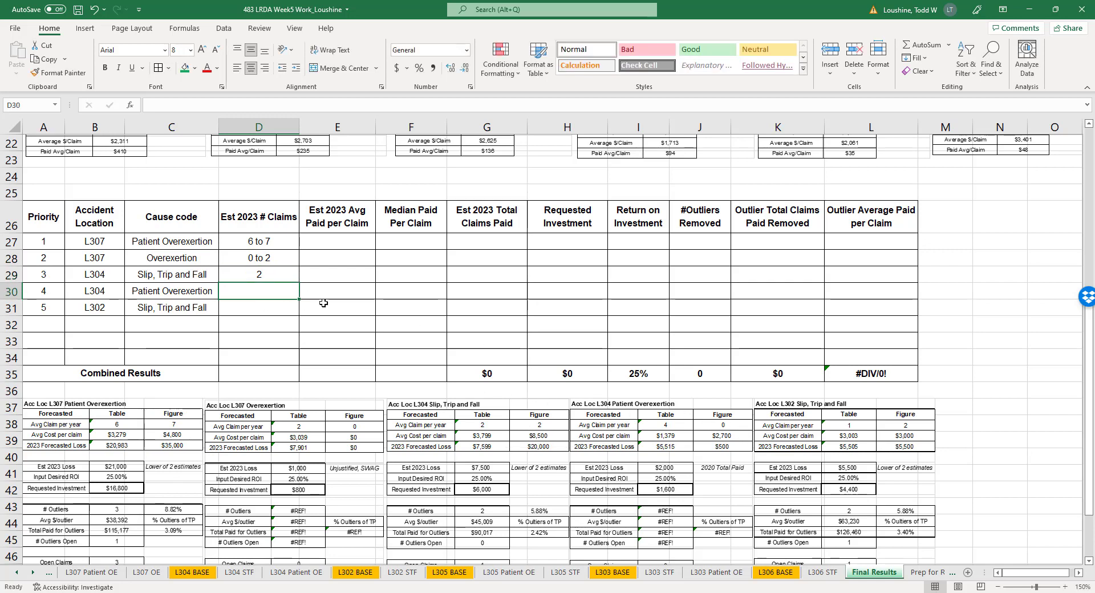
- Enter Est 2023 # Claims of 0 to 4 for L304 Patient Overexertion and 1 to 2 for L302 Slip, Trip and Fall
{"action": "type", "text": "0 to"}
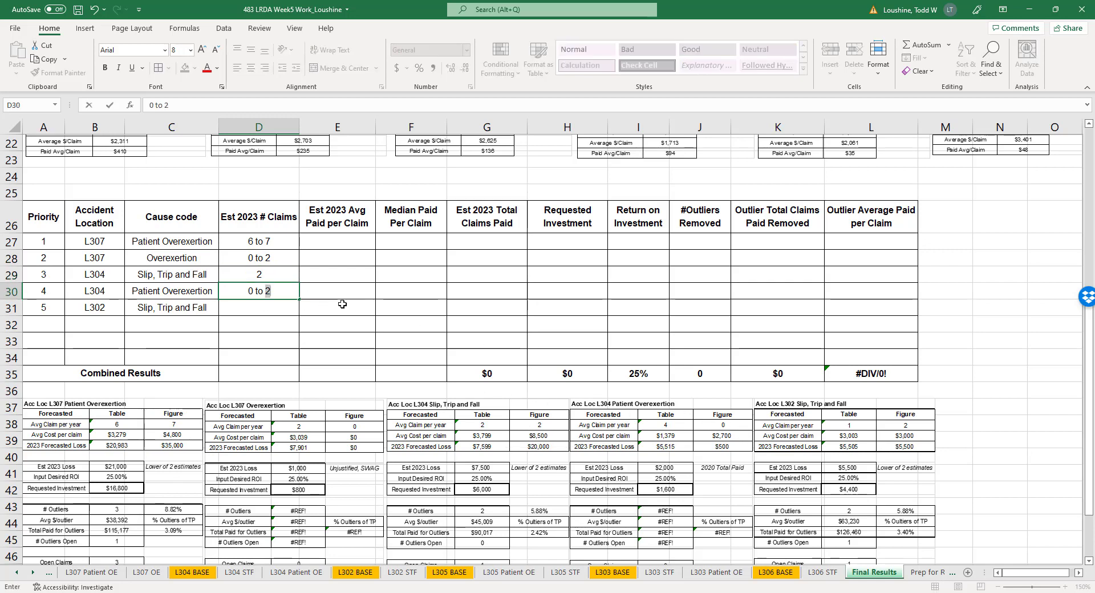
{"action": "type", "text": " 4"}
{"action": "key", "text": "Return"}
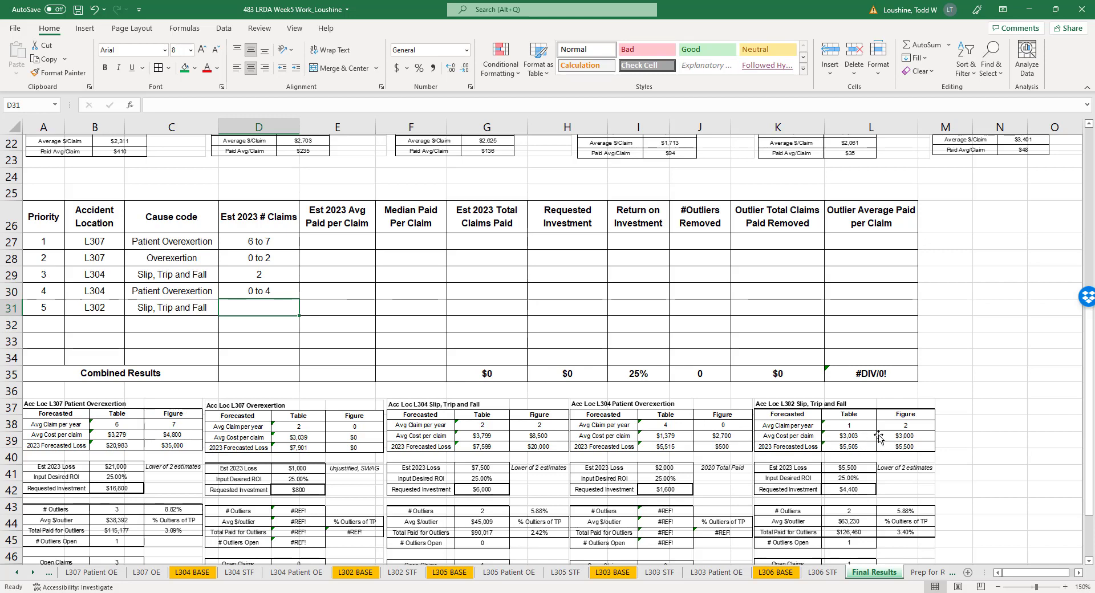
{"action": "type", "text": "1 to 2"}
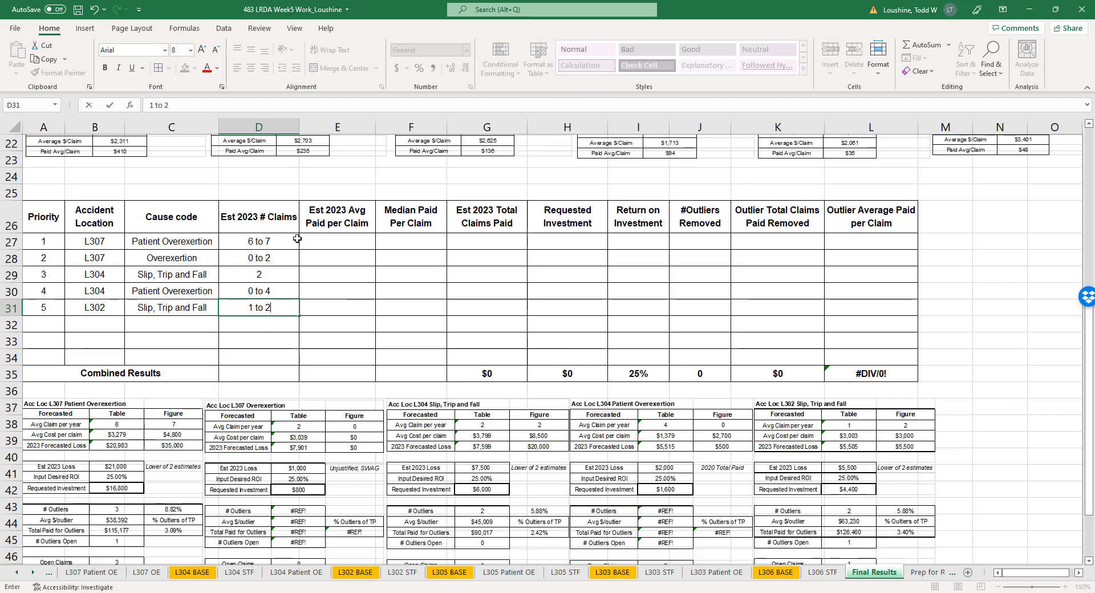
- Enter the Est 2023 Avg Paid per Claim for the L307 rows: 3186 for Patient Overexertion and 2876 for Overexertion
{"action": "left_click", "coordinate": [340, 238]}
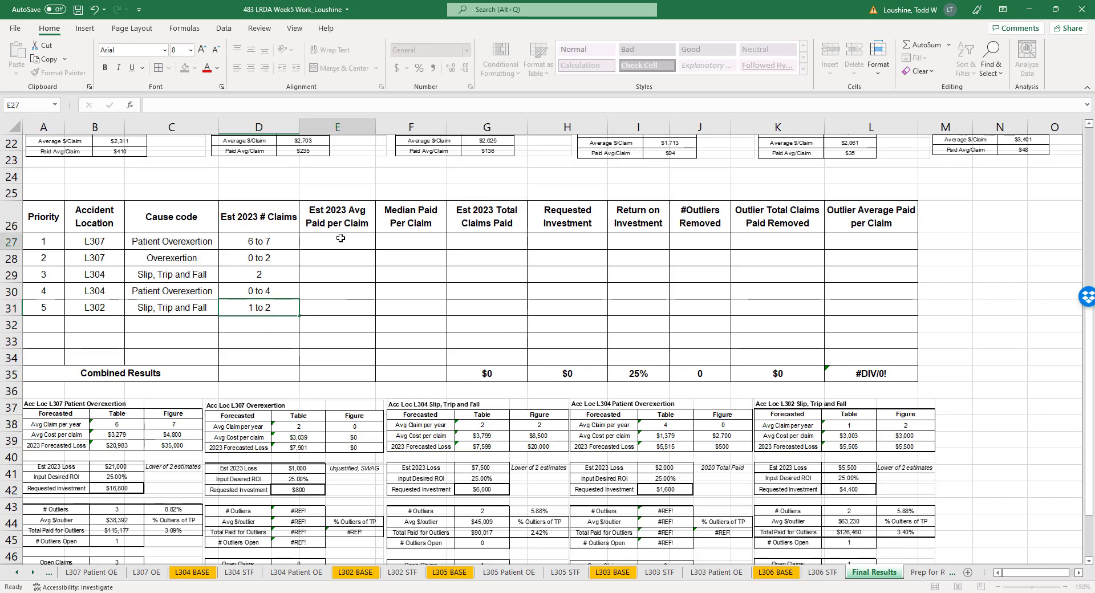
{"action": "scroll", "coordinate": [173, 433], "scroll_direction": "down", "scroll_amount": 1}
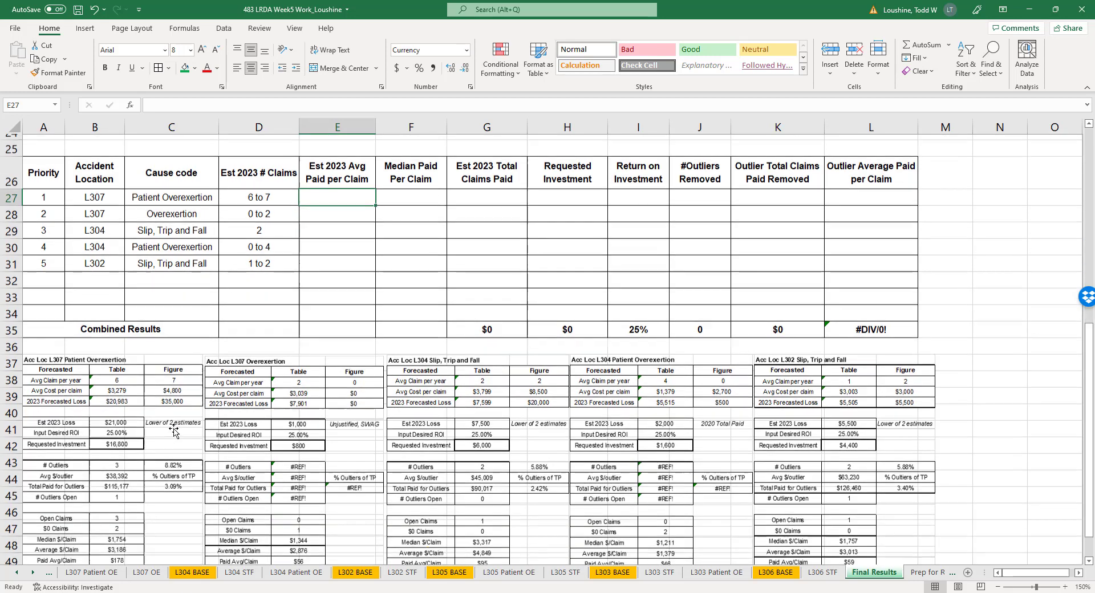
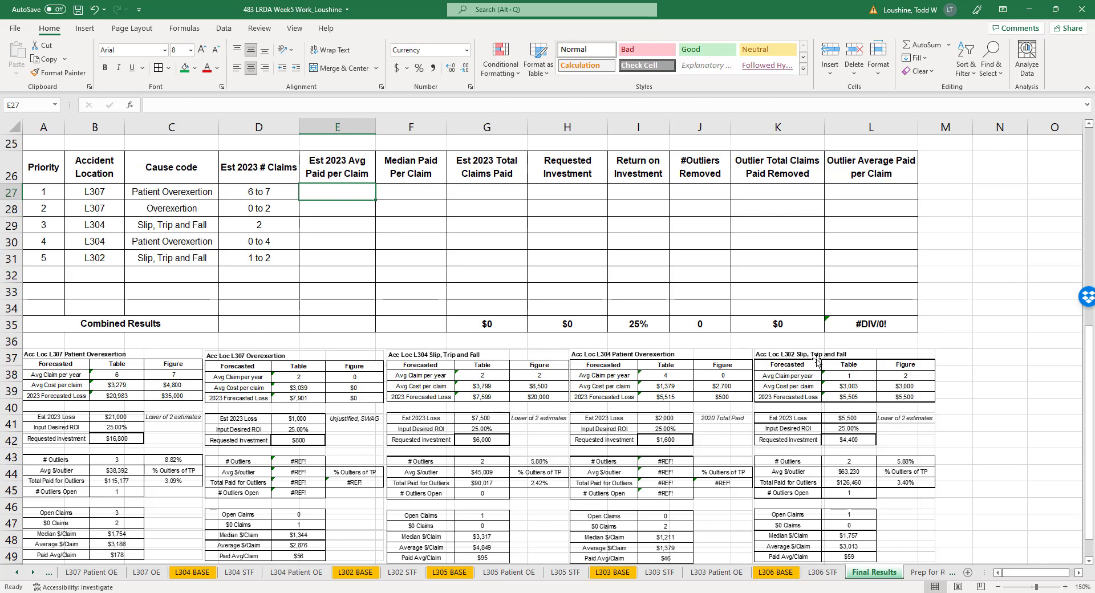
{"action": "type", "text": "3186"}
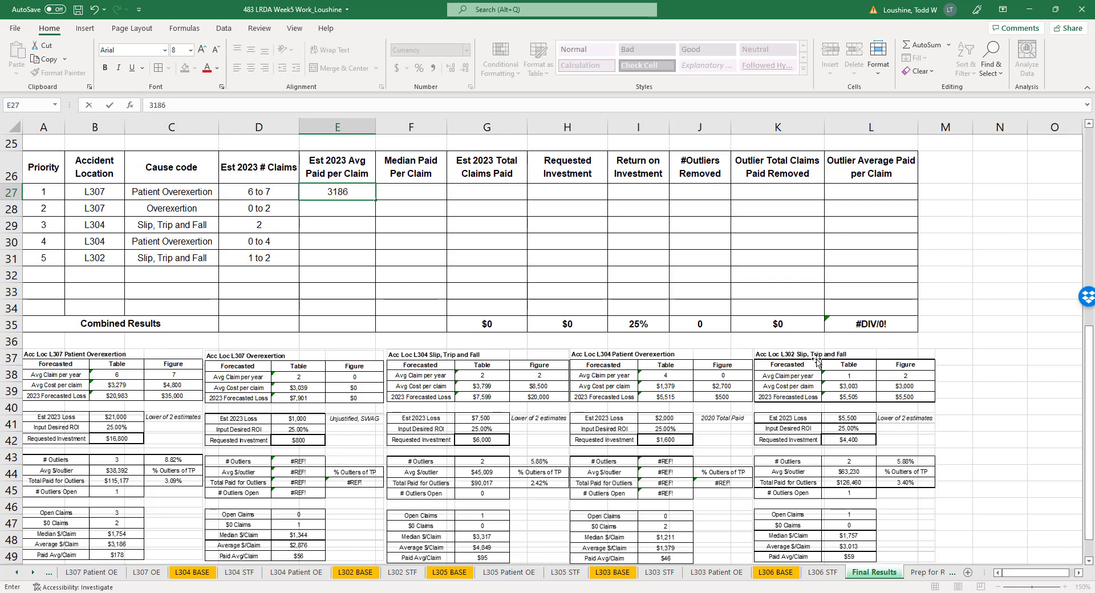
{"action": "key", "text": "Return"}
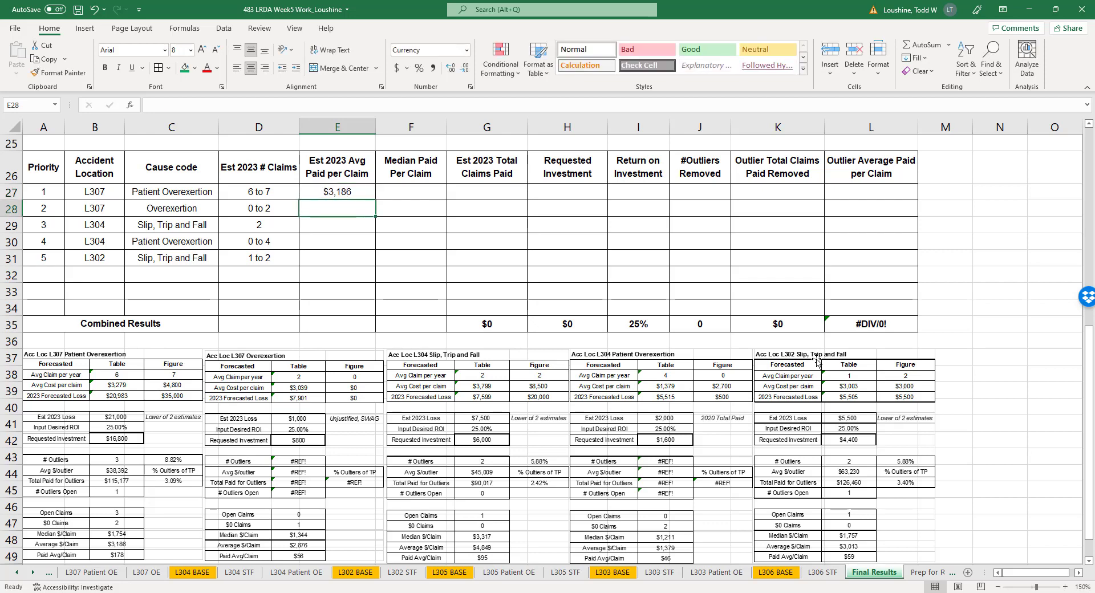
{"action": "type", "text": "28"}
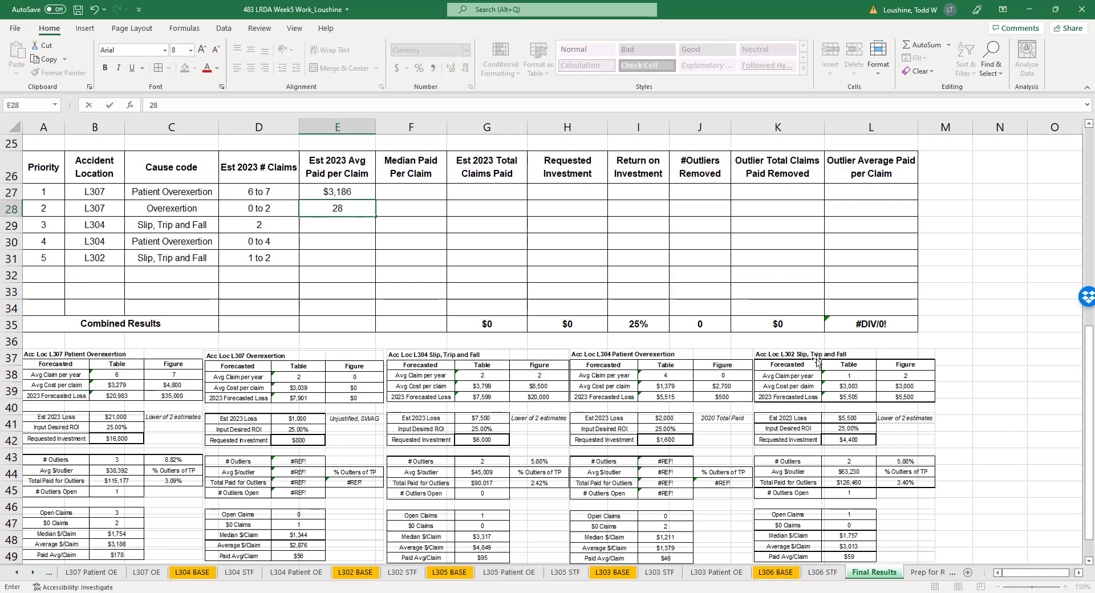
{"action": "type", "text": "76"}
{"action": "key", "text": "Return"}
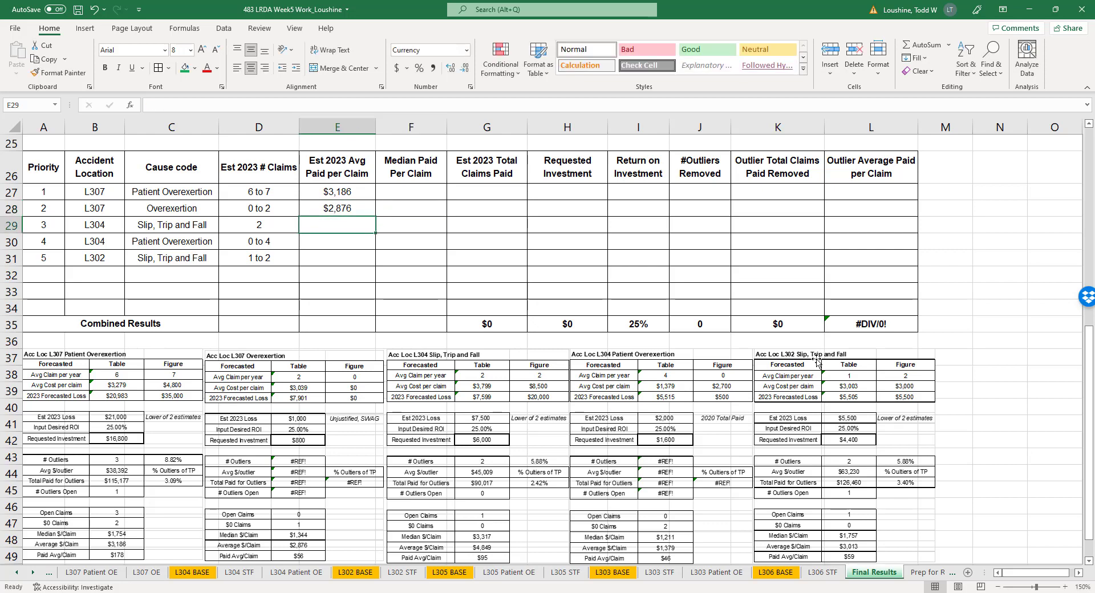
- Enter the Est 2023 Avg Paid per Claim values 4849 and 1379 for the L304 rows and 3013 for the L302 row
{"action": "type", "text": "4849"}
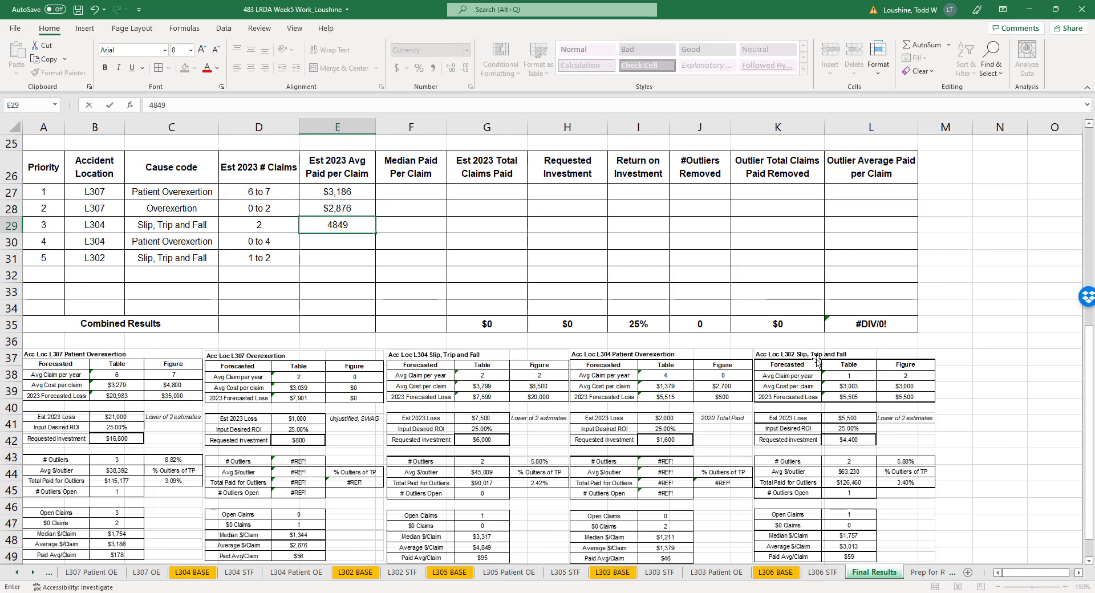
{"action": "key", "text": "Return"}
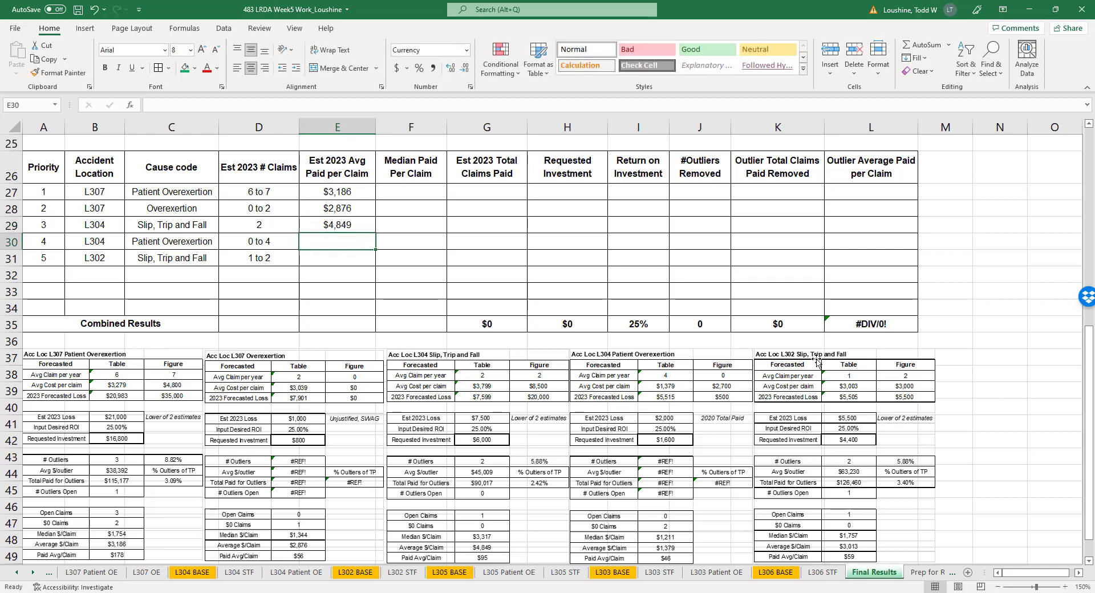
{"action": "type", "text": "137"}
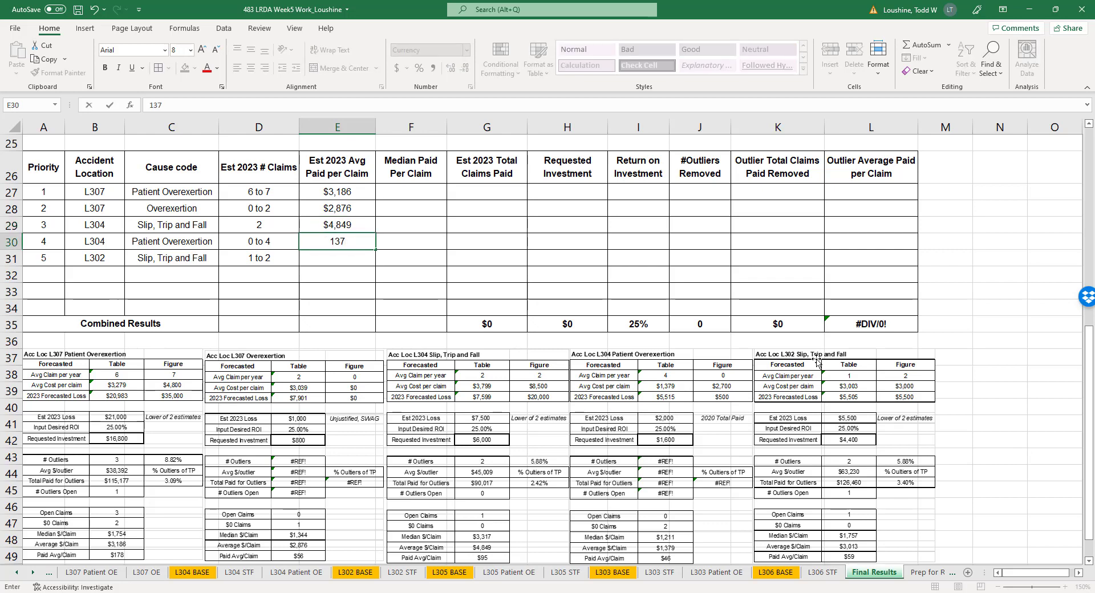
{"action": "type", "text": "9"}
{"action": "key", "text": "Return"}
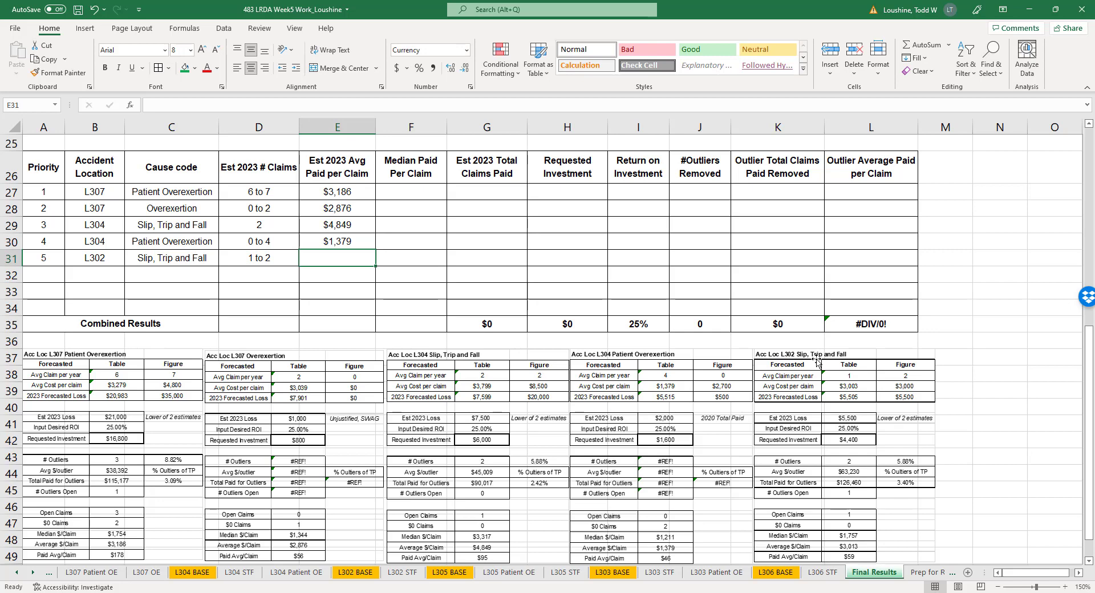
{"action": "type", "text": "301"}
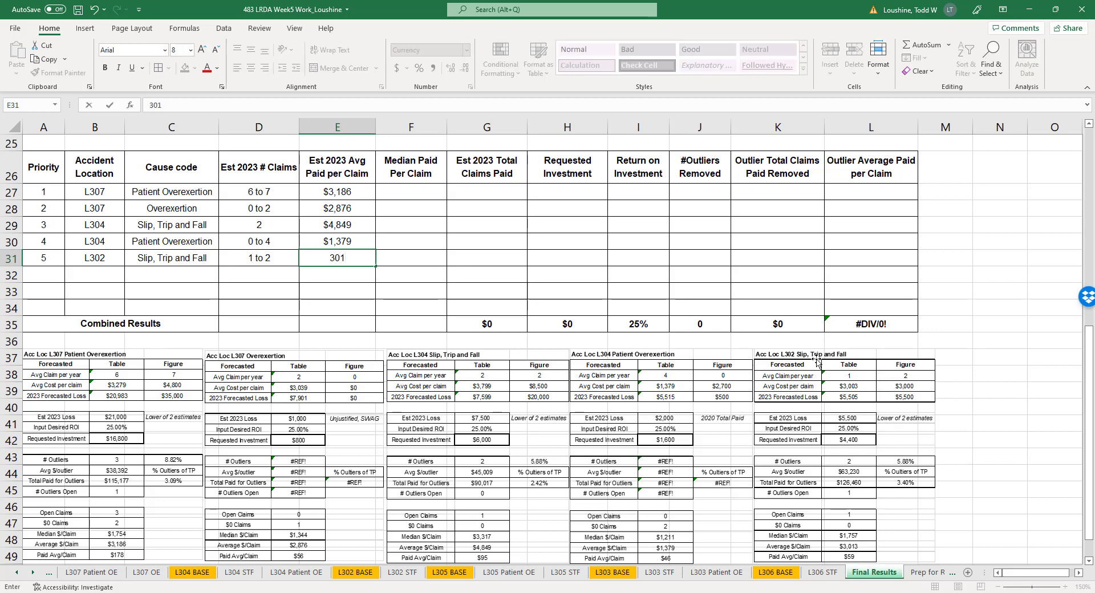
{"action": "type", "text": "3"}
{"action": "key", "text": "Return"}
- Enter the Median Paid Per Claim for the L307 rows: 1754 for Patient Overexertion and 1344 for Overexertion
{"action": "key", "text": "Up"}
{"action": "key", "text": "Up"}
{"action": "key", "text": "Up"}
{"action": "key", "text": "Up"}
{"action": "key", "text": "Up"}
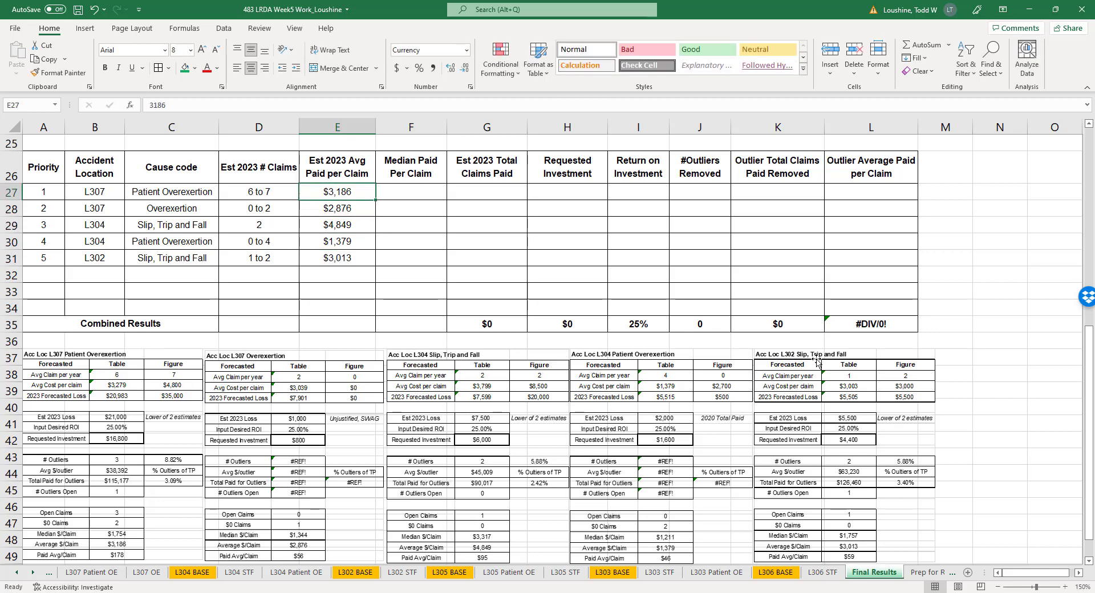
{"action": "key", "text": "Right"}
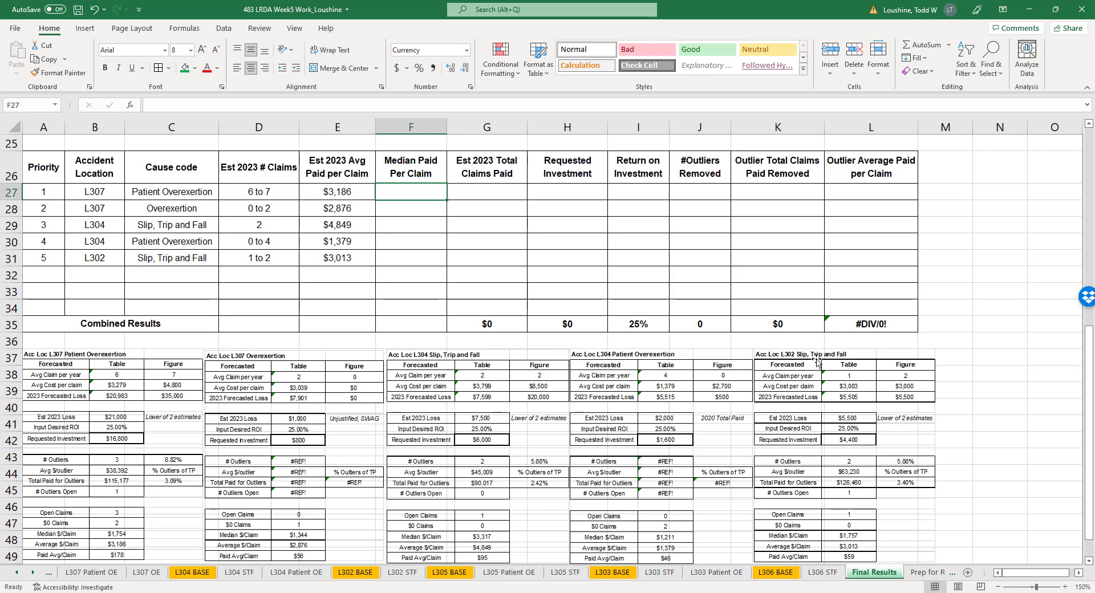
{"action": "type", "text": "1754"}
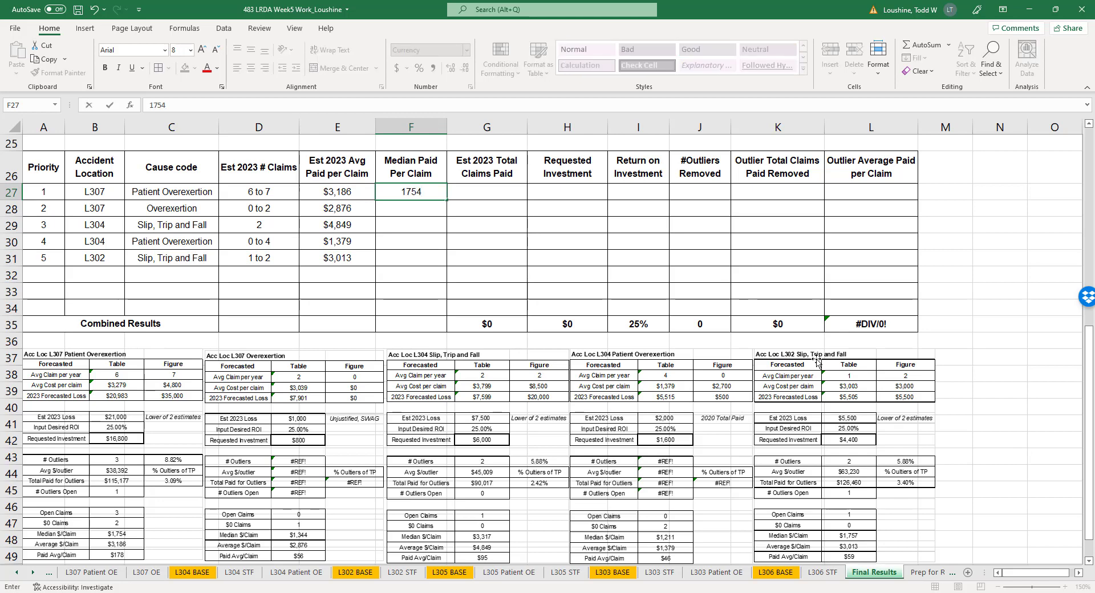
{"action": "key", "text": "Return"}
{"action": "type", "text": "1344"}
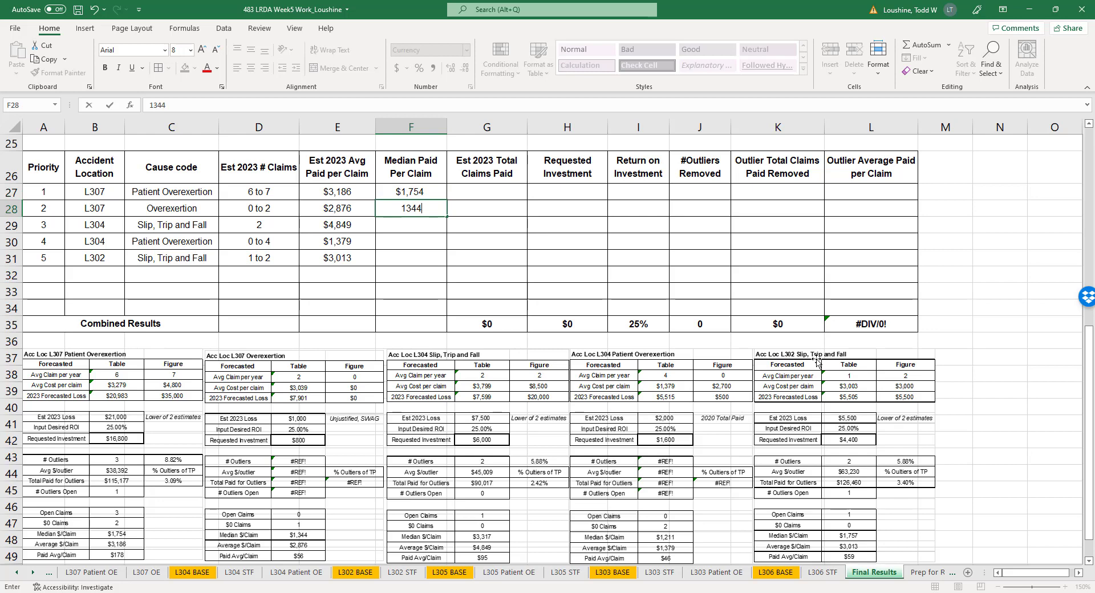
{"action": "key", "text": "Return"}
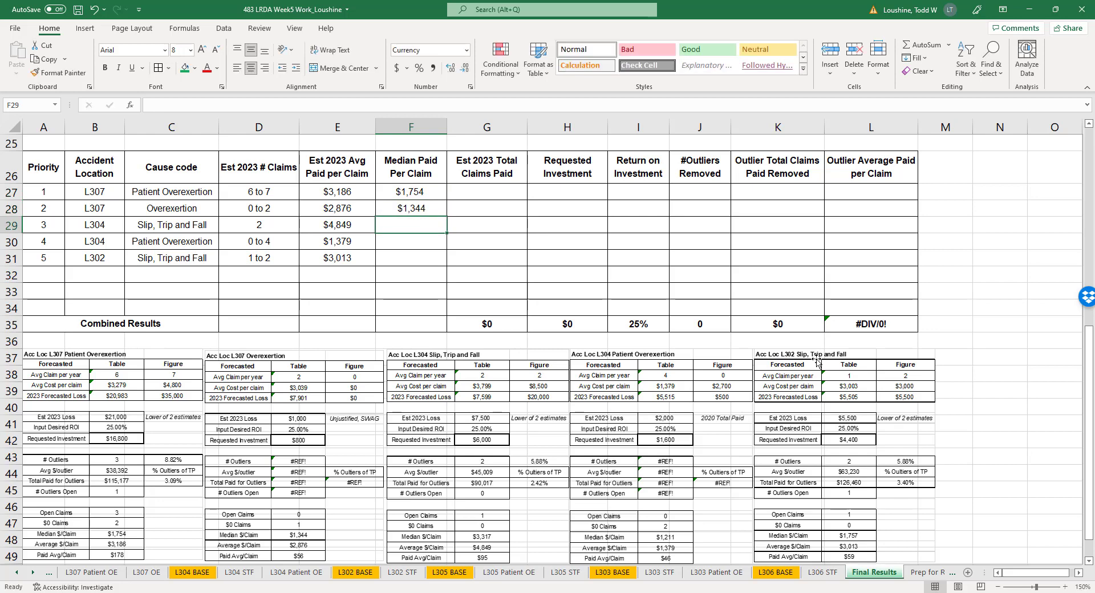
- Enter the Median Paid Per Claim values 3317 and 1211 for the L304 rows and 1757 for the L302 row
{"action": "type", "text": "3317"}
{"action": "key", "text": "Return"}
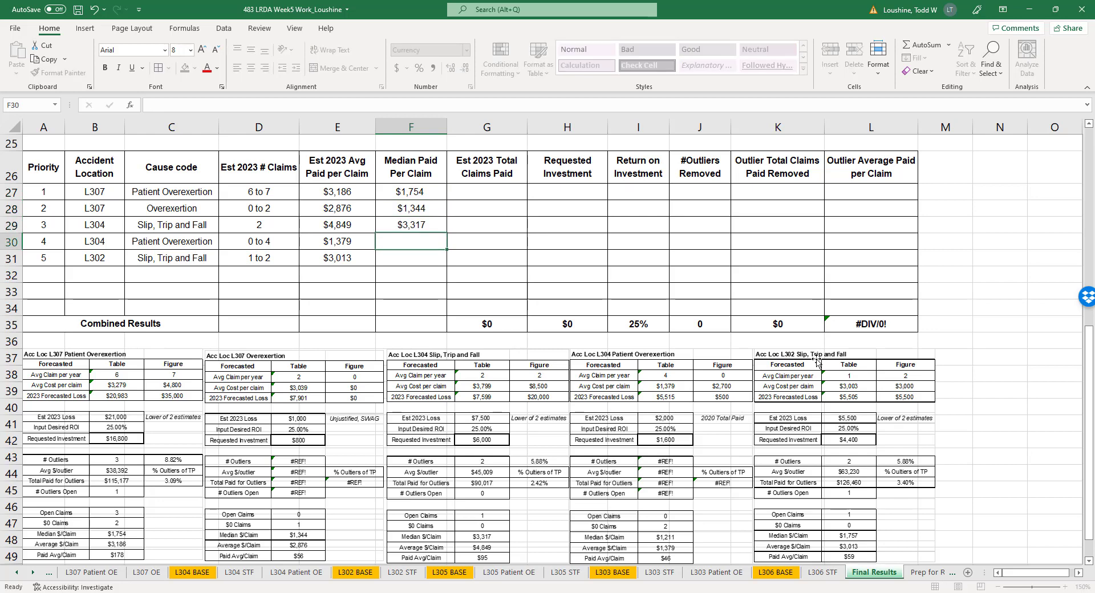
{"action": "type", "text": "1211"}
{"action": "key", "text": "Tab"}
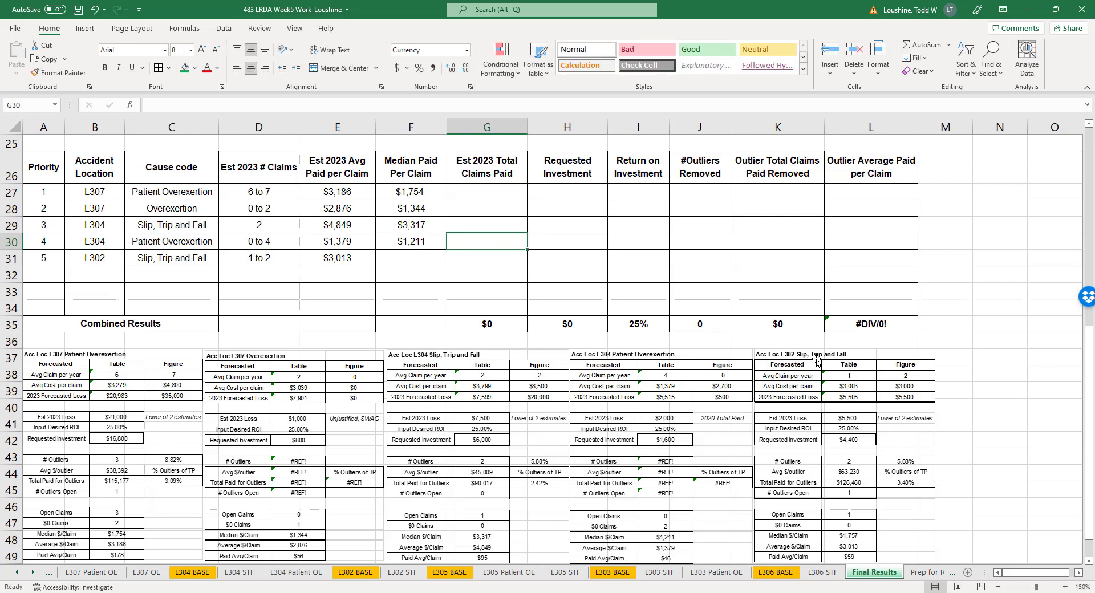
{"action": "type", "text": "1757"}
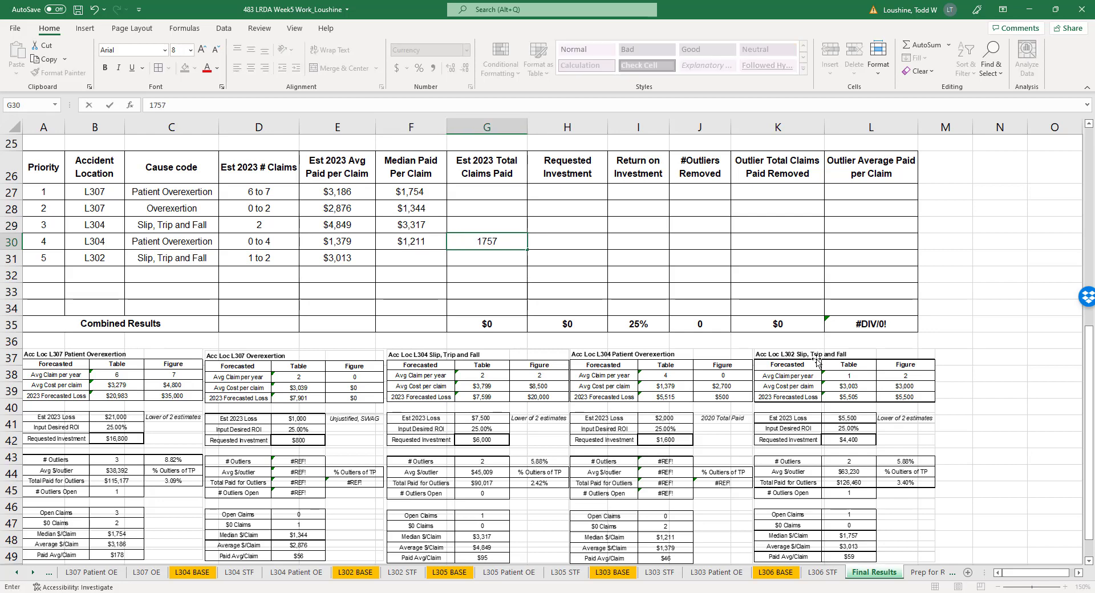
{"action": "key", "text": "Return"}
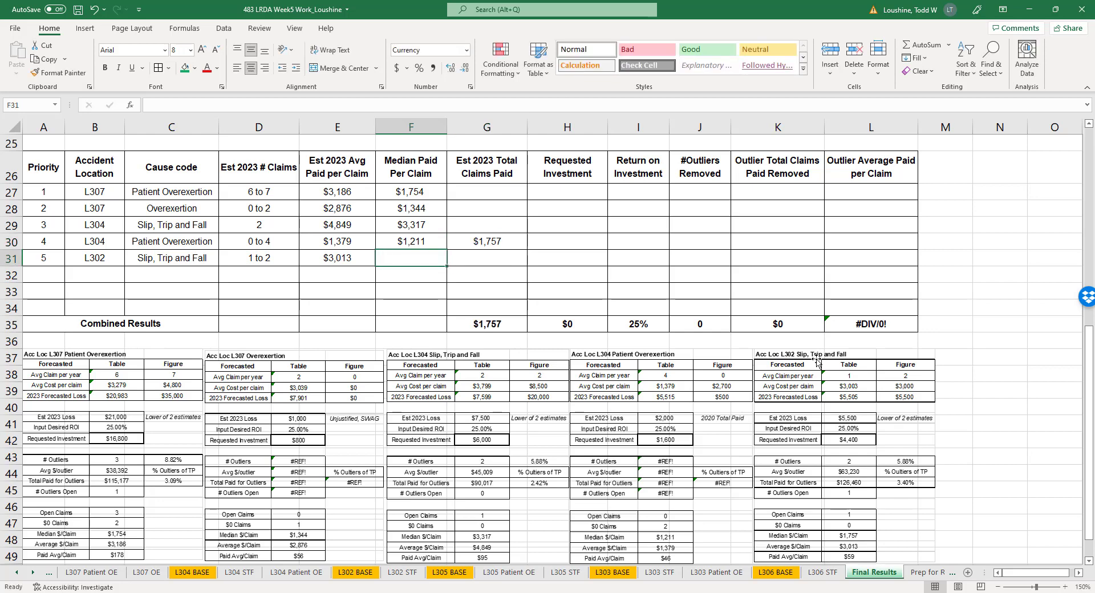
{"action": "type", "text": "1757"}
{"action": "key", "text": "Return"}
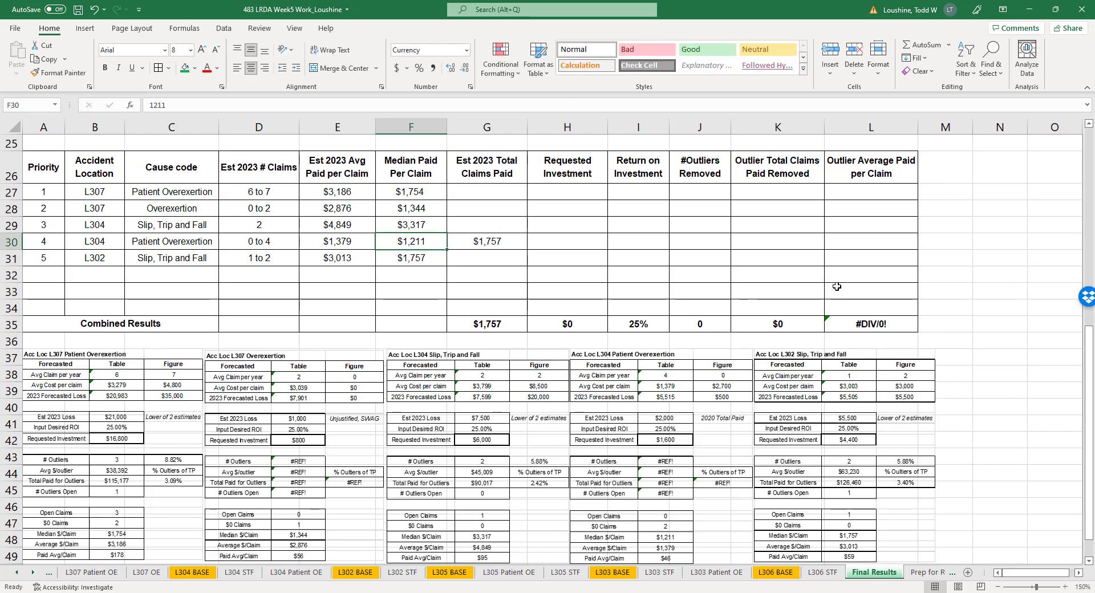
- Enter the Est 2023 Total Claims Paid for the L307 rows: 21000 for Patient Overexertion and 1000 for Overexertion
{"action": "left_click", "coordinate": [504, 194]}
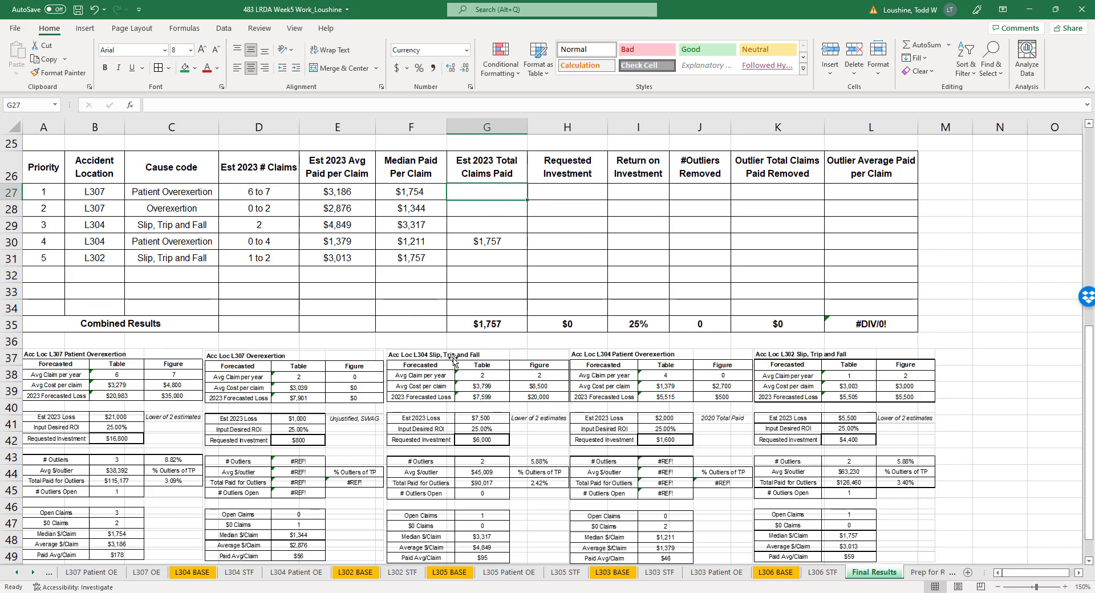
{"action": "type", "text": "21000"}
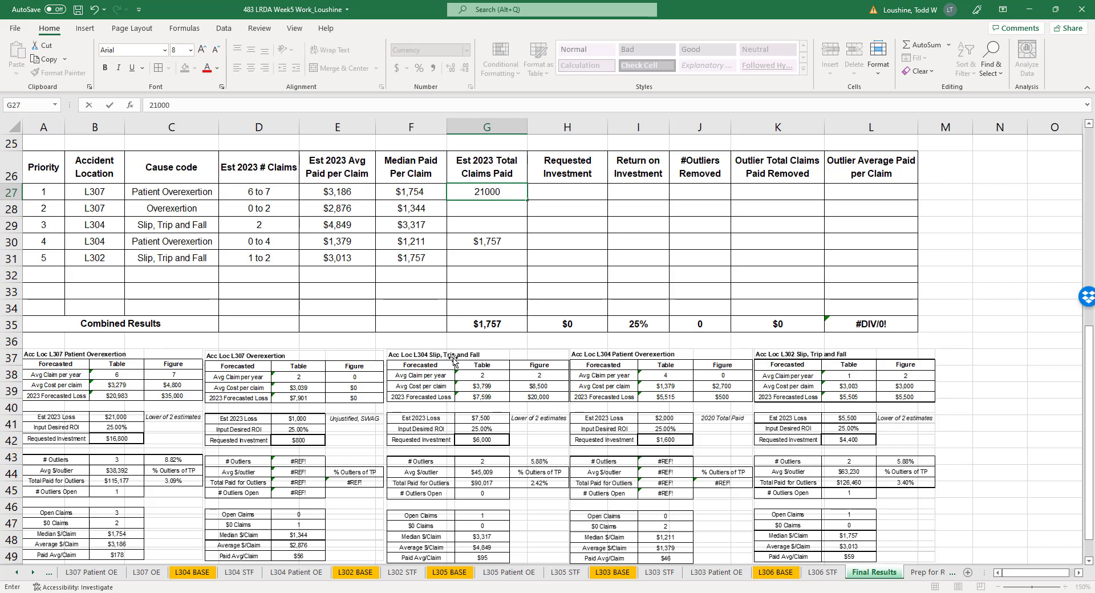
{"action": "key", "text": "Return"}
{"action": "type", "text": "1"}
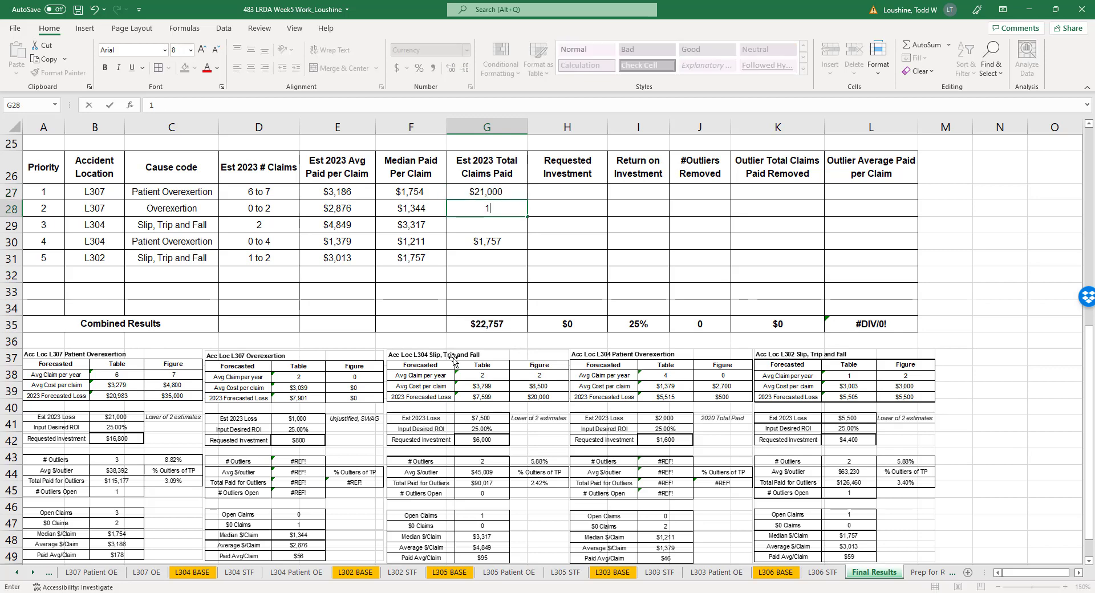
{"action": "type", "text": "000"}
{"action": "key", "text": "Return"}
- Enter the Est 2023 Total Claims Paid values 7500 and 2000 for the L304 rows and 5500 for the L302 row
{"action": "type", "text": "7500"}
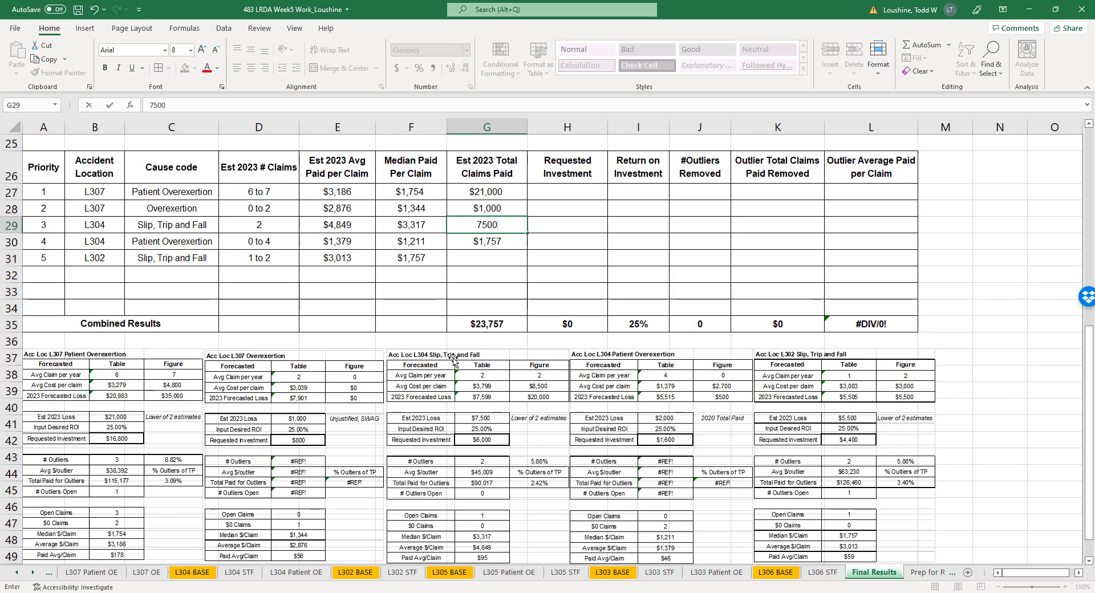
{"action": "key", "text": "Return"}
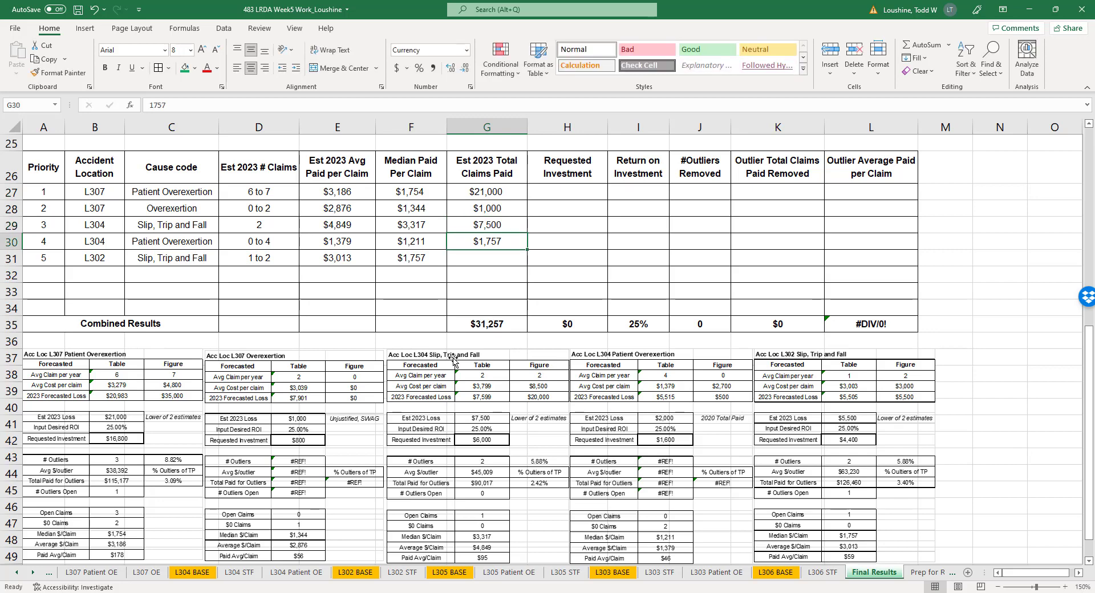
{"action": "type", "text": "2000"}
{"action": "key", "text": "Return"}
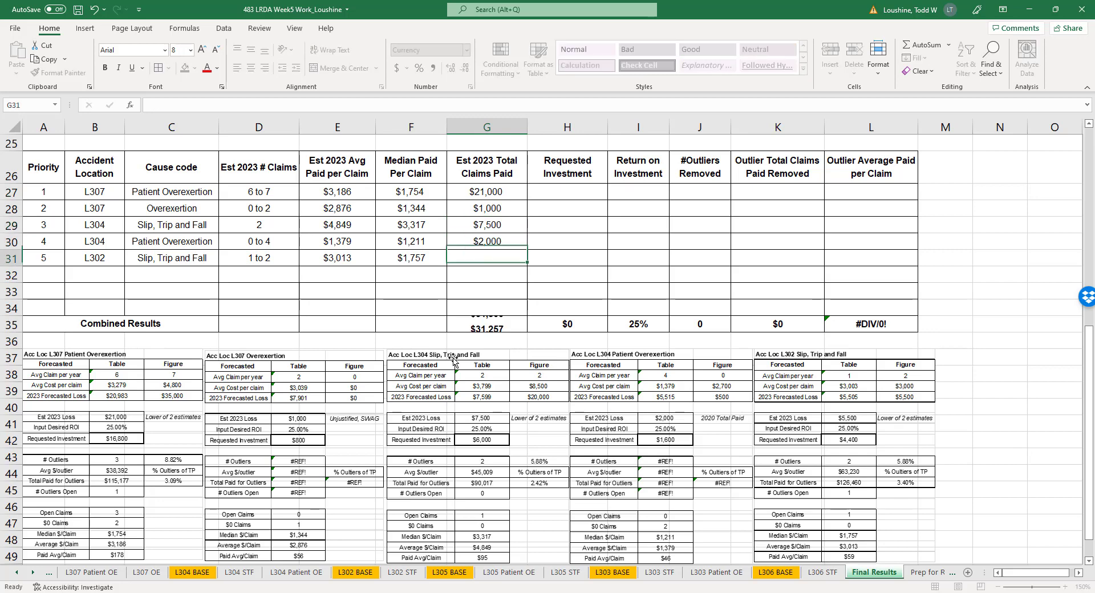
{"action": "type", "text": "5500"}
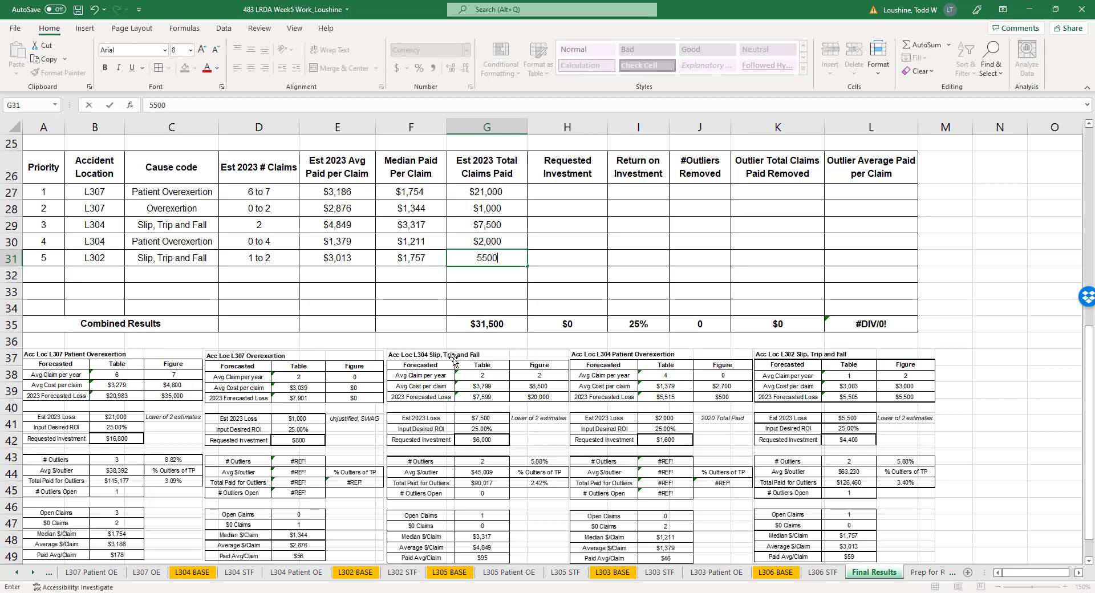
{"action": "key", "text": "Return"}
- Enter the Requested Investment for the L307 rows: 16800 for Patient Overexertion and 800 for Overexertion
{"action": "left_click", "coordinate": [550, 192]}
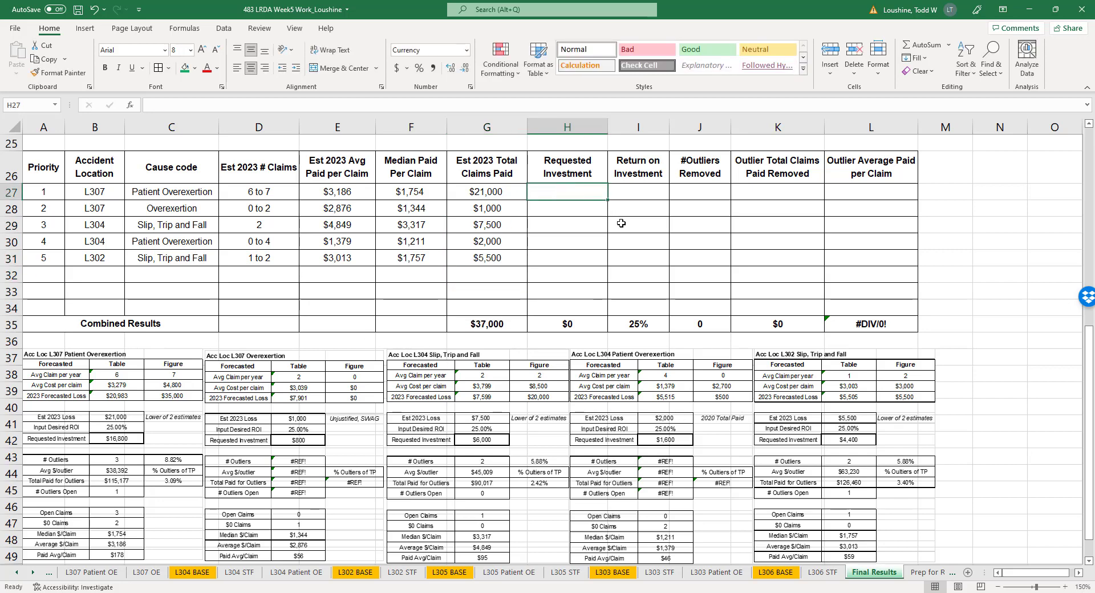
{"action": "type", "text": "16"}
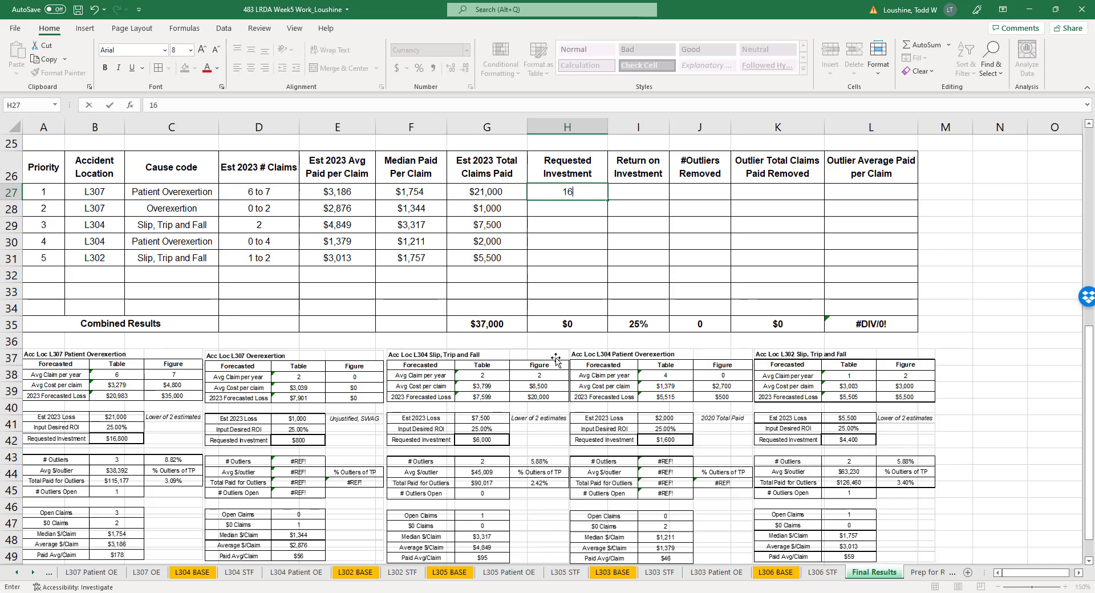
{"action": "type", "text": "800"}
{"action": "key", "text": "Return"}
{"action": "type", "text": "800"}
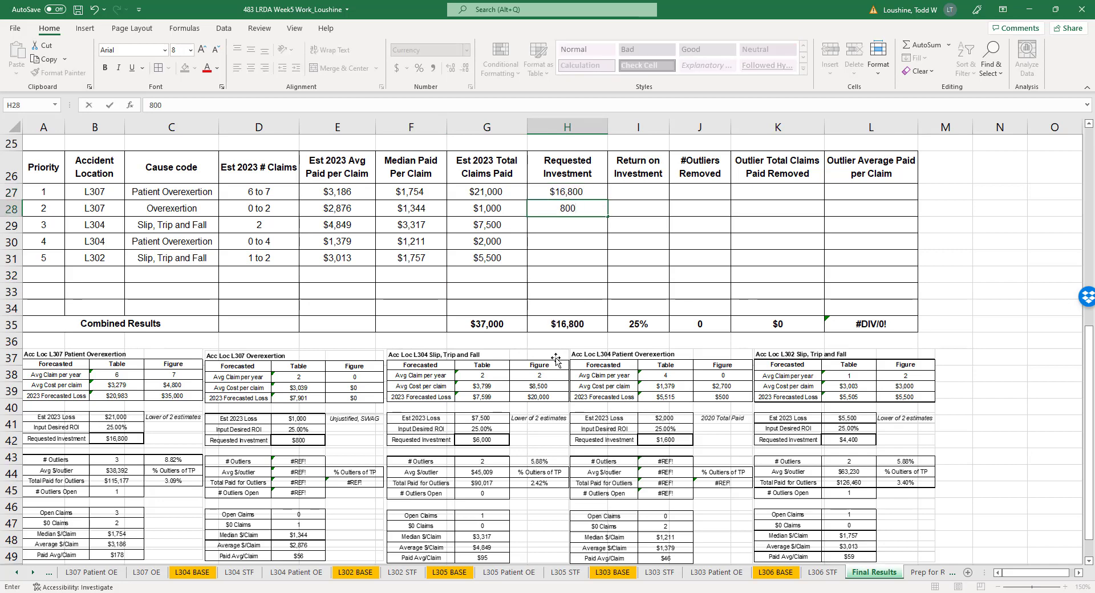
{"action": "key", "text": "Return"}
- Enter the Requested Investment values 6000 and 1600 for the L304 rows and 4400 for the L302 row
{"action": "type", "text": "6,000"}
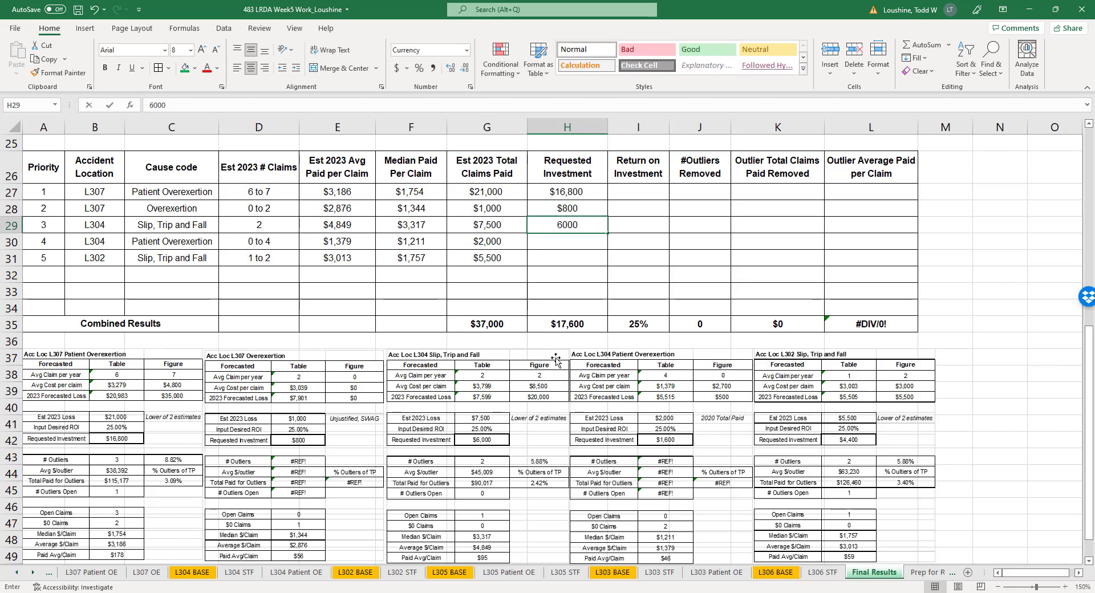
{"action": "key", "text": "Return"}
{"action": "type", "text": "1600"}
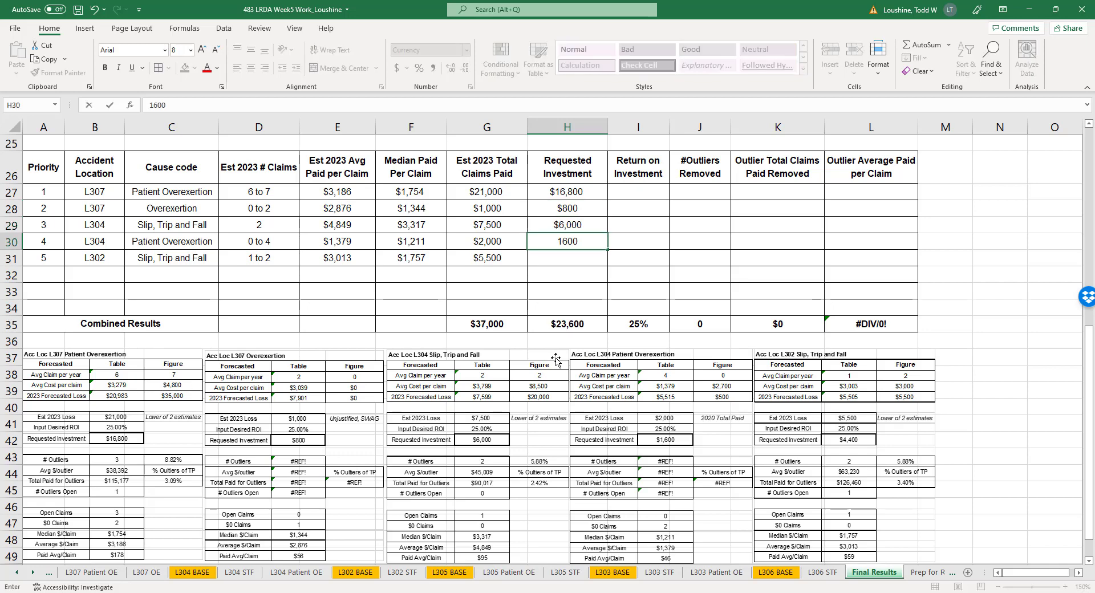
{"action": "key", "text": "Return"}
{"action": "type", "text": "4400"}
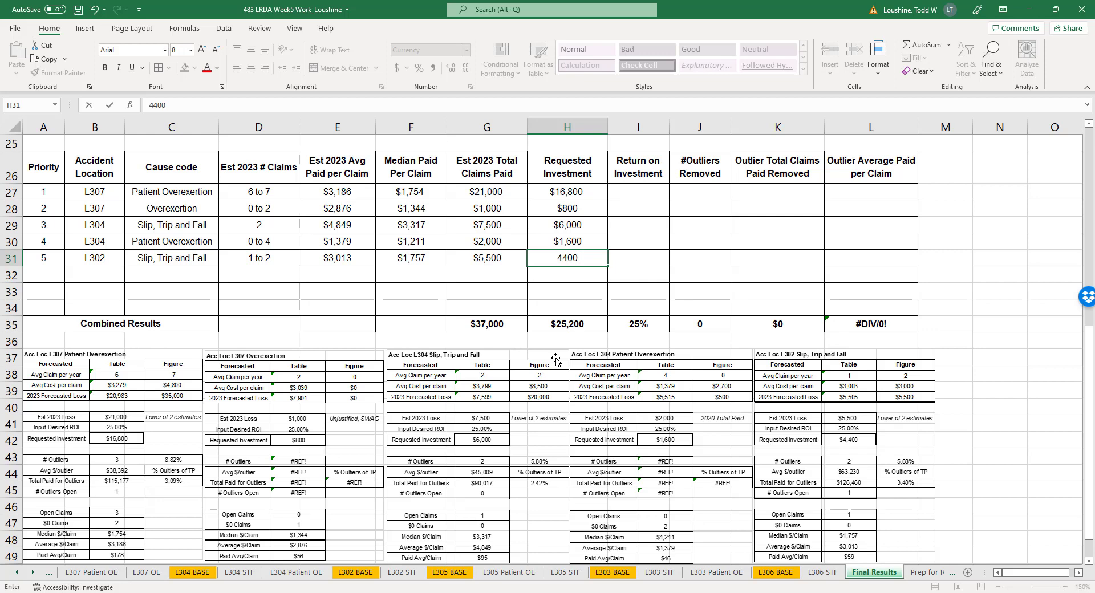
{"action": "key", "text": "Tab"}
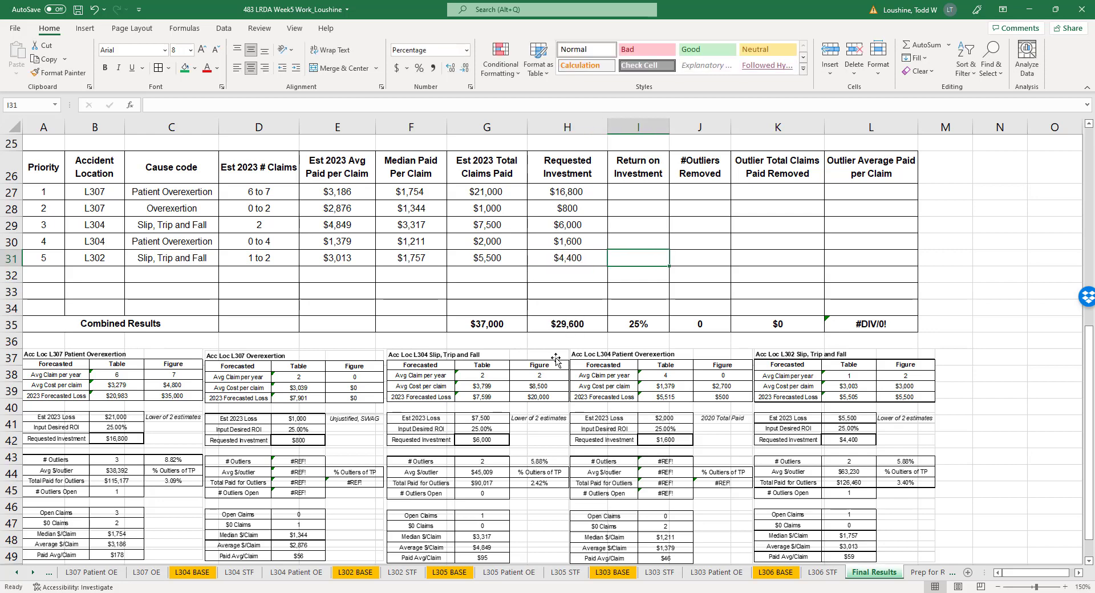
- Set the Return on Investment for the priority 1 row, L307 Patient Overexertion, to 25%
{"action": "key", "text": "Up"}
{"action": "key", "text": "Up"}
{"action": "key", "text": "Up"}
{"action": "key", "text": "Up"}
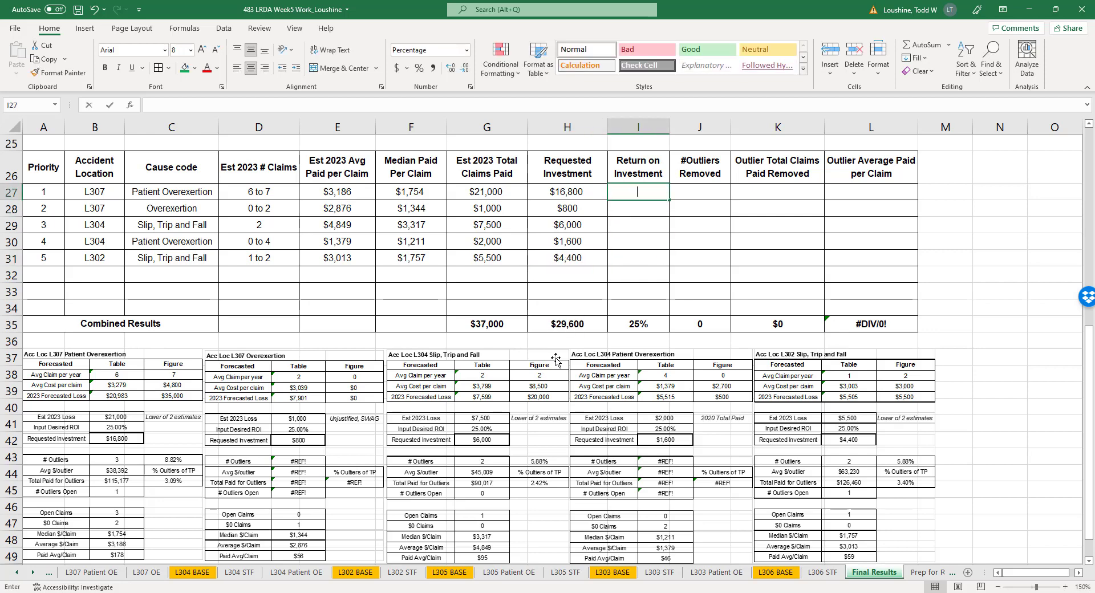
{"action": "type", "text": "25"}
{"action": "key", "text": "Return"}
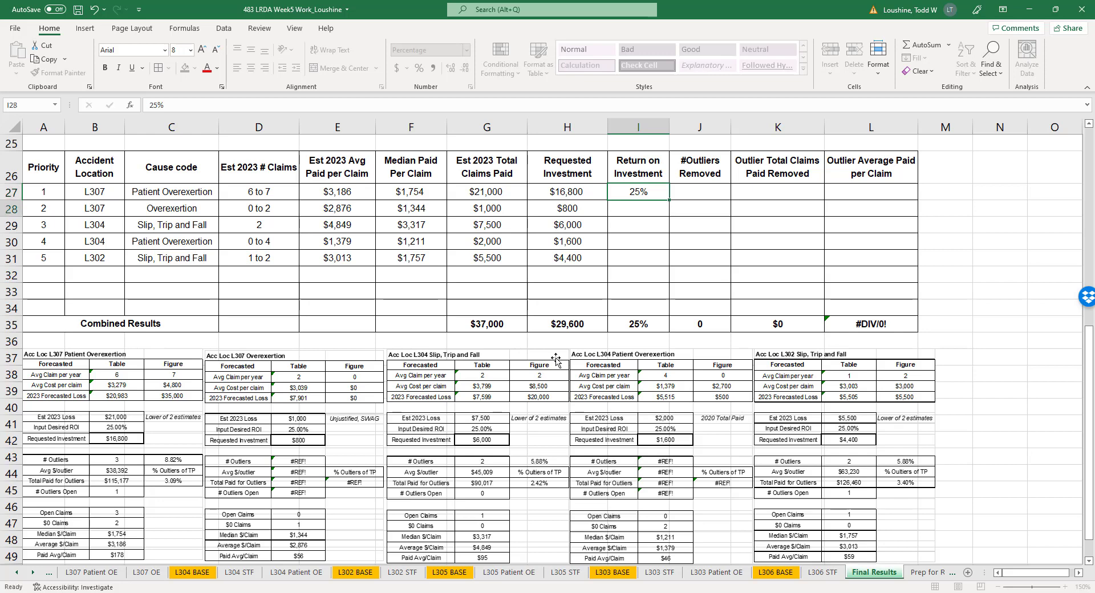
- Copy the 25% Return on Investment from the priority 1 row into every row below it, I28 through I34
{"action": "left_click", "coordinate": [651, 189]}
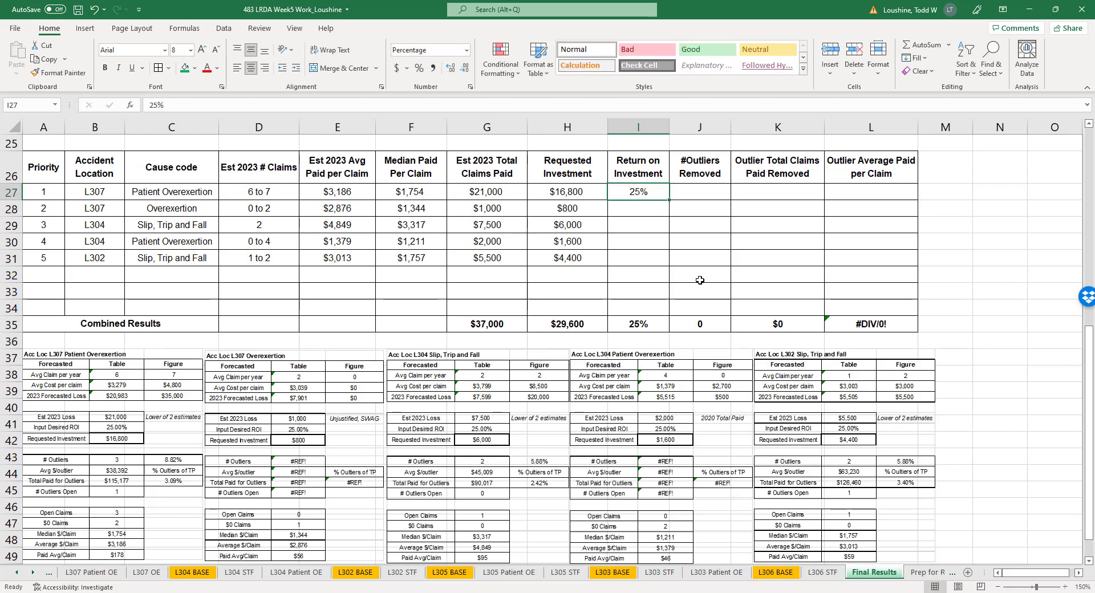
{"action": "key", "text": "ctrl+c"}
{"action": "key", "text": "Down"}
{"action": "key", "text": "ctrl+v"}
{"action": "key", "text": "Down"}
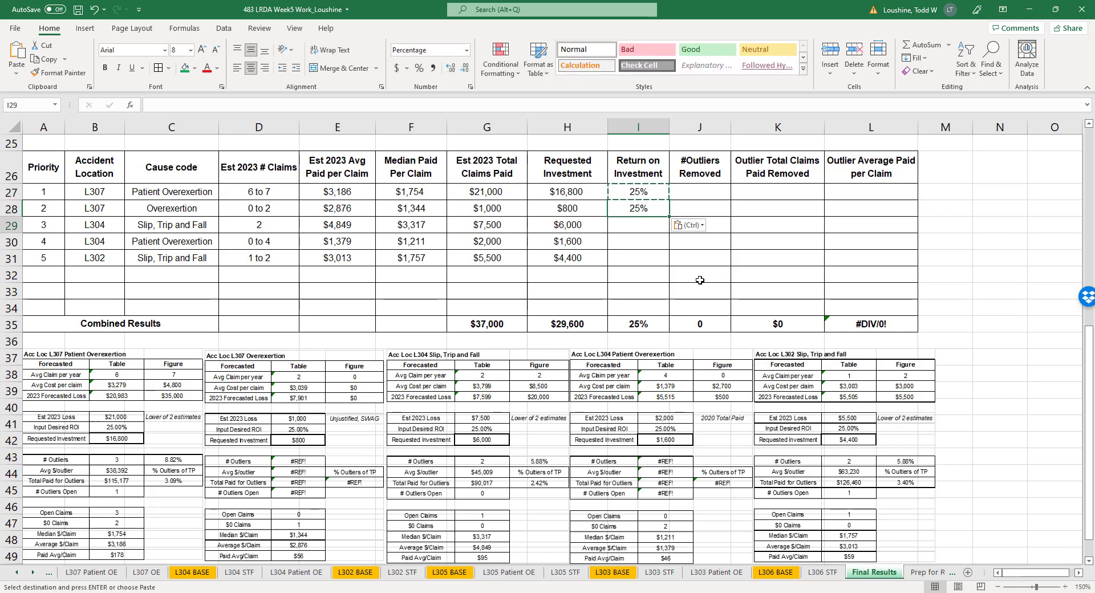
{"action": "key", "text": "ctrl+v"}
{"action": "key", "text": "Down"}
{"action": "key", "text": "ctrl+v"}
{"action": "key", "text": "Down"}
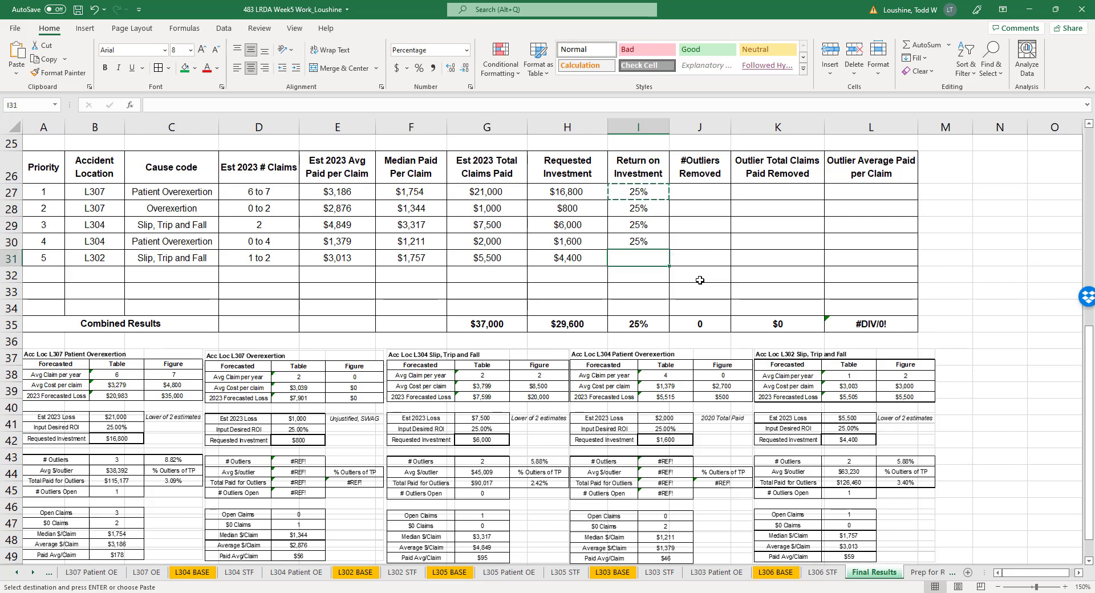
{"action": "key", "text": "ctrl+v"}
{"action": "key", "text": "Down"}
{"action": "key", "text": "ctrl+v"}
{"action": "key", "text": "Down"}
{"action": "key", "text": "ctrl+v"}
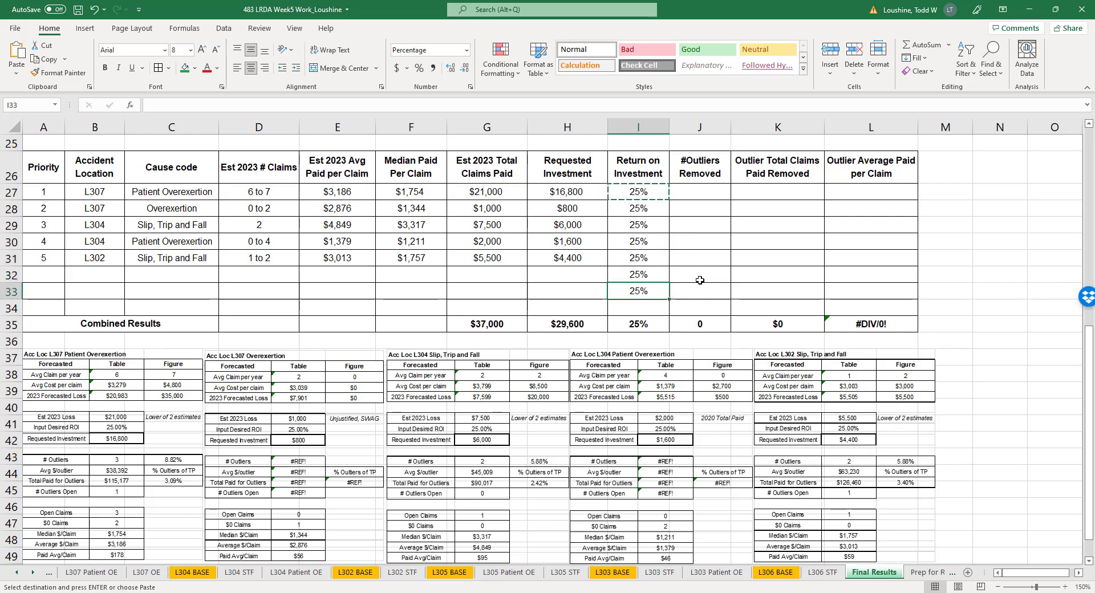
{"action": "key", "text": "Down"}
{"action": "key", "text": "ctrl+v"}
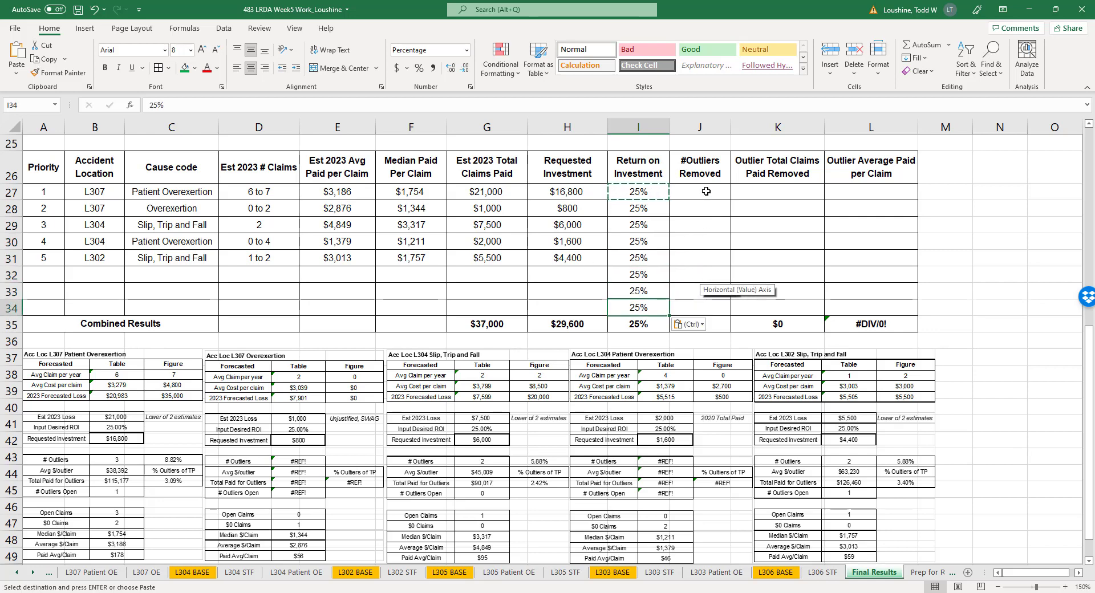
- Enter the #Outliers Removed: 3 for L307 Patient Overexertion, 2 for L304 Slip, Trip and Fall, and 2 for L302 Slip, Trip and Fall
{"action": "left_click", "coordinate": [706, 191]}
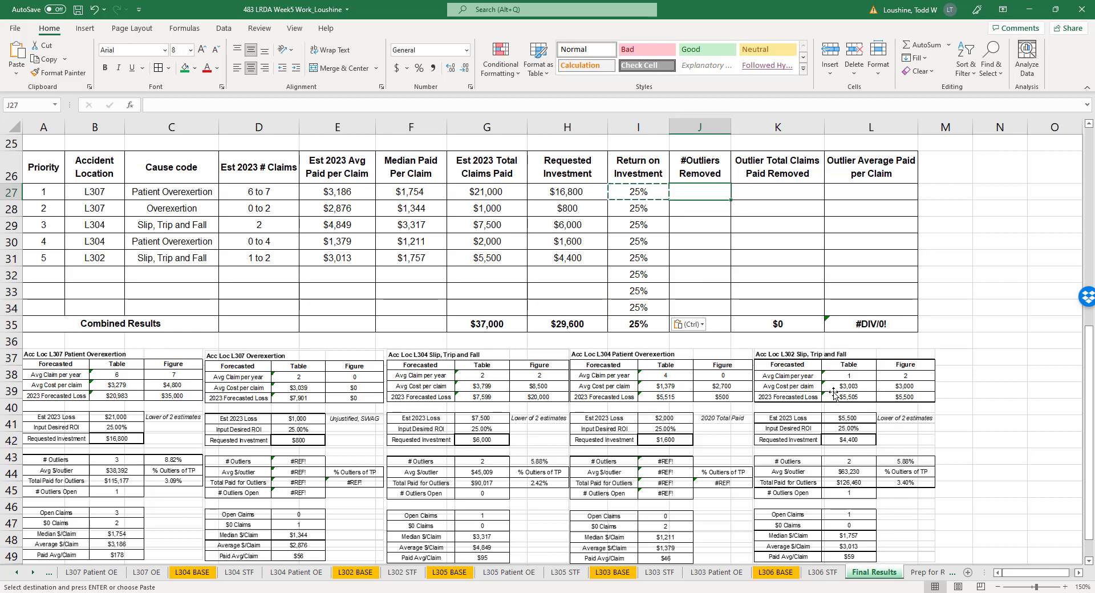
{"action": "type", "text": "3"}
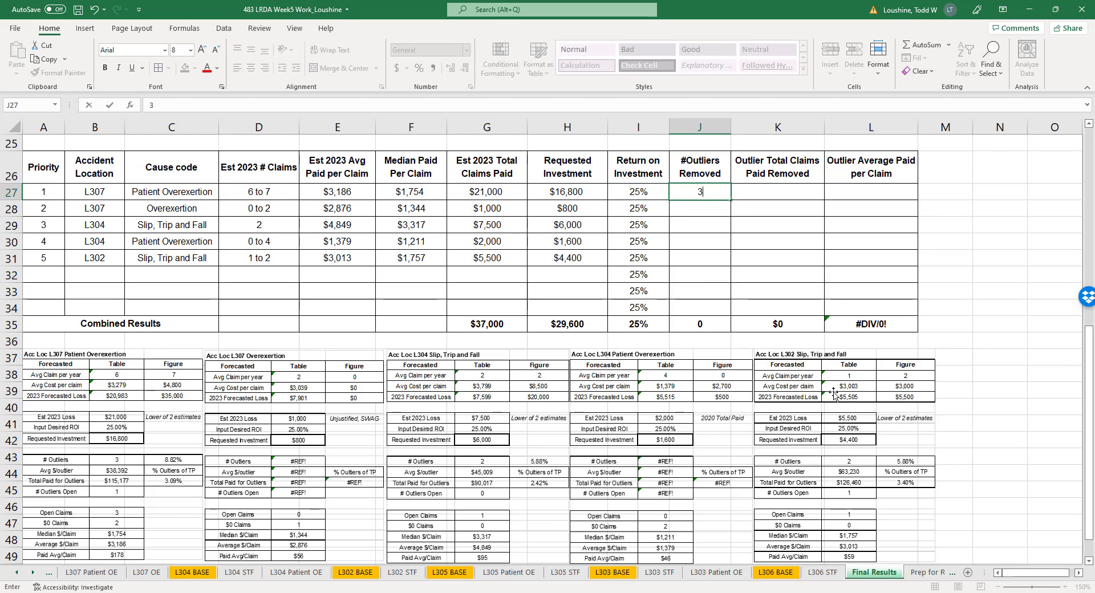
{"action": "key", "text": "Return"}
{"action": "key", "text": "Return"}
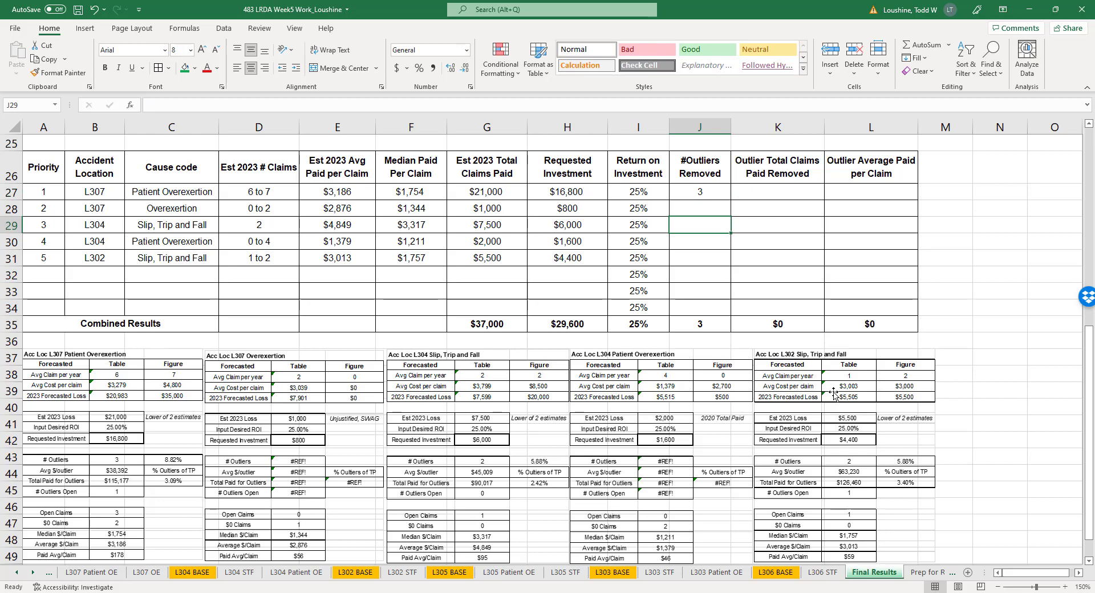
{"action": "type", "text": "2"}
{"action": "key", "text": "Return"}
{"action": "key", "text": "Return"}
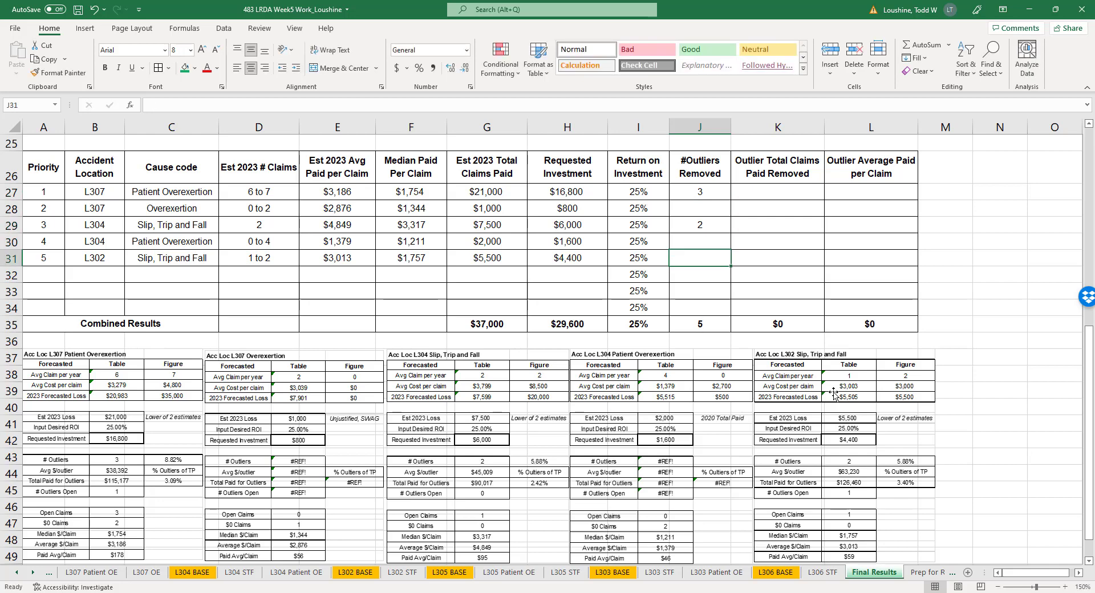
{"action": "type", "text": "2"}
{"action": "key", "text": "Tab"}
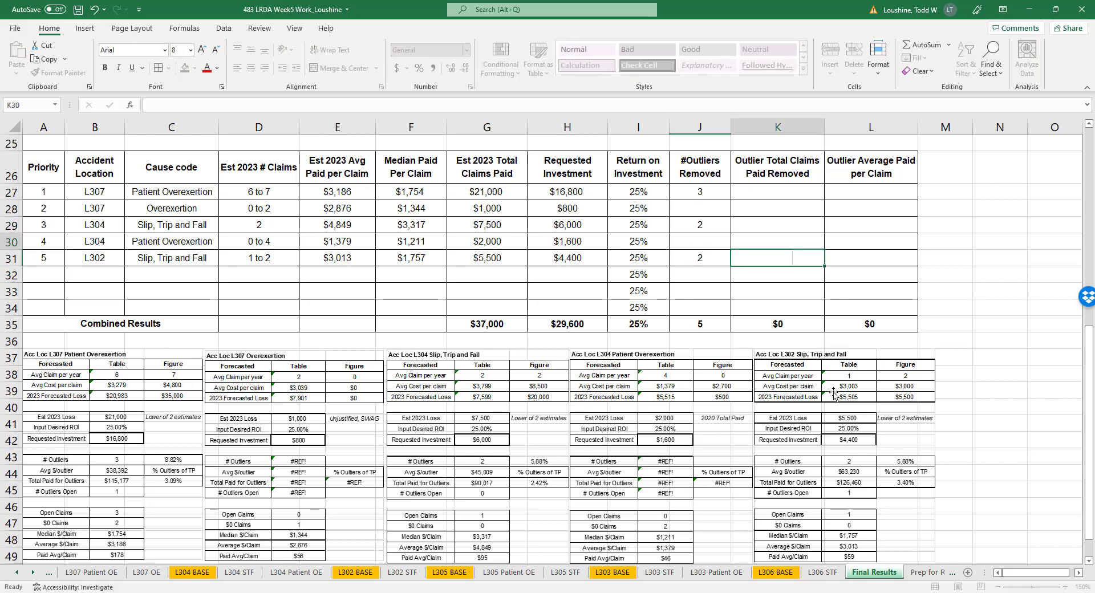
- Enter the Outlier Total Claims Paid Removed: 115177 for L307 Patient Overexertion, 90017 for L304 Slip, Trip and Fall, and 126460 for the L302 row
{"action": "key", "text": "Up"}
{"action": "key", "text": "Up"}
{"action": "key", "text": "Up"}
{"action": "key", "text": "Up"}
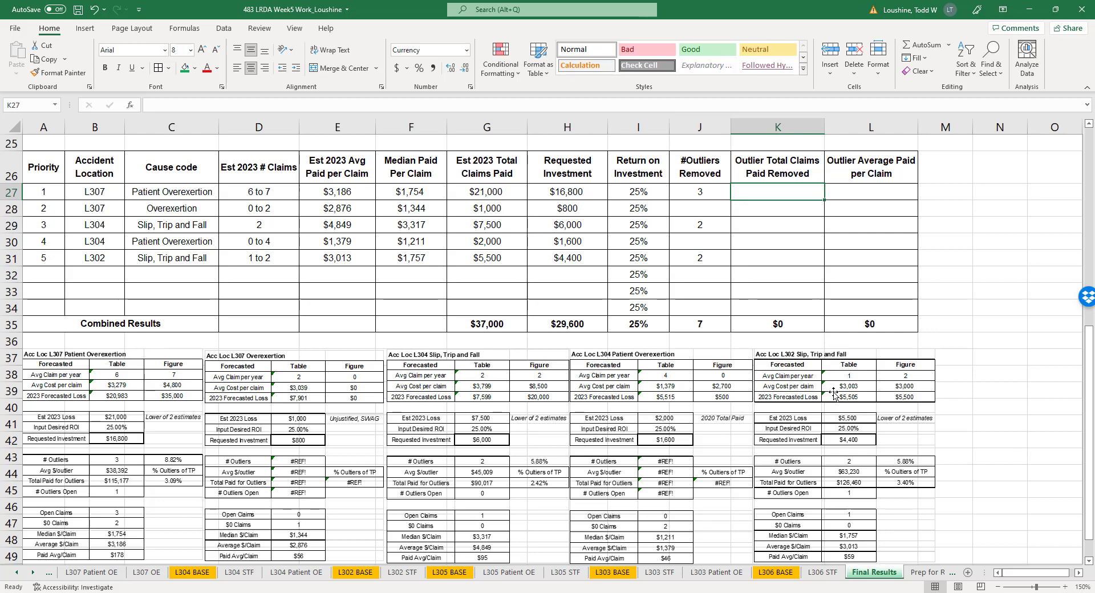
{"action": "type", "text": "115177"}
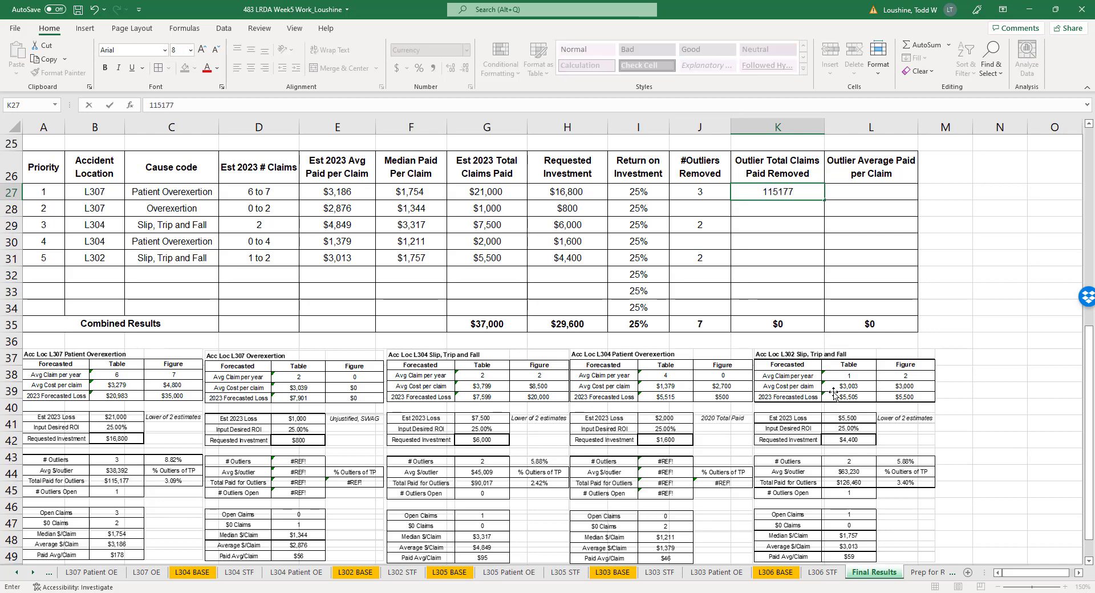
{"action": "key", "text": "Return"}
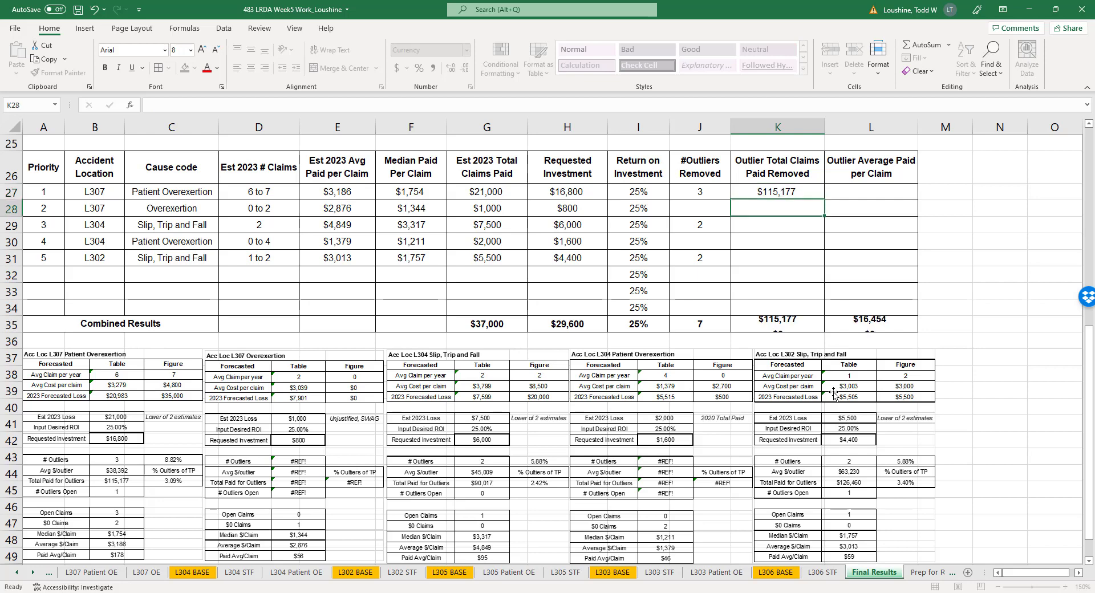
{"action": "key", "text": "Down"}
{"action": "type", "text": "90017"}
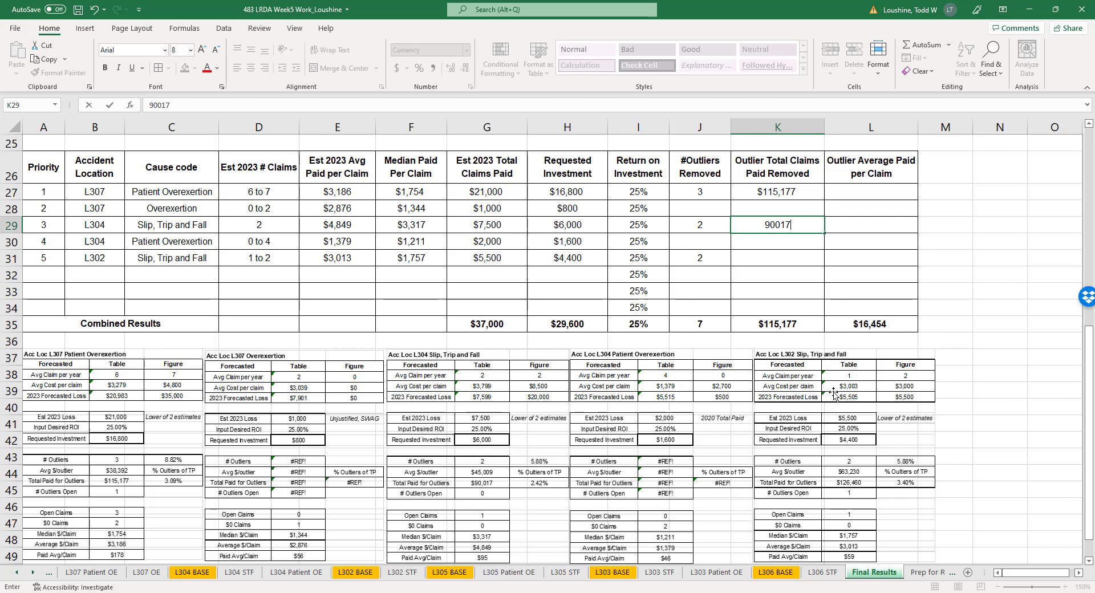
{"action": "key", "text": "Return"}
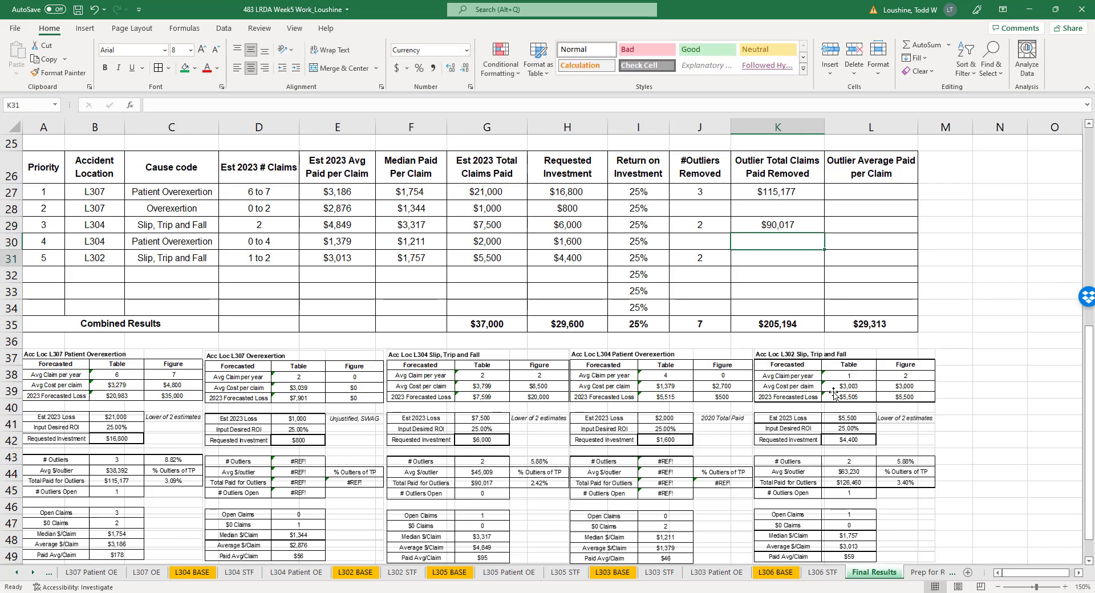
{"action": "key", "text": "Down"}
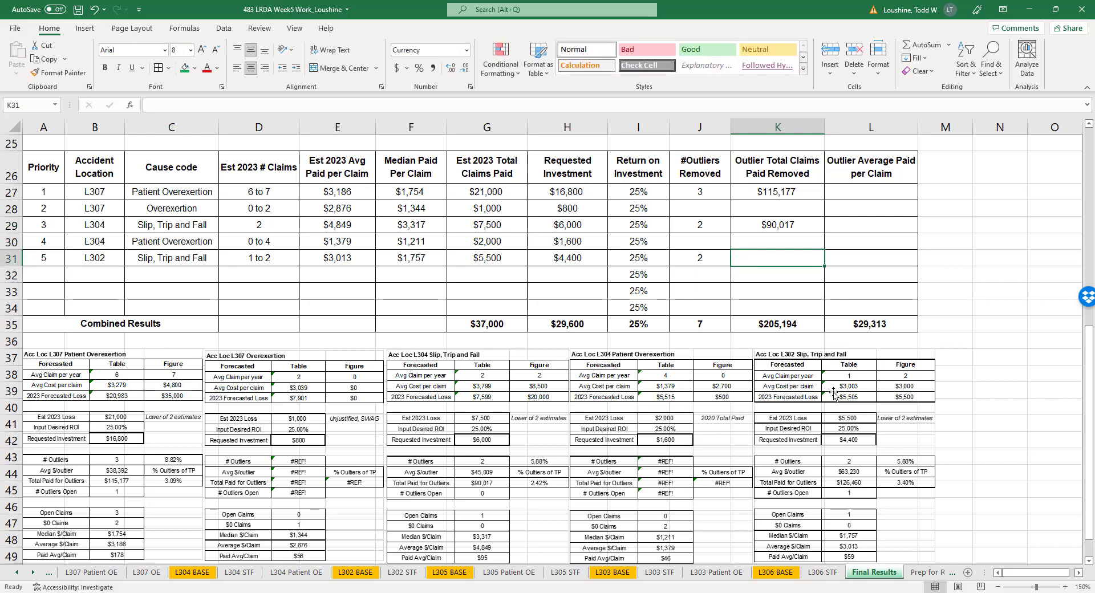
{"action": "type", "text": "126460"}
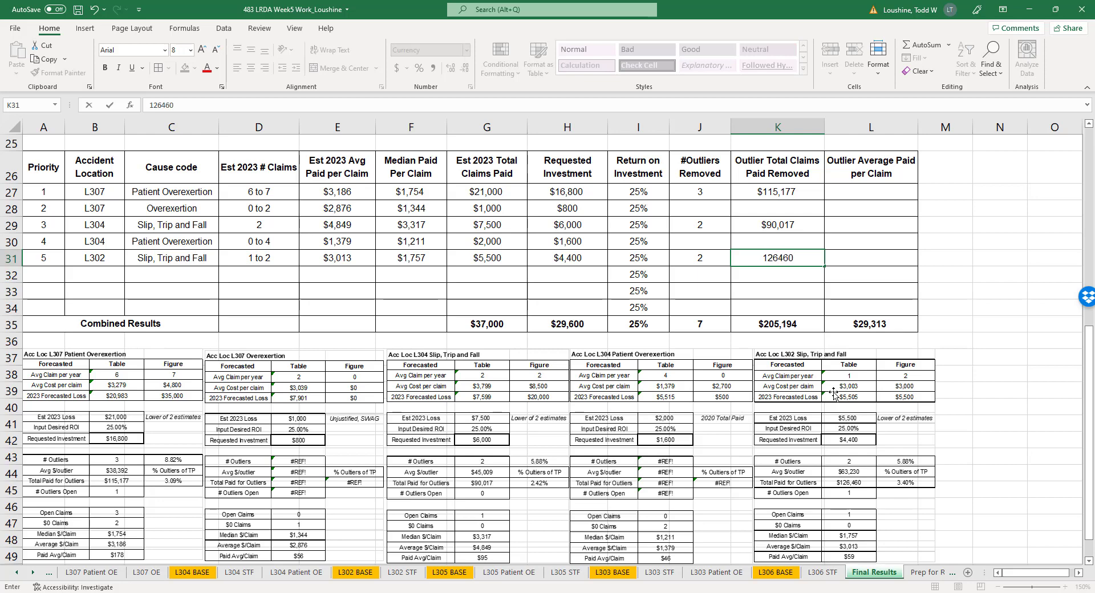
{"action": "key", "text": "Return"}
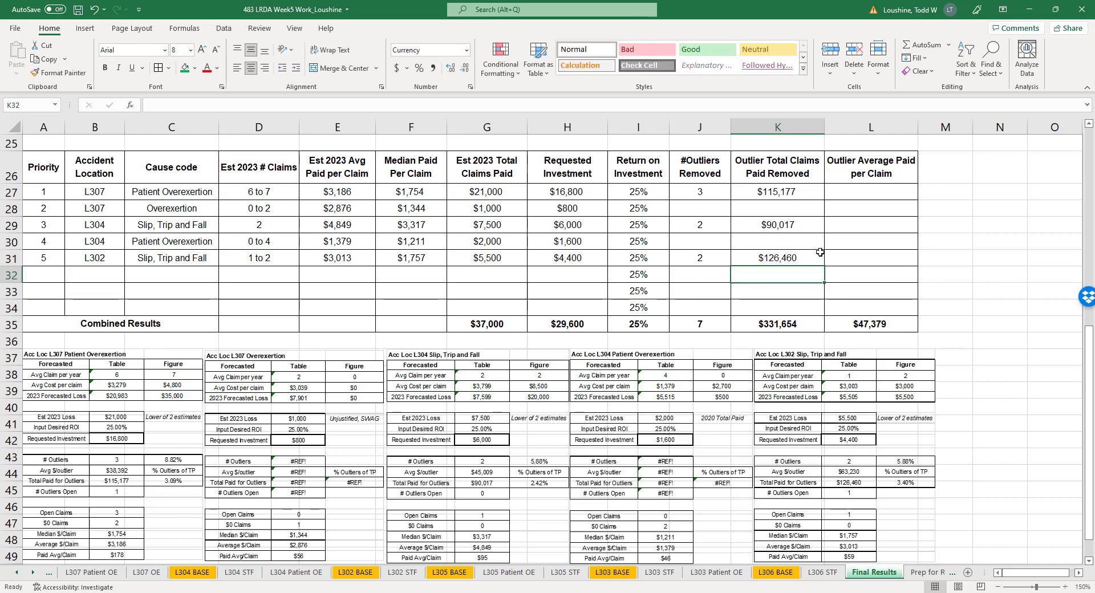
- Enter 0 for #Outliers Removed and Outlier Total Claims Paid Removed in the L307 Overexertion and L304 Patient Overexertion rows
{"action": "double_click", "coordinate": [710, 208]}
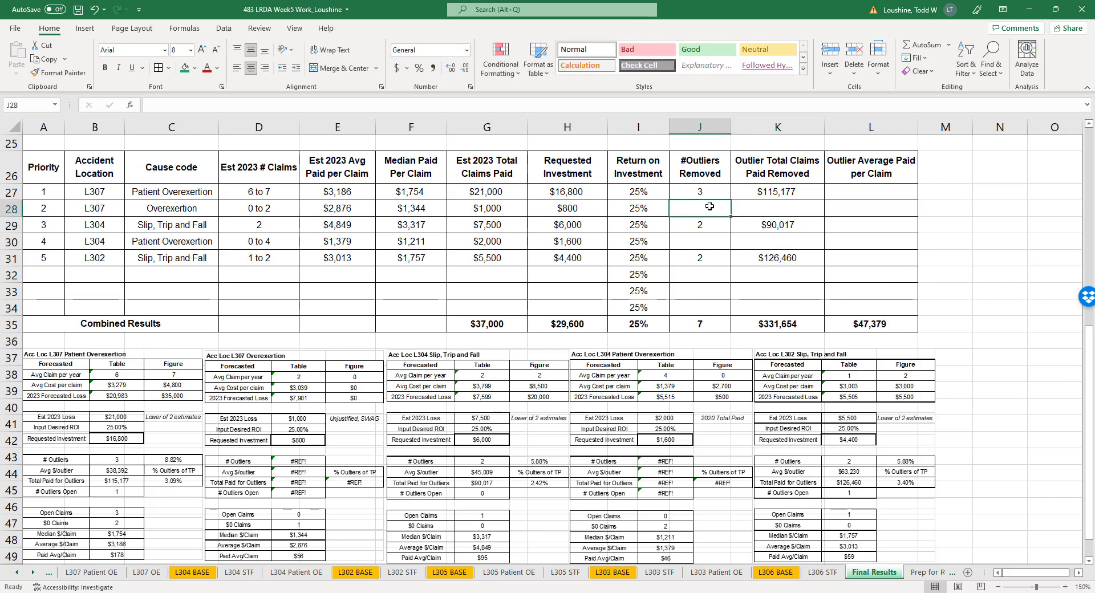
{"action": "type", "text": "0"}
{"action": "key", "text": "Return"}
{"action": "key", "text": "Return"}
{"action": "type", "text": "0"}
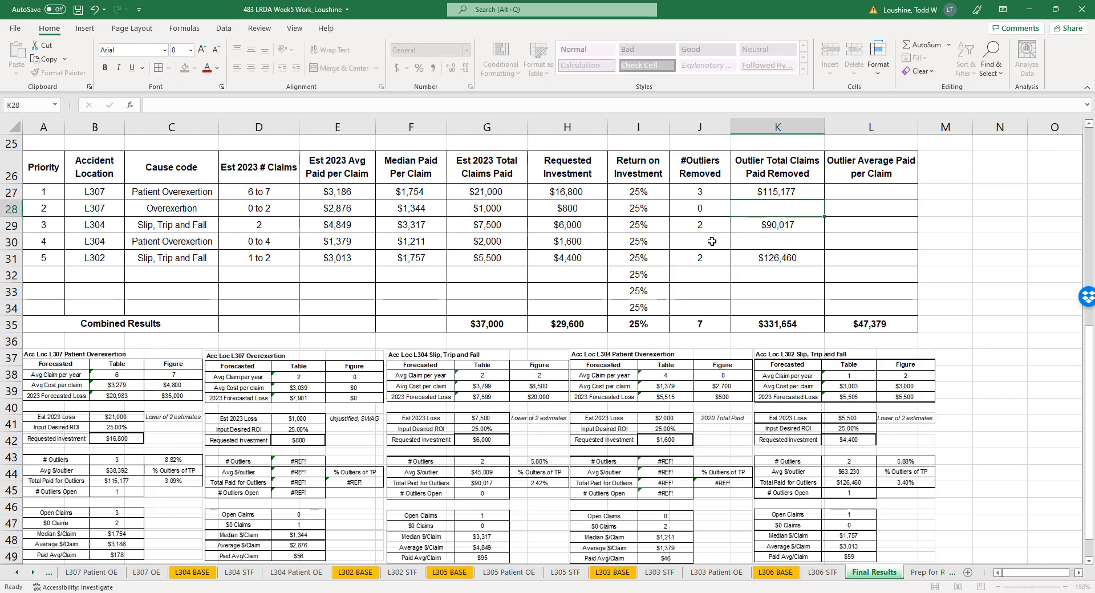
{"action": "left_click", "coordinate": [770, 240]}
{"action": "type", "text": "0"}
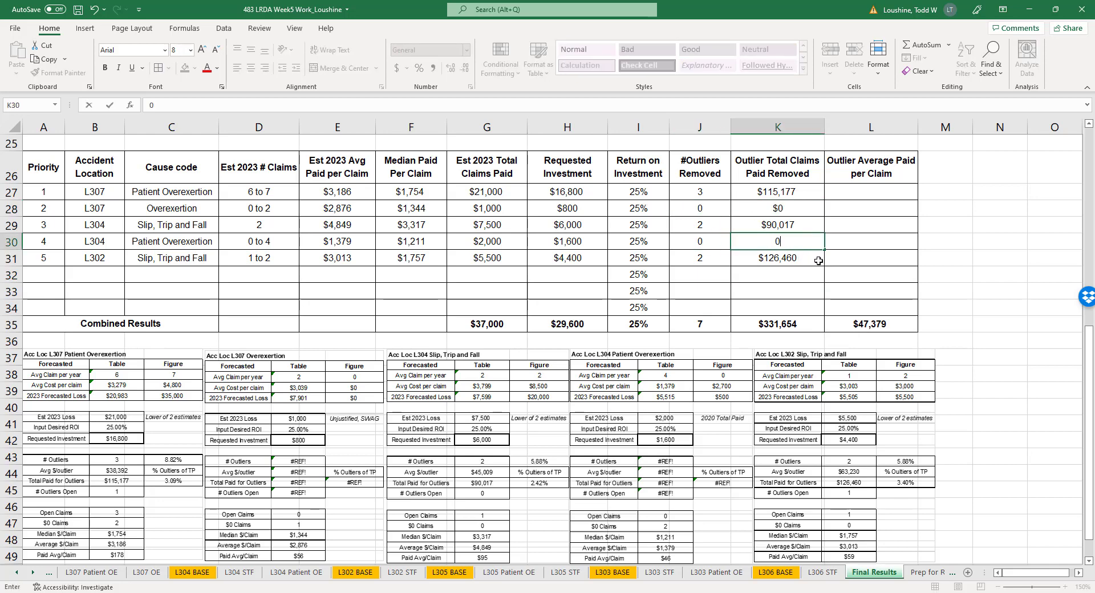
{"action": "key", "text": "Return"}
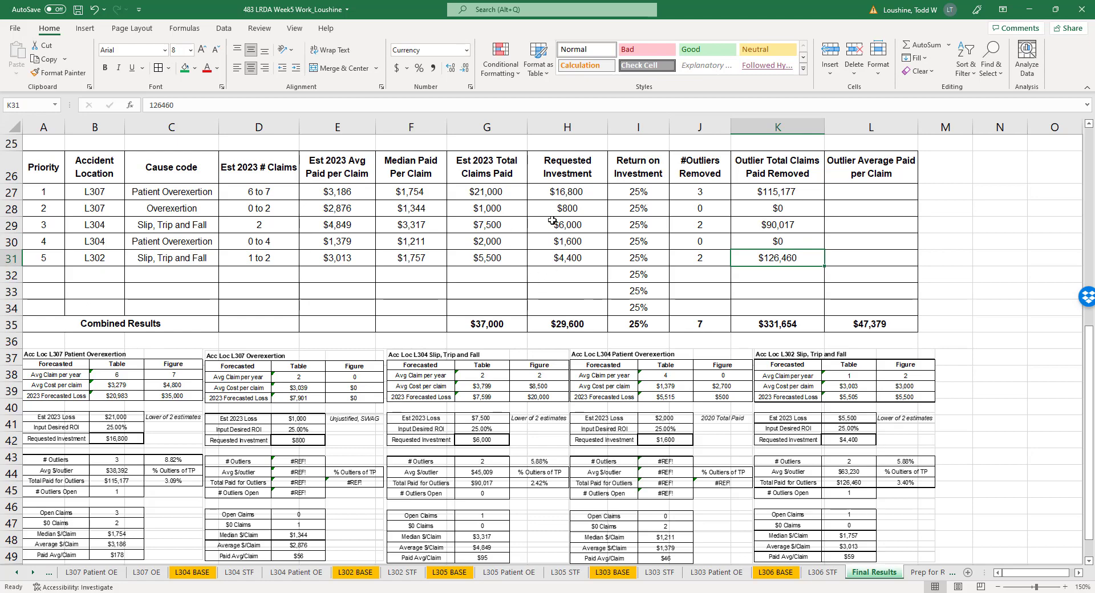
- Compare the combined Requested Investment totals of both summary tables and insert two blank rows at row 33 of the Accident Location table
{"action": "left_click", "coordinate": [567, 324]}
{"action": "scroll", "coordinate": [469, 358], "scroll_direction": "up", "scroll_amount": 8}
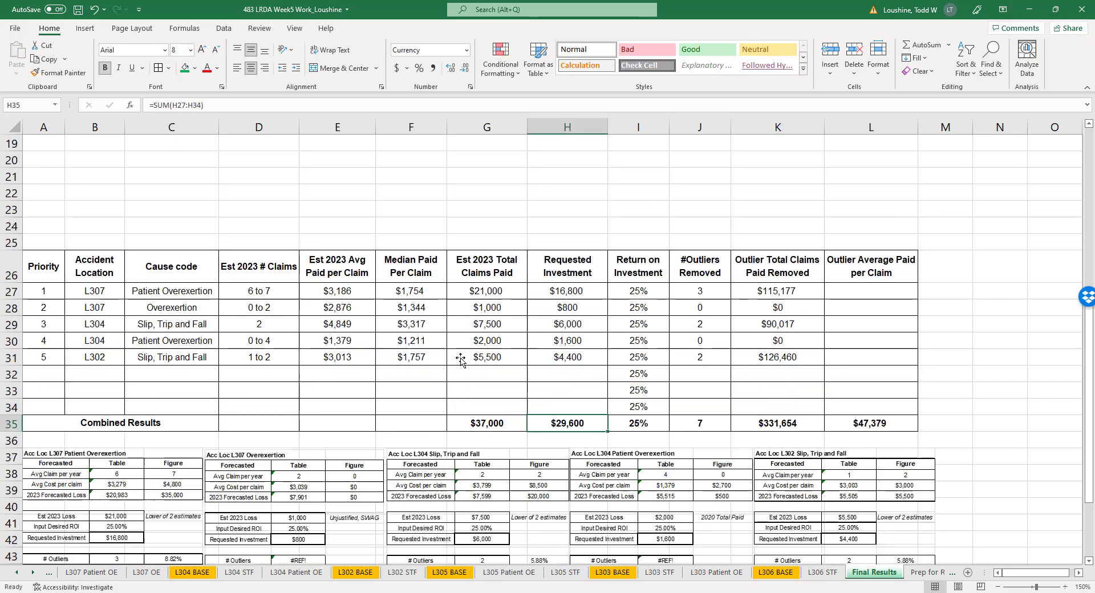
{"action": "left_click", "coordinate": [565, 297]}
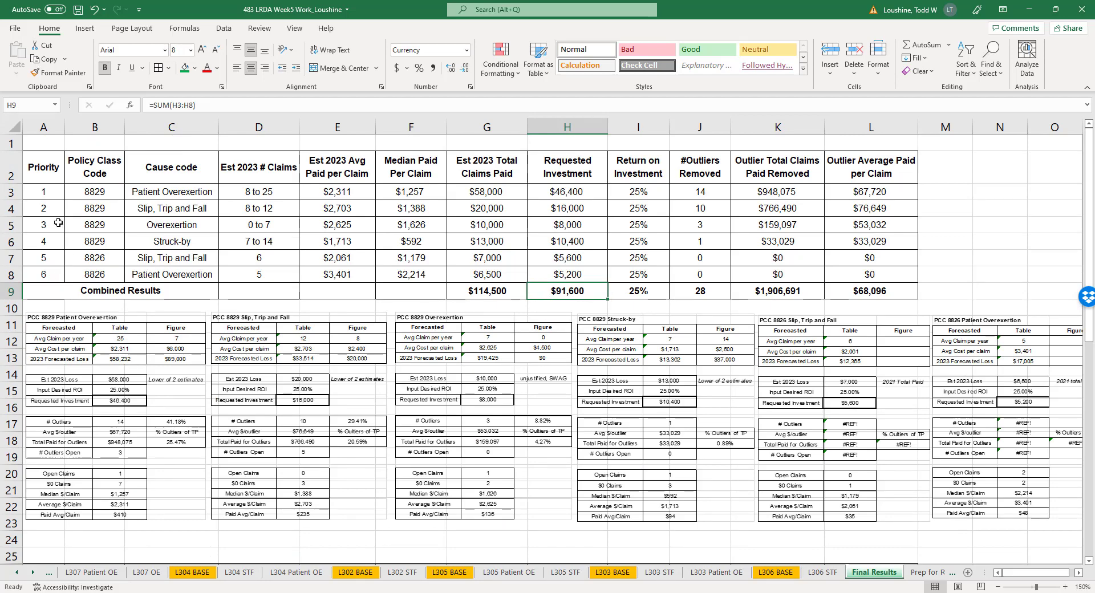
{"action": "scroll", "coordinate": [65, 251], "scroll_direction": "down", "scroll_amount": 5}
{"action": "scroll", "coordinate": [334, 406], "scroll_direction": "down", "scroll_amount": 3}
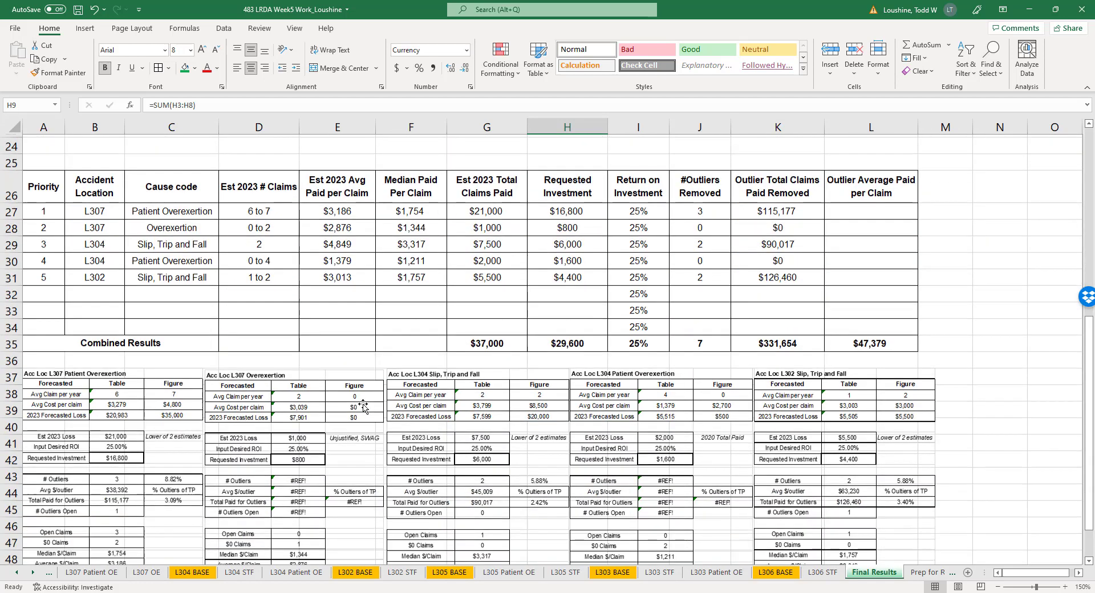
{"action": "left_click", "coordinate": [12, 292]}
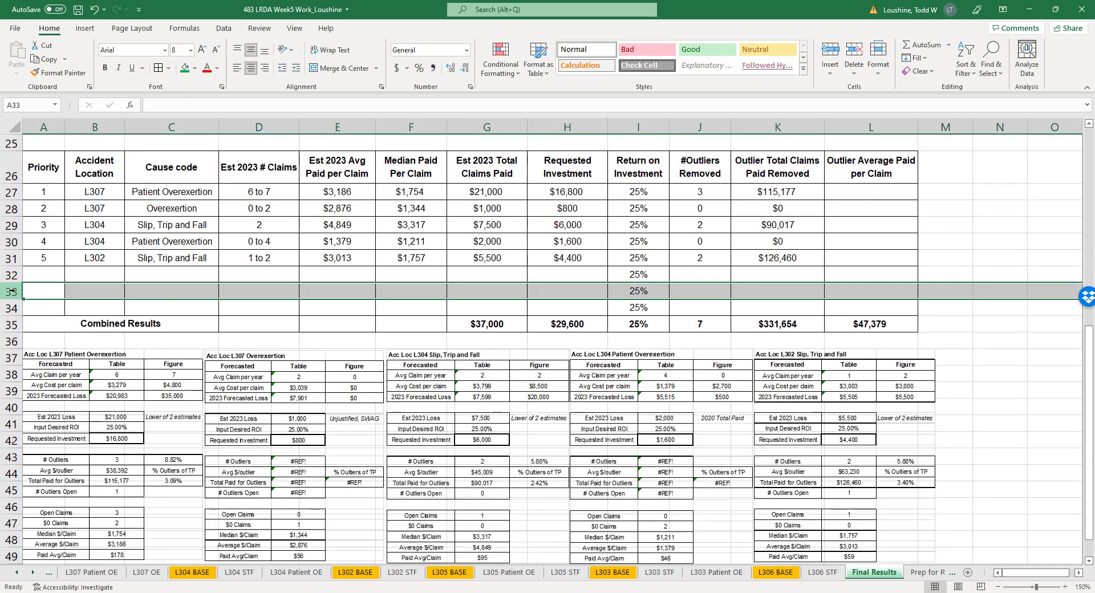
{"action": "right_click", "coordinate": [11, 291]}
{"action": "left_click", "coordinate": [60, 380]}
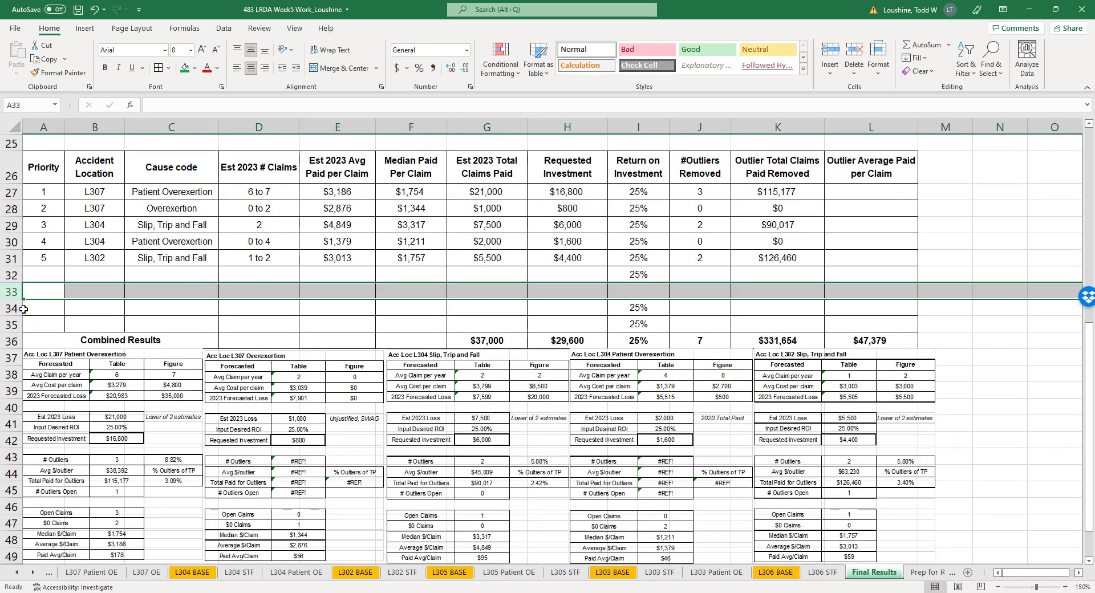
{"action": "right_click", "coordinate": [16, 292]}
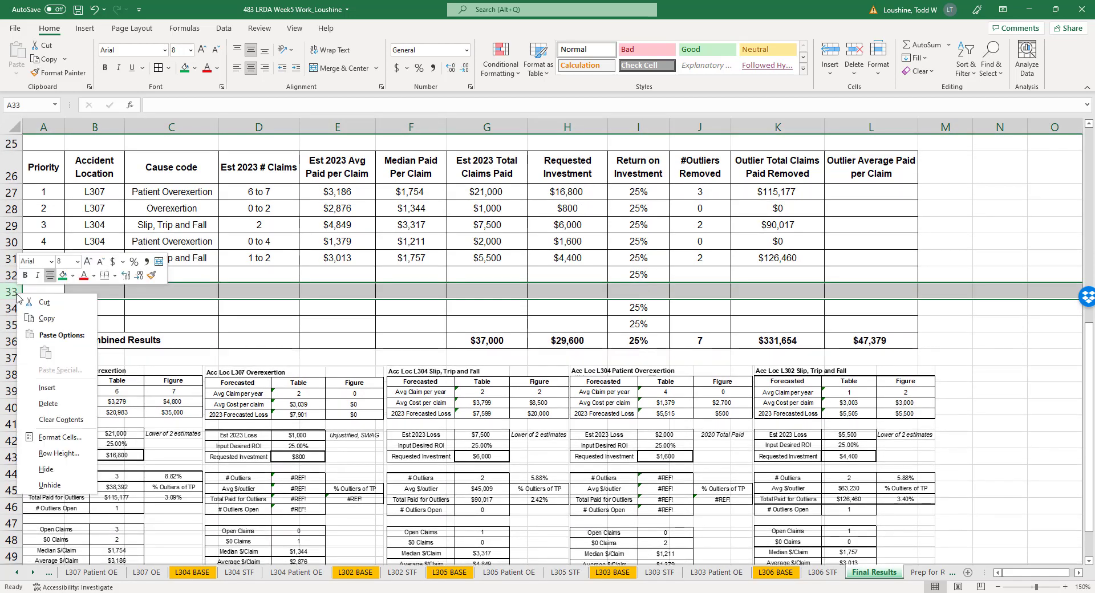
{"action": "left_click", "coordinate": [62, 387]}
{"action": "left_click", "coordinate": [380, 326]}
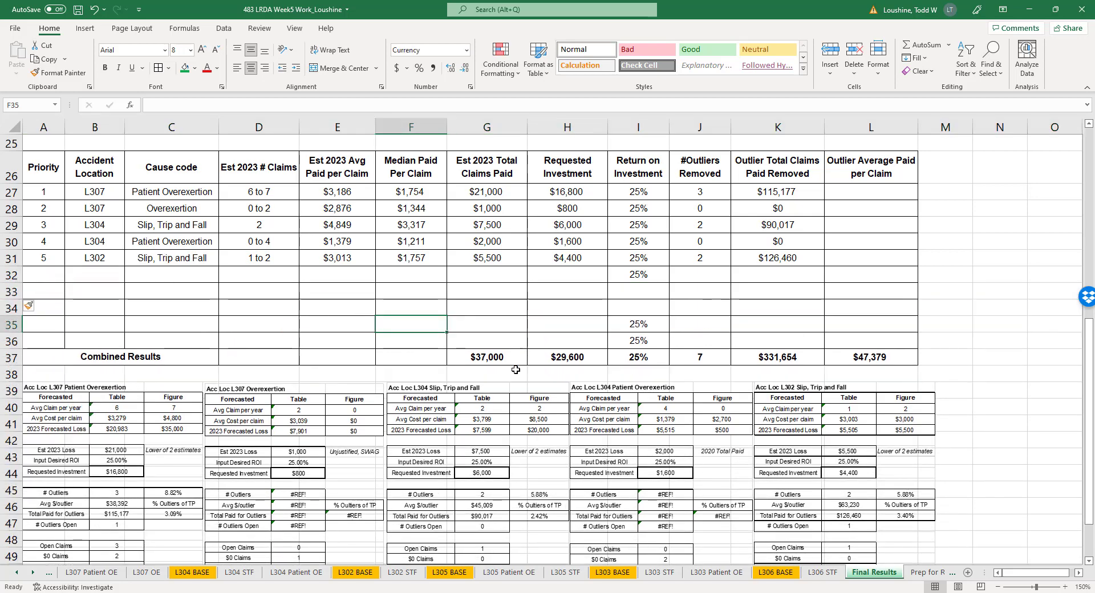